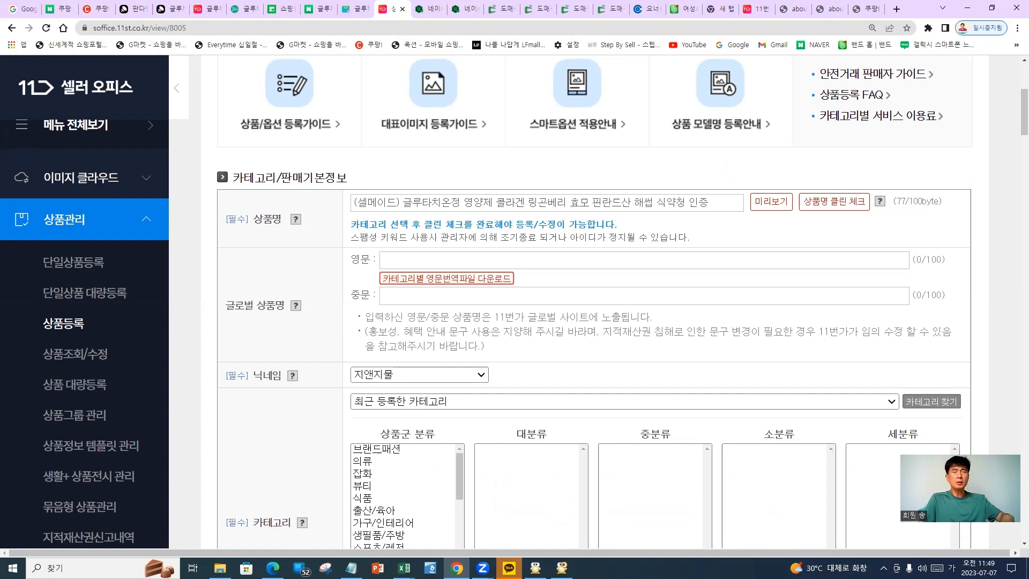
Try the product-name clean check, which warns that a category must be chosen first
mouse_move(890, 202)
mouse_down()
mouse_move(909, 204)
mouse_move(874, 244)
mouse_up()
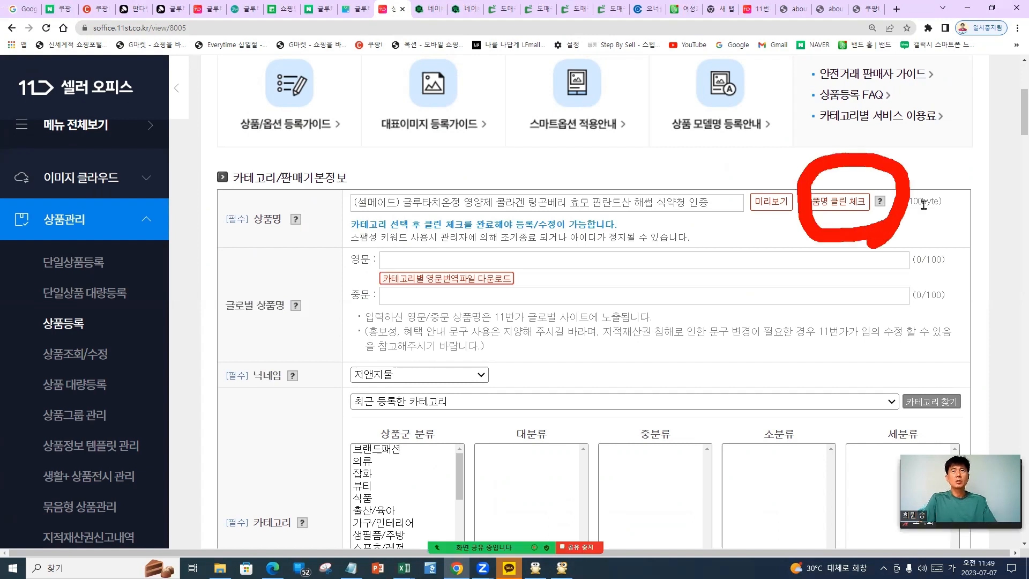
click(857, 206)
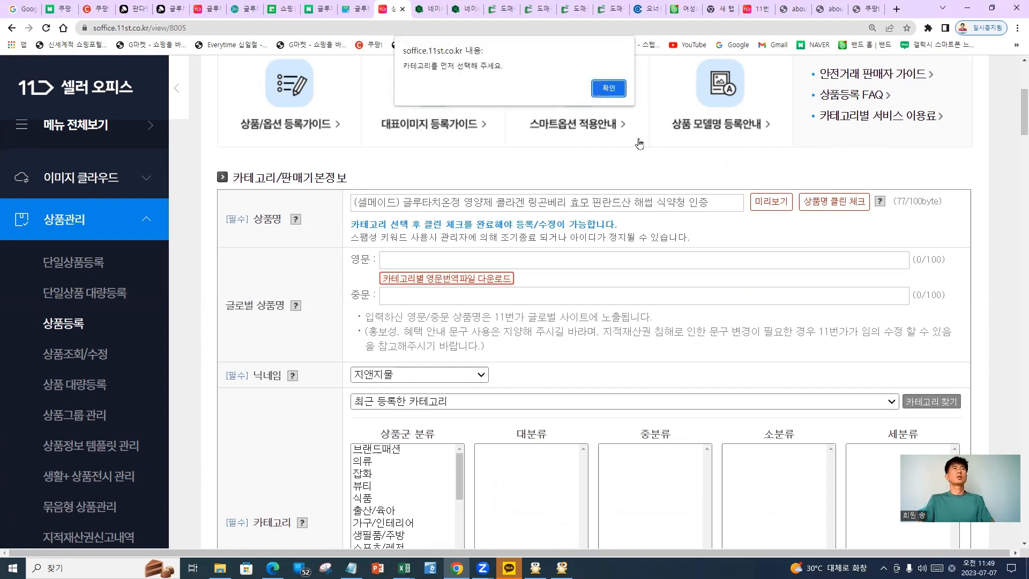
click(609, 89)
Choose the category 식품 > 건강식품 > 영양제 > 영양제 기타
scroll(497, 305, down, 3)
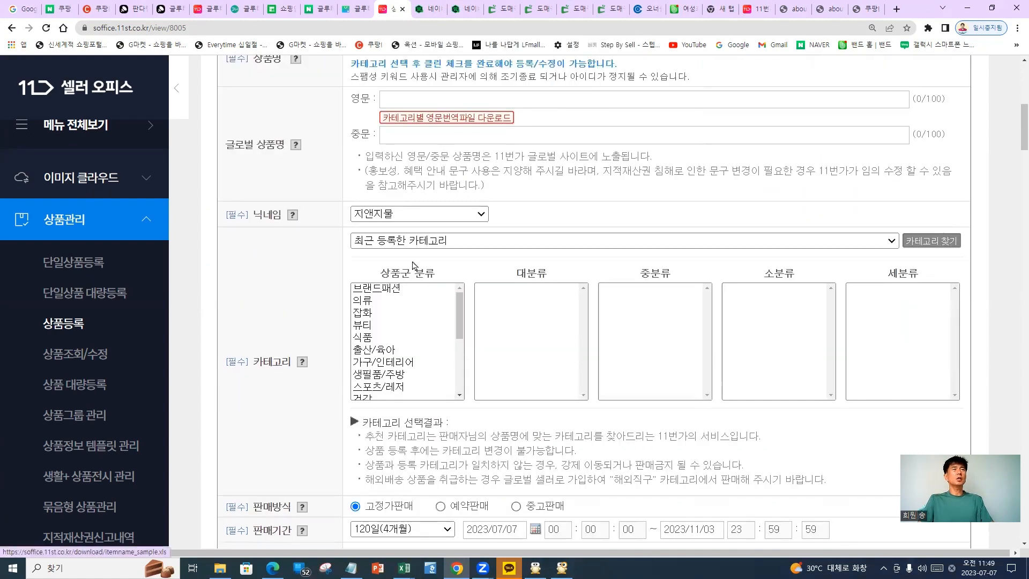
click(381, 340)
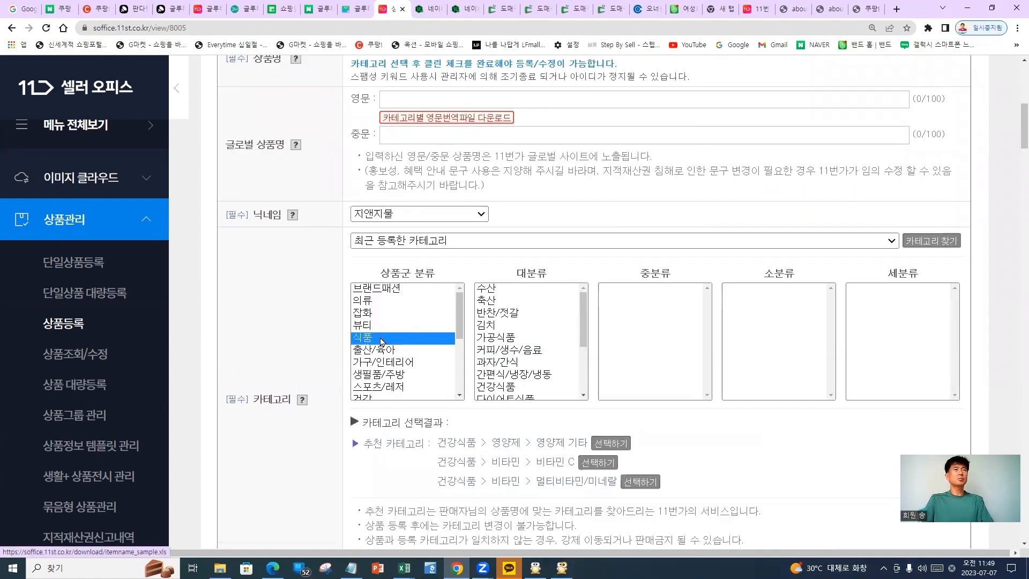
click(518, 386)
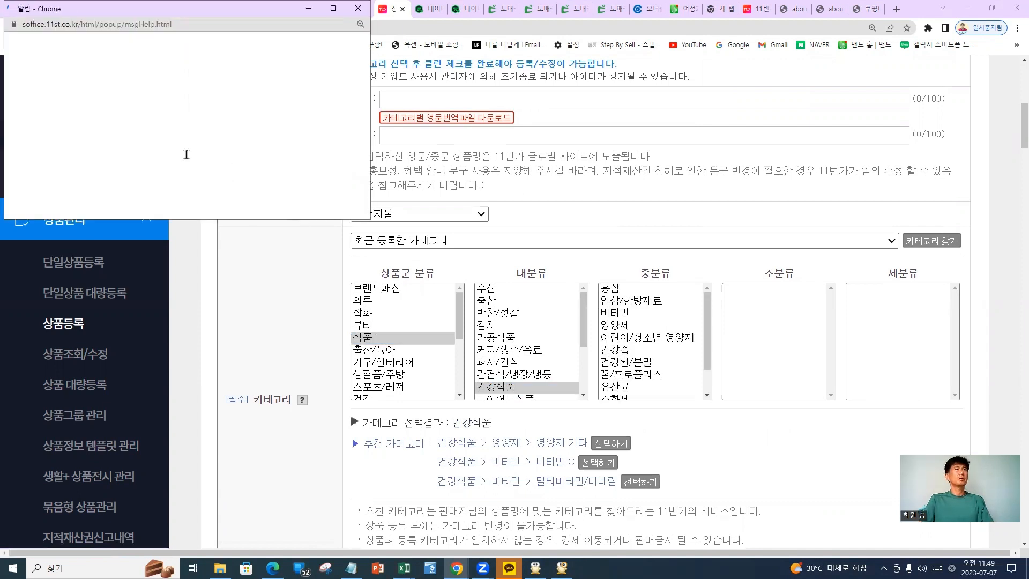
key(Return)
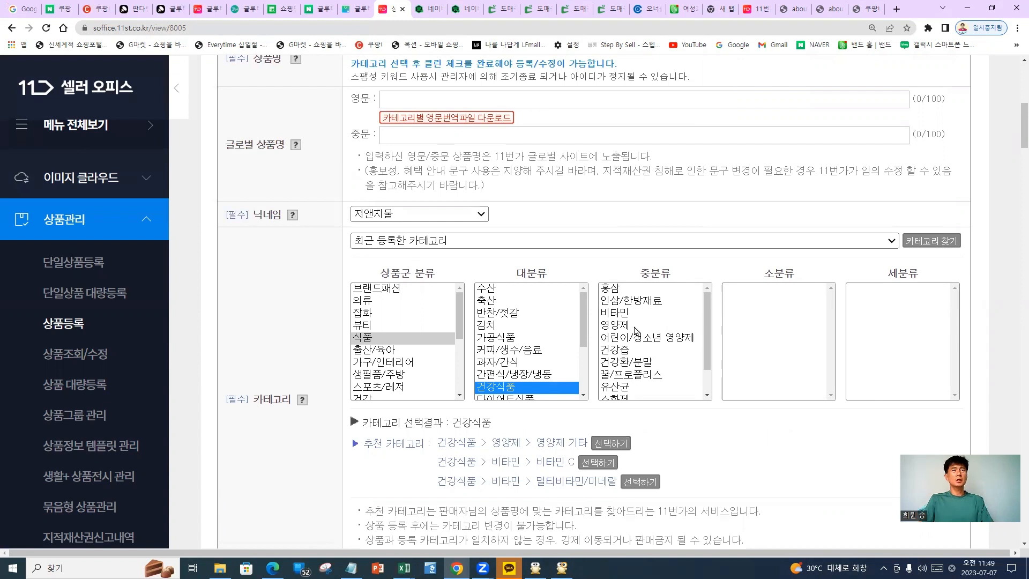
click(635, 327)
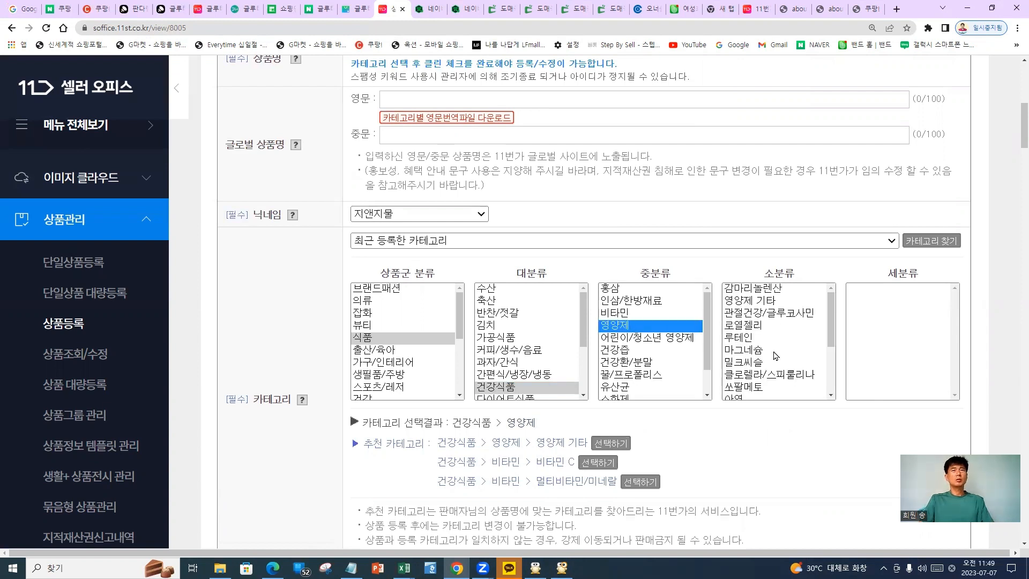
scroll(776, 356, down, 2)
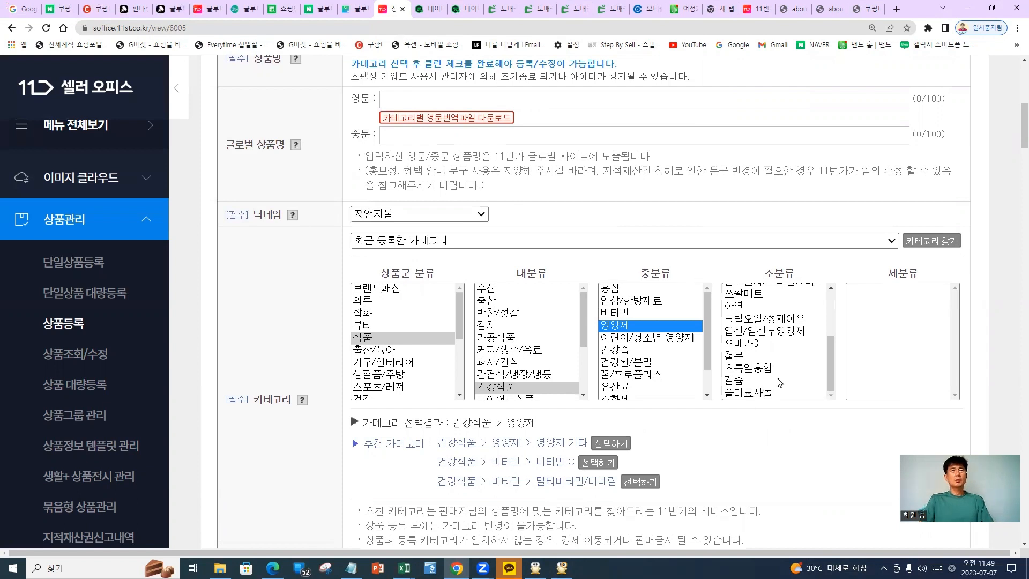
scroll(784, 370, up, 3)
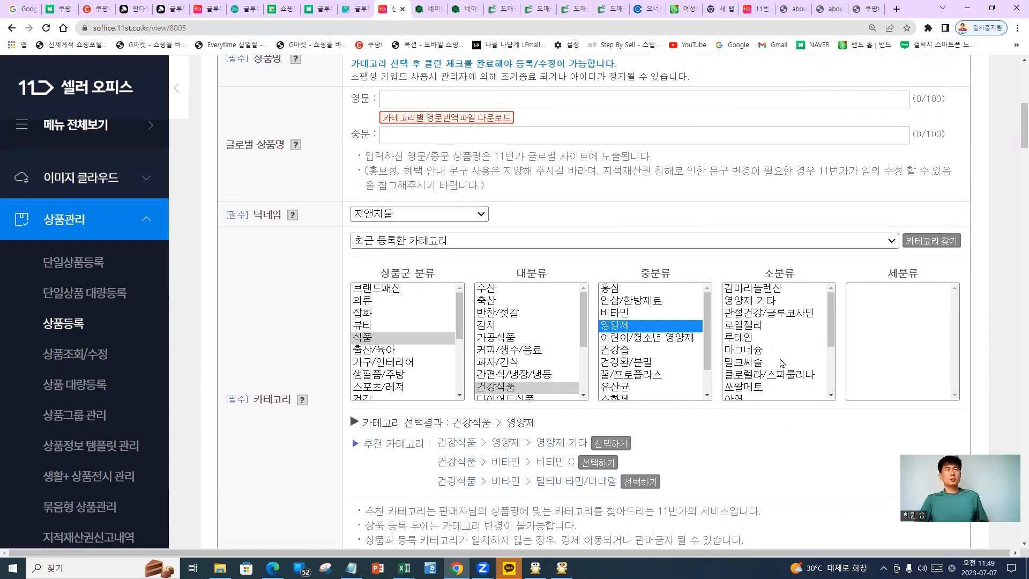
click(773, 302)
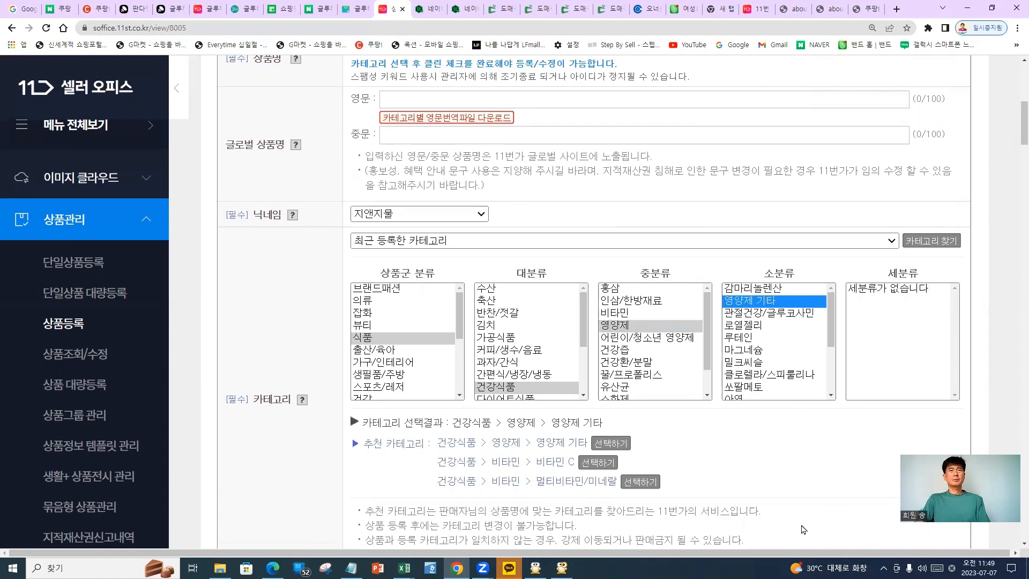
scroll(804, 529, up, 2)
scroll(724, 469, down, 2)
scroll(804, 366, down, 3)
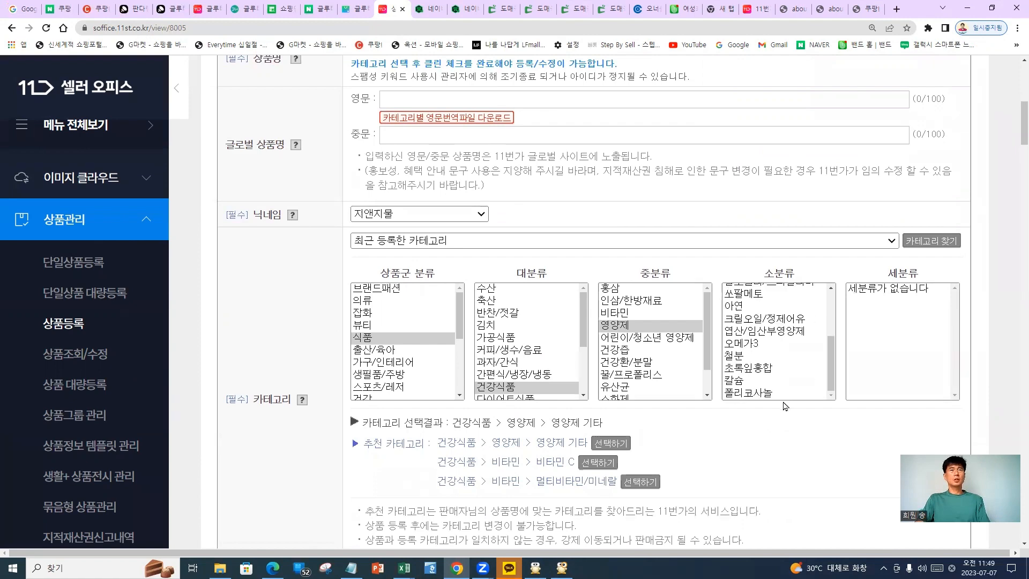
scroll(719, 434, up, 1)
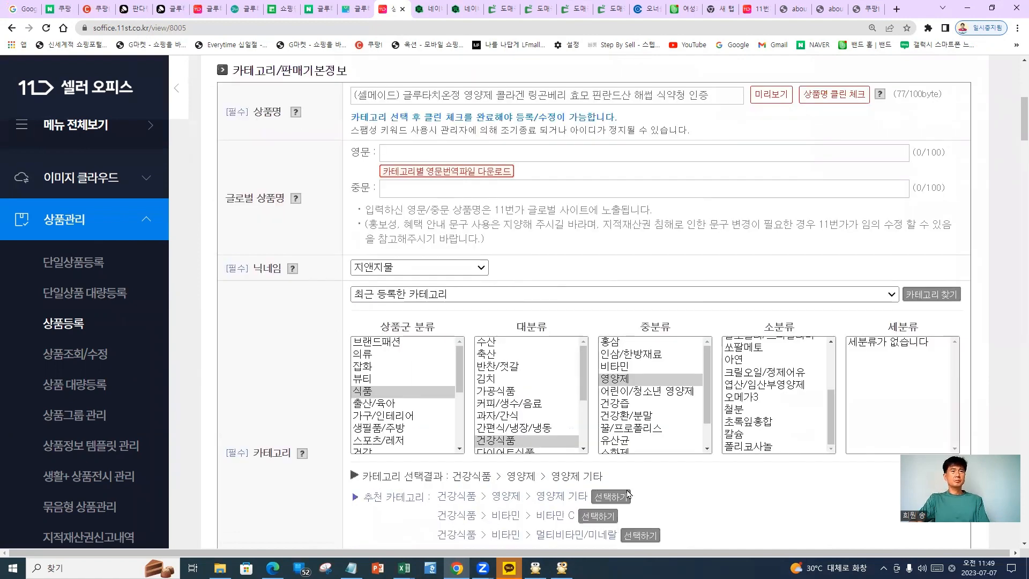
Circle the chosen categories 식품, 건강식품, 영양제 and 영양제 기타 for viewers
scroll(628, 493, down, 1)
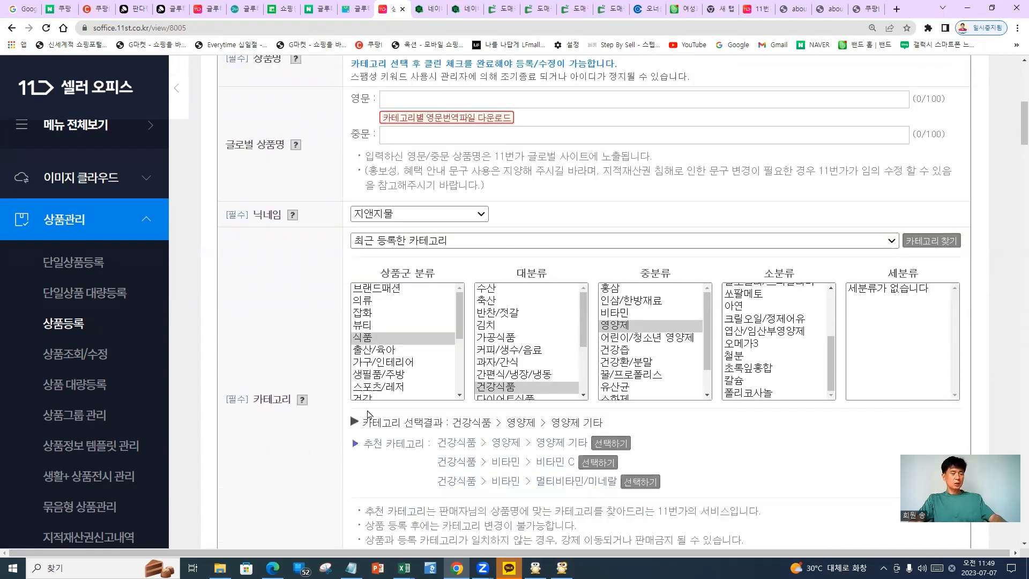
drag(434, 332, 410, 360)
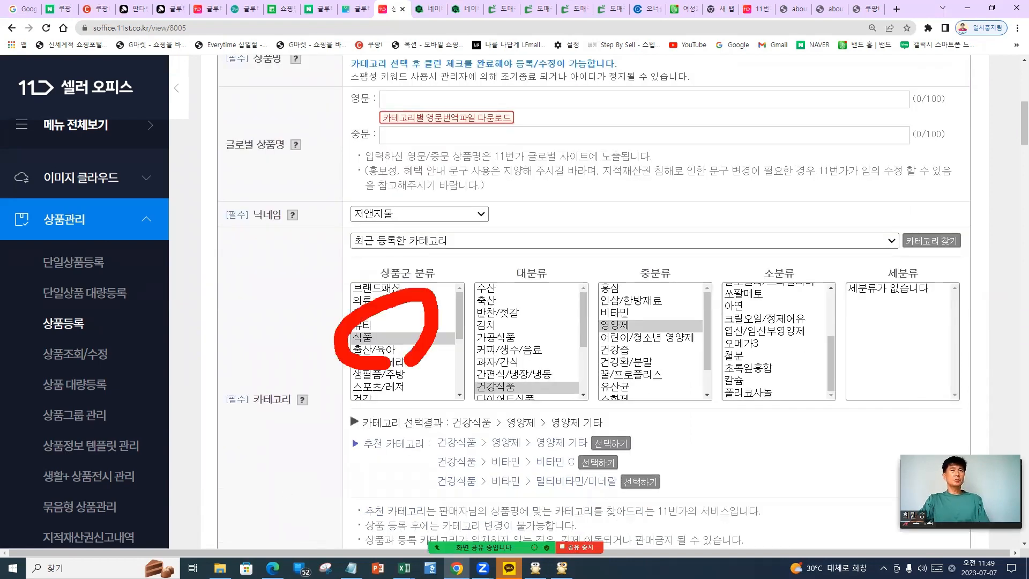
mouse_move(499, 409)
mouse_down()
mouse_move(525, 401)
mouse_move(515, 419)
mouse_up()
click(606, 382)
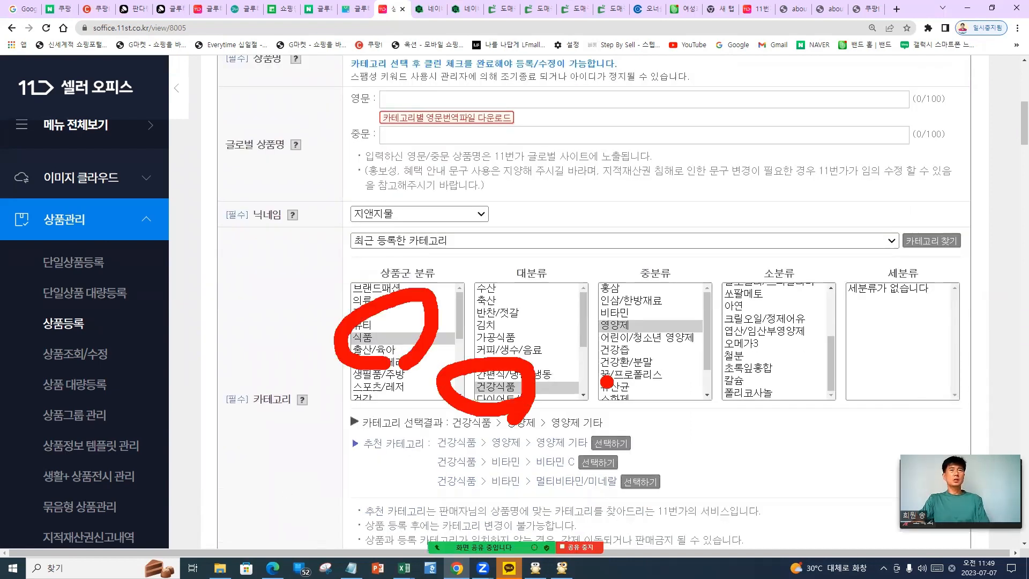
drag(665, 308, 668, 339)
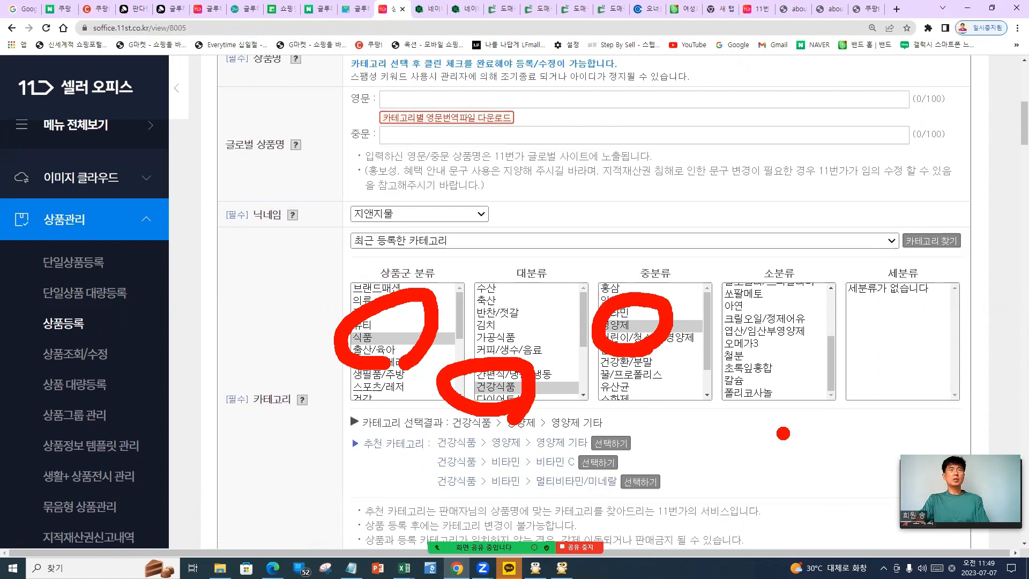
scroll(810, 394, up, 2)
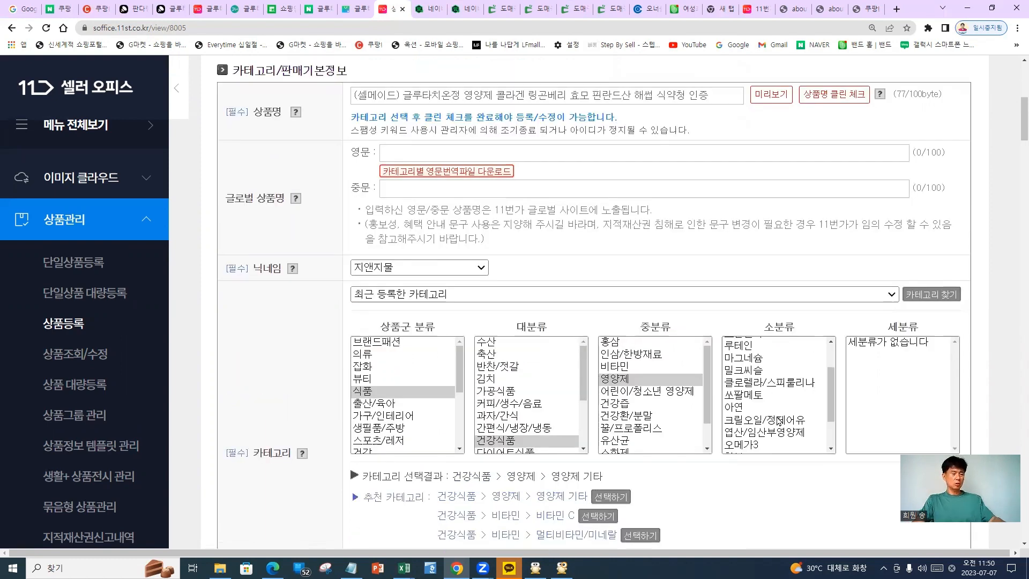
scroll(778, 421, up, 3)
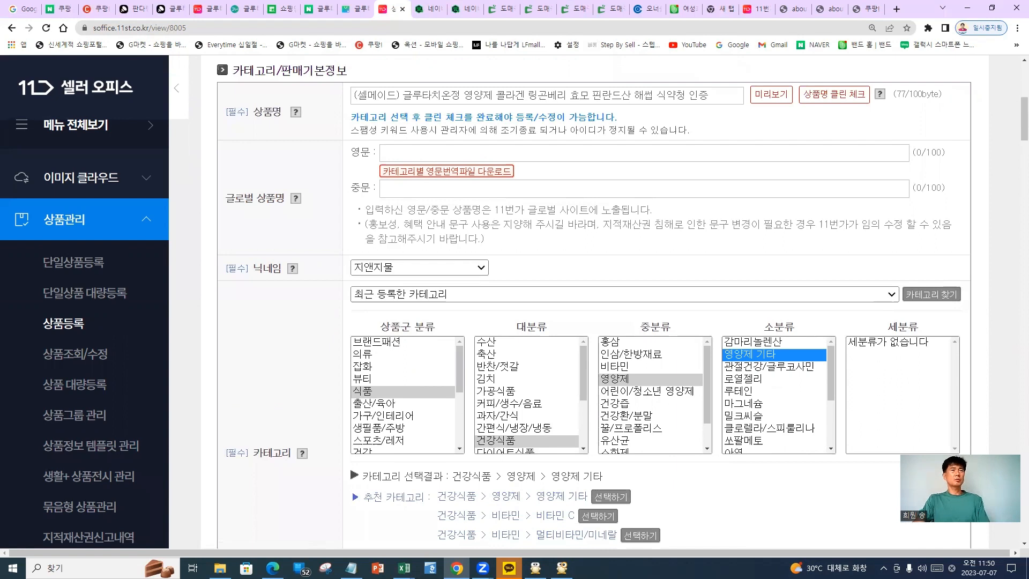
drag(393, 416, 405, 440)
drag(509, 441, 544, 460)
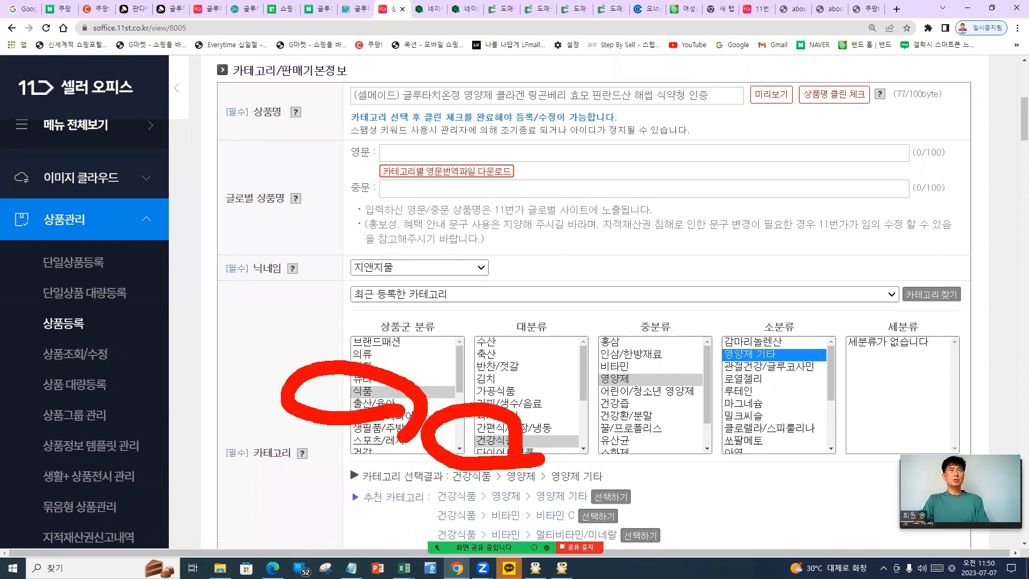
drag(680, 340, 657, 415)
drag(802, 386, 804, 384)
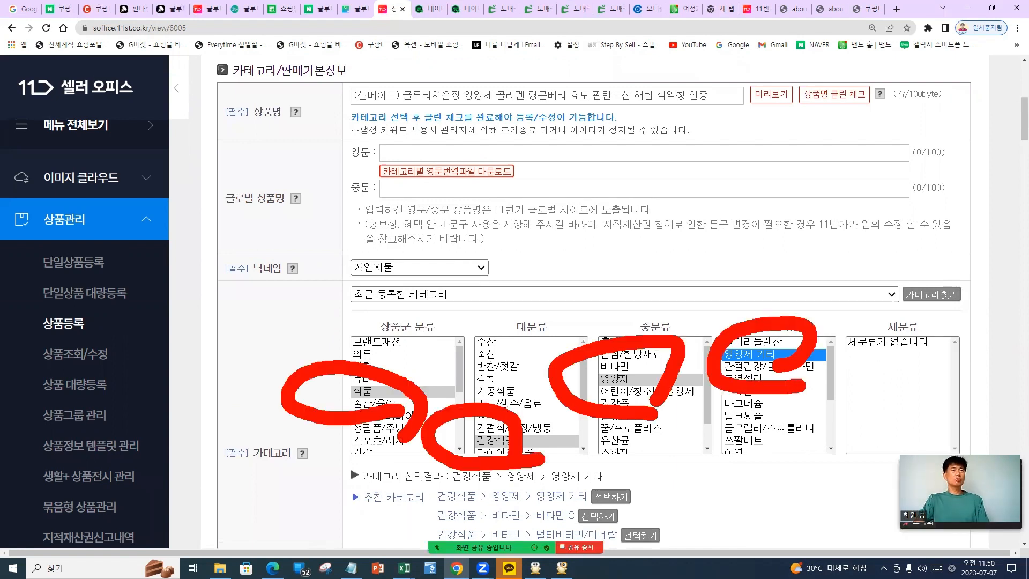
scroll(570, 478, down, 1)
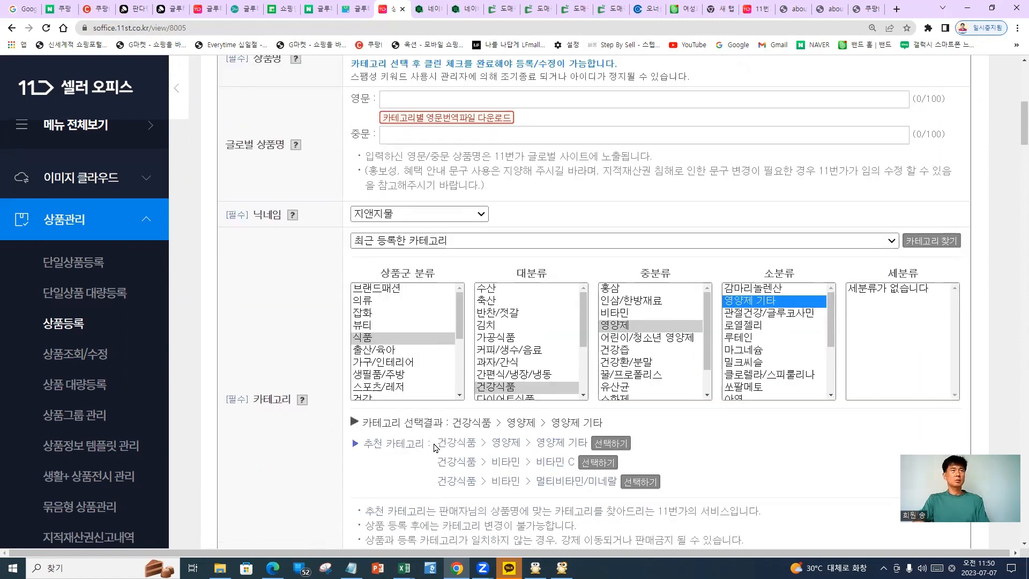
Copy the category path 건강식품 > 영양제 > 영양제 기타 into Notepad after 카테고리 :
drag(439, 443, 588, 452)
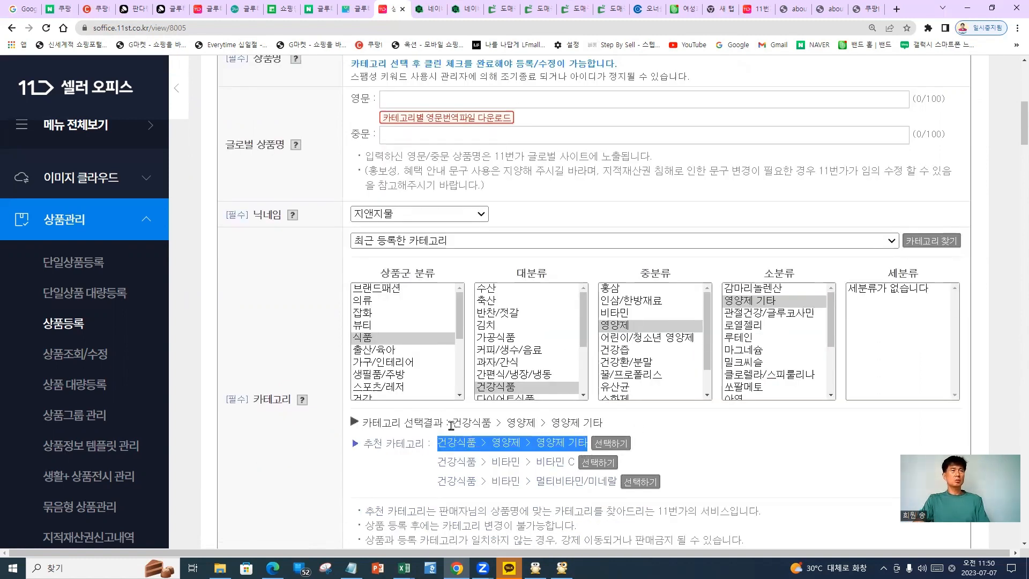
drag(451, 425, 545, 457)
key(ctrl+c)
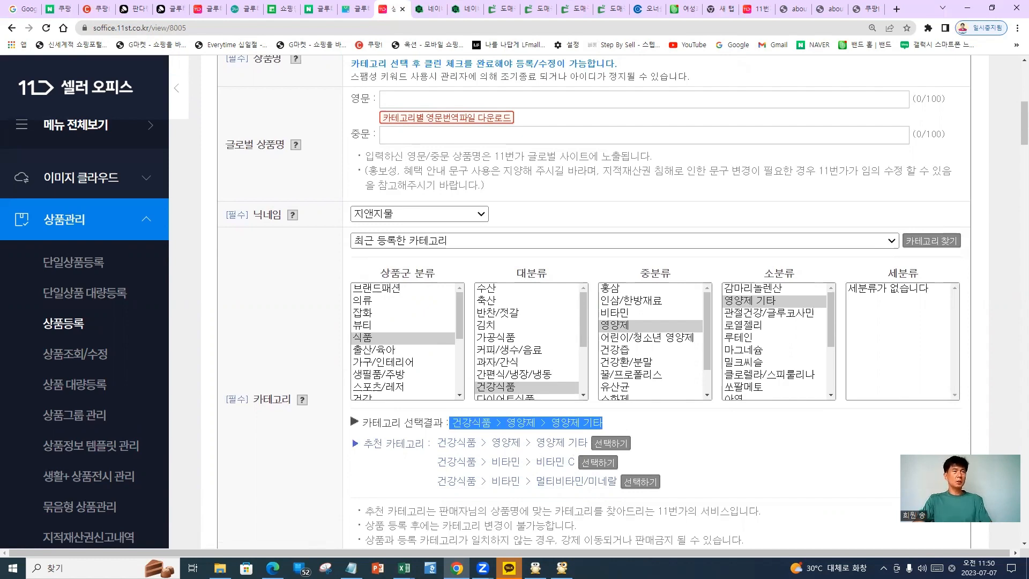
click(351, 568)
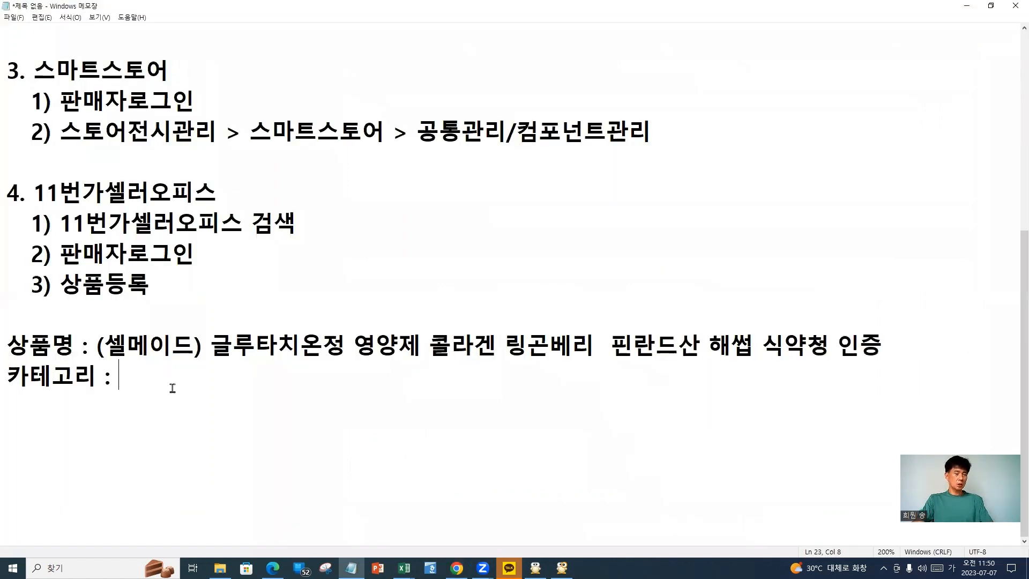
key(ctrl+v)
key(Return)
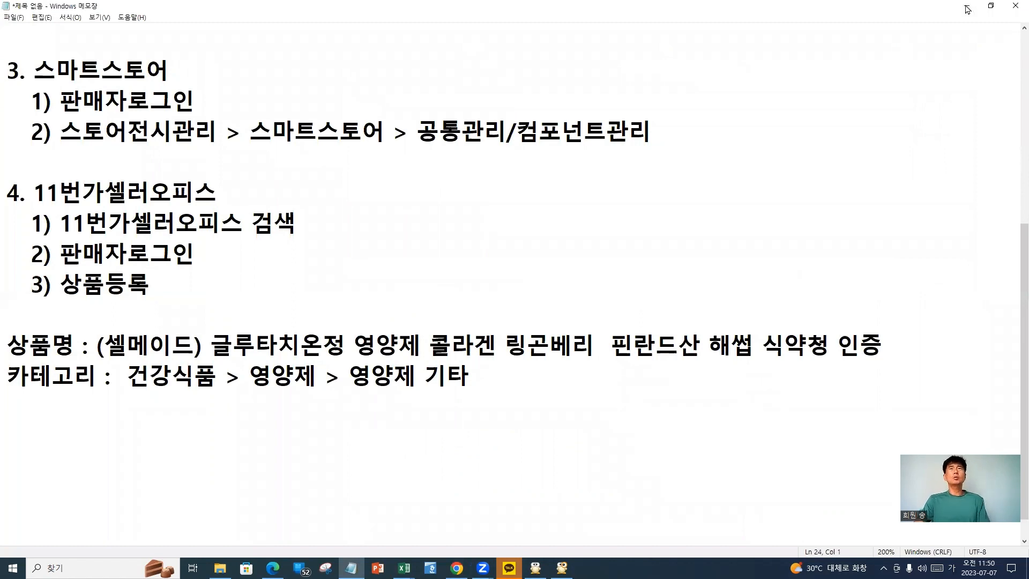
key(alt+Tab)
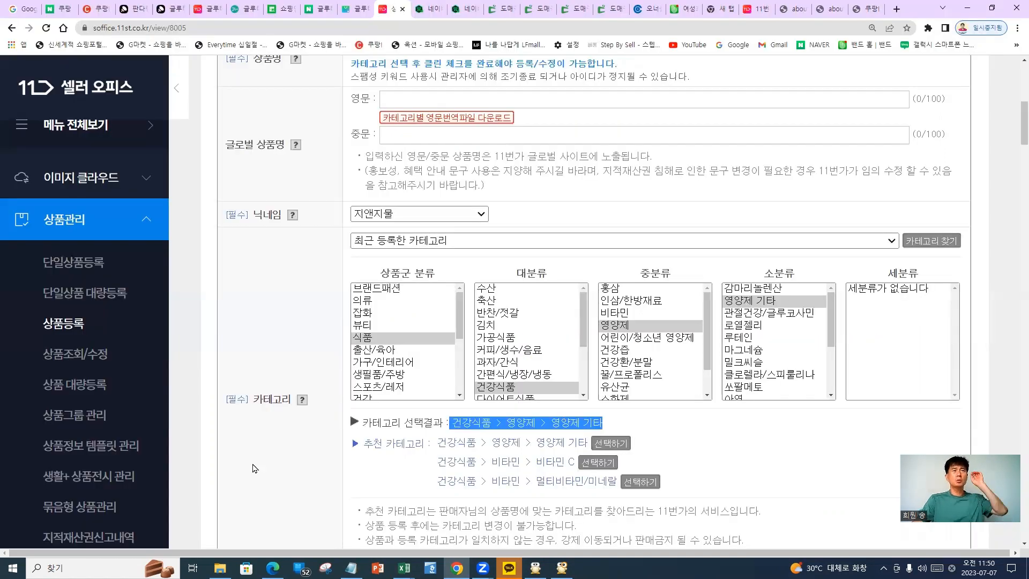
Rerun the product-name clean check to get 적합, then scroll to the sale settings
click(254, 468)
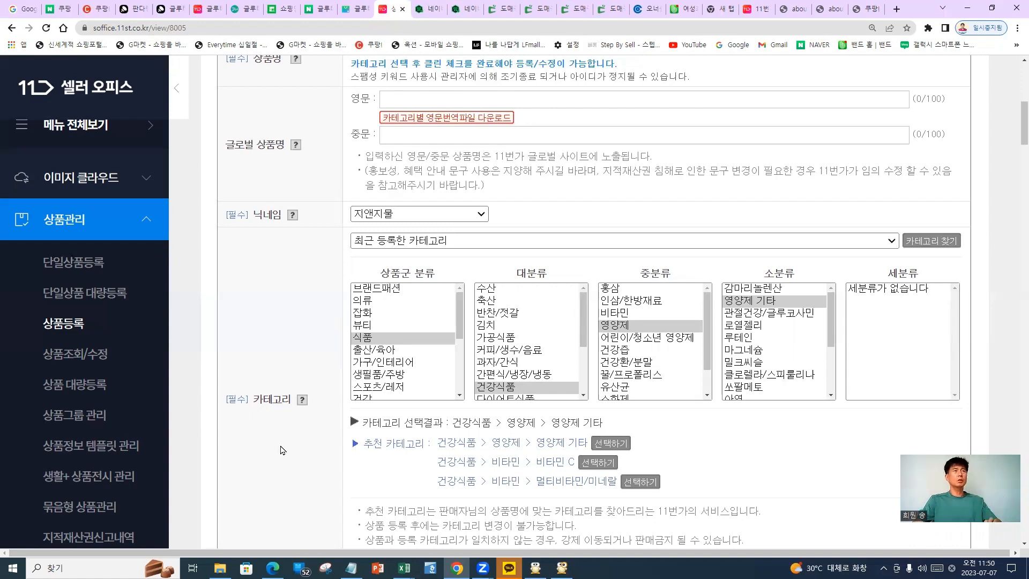
scroll(283, 450, down, 3)
scroll(361, 393, down, 1)
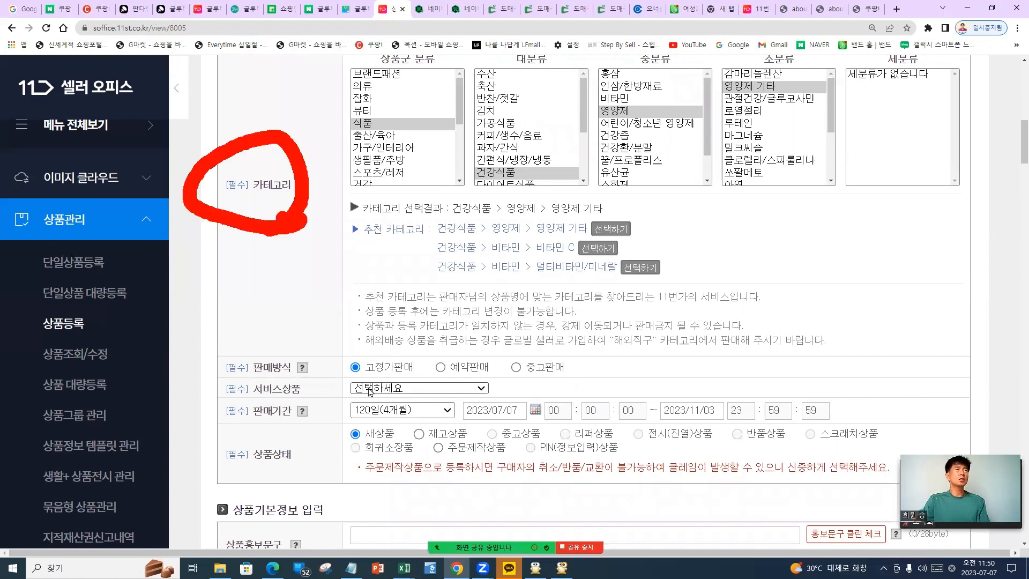
scroll(309, 357, up, 7)
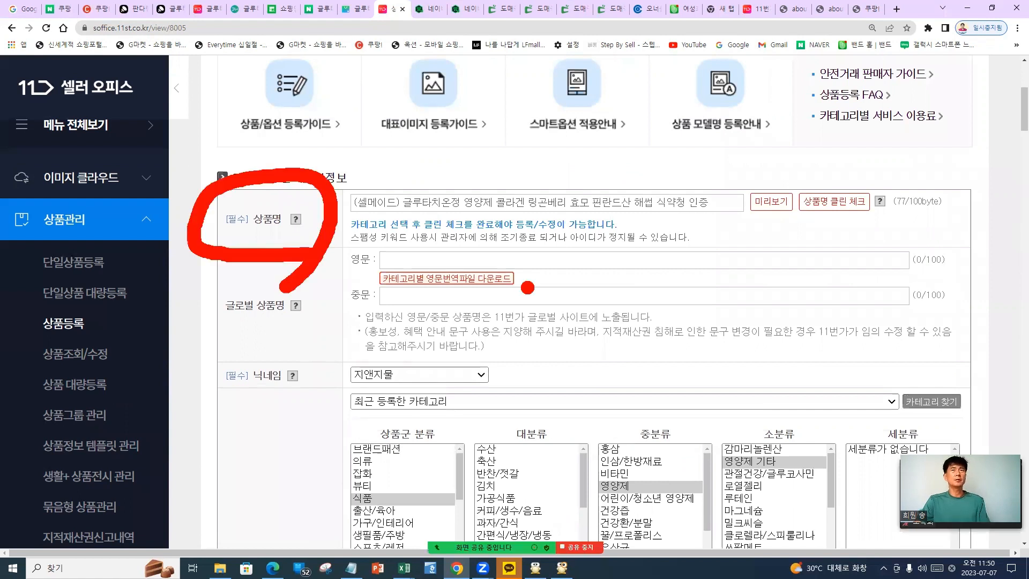
drag(370, 227, 678, 239)
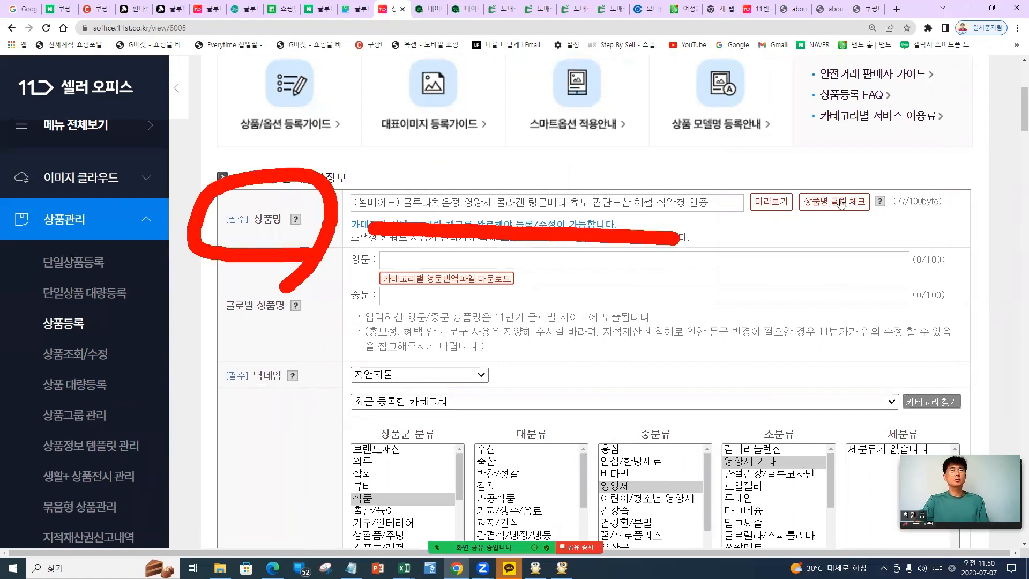
click(840, 204)
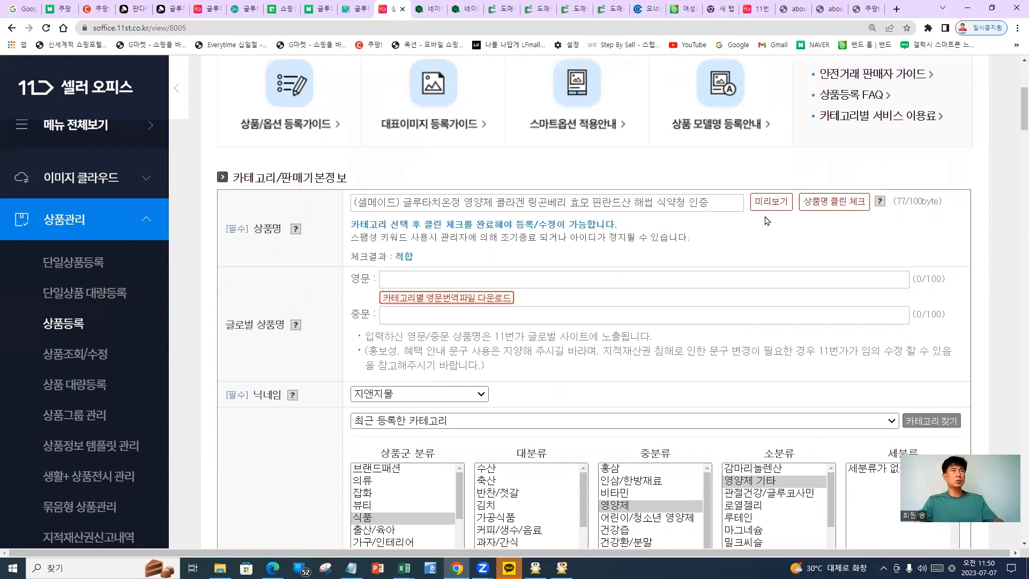
drag(424, 231, 453, 260)
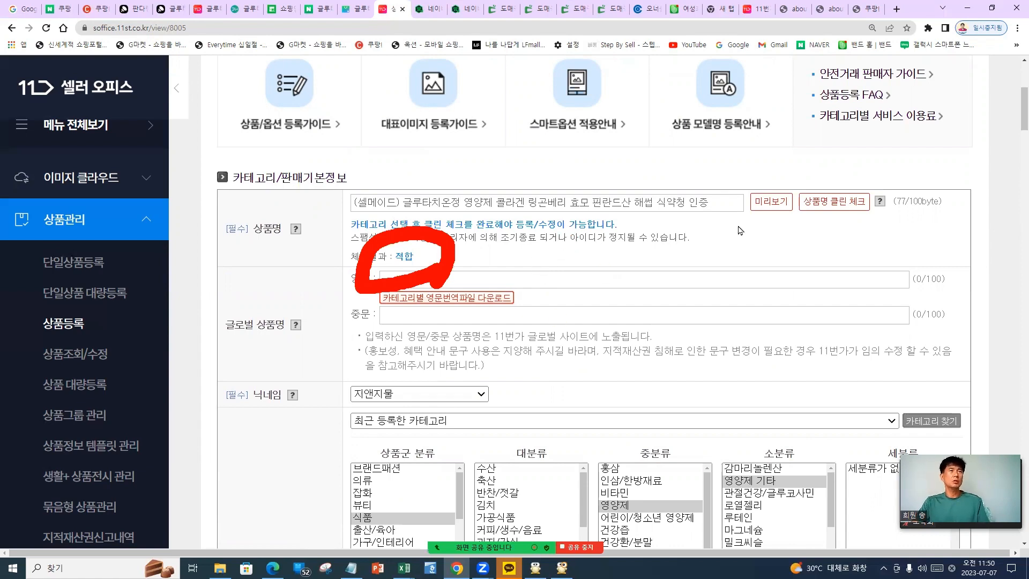
scroll(341, 328, down, 10)
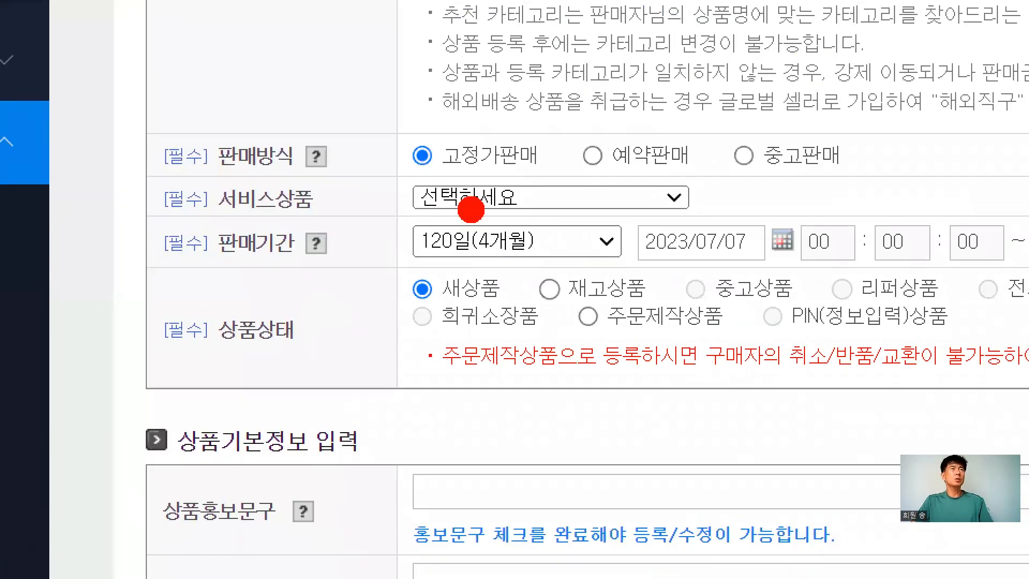
Set the service product type to 일반배송상품 and the sale period to 15일
mouse_move(556, 164)
mouse_down()
mouse_move(364, 156)
mouse_move(574, 129)
mouse_up()
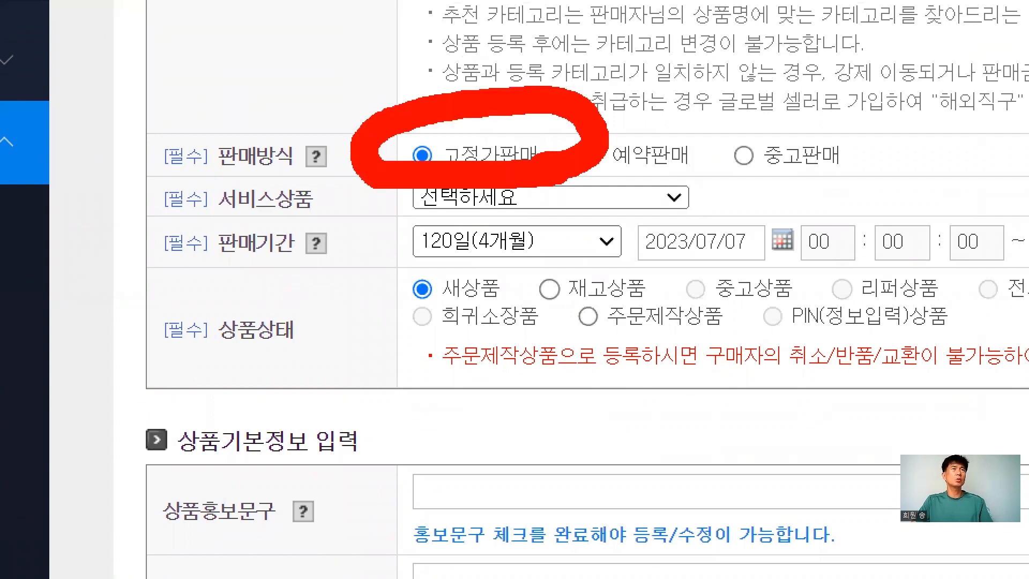
mouse_move(482, 171)
mouse_down()
mouse_move(376, 217)
mouse_move(566, 207)
mouse_move(547, 188)
mouse_up()
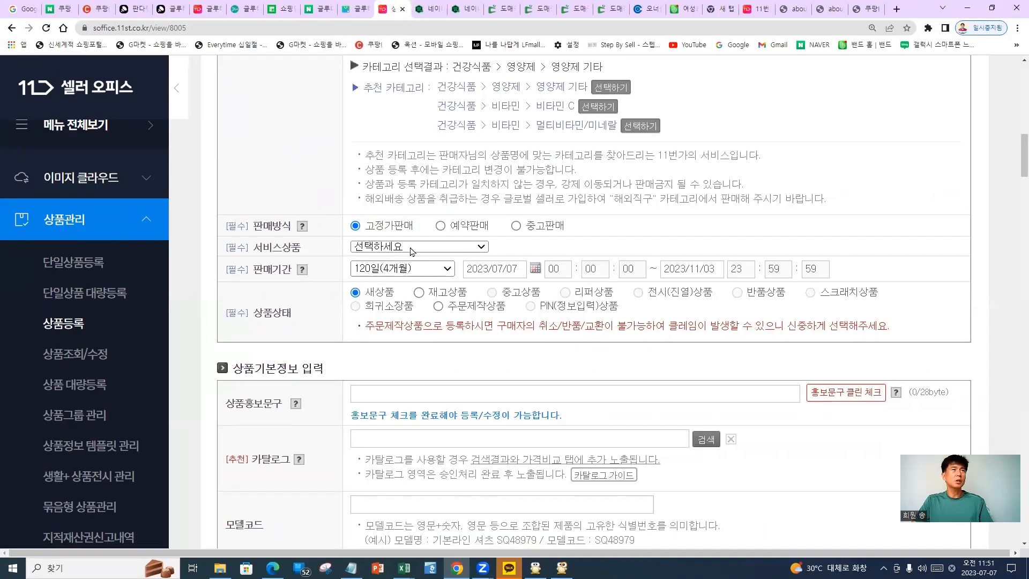
click(537, 199)
click(403, 270)
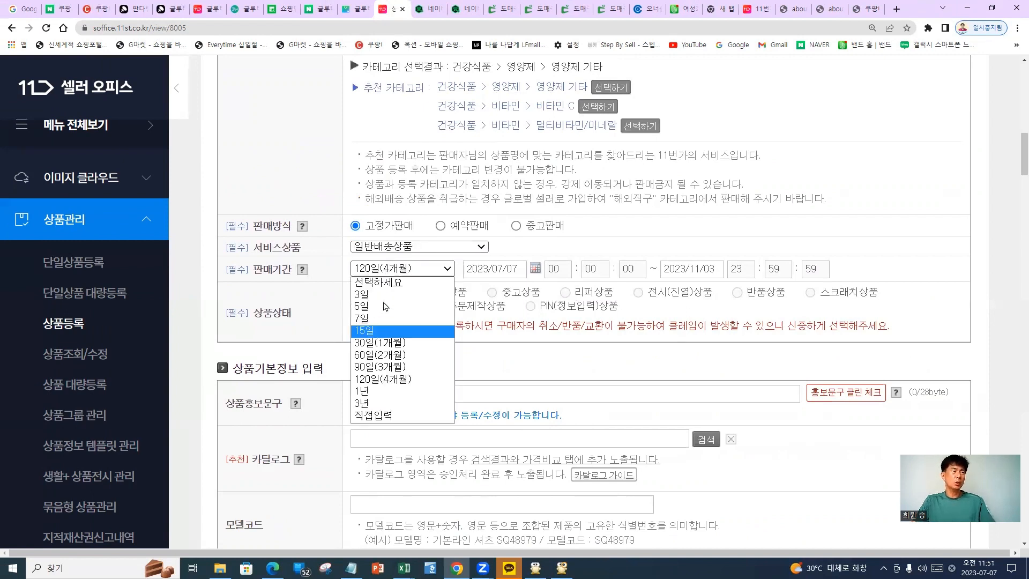
click(380, 331)
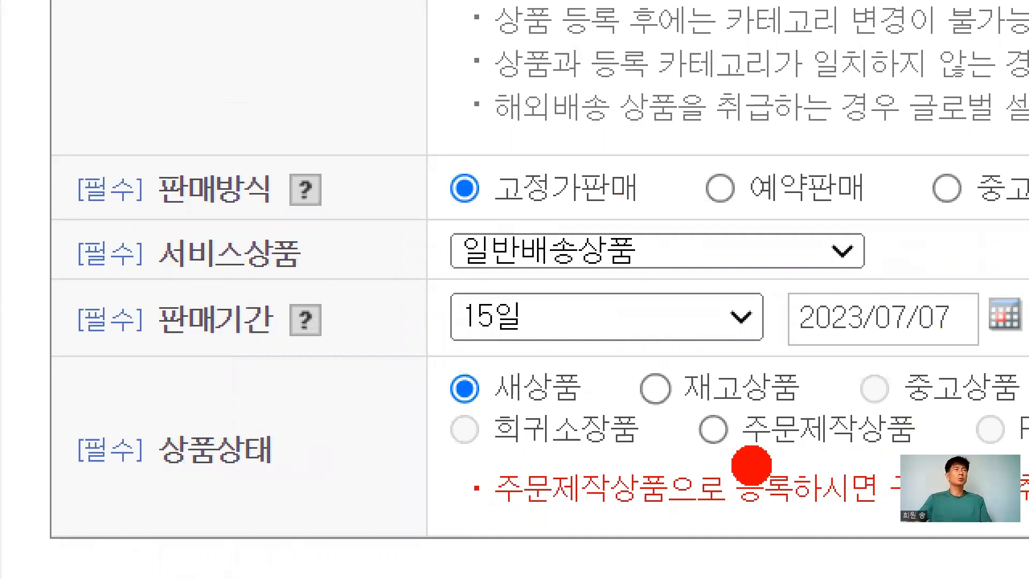
mouse_move(80, 115)
mouse_down()
mouse_move(11, 257)
mouse_move(73, 357)
mouse_up()
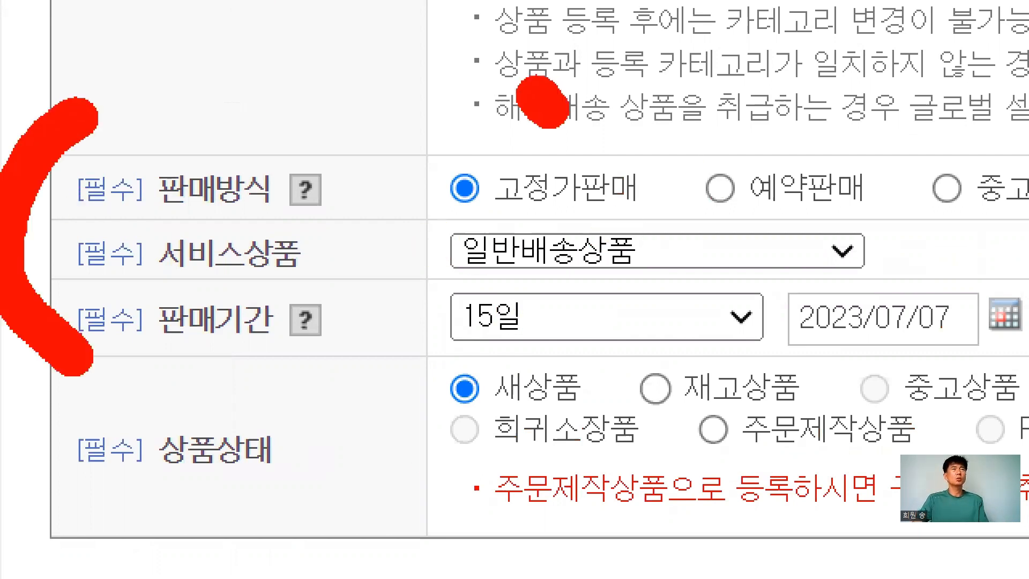
drag(552, 118, 598, 91)
mouse_move(678, 207)
mouse_down()
mouse_move(739, 222)
mouse_move(750, 212)
mouse_up()
mouse_move(541, 279)
mouse_down()
mouse_move(583, 330)
mouse_move(611, 284)
mouse_up()
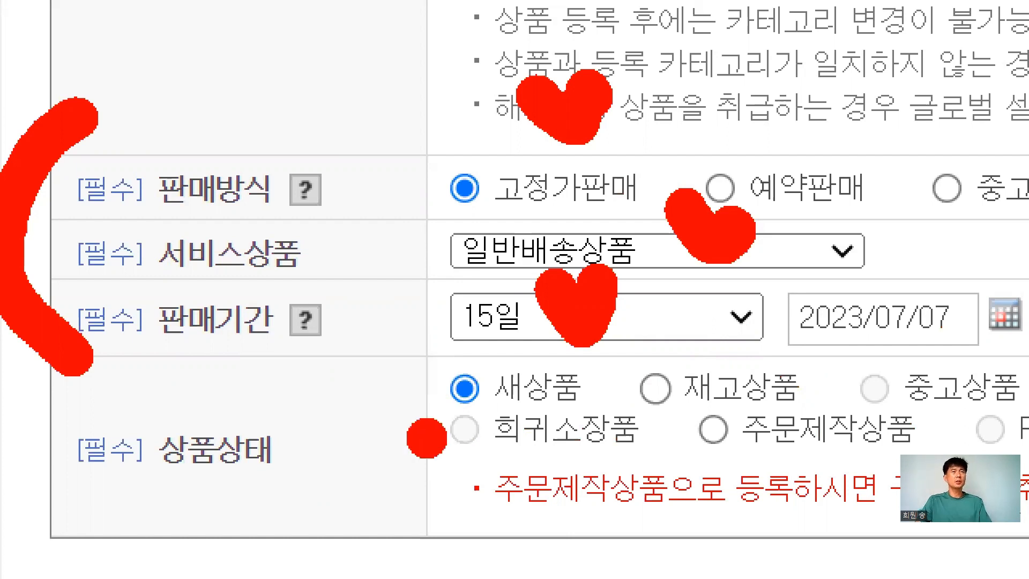
drag(427, 439, 713, 452)
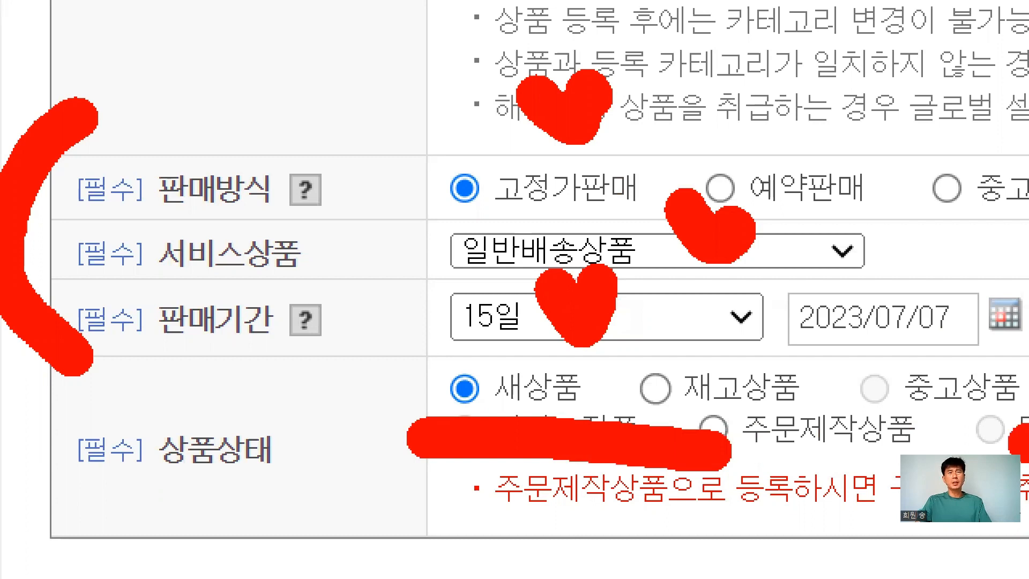
drag(1018, 445, 1021, 439)
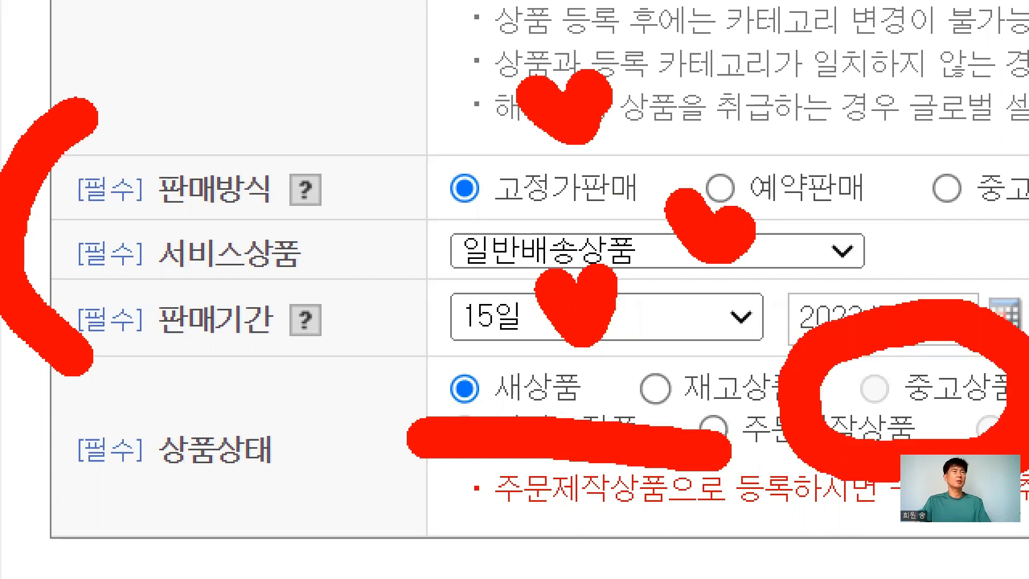
right_click(369, 328)
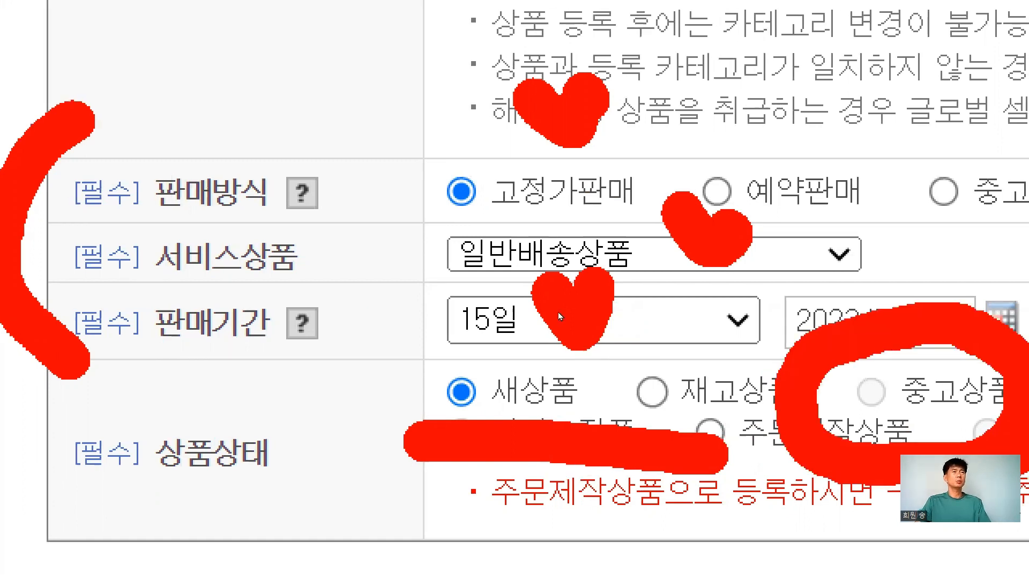
right_click(509, 340)
scroll(440, 226, down, 2)
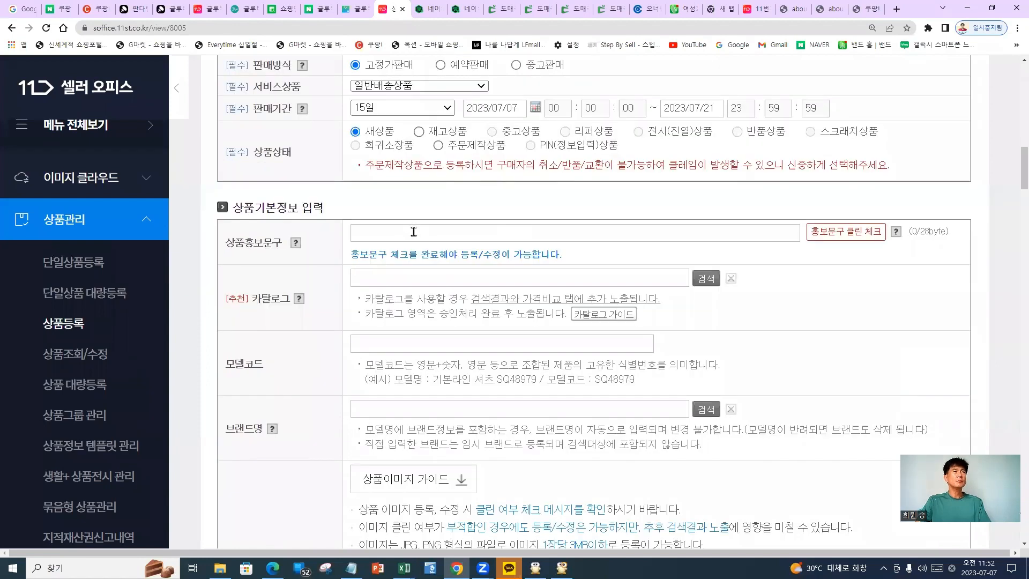
Enter 1+1 in the 상품홍보문구 field, fixing the mistyped character
click(351, 239)
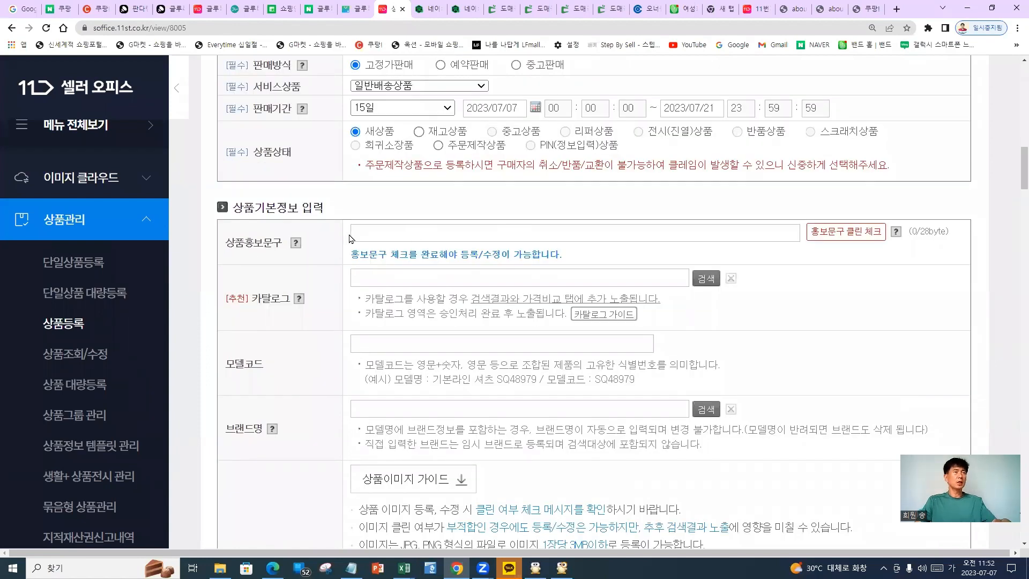
key(ctrl+1)
drag(164, 144, 250, 294)
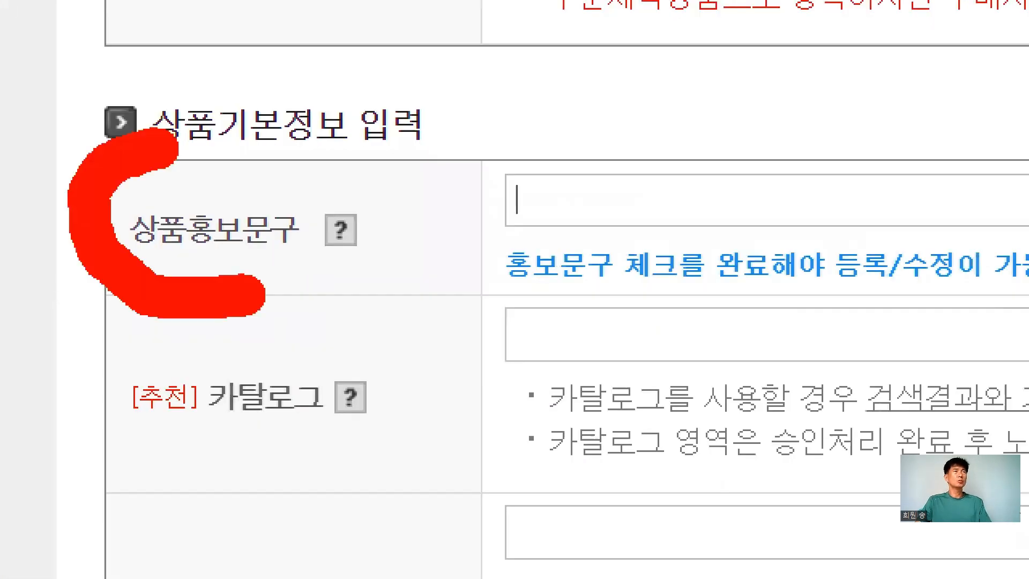
drag(166, 140, 209, 268)
click(606, 146)
drag(587, 219, 716, 155)
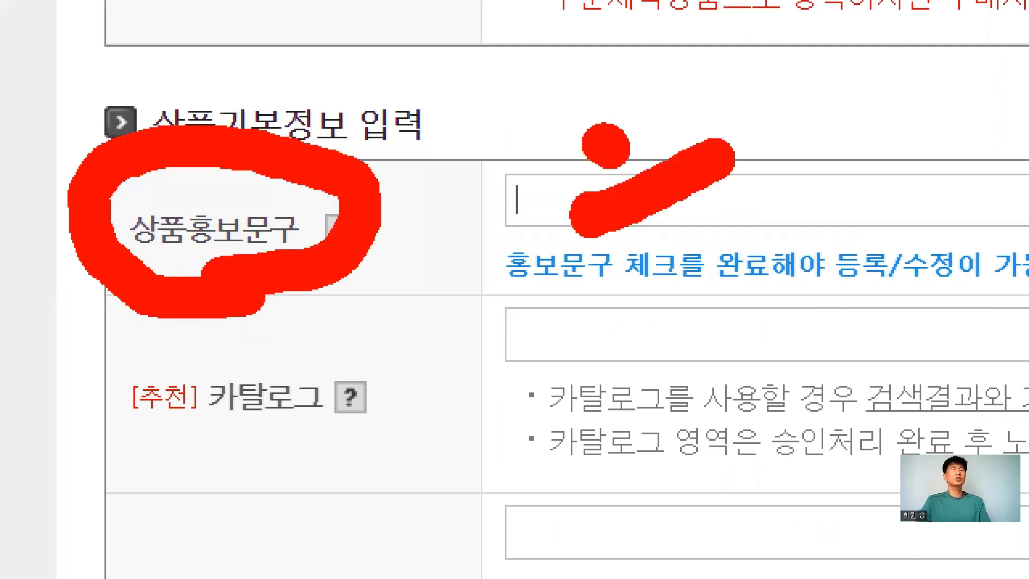
drag(606, 146, 721, 228)
click(908, 245)
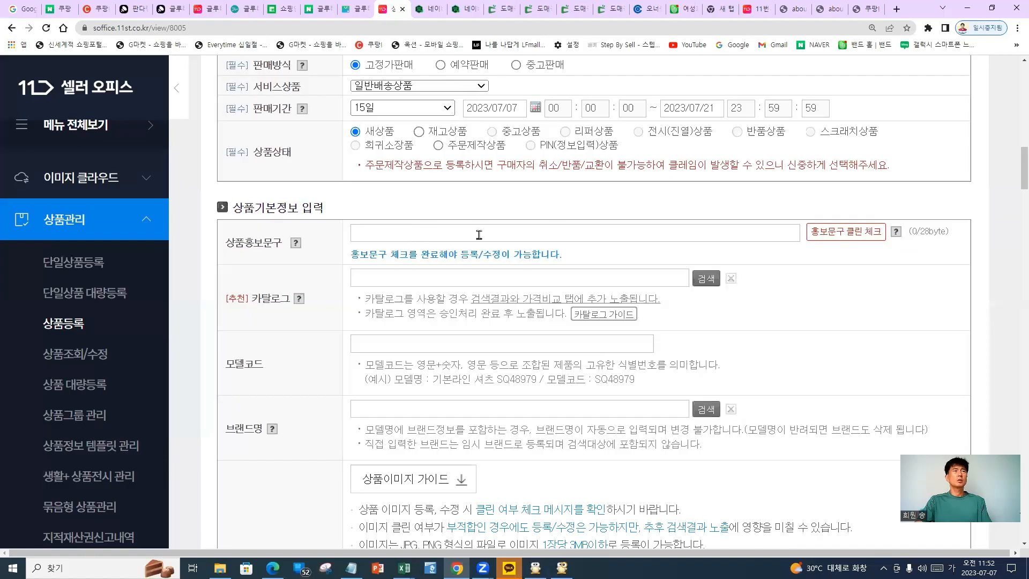
text(1)
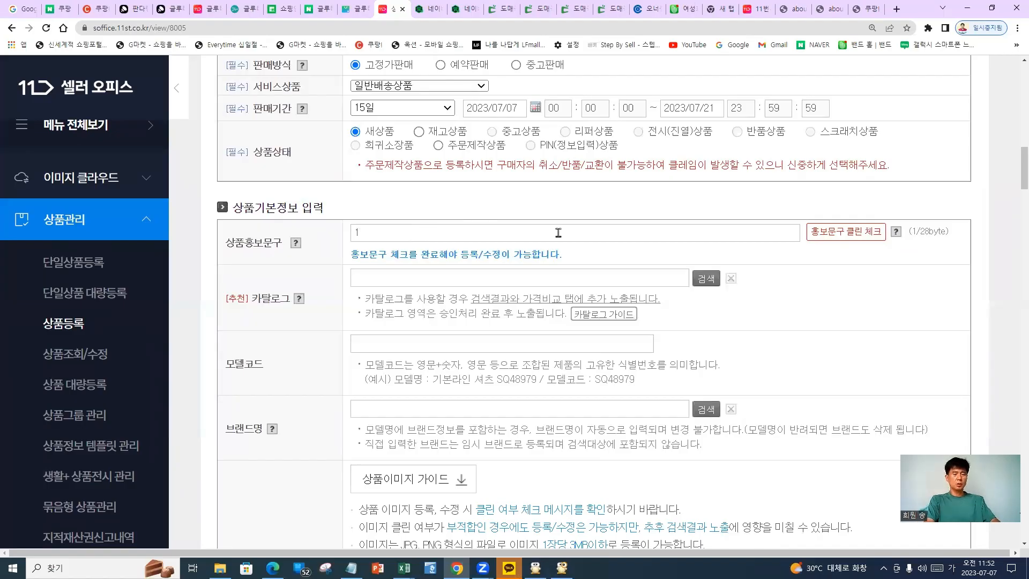
text(ㅋ)
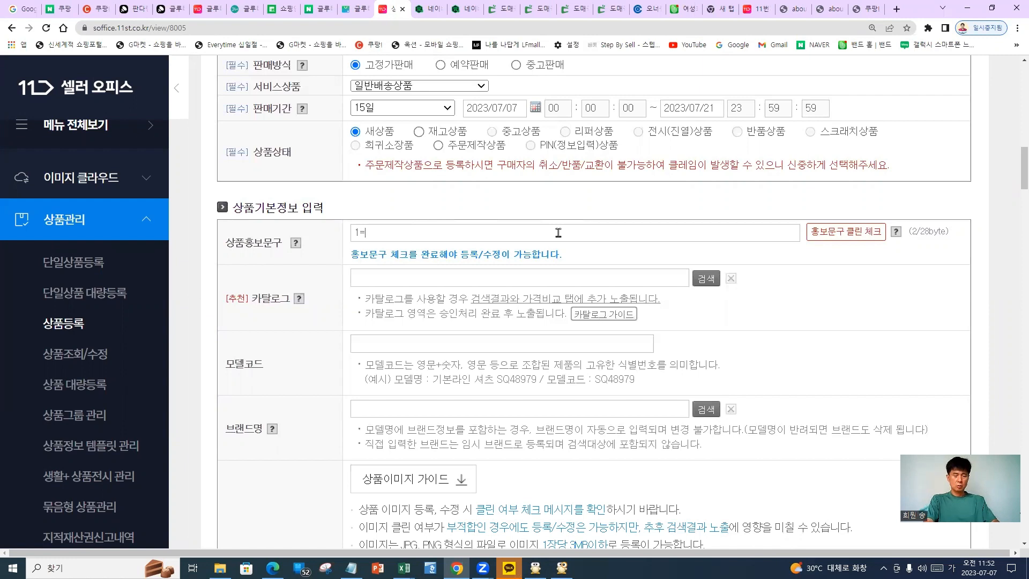
key(BackSpace)
text(ㅓ)
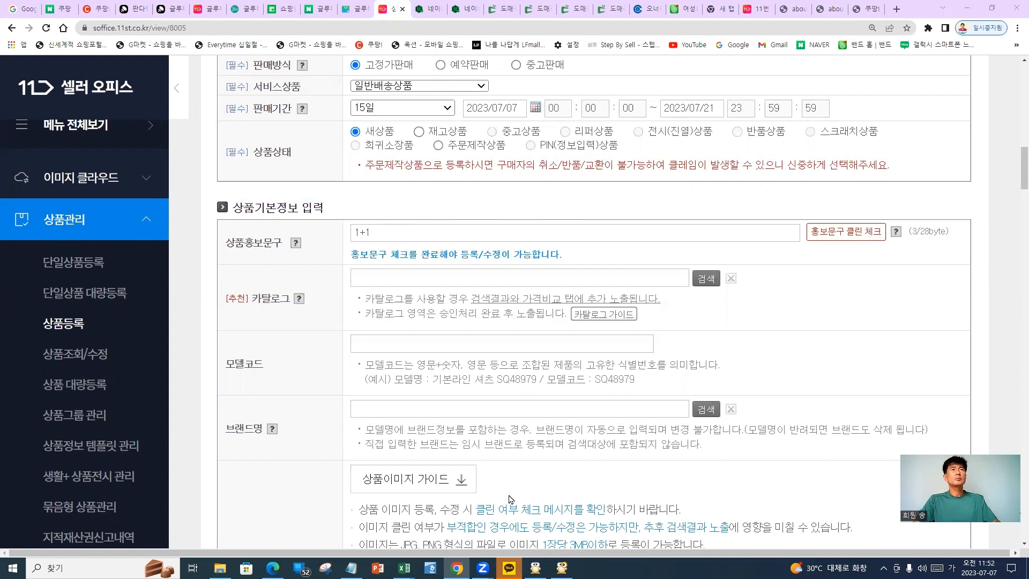
key(Hangul)
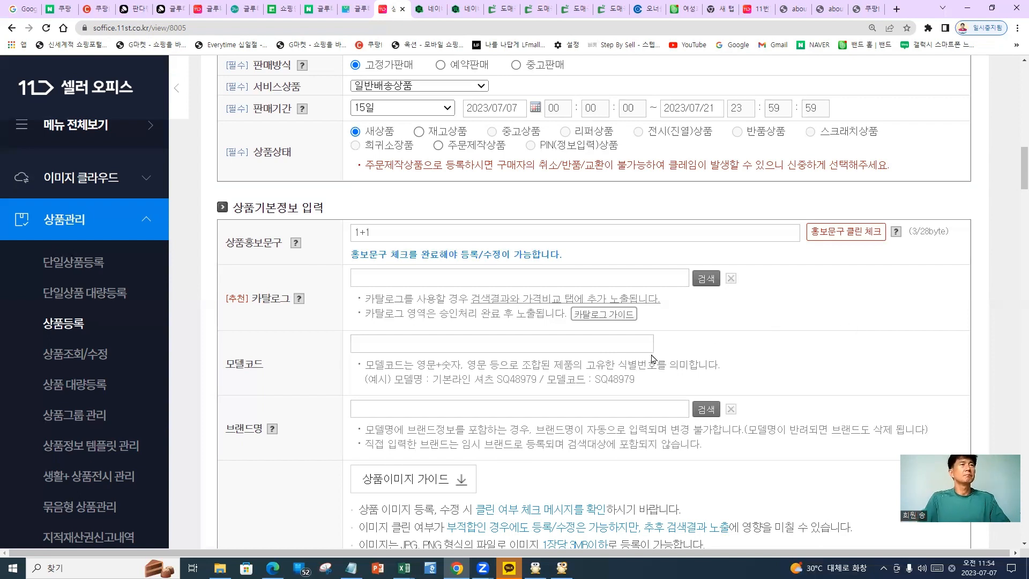
Append 이벤트 상품 so the promo text reads 1+1 이벤트 상품
click(550, 237)
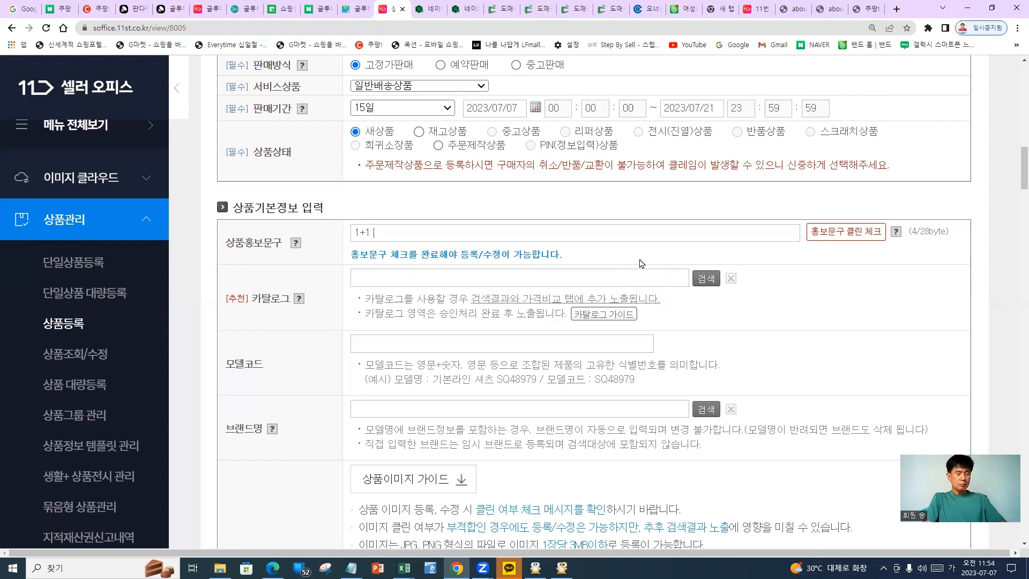
text(이벤)
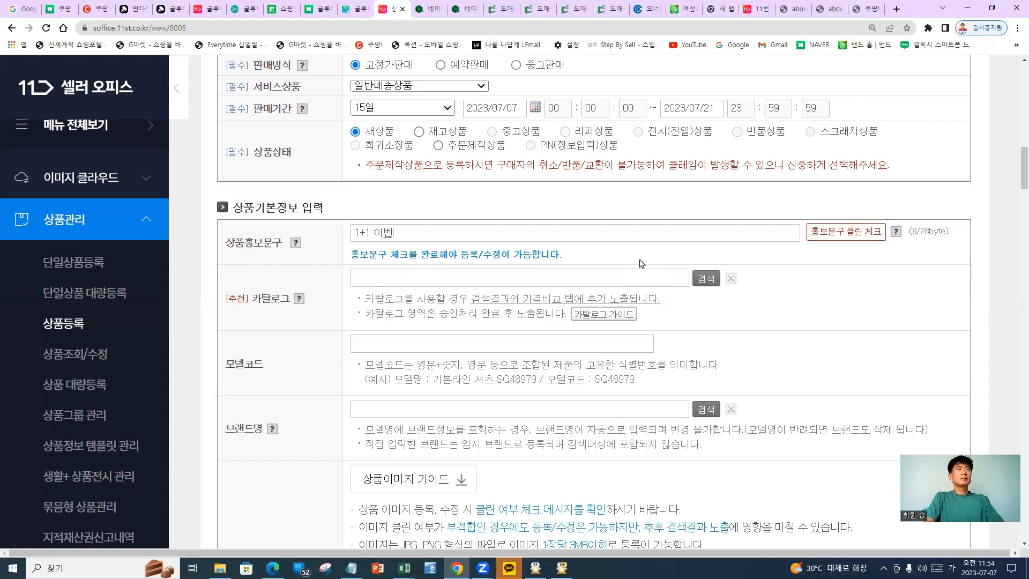
text(트 상품)
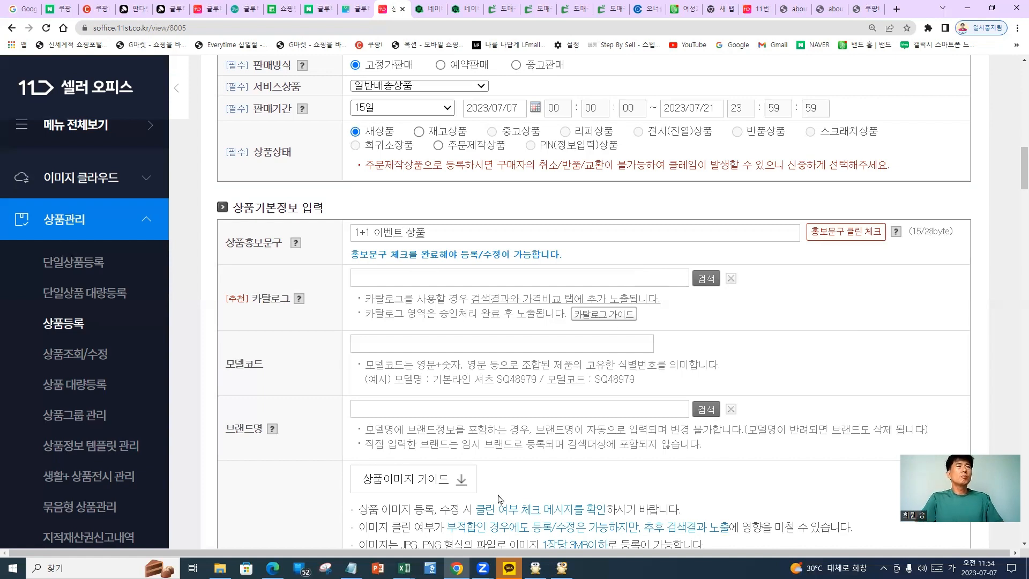
key(Hangul)
key(Hangul)
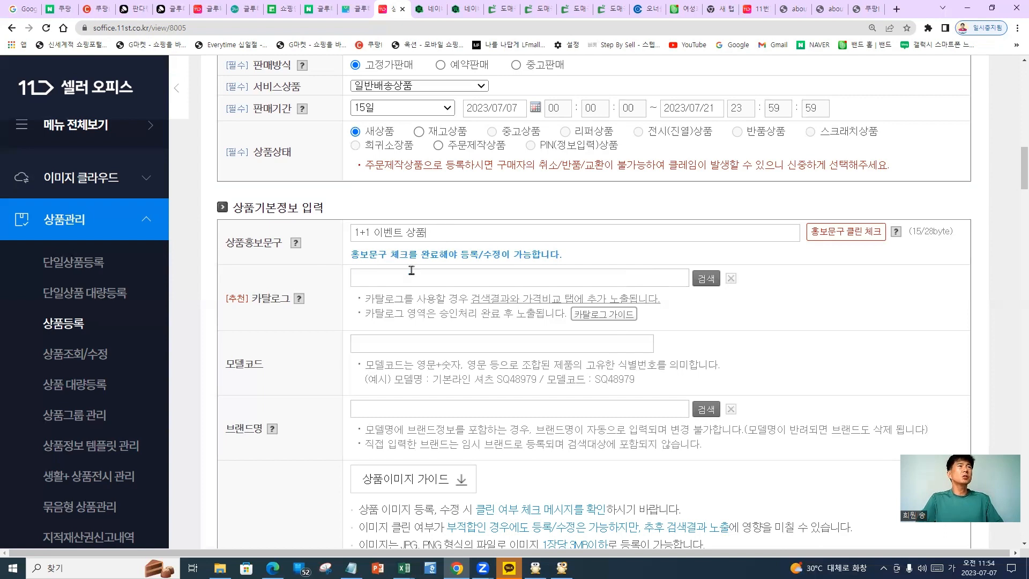
Open the 카탈로그 model-name search popup, close it, and return to Notepad
click(383, 284)
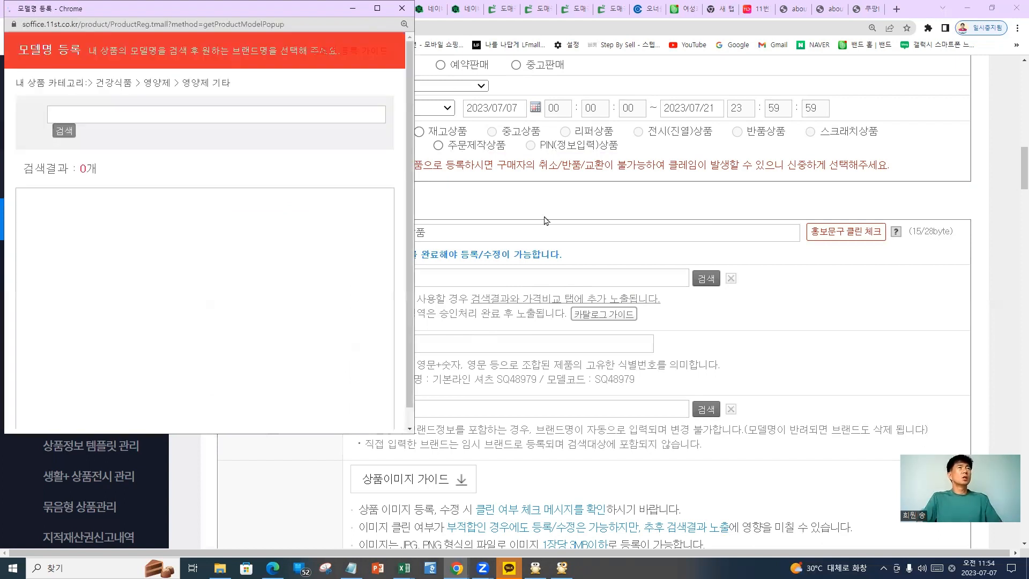
click(403, 9)
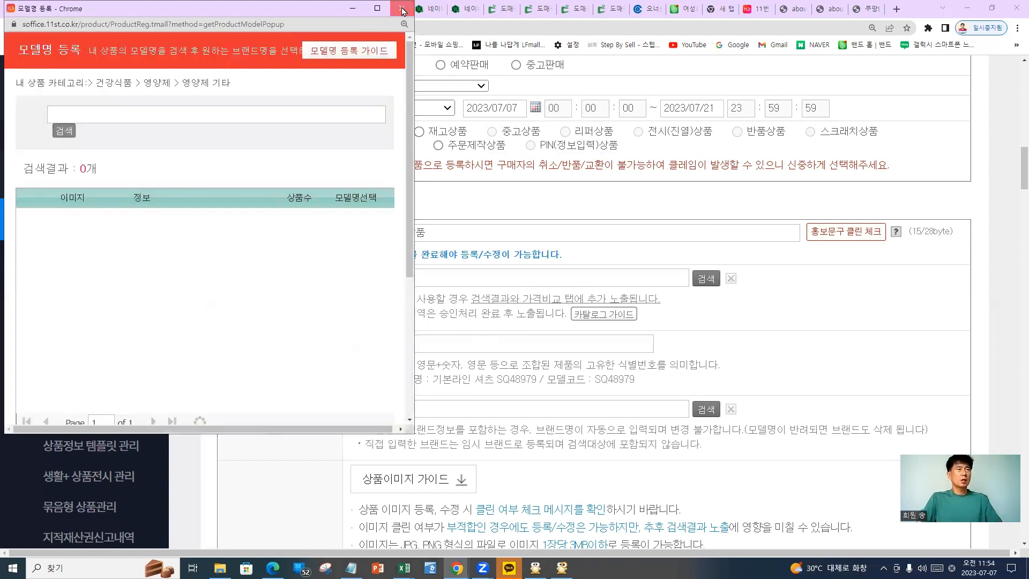
click(351, 567)
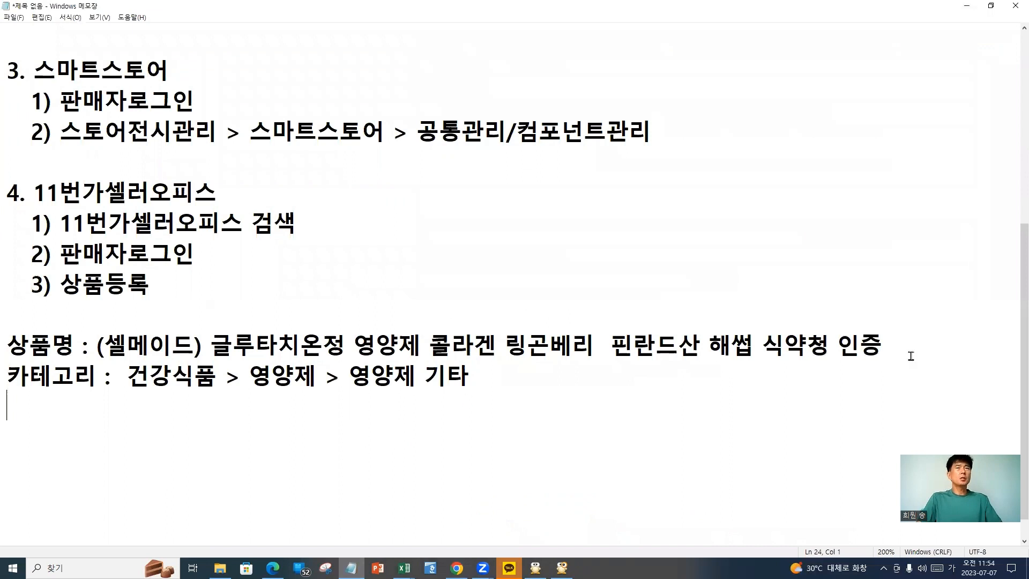
Add 60정 to the end of the product name line in Notepad
click(928, 348)
text(6)
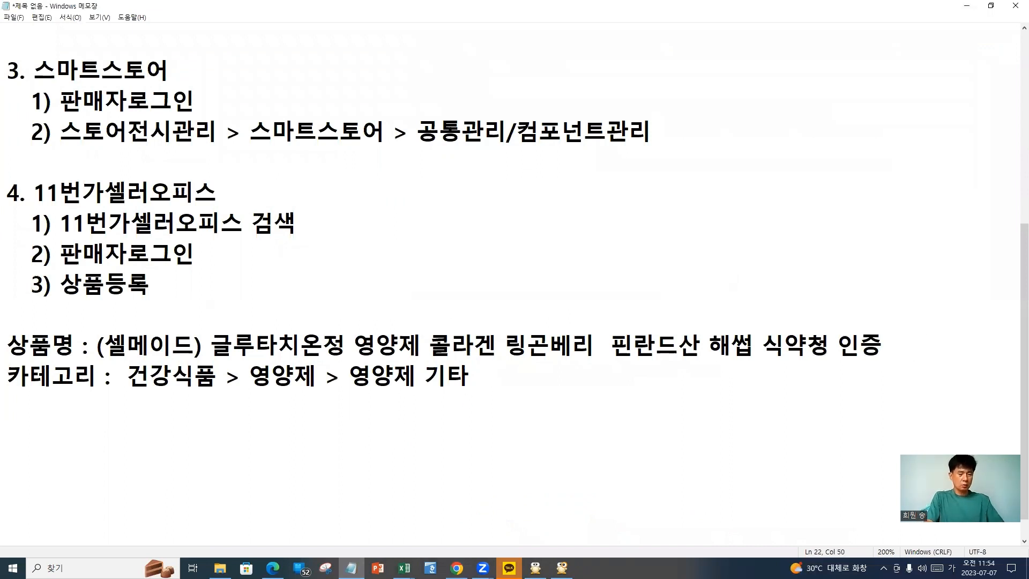
text(0정)
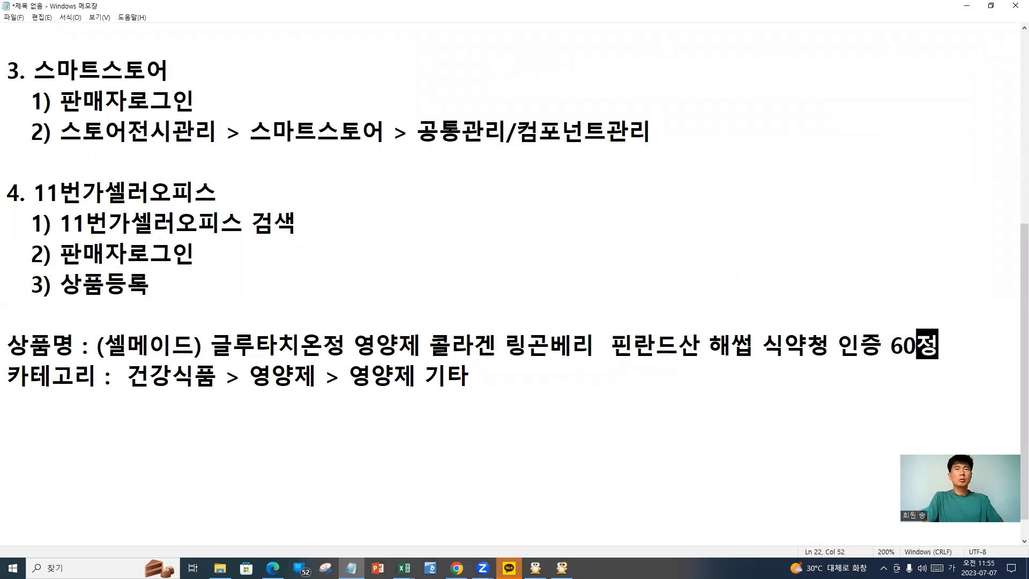
click(955, 346)
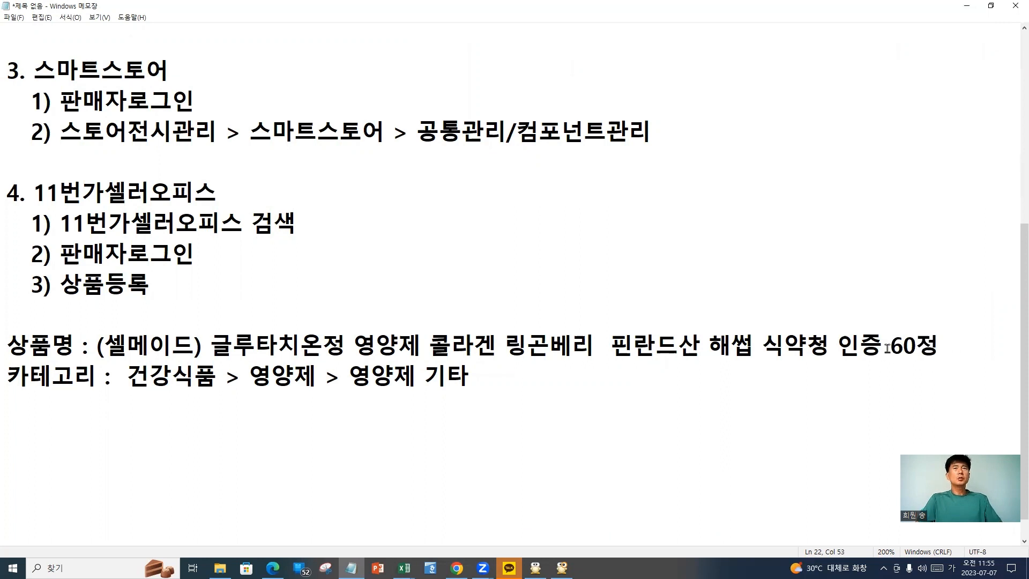
click(888, 349)
click(959, 348)
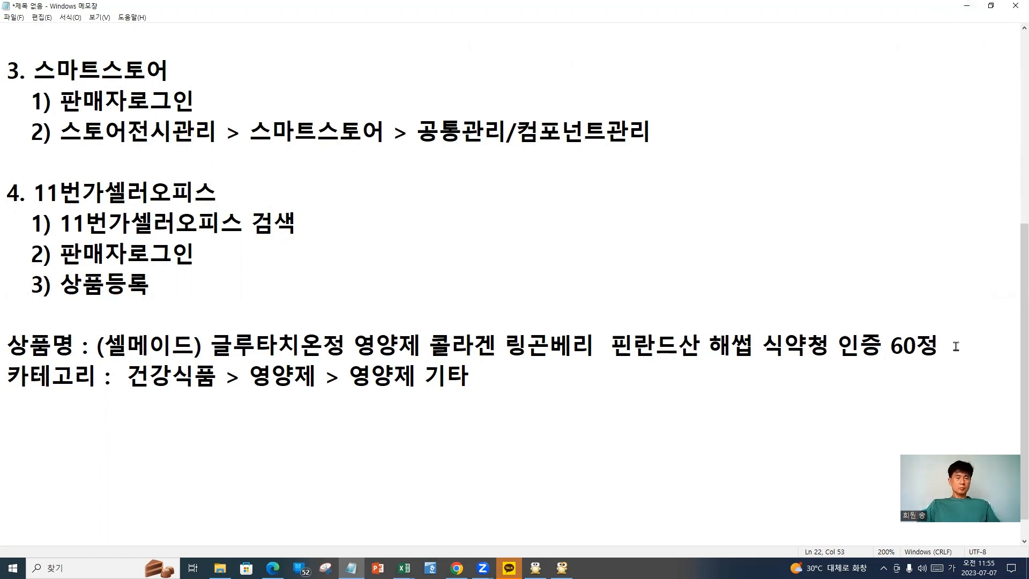
Try adding 1+1 after 60정, remove it, select 60정, and minimize Notepad
text(1)
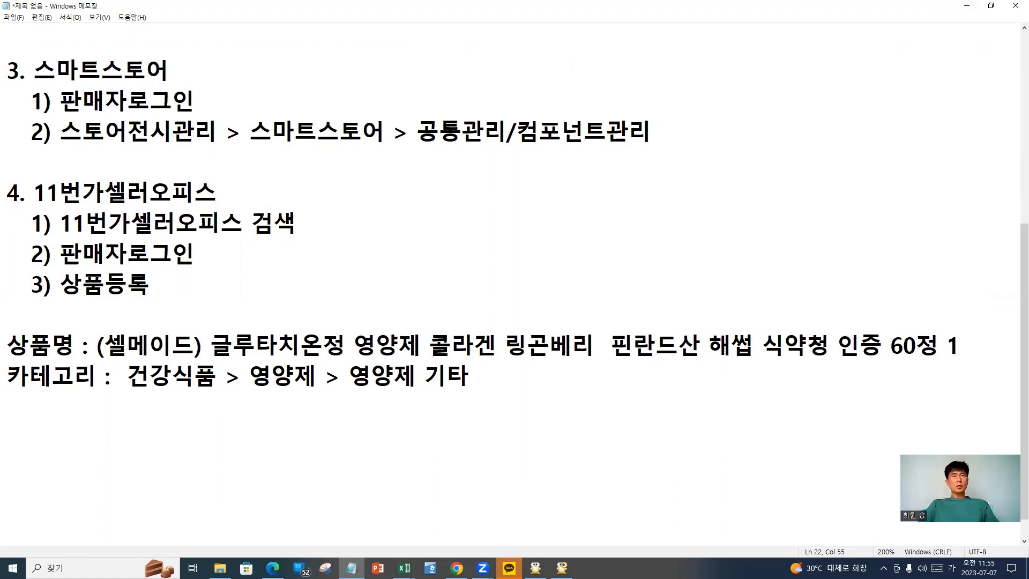
key(BackSpace)
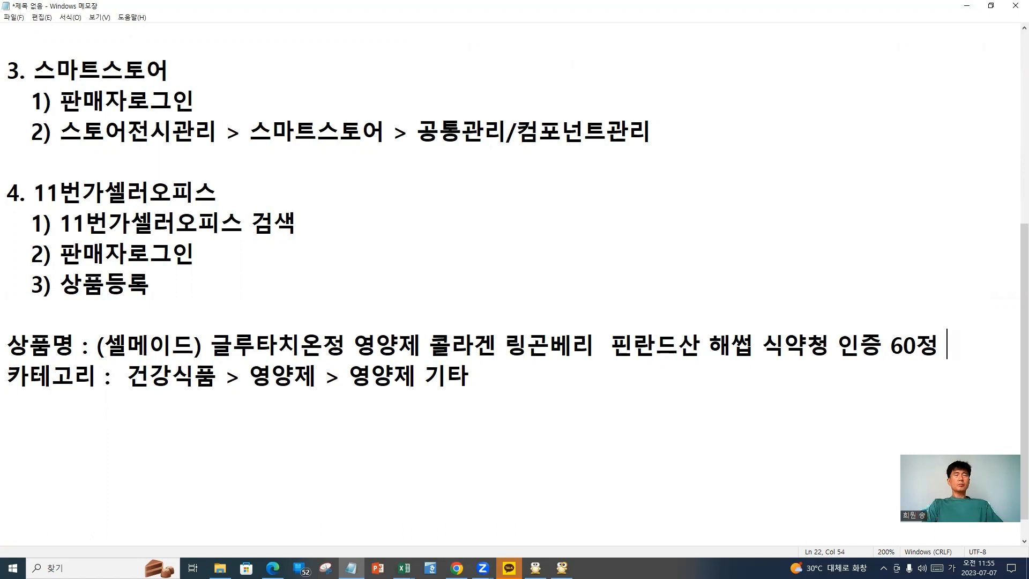
text(1+)
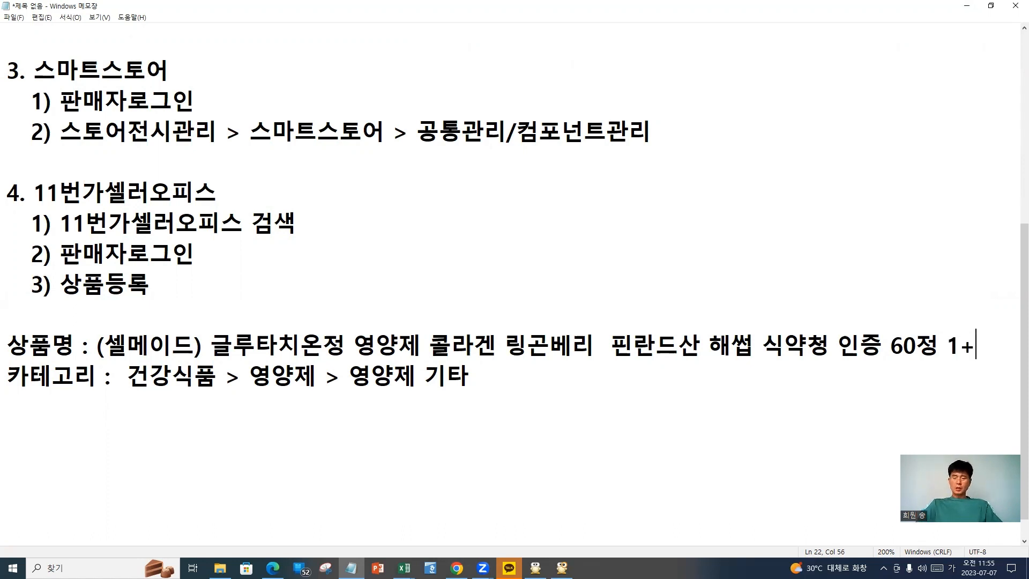
text(1)
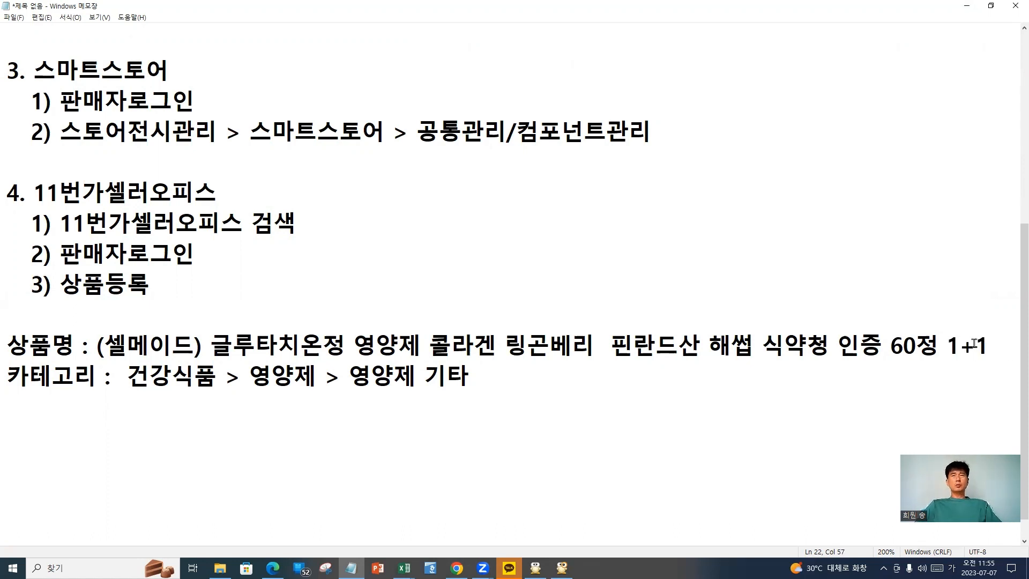
mouse_move(974, 344)
mouse_down()
mouse_move(907, 351)
mouse_move(989, 351)
mouse_up()
key(BackSpace)
key(BackSpace)
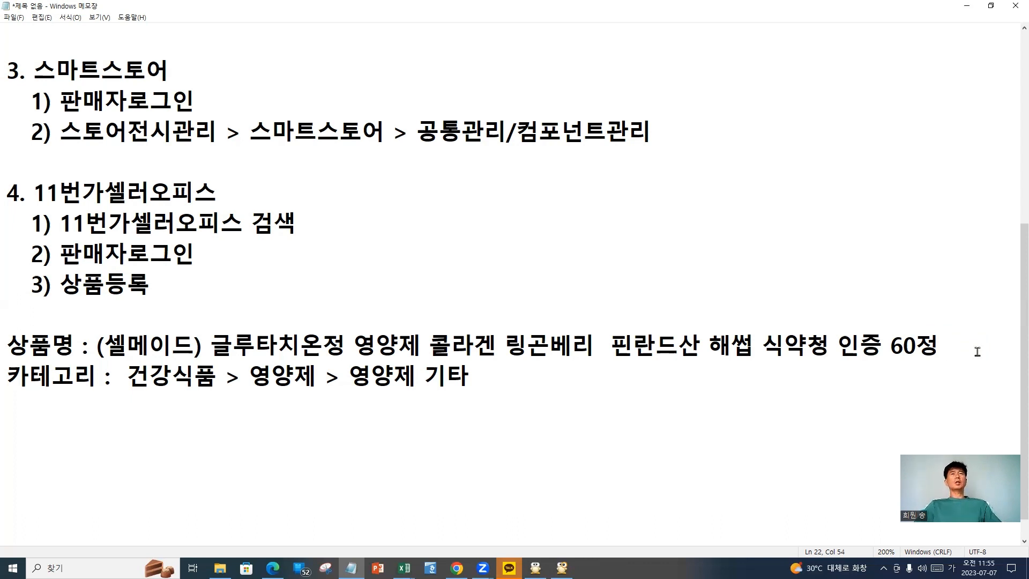
drag(952, 347, 888, 348)
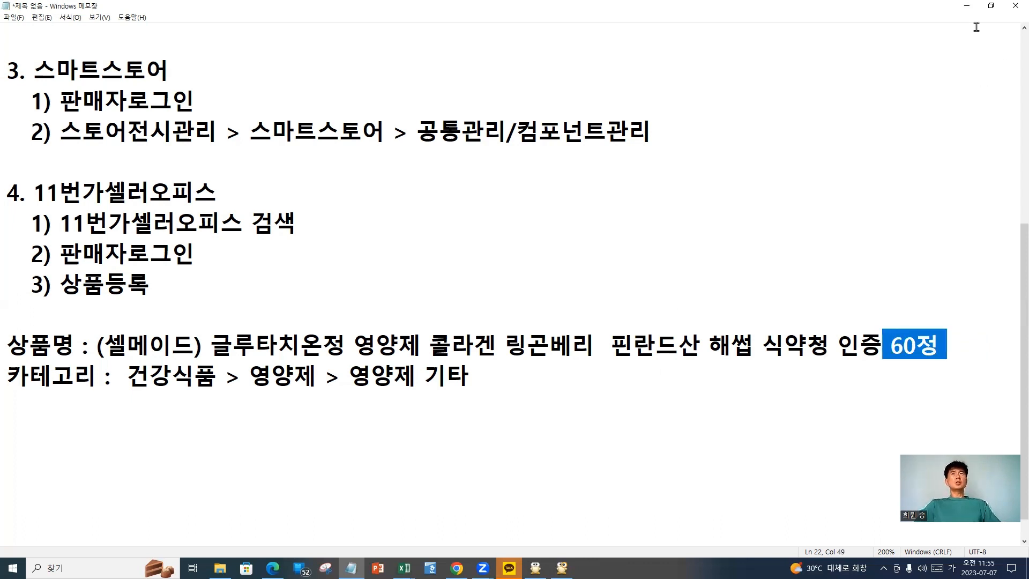
click(967, 6)
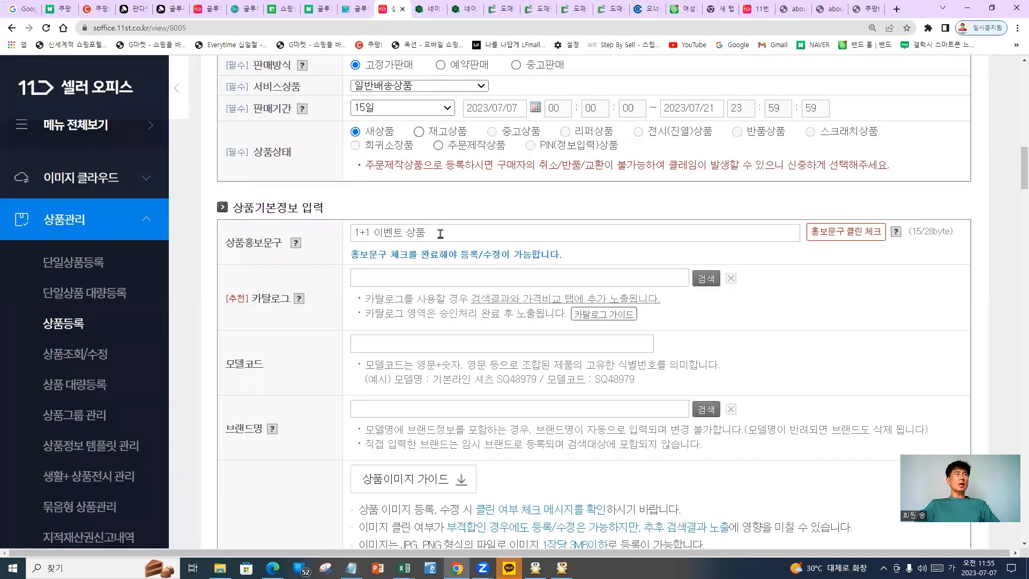
Retype the promo phrase as 1+1 이벤트 상품 and pass its clean check as 적합
drag(440, 233, 292, 233)
key(Delete)
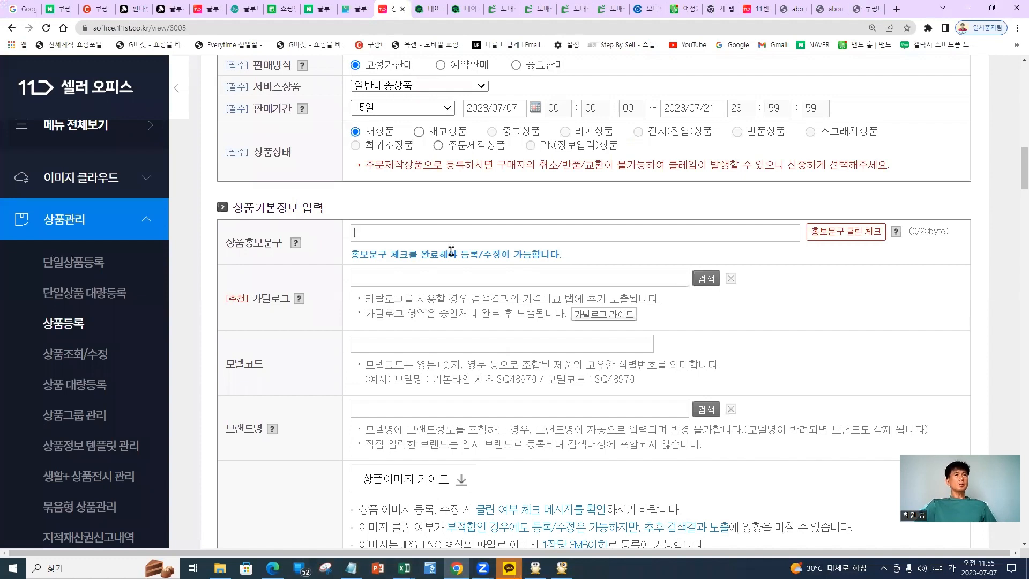
text(1-)
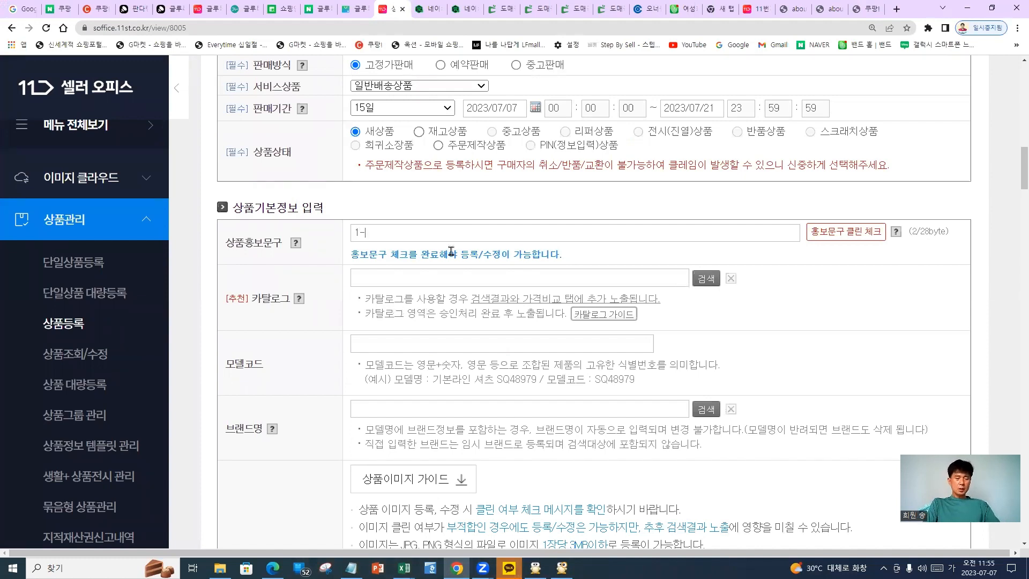
key(BackSpace)
text(=1)
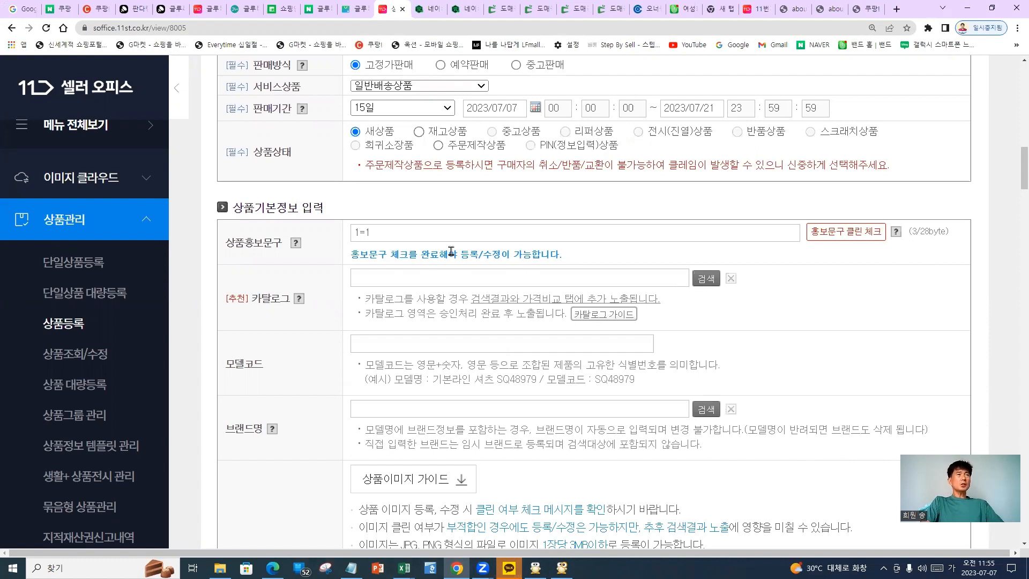
key(BackSpace)
key(BackSpace)
text(+1 이벤)
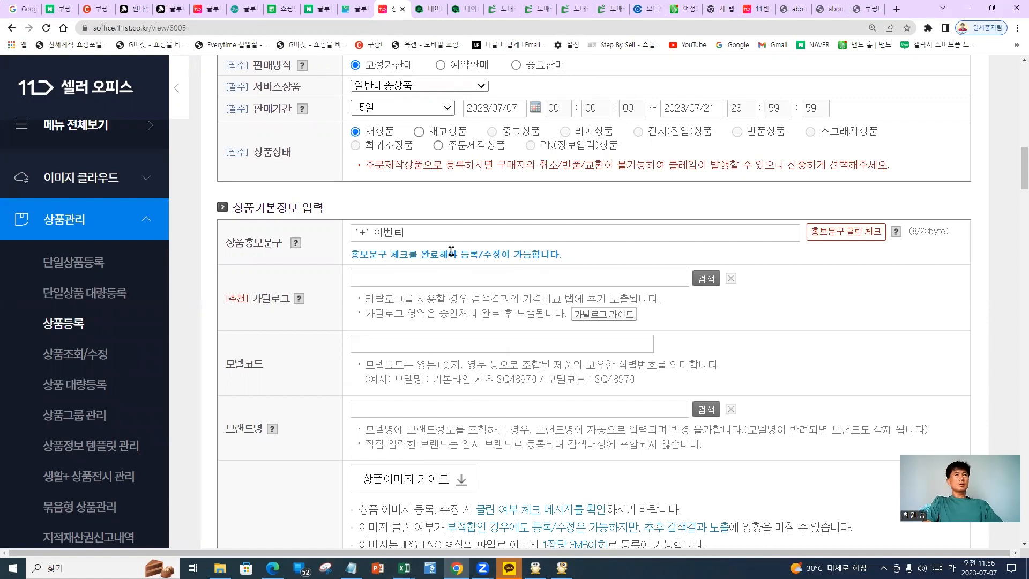
text(트 상품)
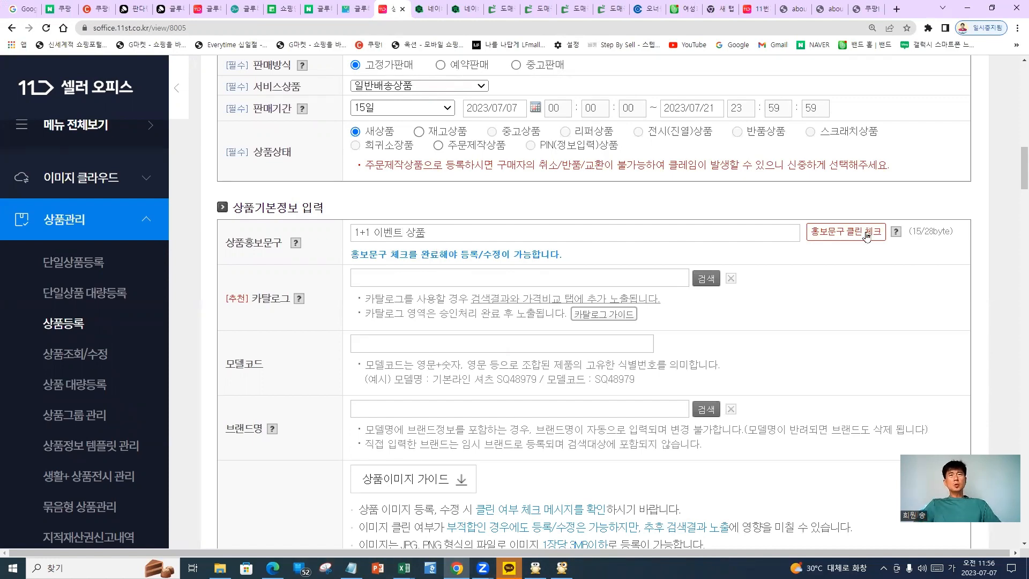
click(864, 236)
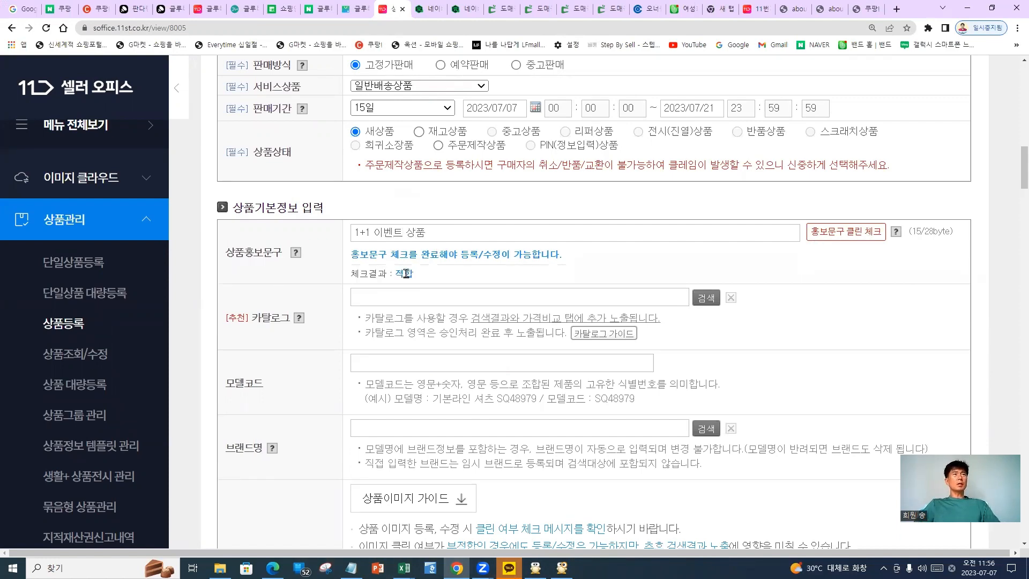
scroll(406, 273, up, 10)
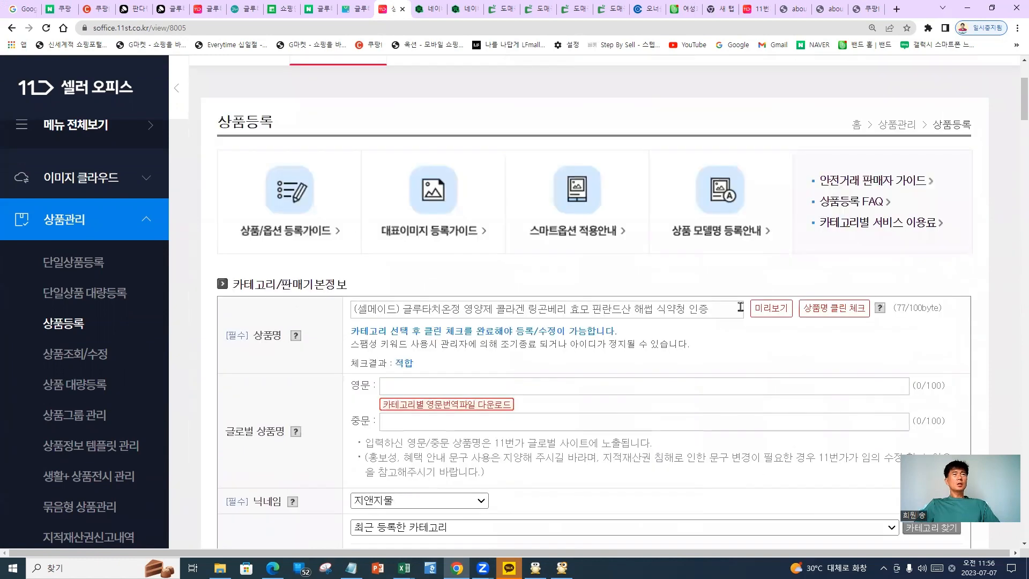
Try *2, special symbols and X2 at the end of the product name, removing each
click(740, 307)
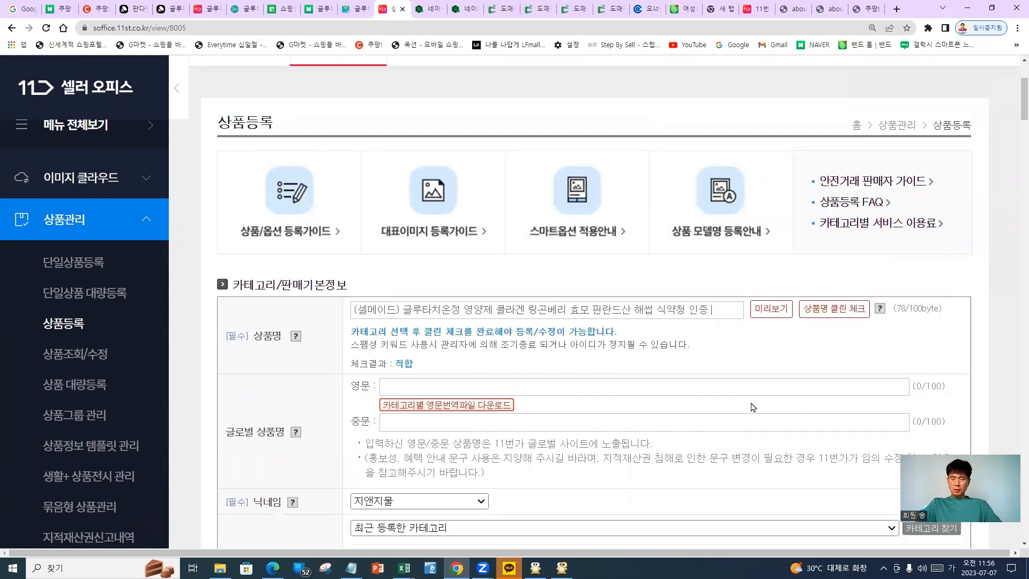
text(*)
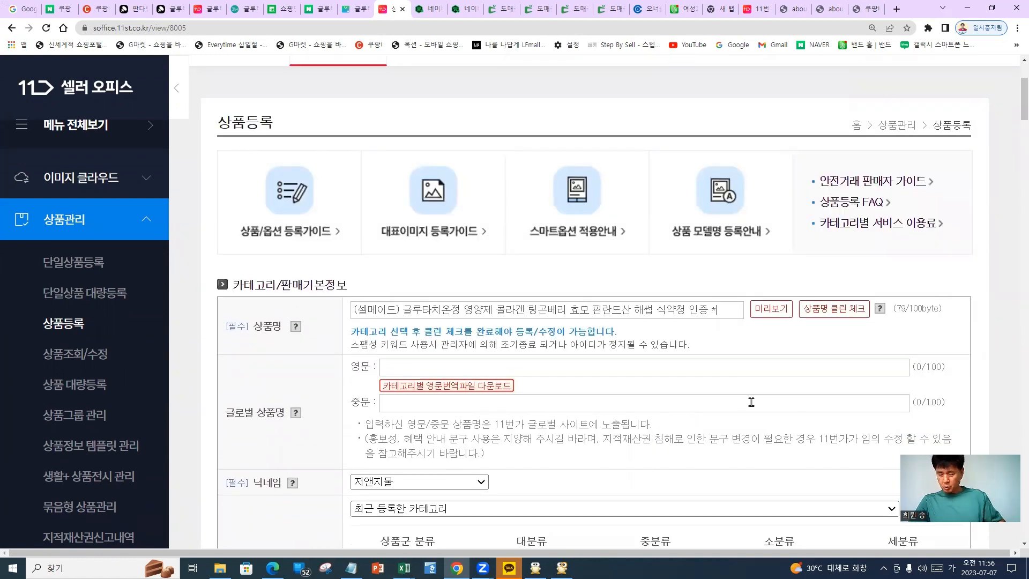
text(2)
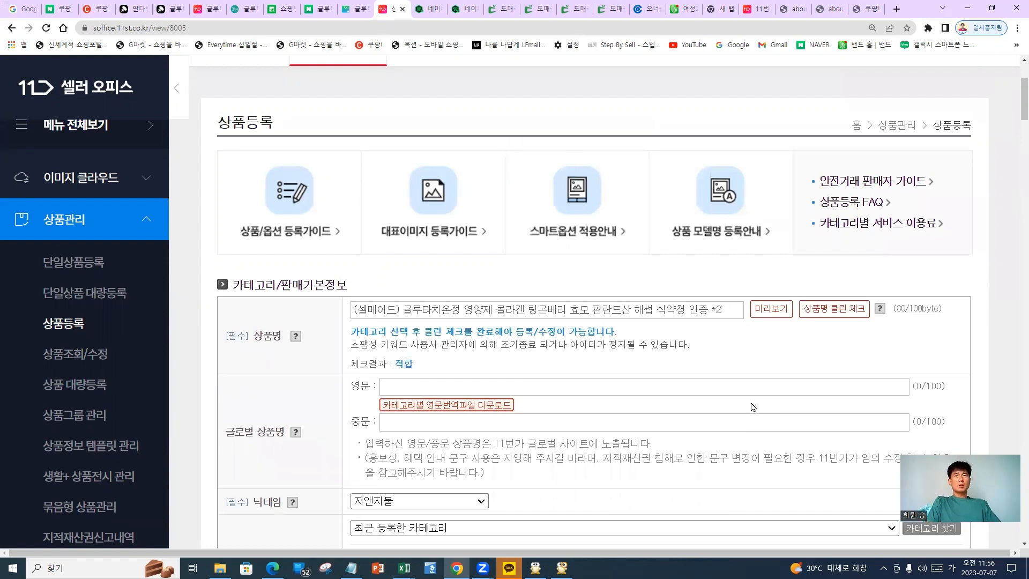
key(BackSpace)
key(BackSpace)
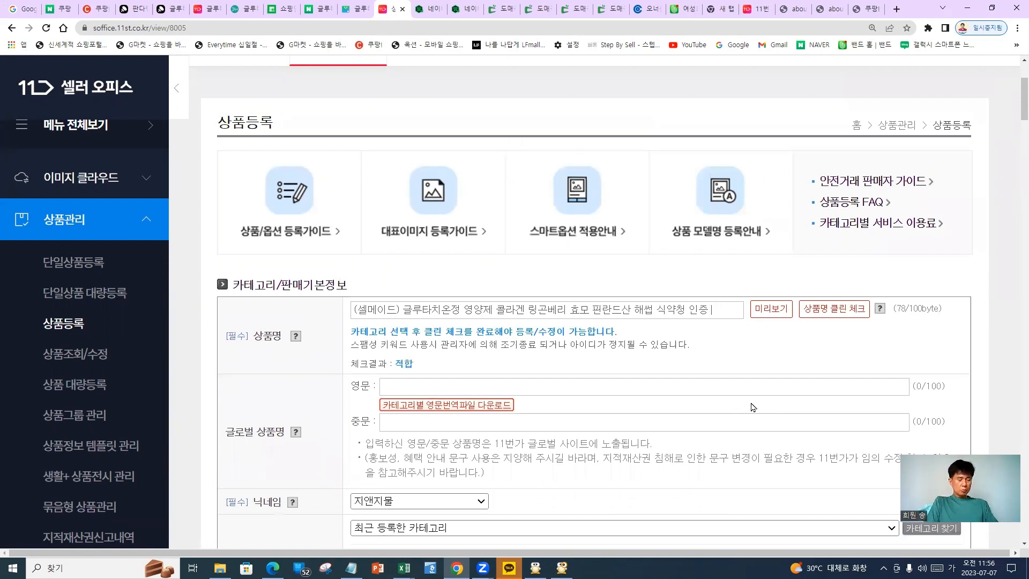
text(미)
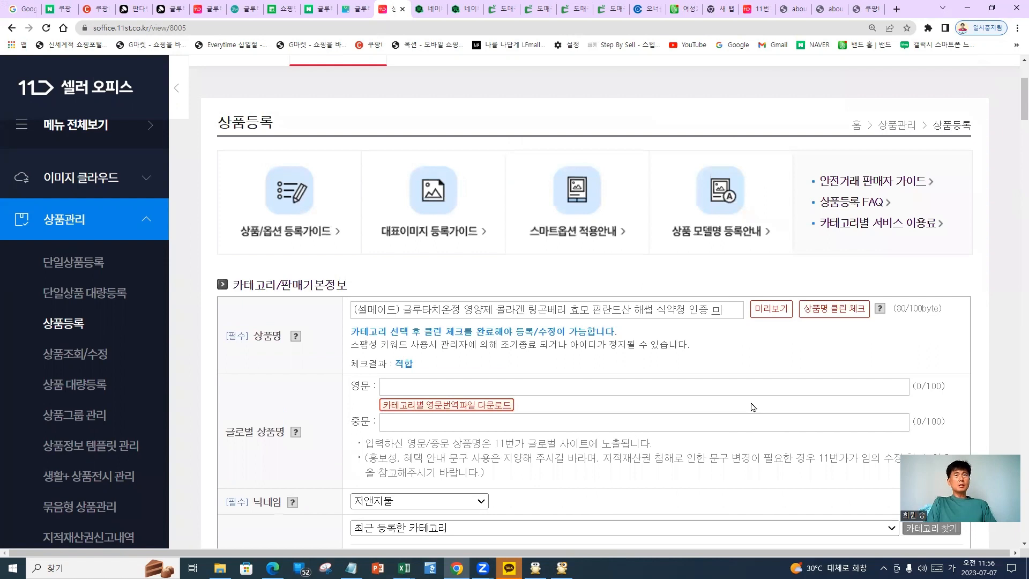
key(Hangul_Hanja)
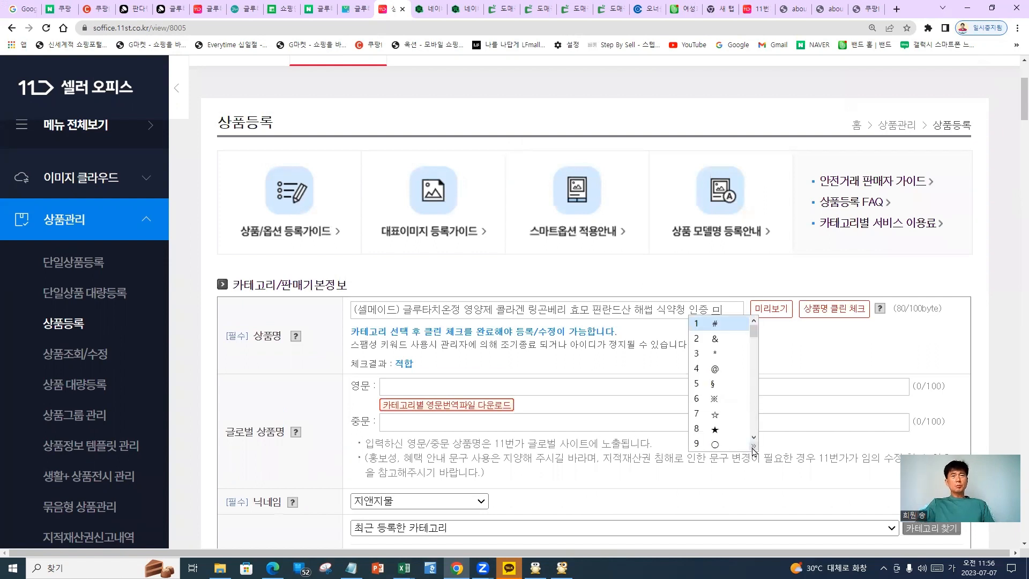
key(Tab)
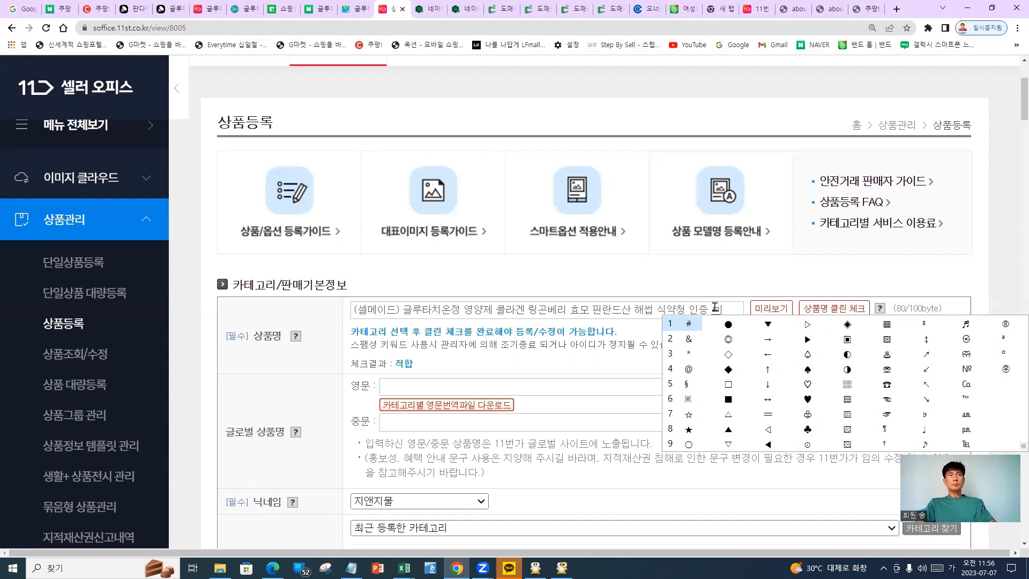
click(722, 311)
key(BackSpace)
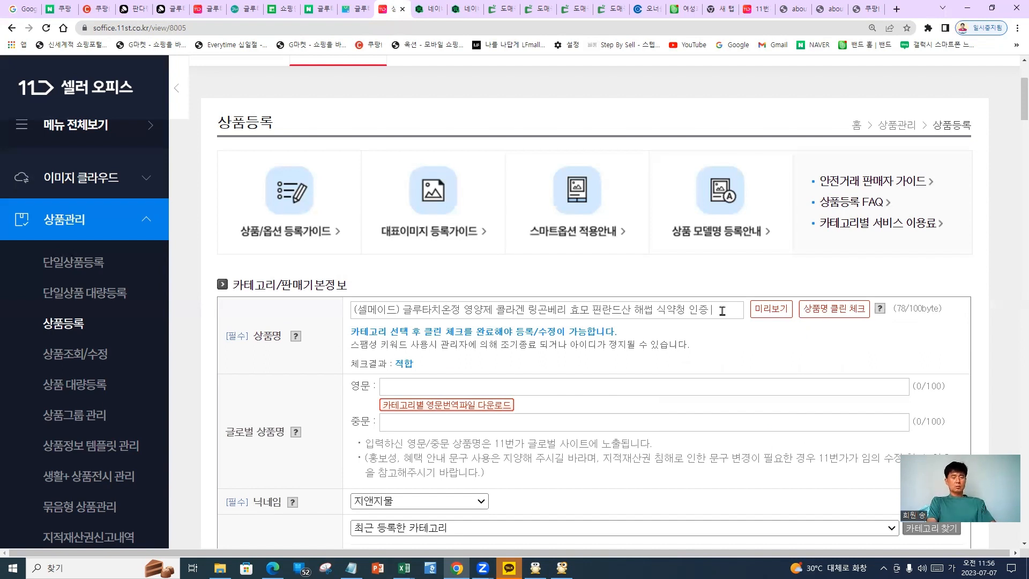
text(그)
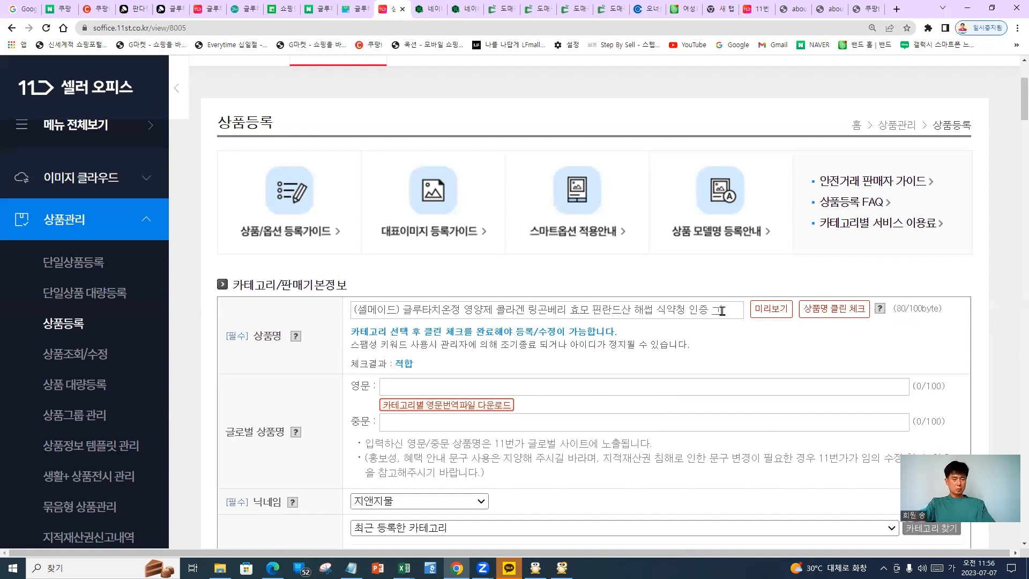
key(Hangul_Hanja)
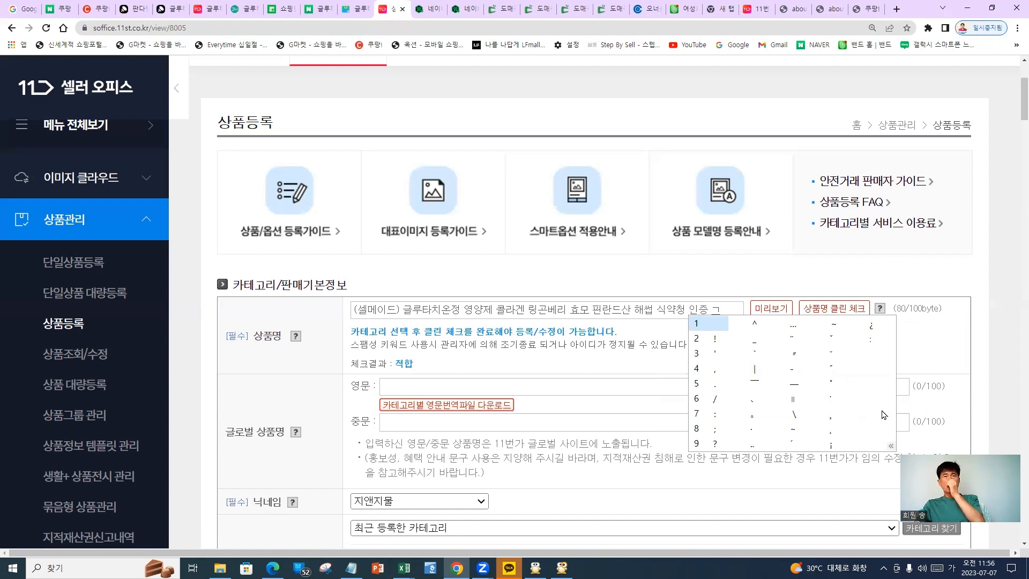
click(731, 304)
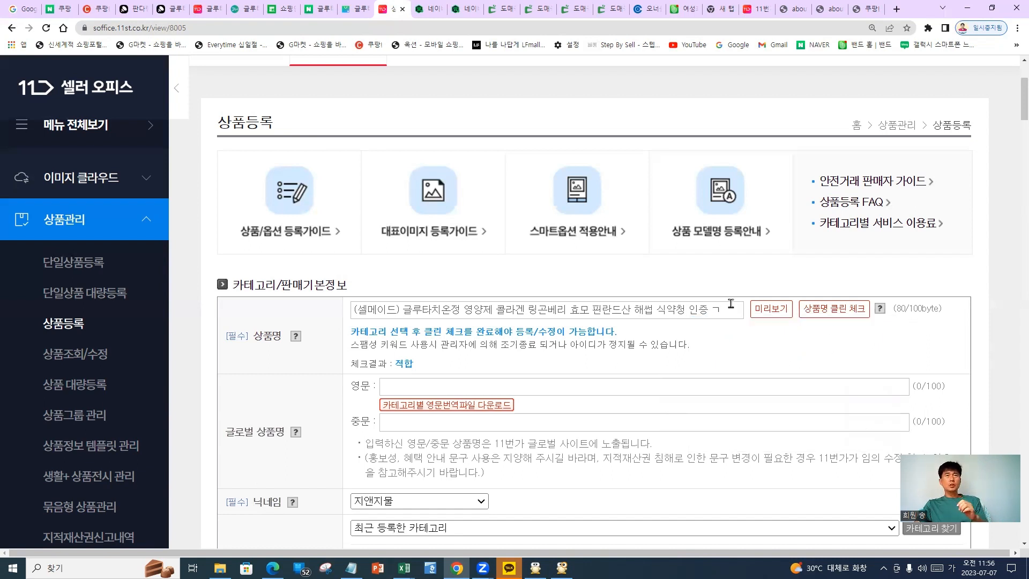
key(BackSpace)
key(Hangul)
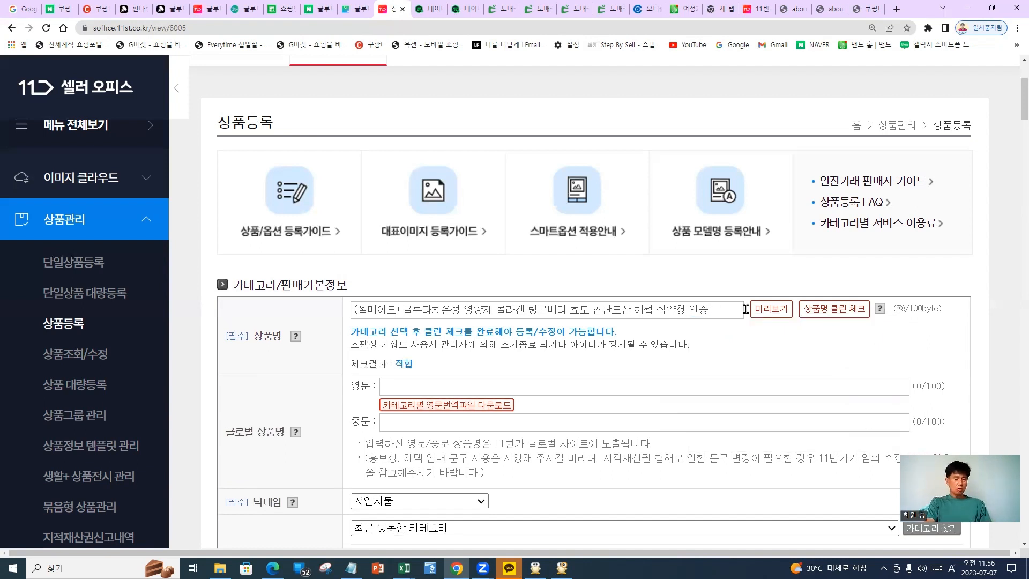
text(X)
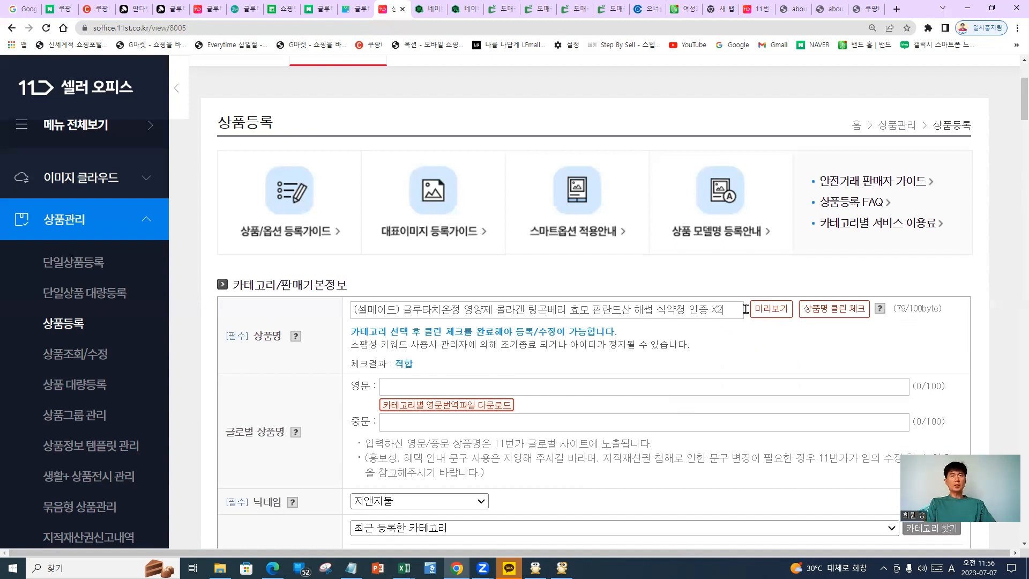
text(2)
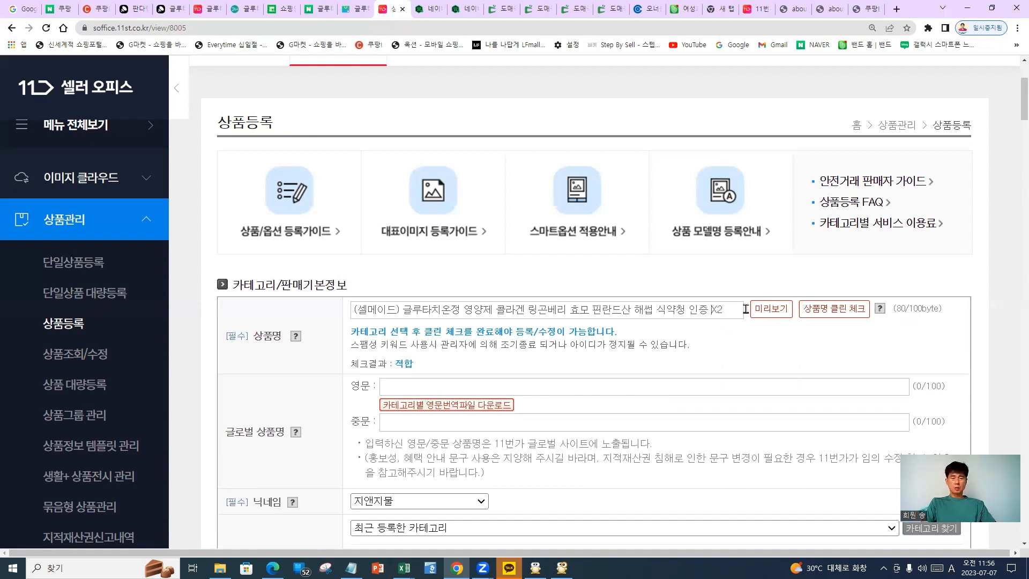
key(BackSpace)
key(BackSpace)
End the product name with 인증 2병 and run the name clean check for 적합
text(1)
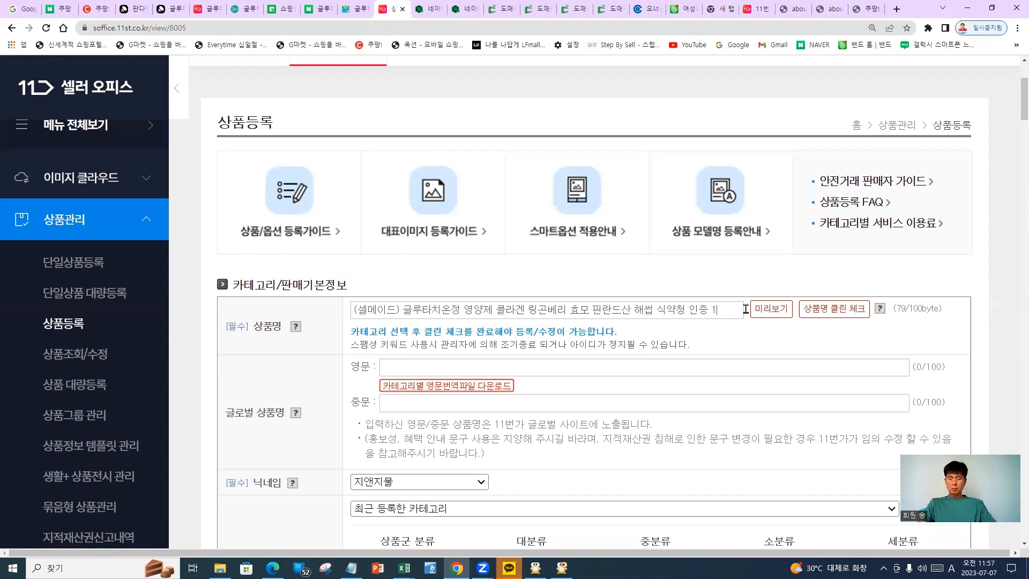
text(+1)
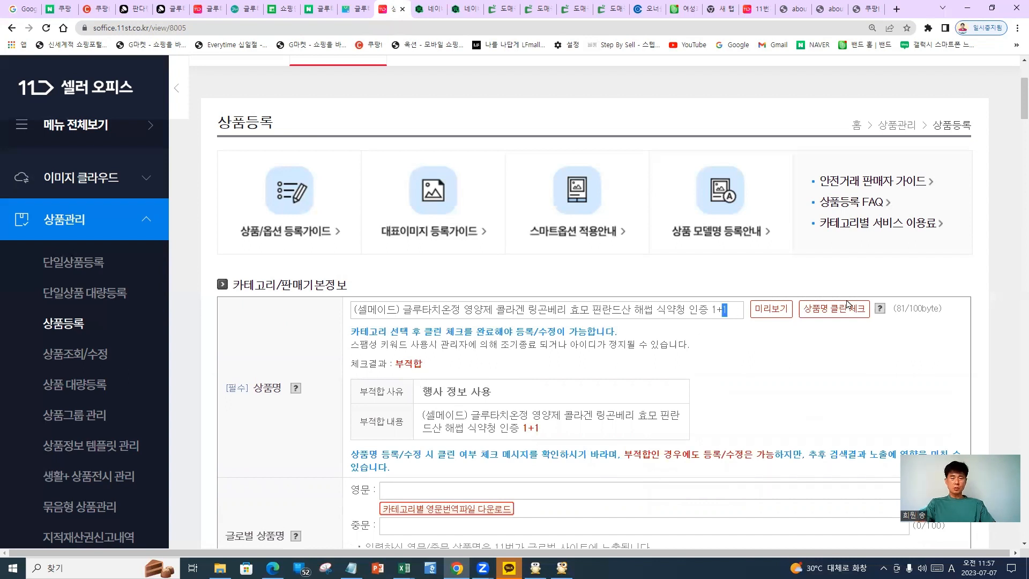
key(Left)
key(BackSpace)
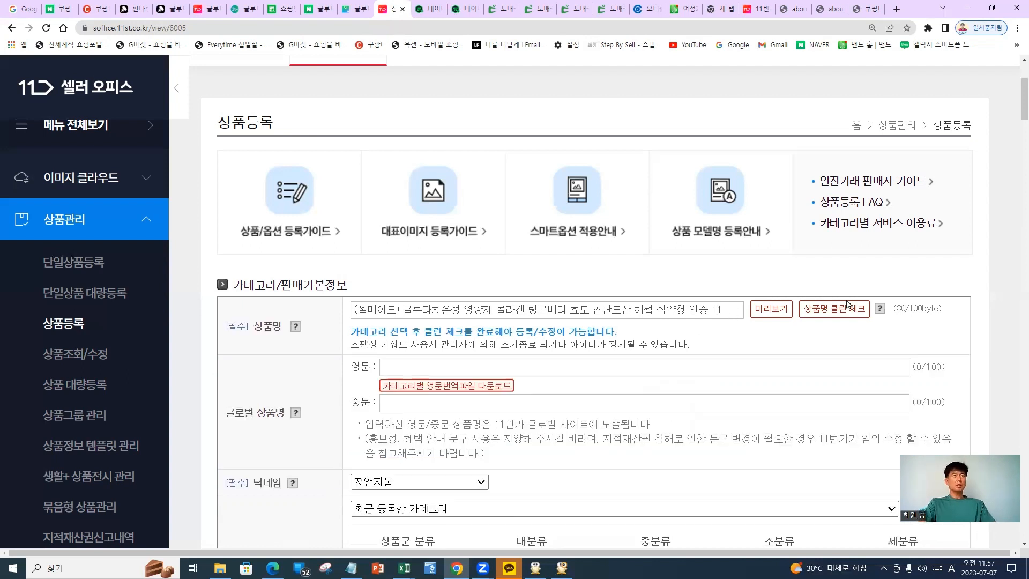
click(834, 309)
key(BackSpace)
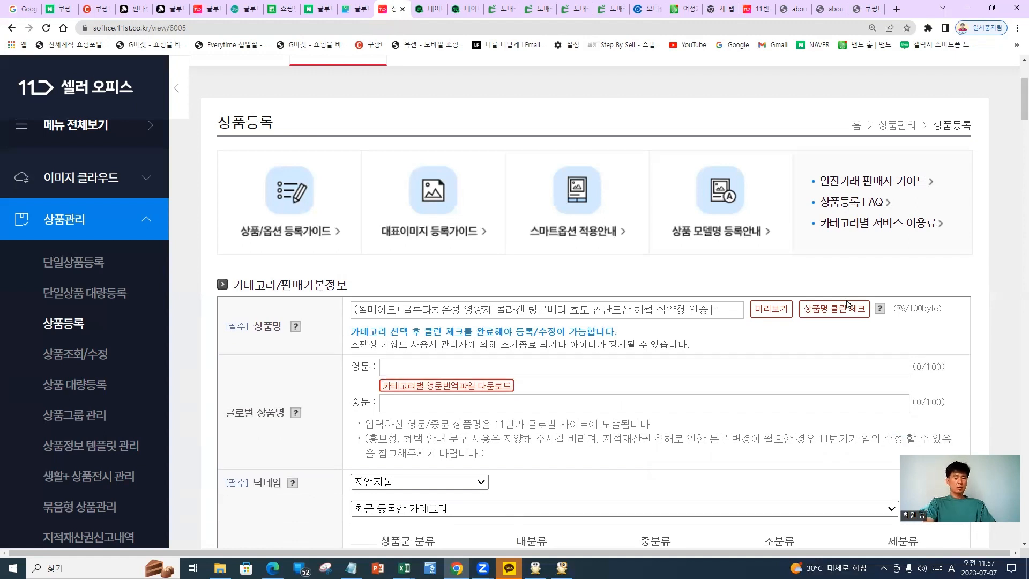
text(2)
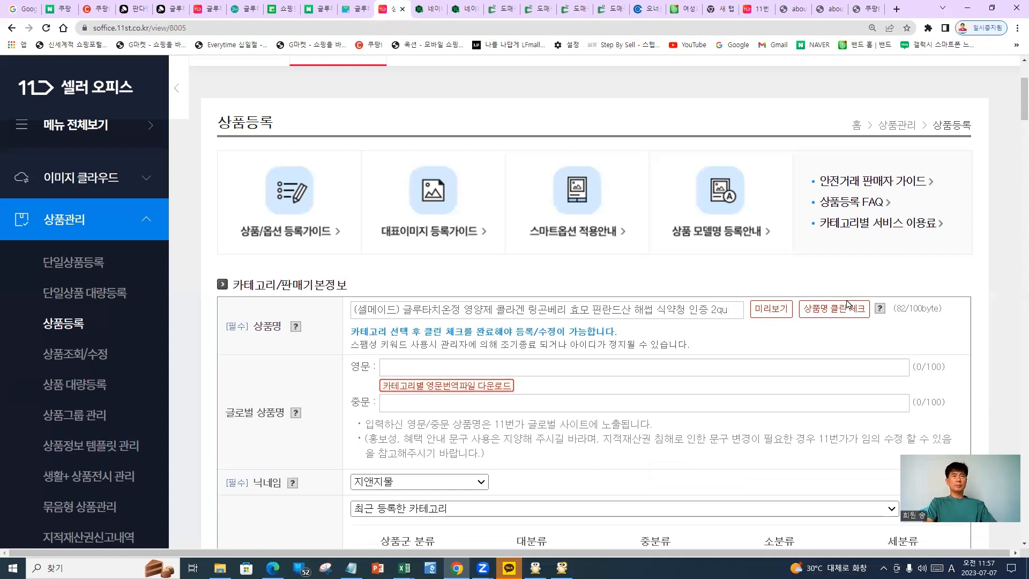
click(847, 304)
key(Hangul)
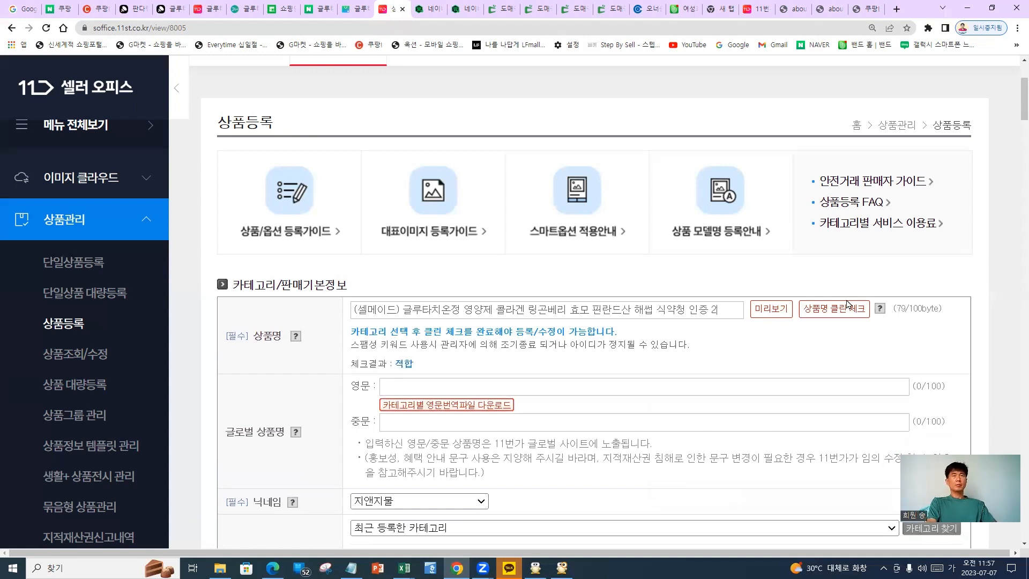
text(병)
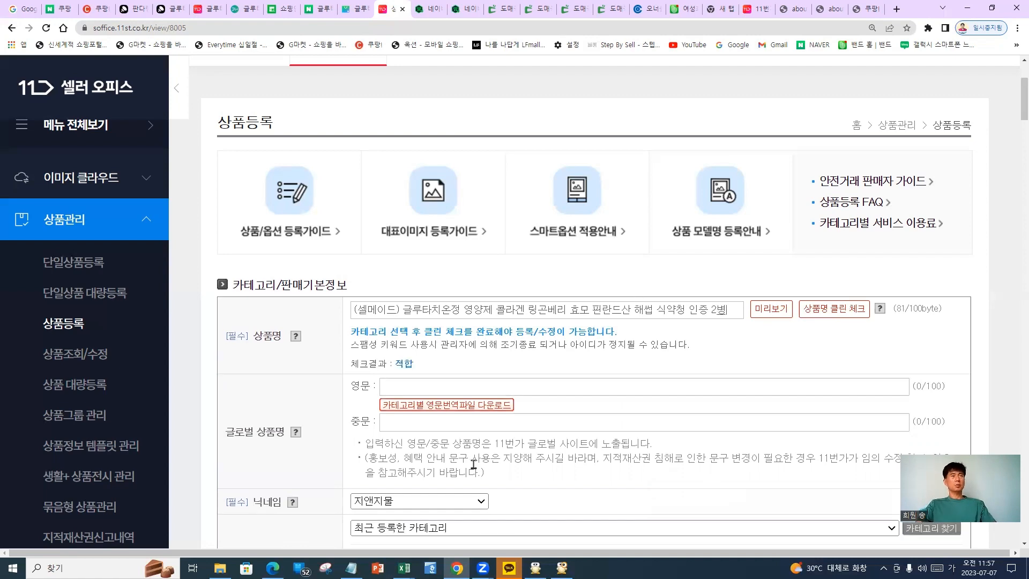
scroll(482, 454, down, 1)
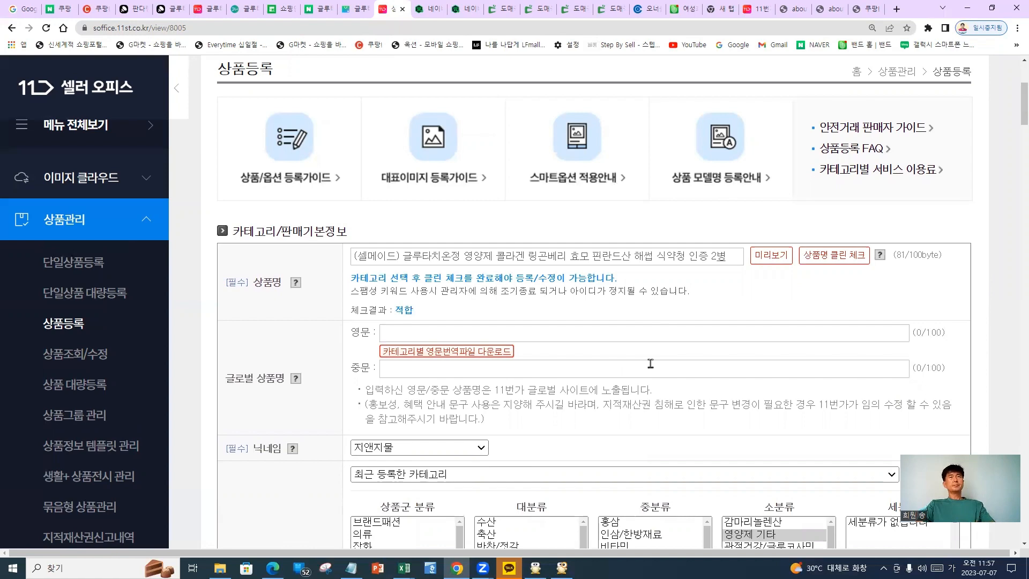
scroll(648, 374, down, 3)
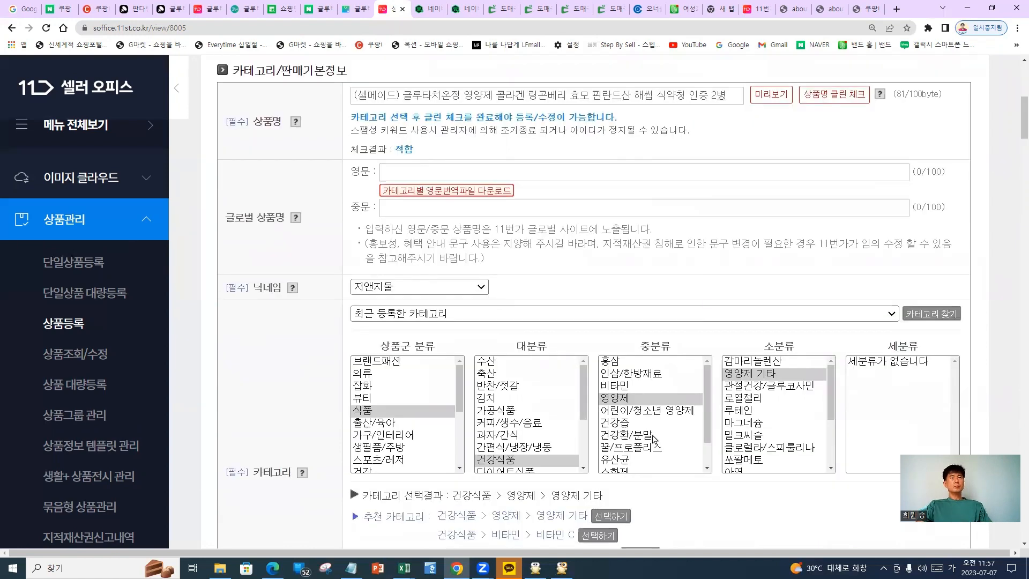
scroll(670, 464, down, 1)
scroll(681, 510, down, 10)
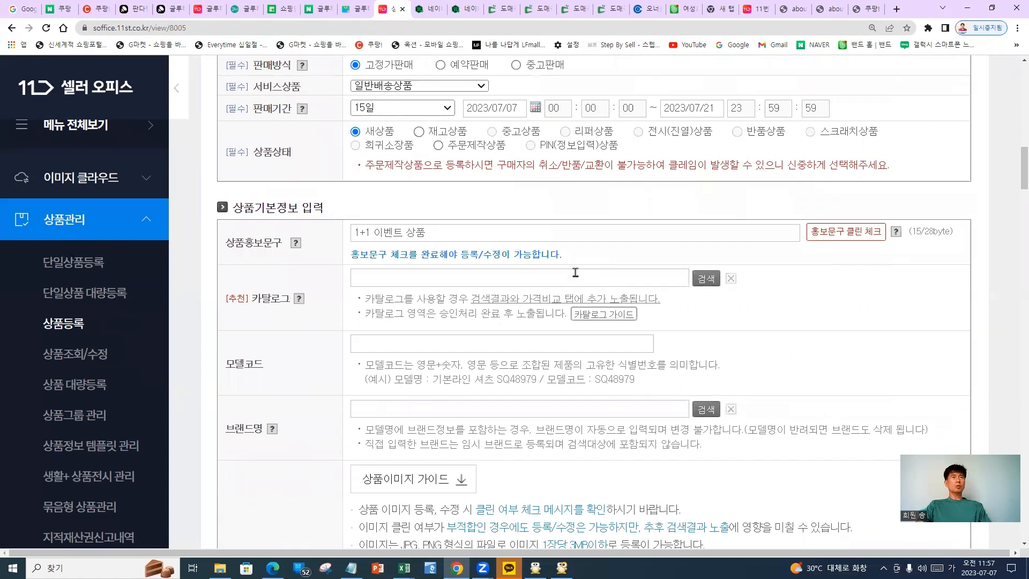
scroll(713, 284, up, 10)
click(711, 280)
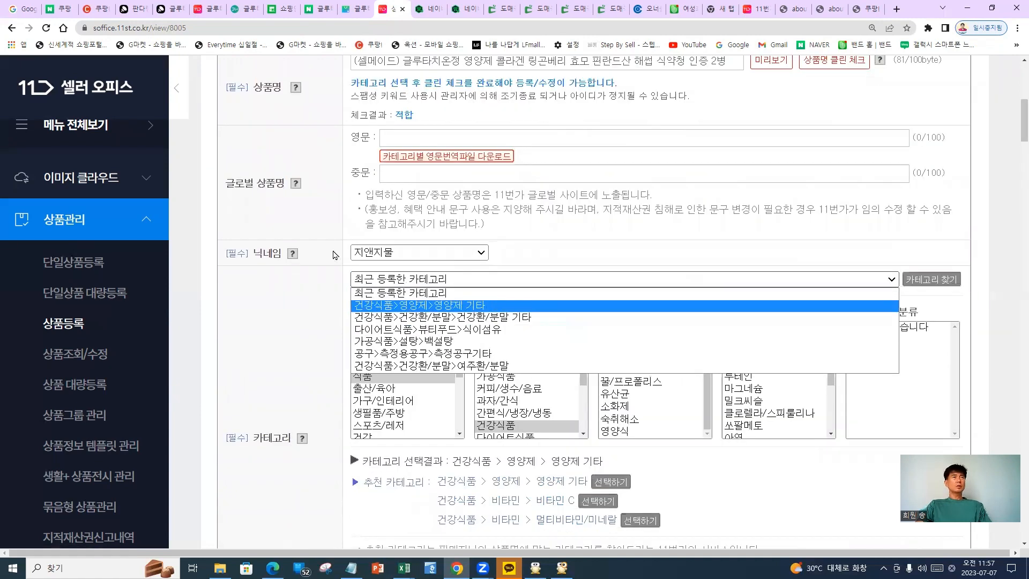
click(268, 315)
scroll(363, 262, up, 4)
scroll(306, 301, down, 11)
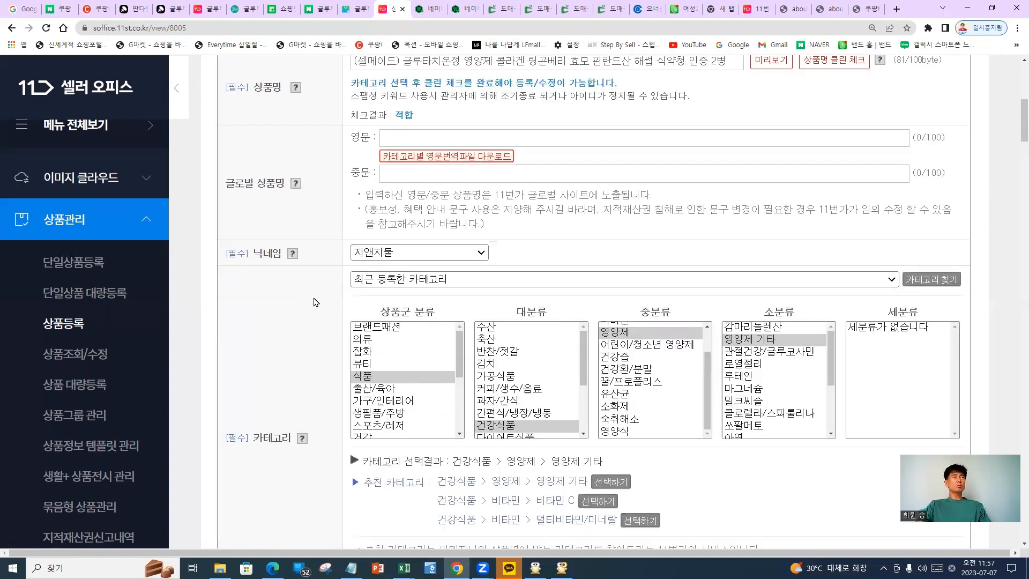
scroll(307, 311, down, 3)
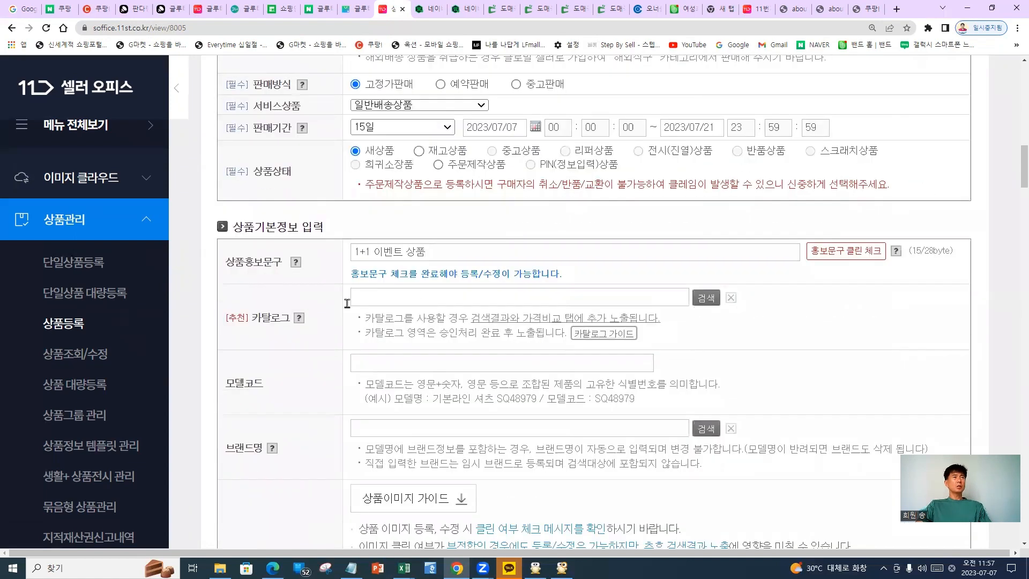
drag(322, 290, 337, 317)
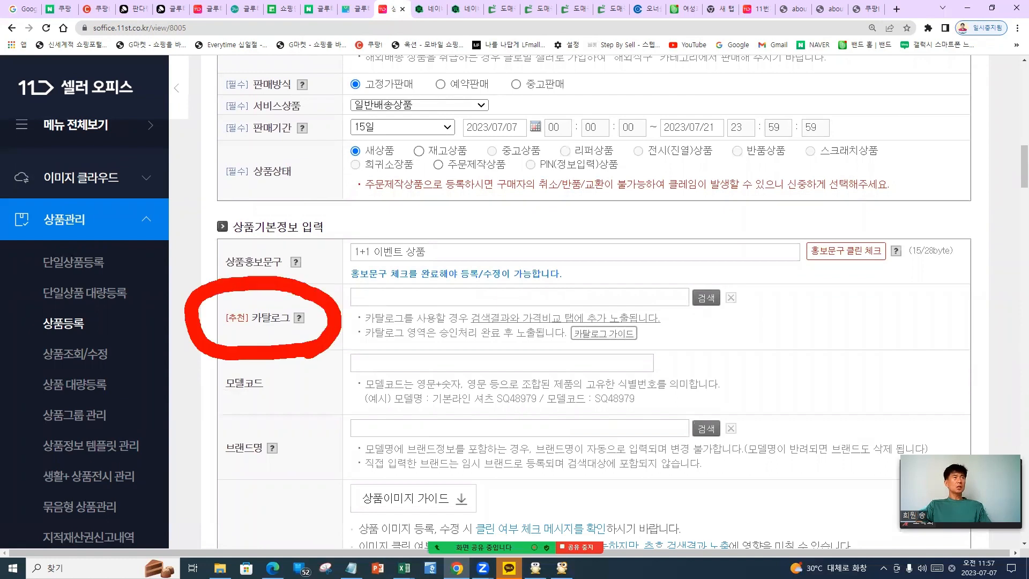
Search model names for 글루타치온 60정, browse the 300 results, then switch to the image folder
click(453, 293)
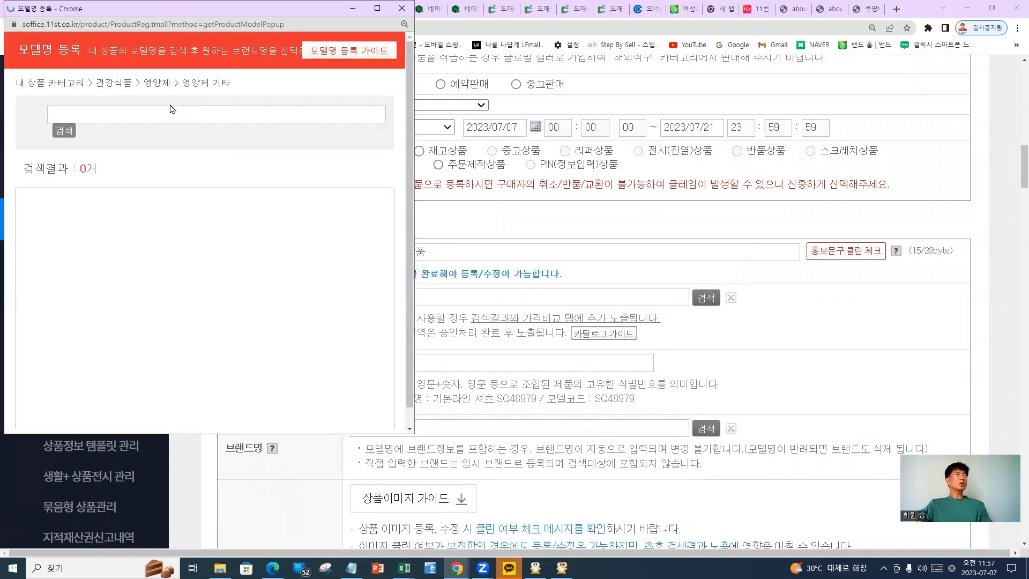
click(161, 113)
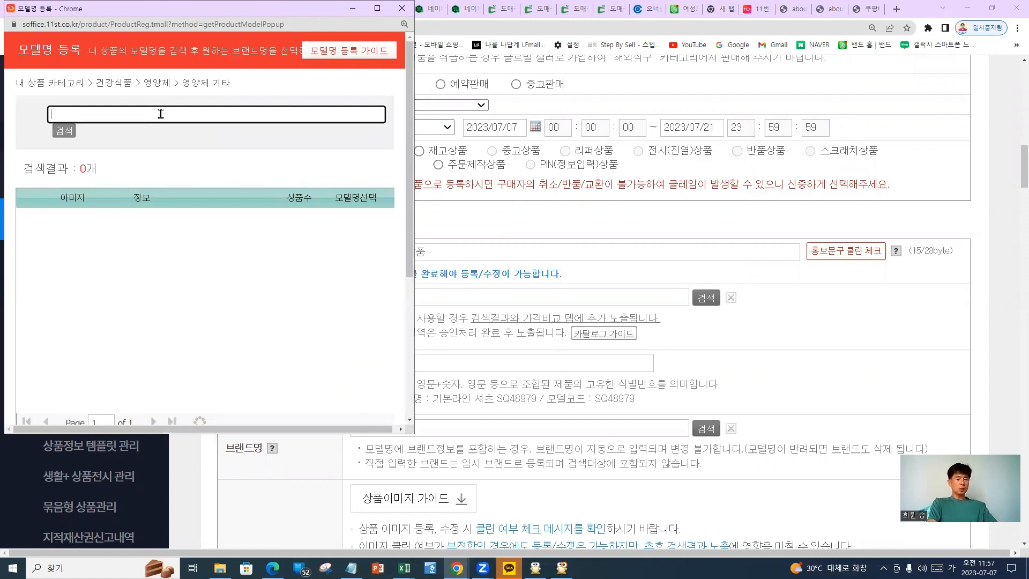
text(글뢰)
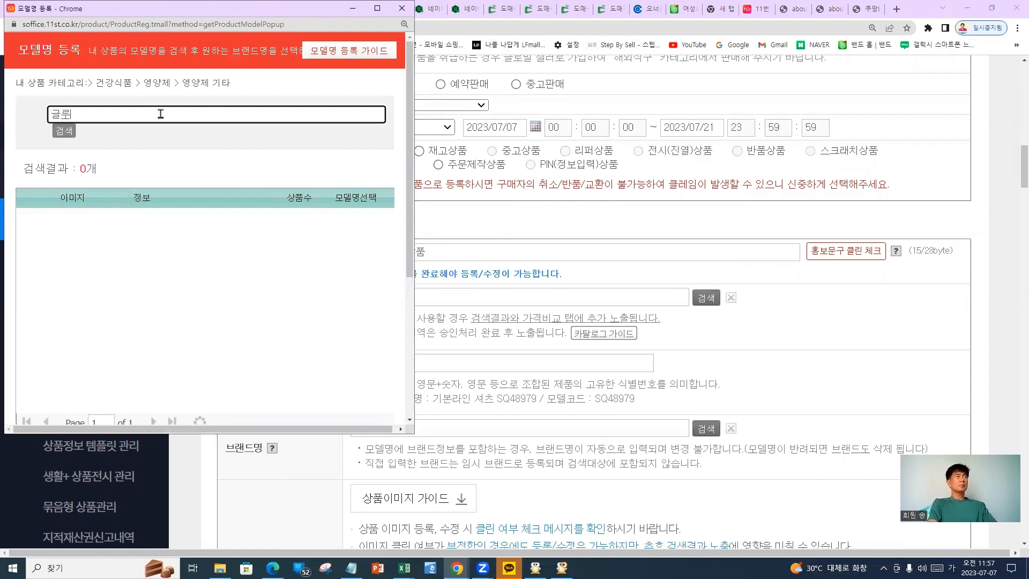
text(타치온)
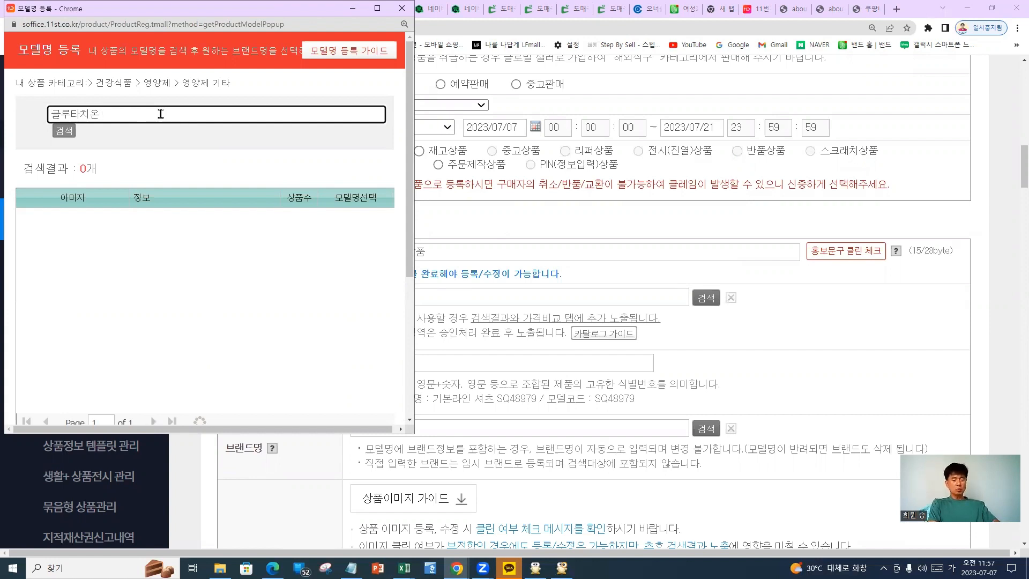
text( 60정)
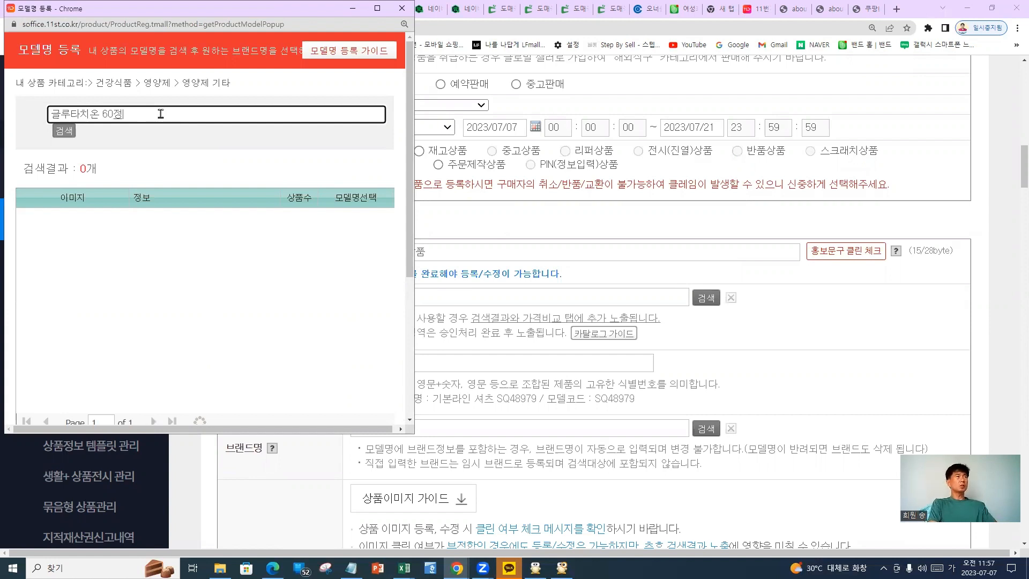
key(Return)
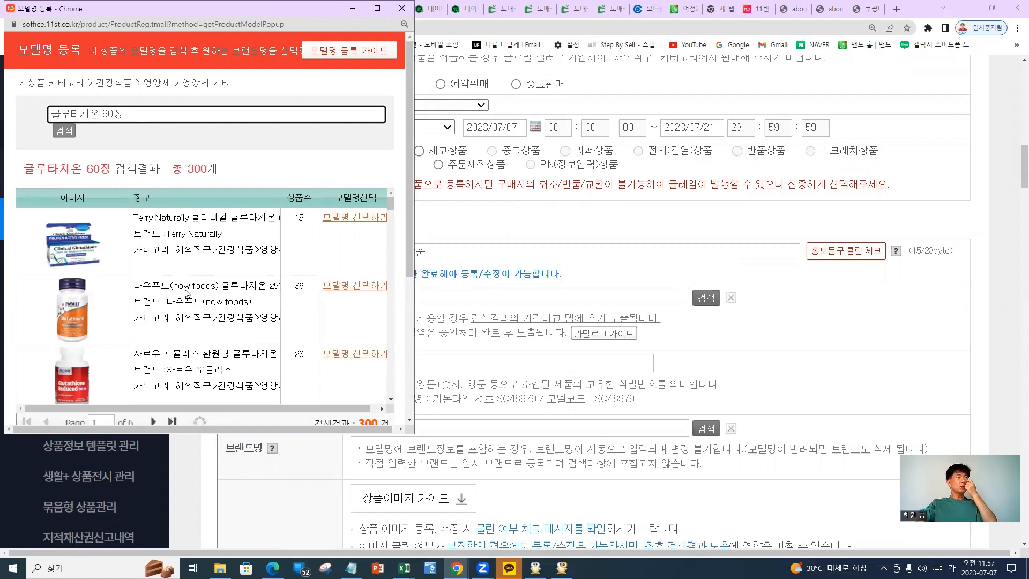
scroll(185, 293, down, 5)
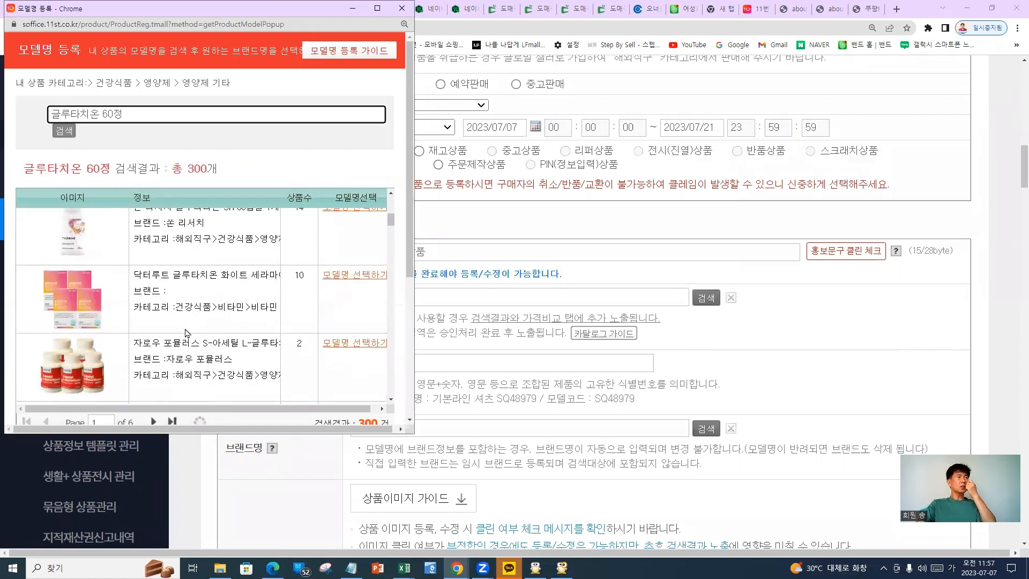
scroll(193, 322, down, 5)
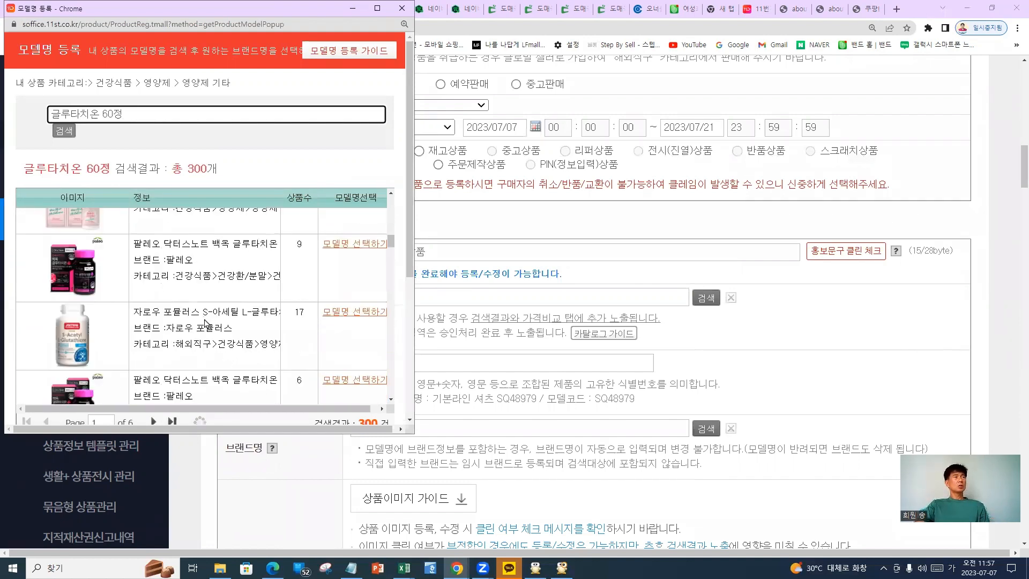
scroll(205, 323, down, 5)
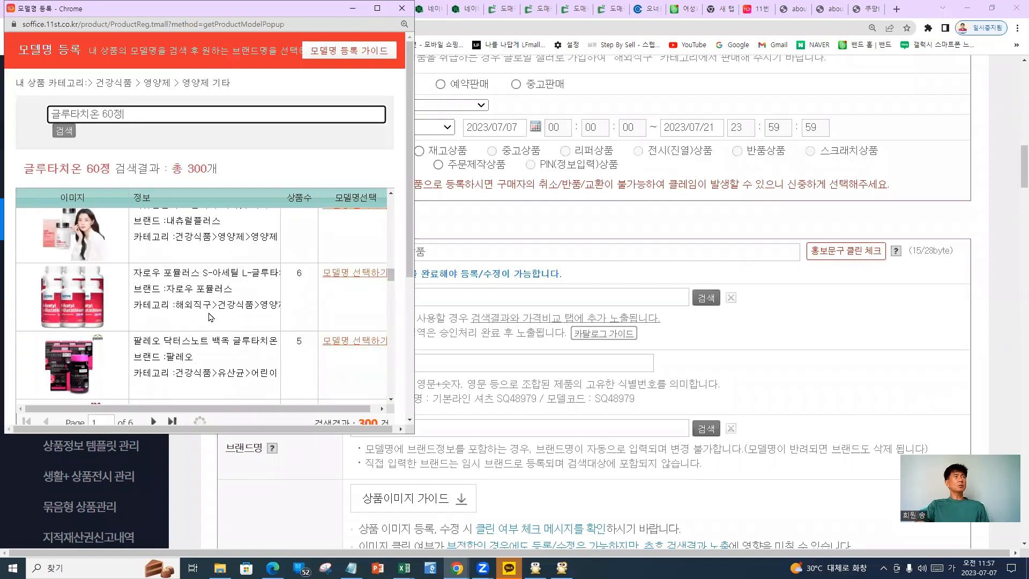
scroll(211, 316, down, 1)
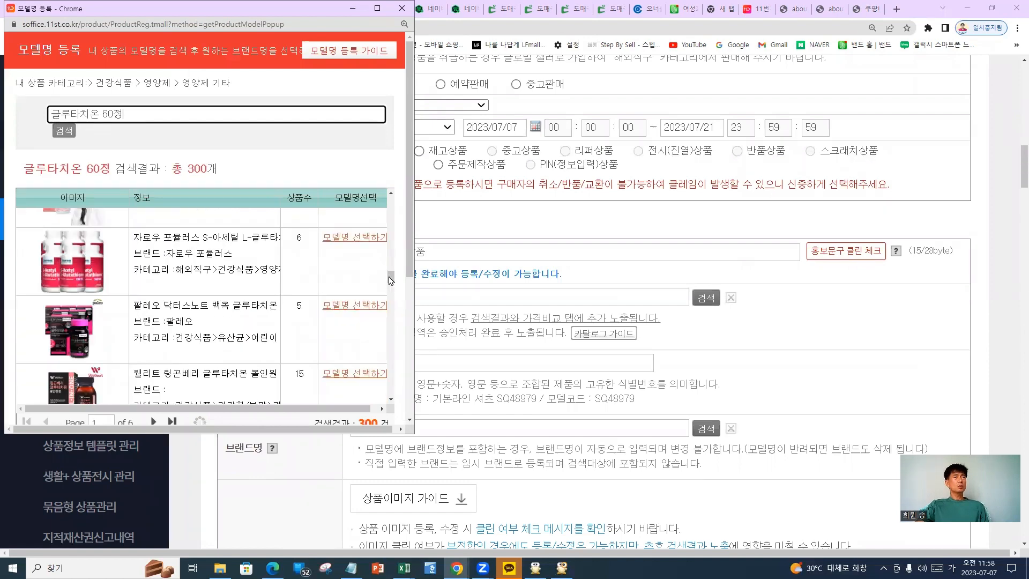
drag(391, 281, 400, 352)
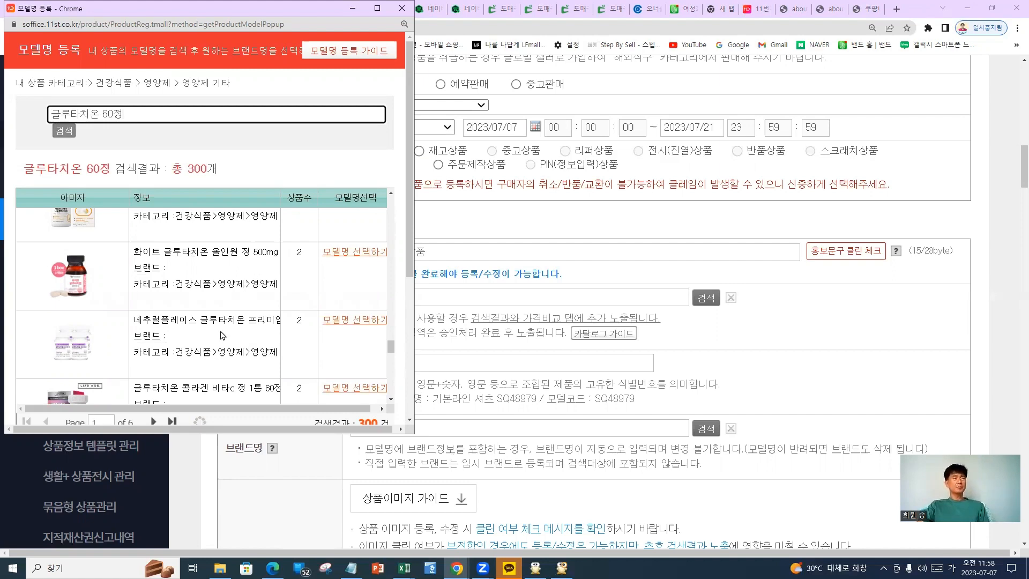
scroll(172, 333, down, 1)
scroll(188, 332, down, 4)
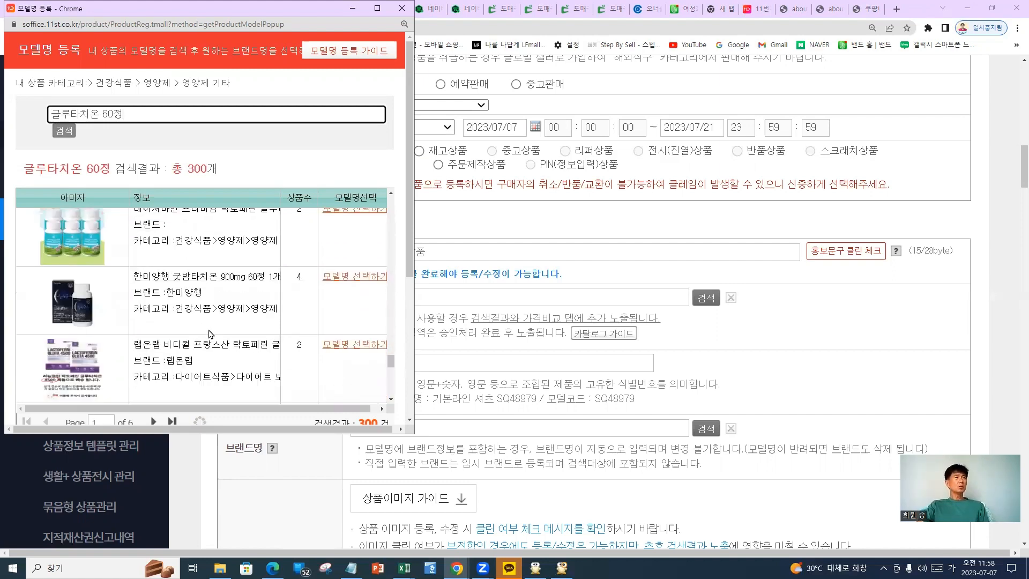
drag(388, 368, 391, 416)
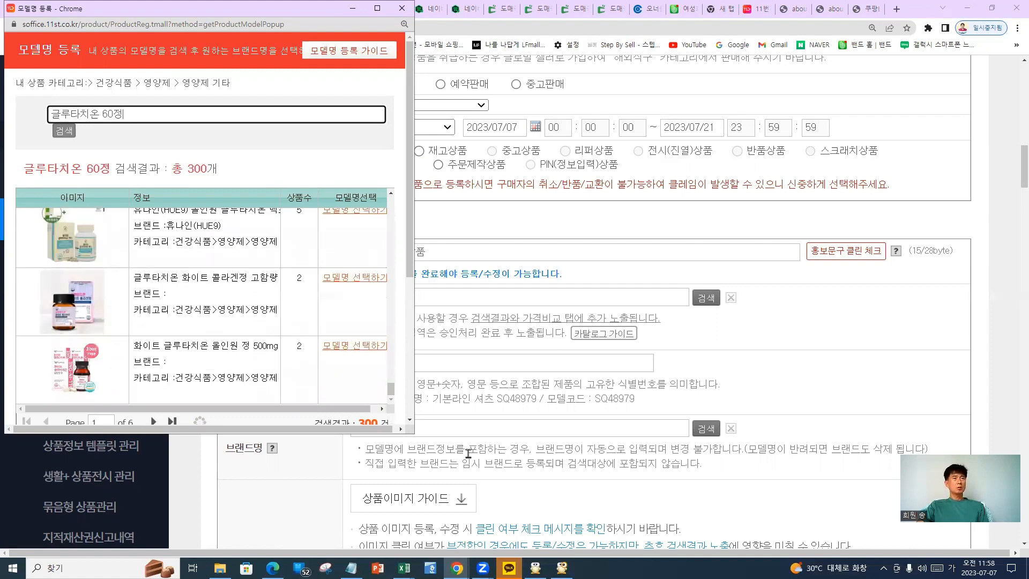
key(alt+Tab)
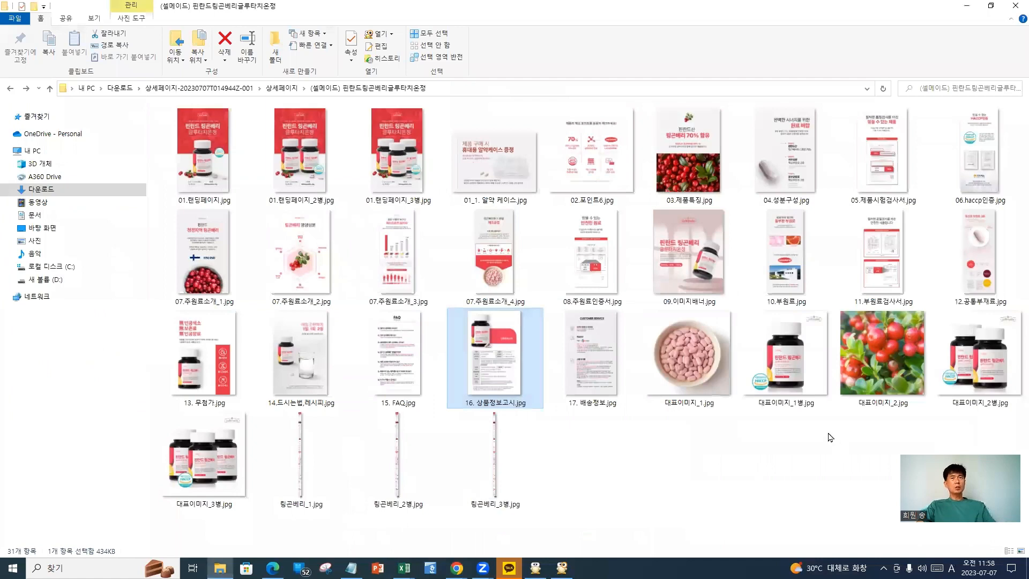
Set the product image folder aside and preview the 16. 상품정보고시.jpg image
key(ctrl+1)
click(776, 114)
mouse_move(781, 103)
mouse_down()
mouse_move(593, 104)
mouse_move(719, 432)
mouse_move(838, 80)
mouse_move(641, 73)
mouse_up()
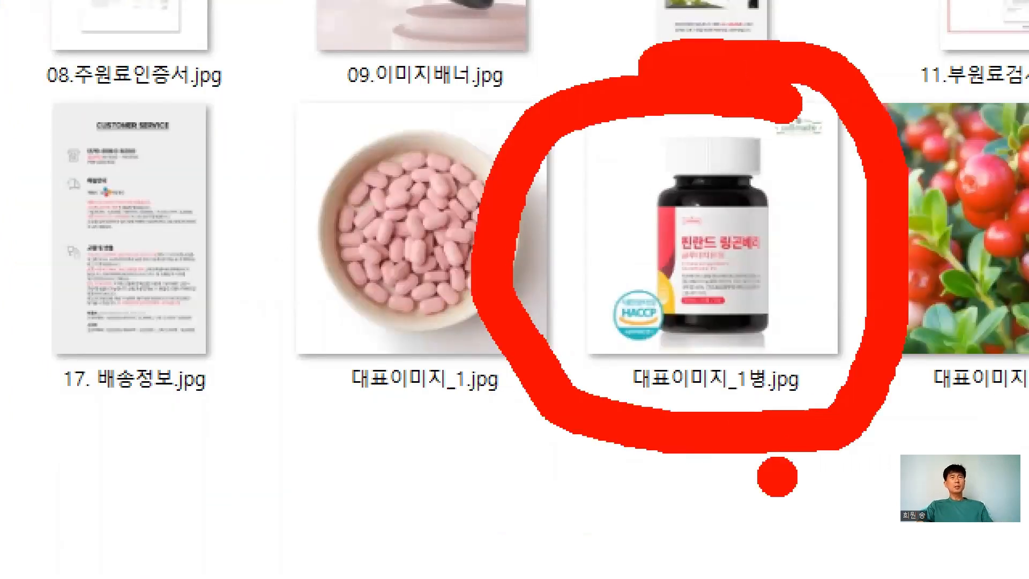
key(Escape)
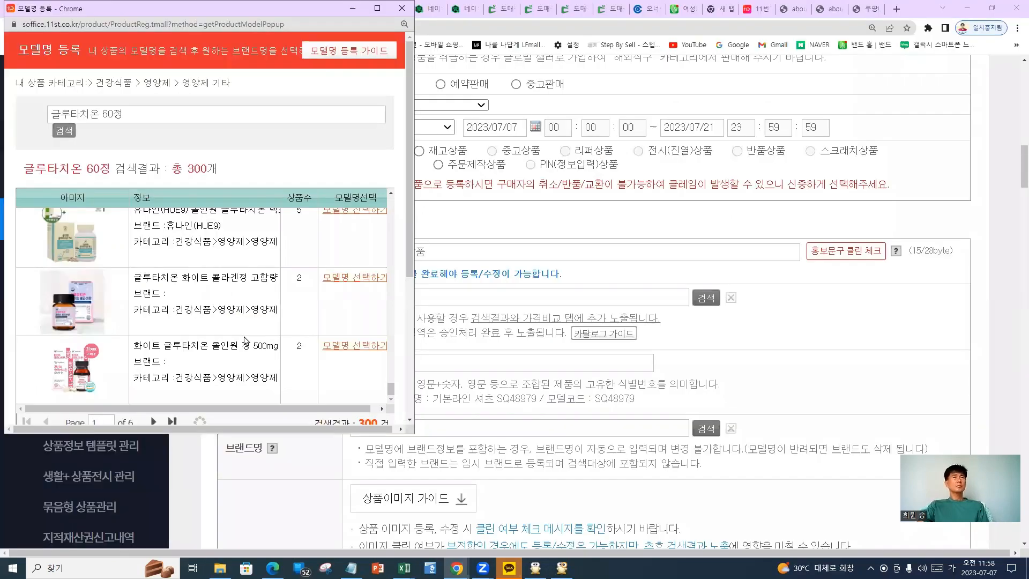
click(967, 6)
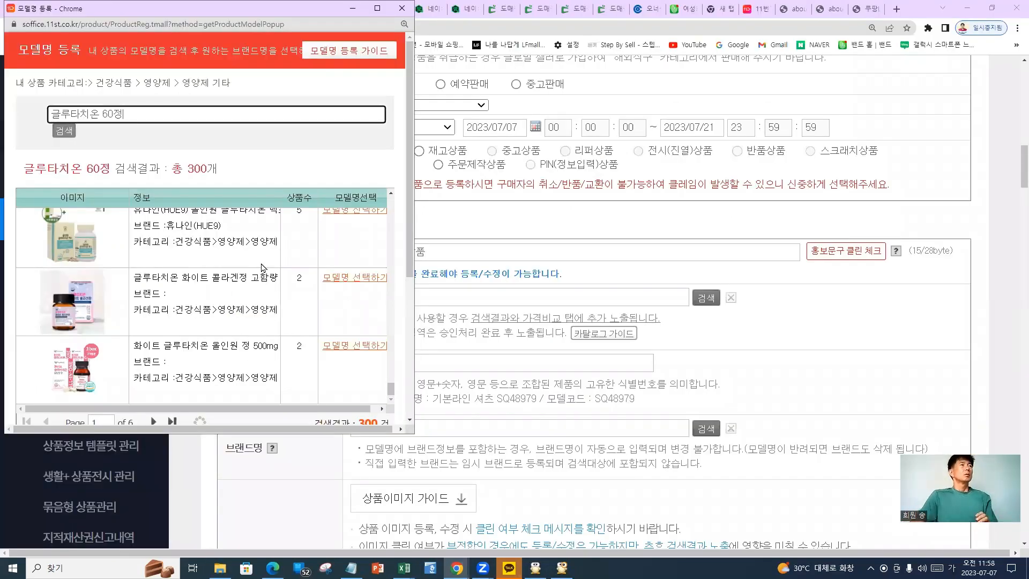
scroll(262, 267, up, 3)
scroll(262, 267, up, 3)
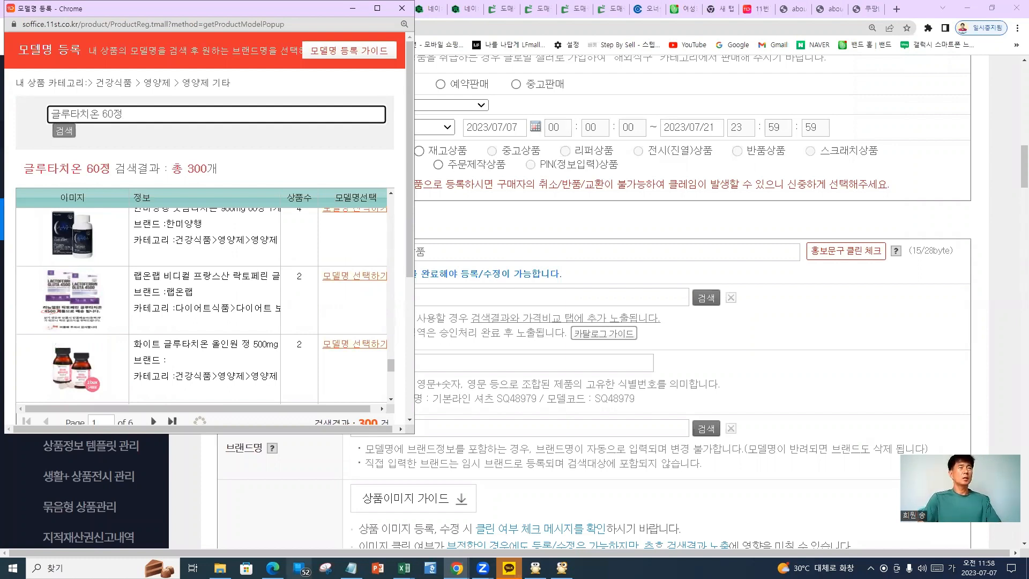
click(562, 568)
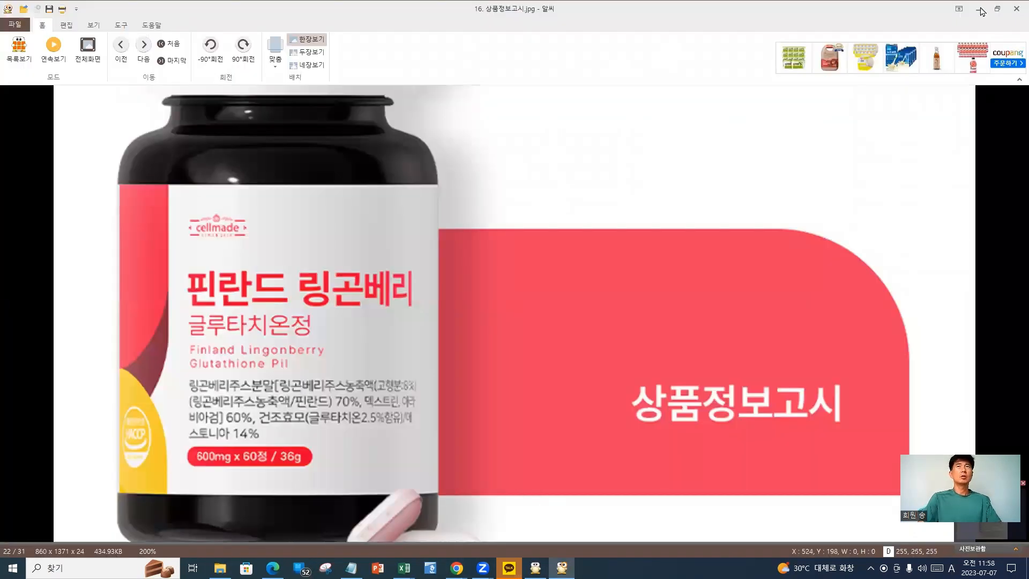
key(Escape)
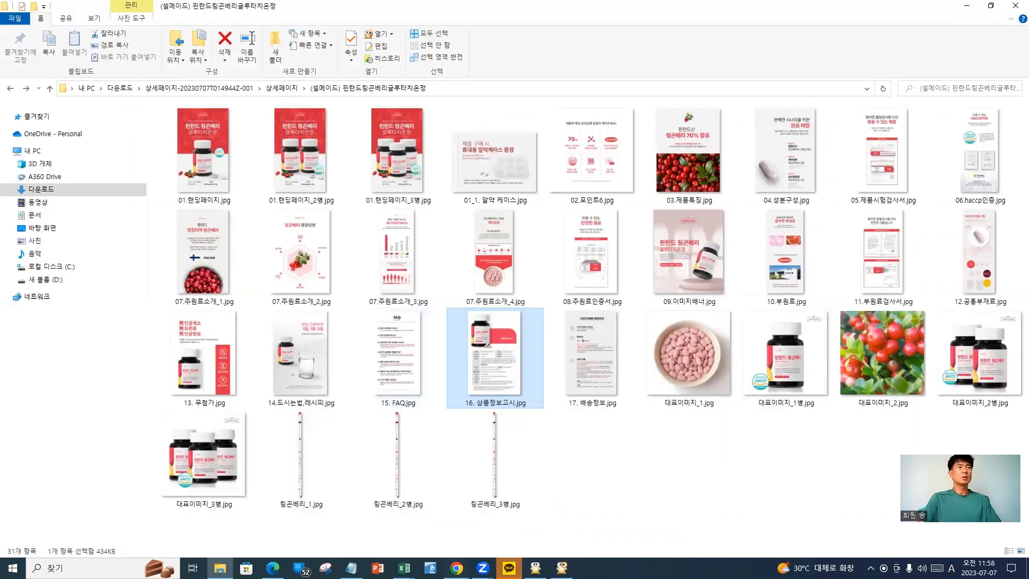
Bring the model-name search window with the 글루타치온 60정 results back to front
click(457, 568)
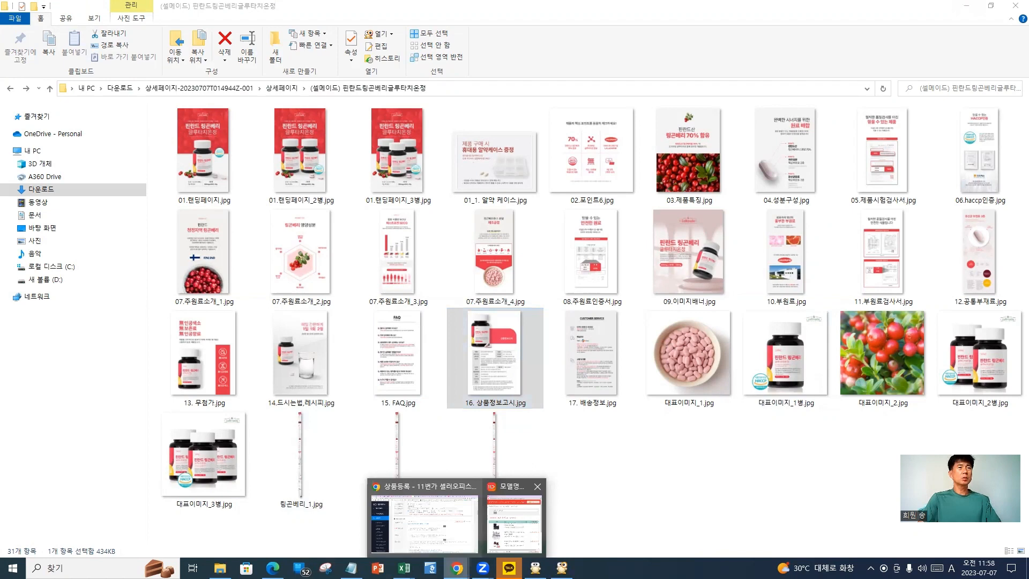
click(514, 523)
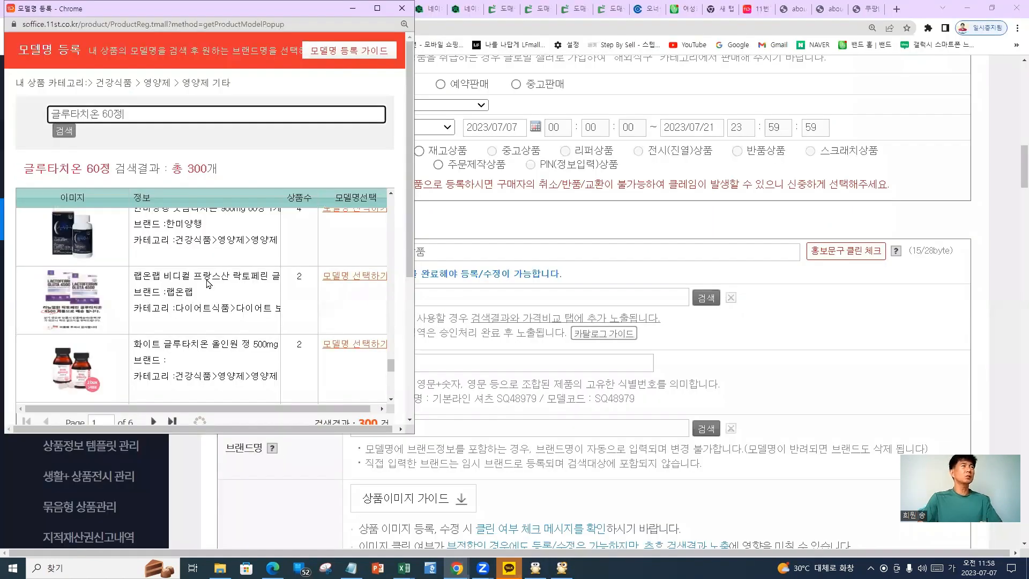
scroll(191, 303, down, 2)
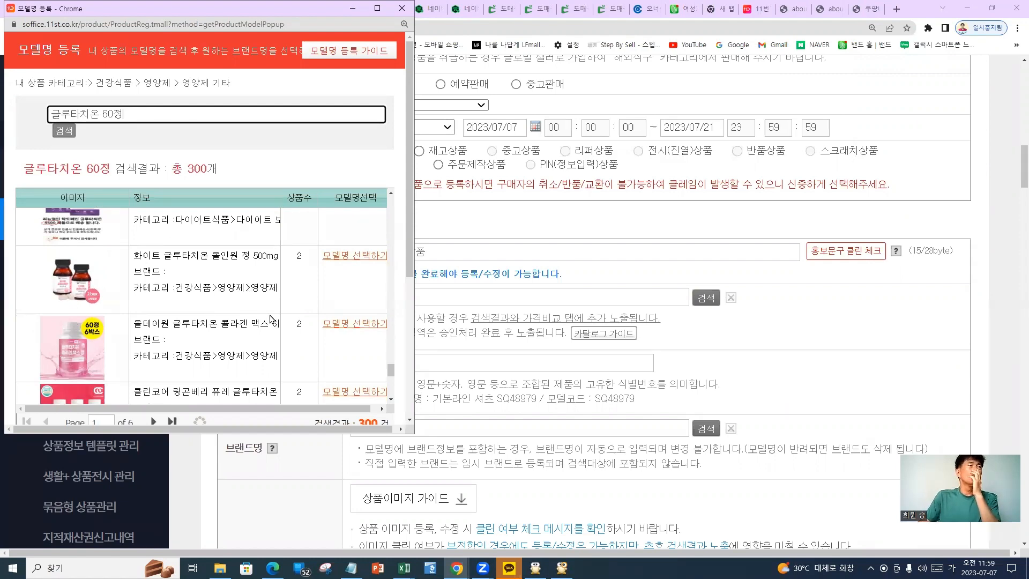
Scroll the results back to the top, then edit the search term to 글루타치온 600 and switch to English input
scroll(273, 320, down, 1)
scroll(272, 320, down, 4)
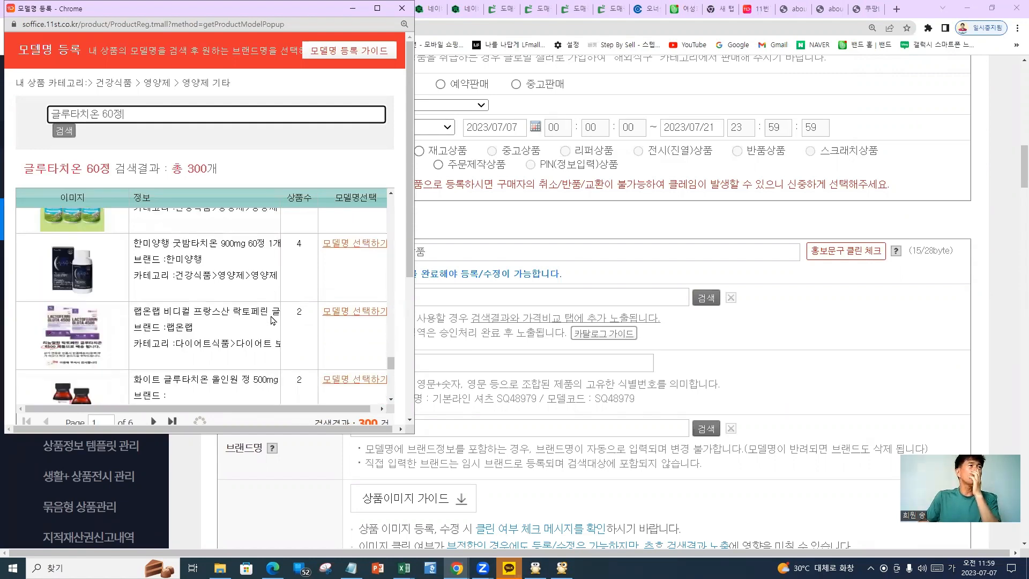
scroll(272, 320, up, 3)
scroll(286, 335, up, 2)
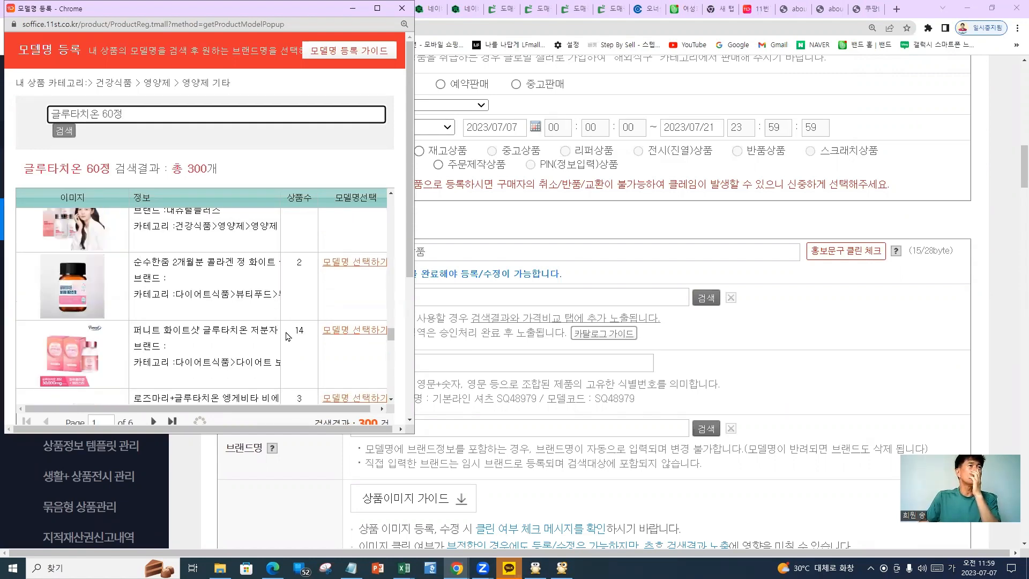
scroll(284, 343, down, 2)
scroll(266, 357, up, 1)
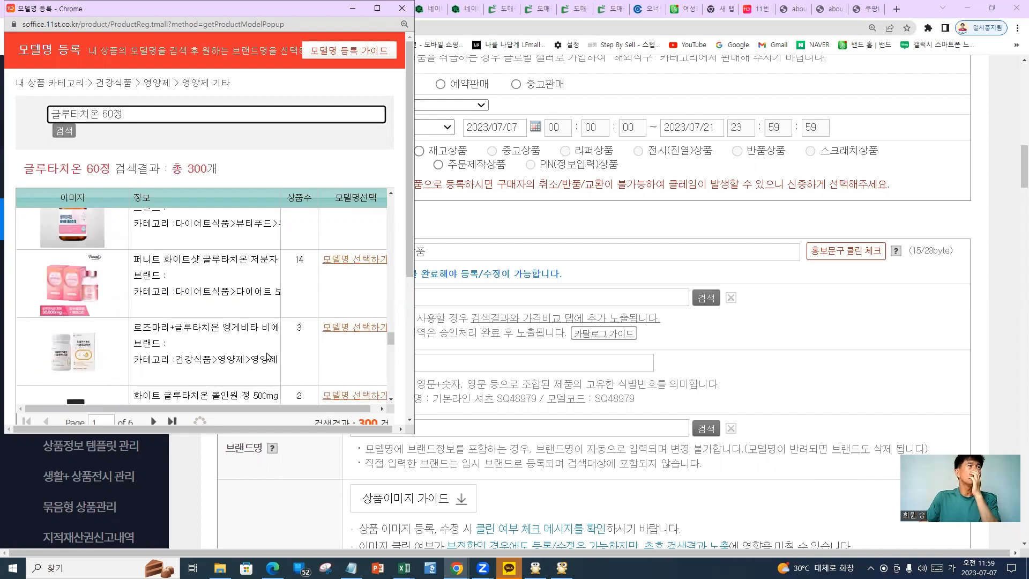
scroll(268, 357, up, 2)
scroll(321, 319, up, 2)
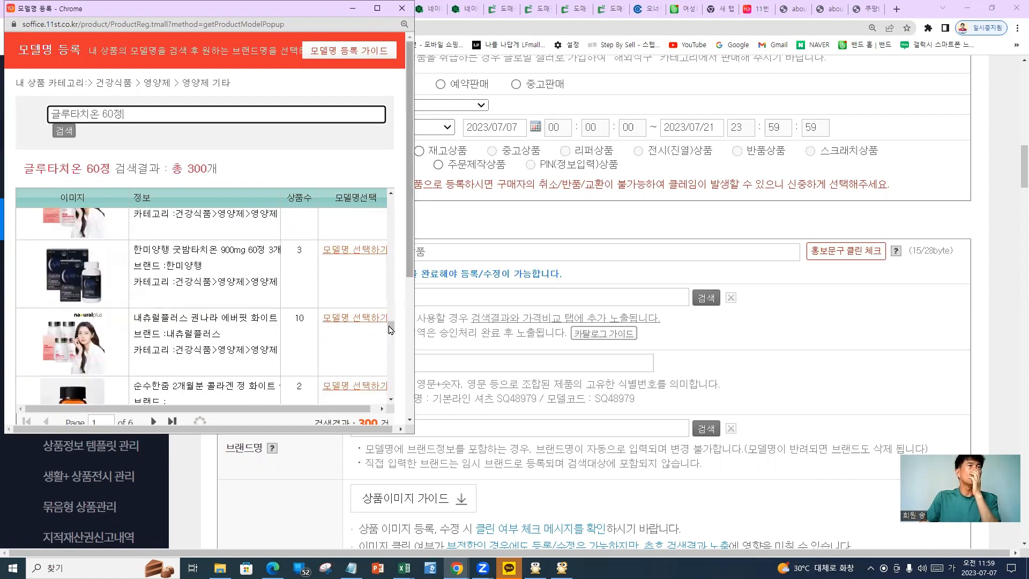
drag(391, 329, 401, 196)
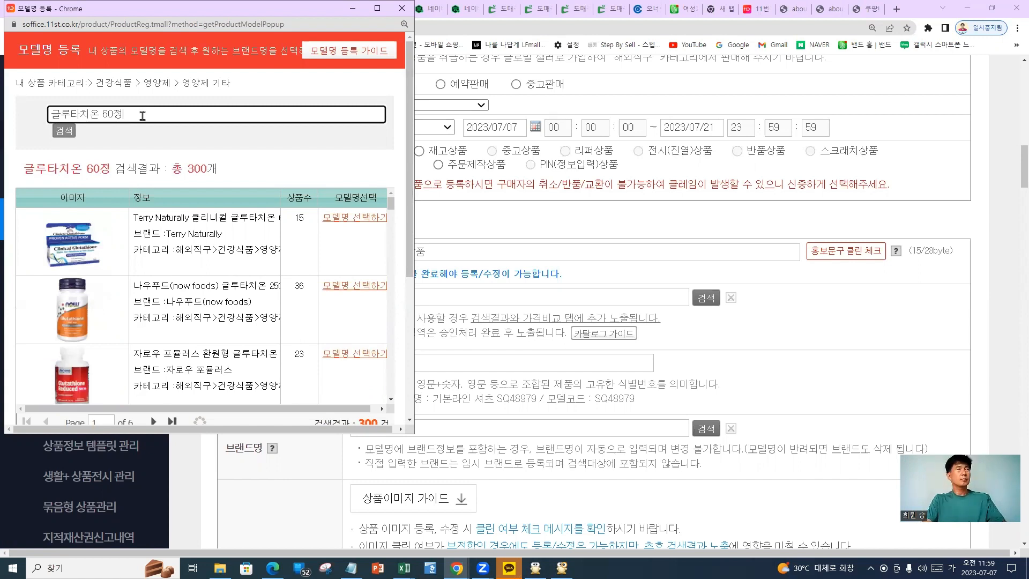
key(BackSpace)
key(BackSpace)
key(BackSpace)
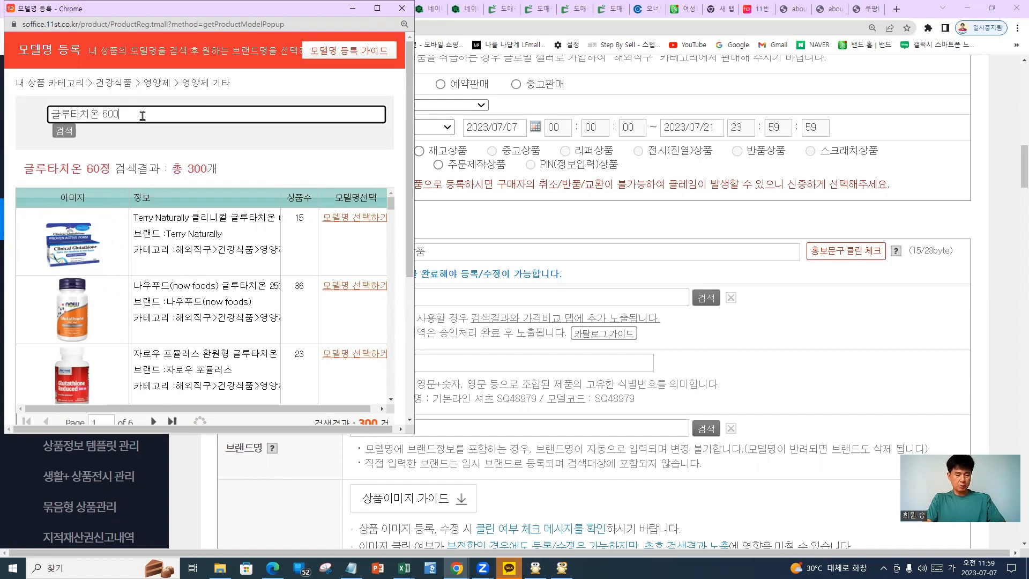
key(Hangul)
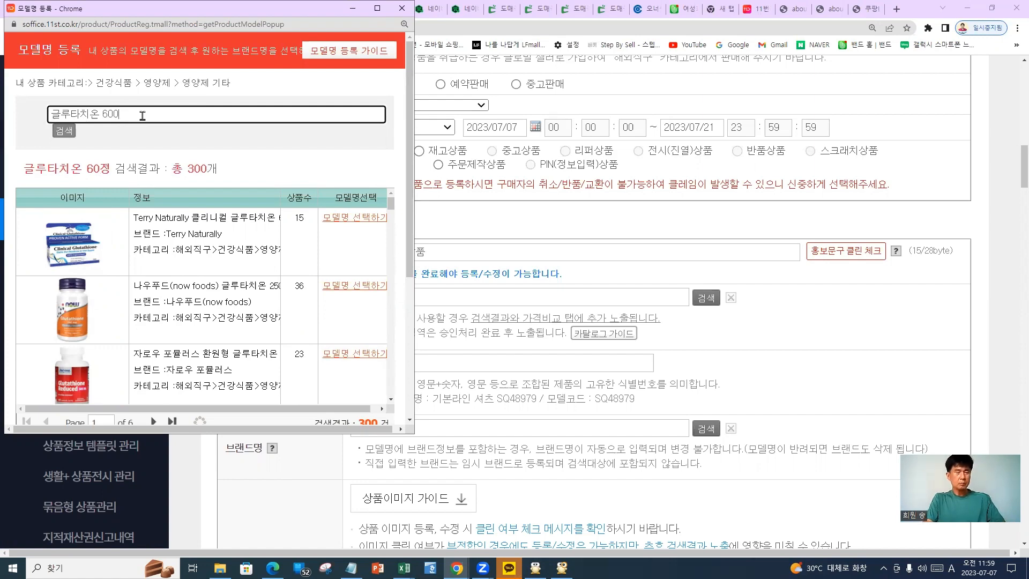
Search for 글루타치온 600mg, then maximize the window and browse the 104 results
text(mg)
key(Return)
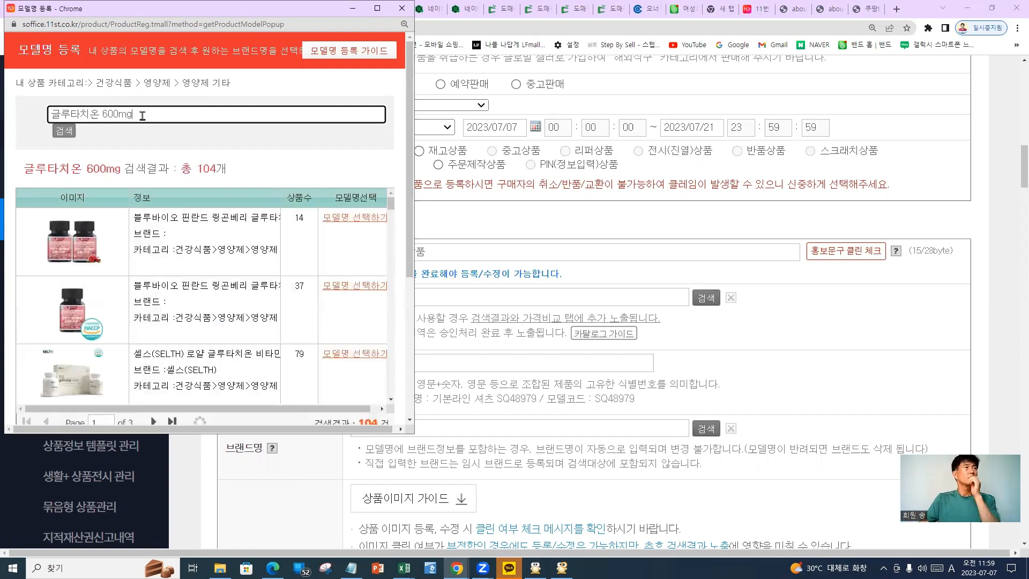
scroll(188, 302, down, 5)
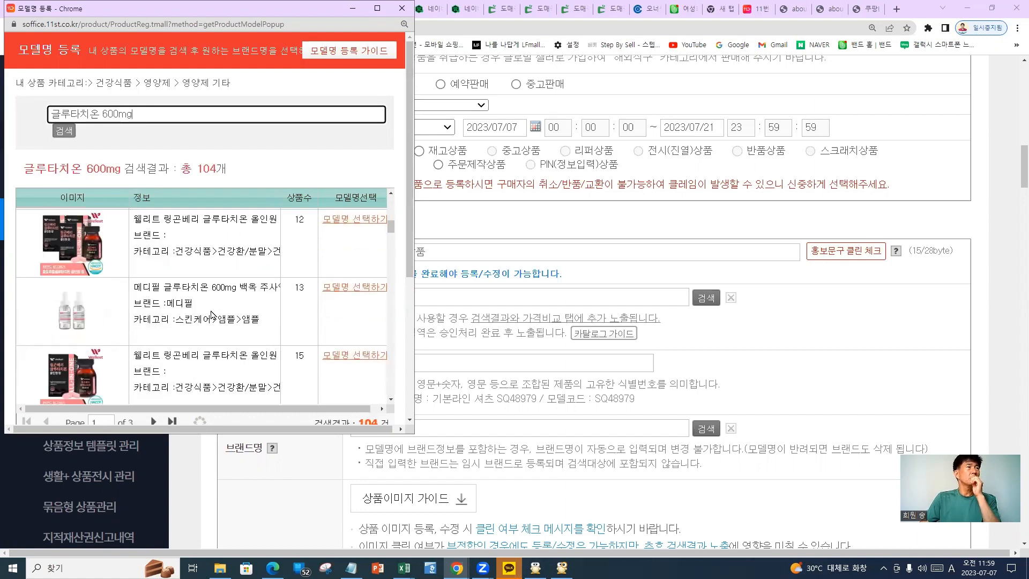
scroll(210, 317, down, 2)
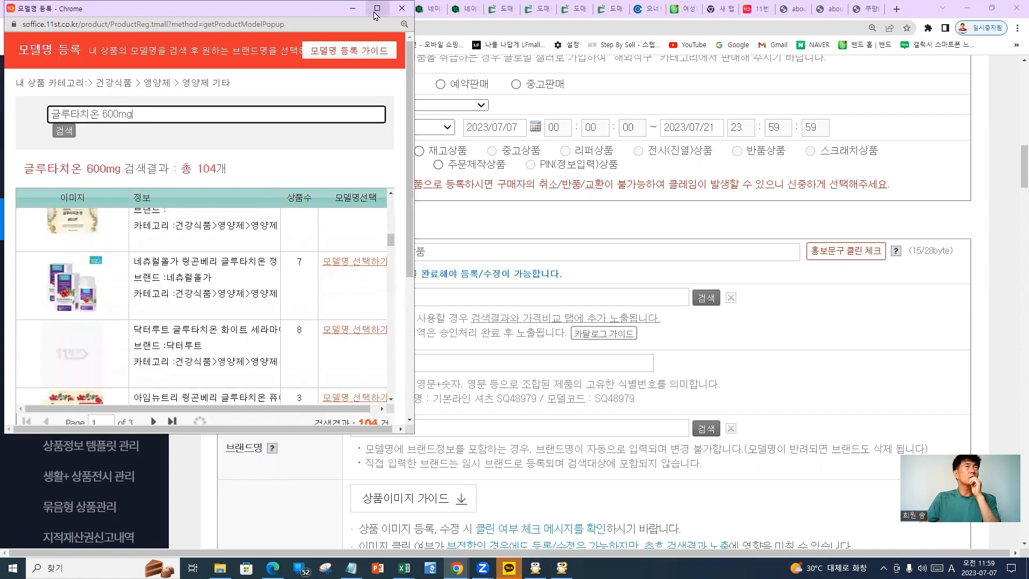
key(super+Up)
scroll(227, 338, down, 3)
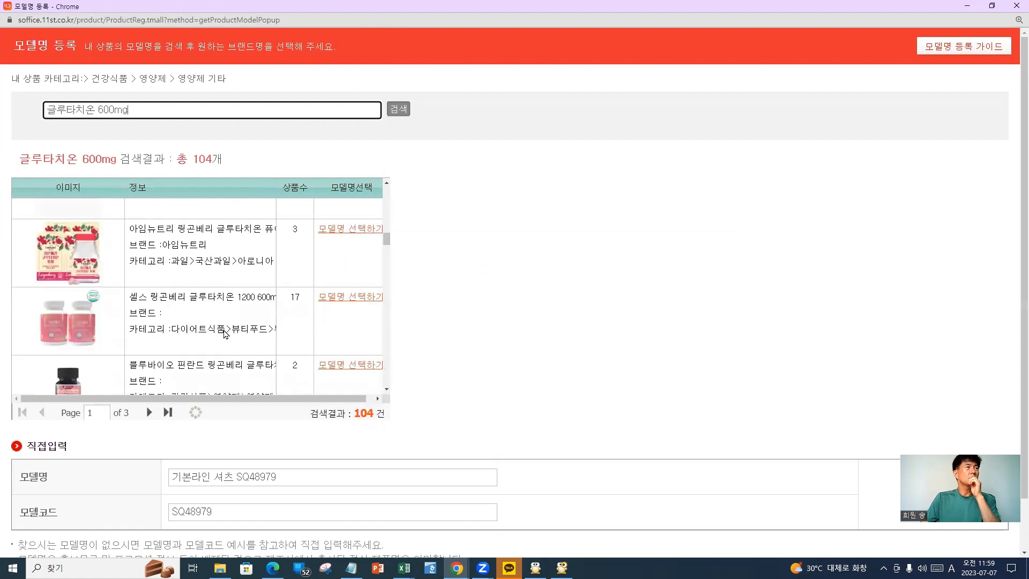
scroll(225, 311, down, 6)
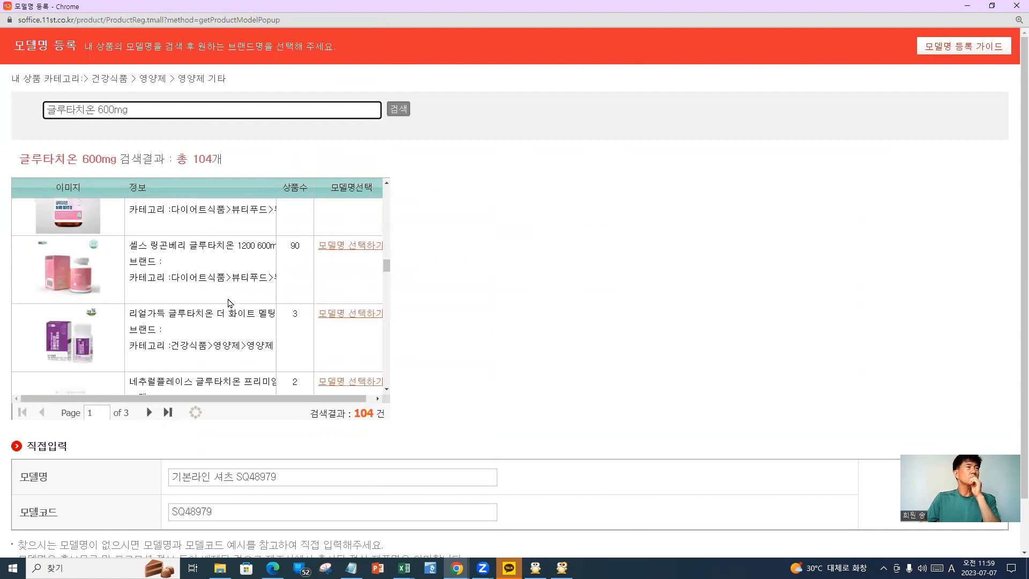
scroll(231, 289, up, 2)
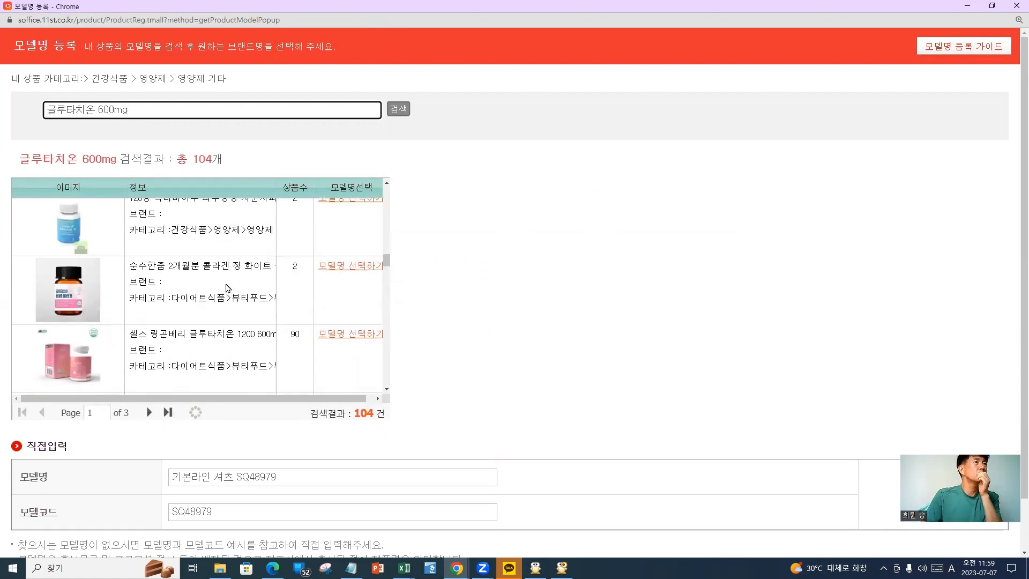
scroll(214, 284, down, 3)
scroll(223, 303, down, 3)
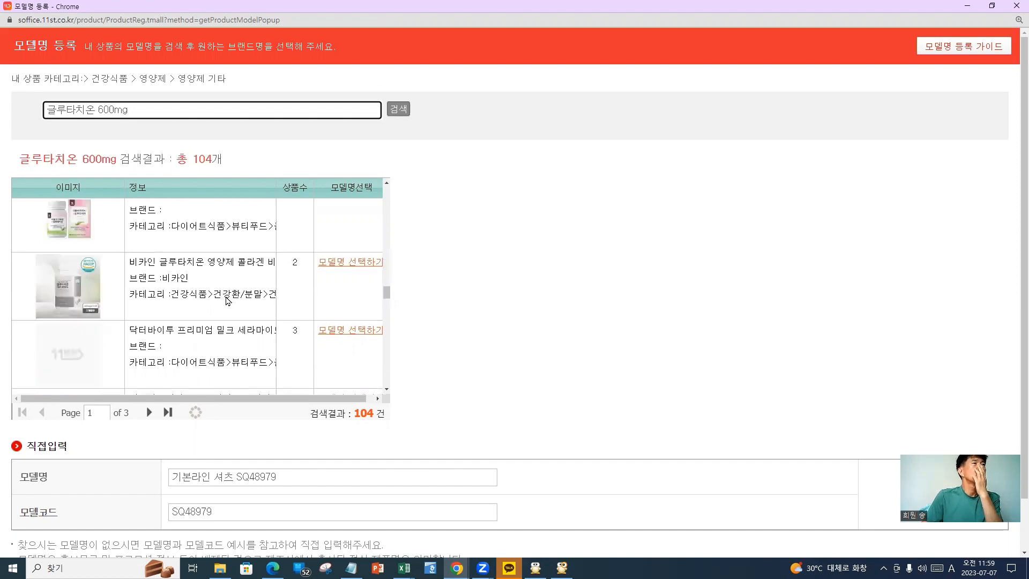
scroll(225, 303, down, 3)
scroll(249, 324, down, 3)
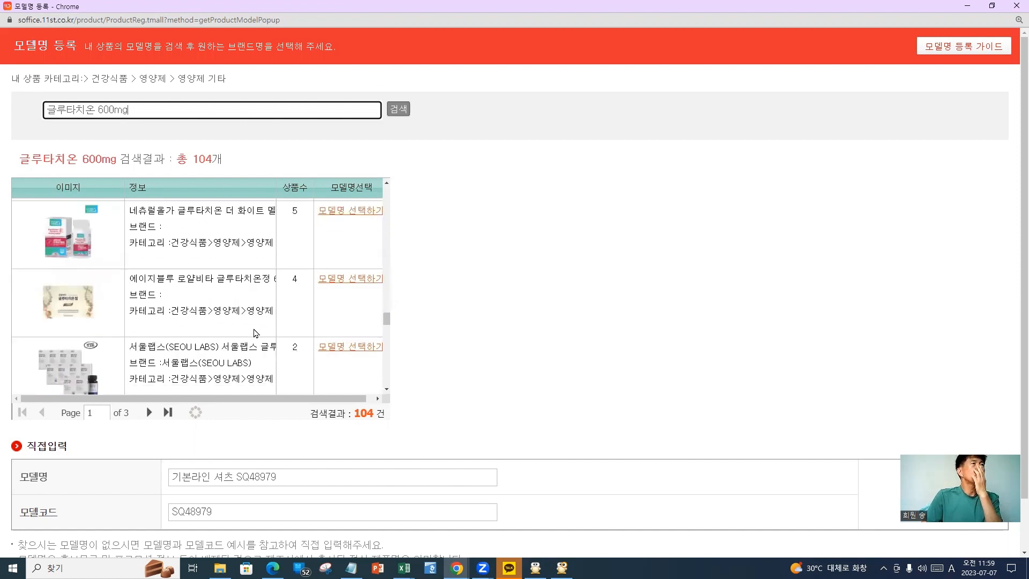
scroll(295, 337, down, 3)
scroll(299, 315, down, 1)
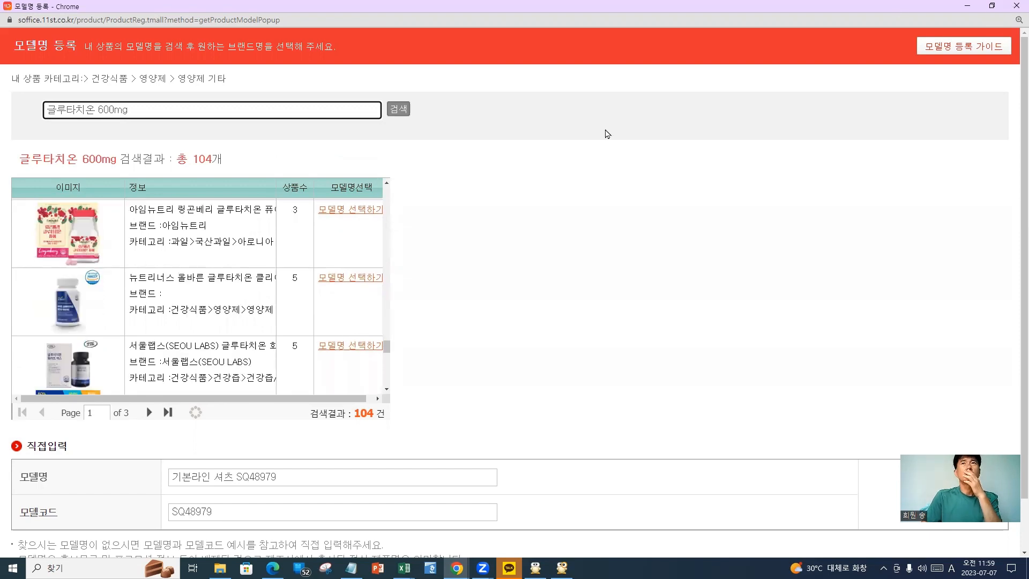
Restore the popup, then search the 11st shop for 글루타치온 600mg 60정
double_click(402, 11)
click(477, 201)
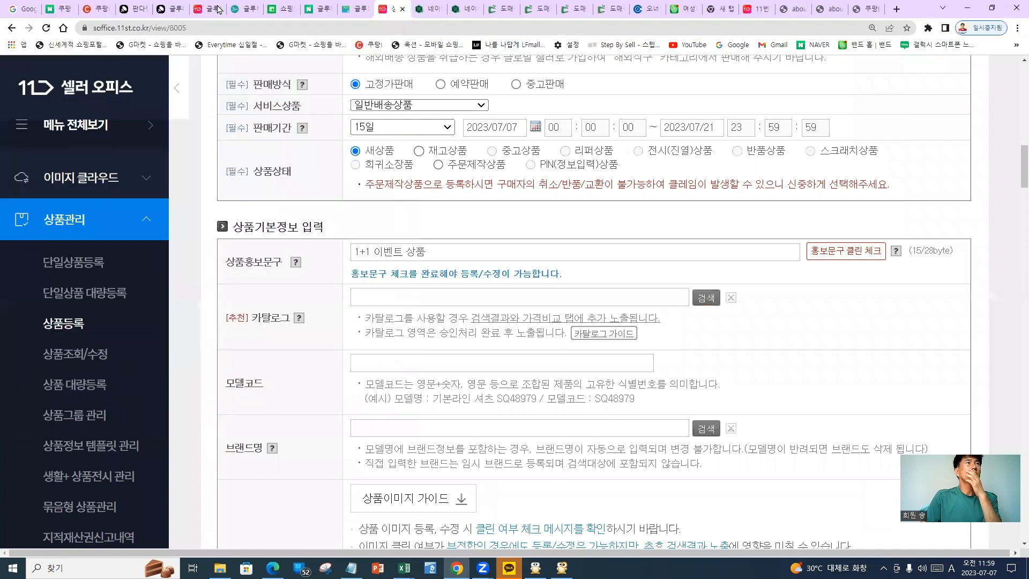
key(ctrl+6)
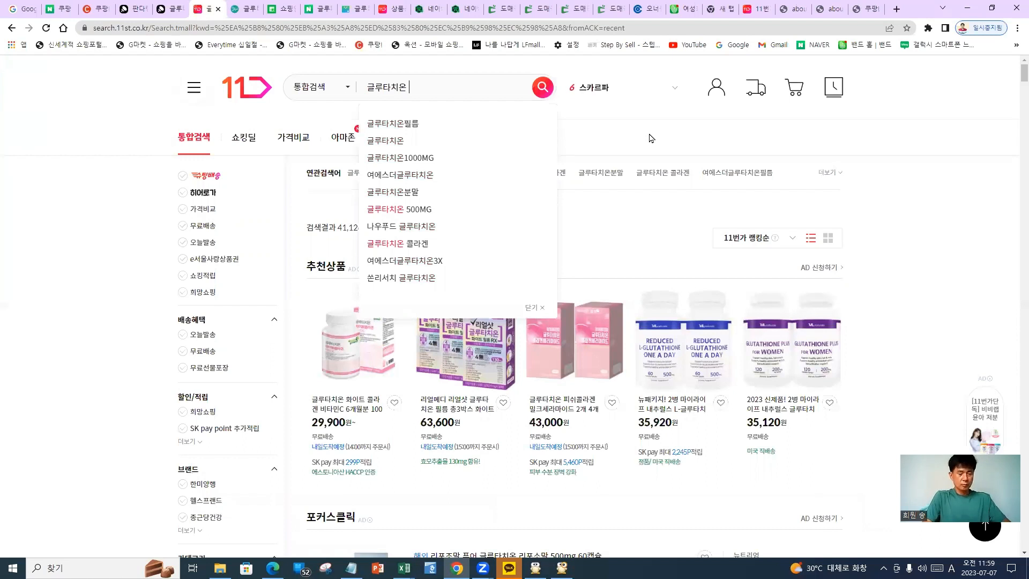
text(600)
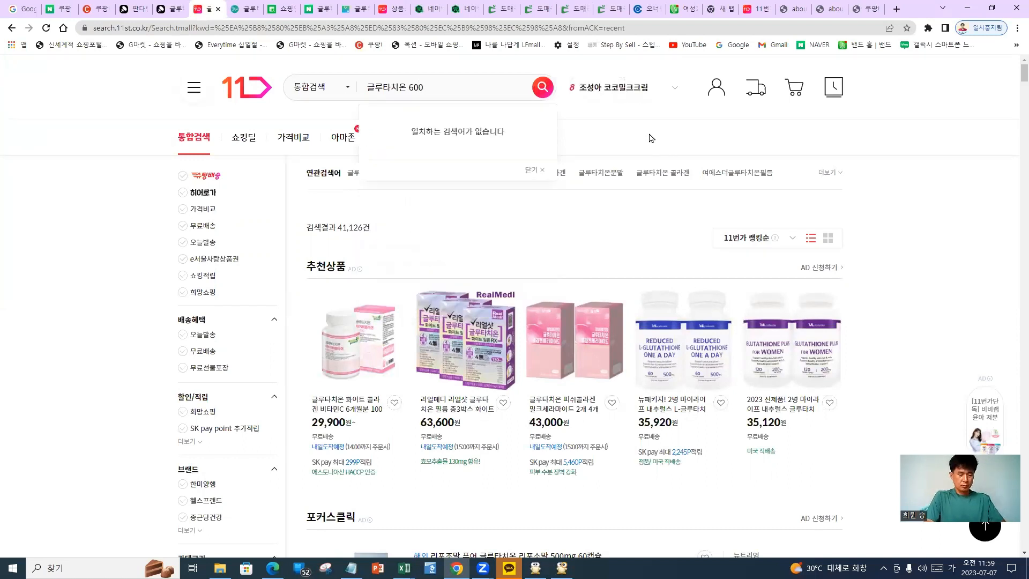
key(Hangul)
text(mg)
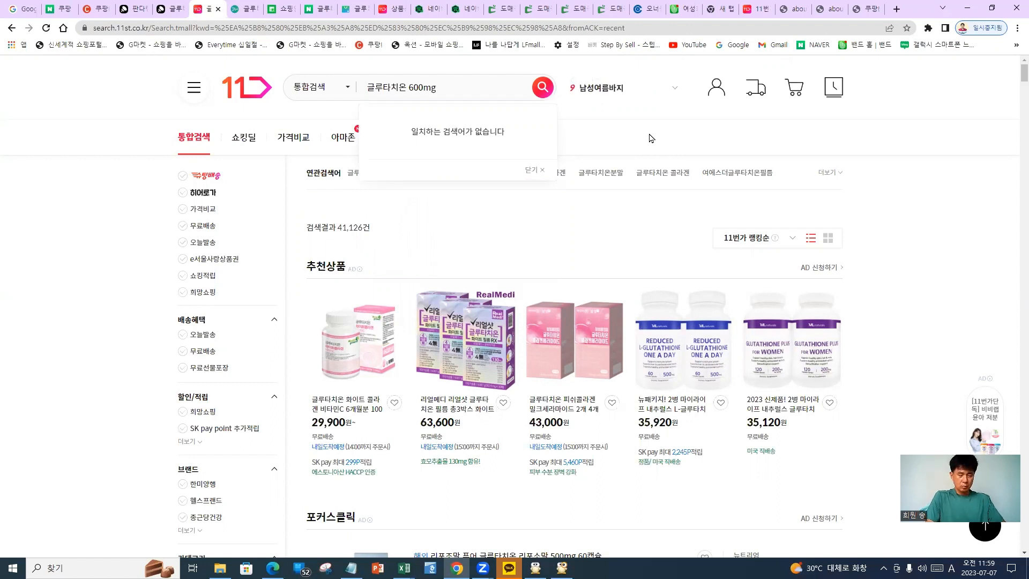
key(Hangul)
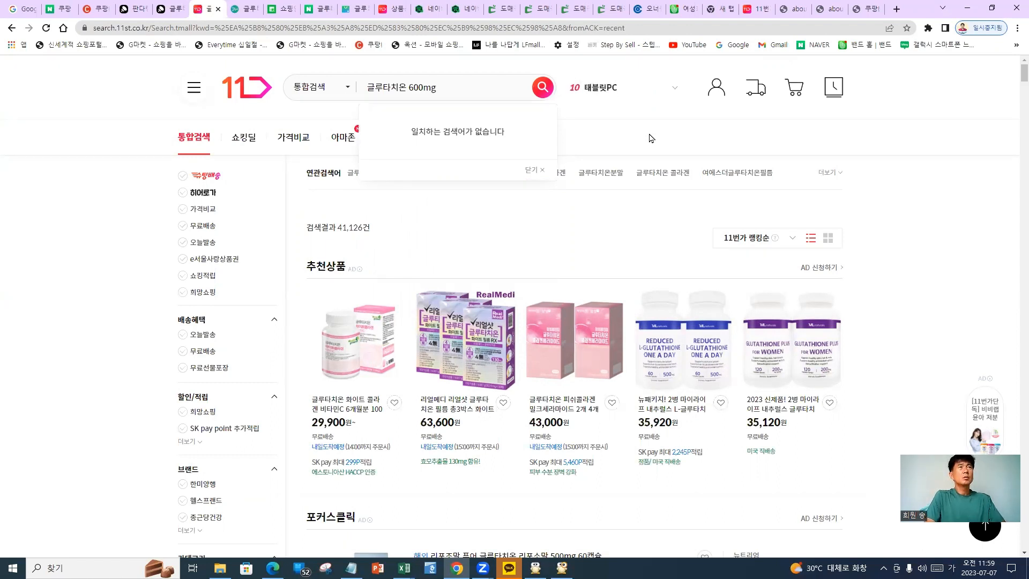
text(60정)
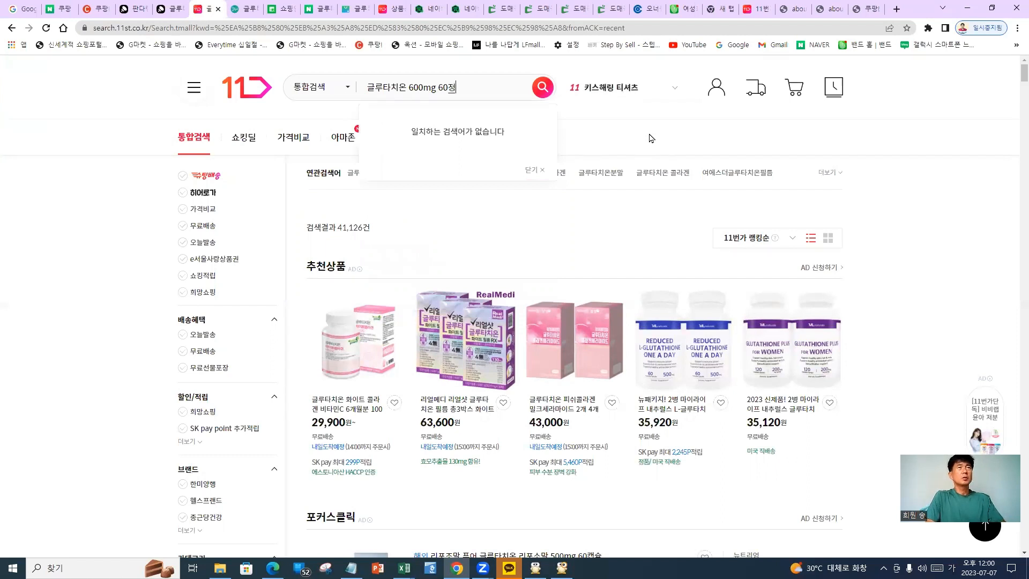
key(Return)
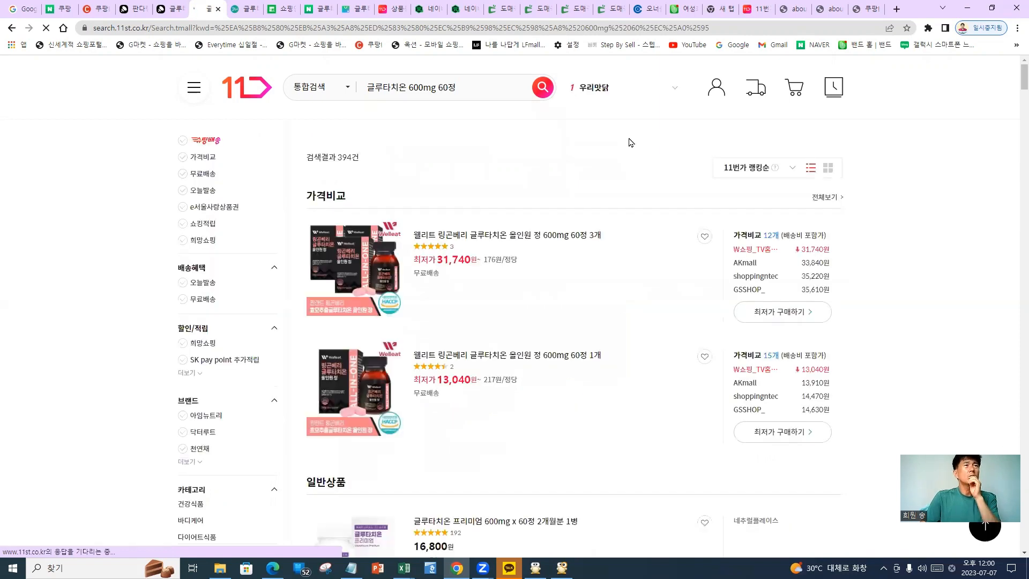
Add 셀메이드 to the search and review the five 셀메이드 글루타치온 600mg 60정 results
scroll(601, 185, down, 5)
scroll(595, 203, down, 15)
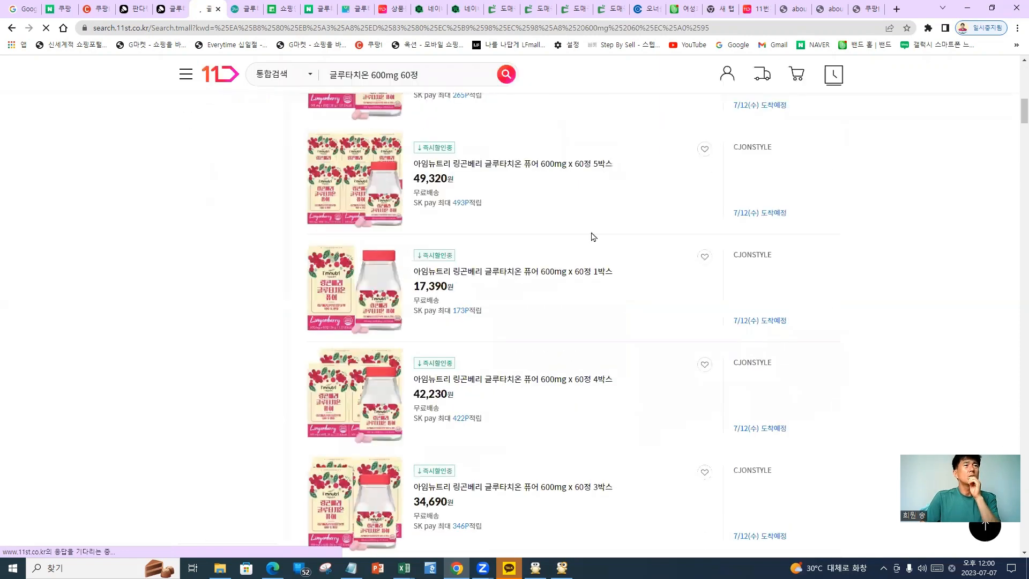
scroll(589, 230, up, 2)
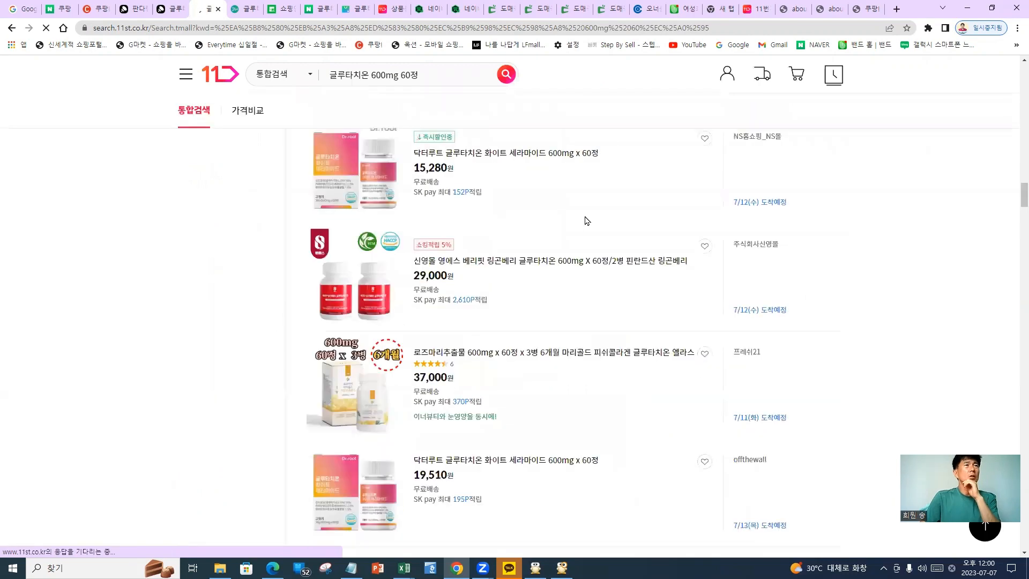
scroll(574, 375, up, 3)
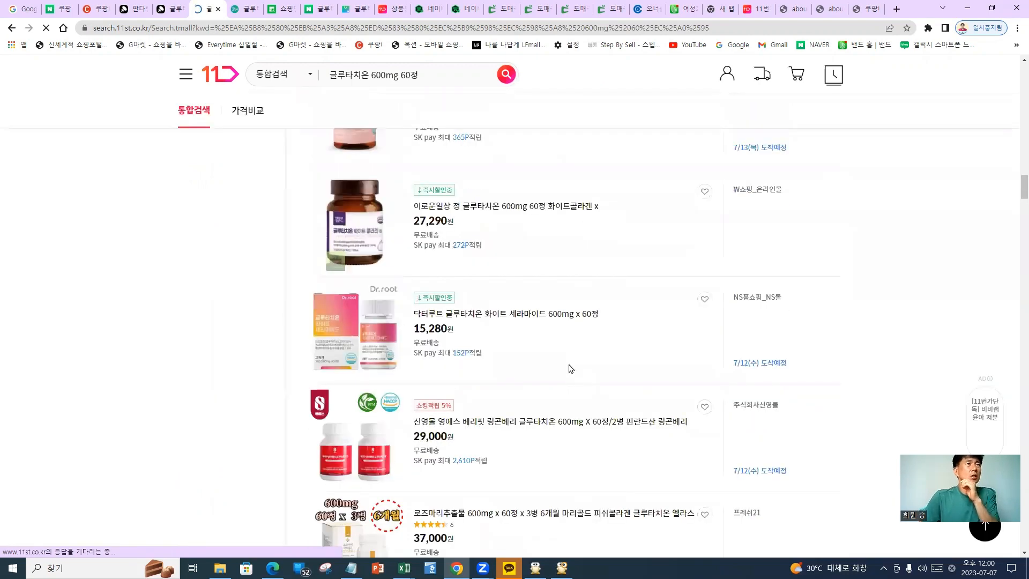
scroll(593, 371, down, 12)
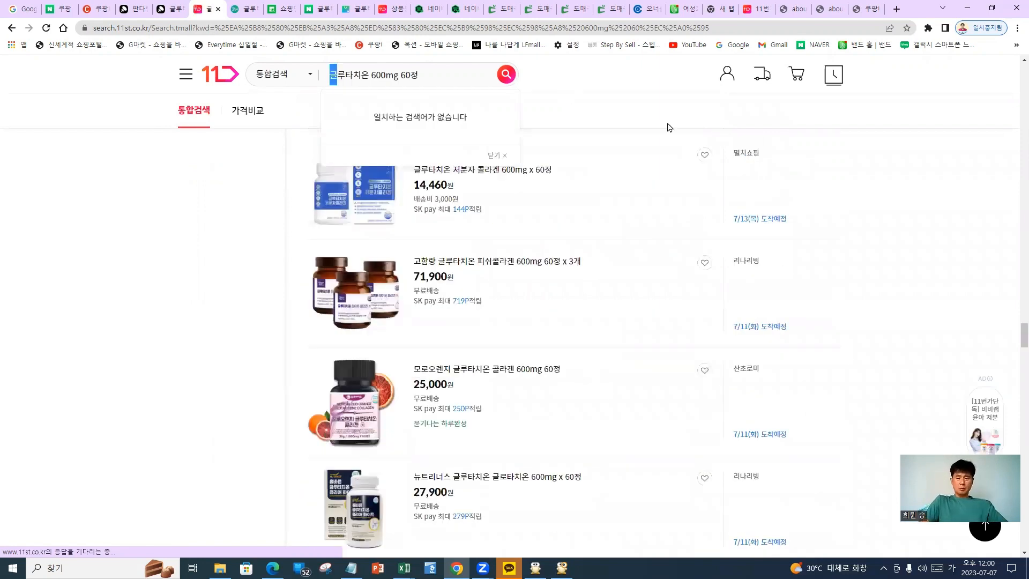
text(셀)
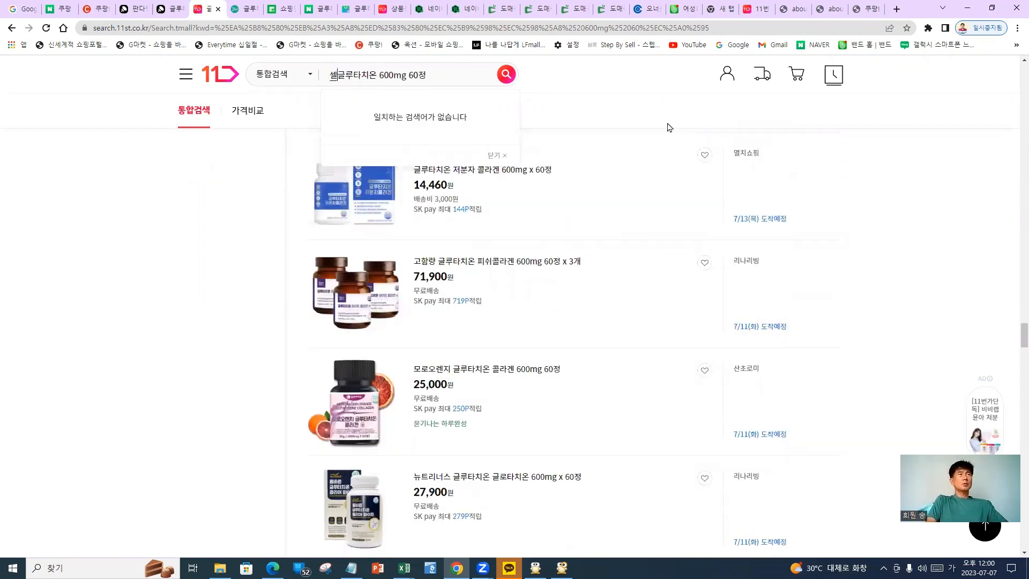
text(메이드)
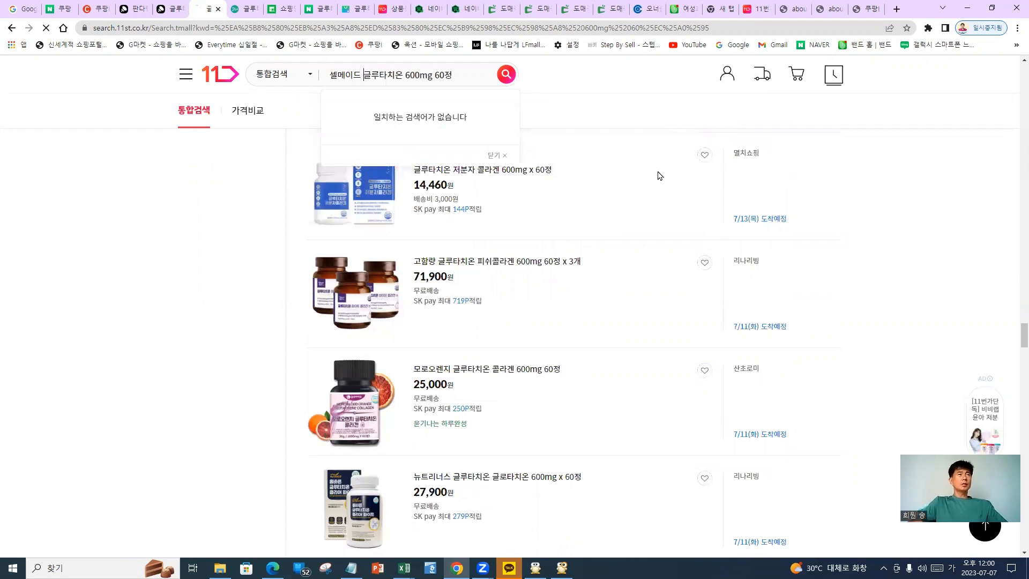
key(Return)
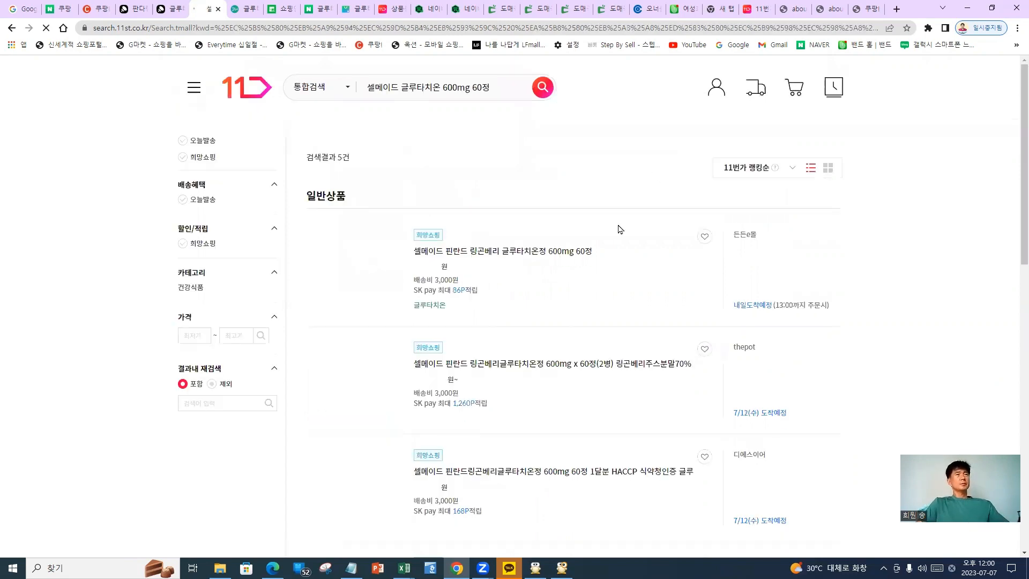
scroll(471, 330, down, 1)
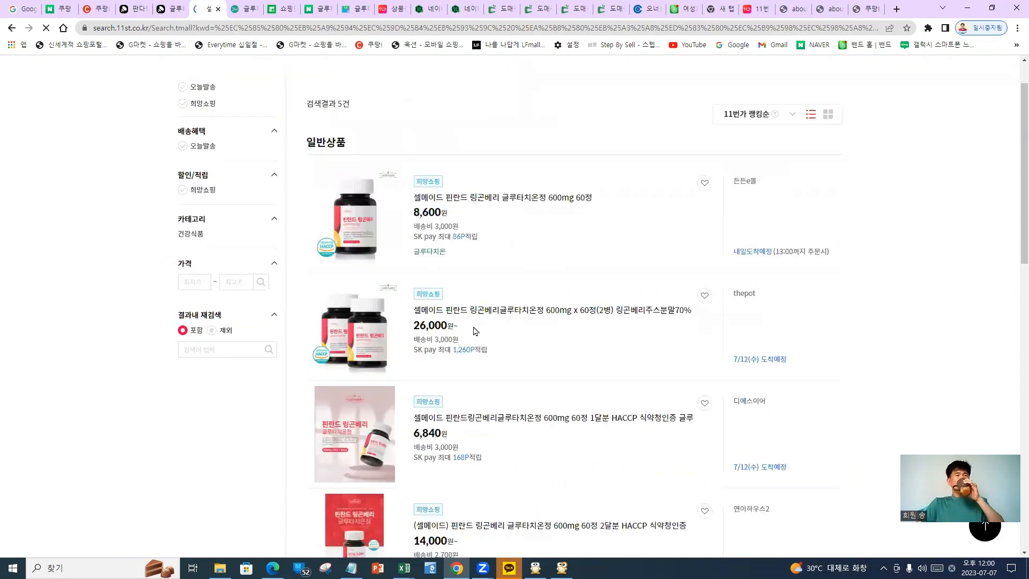
scroll(481, 322, up, 1)
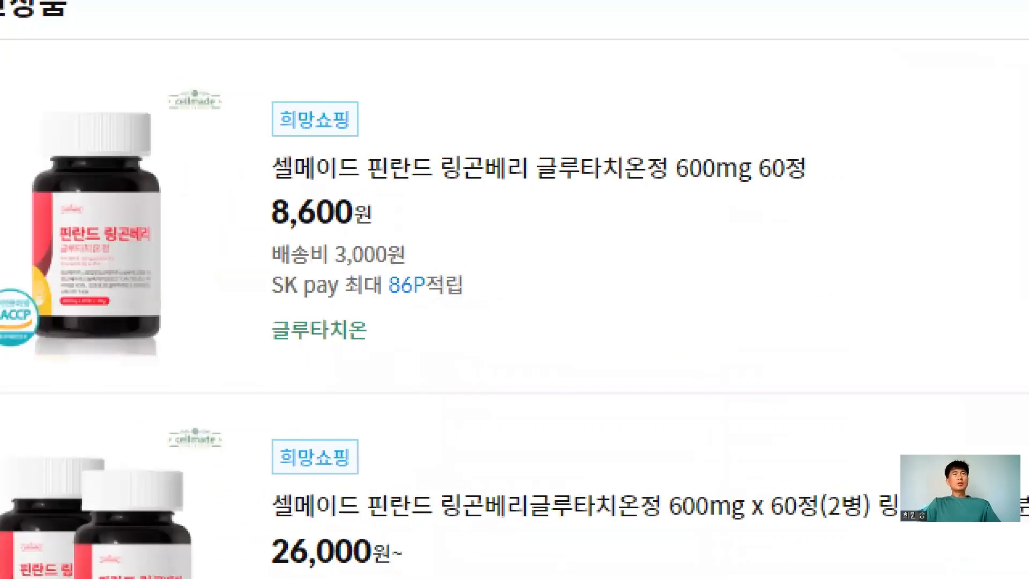
drag(695, 103, 648, 235)
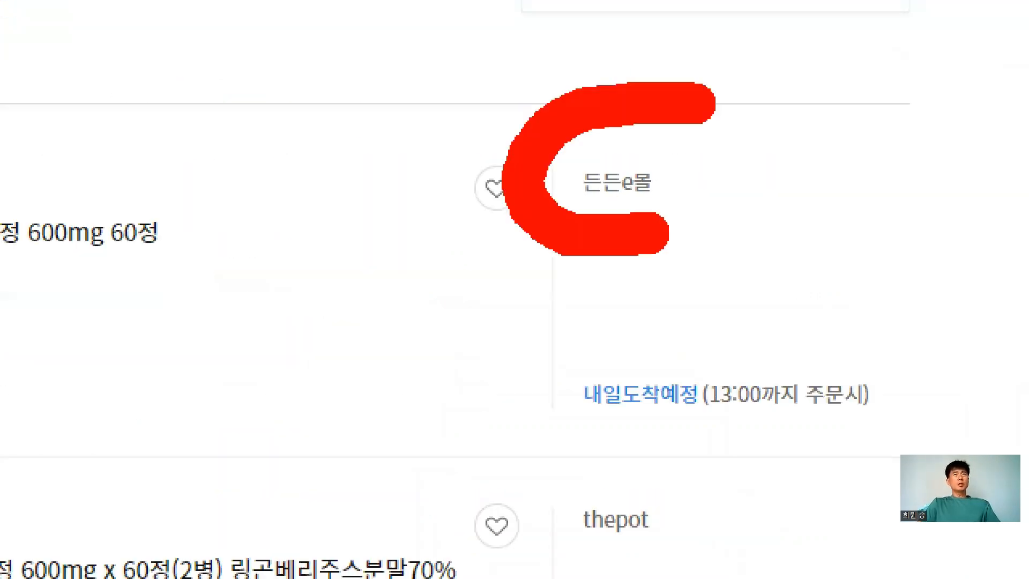
drag(703, 103, 662, 215)
drag(697, 270, 944, 576)
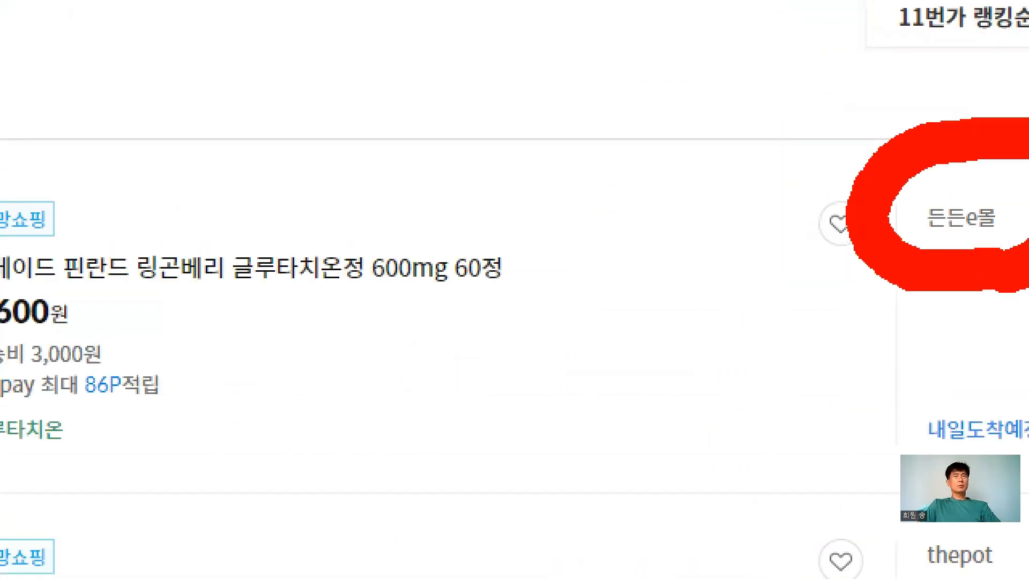
key(Escape)
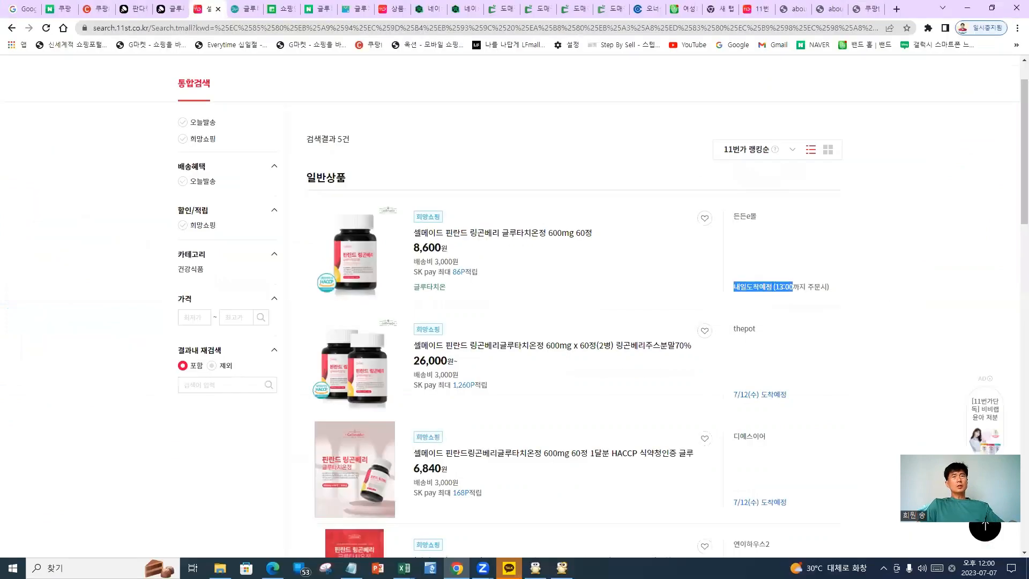
key(ctrl+1)
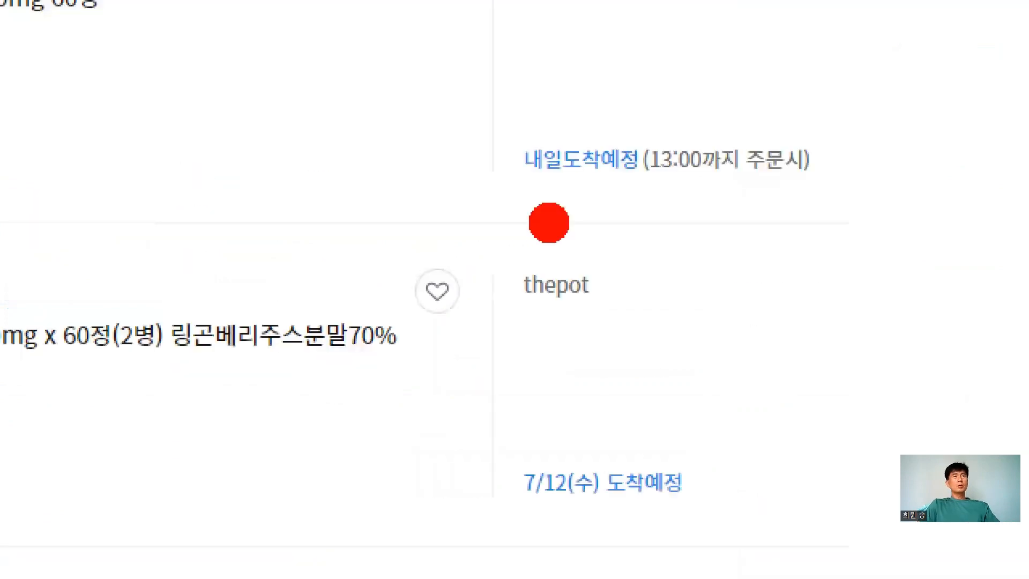
mouse_move(517, 190)
mouse_down()
mouse_move(812, 206)
mouse_move(697, 106)
mouse_move(485, 193)
mouse_up()
drag(761, 224, 761, 232)
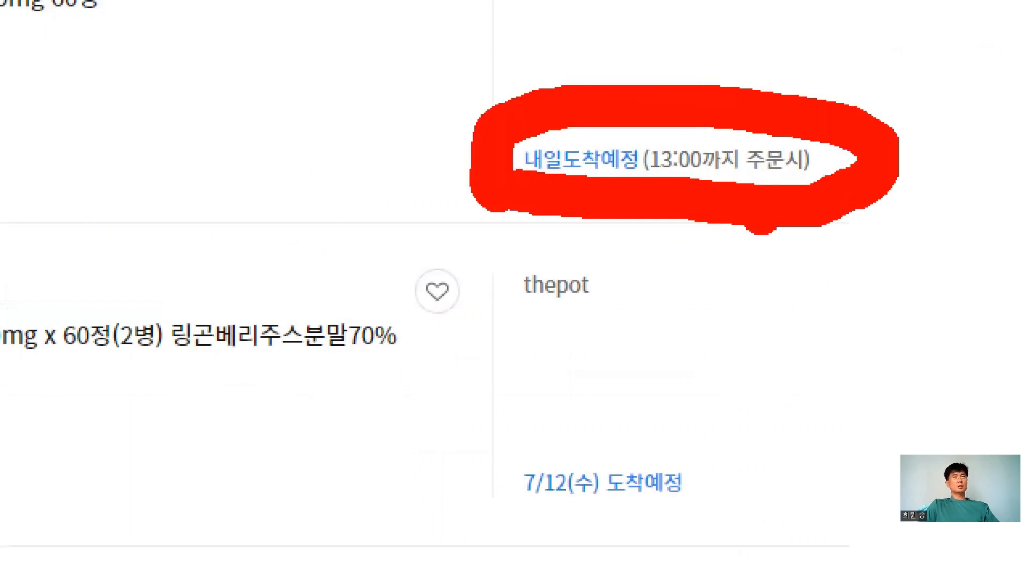
key(Escape)
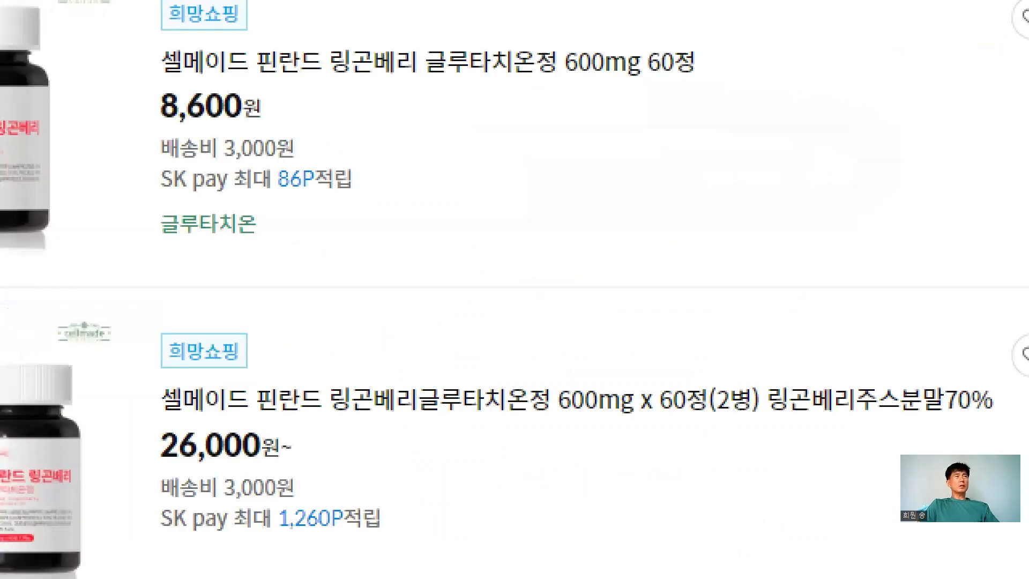
click(484, 266)
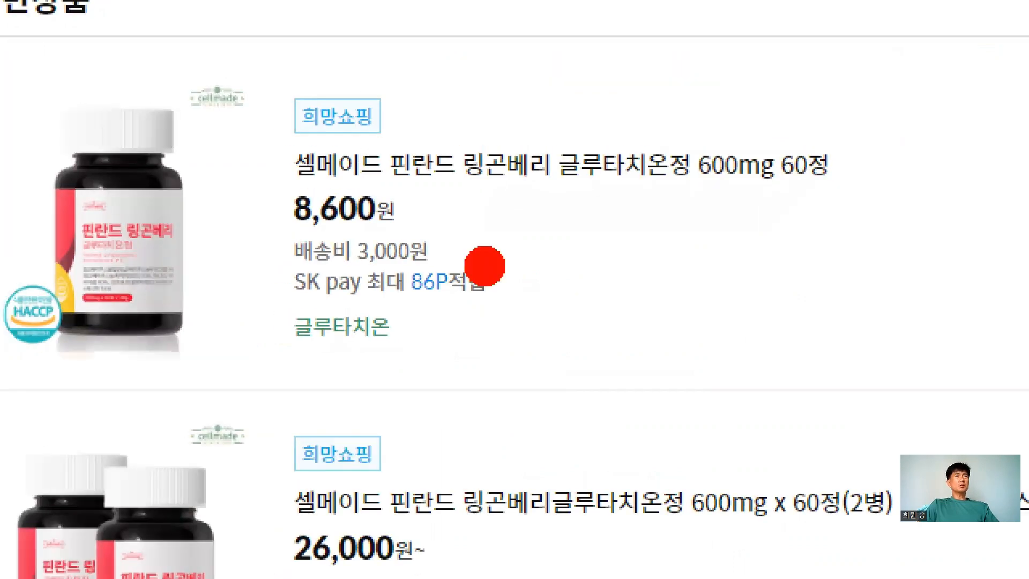
drag(413, 139, 431, 132)
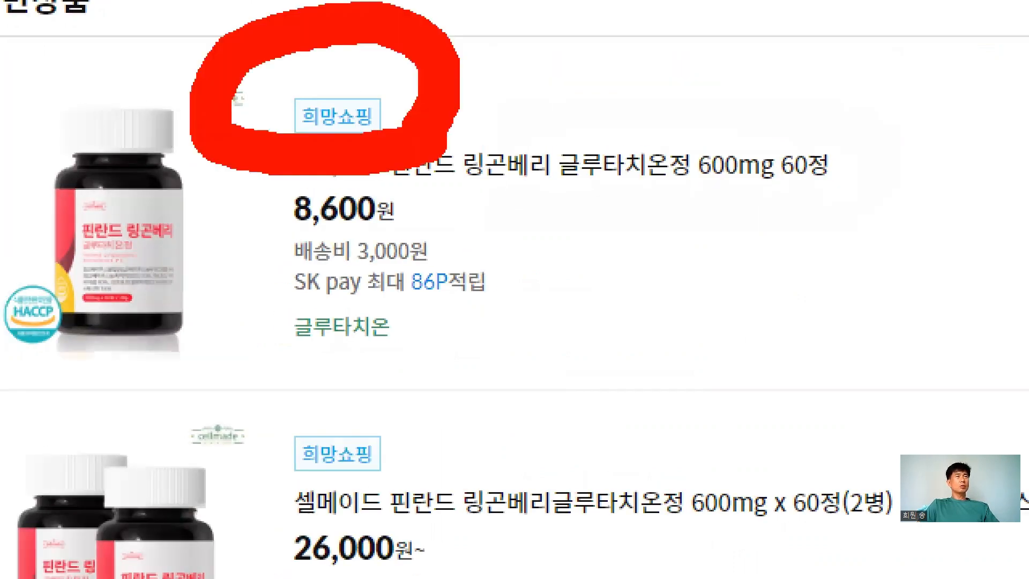
drag(911, 134, 807, 322)
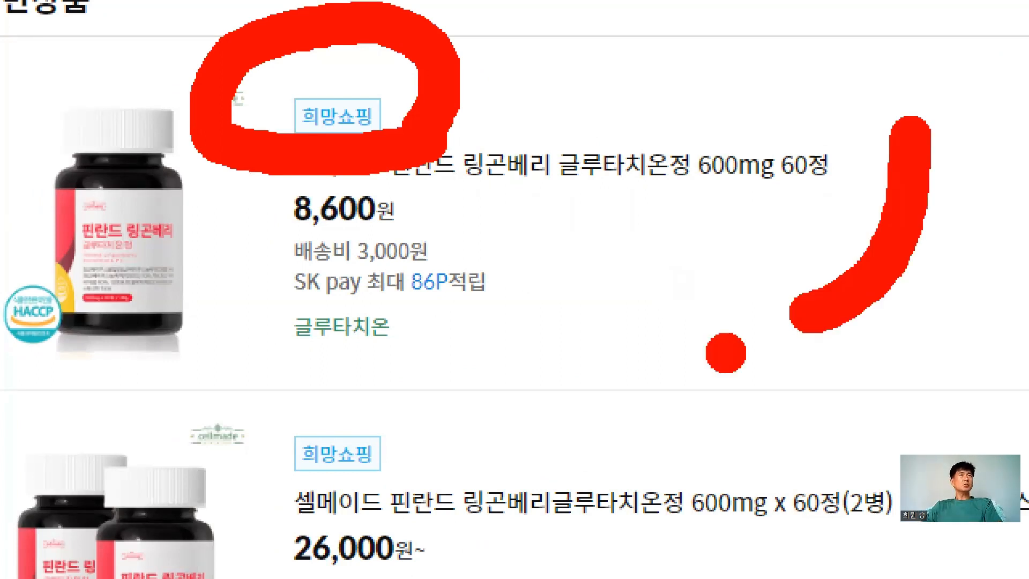
drag(674, 208, 838, 208)
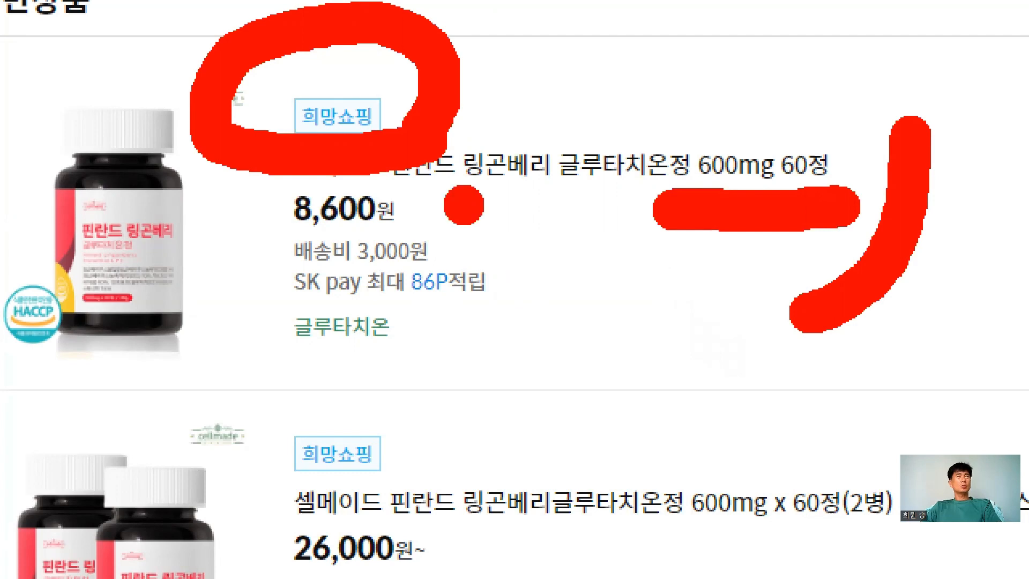
drag(413, 204, 582, 204)
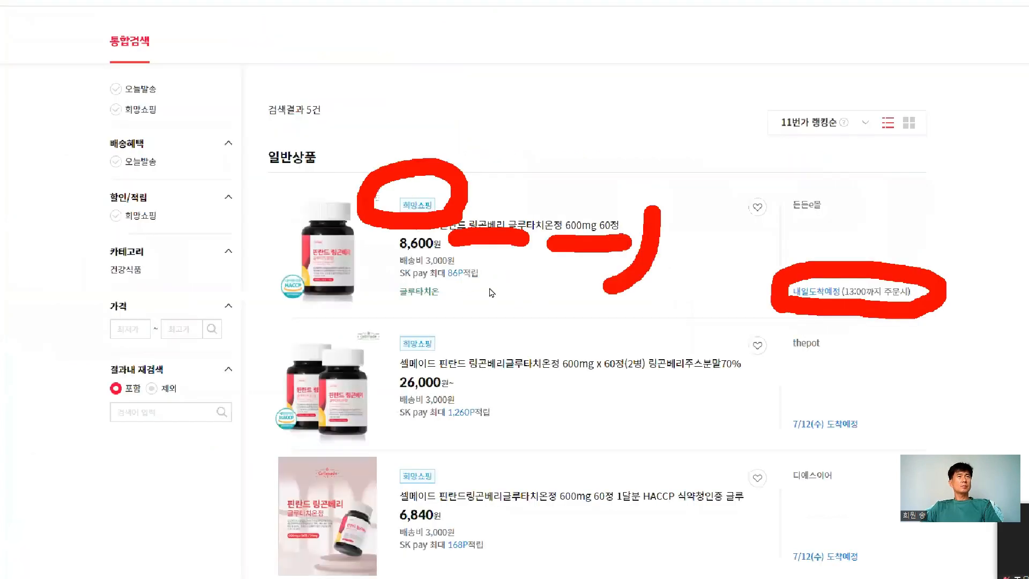
scroll(493, 296, down, 2)
scroll(493, 296, down, 1)
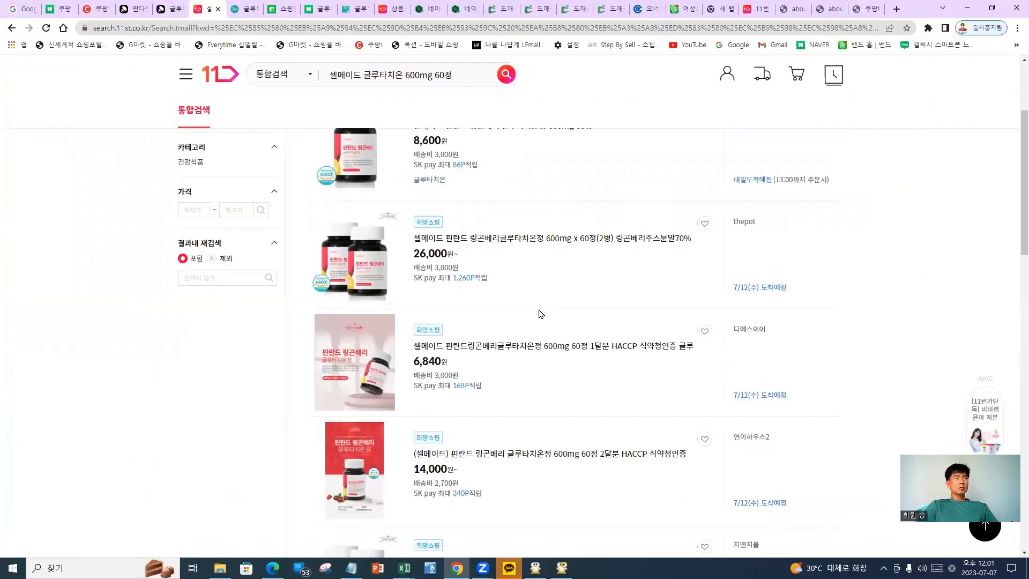
scroll(540, 314, down, 1)
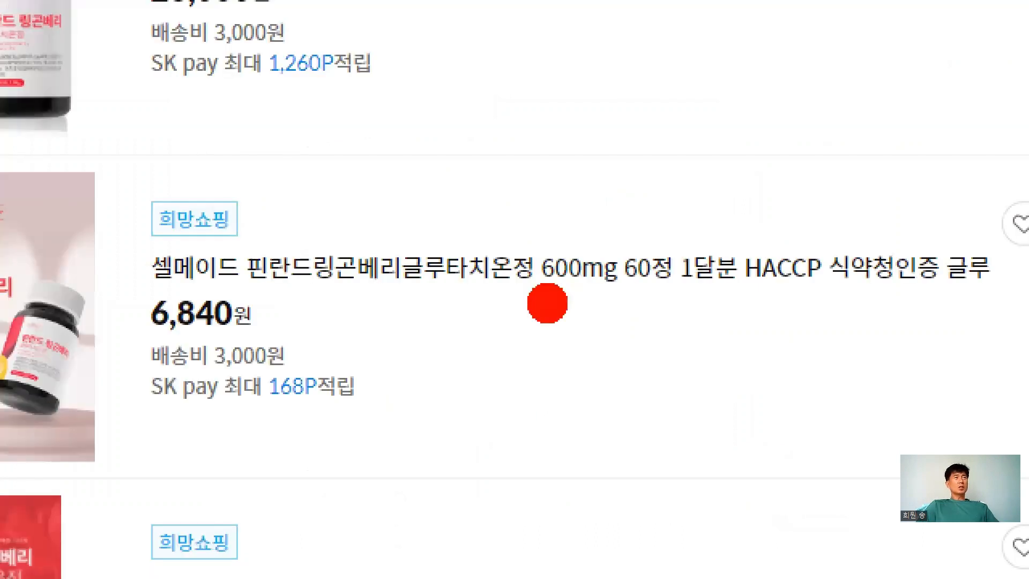
drag(145, 313, 1005, 319)
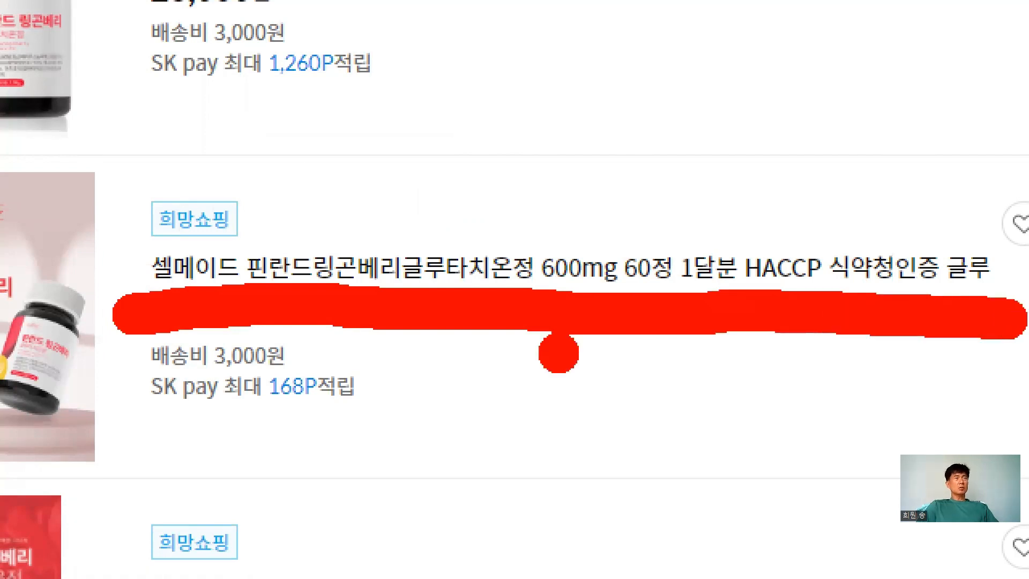
drag(570, 370, 608, 568)
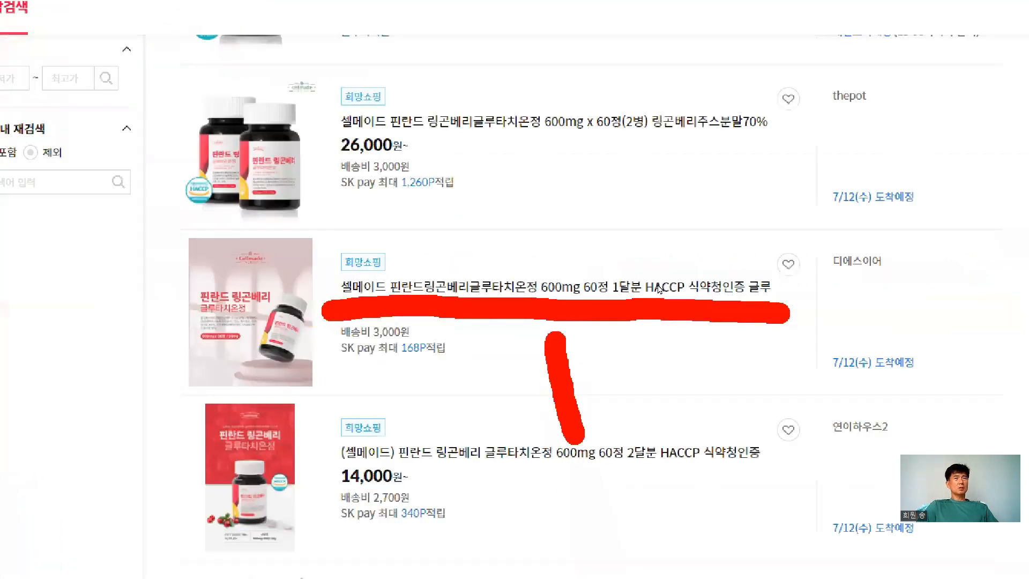
scroll(621, 346, down, 1)
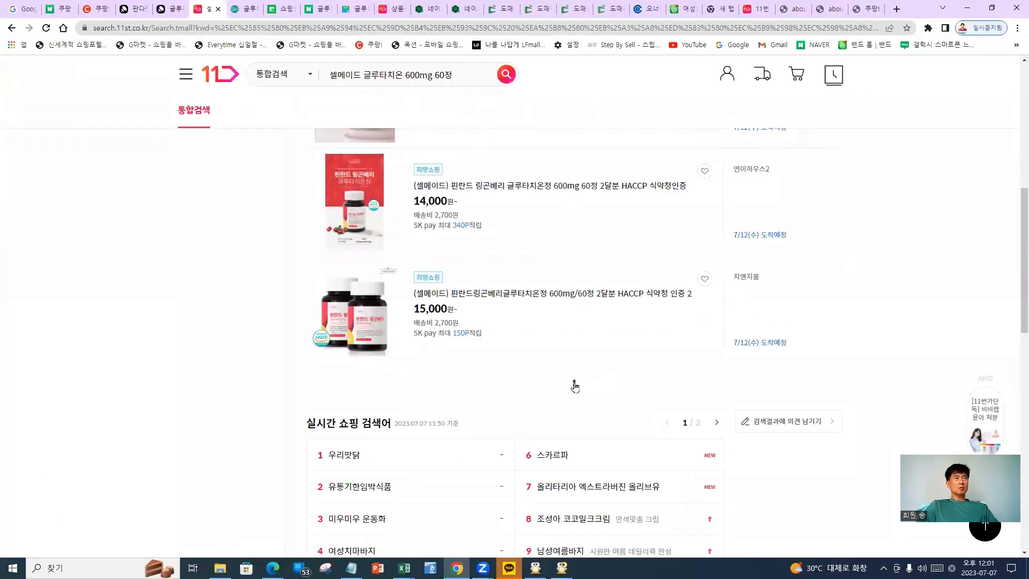
scroll(563, 360, up, 1)
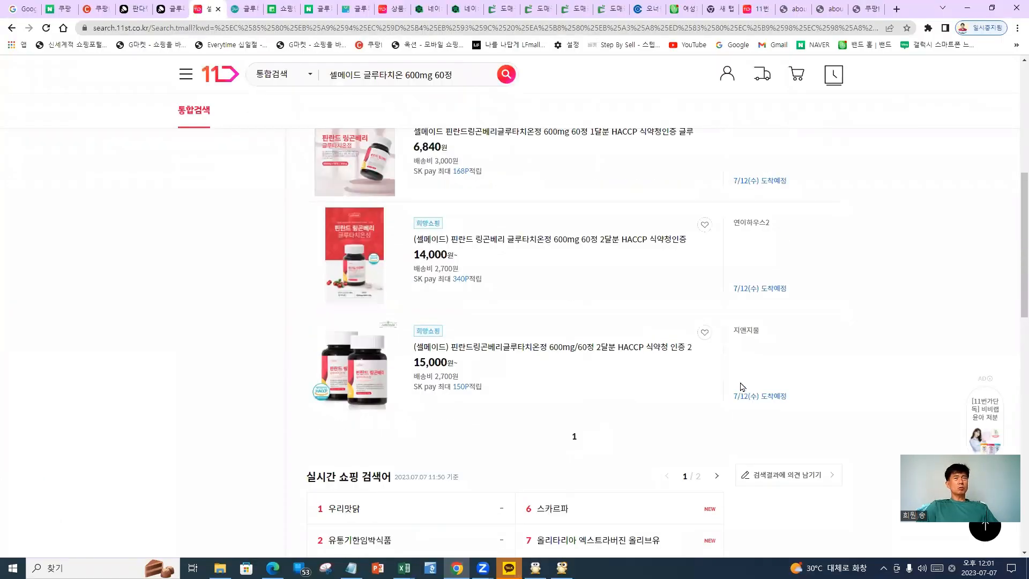
scroll(674, 385, down, 2)
scroll(670, 380, up, 9)
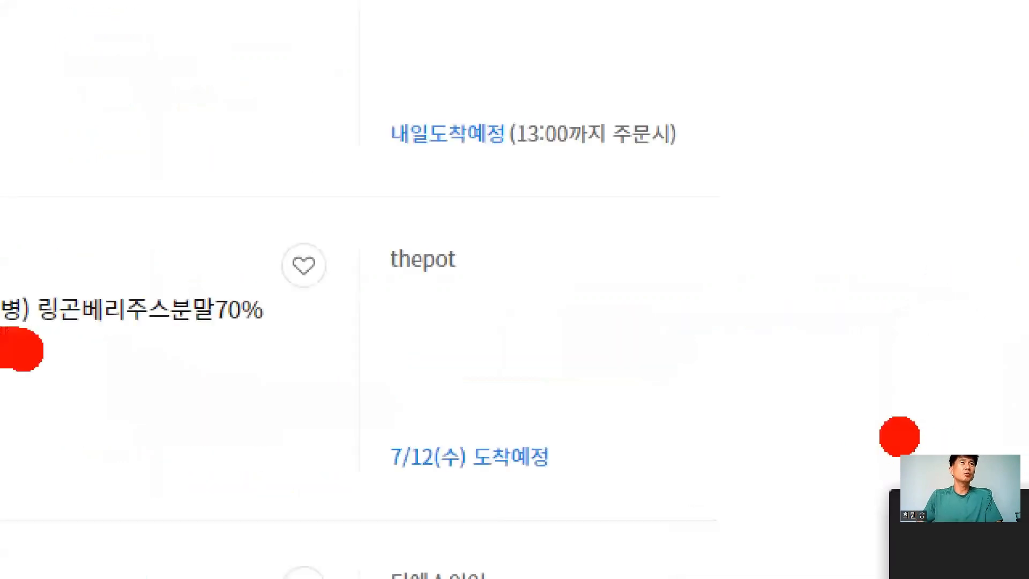
mouse_move(474, 298)
mouse_down()
mouse_move(352, 301)
mouse_move(449, 335)
mouse_up()
key(Escape)
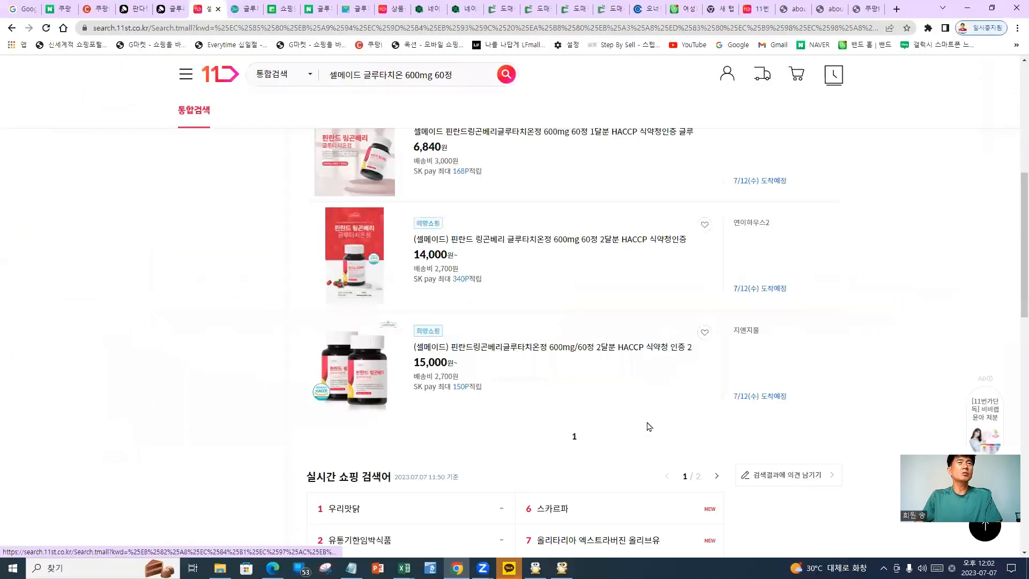
scroll(650, 426, up, 5)
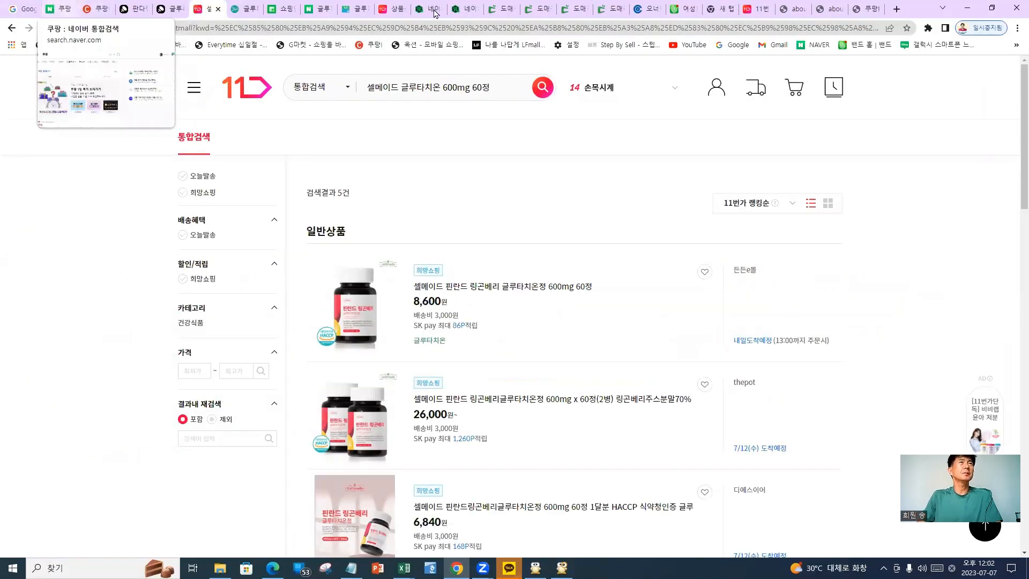
Return to the product registration form and select the promo text 1+1 이벤트 상품
click(390, 10)
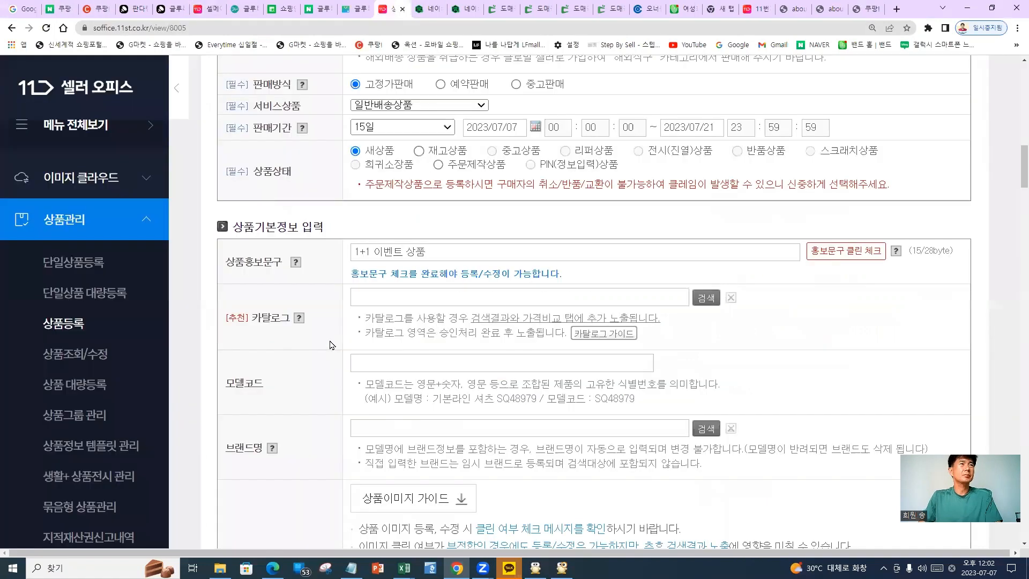
scroll(330, 339, down, 1)
scroll(466, 278, up, 1)
click(260, 274)
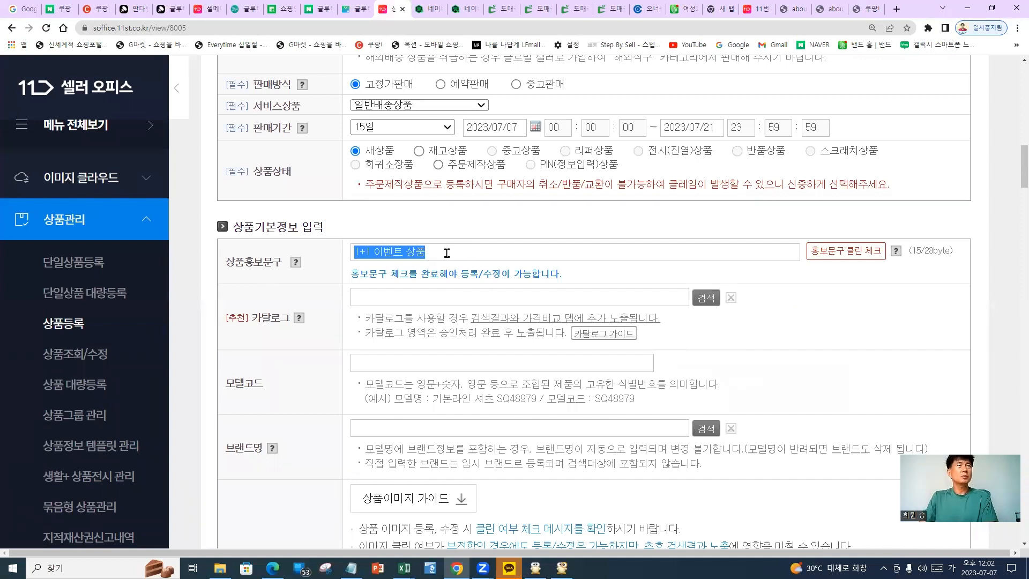
key(End)
drag(496, 253, 263, 256)
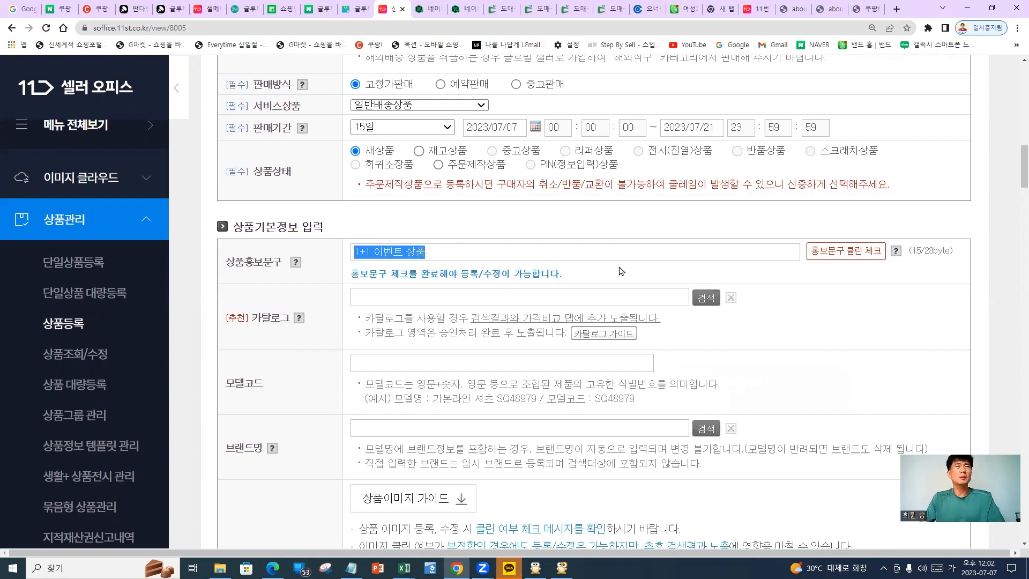
Scroll down to the 상품기본정보 입력 section with the catalog, model code and brand fields
scroll(794, 281, up, 6)
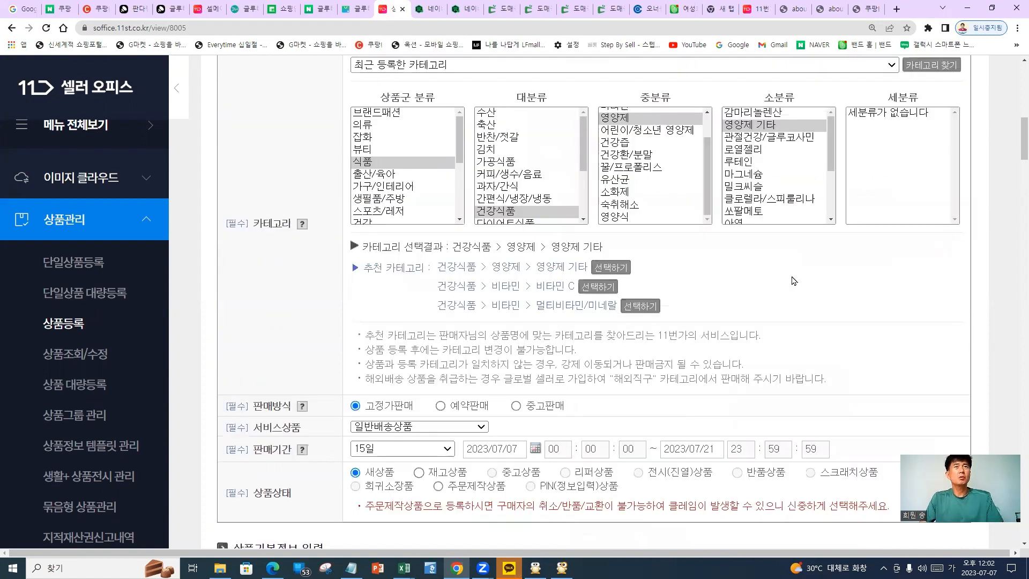
scroll(794, 281, up, 9)
scroll(798, 321, down, 5)
scroll(735, 480, down, 1)
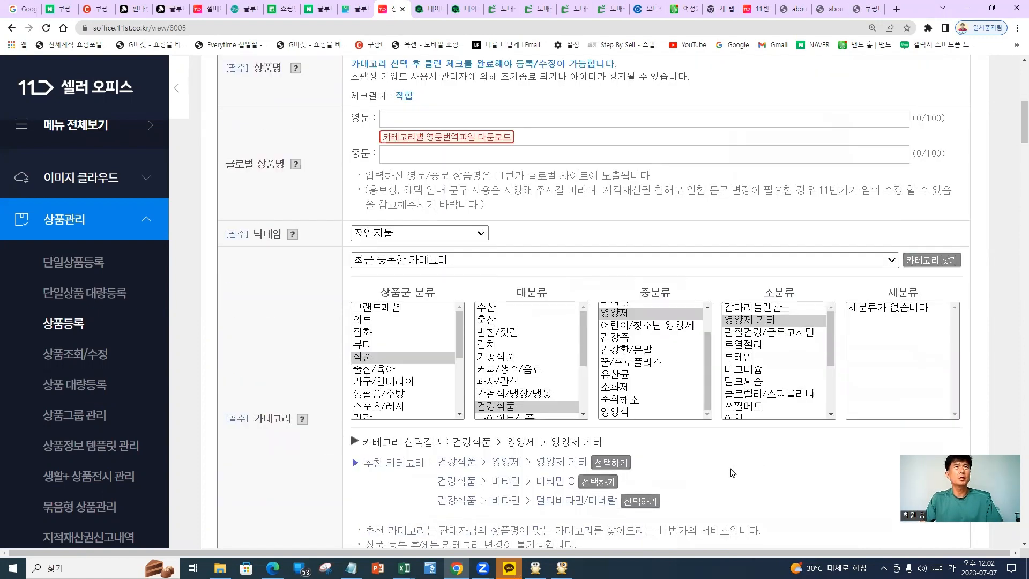
scroll(703, 313, up, 3)
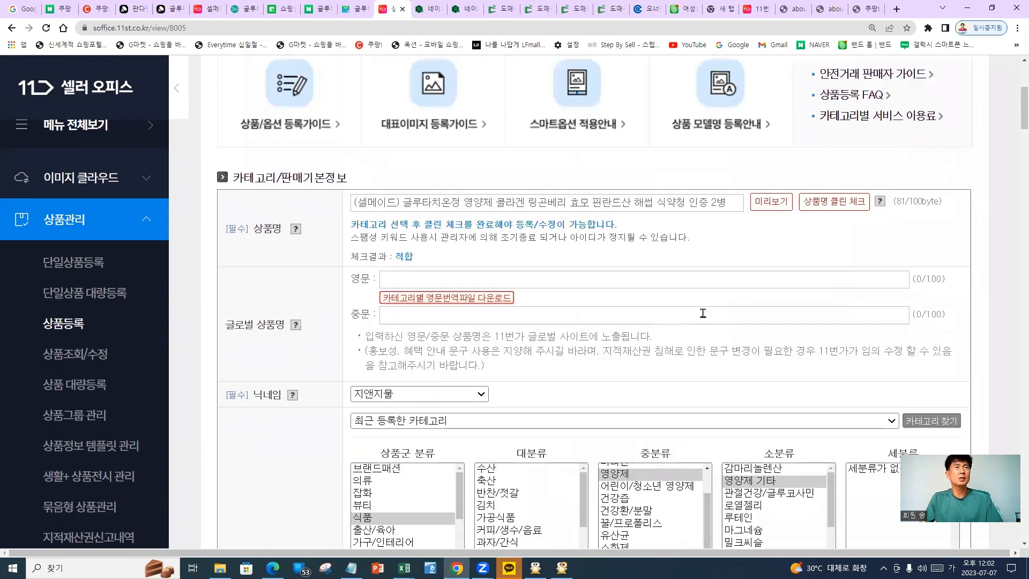
scroll(763, 319, up, 2)
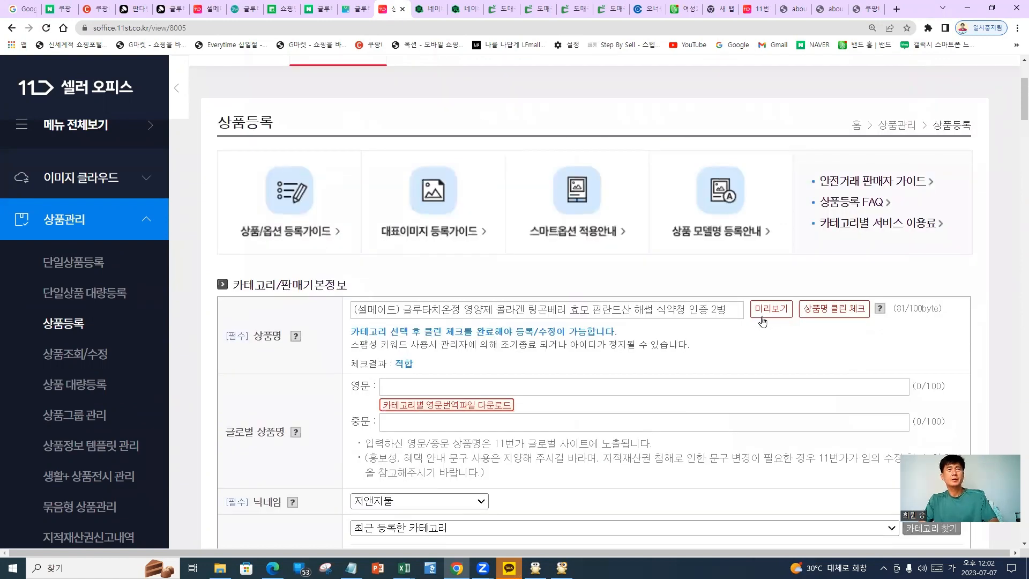
scroll(260, 386, down, 5)
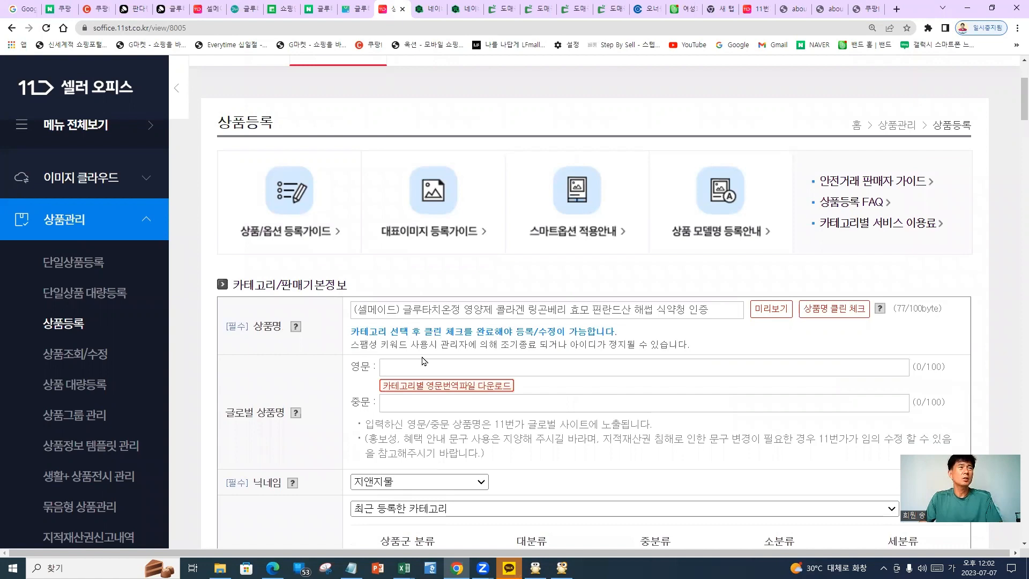
scroll(260, 386, down, 8)
scroll(395, 284, down, 2)
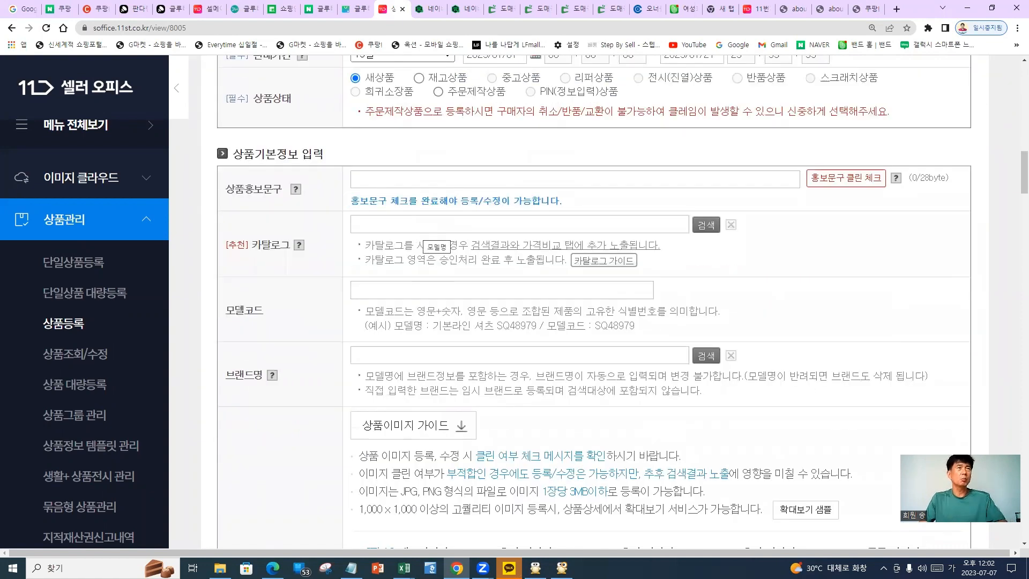
Cross out the catalog and model code fields as skipped and enter brand name 셀메이드
drag(349, 239, 480, 206)
drag(382, 201, 494, 247)
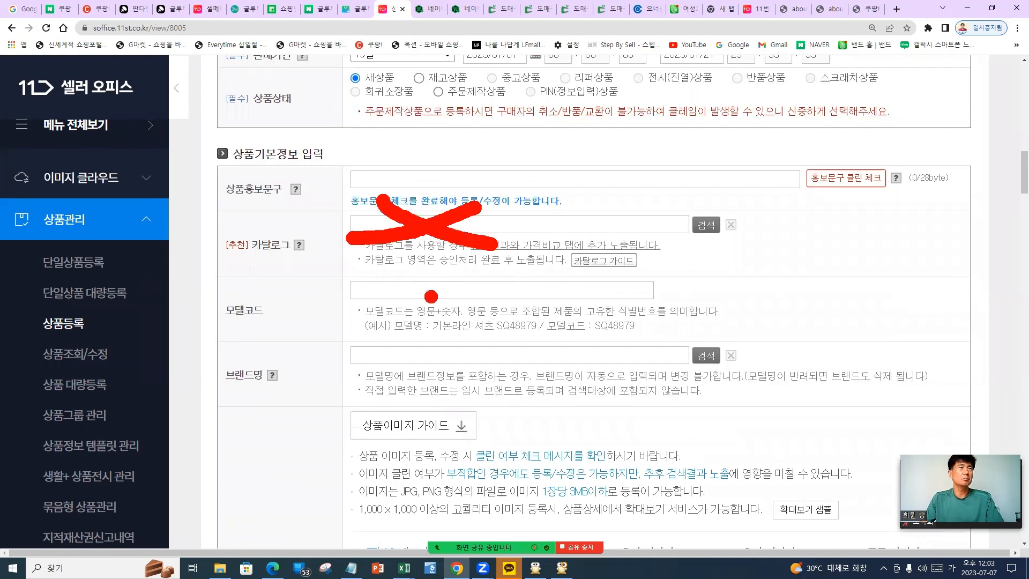
drag(366, 316, 461, 276)
mouse_move(381, 273)
mouse_down()
mouse_move(479, 335)
mouse_move(410, 399)
mouse_up()
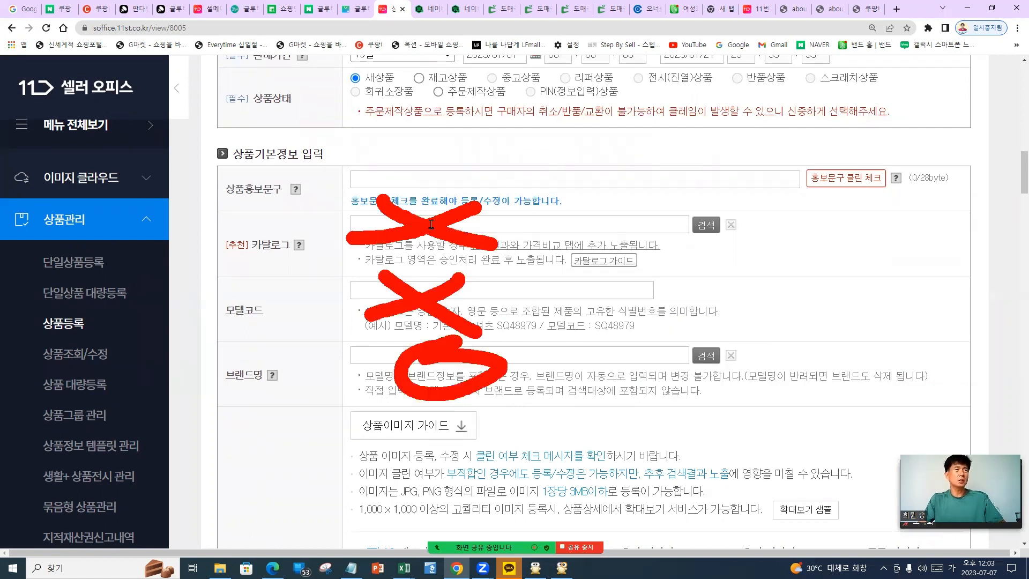
click(485, 348)
text(셀멩)
text(이드)
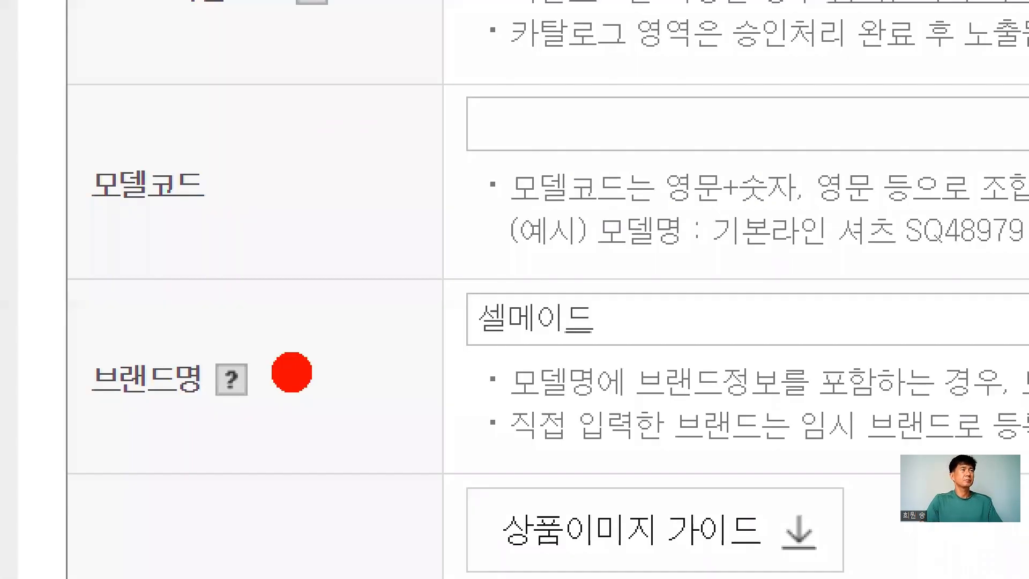
Annotate the brand, model code and catalog fields, then return to the 11st search results
mouse_move(195, 315)
mouse_down()
mouse_move(10, 429)
mouse_move(204, 326)
mouse_up()
mouse_move(394, 300)
mouse_down()
mouse_move(606, 270)
mouse_move(541, 236)
mouse_up()
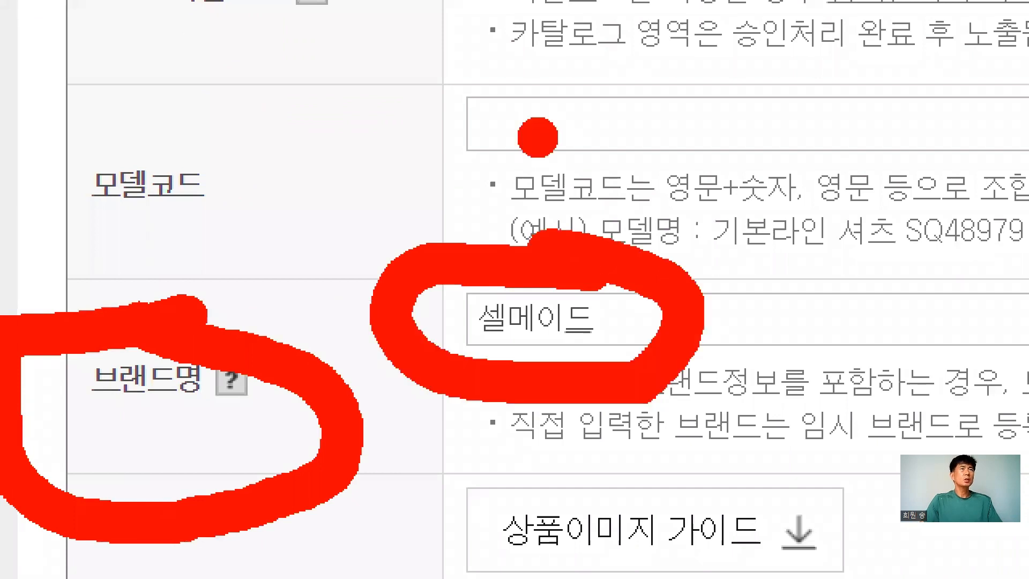
drag(656, 87, 482, 189)
drag(530, 95, 719, 221)
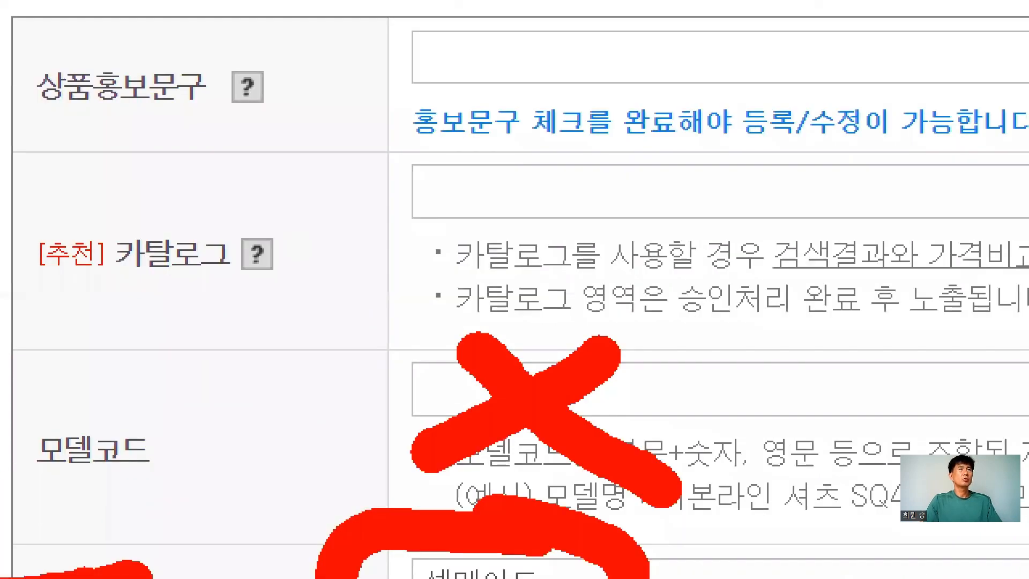
drag(364, 204, 260, 368)
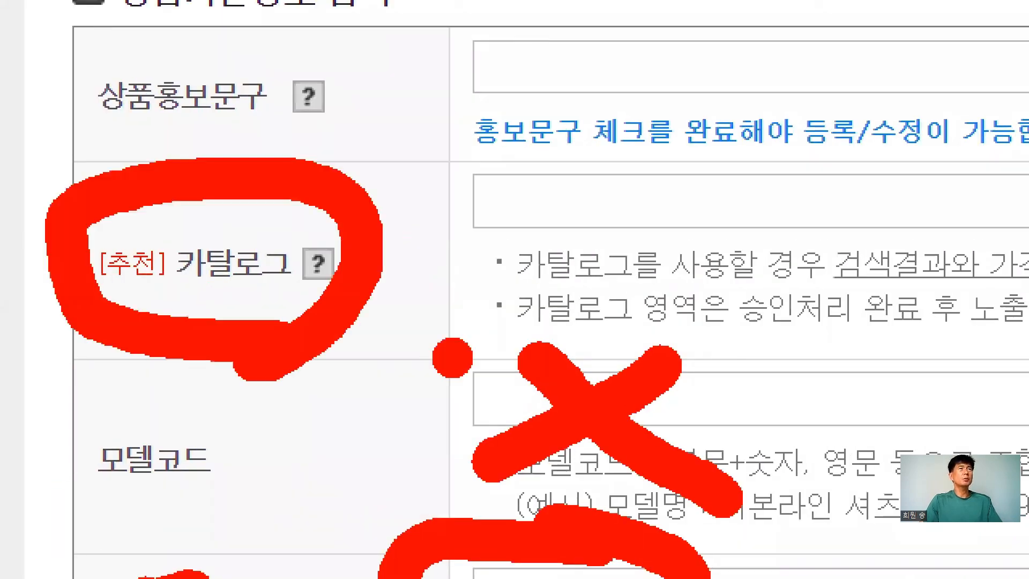
key(Escape)
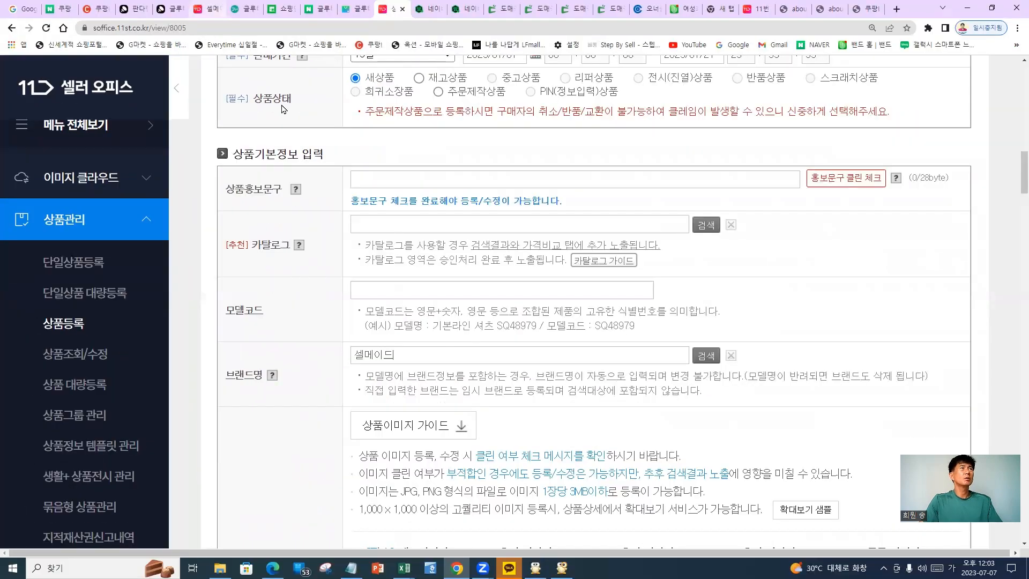
key(ctrl+6)
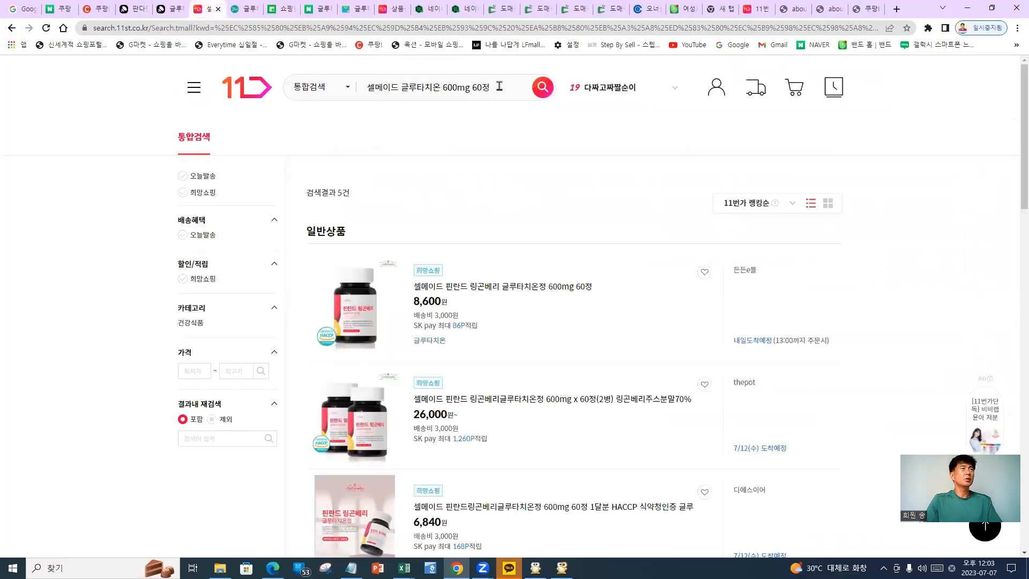
Search 11st for just 글루타치온 and zoom the page to 175%
click(499, 86)
key(BackSpace)
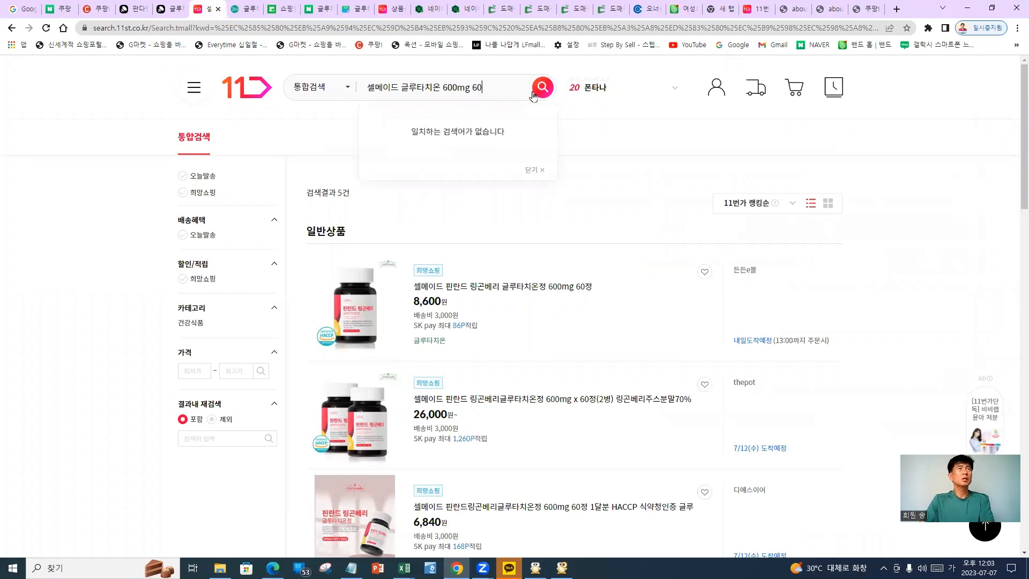
key(BackSpace)
key(BackSpace)
key(BackSpace)
key(BackSpace)
key(BackSpace)
key(BackSpace)
key(BackSpace)
key(BackSpace)
key(BackSpace)
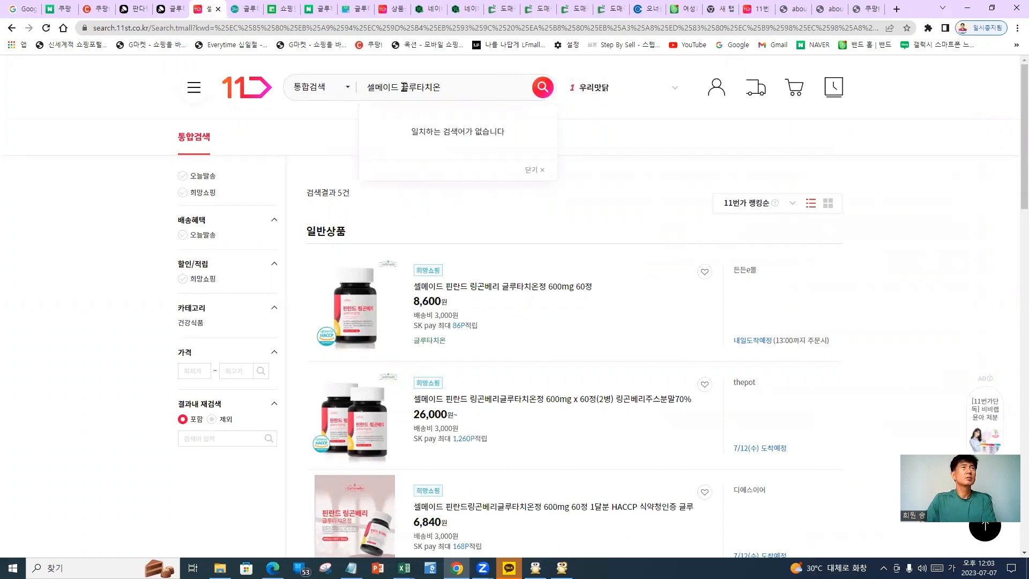
key(BackSpace)
key(BackSpace)
key(BackSpace)
key(BackSpace)
key(BackSpace)
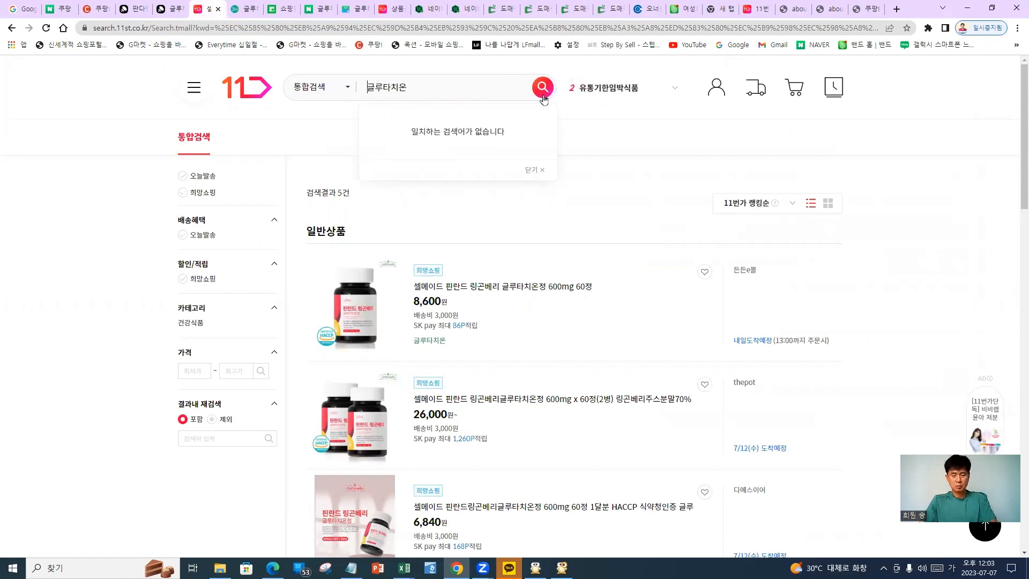
key(Return)
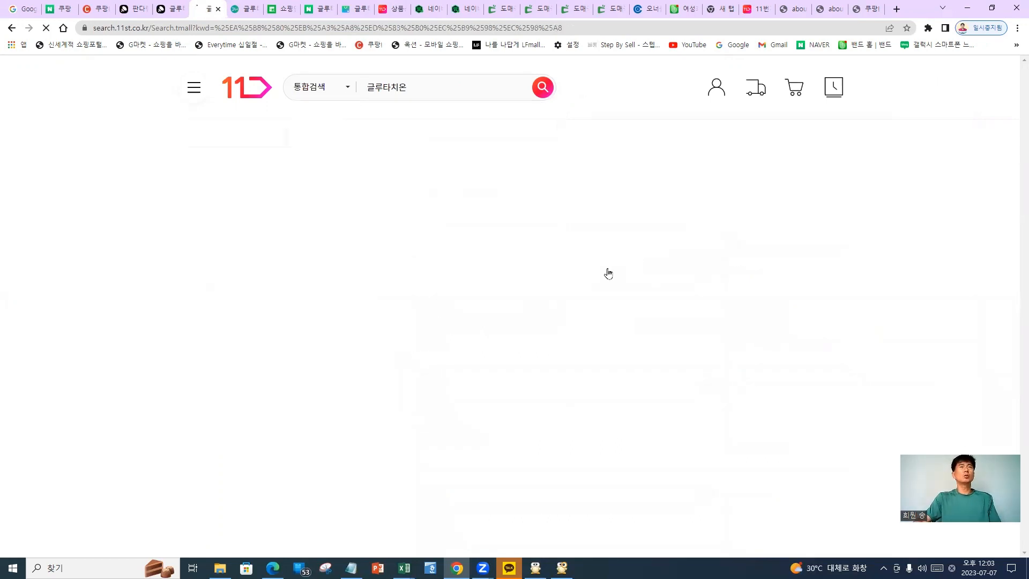
key(ctrl+plus)
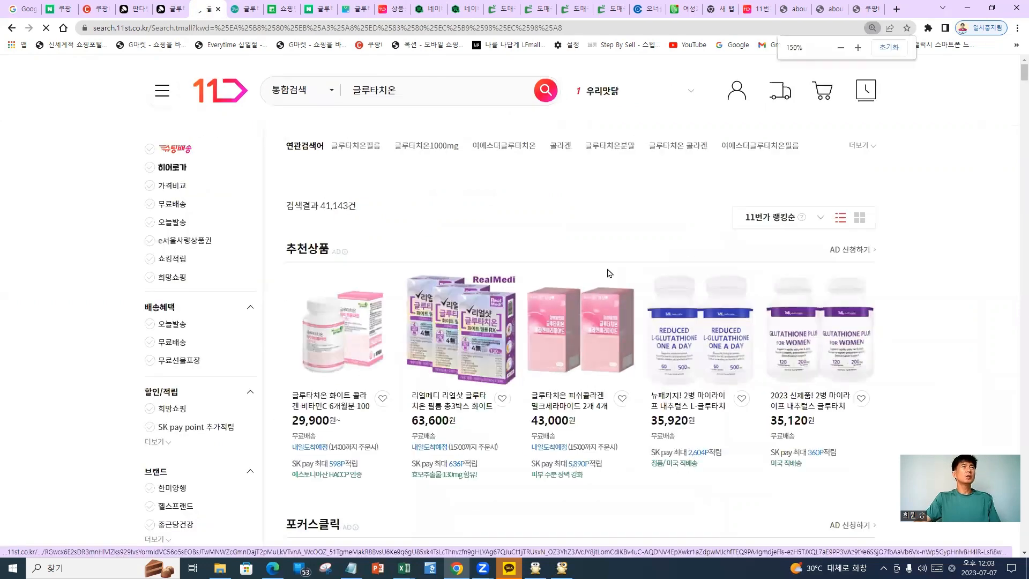
key(ctrl+plus)
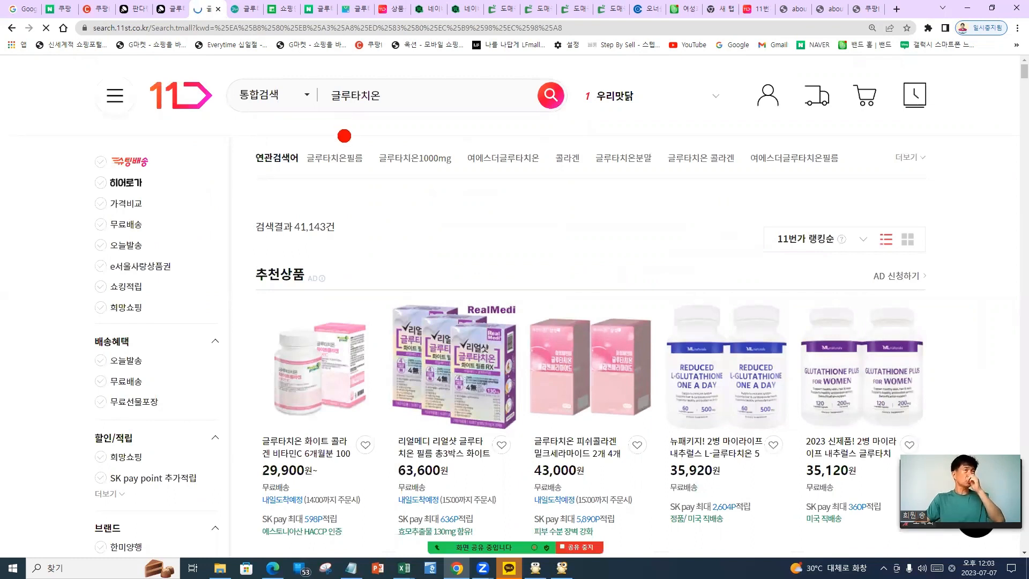
Circle the search keyword and the price comparison and free shipping filters
mouse_move(287, 99)
mouse_down()
mouse_move(420, 119)
mouse_move(424, 128)
mouse_up()
drag(685, 124, 451, 115)
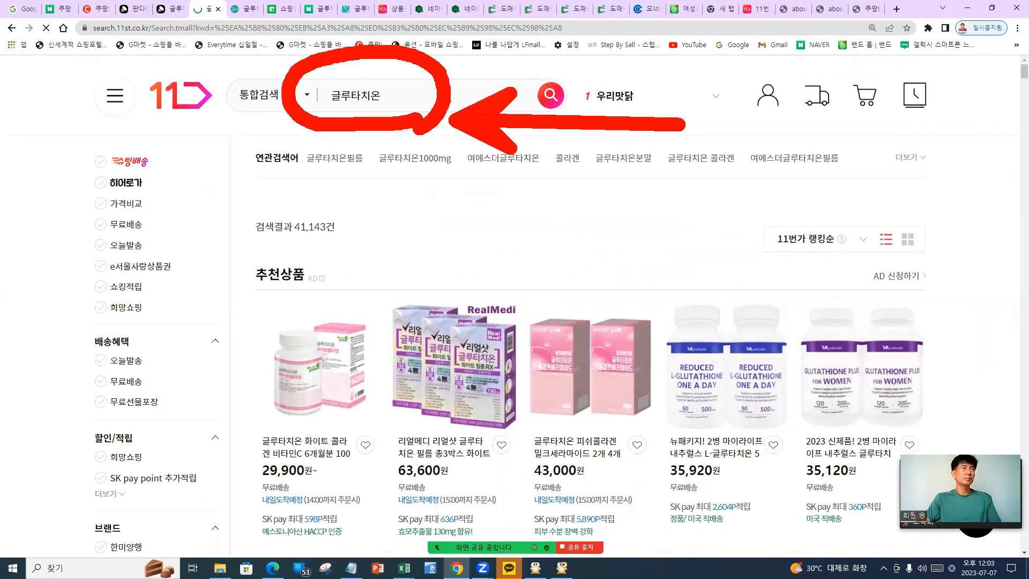
drag(89, 187, 160, 218)
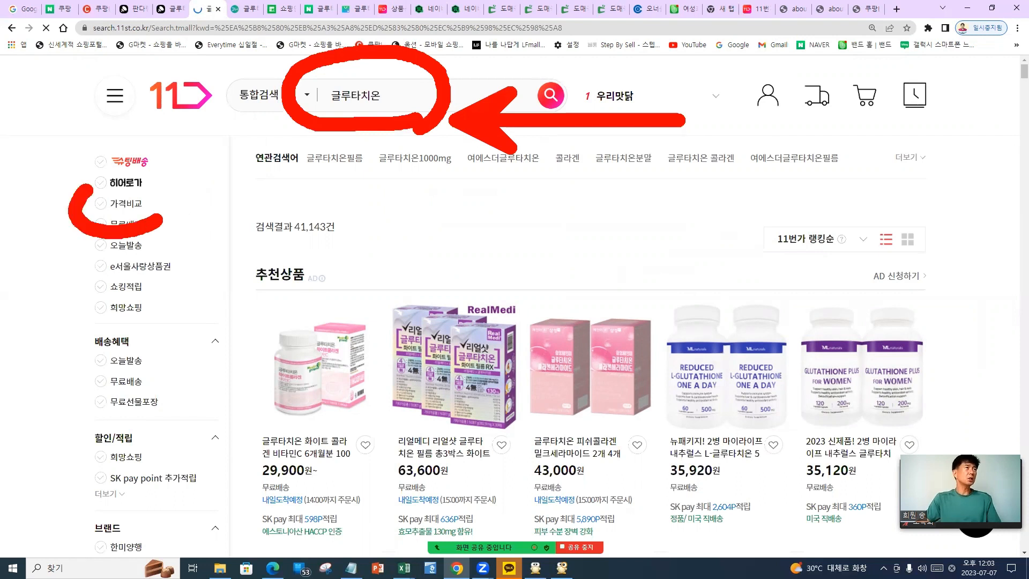
drag(88, 187, 156, 238)
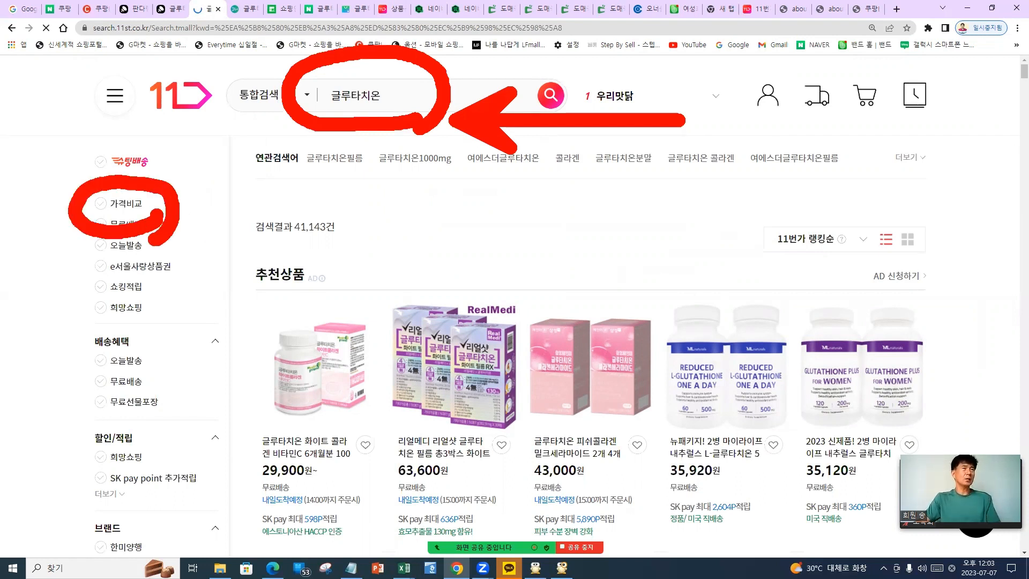
key(Escape)
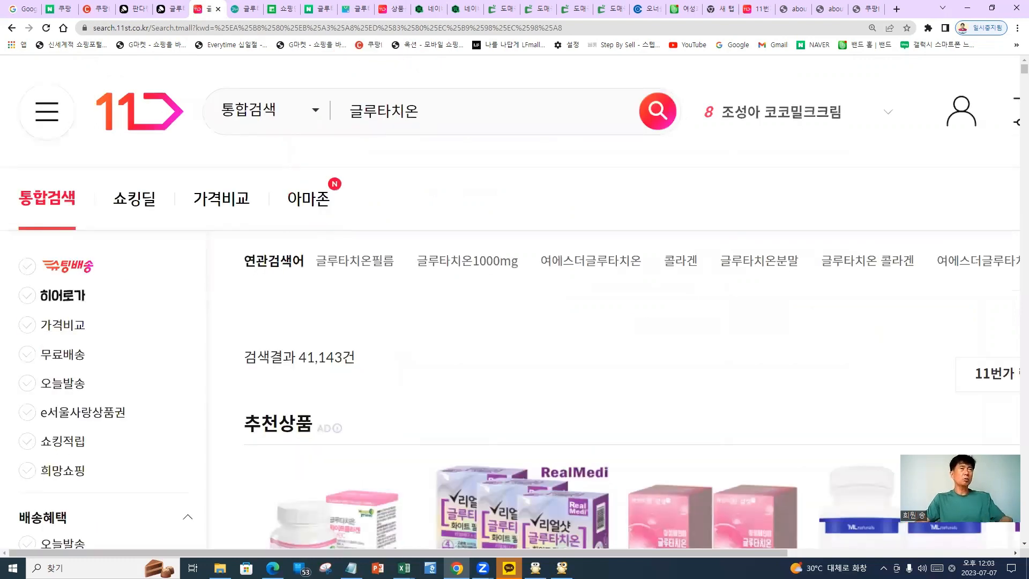
Mark the keyword plus the combined, 쇼킹딜, 아마존 and 가격비교 result views with circles and arrows
drag(466, 80, 403, 159)
mouse_move(184, 238)
mouse_down()
mouse_move(253, 224)
mouse_move(235, 236)
mouse_up()
mouse_move(37, 234)
mouse_down()
mouse_move(66, 221)
mouse_move(75, 161)
mouse_up()
drag(119, 224, 153, 239)
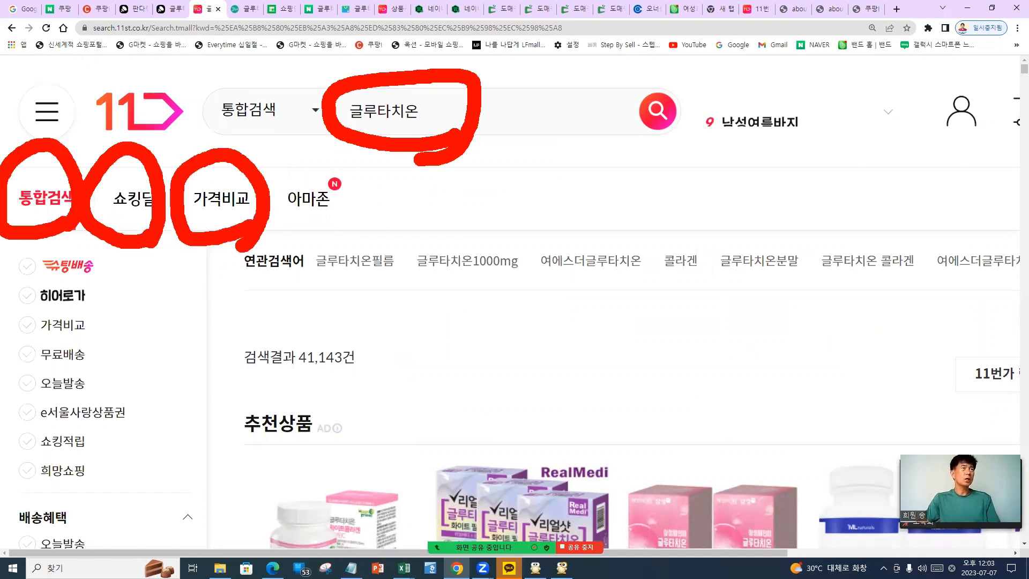
drag(313, 225, 351, 236)
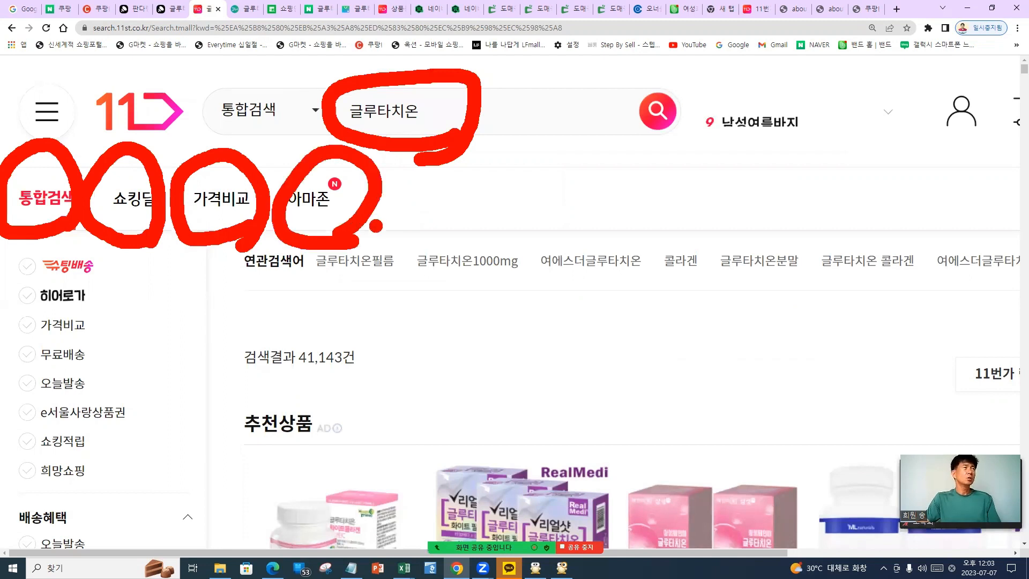
drag(129, 261, 155, 394)
drag(130, 263, 106, 312)
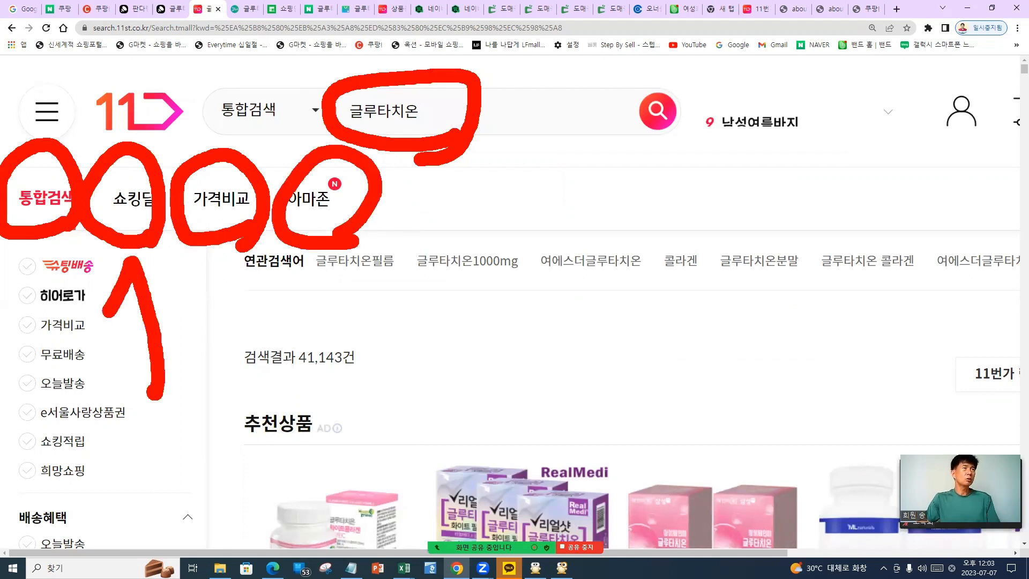
drag(139, 257, 174, 295)
drag(222, 252, 246, 370)
drag(225, 253, 198, 317)
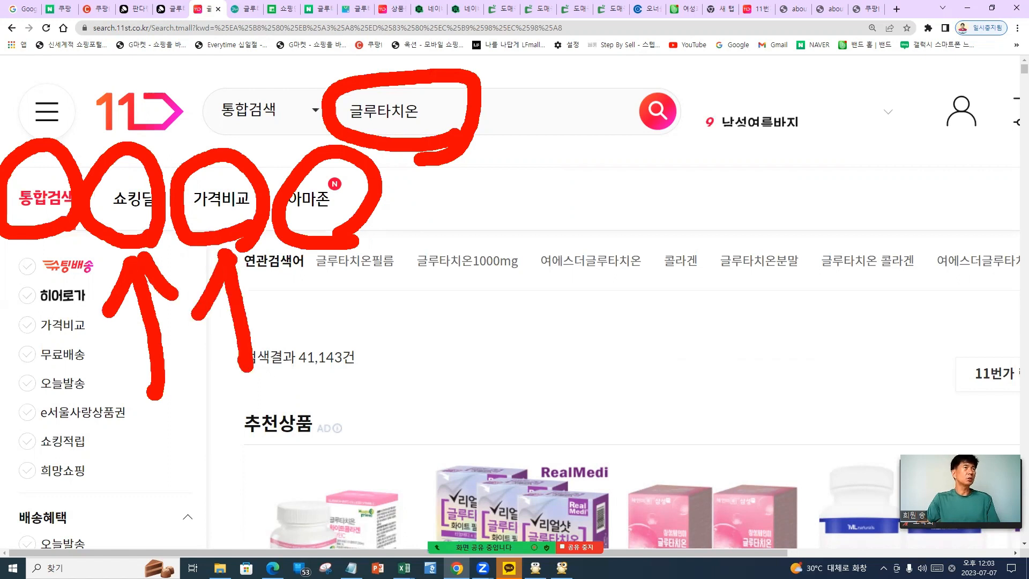
drag(227, 254, 354, 343)
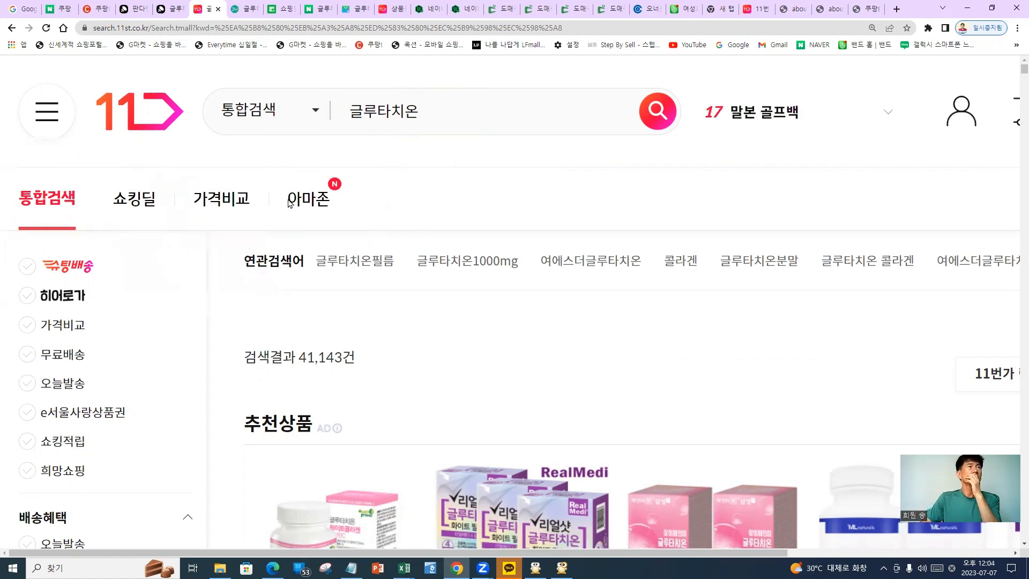
Switch the results to the 가격비교 view listing 2,909 products
click(221, 198)
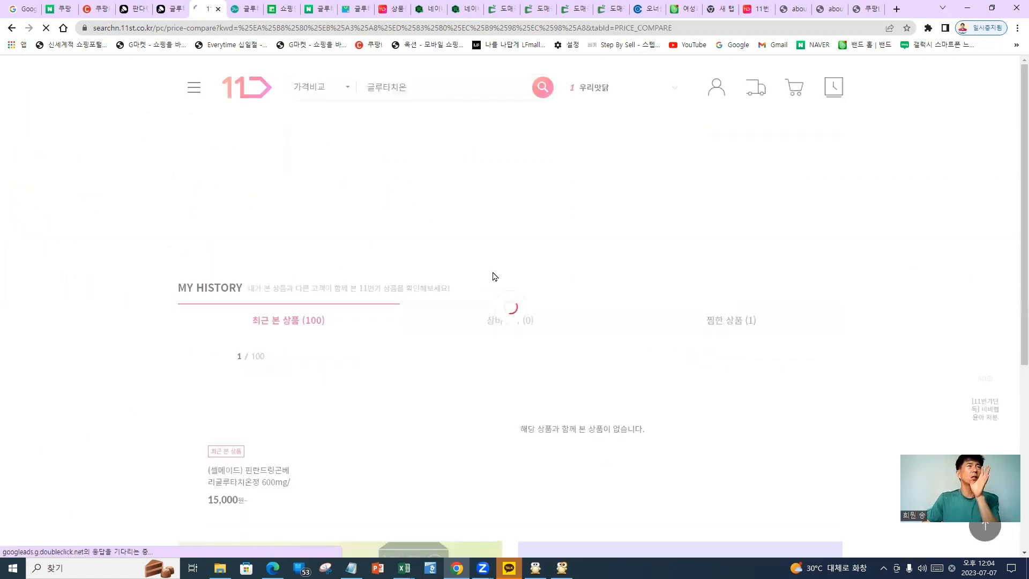
scroll(494, 289, down, 3)
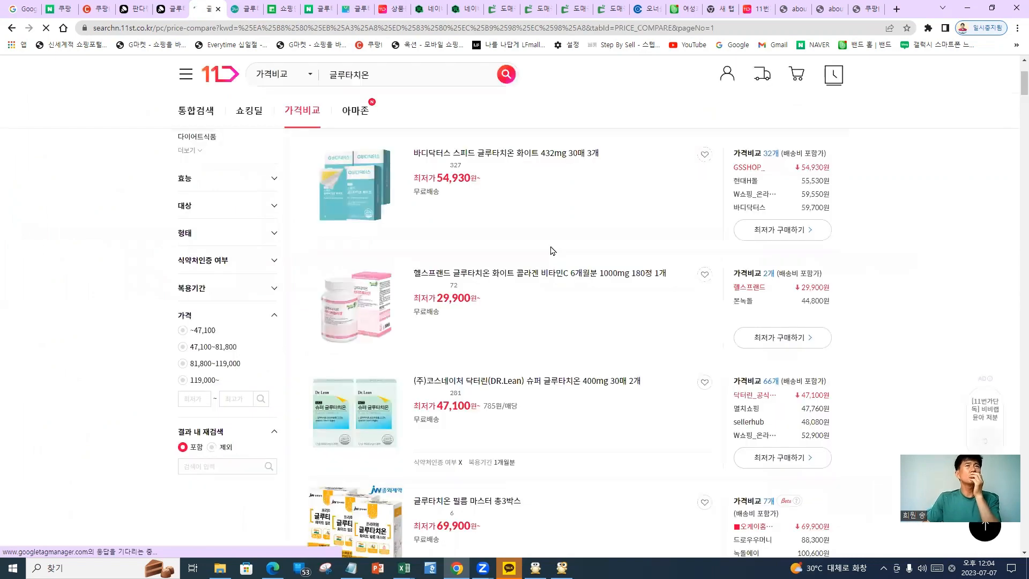
scroll(636, 279, up, 3)
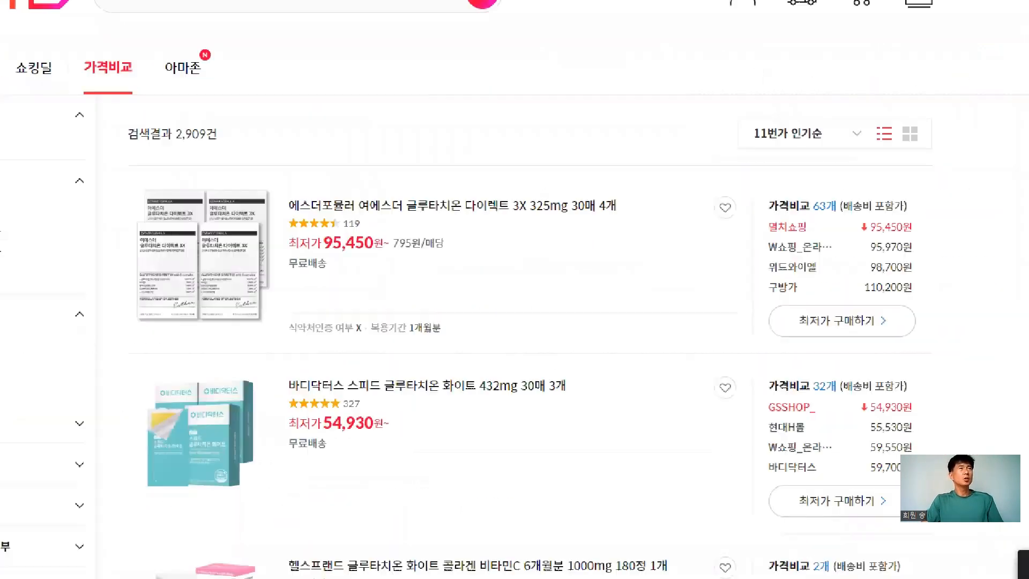
drag(253, 333, 323, 318)
click(878, 221)
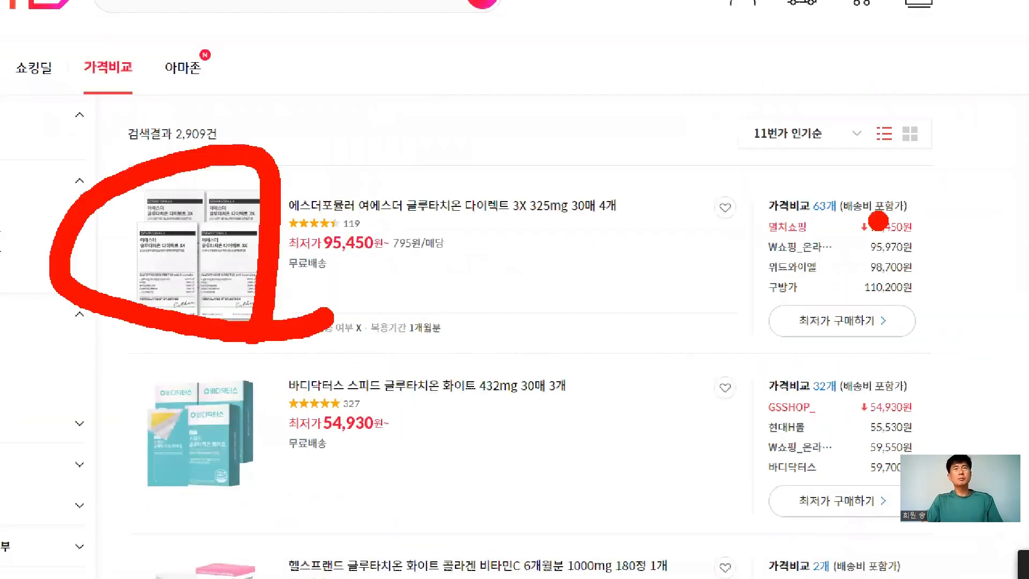
drag(878, 221, 865, 229)
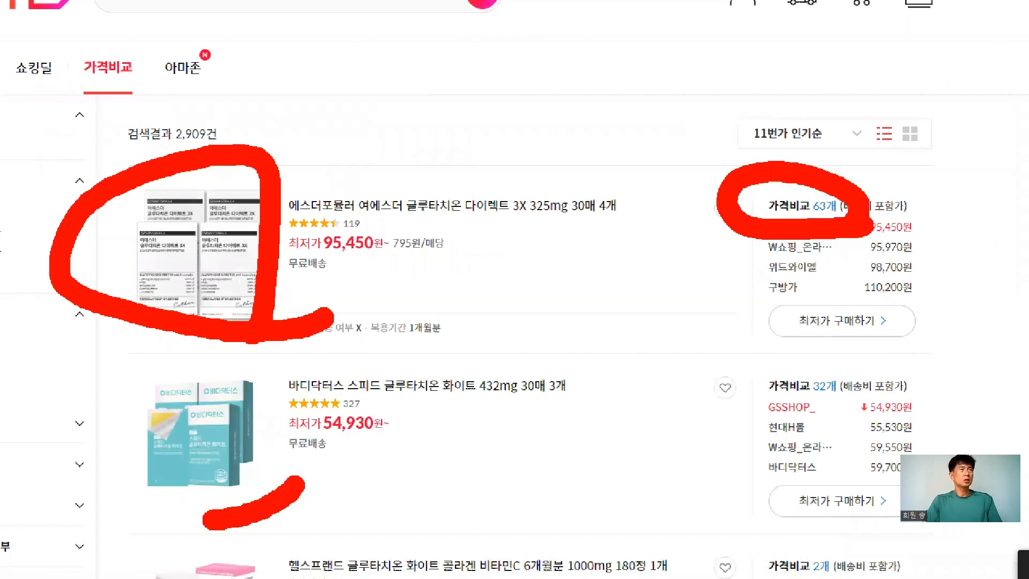
drag(322, 343, 295, 479)
mouse_move(802, 343)
mouse_down()
mouse_move(868, 409)
mouse_move(850, 431)
mouse_up()
drag(311, 264, 514, 262)
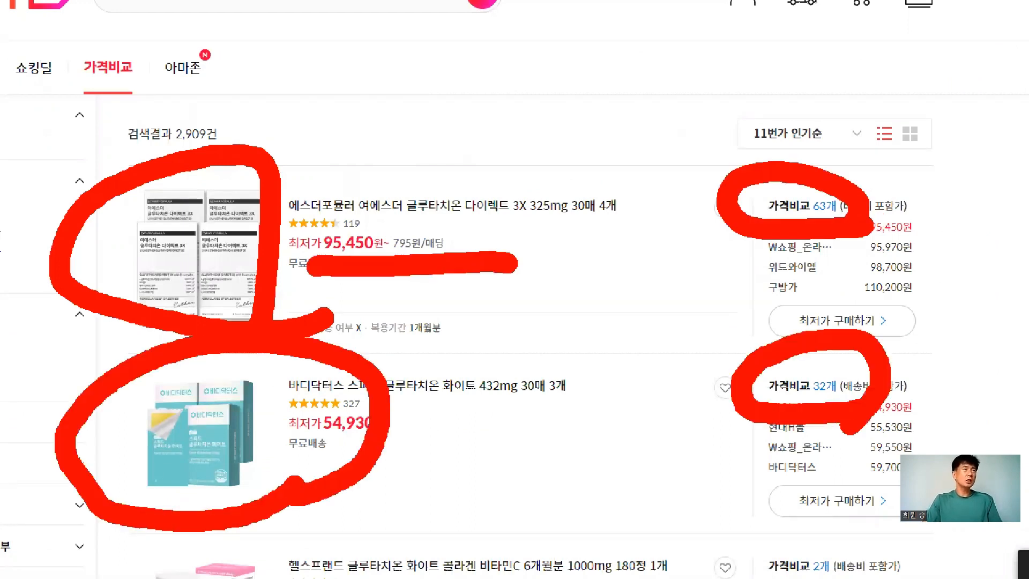
click(394, 457)
drag(395, 456, 664, 457)
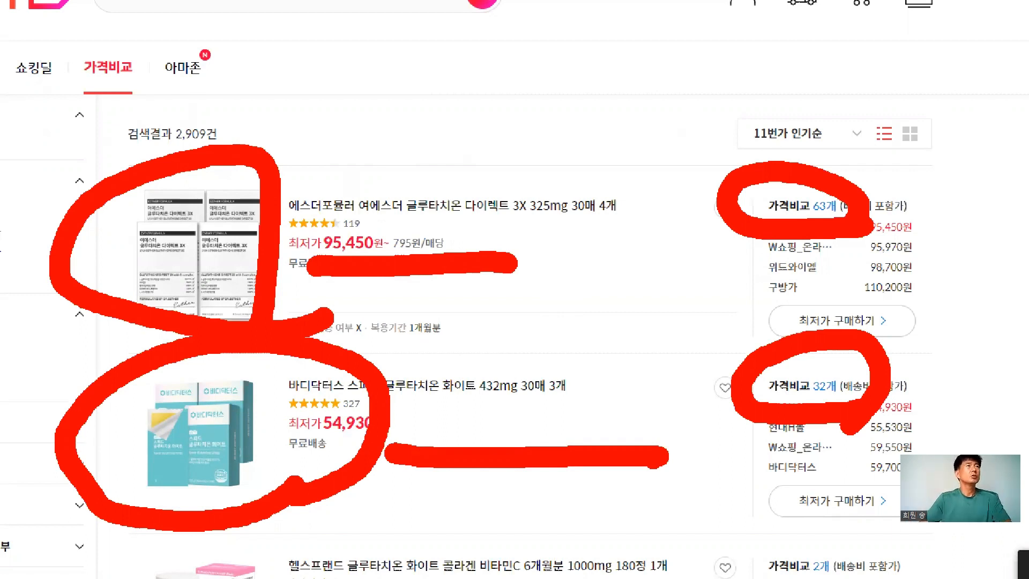
click(355, 408)
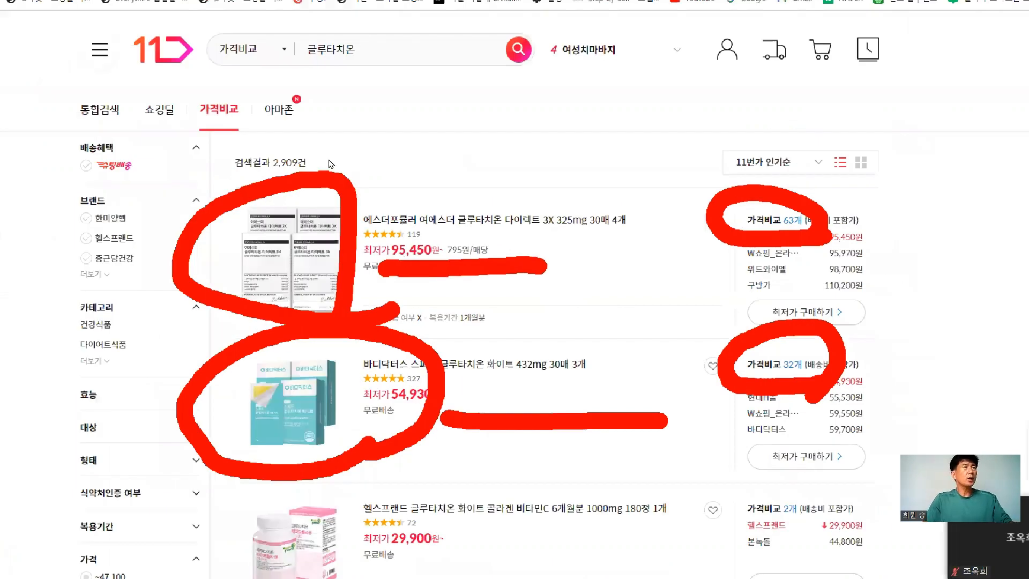
key(Escape)
key(ctrl+1)
drag(257, 236, 251, 239)
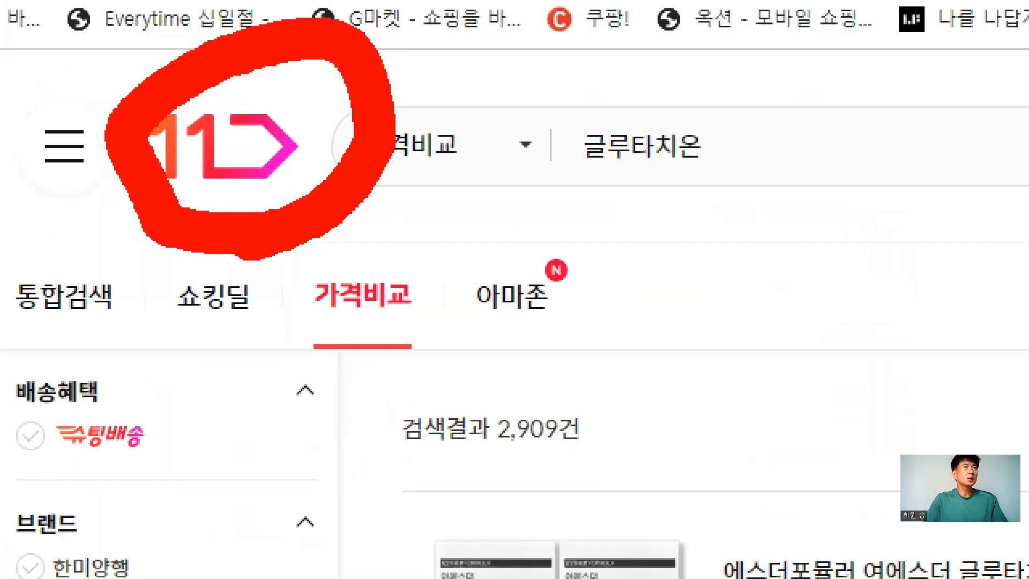
click(446, 378)
mouse_move(446, 379)
mouse_down()
mouse_move(443, 370)
mouse_move(434, 400)
mouse_move(471, 390)
mouse_up()
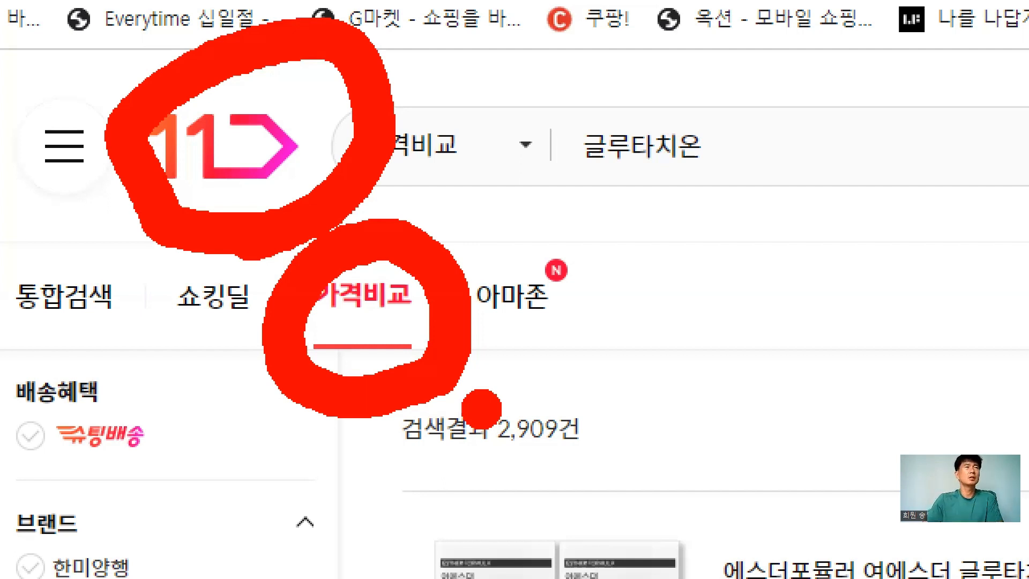
mouse_move(399, 134)
mouse_down()
mouse_move(772, 129)
mouse_move(565, 268)
mouse_move(621, 343)
mouse_move(660, 359)
mouse_up()
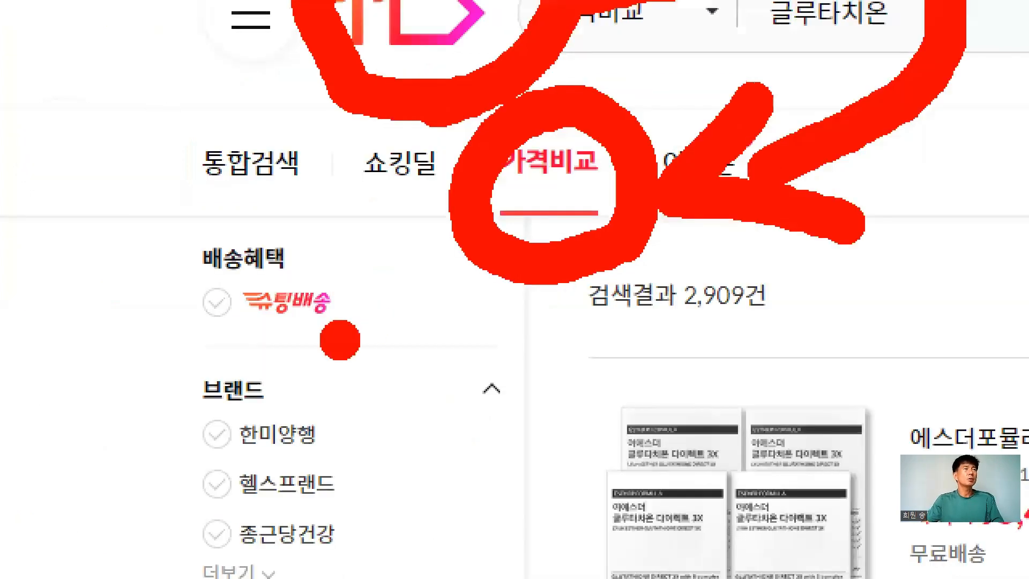
mouse_move(340, 340)
mouse_down()
mouse_move(172, 360)
mouse_move(279, 214)
mouse_move(348, 344)
mouse_up()
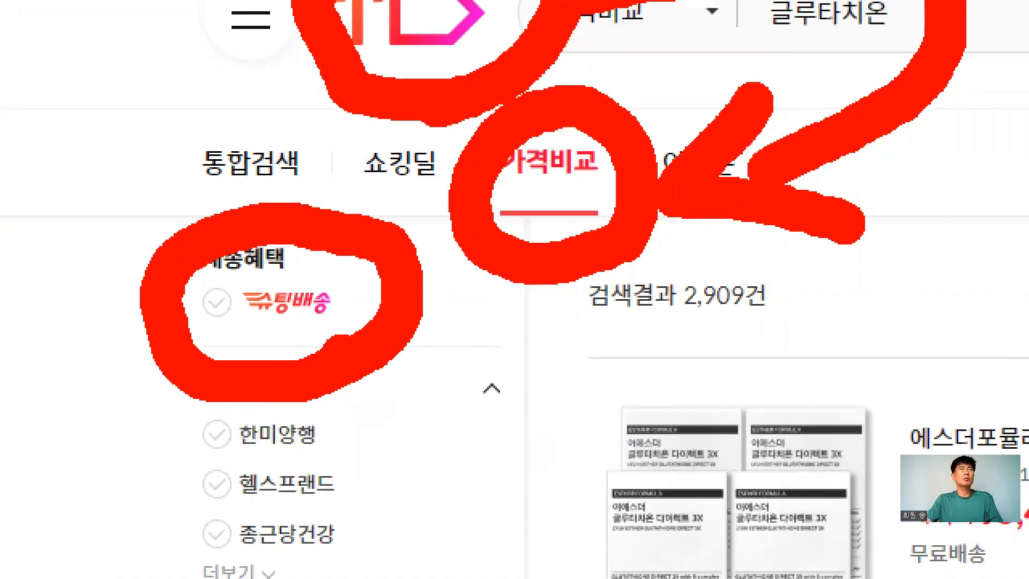
key(Escape)
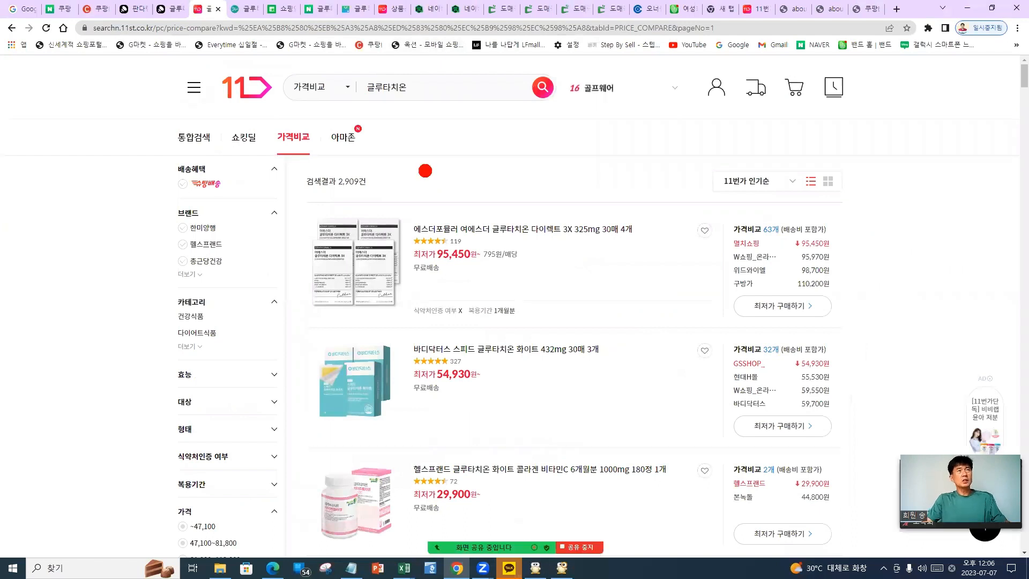
Mark up the top listing's seller prices (95,450원 to 110,200원), then go to the Seller Office 상품등록 page
mouse_move(746, 85)
mouse_down()
mouse_move(375, 46)
mouse_move(192, 122)
mouse_move(707, 185)
mouse_move(552, 97)
mouse_up()
drag(726, 248, 998, 238)
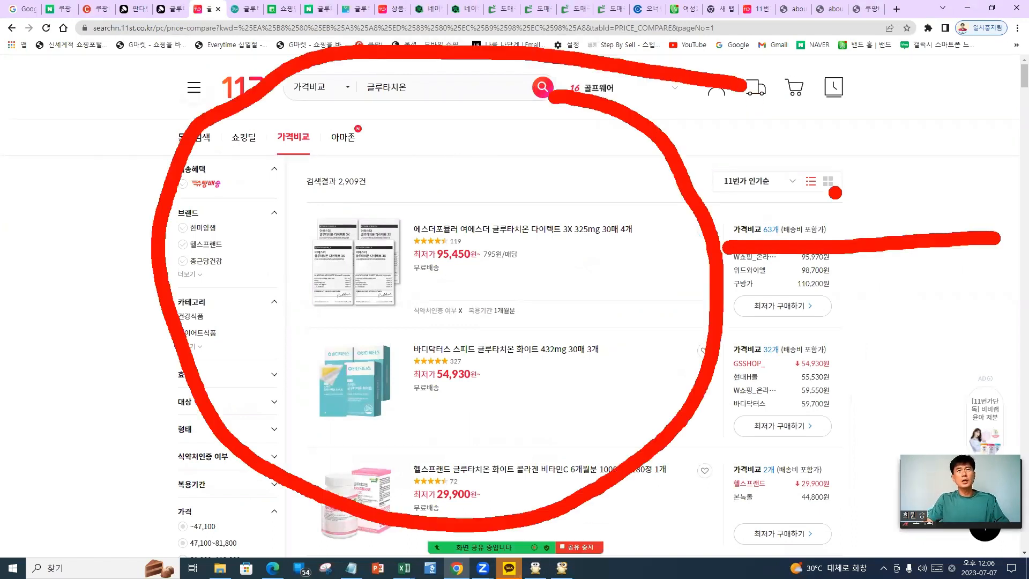
mouse_move(835, 193)
mouse_down()
mouse_move(767, 242)
mouse_move(843, 319)
mouse_up()
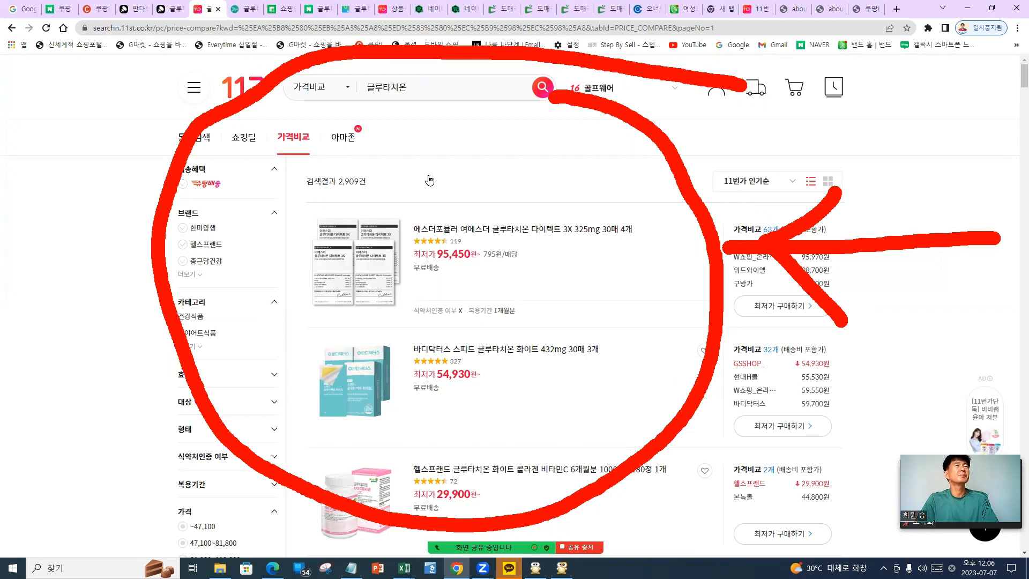
key(Escape)
mouse_move(251, 6)
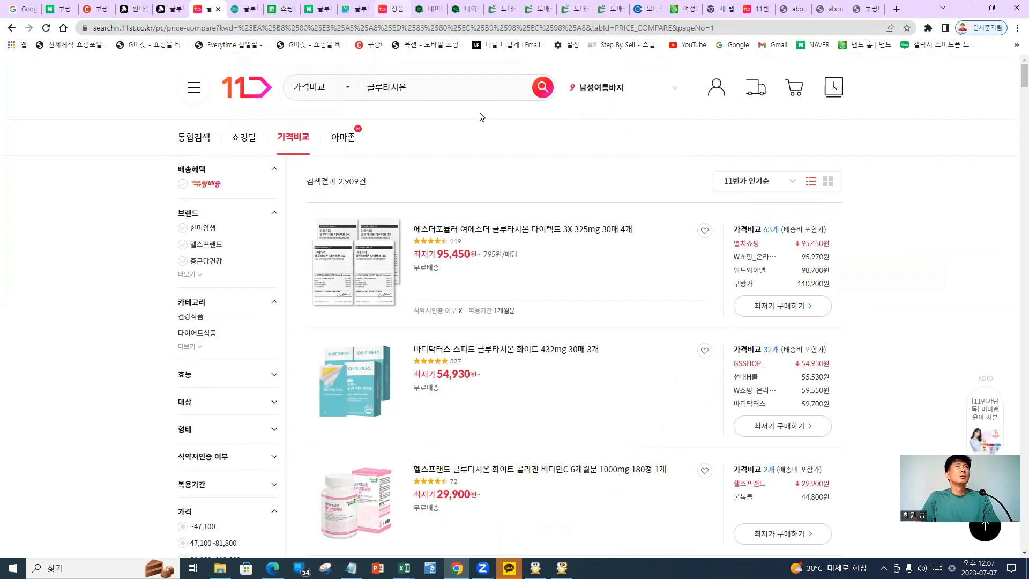
key(ctrl+Tab)
key(ctrl+Tab)
key(ctrl+Tab)
key(ctrl+Tab)
key(ctrl+Tab)
Upload 대표이미지_1병.jpg from Downloads > 상세페이지 > 핀란드링곤베리글루타치온정 as the main image
scroll(432, 321, down, 5)
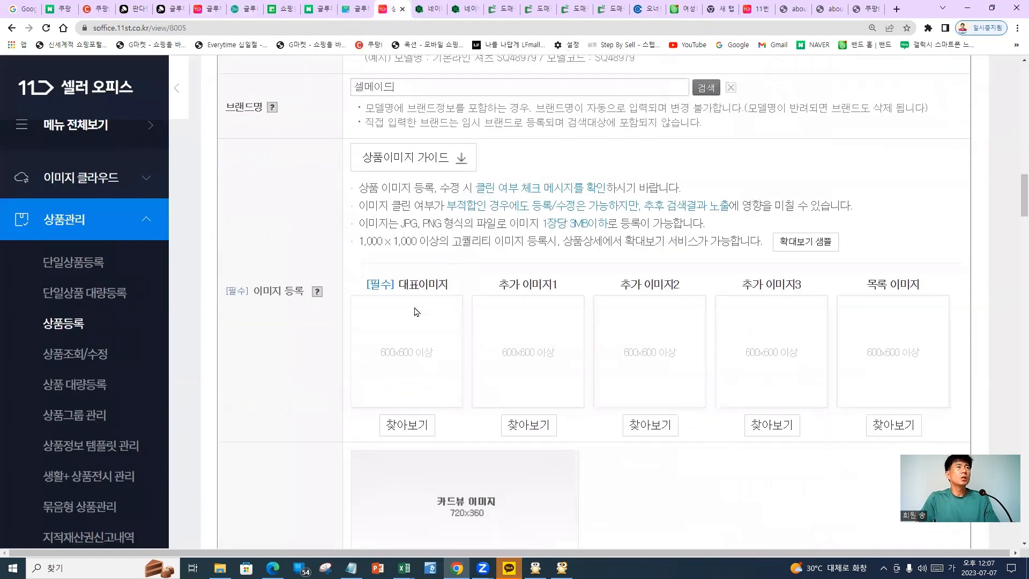
scroll(416, 311, down, 2)
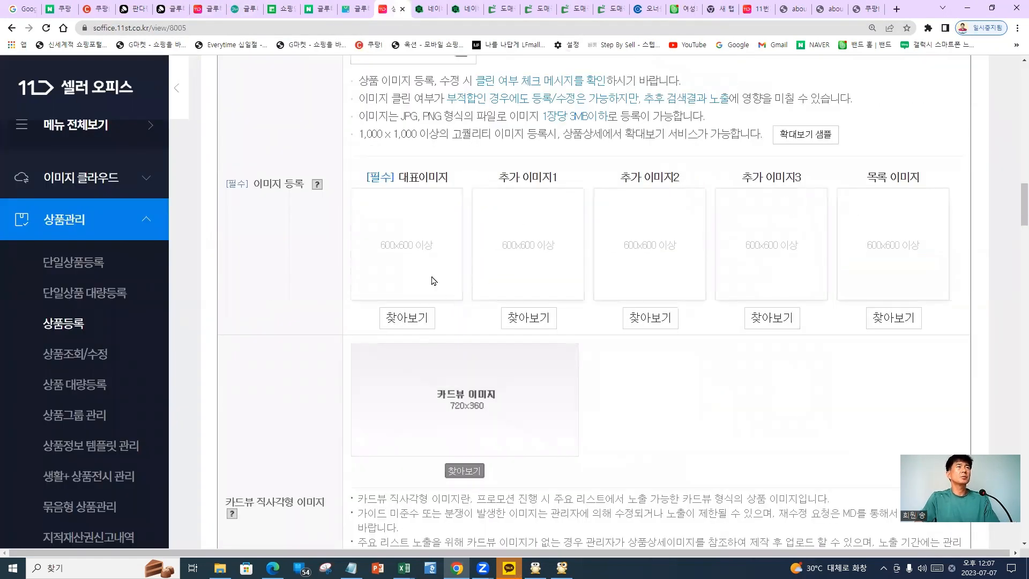
click(482, 267)
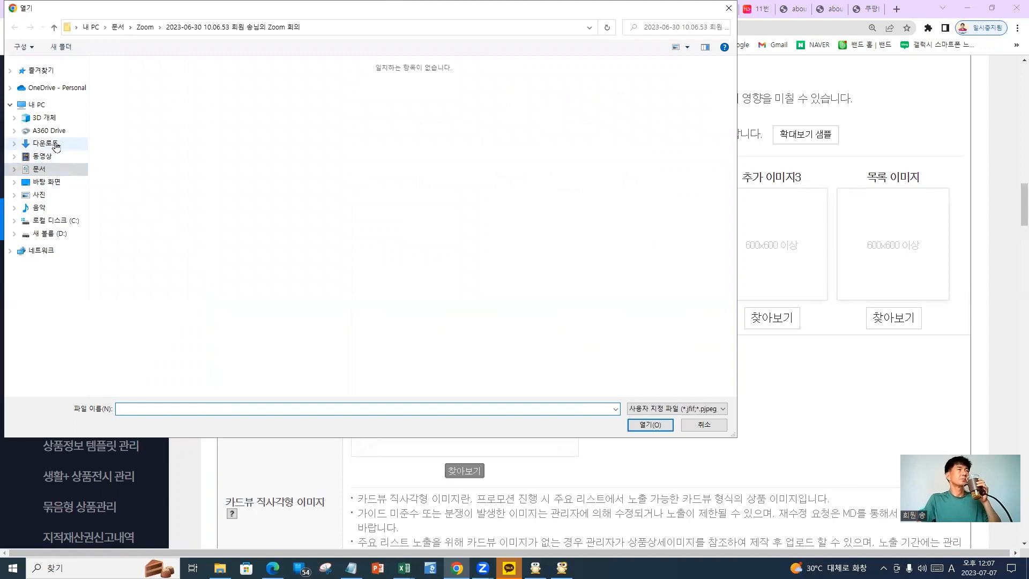
click(53, 144)
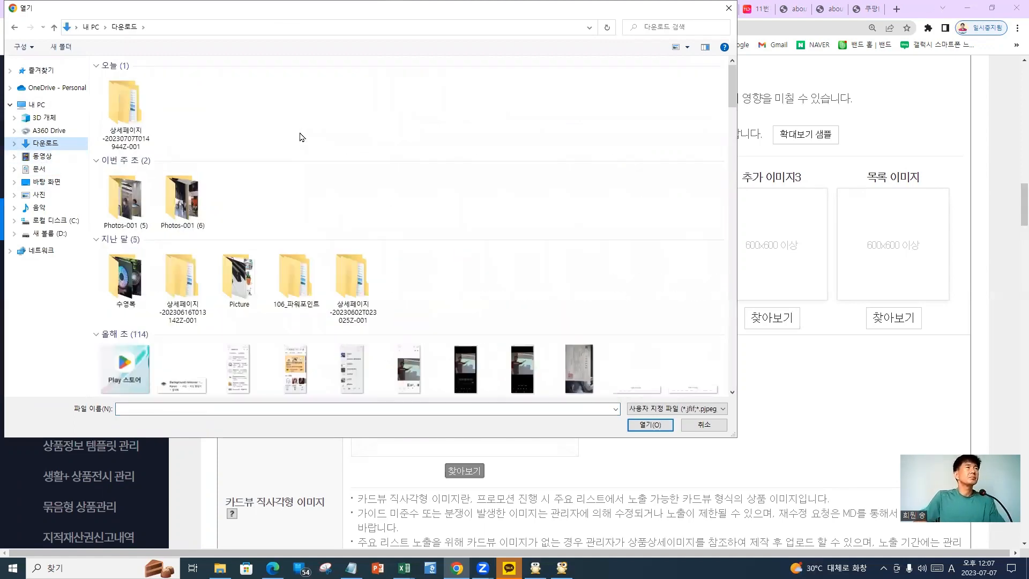
double_click(135, 120)
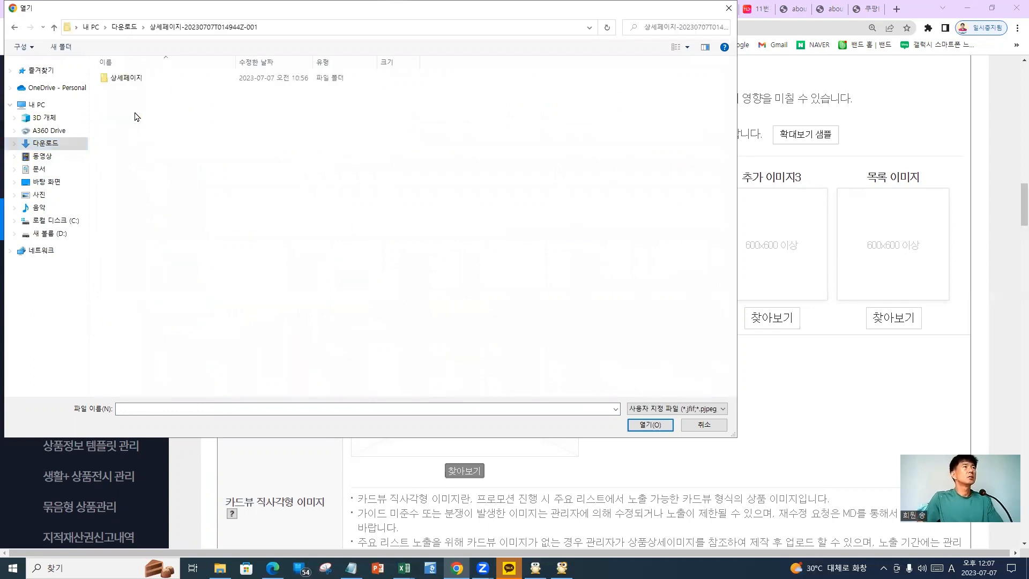
double_click(128, 80)
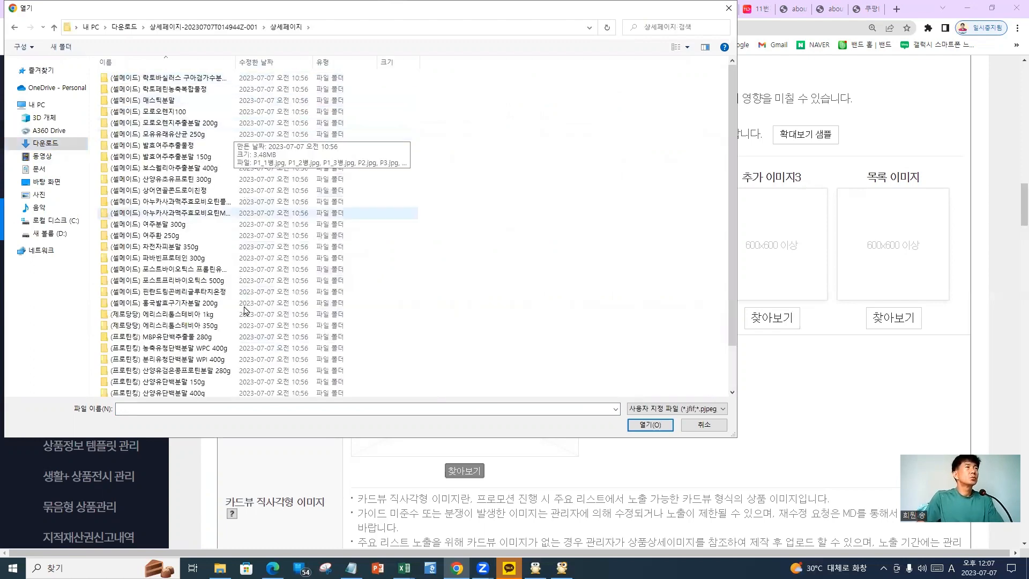
click(185, 295)
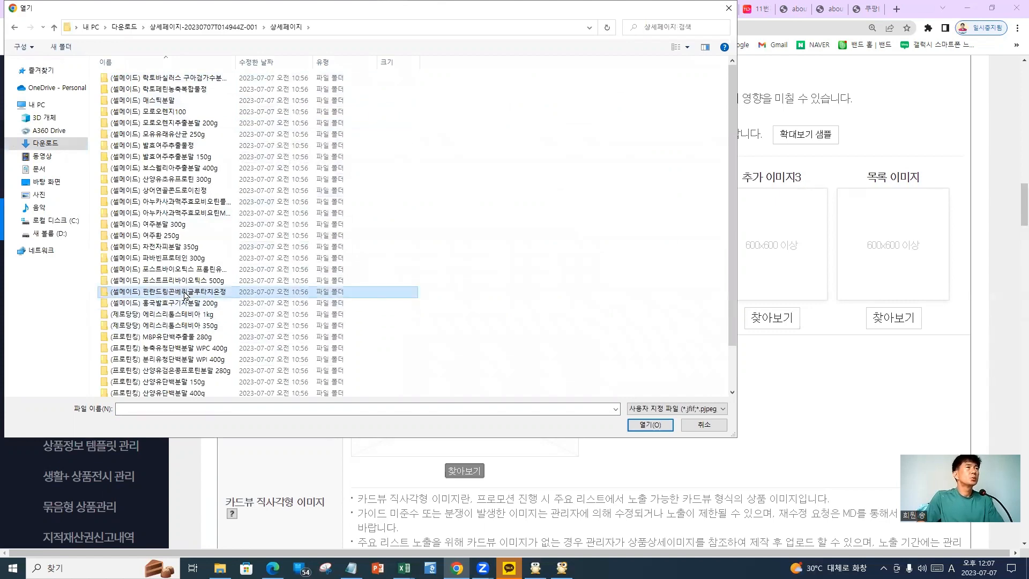
double_click(185, 296)
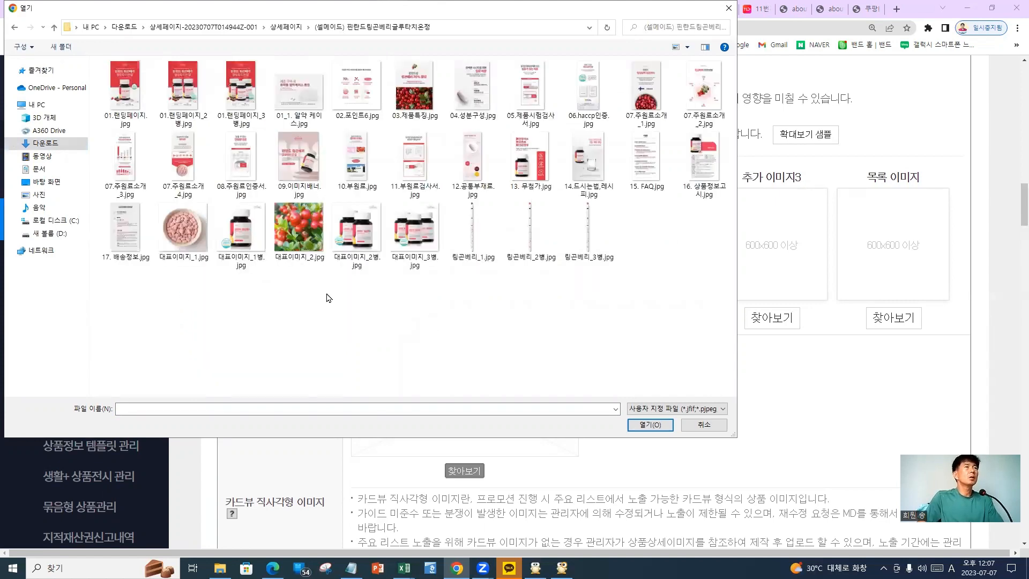
double_click(242, 236)
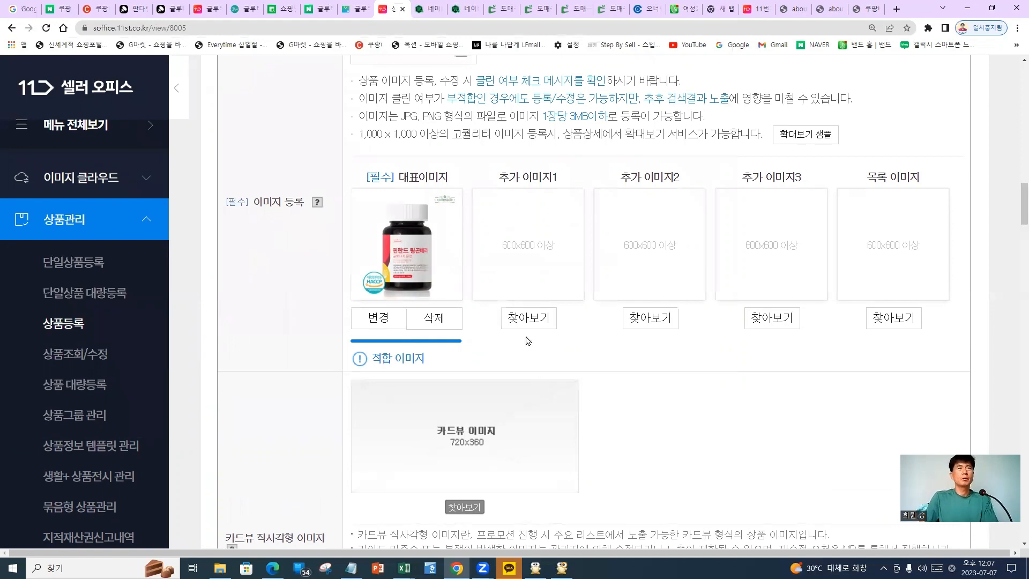
Upload the lingonberry photo 대표이미지_2.jpg as 추가 이미지1
click(534, 312)
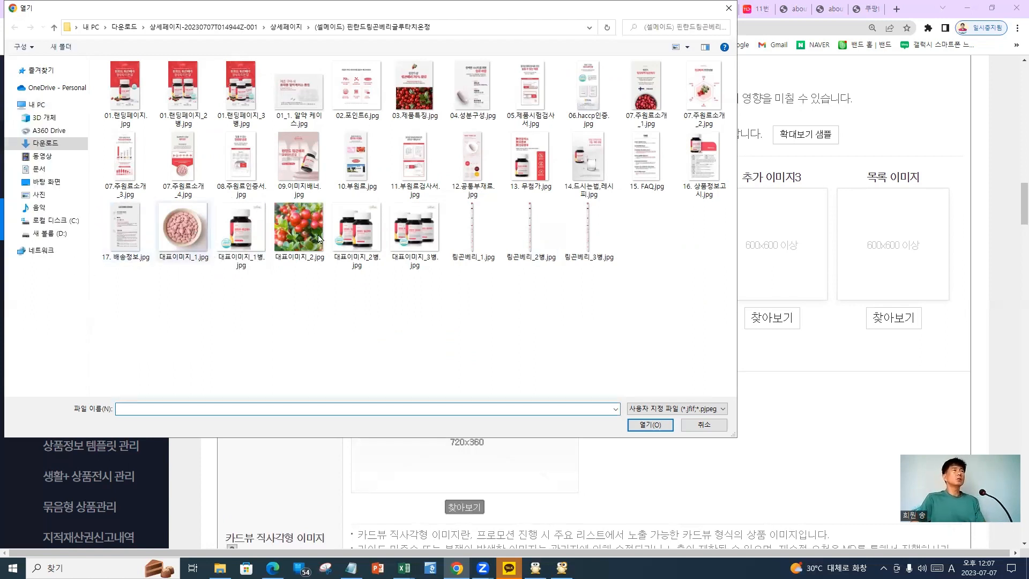
click(298, 230)
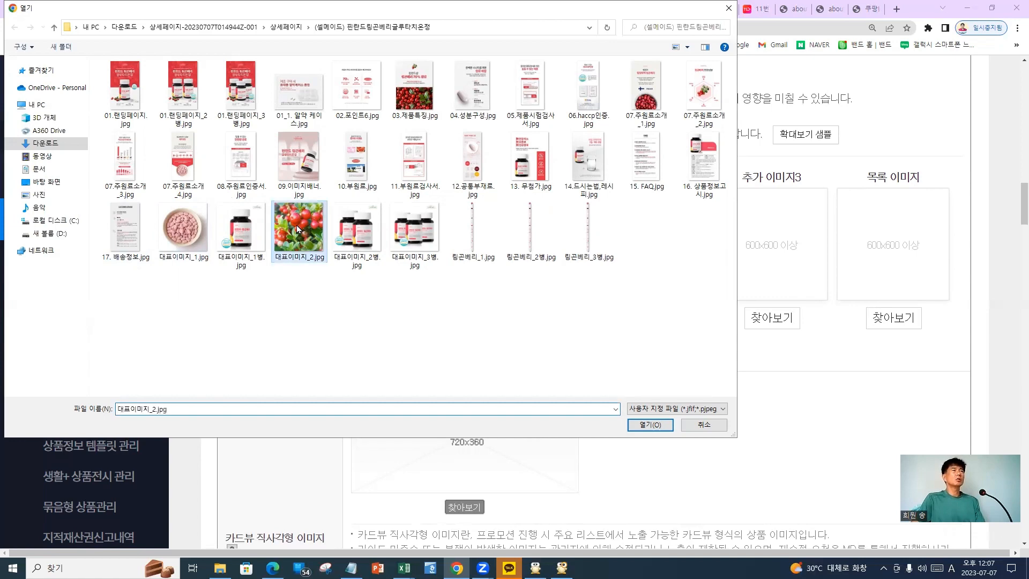
double_click(298, 229)
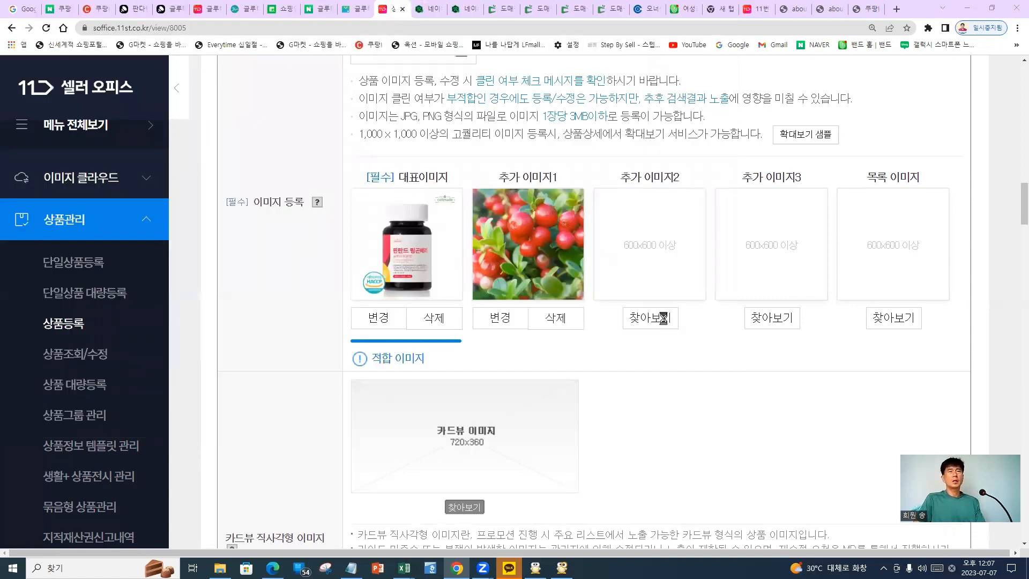
Upload the pink tablet photo 대표이미지_1.jpg as 추가 이미지2
click(373, 287)
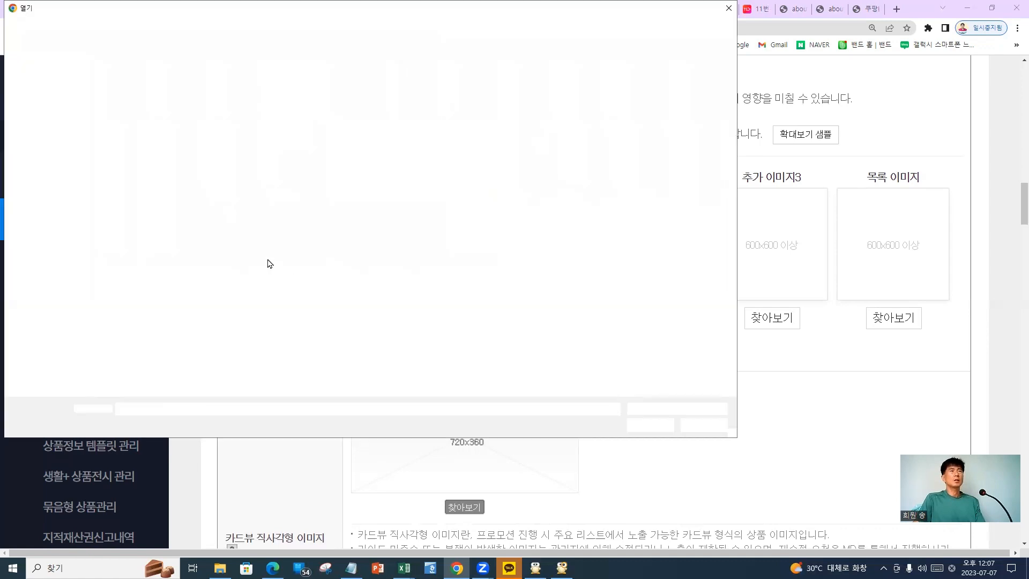
double_click(177, 236)
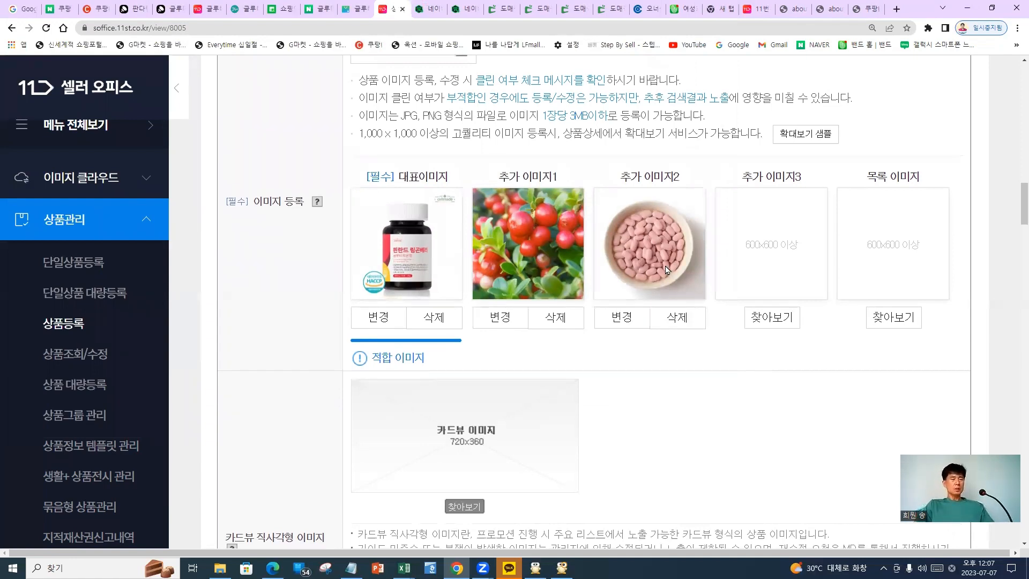
scroll(671, 245, down, 2)
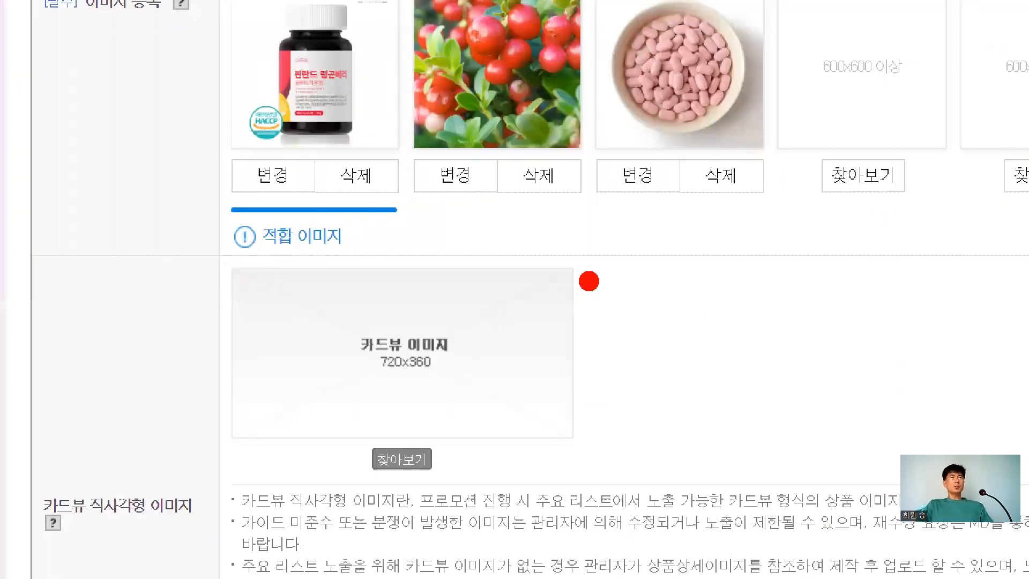
drag(274, 161, 354, 140)
drag(517, 182, 593, 178)
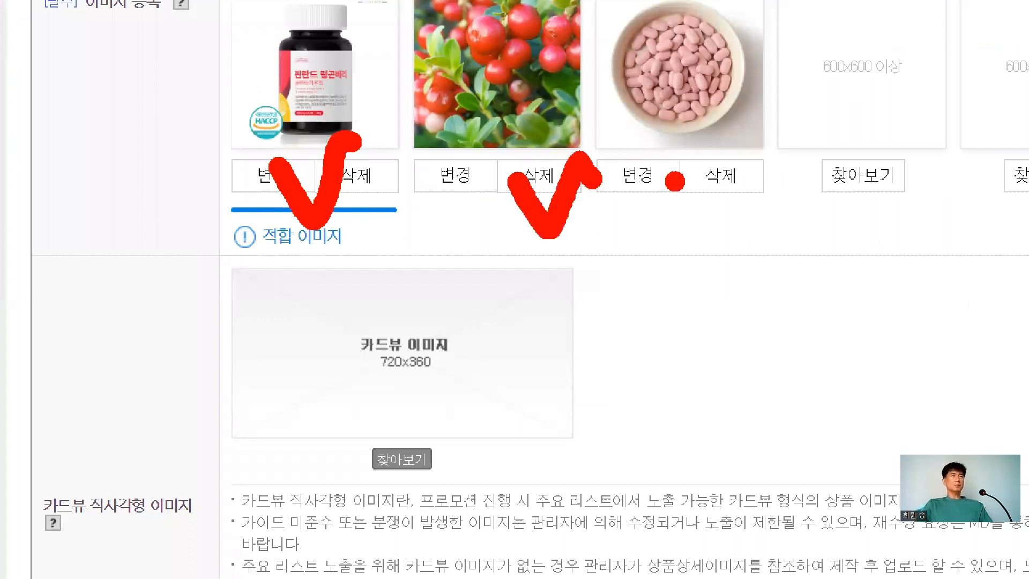
drag(674, 181, 751, 181)
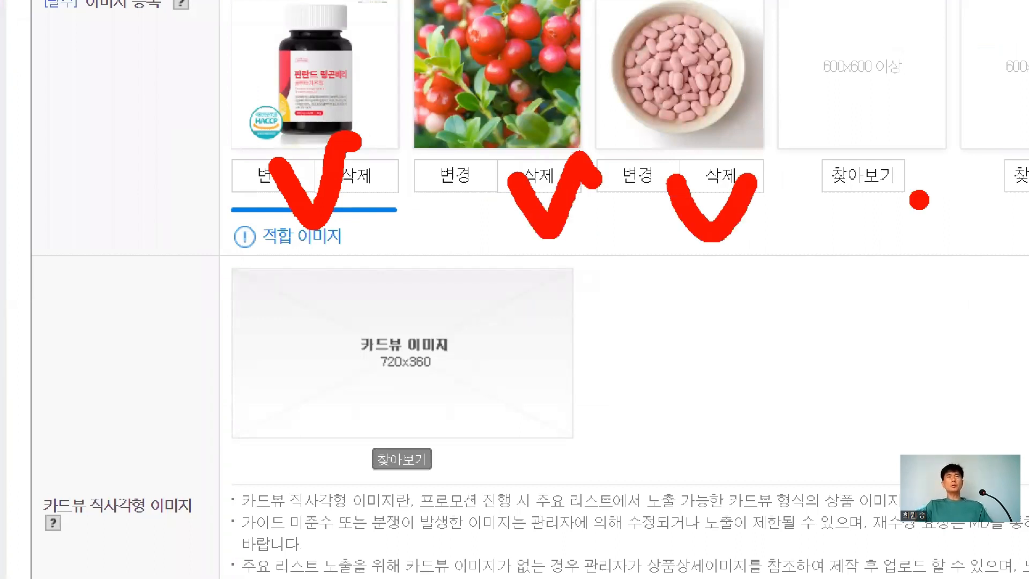
drag(857, 170, 914, 164)
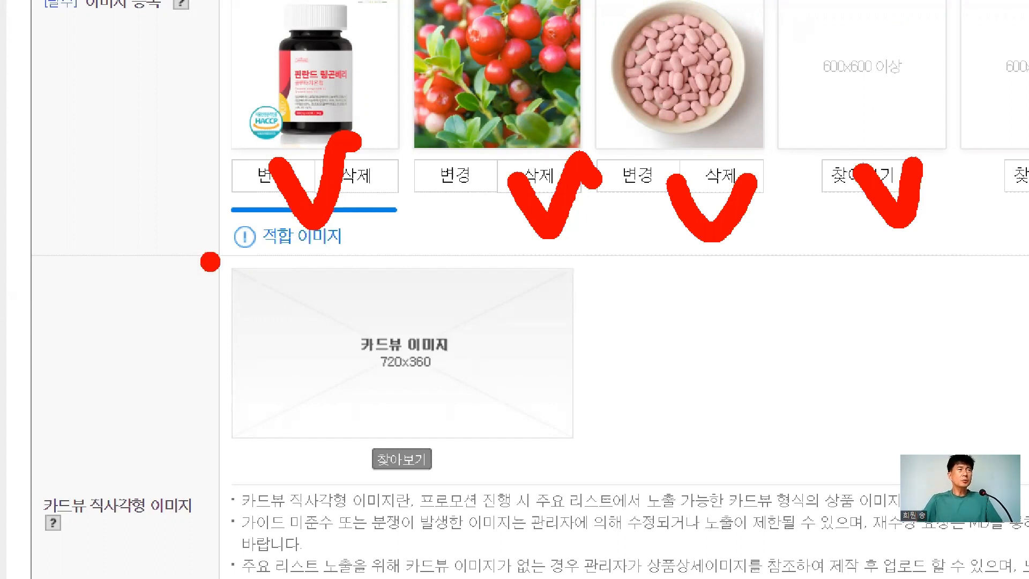
drag(225, 261, 569, 440)
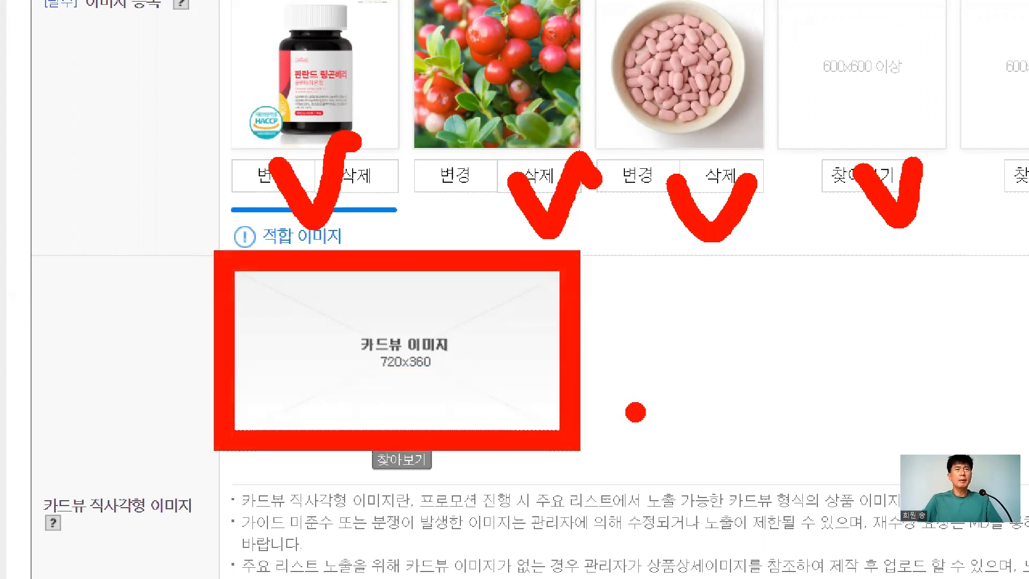
drag(589, 356, 857, 372)
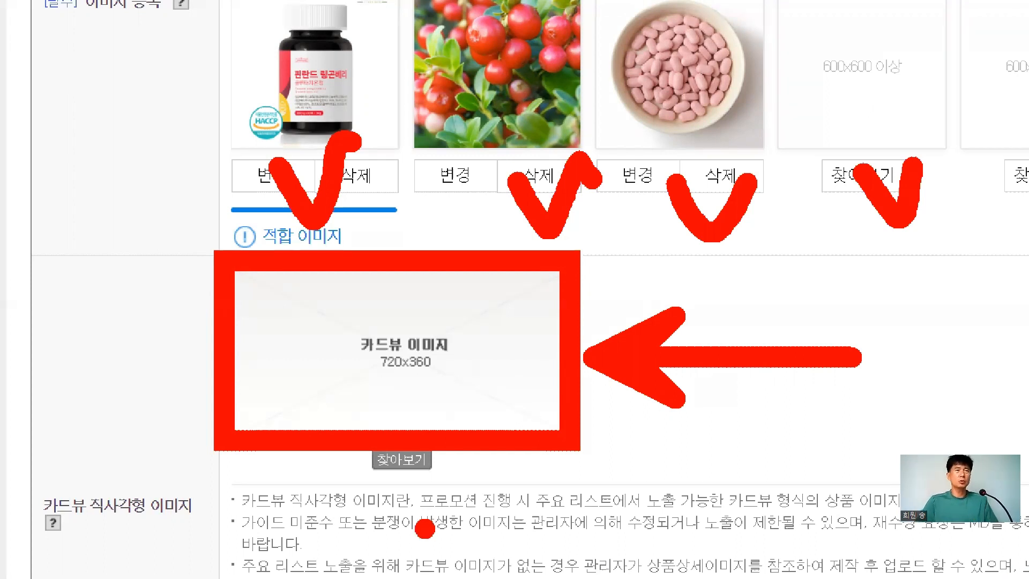
drag(424, 529, 866, 530)
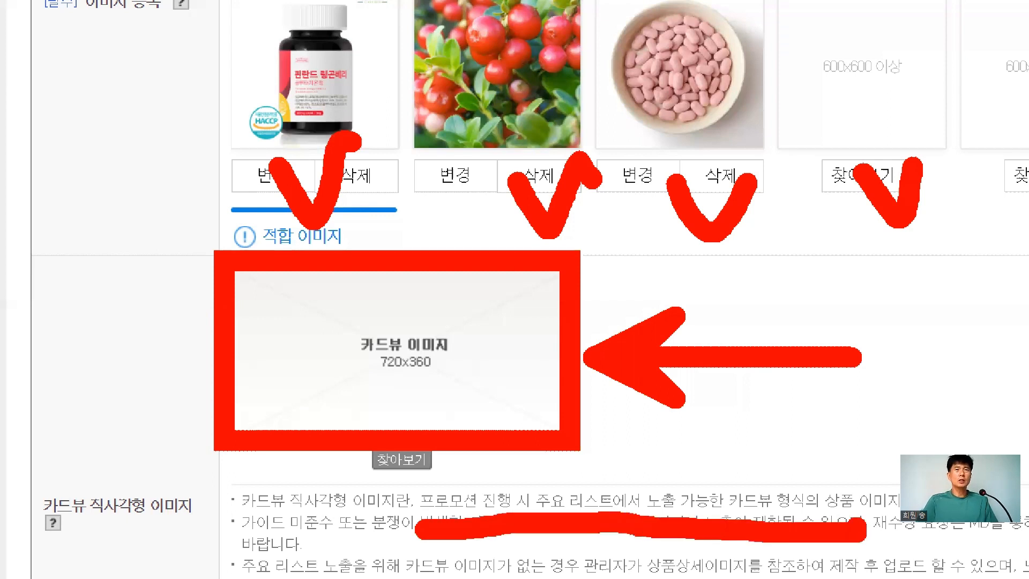
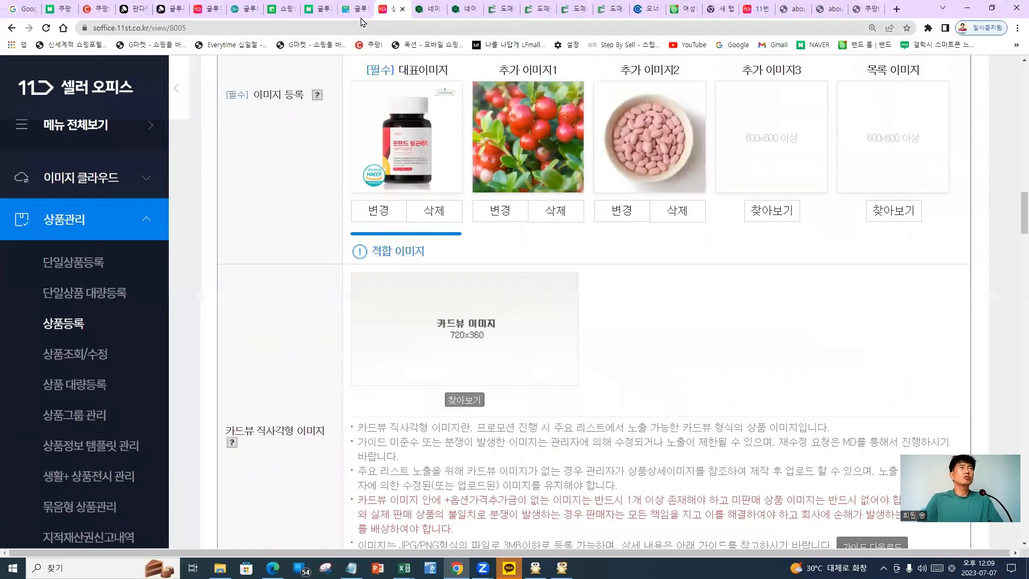
Switch to the Naver Shopping search results for 글루타치온
click(355, 4)
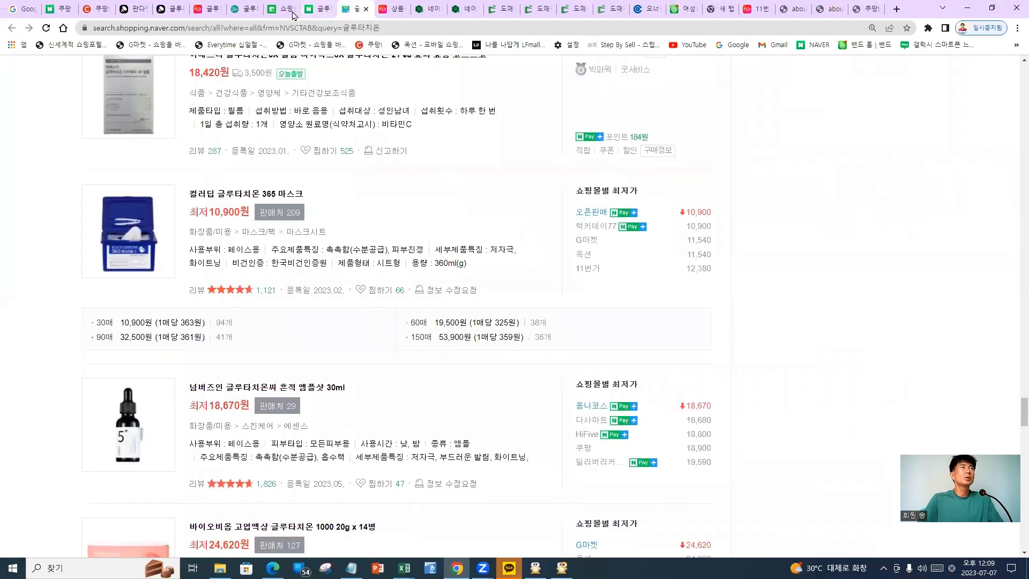
Show 11st's 글루타치온 price-comparison results (2,909 items) and pen-mark the 쇼킹딜 and 가격비교 tabs
click(199, 9)
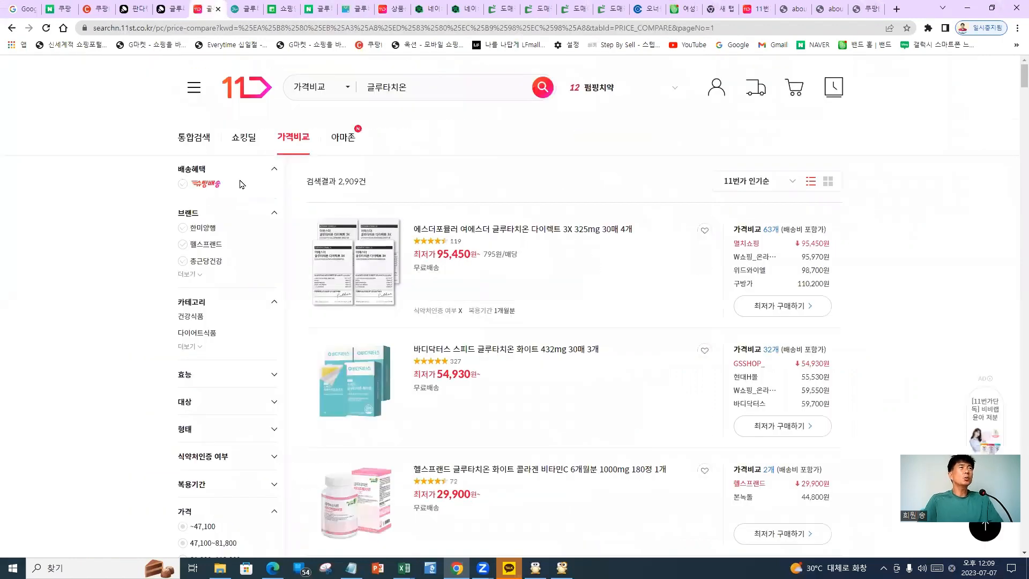
mouse_move(246, 118)
mouse_down()
mouse_move(217, 133)
mouse_move(256, 157)
mouse_up()
mouse_move(321, 211)
mouse_down()
mouse_move(305, 59)
mouse_move(271, 67)
mouse_up()
mouse_move(523, 72)
mouse_down()
mouse_move(486, 67)
mouse_move(335, 161)
mouse_move(461, 236)
mouse_move(536, 72)
mouse_move(531, 59)
mouse_up()
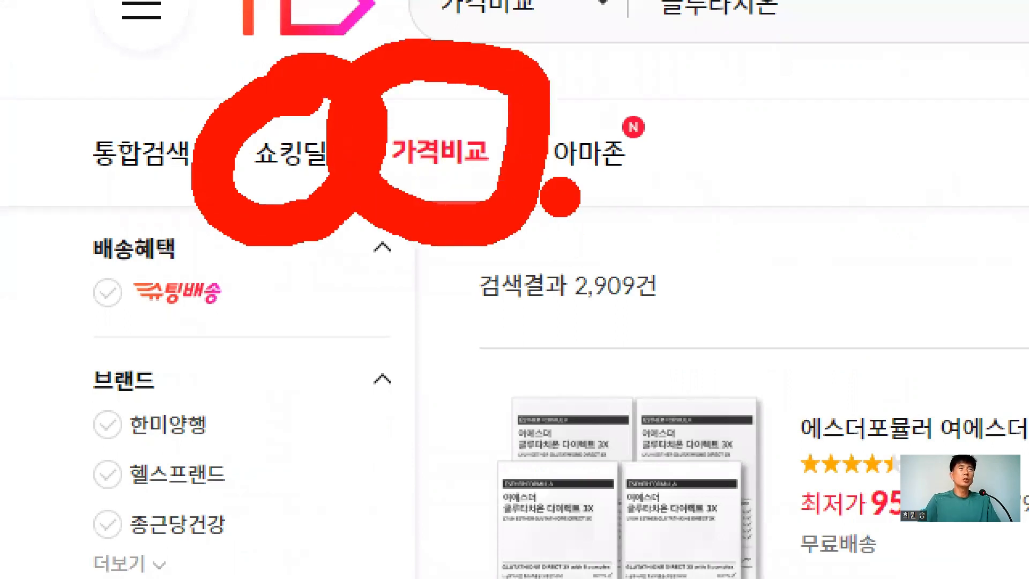
drag(557, 199, 809, 351)
drag(536, 223, 603, 338)
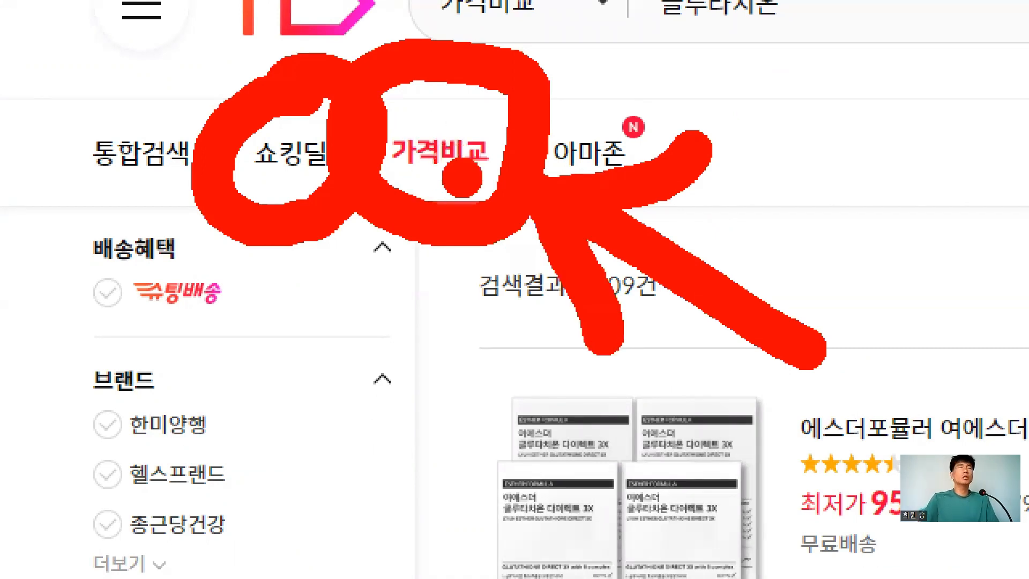
drag(289, 252, 389, 576)
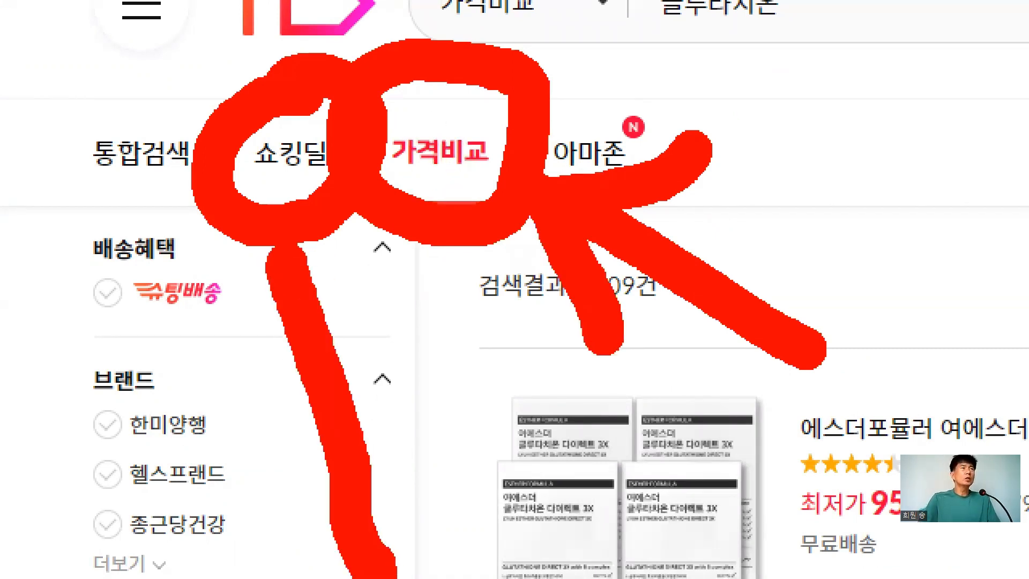
mouse_move(287, 249)
mouse_down()
mouse_move(211, 397)
mouse_move(303, 250)
mouse_move(445, 358)
mouse_up()
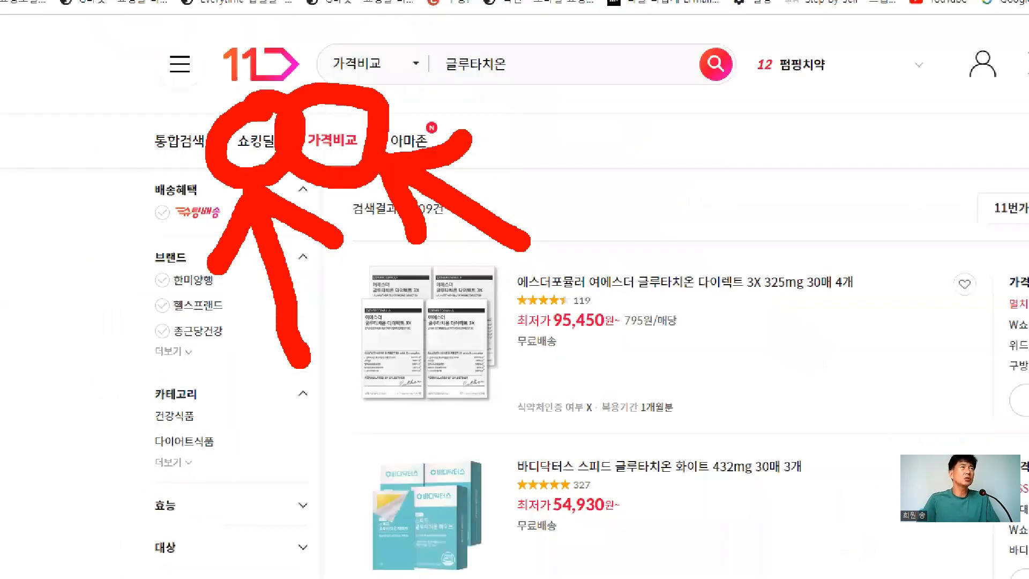
Filter the 글루타치온 results to 쇼킹딜 deals and browse the listings
click(256, 141)
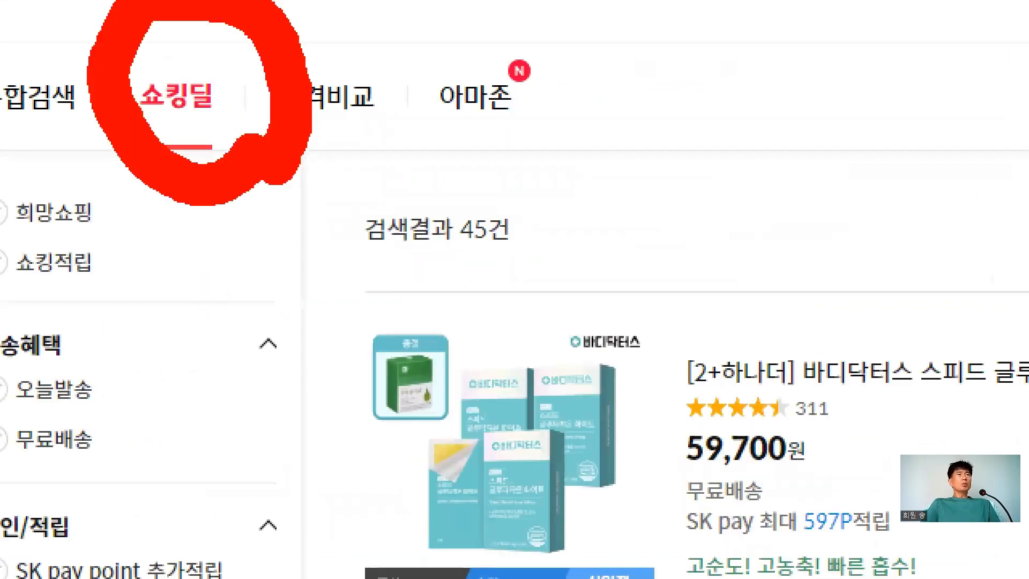
scroll(500, 565, down, 5)
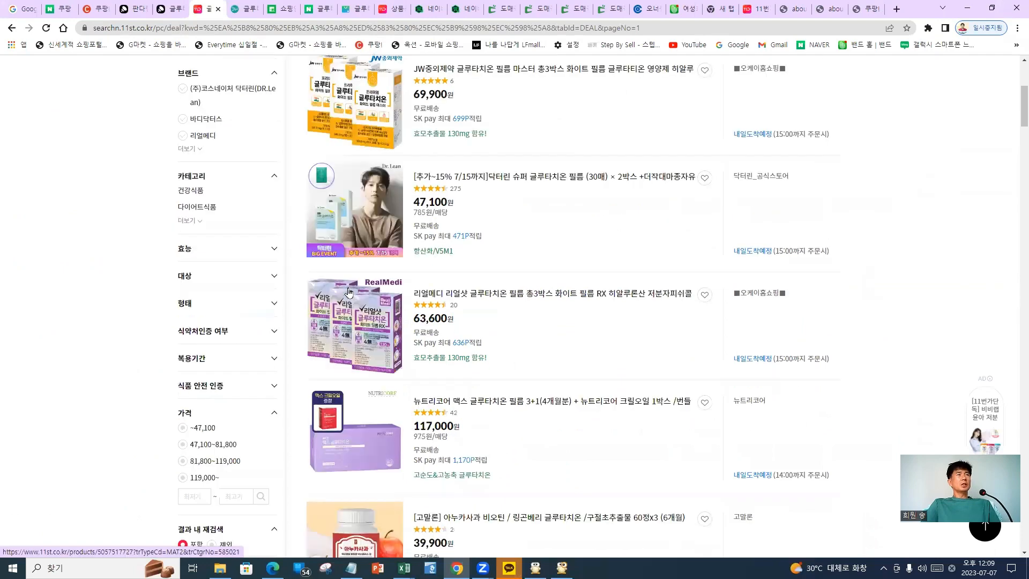
scroll(349, 292, down, 6)
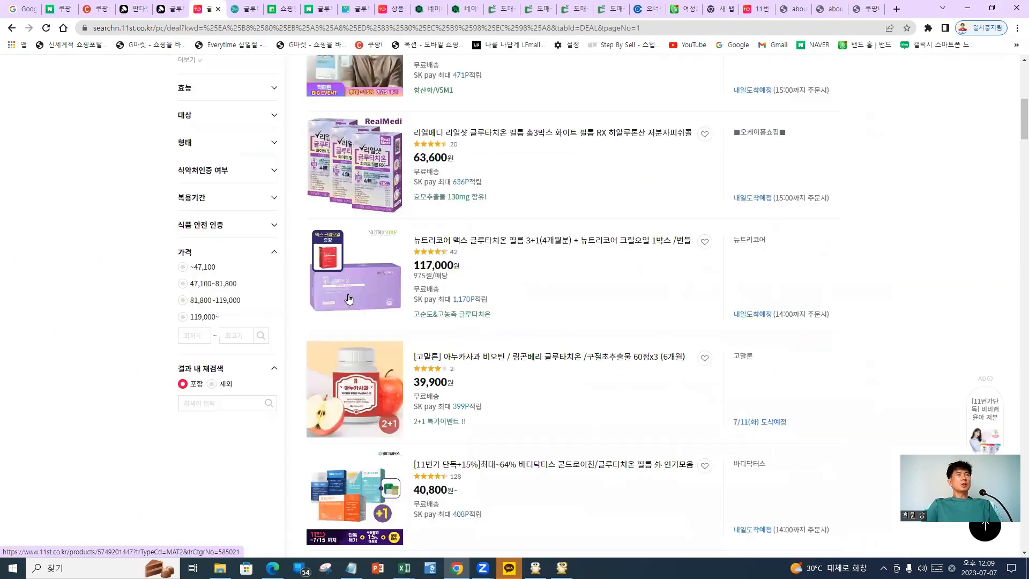
scroll(429, 258, up, 10)
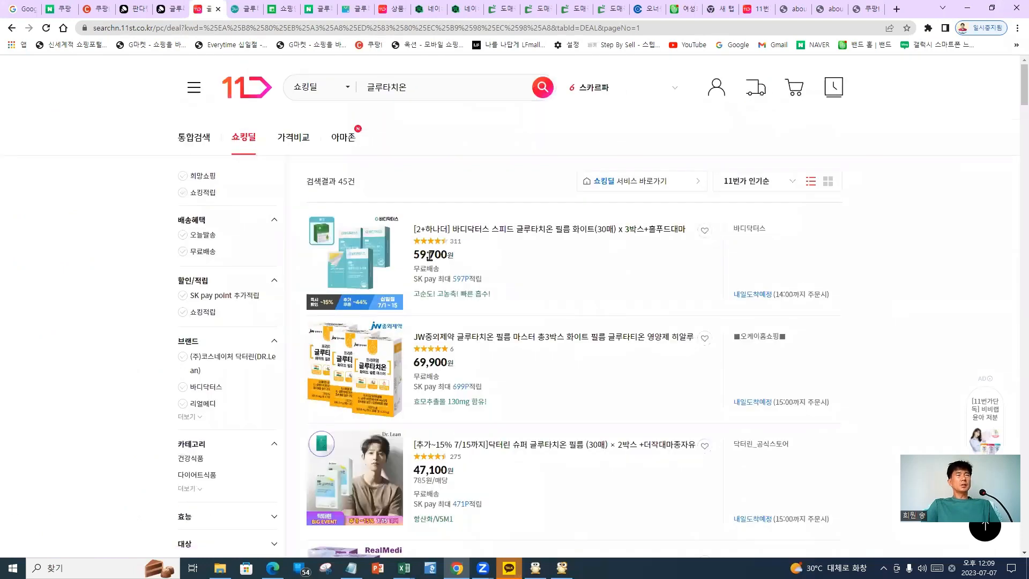
scroll(429, 257, down, 5)
scroll(430, 271, down, 11)
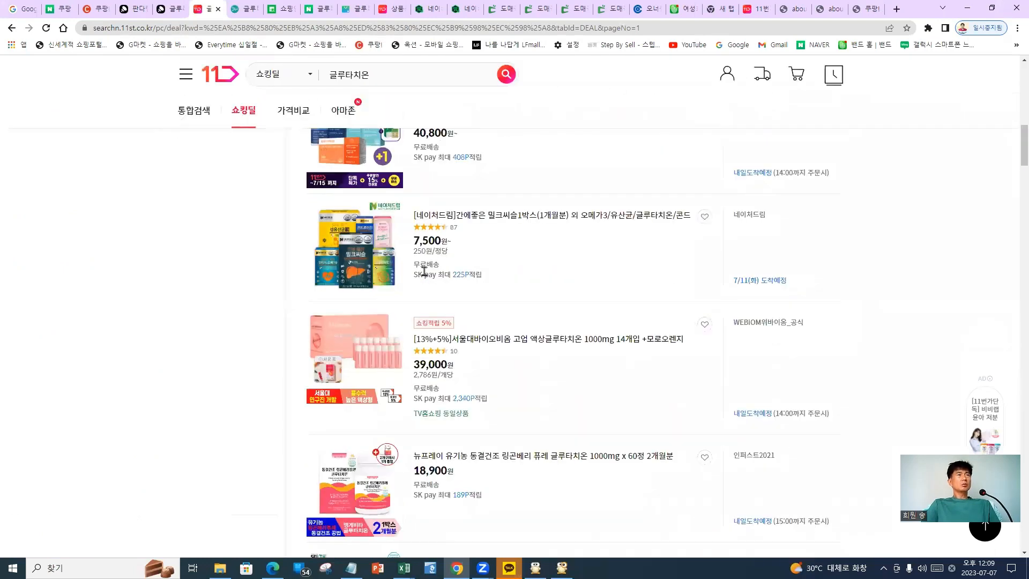
scroll(425, 276, down, 3)
scroll(354, 320, up, 3)
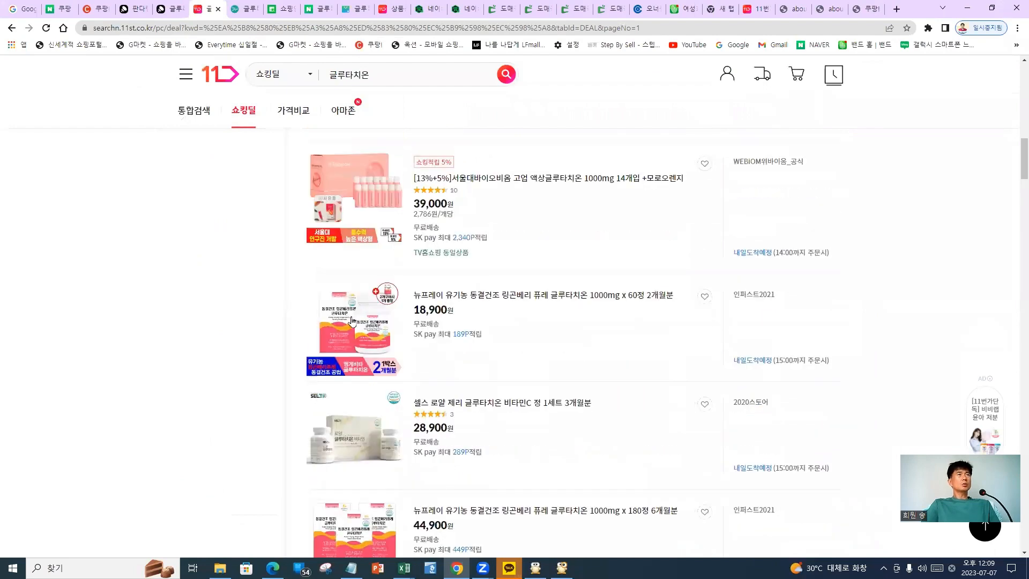
Open the 뉴프레이 lingonberry glutathione product page and scroll through its details
click(353, 320)
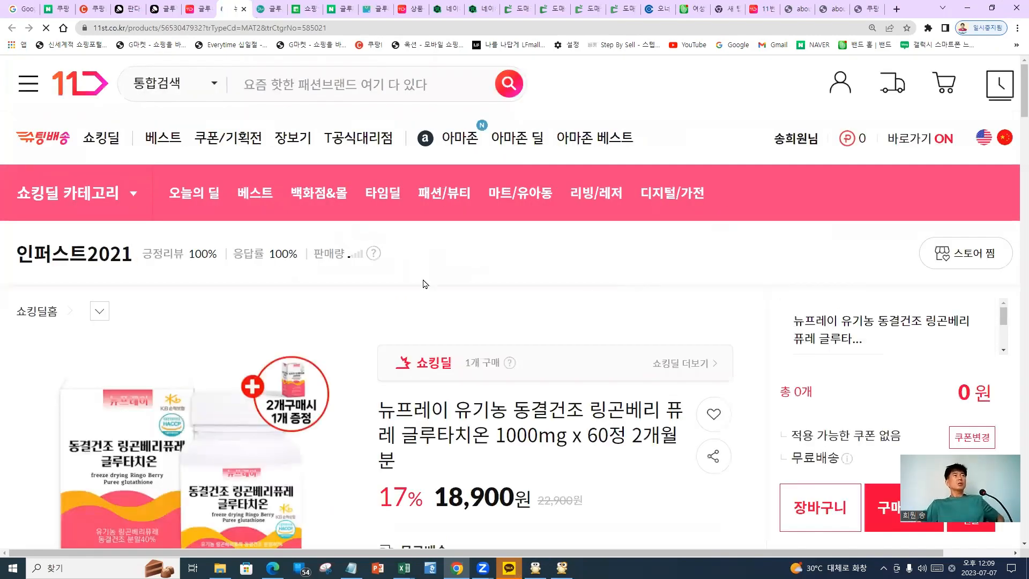
scroll(217, 287, down, 5)
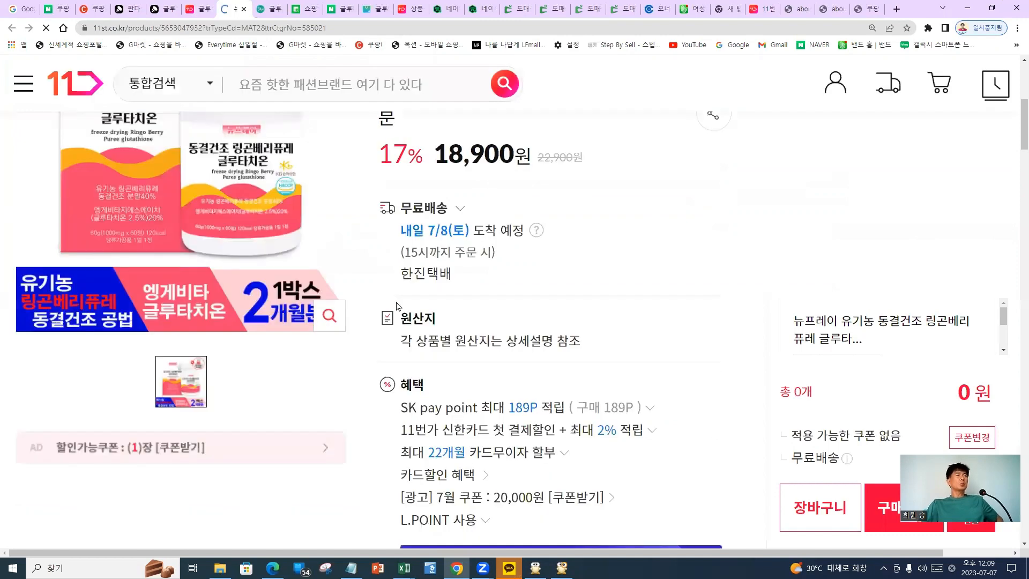
scroll(399, 305, down, 5)
scroll(460, 283, down, 3)
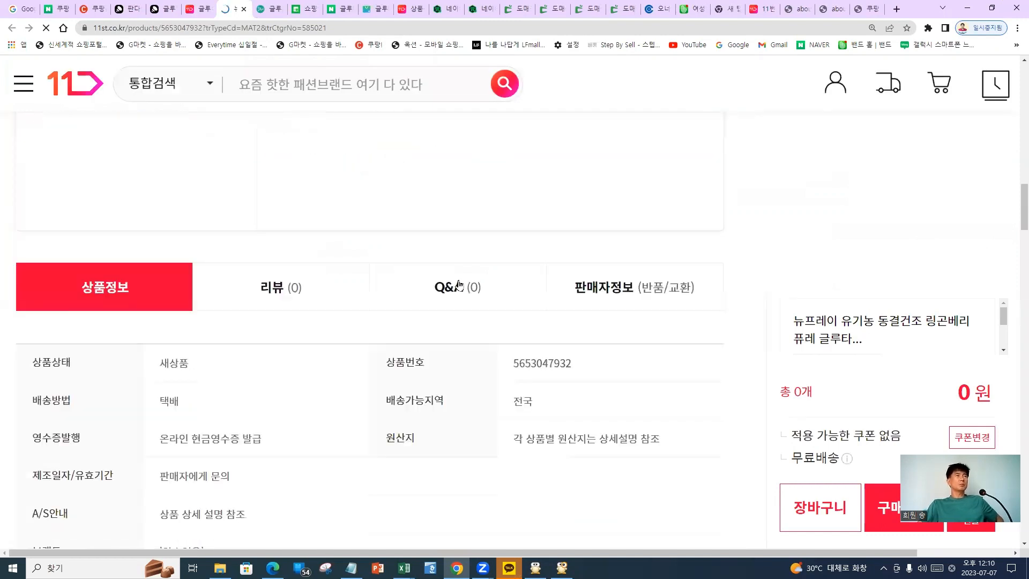
scroll(461, 284, down, 12)
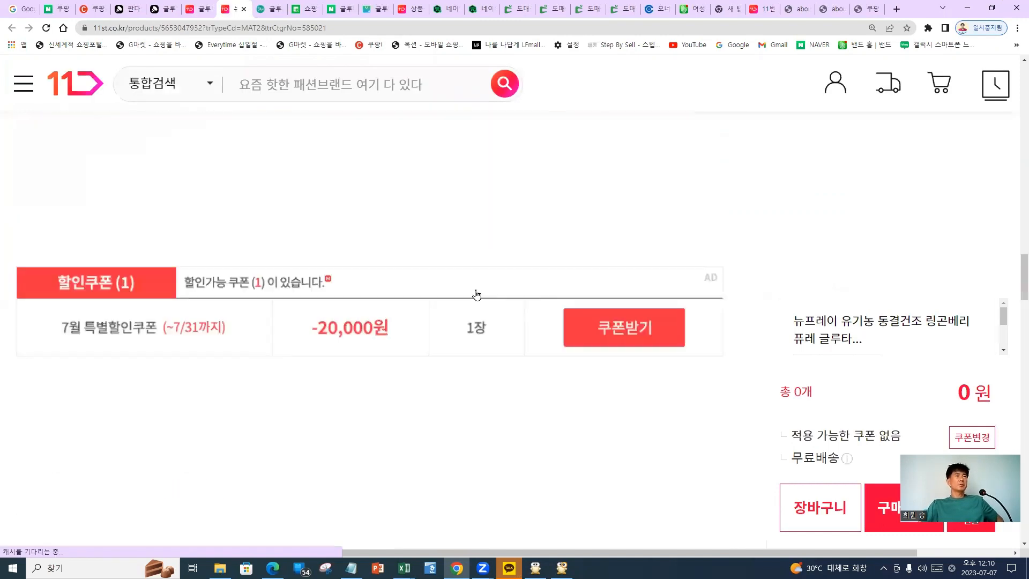
Return to the 쇼킹딜 results tab and browse the listings again
click(205, 9)
scroll(570, 265, down, 5)
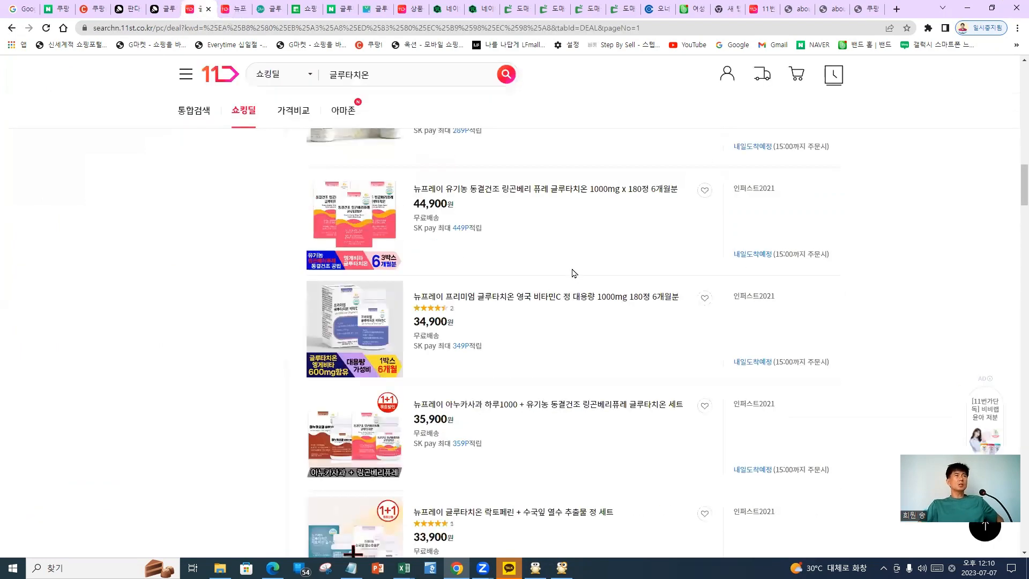
scroll(564, 267, down, 10)
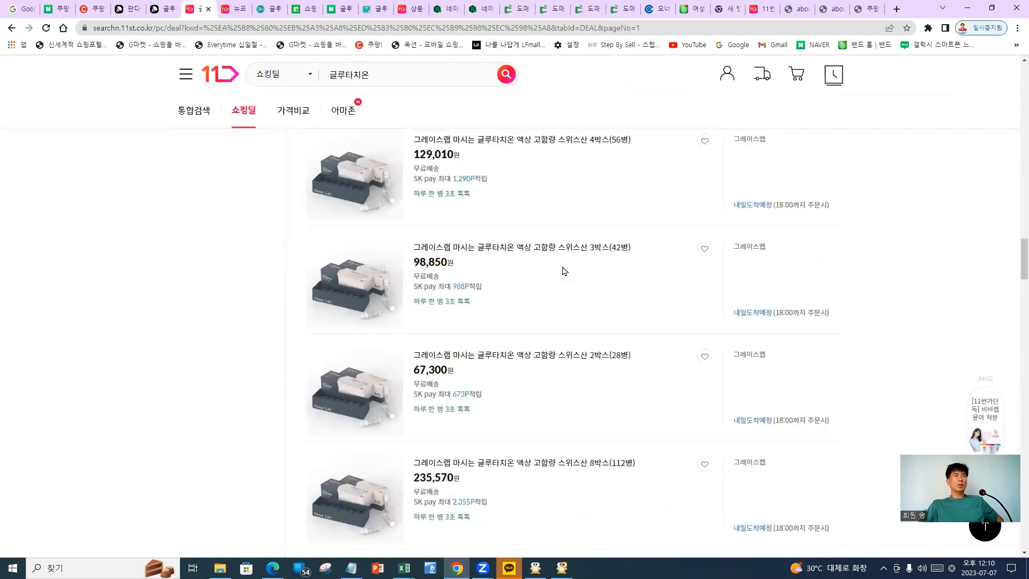
scroll(563, 269, up, 4)
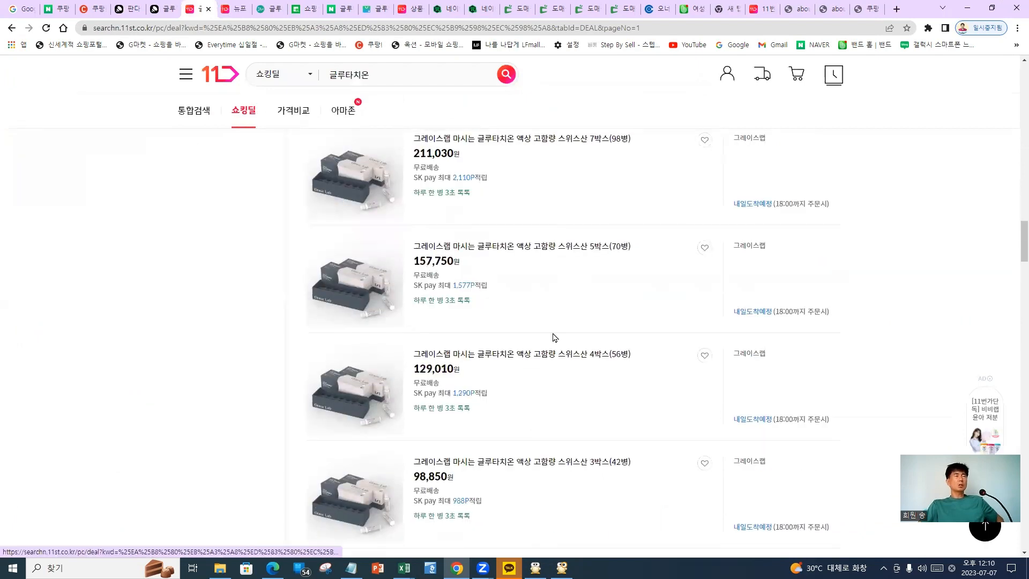
scroll(541, 343, down, 7)
scroll(530, 344, down, 12)
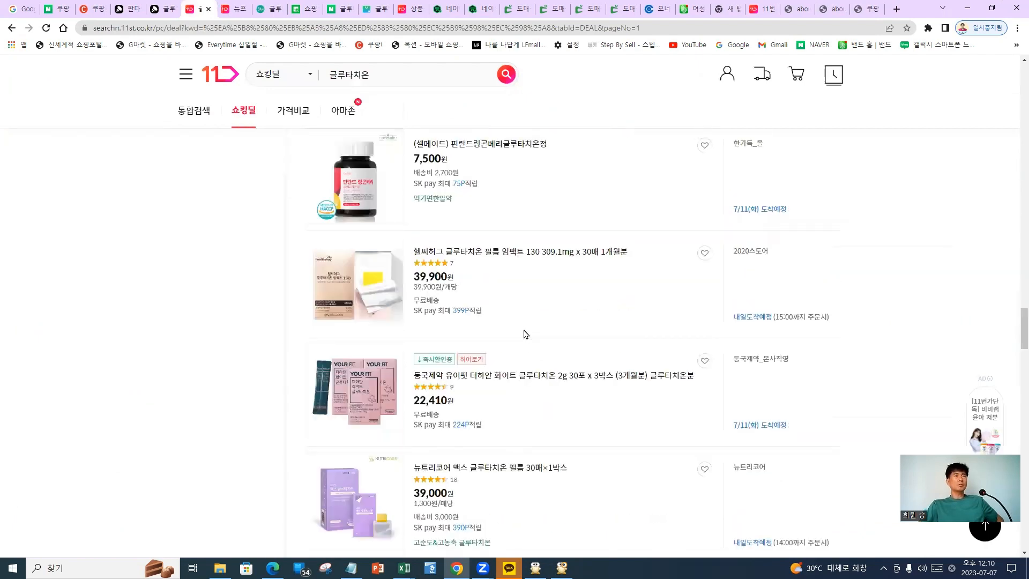
scroll(492, 229, up, 1)
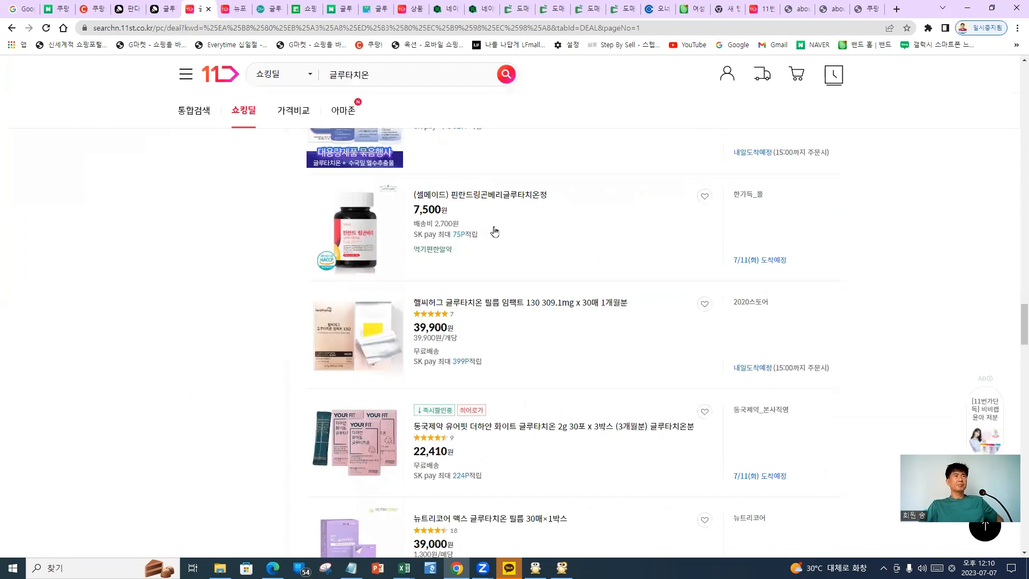
Open the 7,500원 셀메이드 핀란드링곤베리글루타치온정 product page and scroll through its details
click(496, 199)
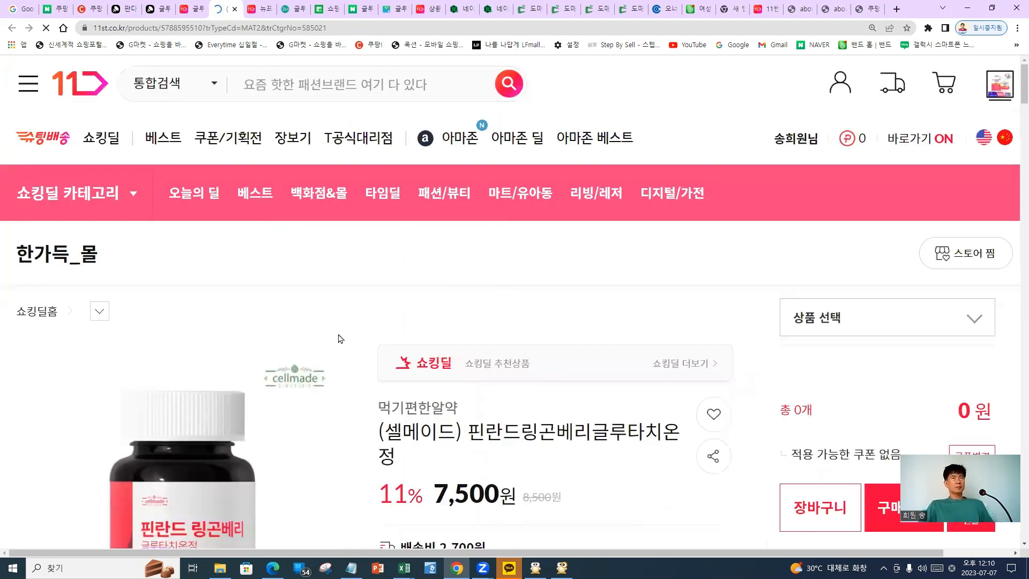
scroll(356, 342, down, 3)
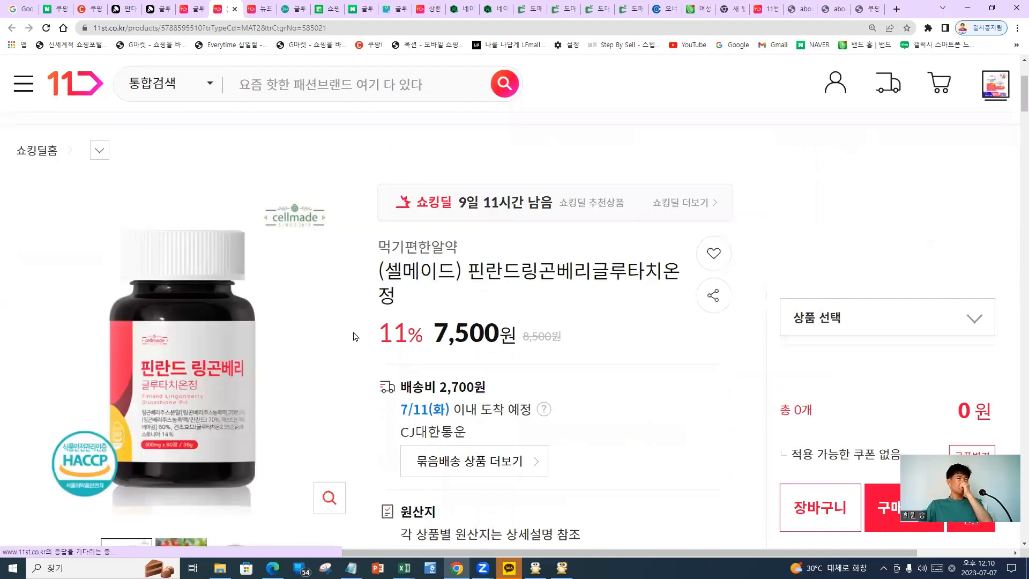
scroll(367, 346, down, 2)
scroll(356, 349, down, 2)
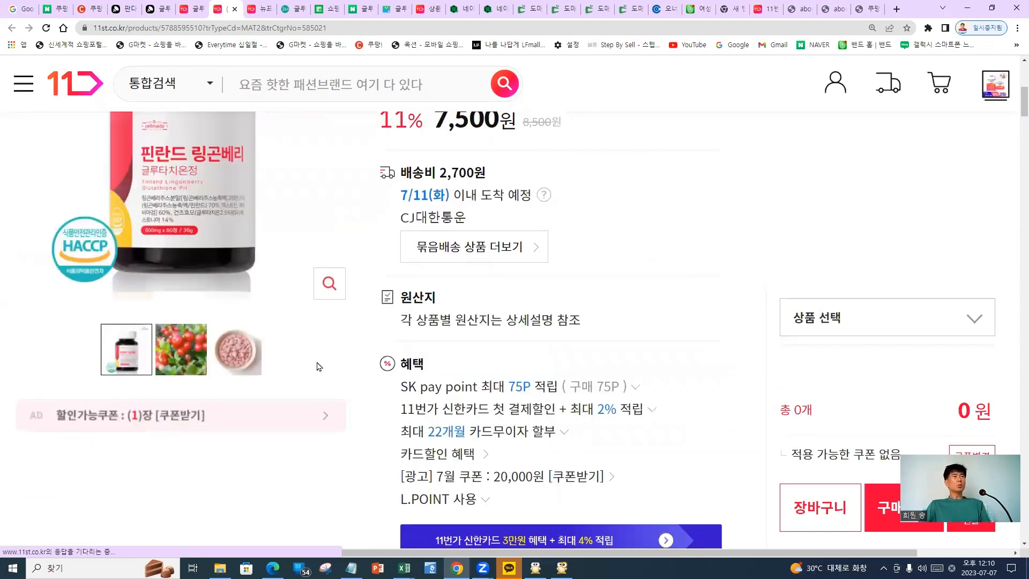
scroll(316, 361, down, 5)
scroll(362, 353, down, 5)
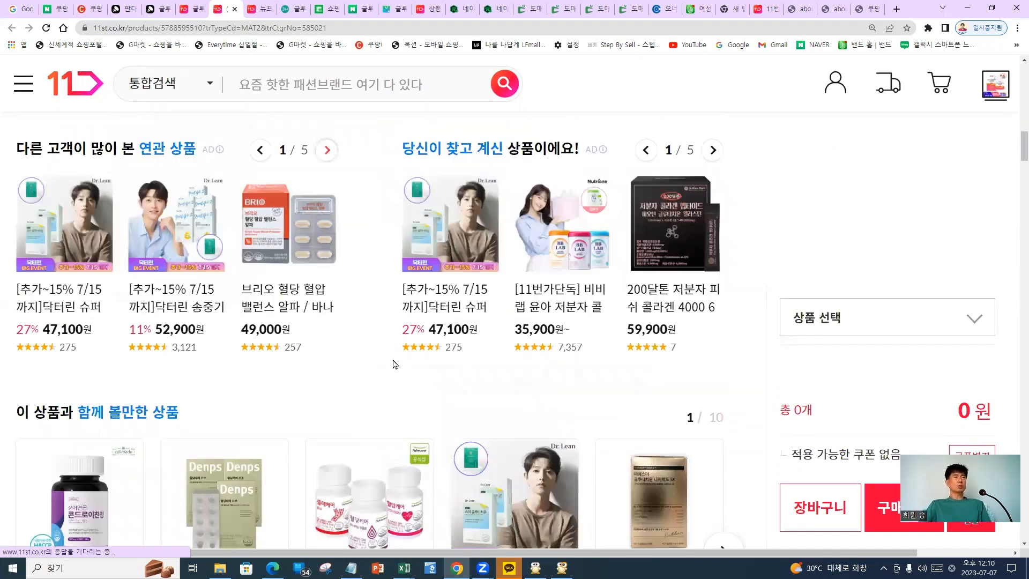
scroll(401, 354, down, 5)
scroll(421, 320, down, 1)
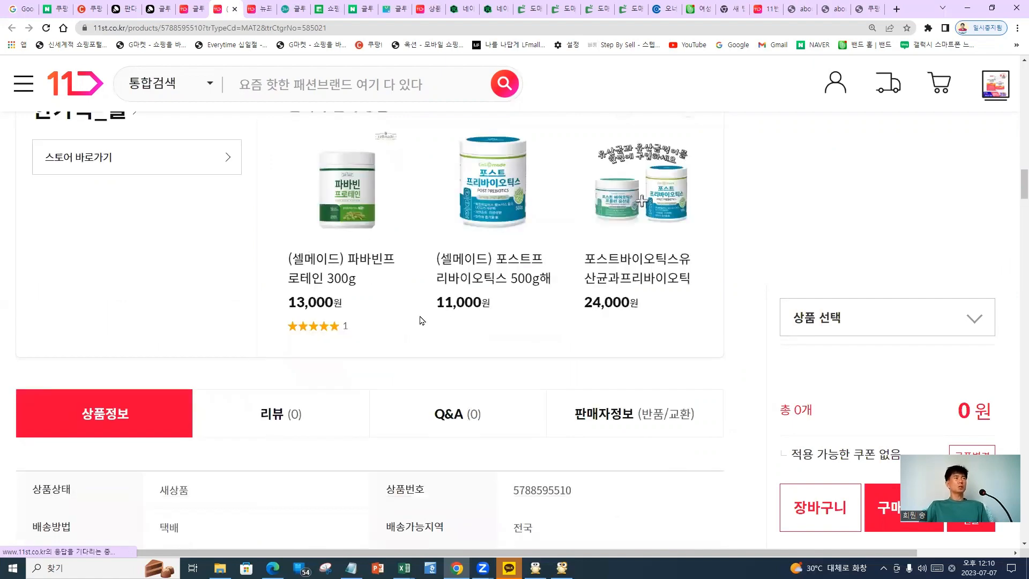
scroll(422, 320, up, 3)
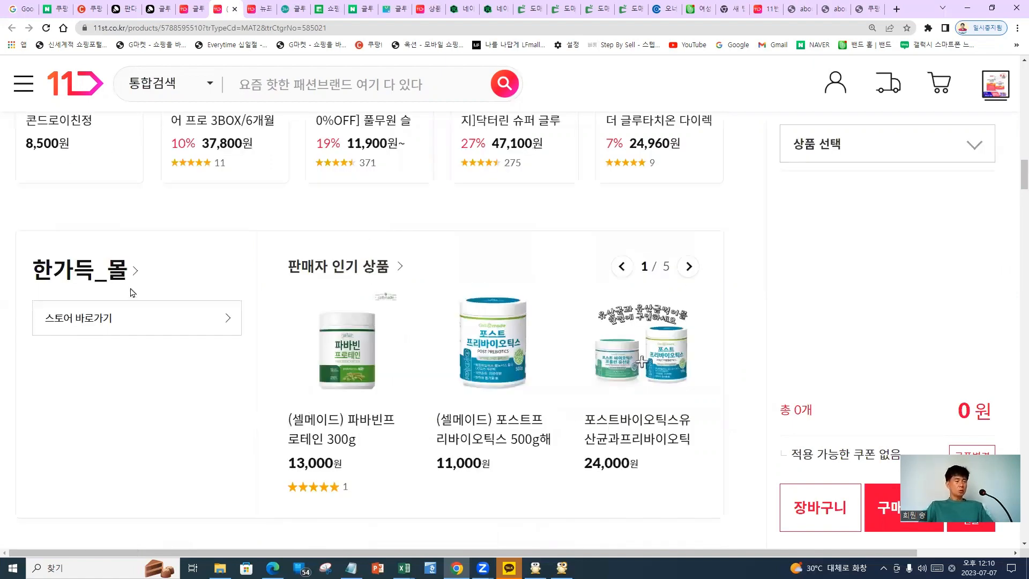
Mark parts of the 셀메이드 page, scroll further, then return to the 글루타치온 results
mouse_move(113, 215)
mouse_down()
mouse_move(154, 290)
mouse_move(413, 214)
mouse_move(345, 238)
mouse_up()
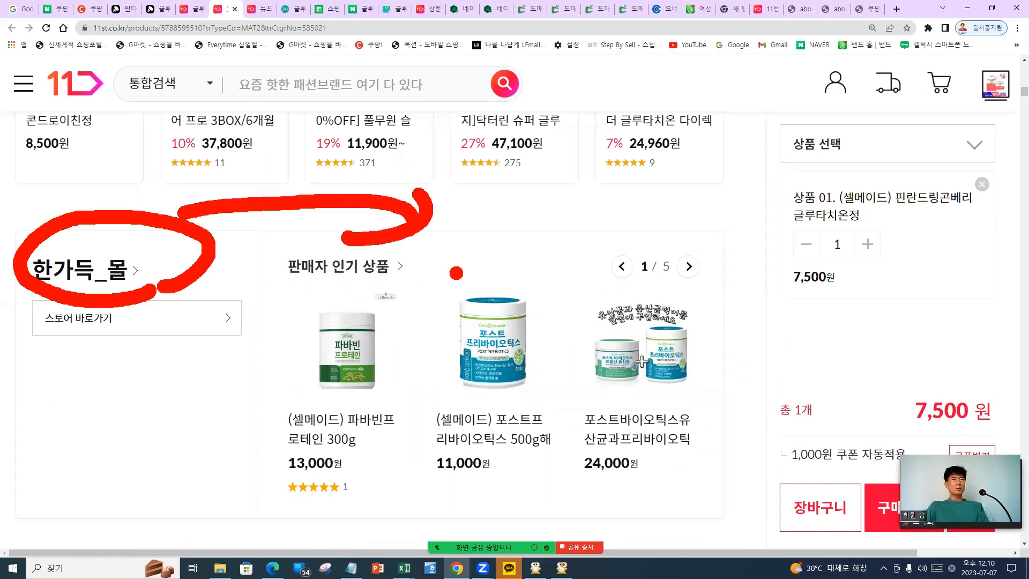
drag(506, 260, 665, 306)
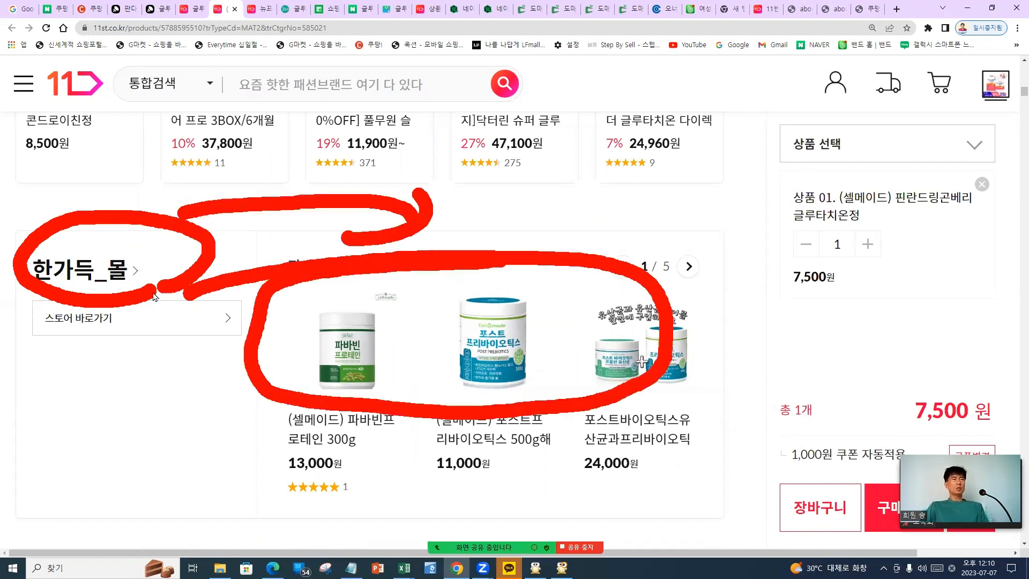
scroll(316, 298, down, 7)
scroll(316, 301, down, 2)
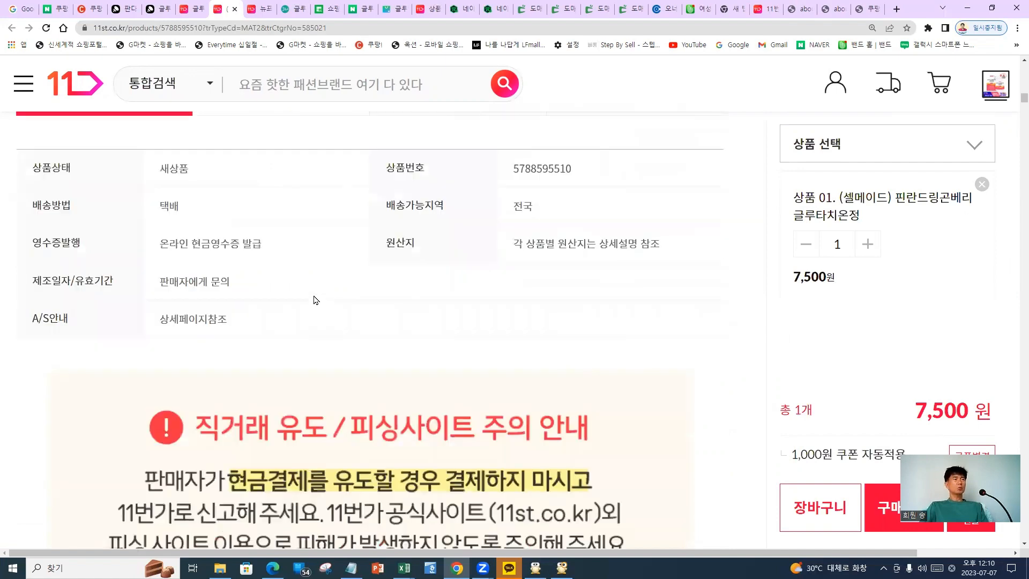
scroll(316, 299, down, 4)
scroll(311, 296, down, 5)
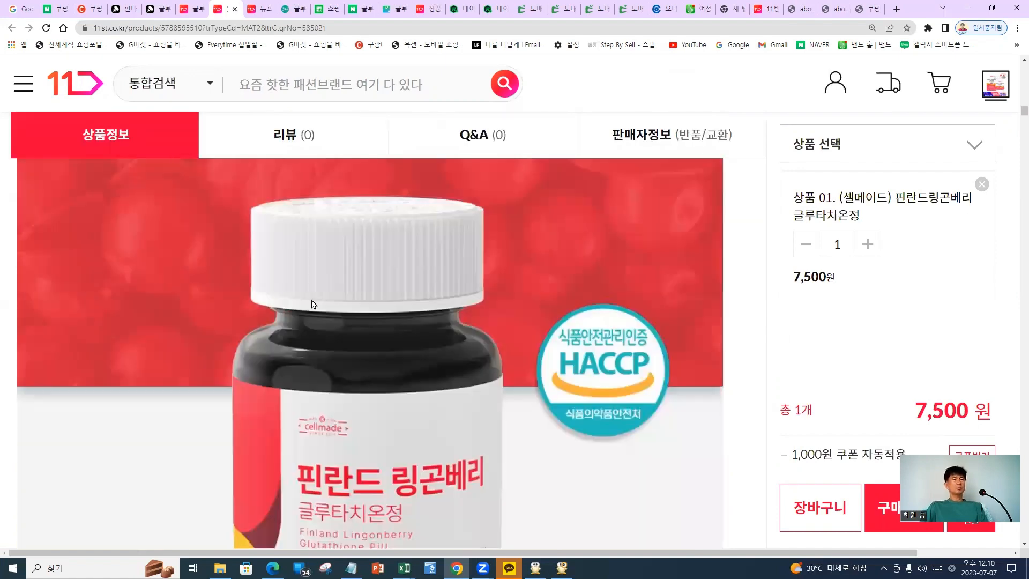
scroll(310, 297, down, 6)
scroll(308, 298, down, 5)
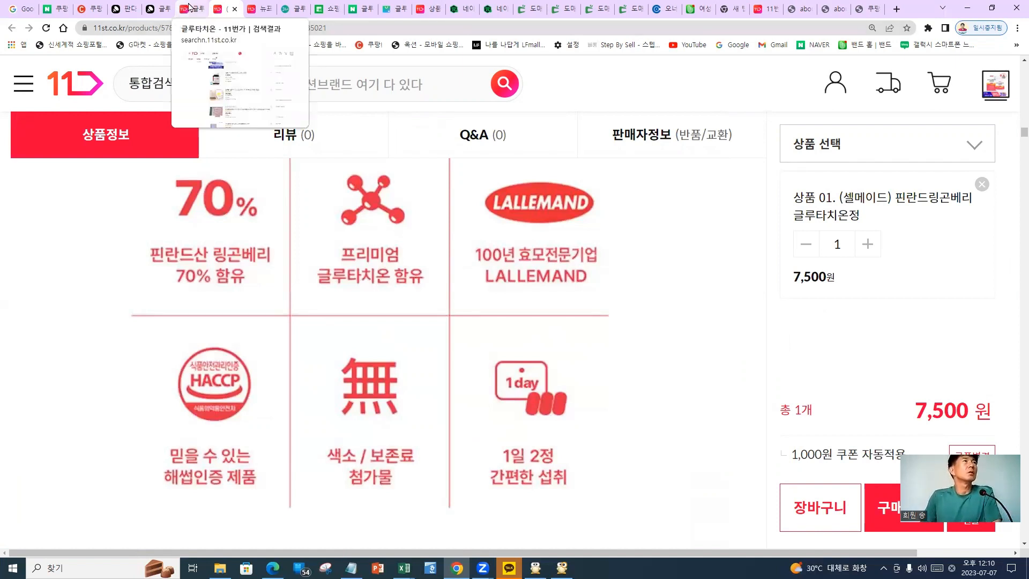
key(ctrl+shift+Tab)
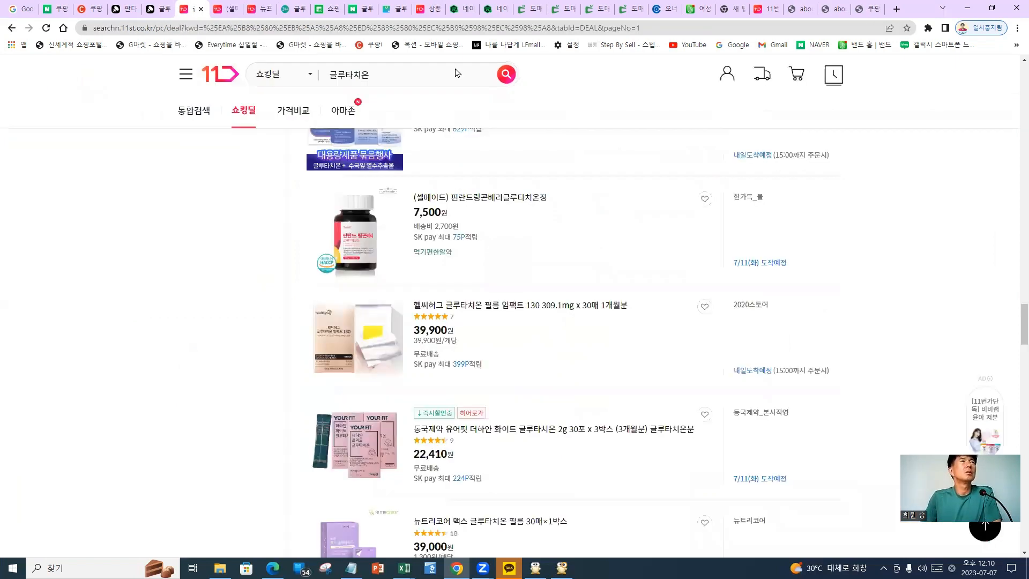
On the registration form, mark the minor-purchase, seller product code and 원산지 options
key(ctrl+Tab)
key(ctrl+Tab)
key(ctrl+Tab)
key(ctrl+Tab)
key(ctrl+Tab)
key(ctrl+Tab)
key(ctrl+Tab)
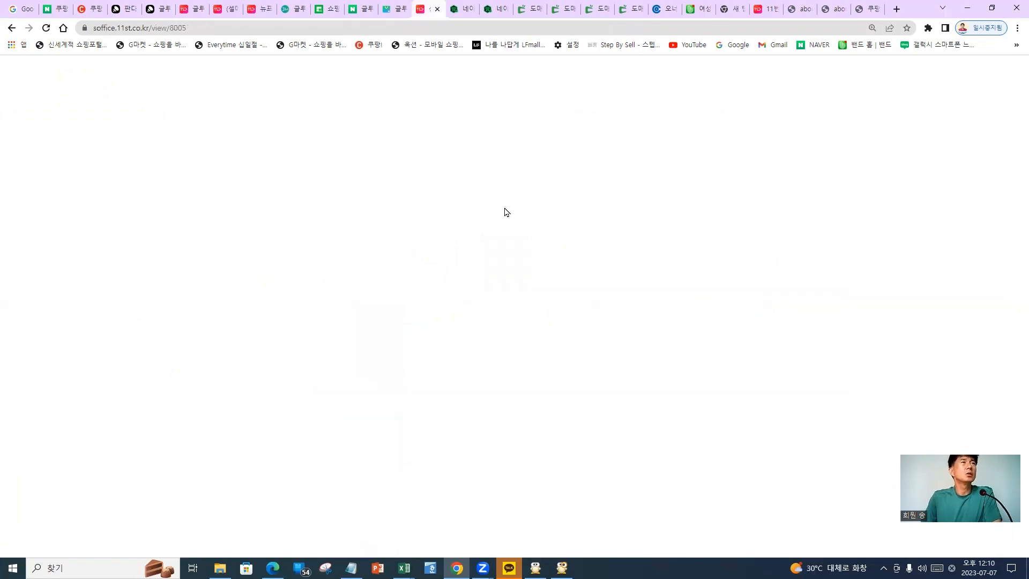
scroll(447, 251, down, 3)
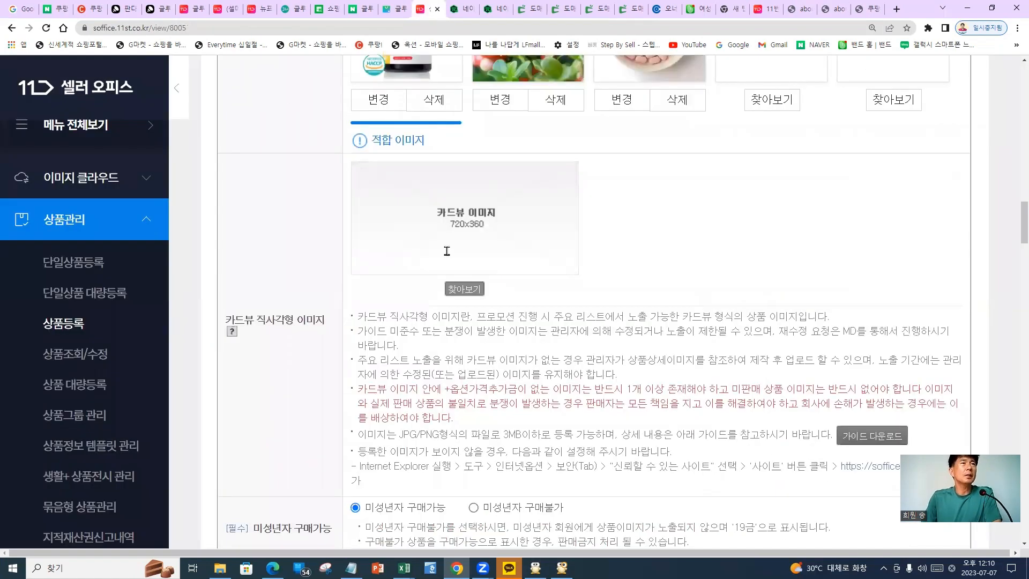
scroll(445, 256, down, 3)
scroll(438, 270, down, 2)
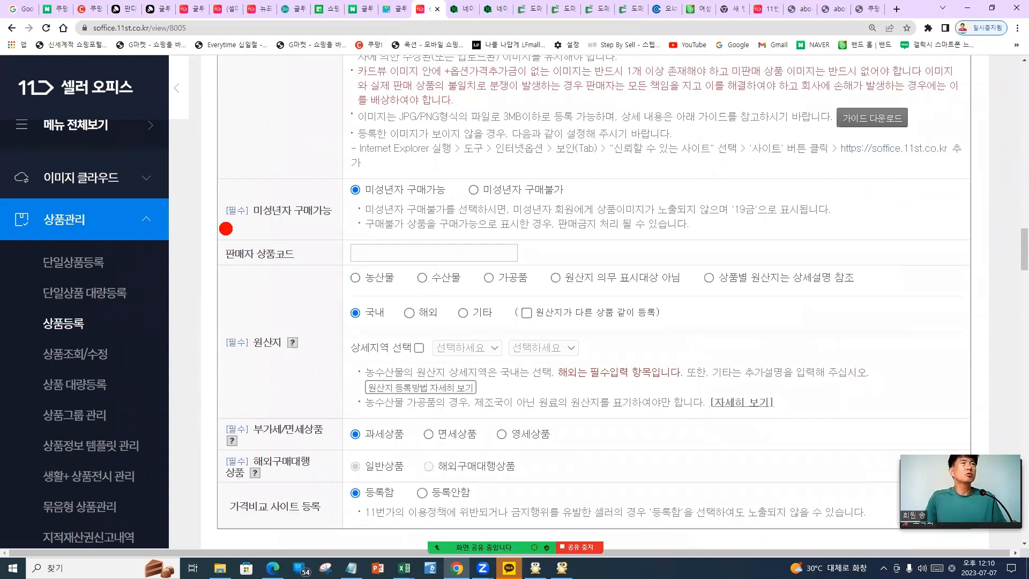
mouse_move(226, 229)
mouse_down()
mouse_move(360, 225)
mouse_move(445, 204)
mouse_up()
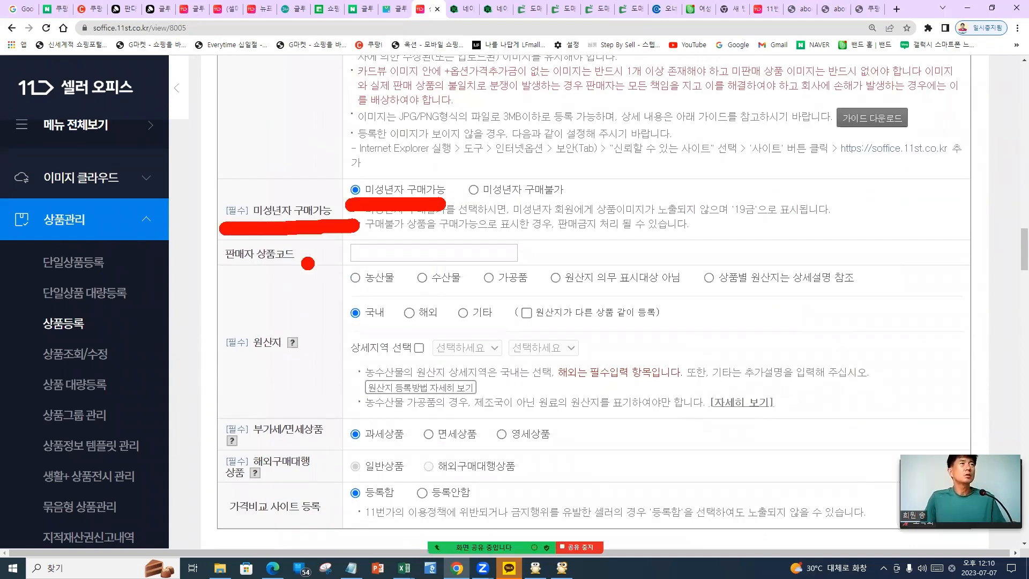
mouse_move(212, 268)
mouse_down()
mouse_move(324, 263)
mouse_move(406, 292)
mouse_up()
drag(475, 285, 562, 292)
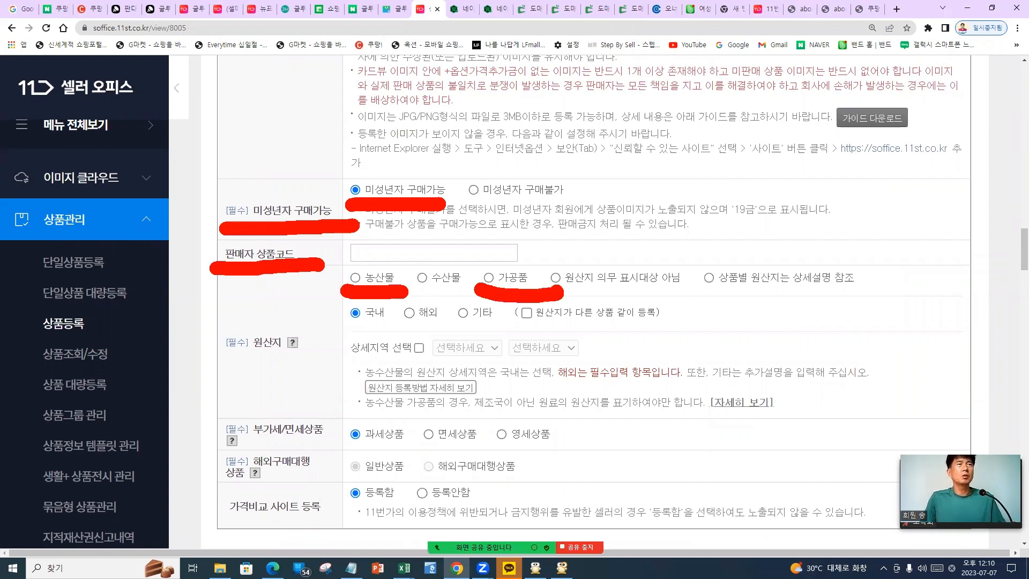
drag(472, 282, 560, 295)
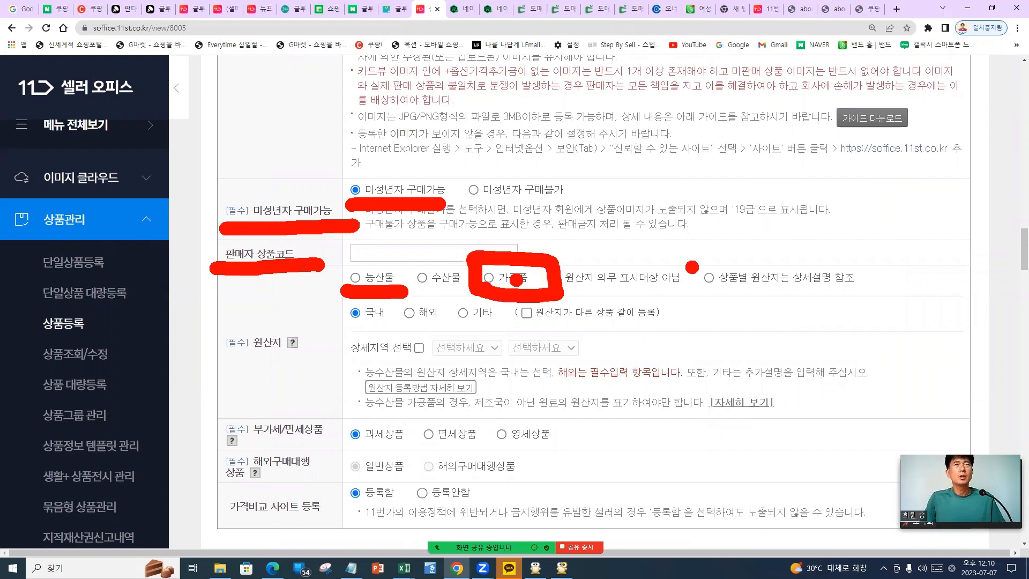
drag(684, 250, 705, 246)
drag(734, 292, 833, 297)
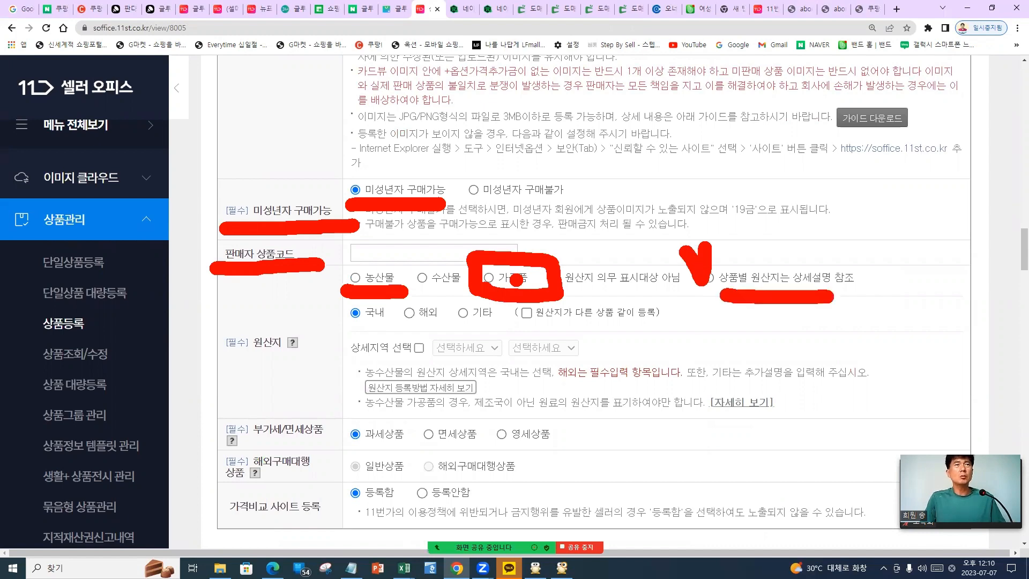
Set 원산지 to 상품별 원산지는 상세설명 참조 with product type 가공품
key(Escape)
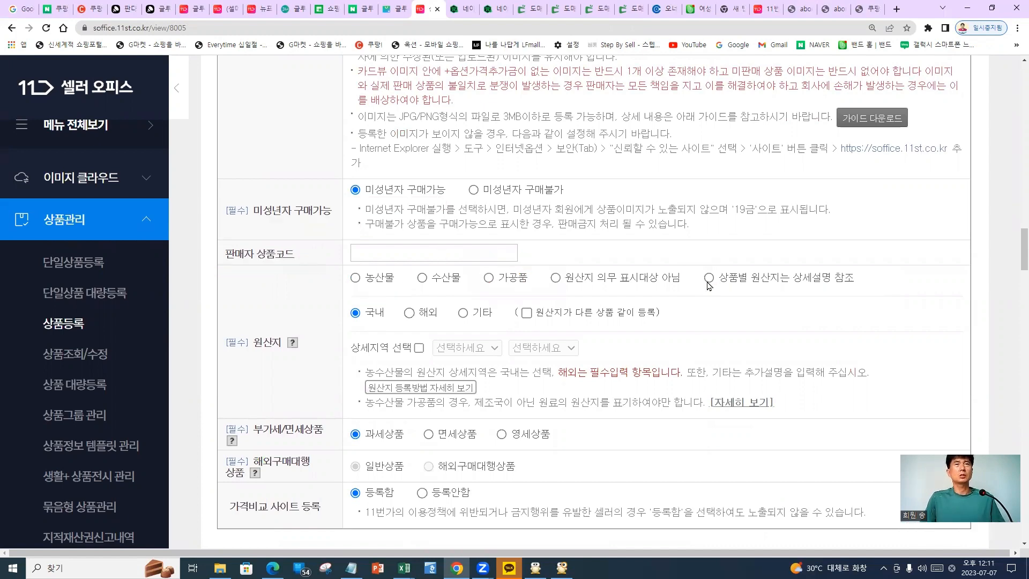
click(708, 279)
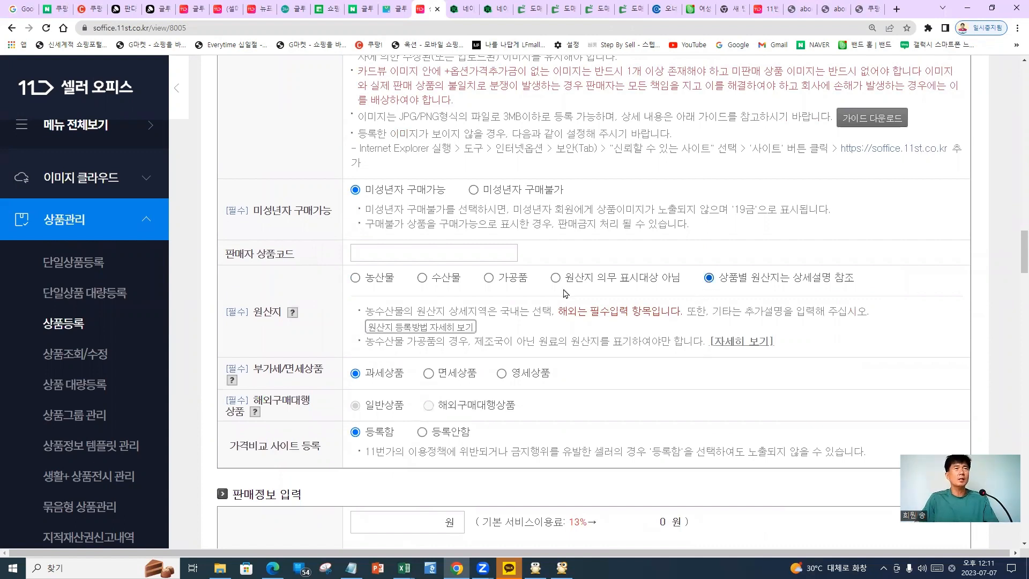
click(488, 279)
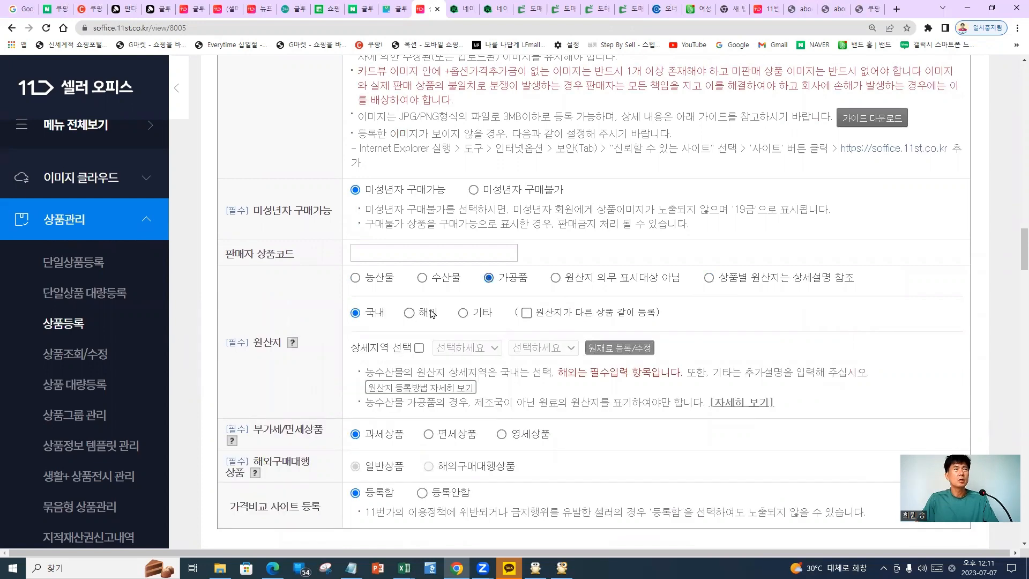
Enable 상세지역 선택 and pick 경기 as the origin province
double_click(268, 343)
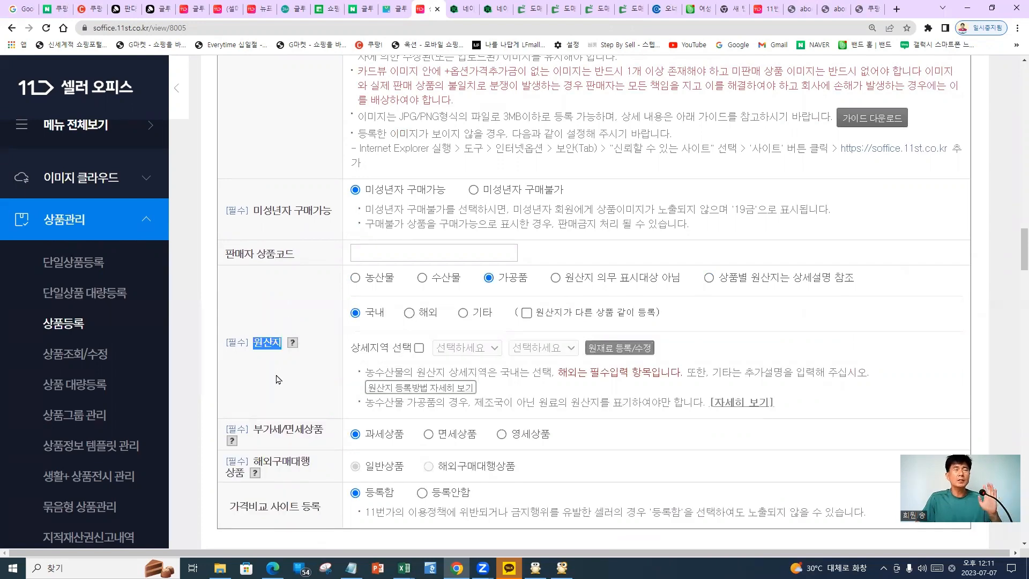
click(368, 346)
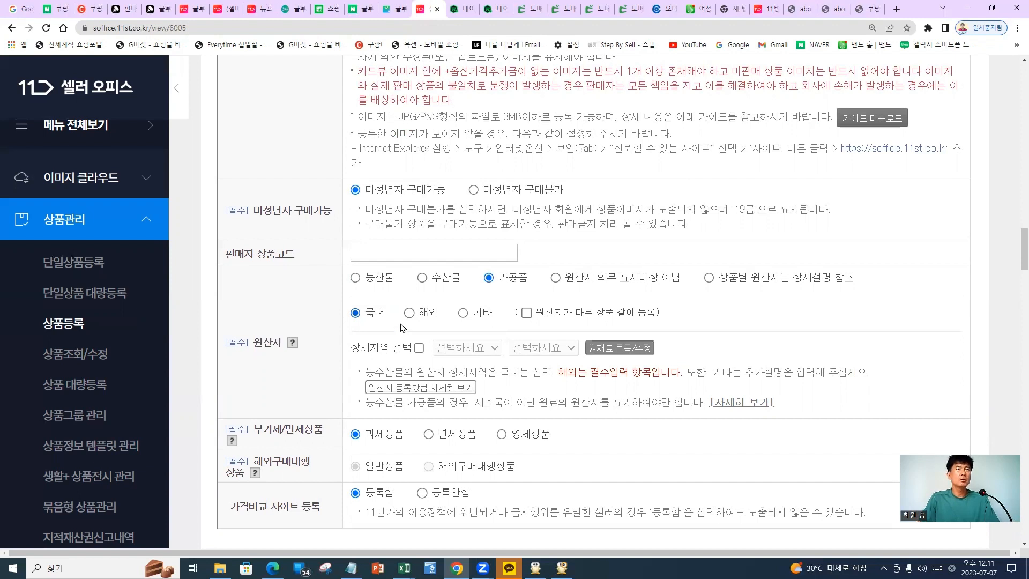
click(471, 349)
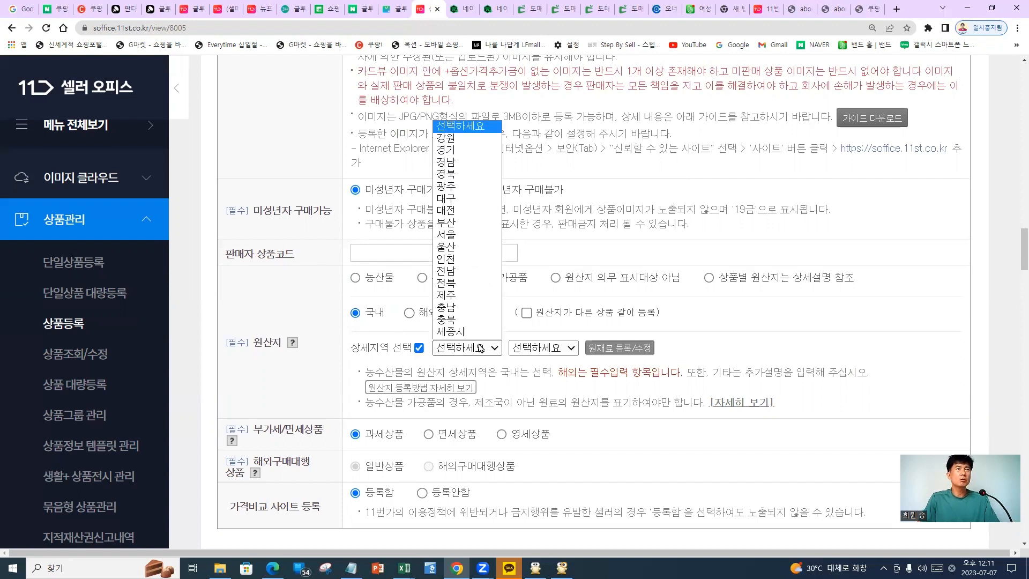
click(458, 150)
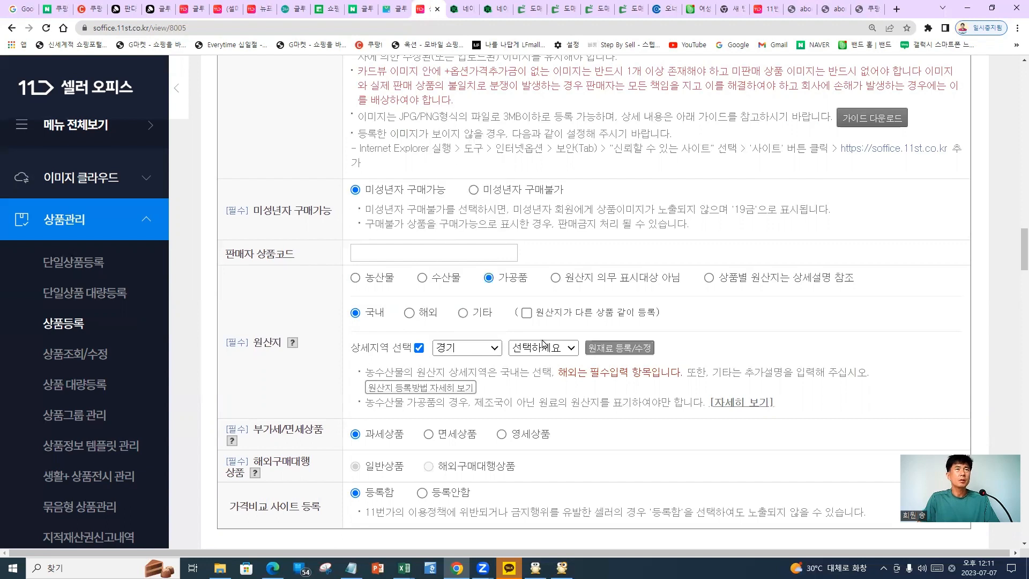
click(543, 348)
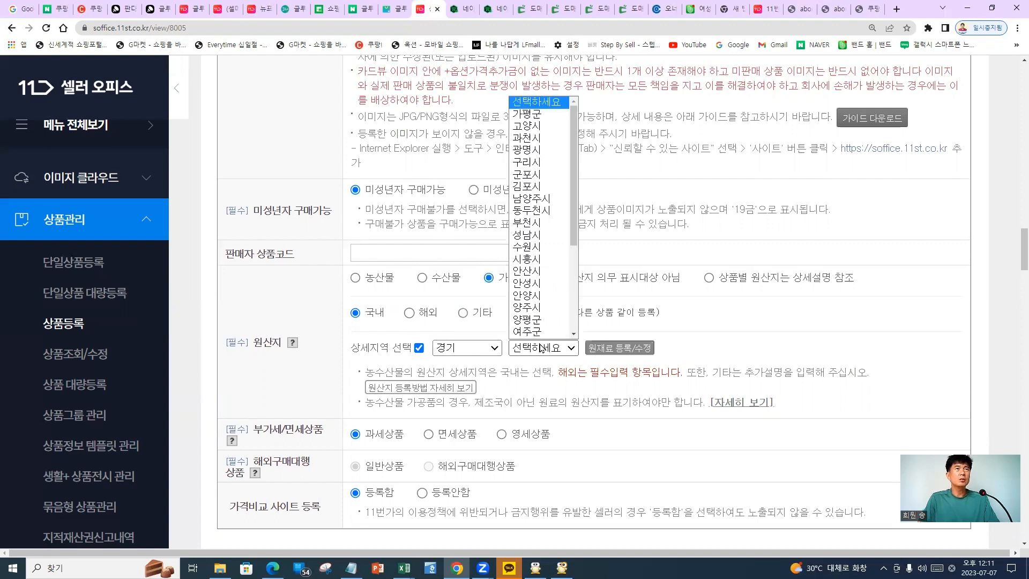
Pick 광주시 as the origin city and dismiss the 원재료 registration popup
scroll(563, 337, down, 5)
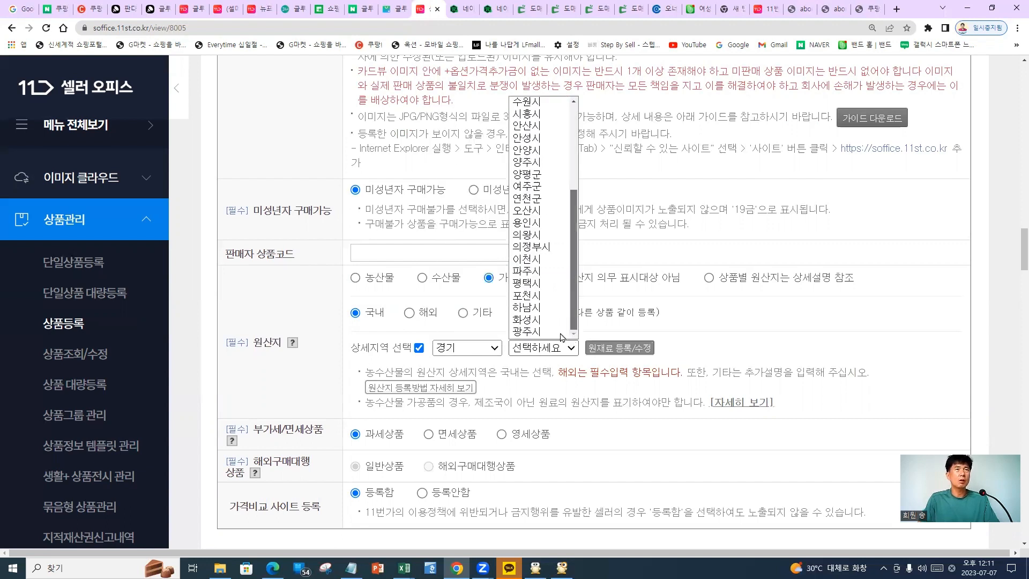
click(545, 331)
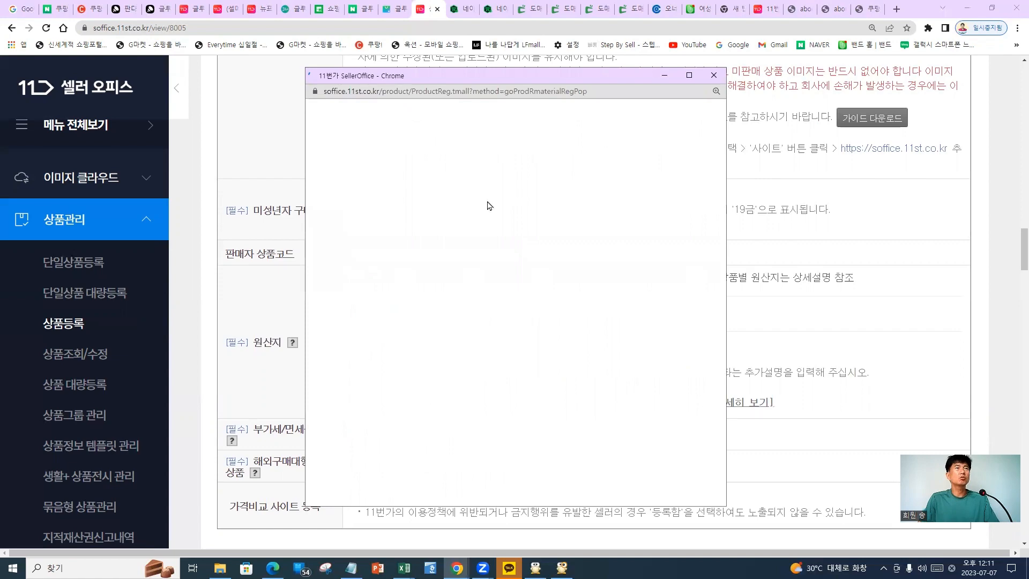
click(420, 241)
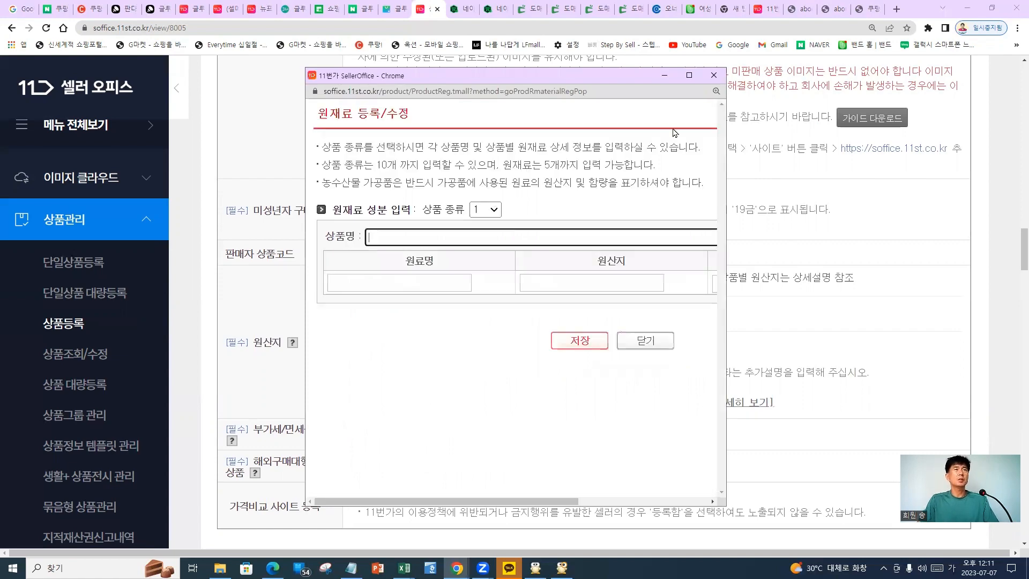
click(713, 77)
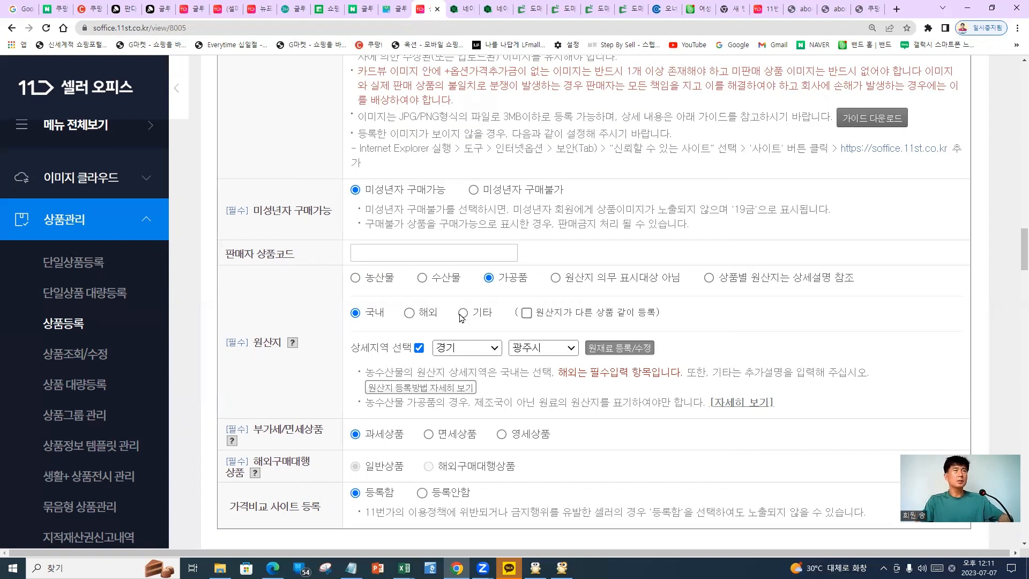
Mark the 가공품, 국내 and 경기 광주시 origin choices and reconfirm the refer-to-description option
drag(552, 296, 537, 290)
mouse_move(344, 328)
mouse_down()
mouse_move(394, 332)
mouse_move(338, 324)
mouse_up()
drag(505, 362, 667, 372)
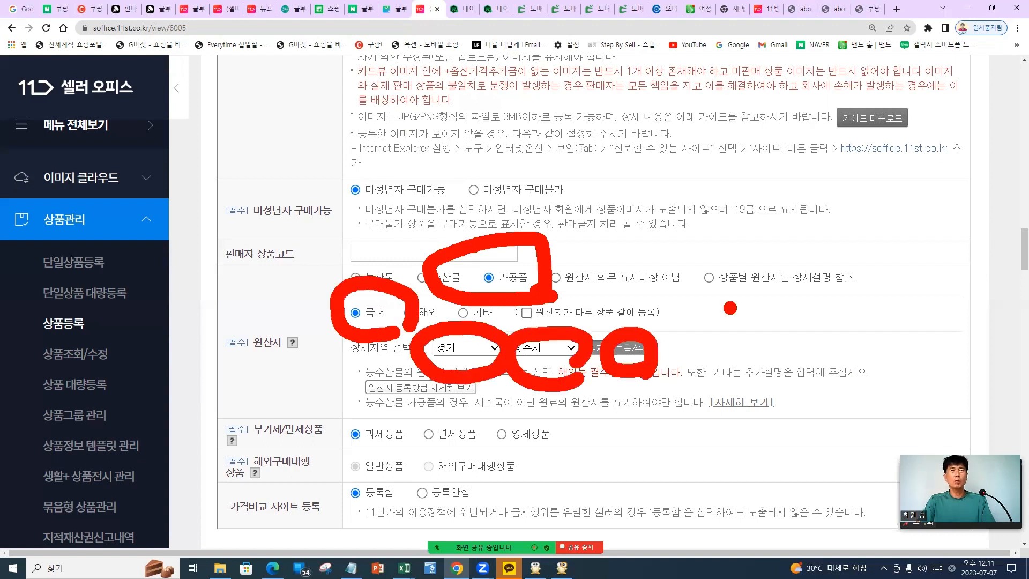
mouse_move(692, 246)
mouse_down()
mouse_move(917, 250)
mouse_move(680, 246)
mouse_up()
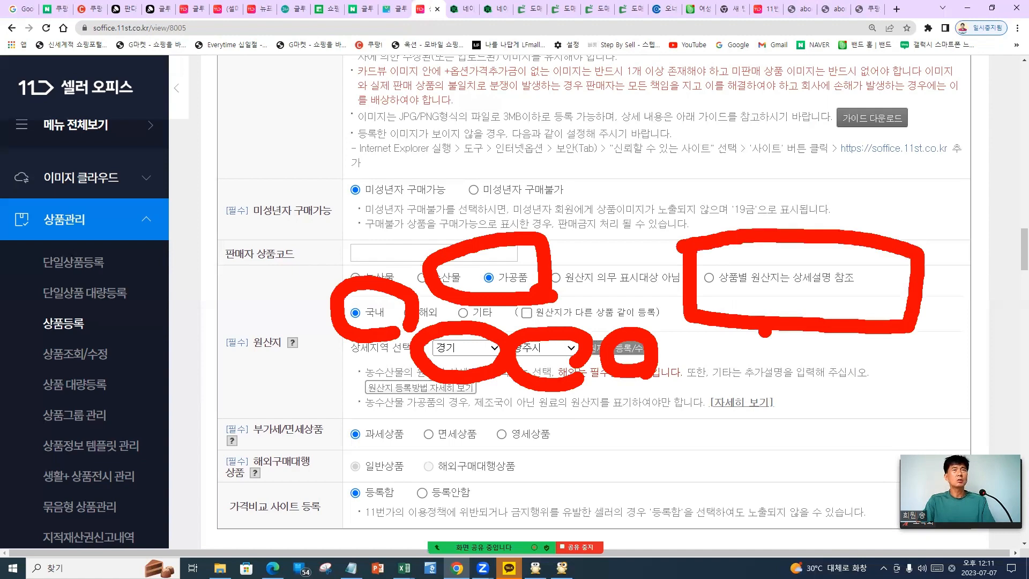
key(Escape)
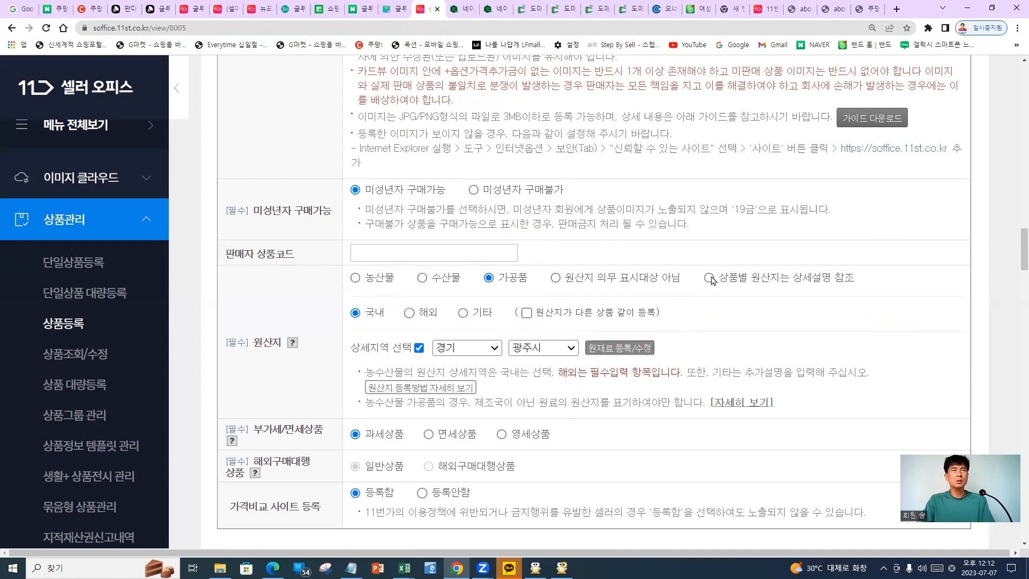
click(708, 278)
scroll(329, 321, down, 2)
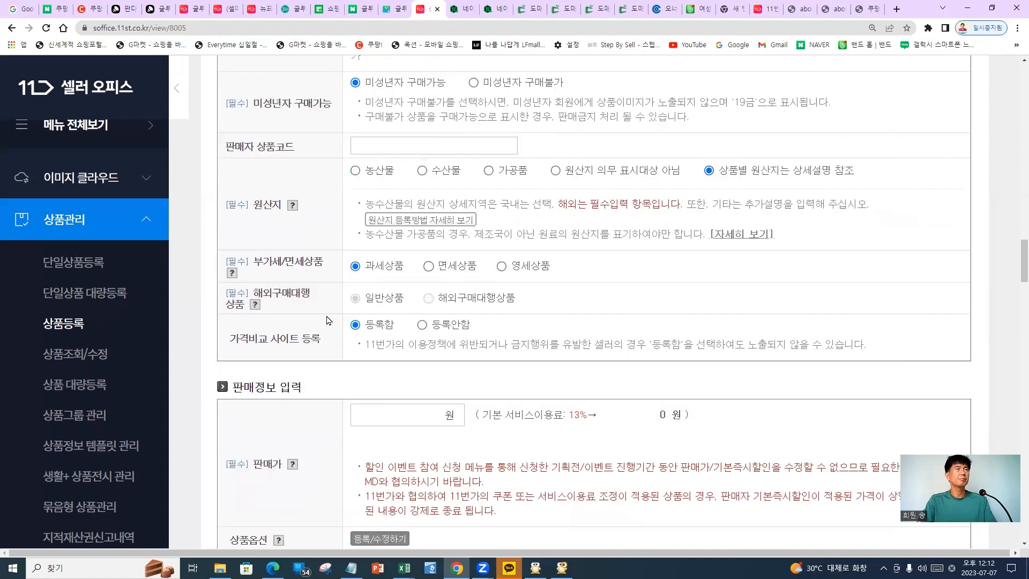
Annotate the 과세상품 tax setting, overseas purchase row and price-comparison registration row
key(ctrl+1)
mouse_move(268, 56)
mouse_down()
mouse_move(33, 194)
mouse_move(243, 105)
mouse_up()
drag(659, 150, 665, 215)
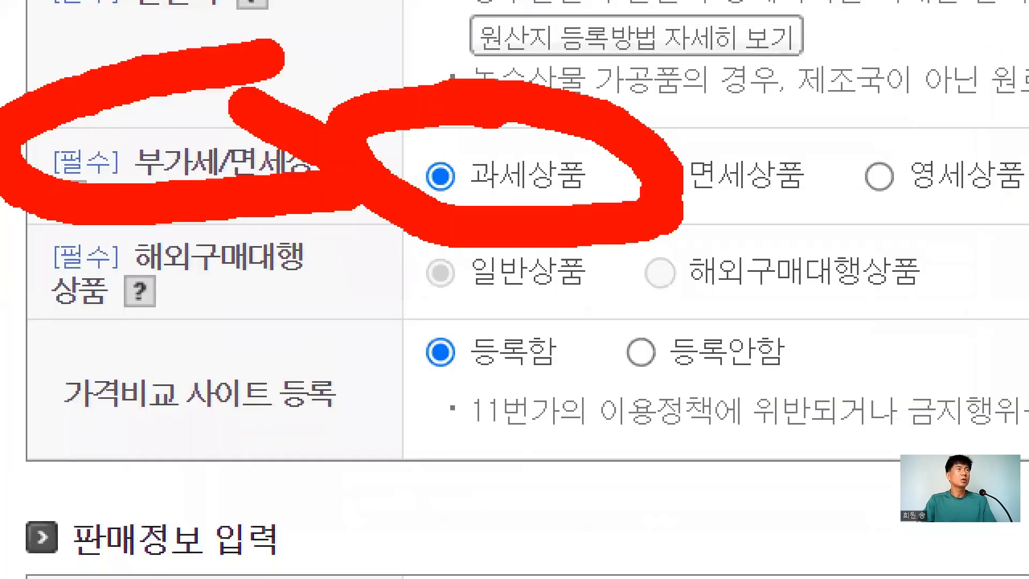
mouse_move(204, 223)
mouse_down()
mouse_move(32, 281)
mouse_move(244, 236)
mouse_up()
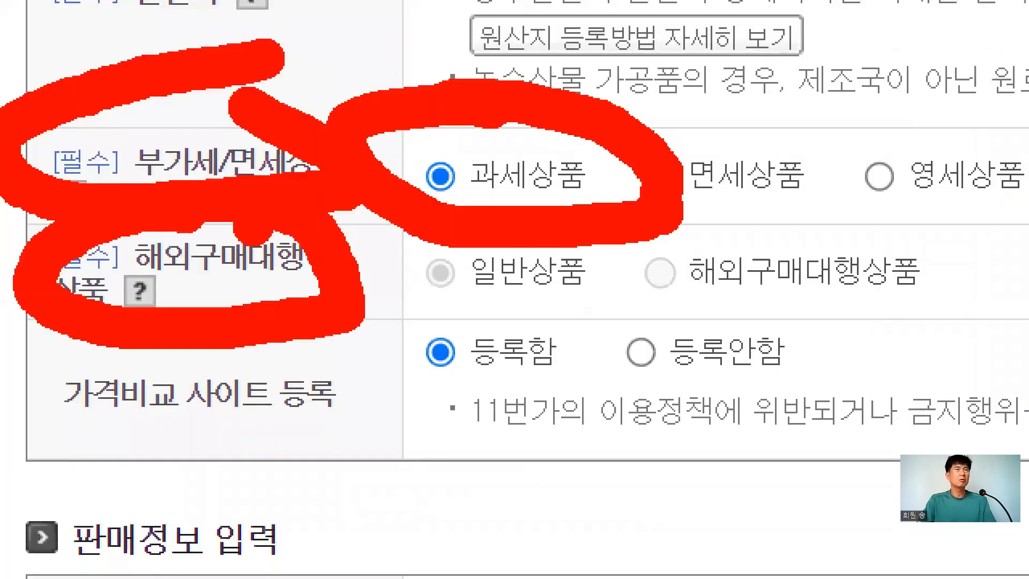
mouse_move(43, 314)
mouse_down()
mouse_move(16, 394)
mouse_move(53, 343)
mouse_up()
mouse_move(595, 305)
mouse_down()
mouse_move(652, 388)
mouse_move(678, 295)
mouse_up()
click(416, 432)
key(ctrl+z)
drag(450, 403, 585, 401)
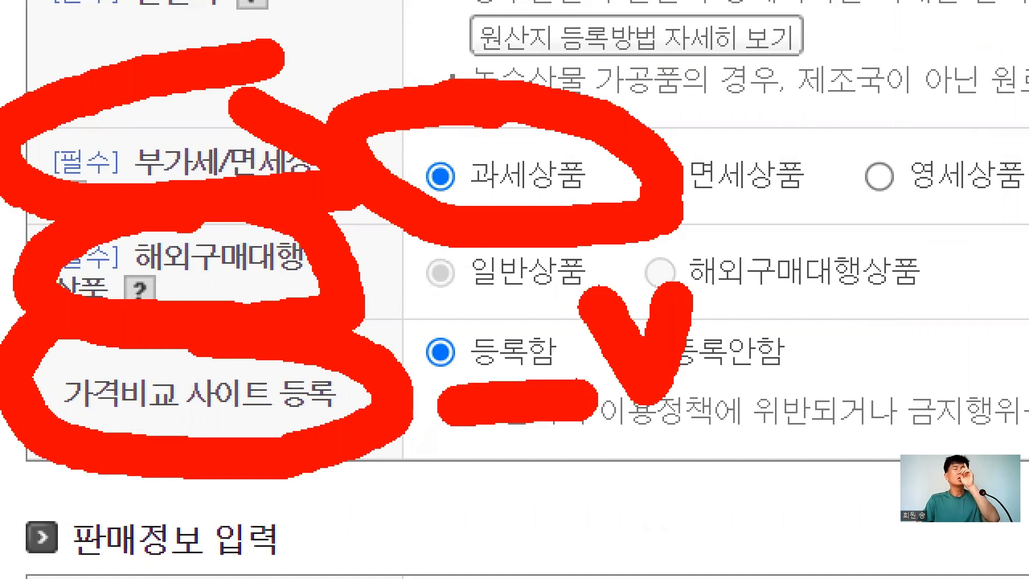
click(883, 433)
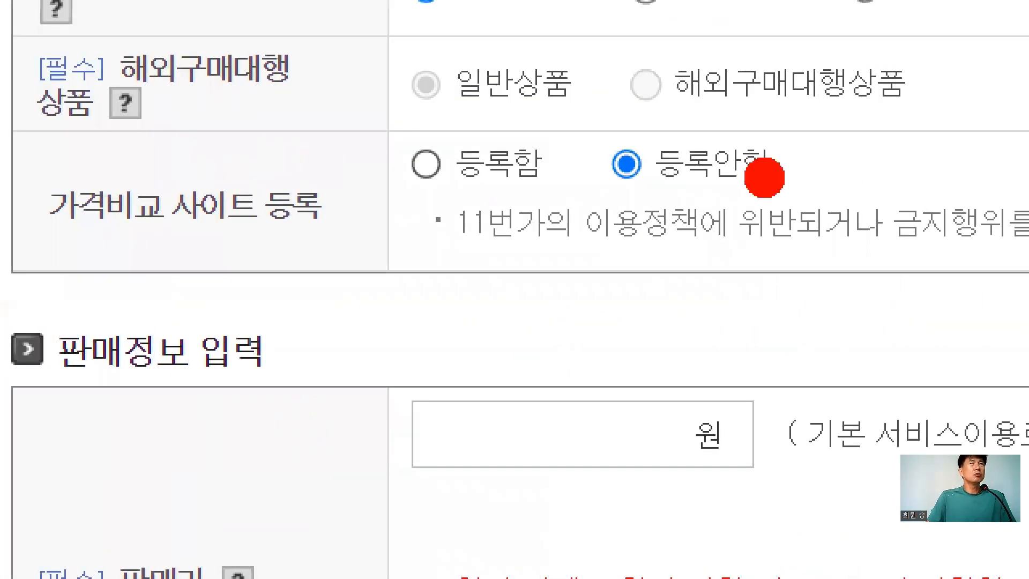
Strike the policy note under 등록안함 and choose 등록함 for 가격비교 사이트 등록
drag(595, 198, 812, 207)
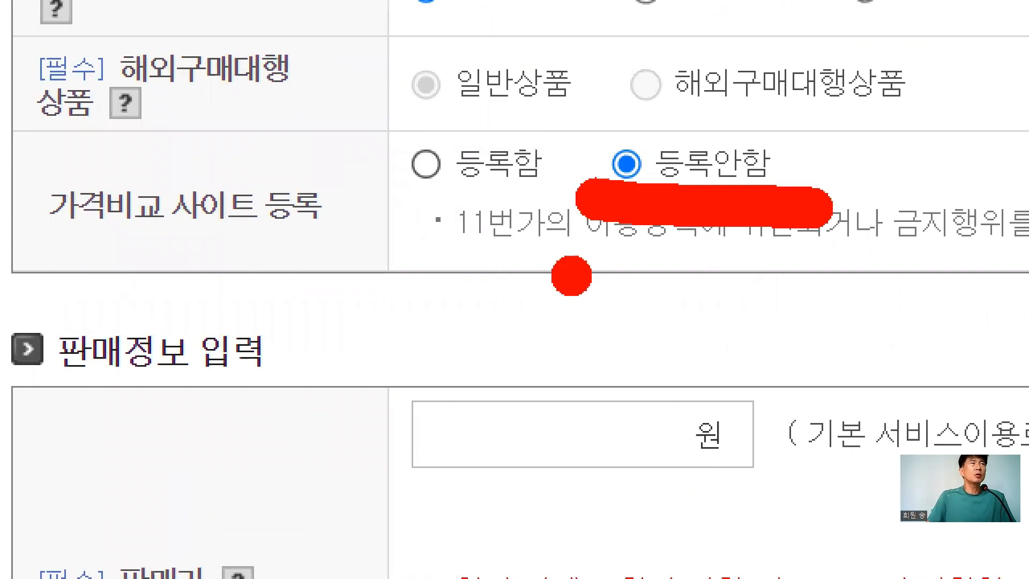
key(Escape)
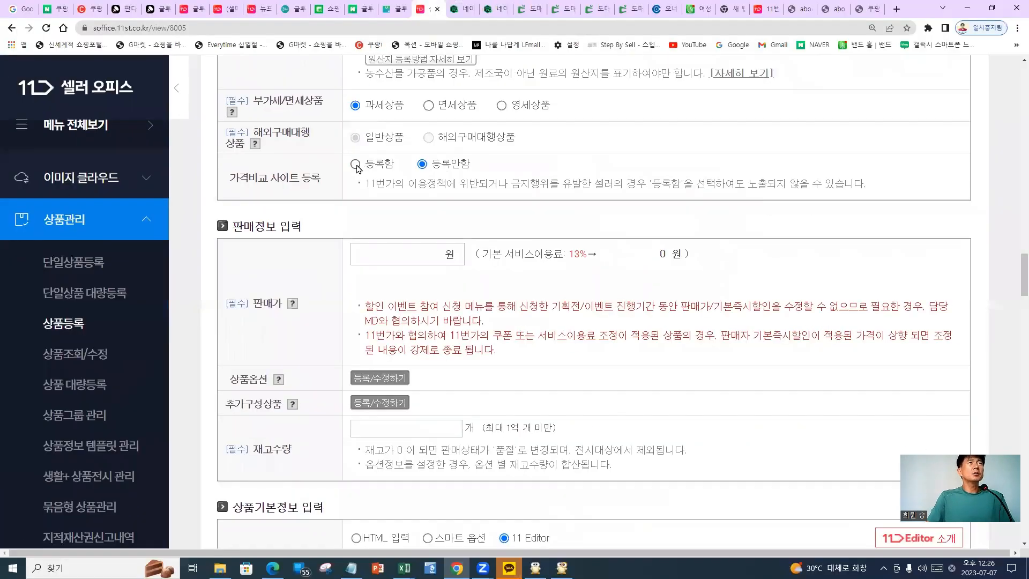
click(356, 164)
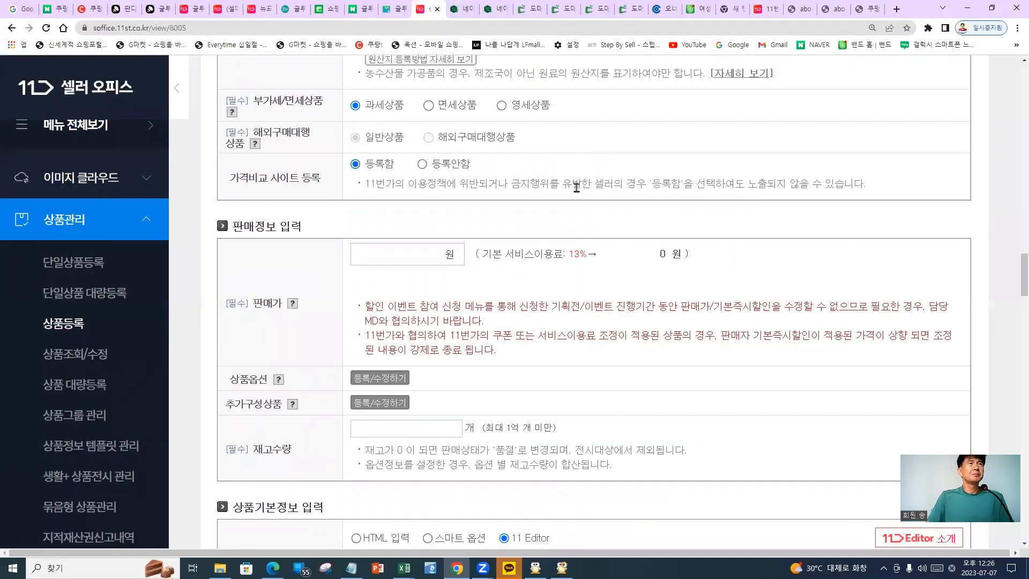
scroll(483, 209, down, 1)
scroll(445, 199, up, 1)
drag(375, 166, 396, 169)
click(400, 202)
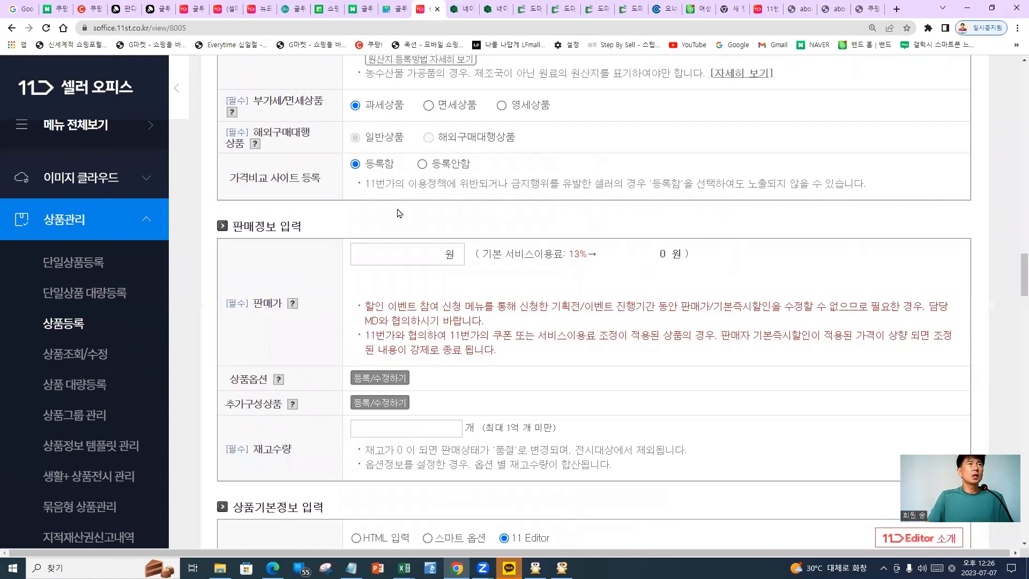
click(383, 258)
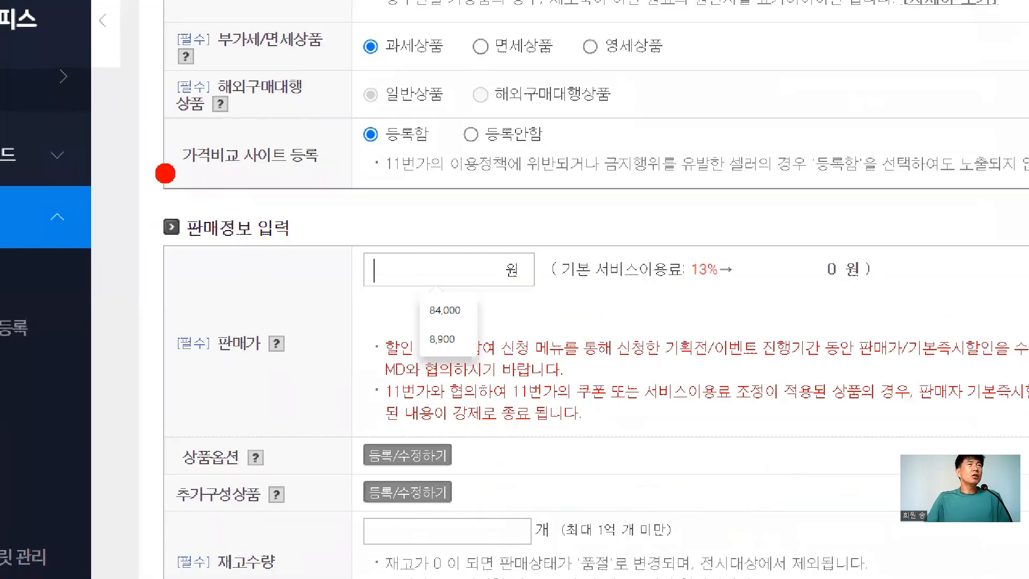
drag(213, 190, 537, 182)
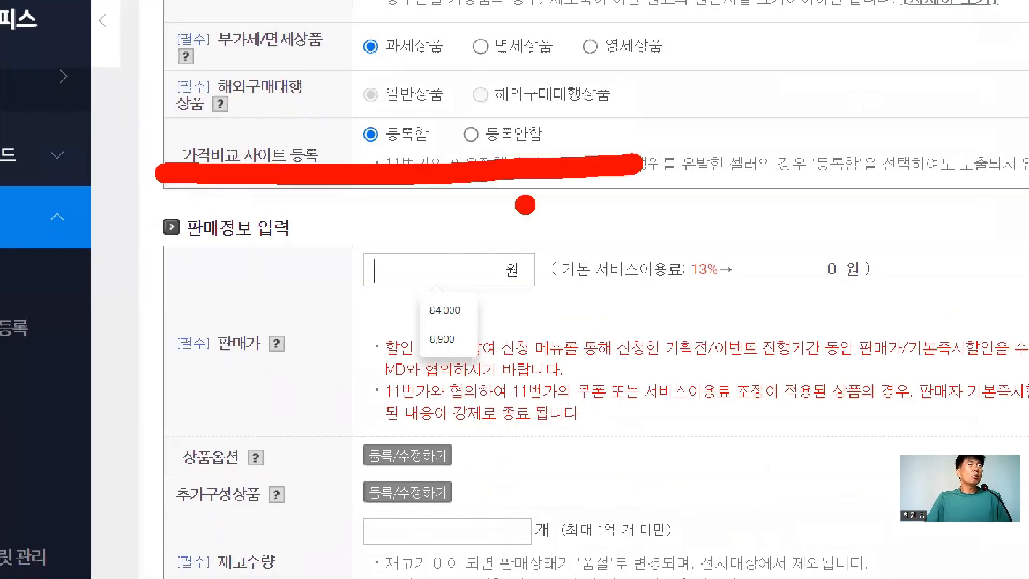
mouse_move(282, 392)
mouse_down()
mouse_move(179, 299)
mouse_move(302, 324)
mouse_move(196, 390)
mouse_up()
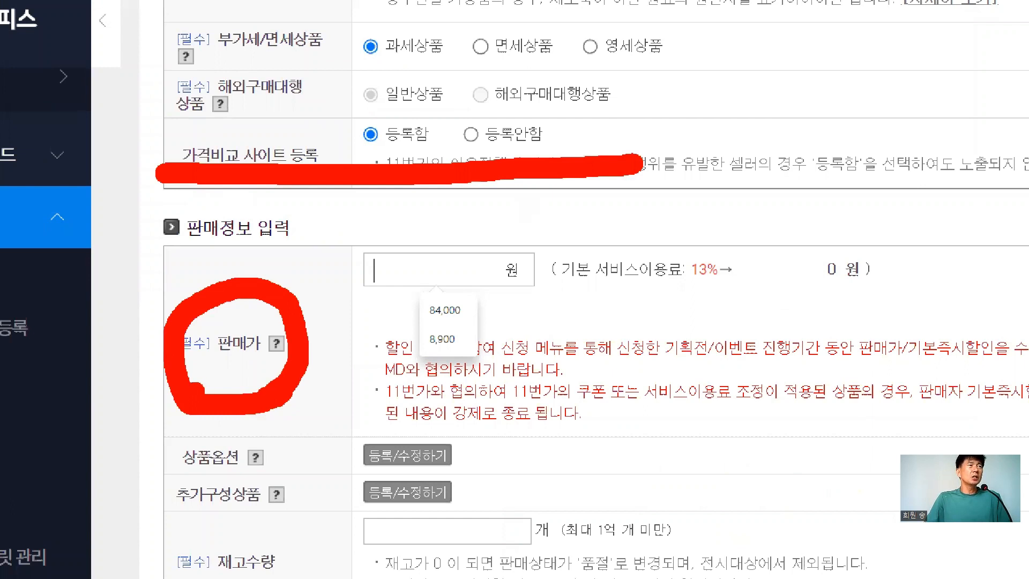
drag(46, 469, 182, 394)
mouse_move(93, 391)
mouse_down()
mouse_move(171, 389)
mouse_move(150, 480)
mouse_up()
click(180, 466)
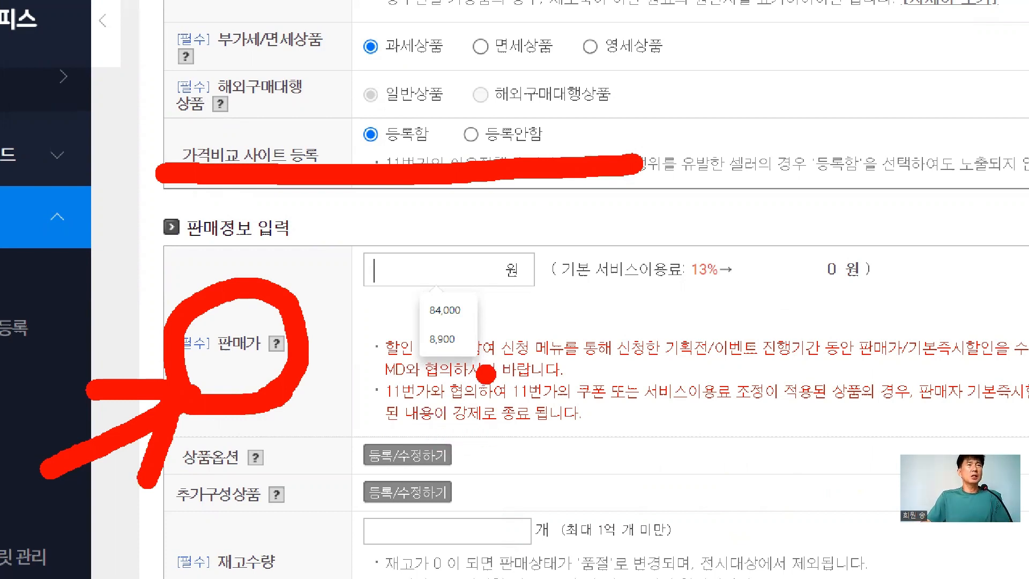
key(Escape)
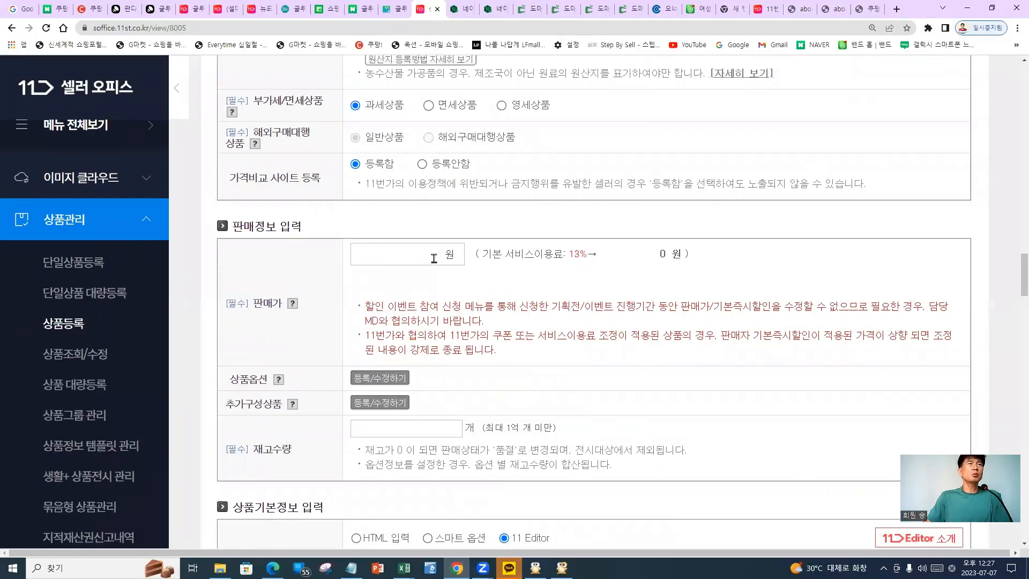
Enter a 9,500원 selling price so the 1,235원 service fee is calculated
key(Escape)
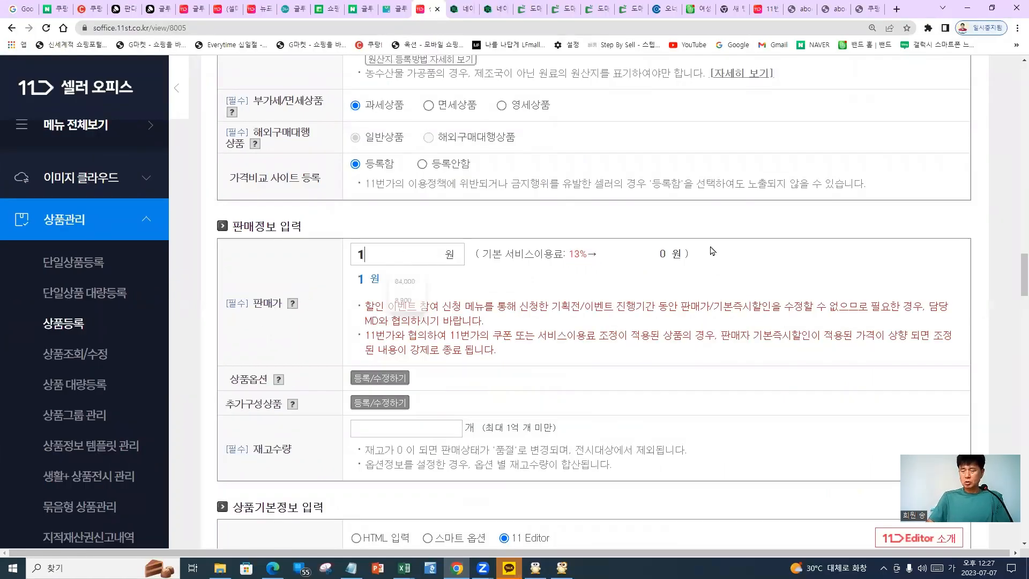
text(9500)
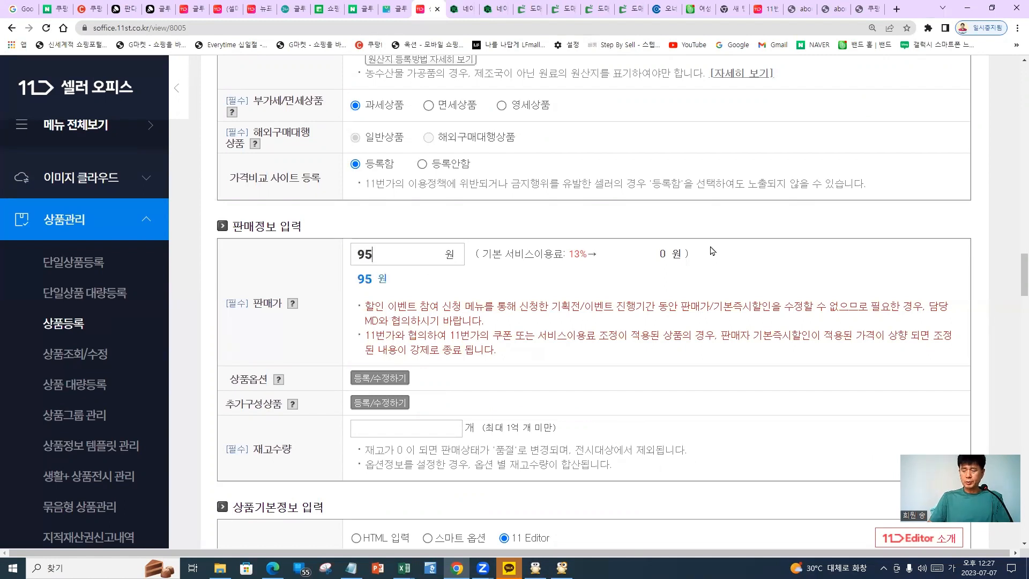
click(288, 346)
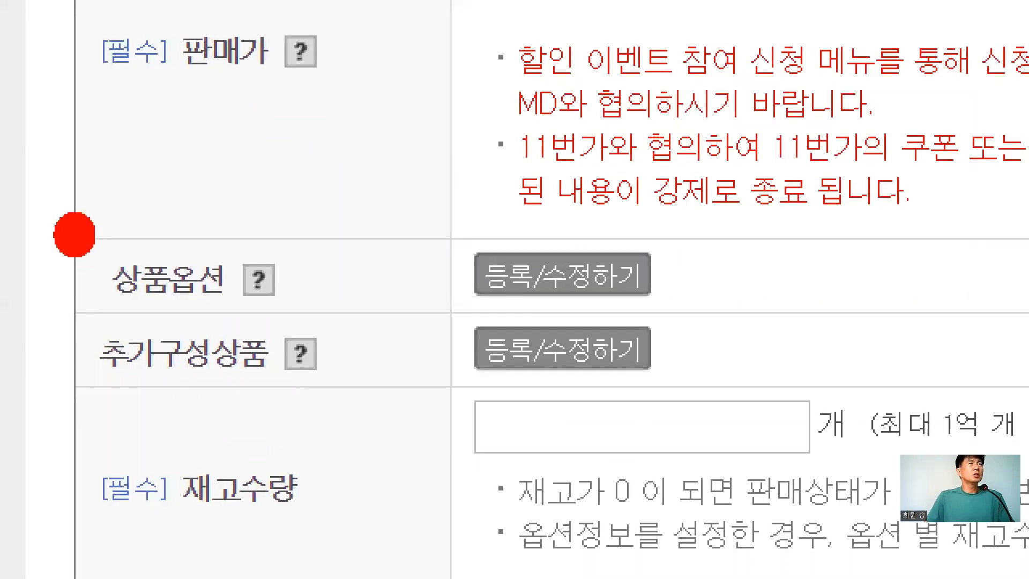
drag(218, 363, 203, 368)
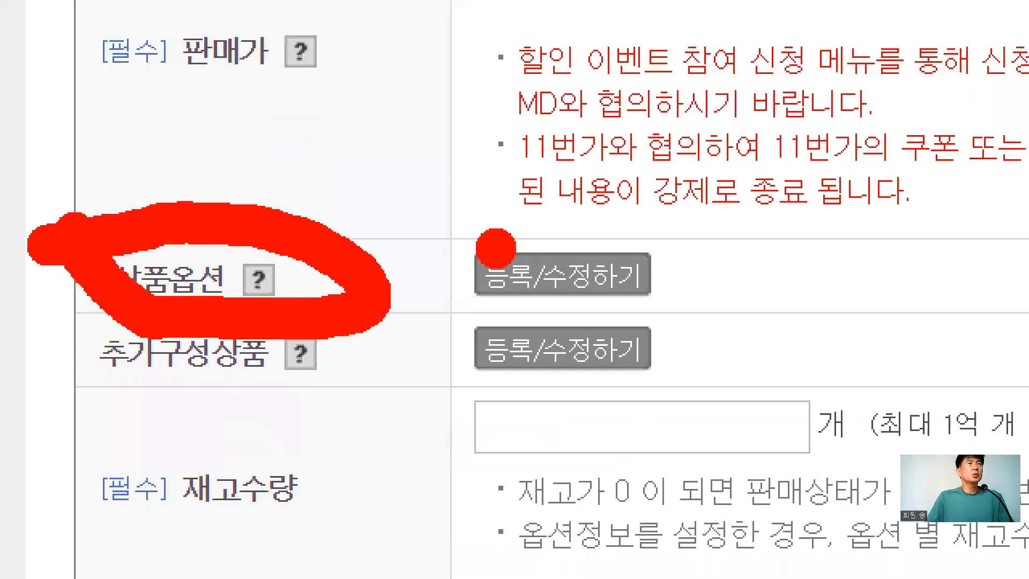
mouse_move(450, 215)
mouse_down()
mouse_move(416, 273)
mouse_move(472, 219)
mouse_up()
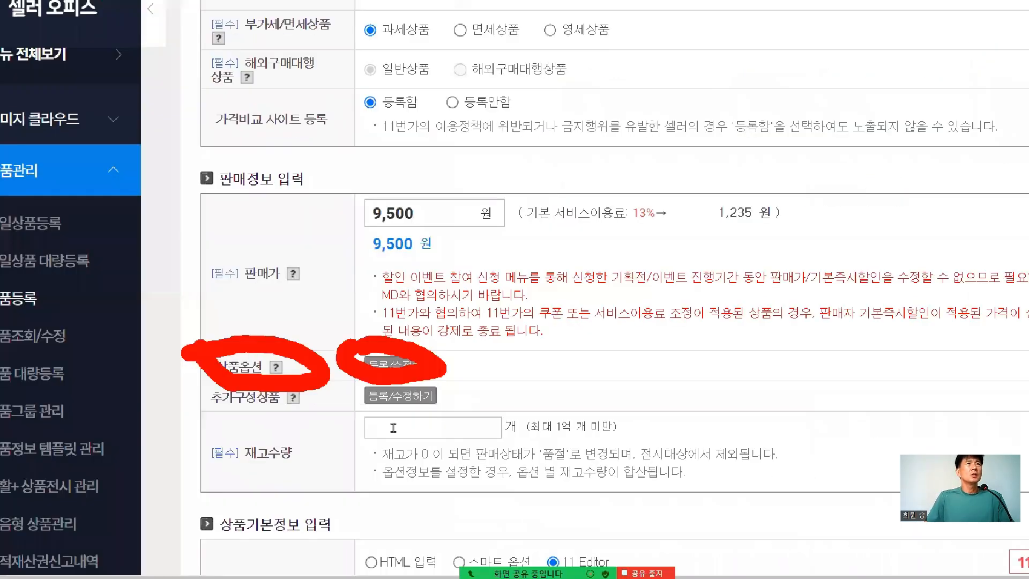
key(Escape)
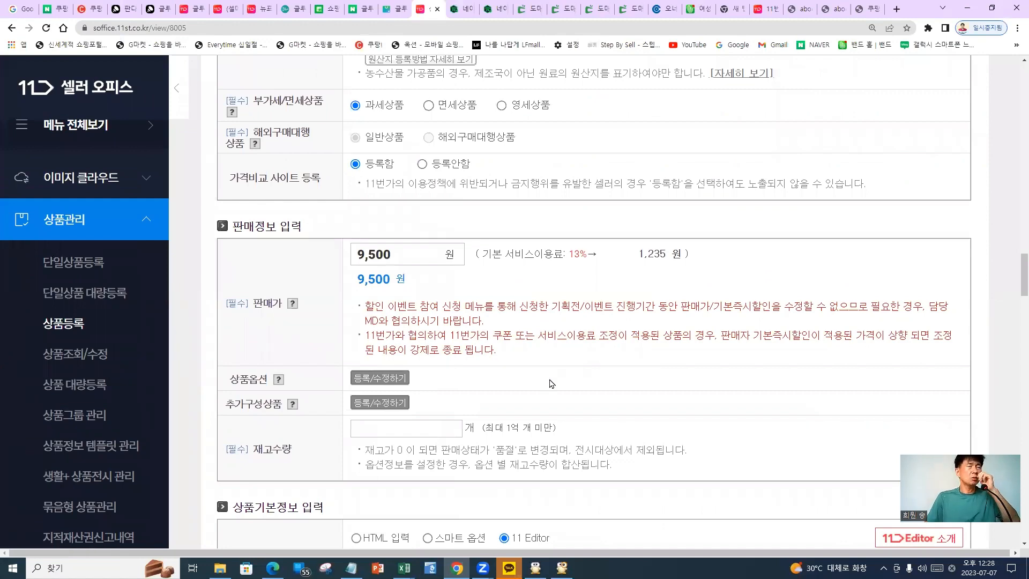
scroll(413, 398, down, 2)
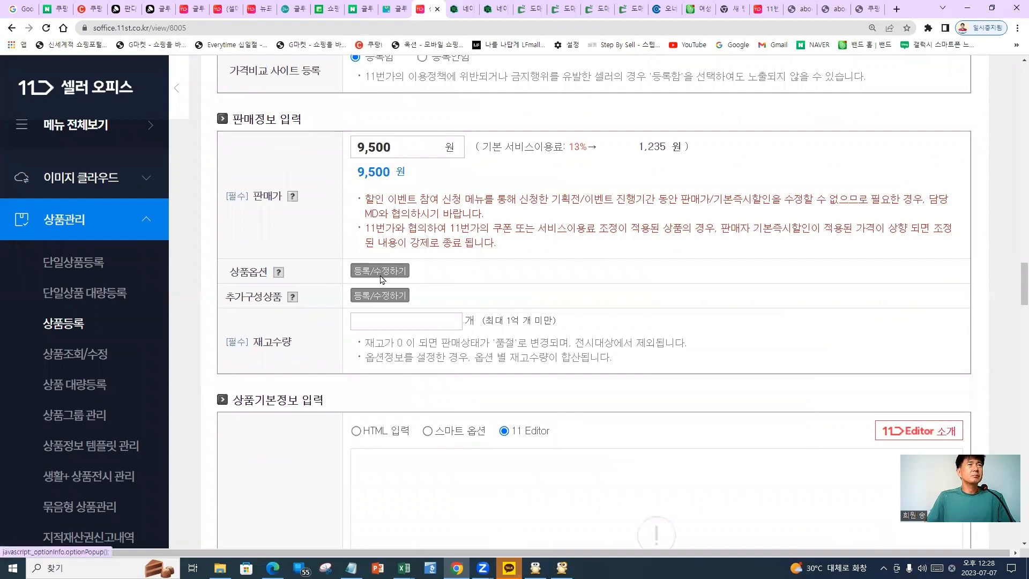
click(381, 275)
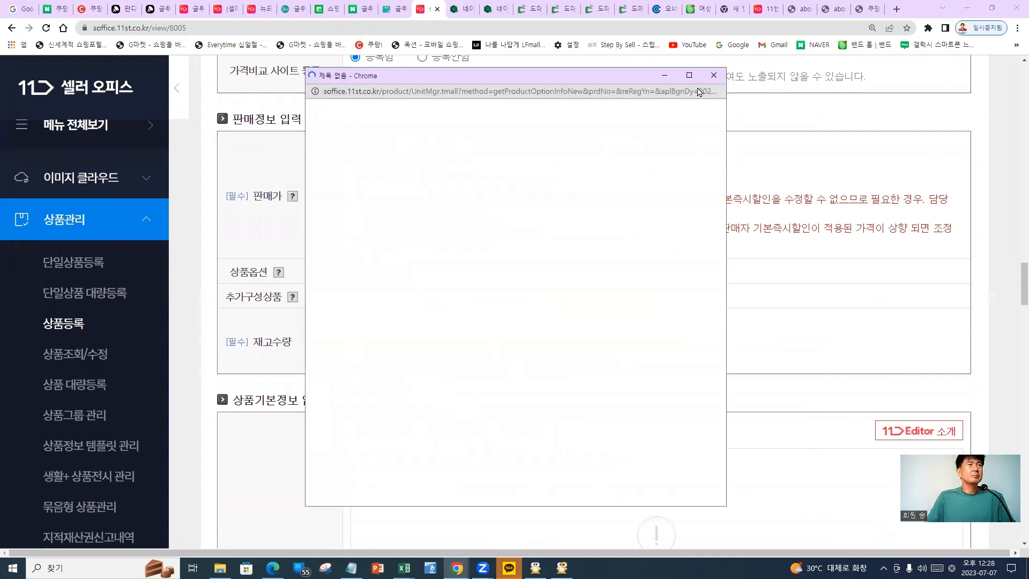
scroll(243, 245, down, 1)
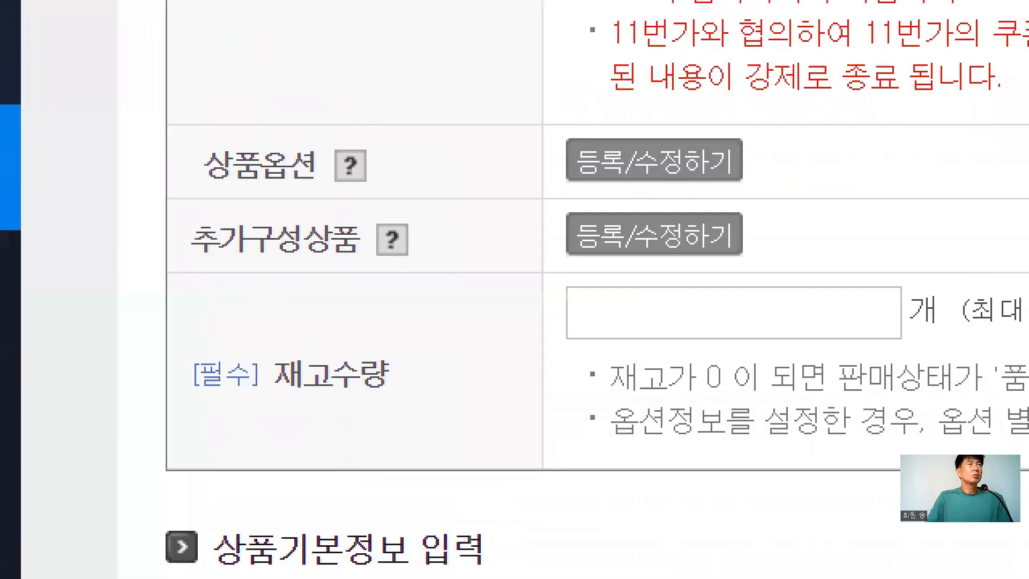
mouse_move(303, 131)
mouse_down()
mouse_move(97, 203)
mouse_move(416, 260)
mouse_move(289, 128)
mouse_up()
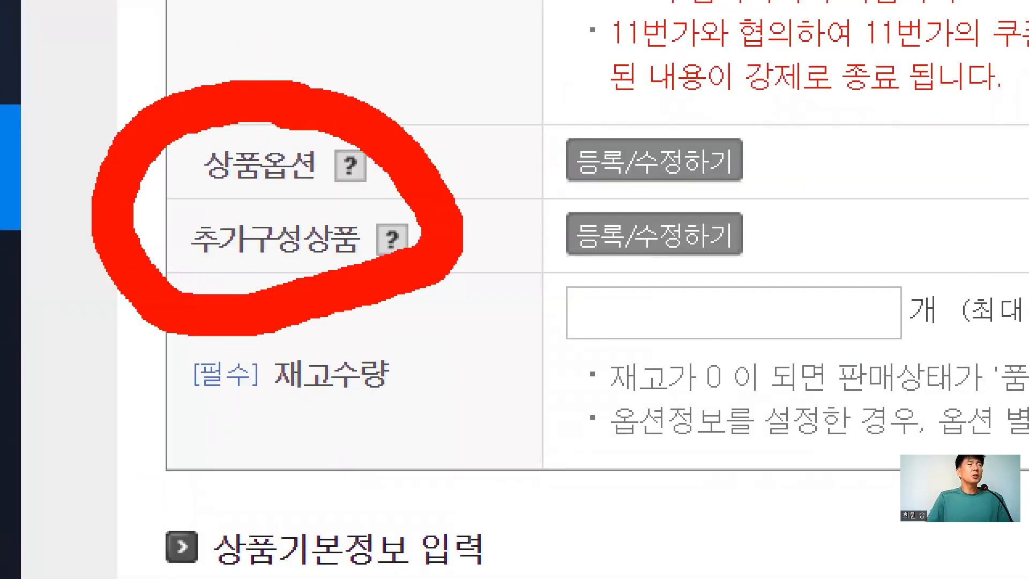
drag(459, 262, 758, 437)
mouse_move(526, 233)
mouse_down()
mouse_move(423, 290)
mouse_move(541, 414)
mouse_up()
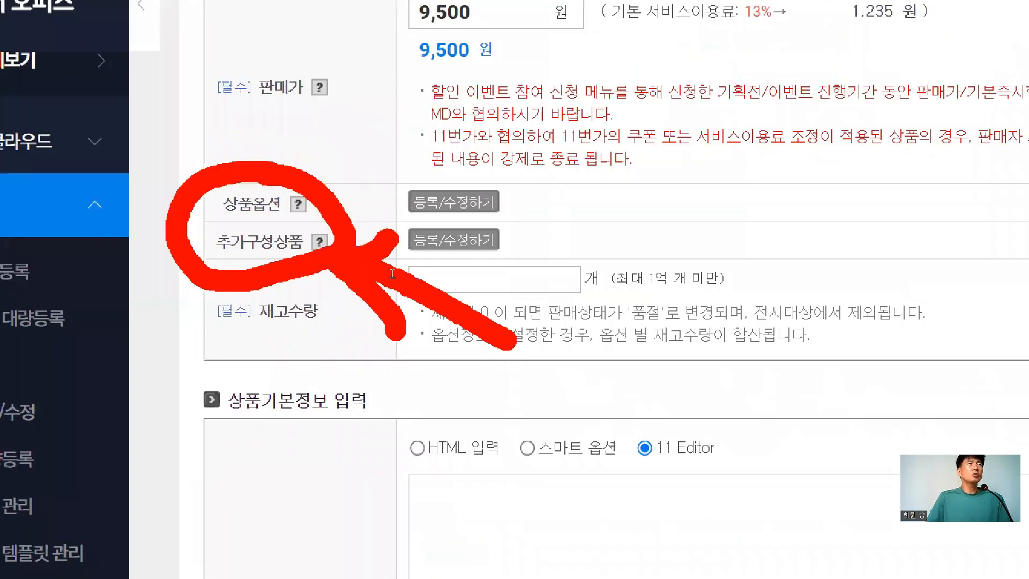
key(Escape)
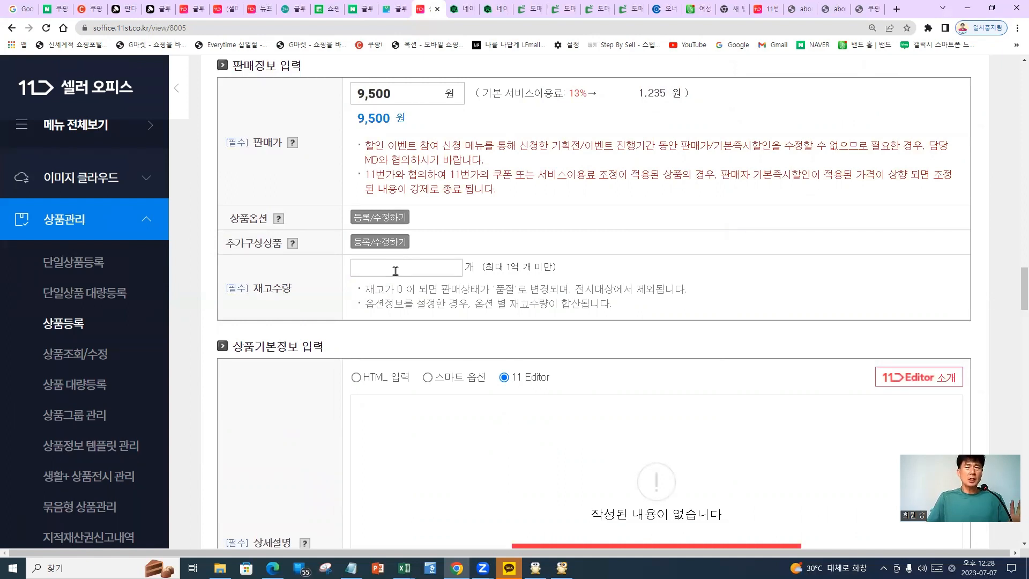
Enter 10 in the 재고수량 box as the stock quantity
click(396, 271)
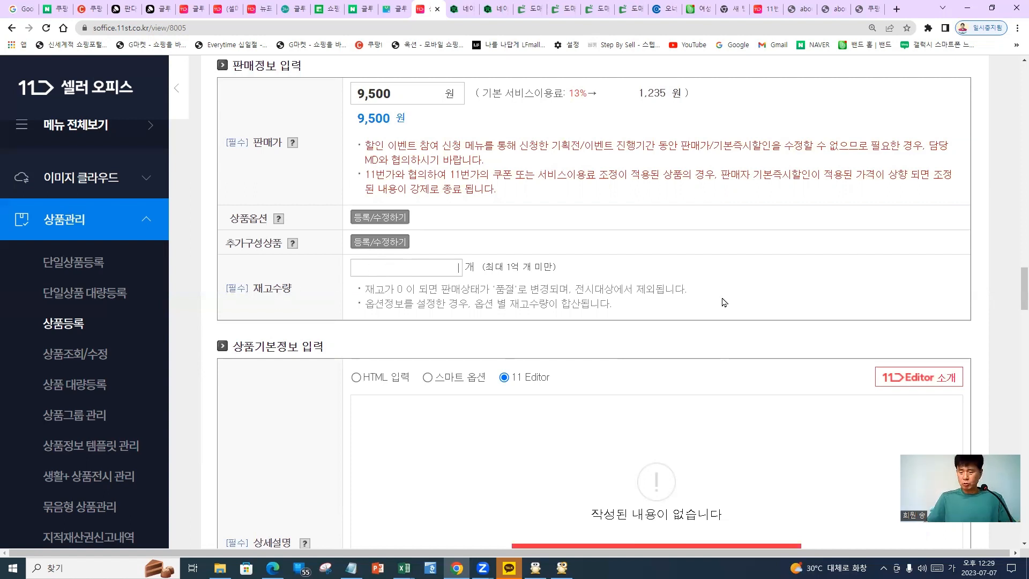
text(10)
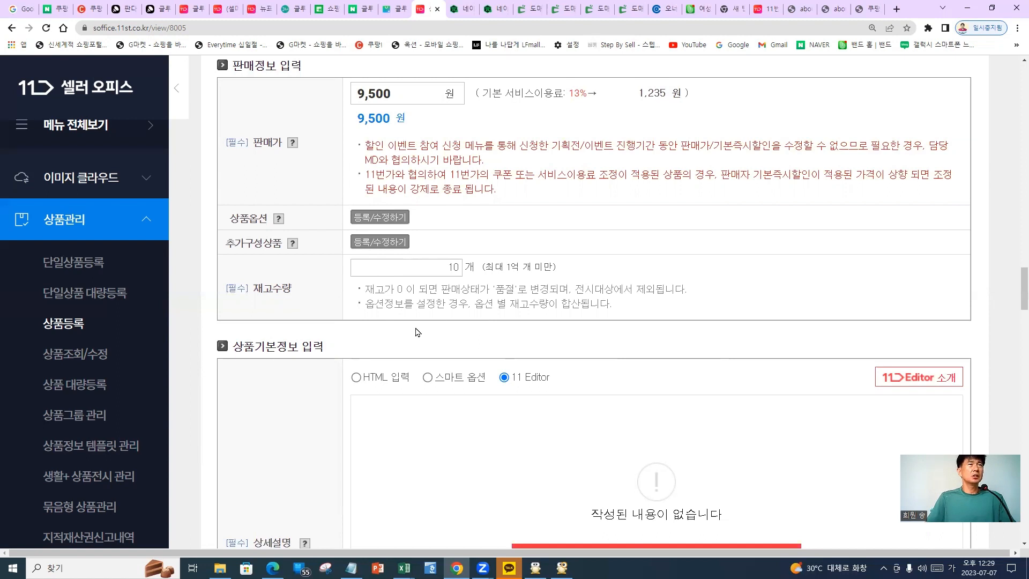
scroll(417, 333, down, 2)
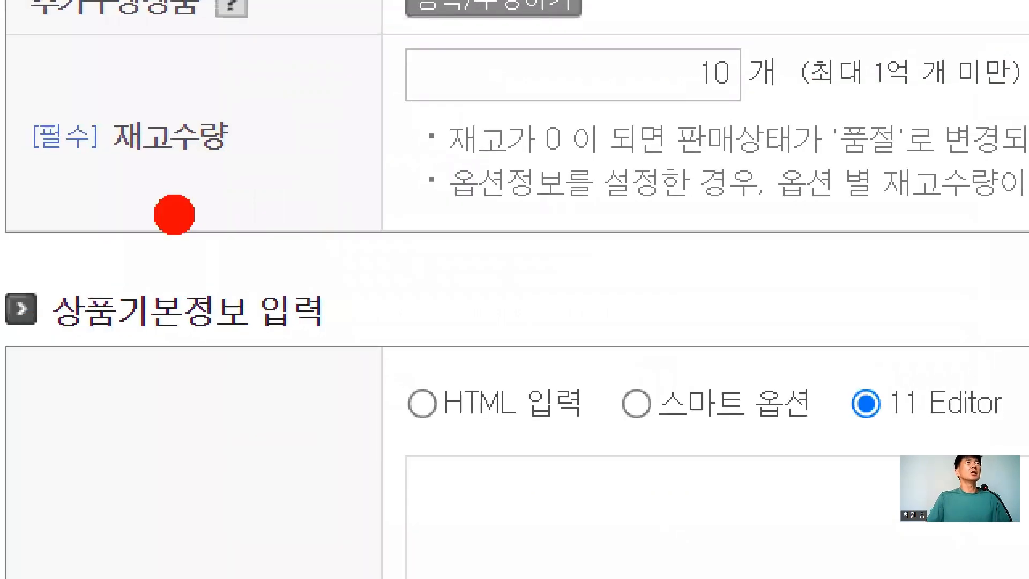
drag(274, 206, 279, 207)
drag(697, 161, 793, 156)
right_click(600, 226)
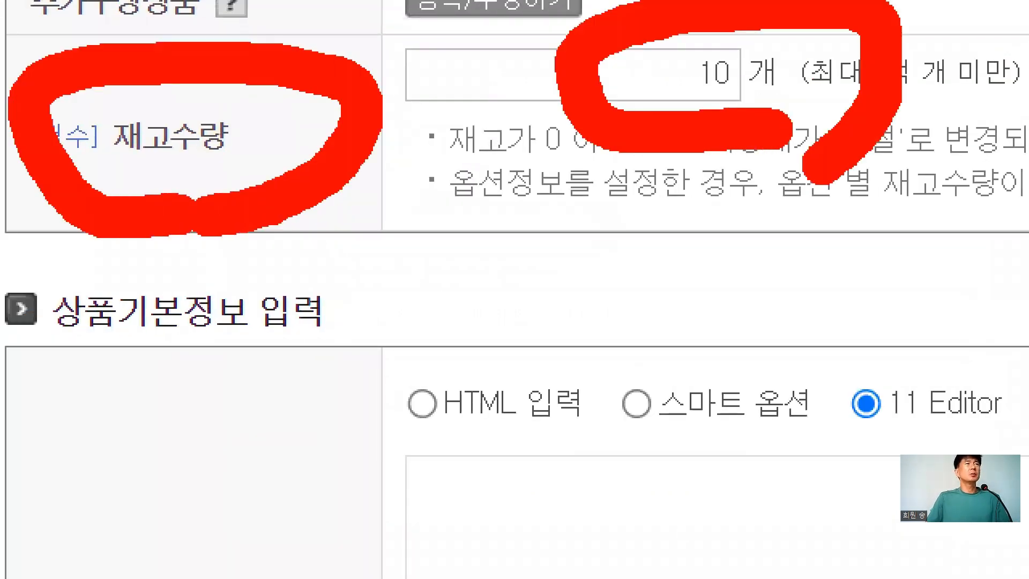
key(Escape)
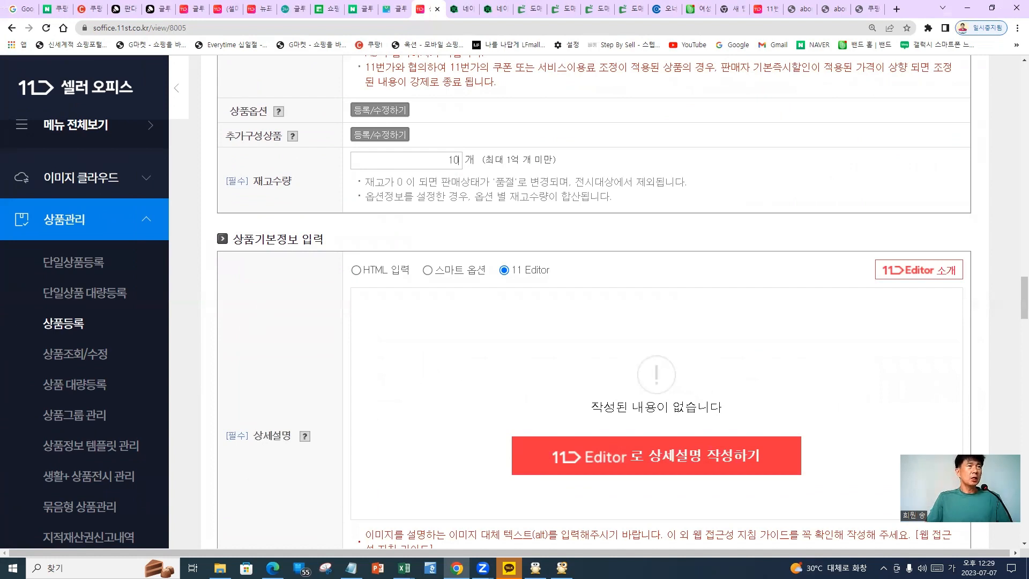
Launch 11 Editor from the 상세설명 section via '11 Editor로 상세설명 작성하기'
mouse_move(295, 460)
mouse_down()
mouse_move(328, 434)
mouse_move(295, 469)
mouse_up()
drag(488, 280, 563, 294)
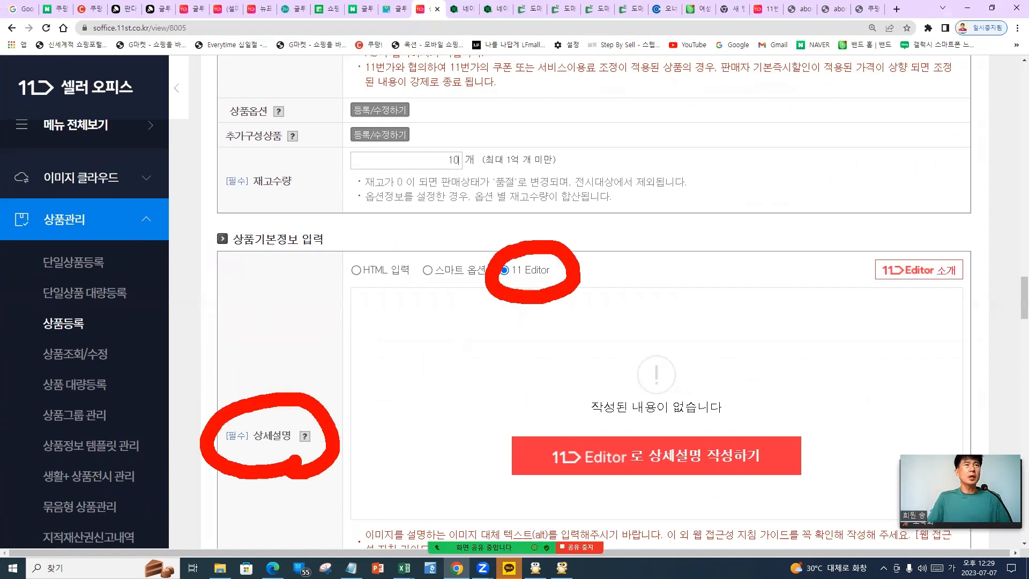
mouse_move(750, 481)
mouse_down()
mouse_move(619, 502)
mouse_move(726, 423)
mouse_move(708, 501)
mouse_up()
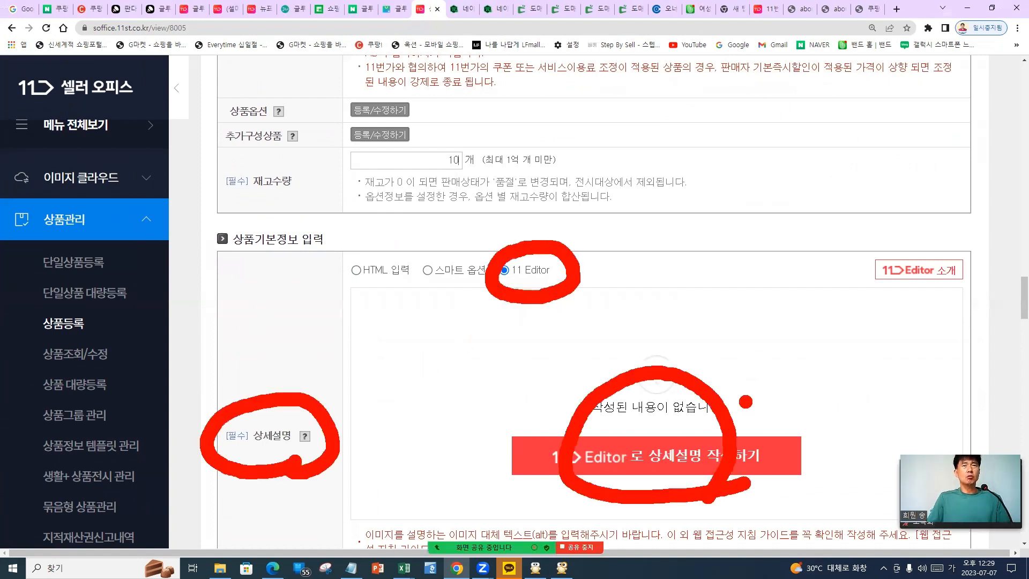
drag(723, 390, 882, 289)
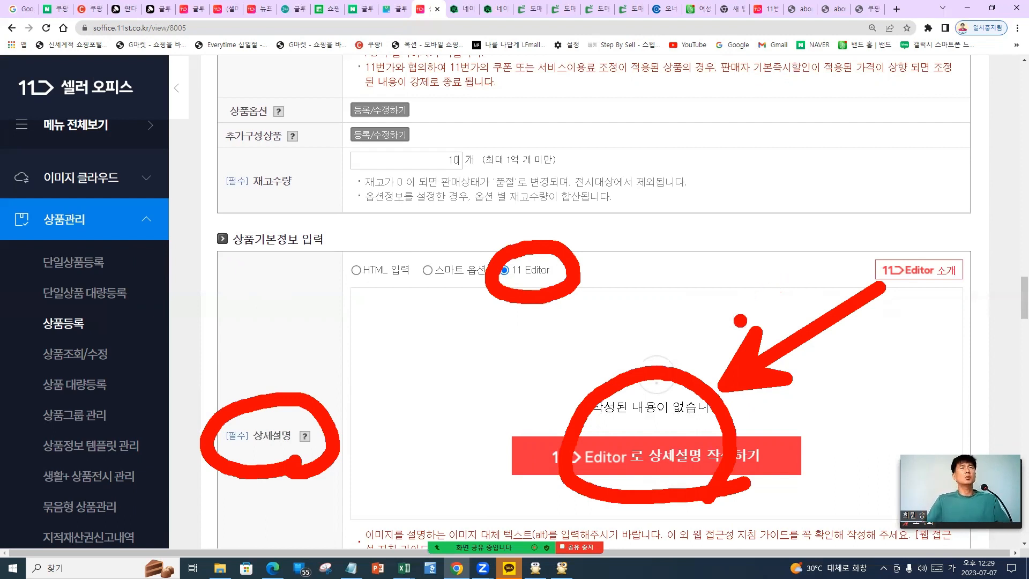
key(Escape)
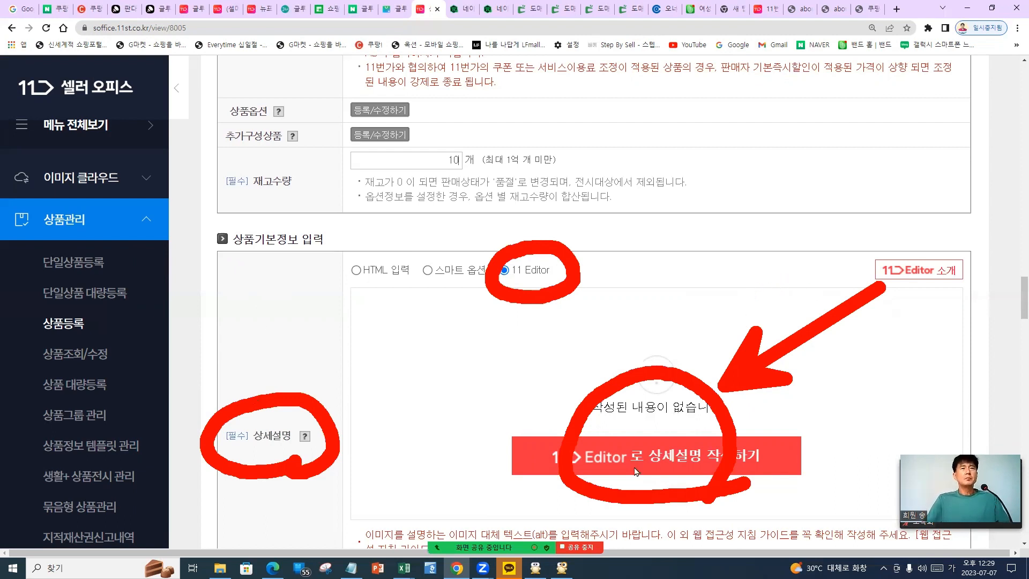
click(644, 461)
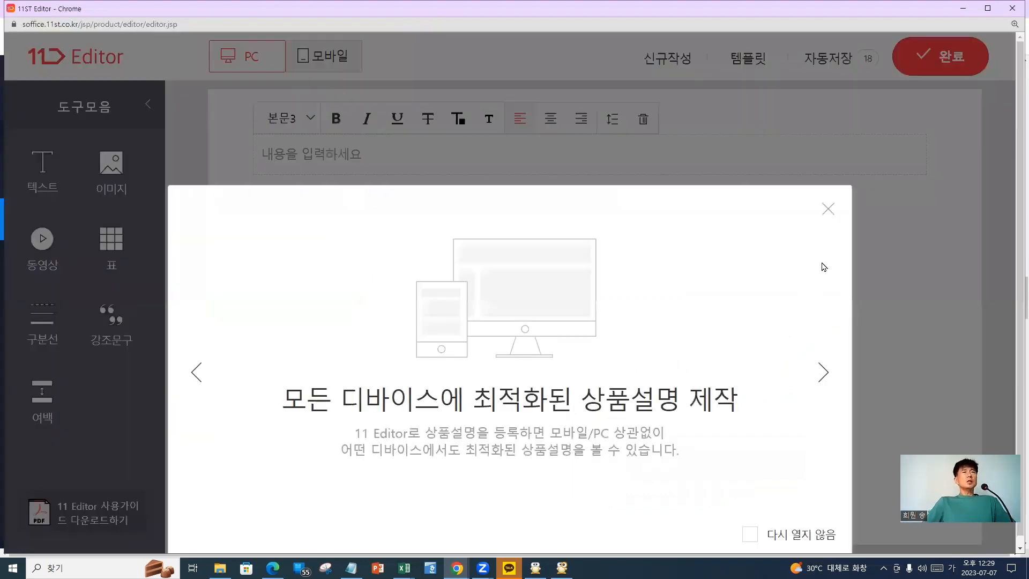
click(829, 210)
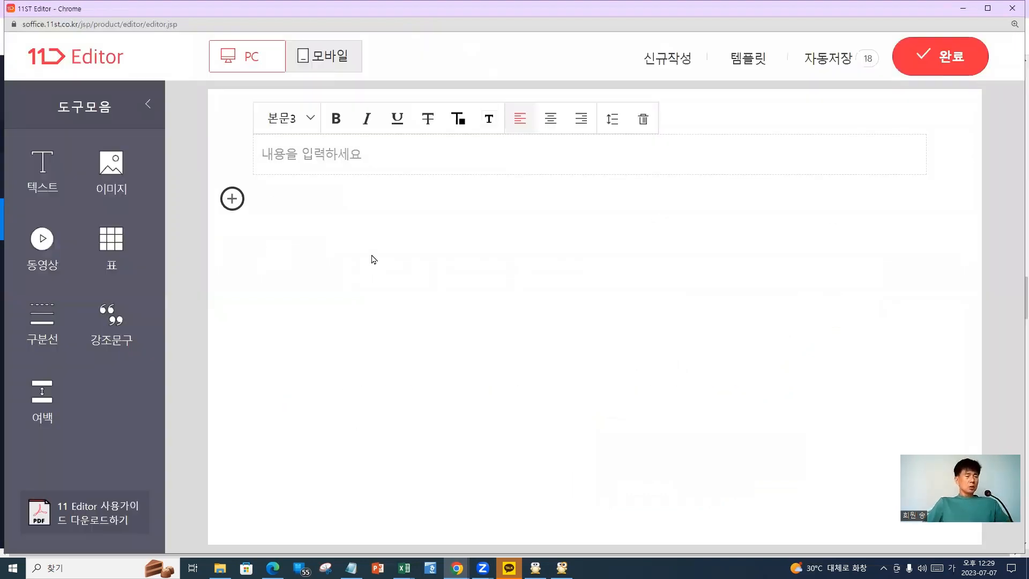
drag(166, 119, 32, 211)
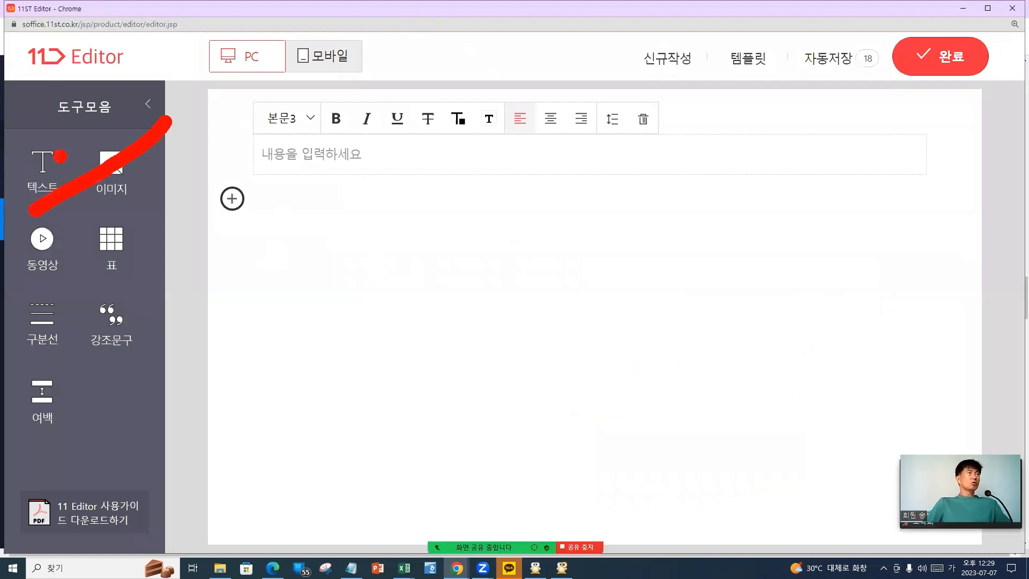
mouse_move(63, 121)
mouse_down()
mouse_move(132, 174)
mouse_move(150, 204)
mouse_up()
mouse_move(281, 235)
mouse_down()
mouse_move(259, 148)
mouse_move(273, 261)
mouse_up()
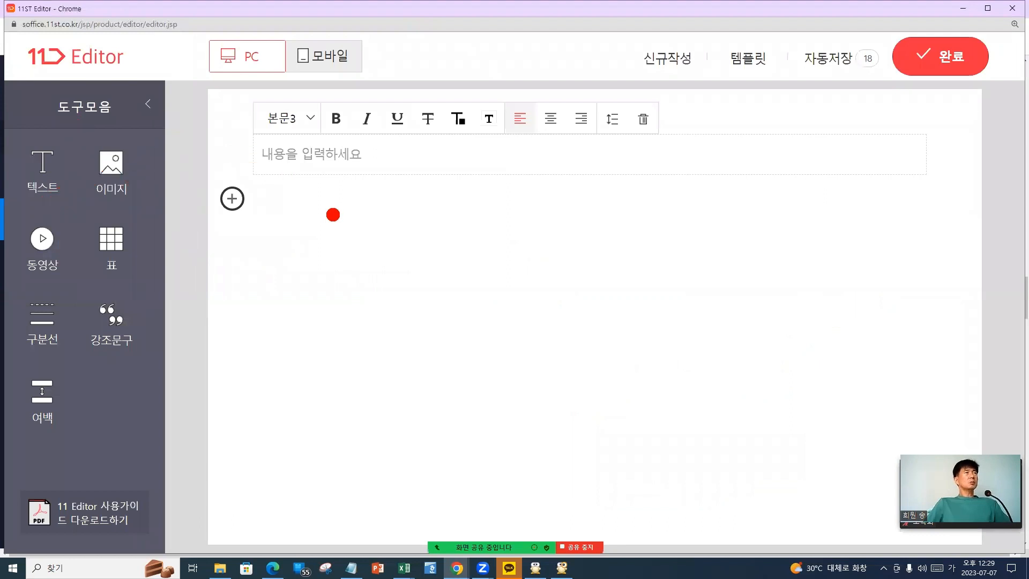
drag(147, 130, 78, 225)
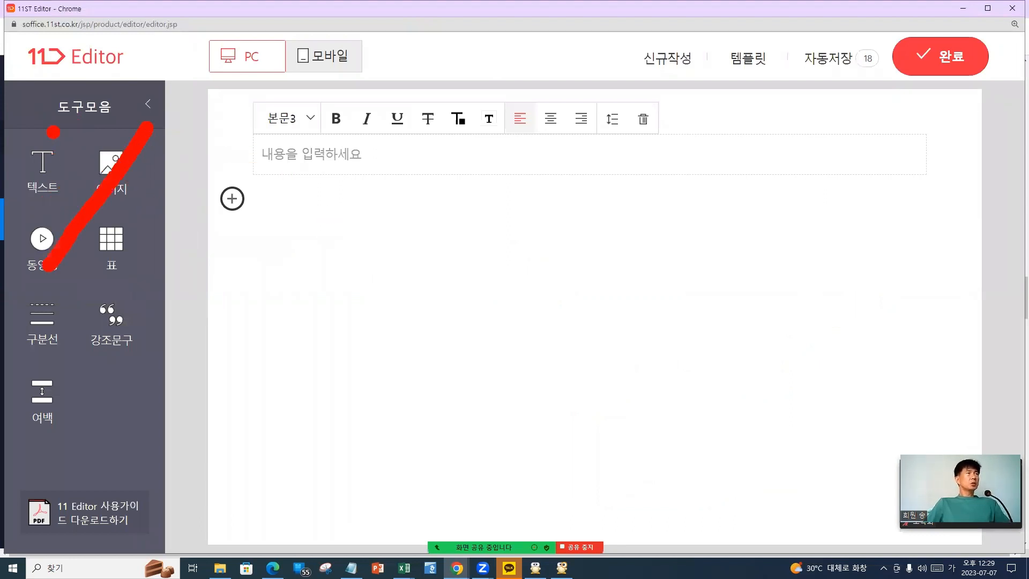
drag(52, 132, 142, 298)
mouse_move(273, 233)
mouse_down()
mouse_move(275, 172)
mouse_move(278, 233)
mouse_move(548, 290)
mouse_up()
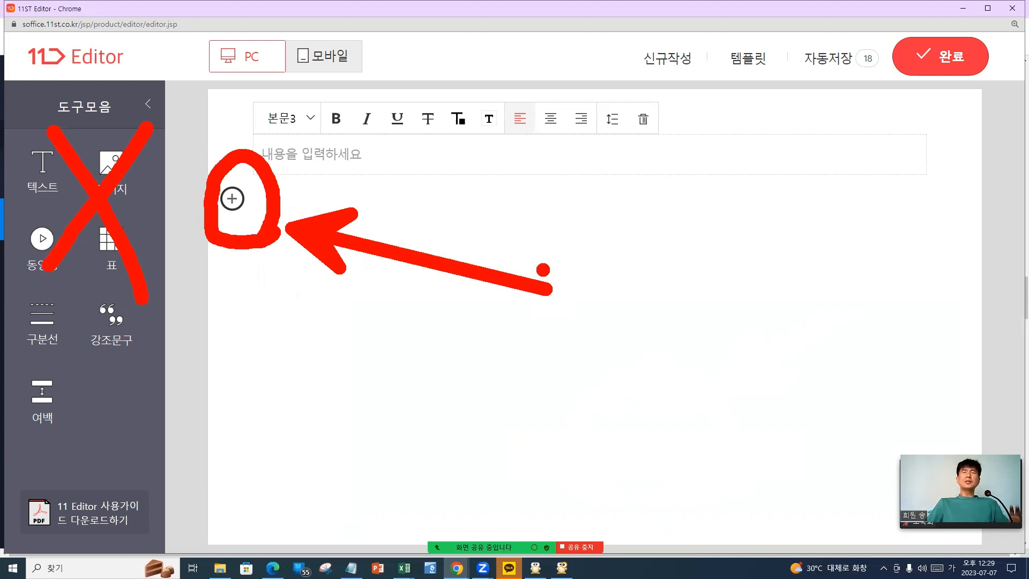
mouse_move(778, 89)
mouse_down()
mouse_move(716, 90)
mouse_move(777, 67)
mouse_move(779, 89)
mouse_move(884, 241)
mouse_move(770, 114)
mouse_move(745, 188)
mouse_up()
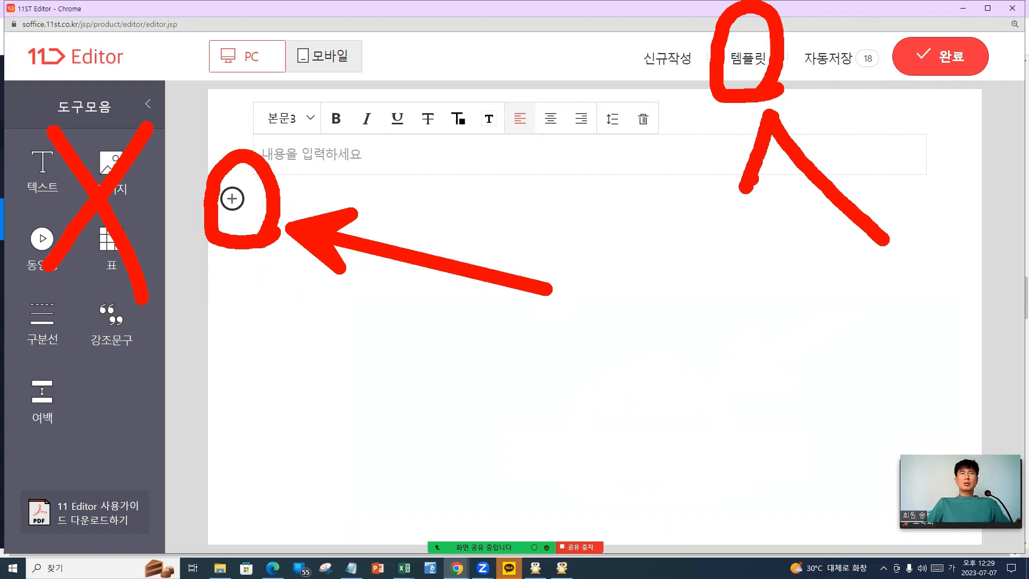
drag(770, 111, 850, 126)
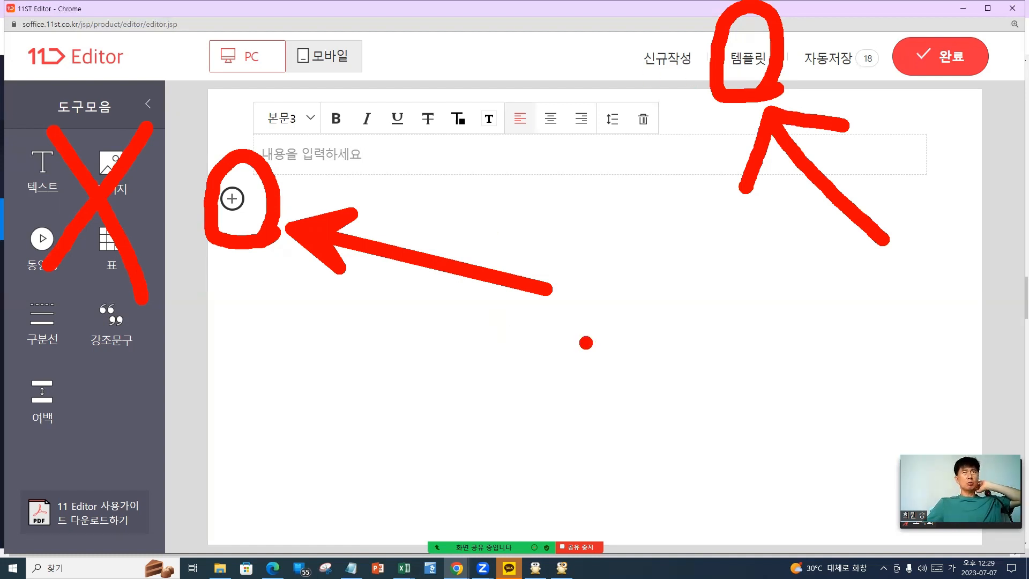
Start an image block from the editor's ⊕ insert row to bring up 이미지 불러오기
drag(839, 264, 847, 313)
click(878, 316)
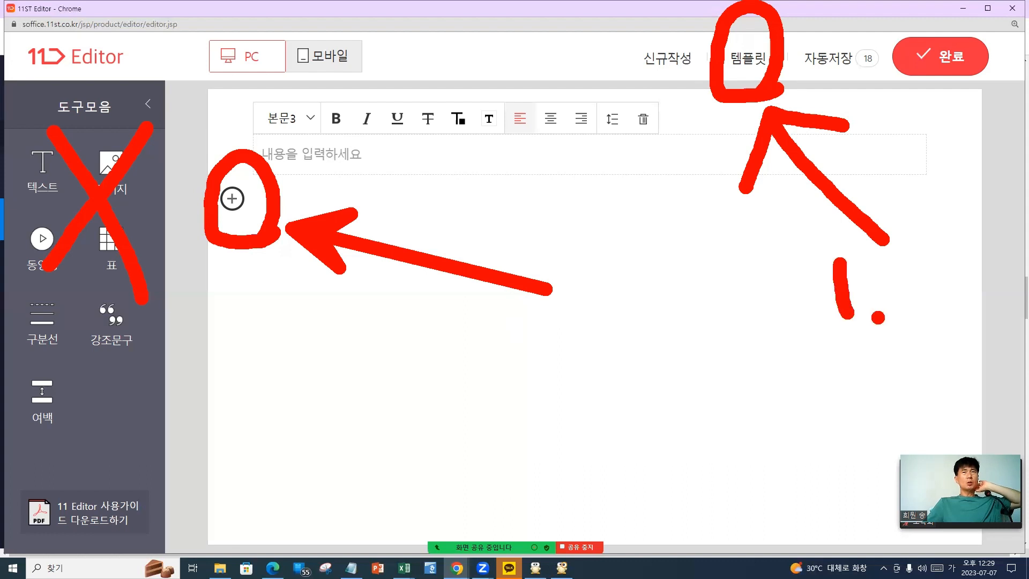
mouse_move(498, 328)
mouse_down()
mouse_move(500, 372)
mouse_move(571, 375)
mouse_up()
click(610, 392)
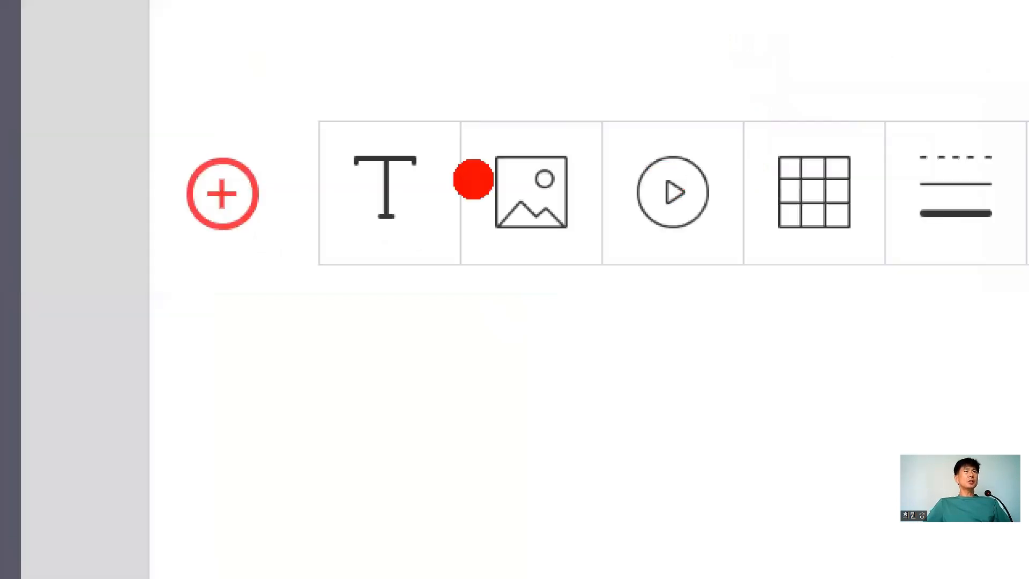
drag(380, 265, 379, 410)
mouse_move(381, 239)
mouse_down()
mouse_move(314, 332)
mouse_move(439, 310)
mouse_up()
mouse_move(522, 110)
mouse_down()
mouse_move(485, 279)
mouse_move(600, 126)
mouse_up()
key(ctrl+z)
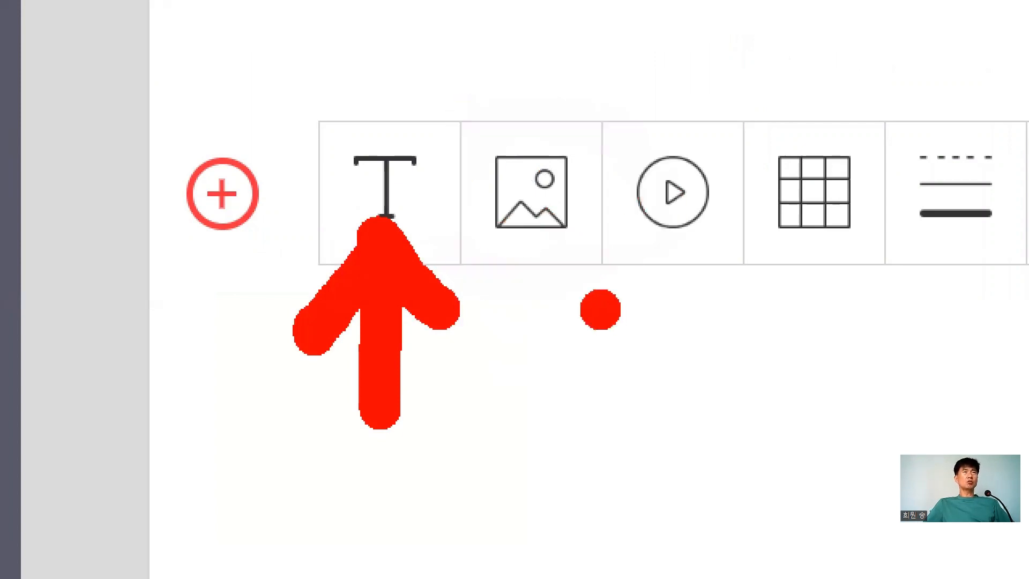
mouse_move(600, 308)
mouse_down()
mouse_move(450, 128)
mouse_move(552, 263)
mouse_up()
drag(546, 343, 546, 536)
drag(546, 343, 630, 515)
drag(546, 343, 464, 515)
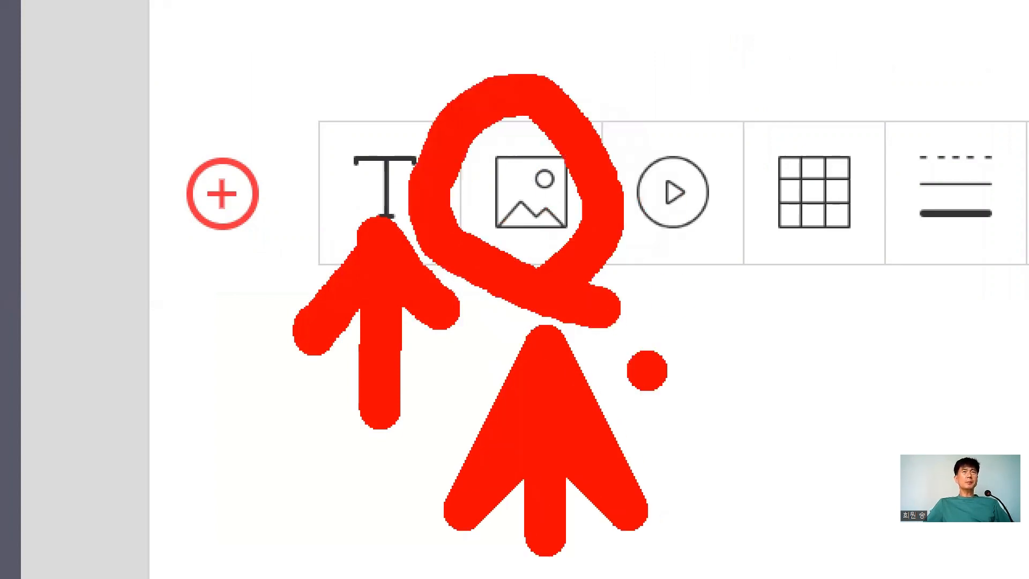
mouse_move(715, 296)
mouse_down()
mouse_move(641, 99)
mouse_move(753, 231)
mouse_move(713, 308)
mouse_up()
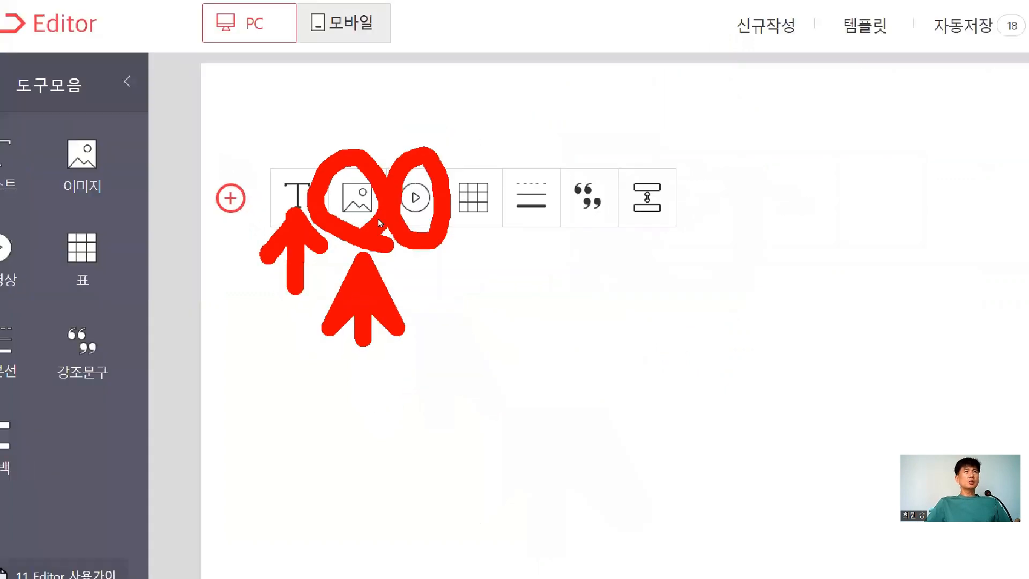
click(579, 244)
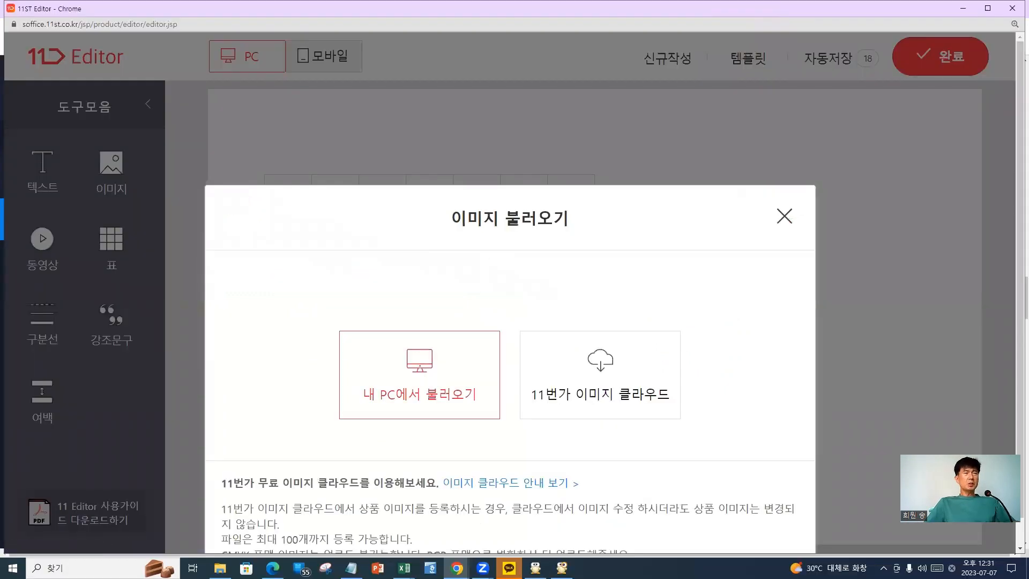
Choose 내 PC에서 불러오기 and browse the folder holding the 링곤베리 product images
drag(471, 317, 442, 433)
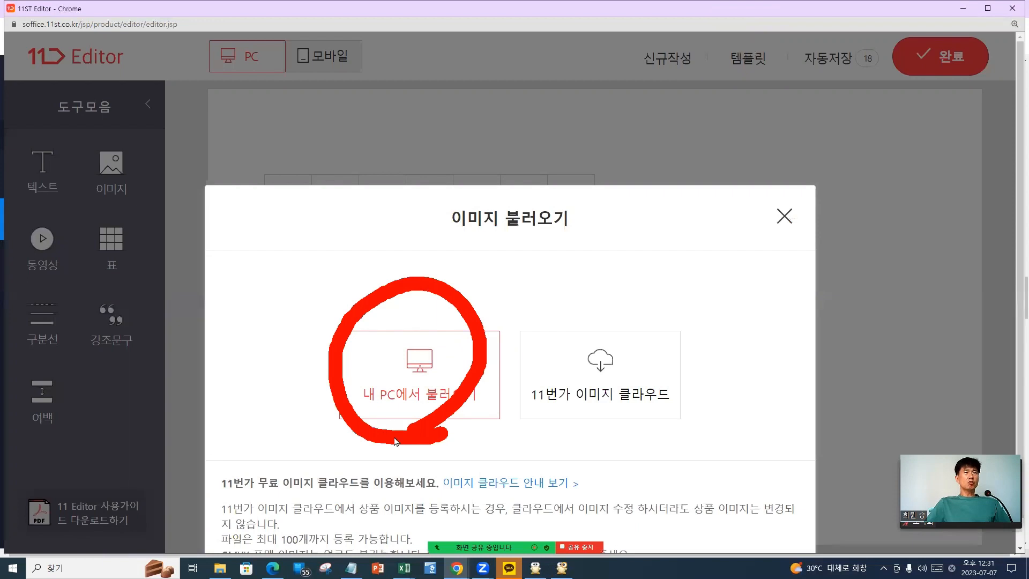
click(433, 379)
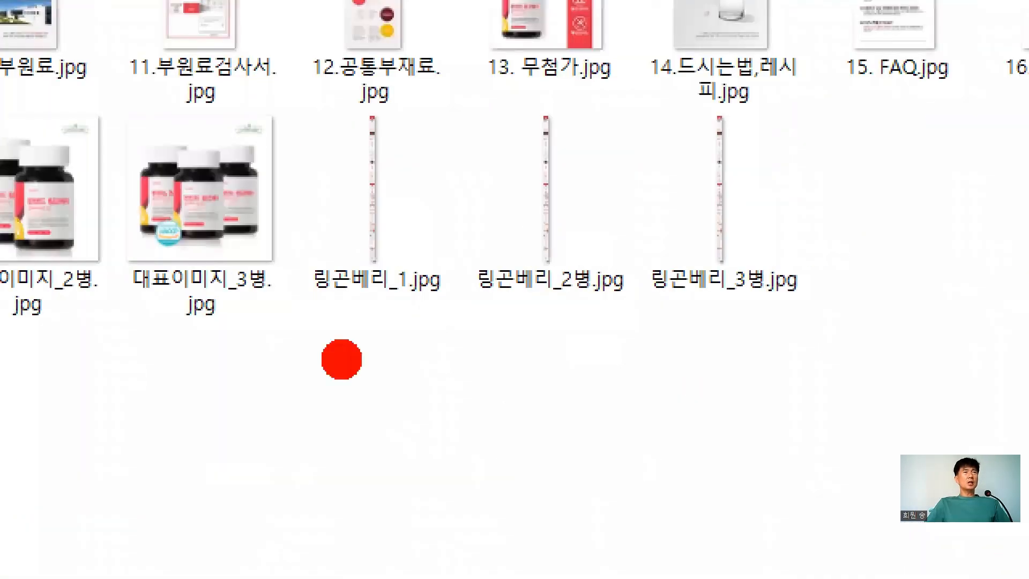
drag(293, 352, 475, 362)
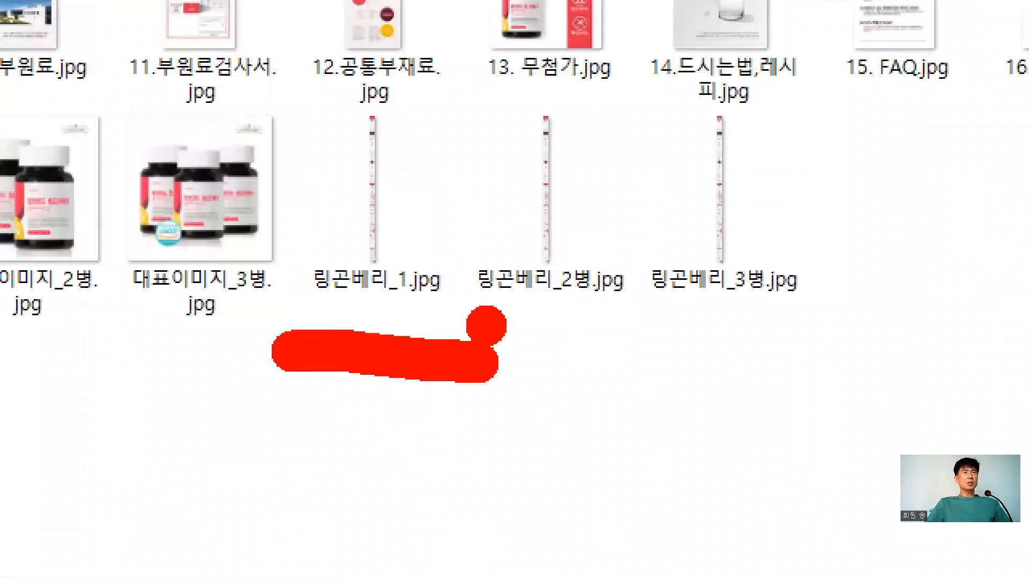
drag(485, 322, 622, 330)
drag(689, 335, 847, 349)
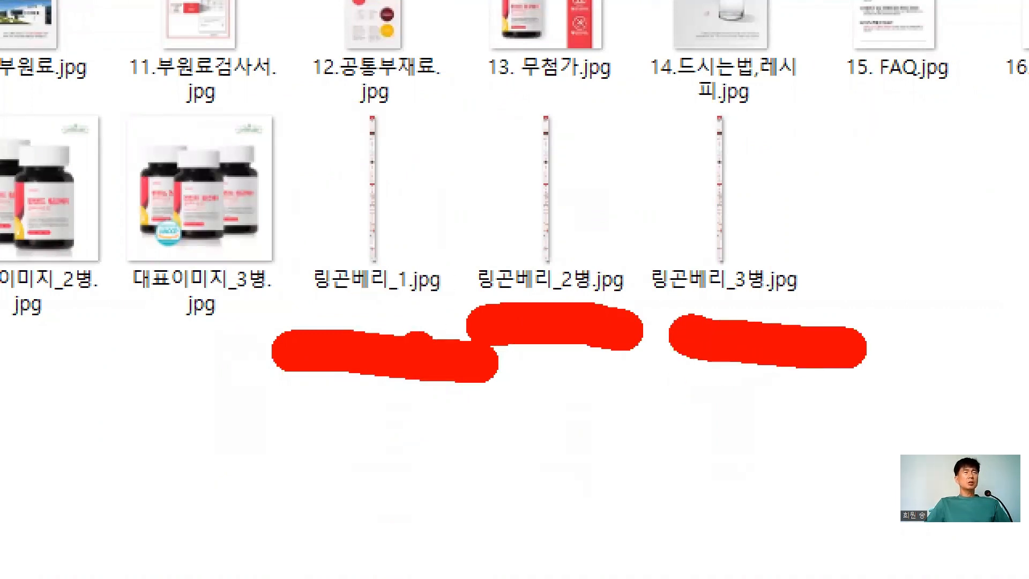
mouse_move(413, 361)
mouse_down()
mouse_move(209, 289)
mouse_move(349, 50)
mouse_move(434, 330)
mouse_up()
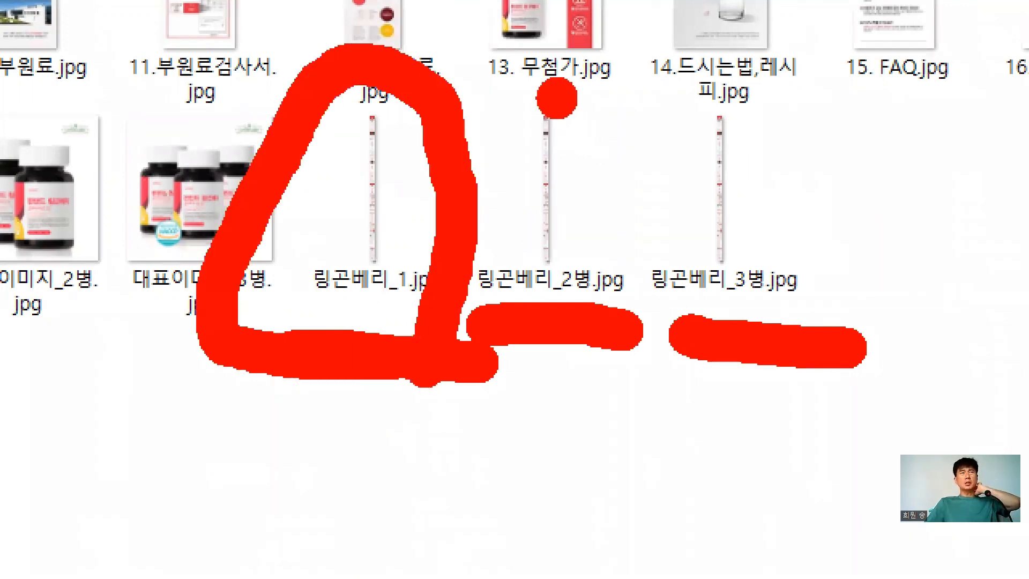
drag(554, 90, 611, 121)
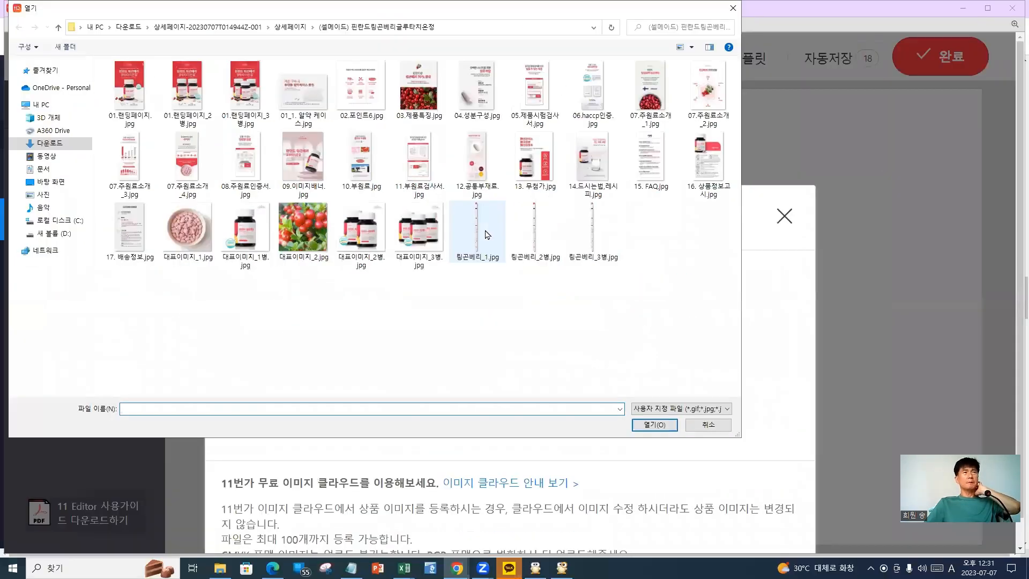
Try uploading 링곤베리_1.jpg twice, dismissing the 3MB 파일 용량 초과 warning both times
click(401, 203)
key(Return)
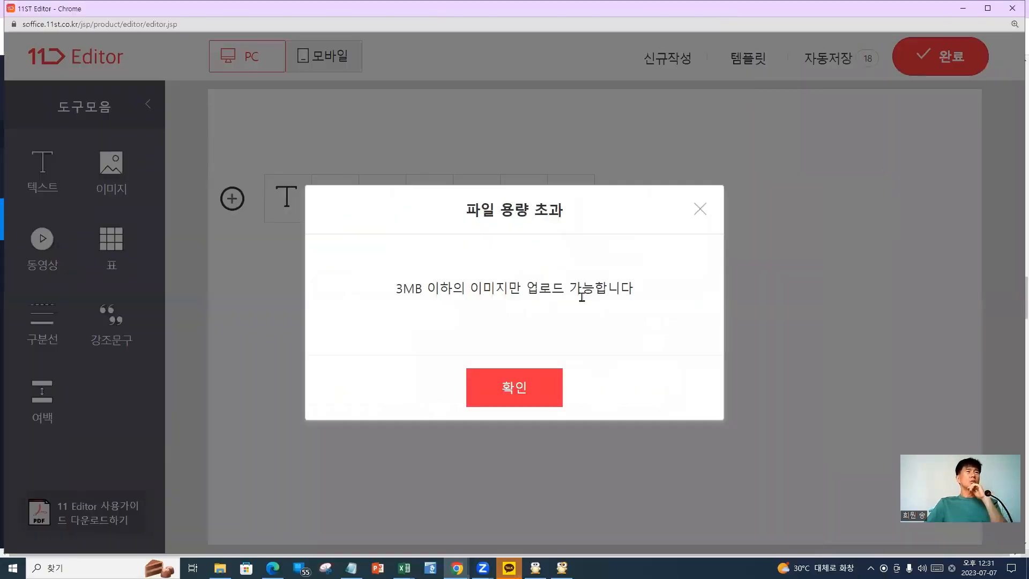
click(513, 384)
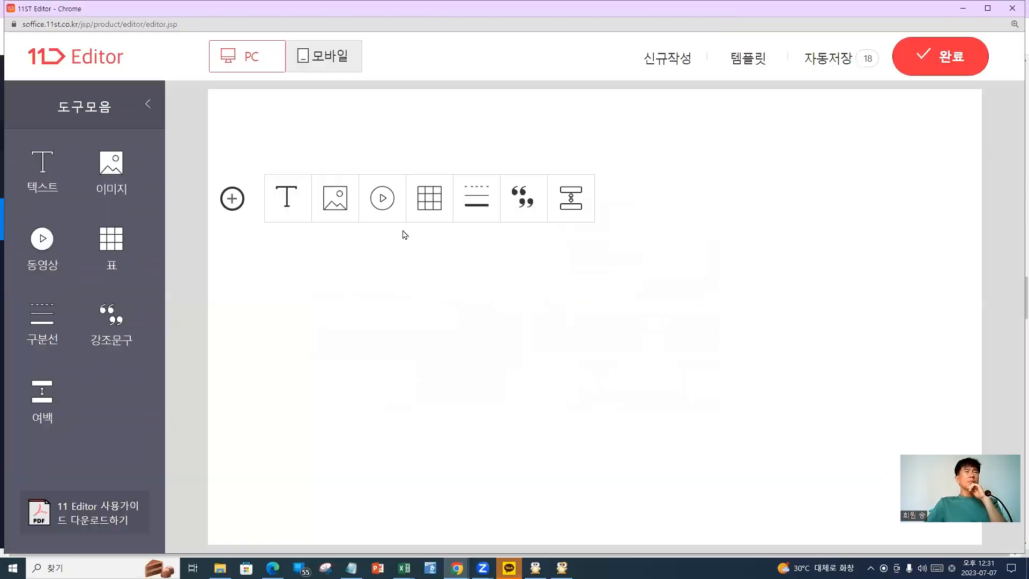
click(345, 205)
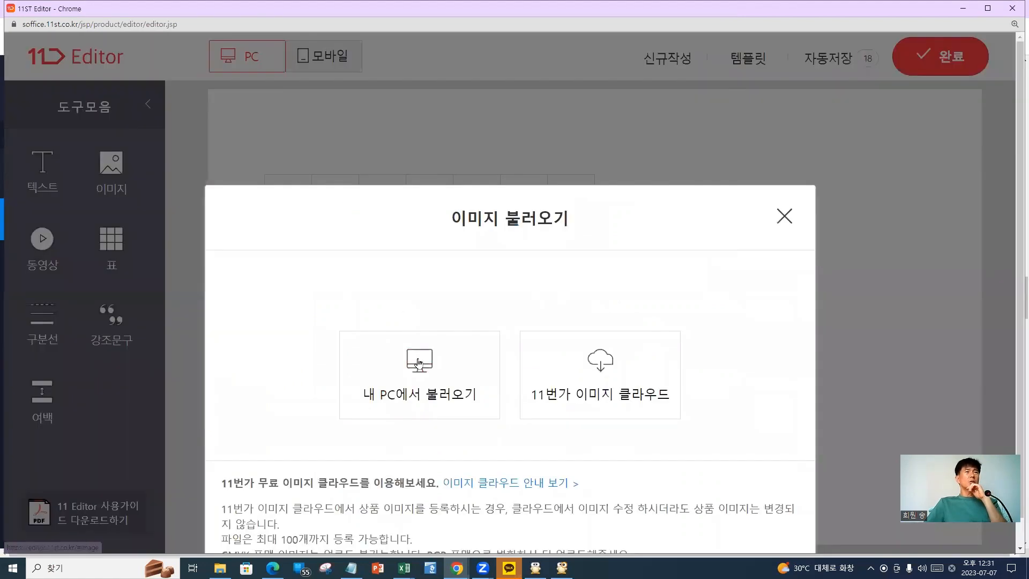
click(426, 363)
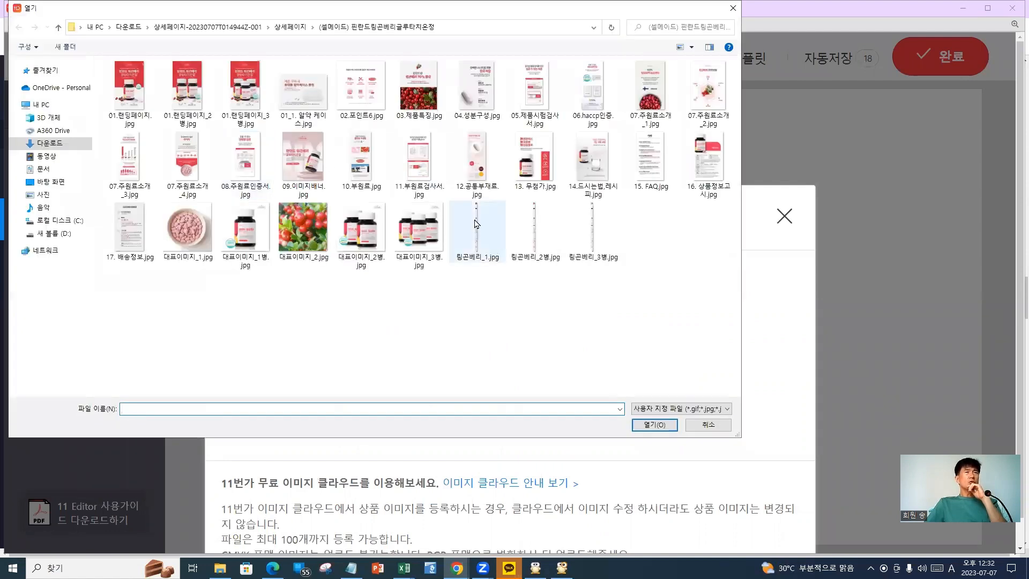
double_click(476, 224)
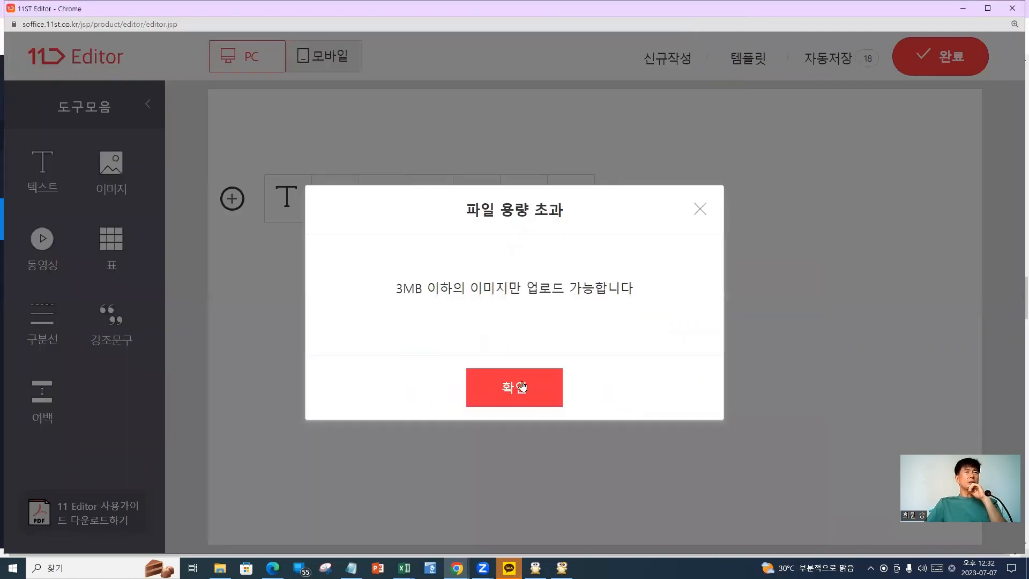
click(522, 385)
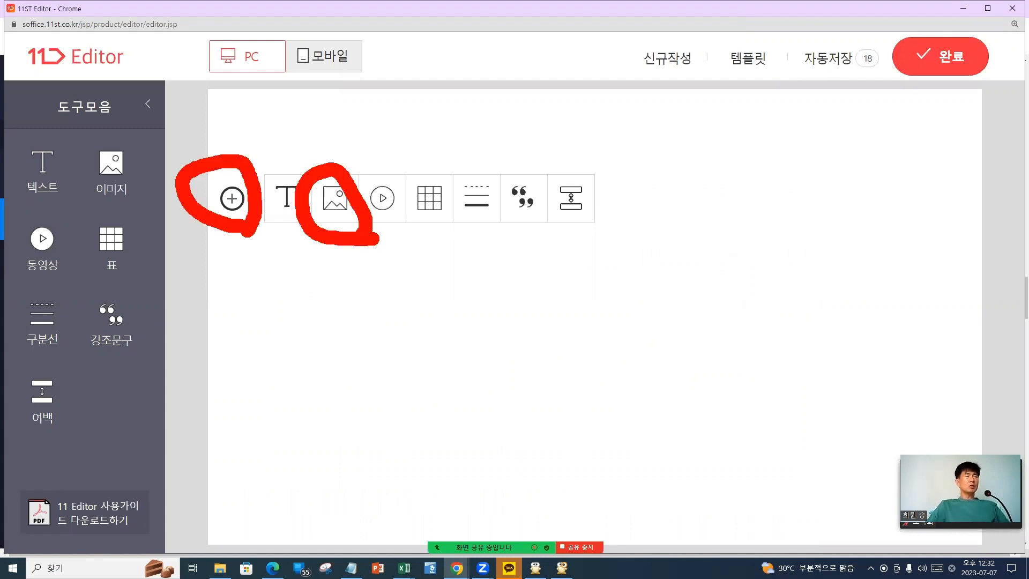
Reopen the image upload on the product detail image folder
click(347, 203)
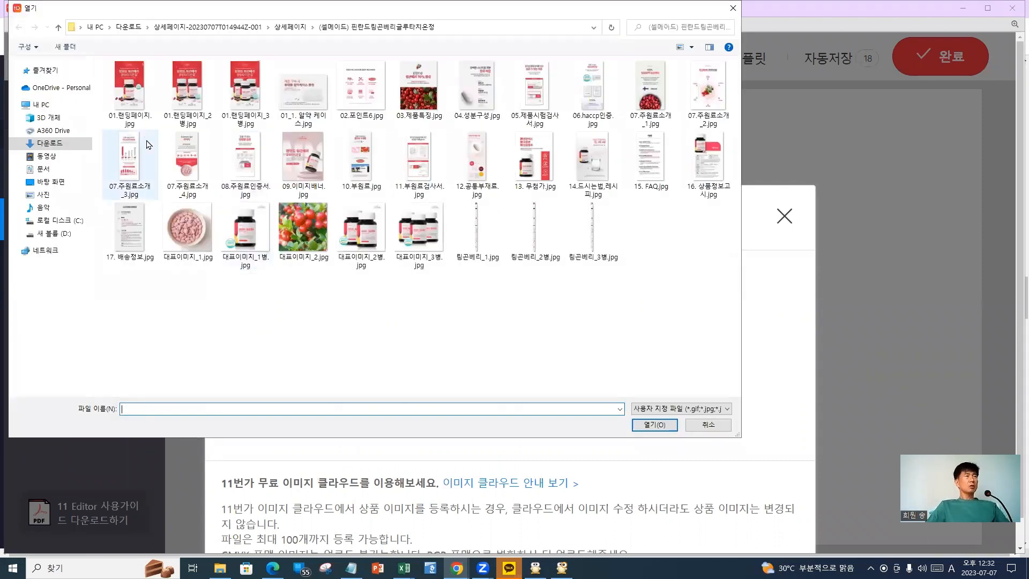
drag(148, 113, 154, 114)
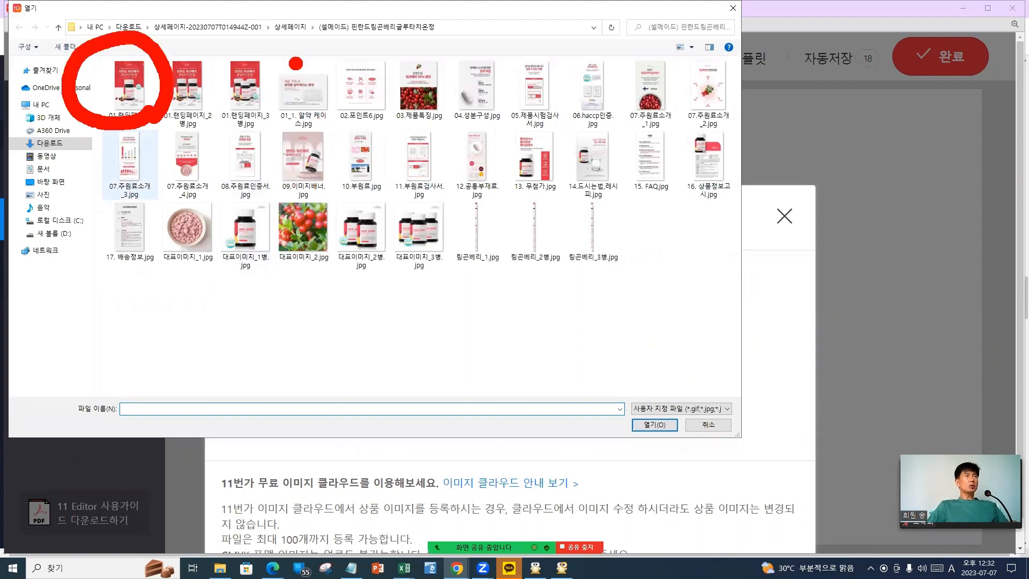
drag(295, 64, 408, 56)
drag(420, 64, 461, 59)
mouse_move(475, 62)
mouse_down()
mouse_move(483, 86)
mouse_move(555, 70)
mouse_move(704, 65)
mouse_move(731, 78)
mouse_up()
drag(489, 284, 501, 283)
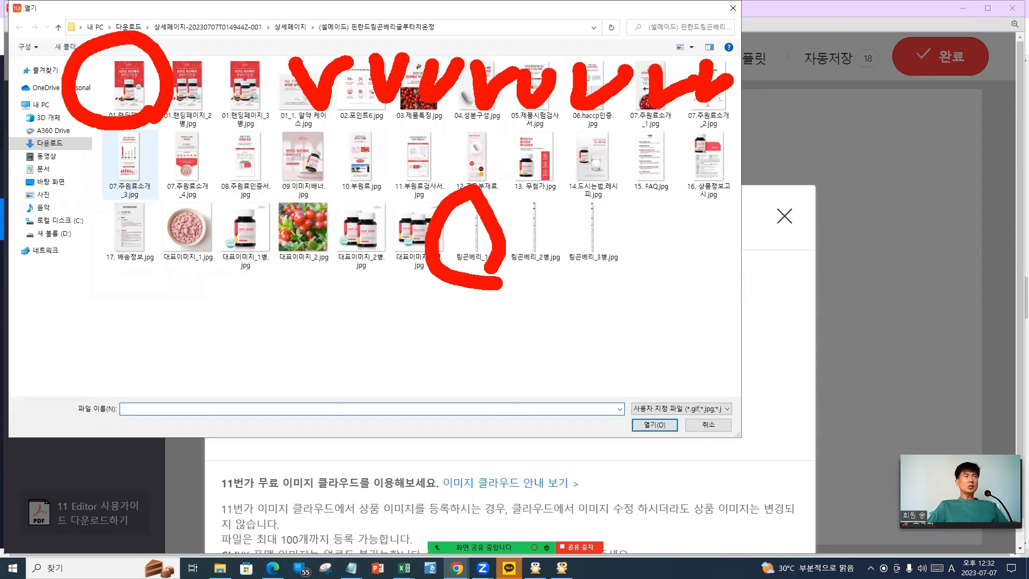
drag(295, 166, 431, 268)
drag(201, 203, 313, 191)
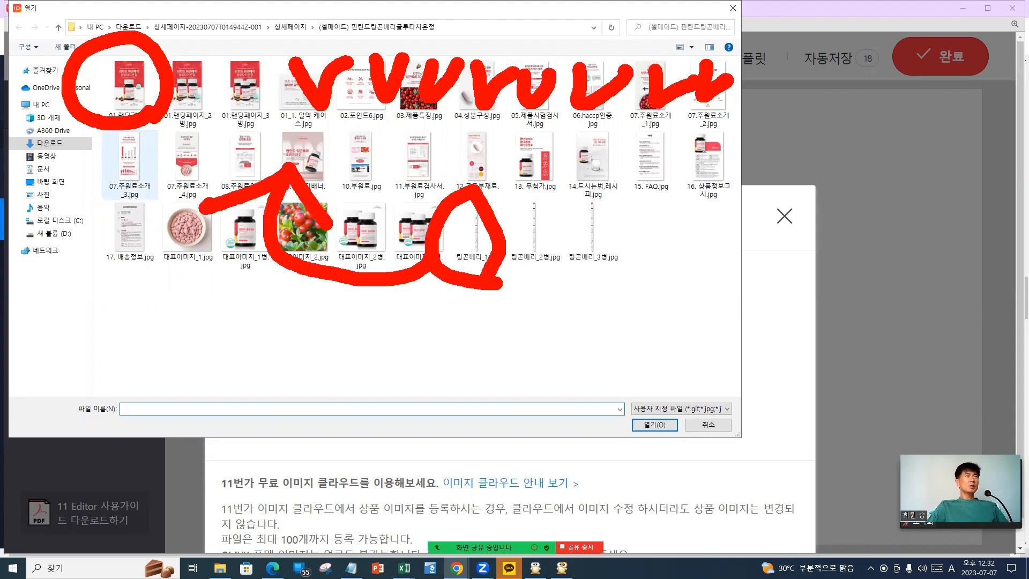
Select the detail images from 01.랜딩페이지.jpg through the FAQ, notice and delivery information images
key(Escape)
click(131, 77)
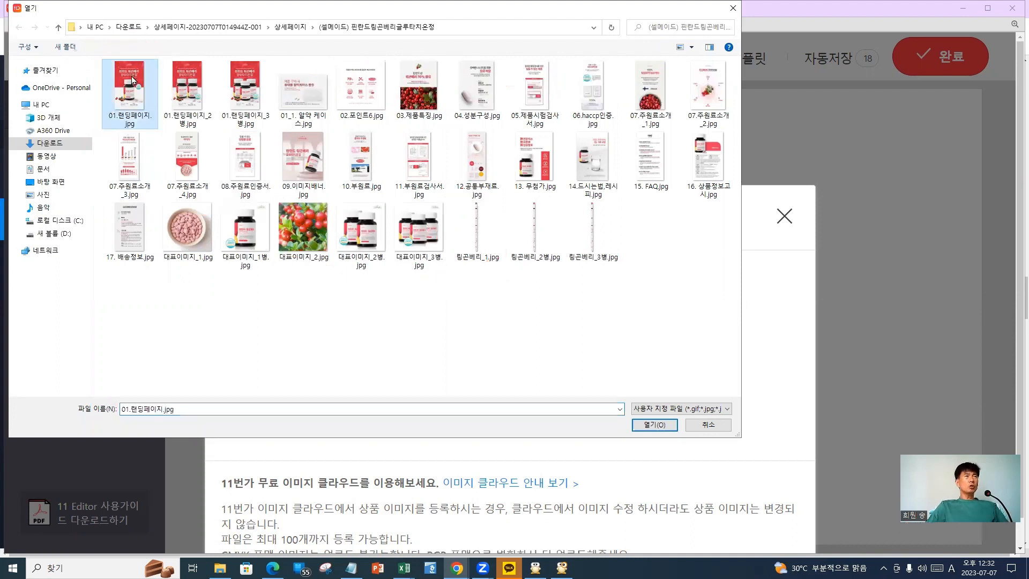
ctrl+click(303, 89)
ctrl+click(361, 86)
ctrl+click(422, 92)
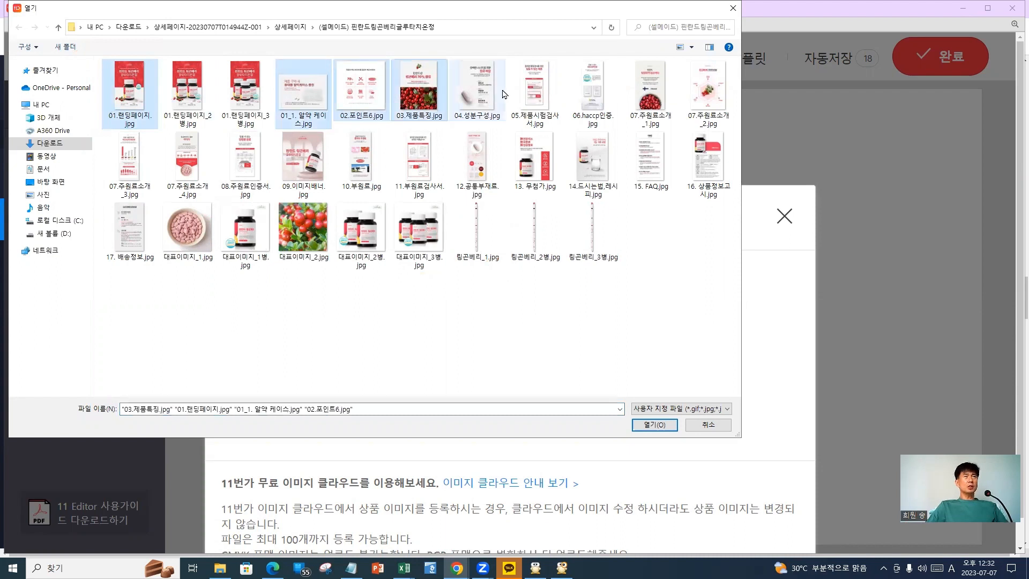
ctrl+click(477, 88)
ctrl+click(535, 89)
ctrl+click(592, 89)
ctrl+click(660, 99)
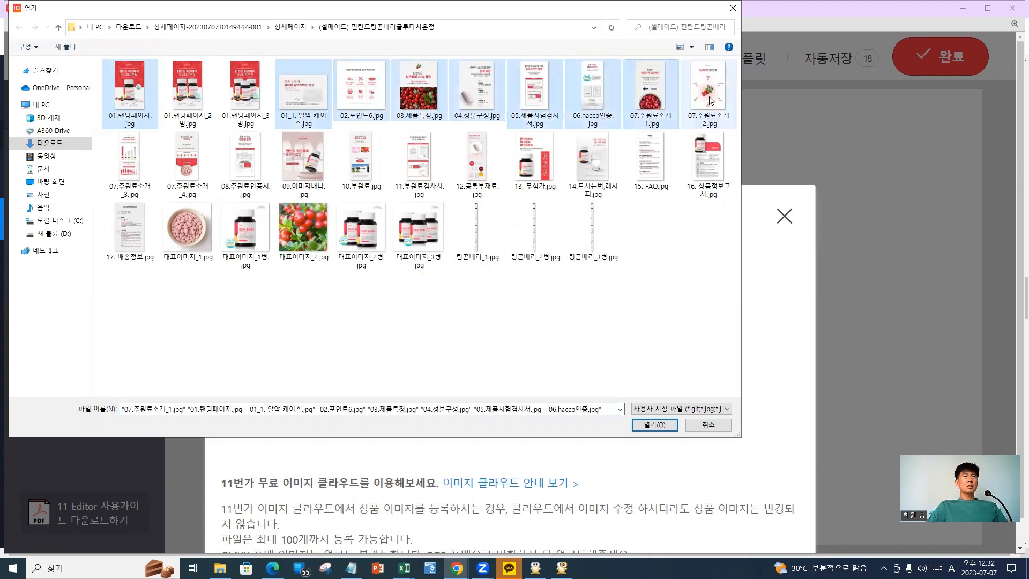
ctrl+click(708, 89)
ctrl+click(129, 158)
ctrl+click(191, 157)
ctrl+click(245, 158)
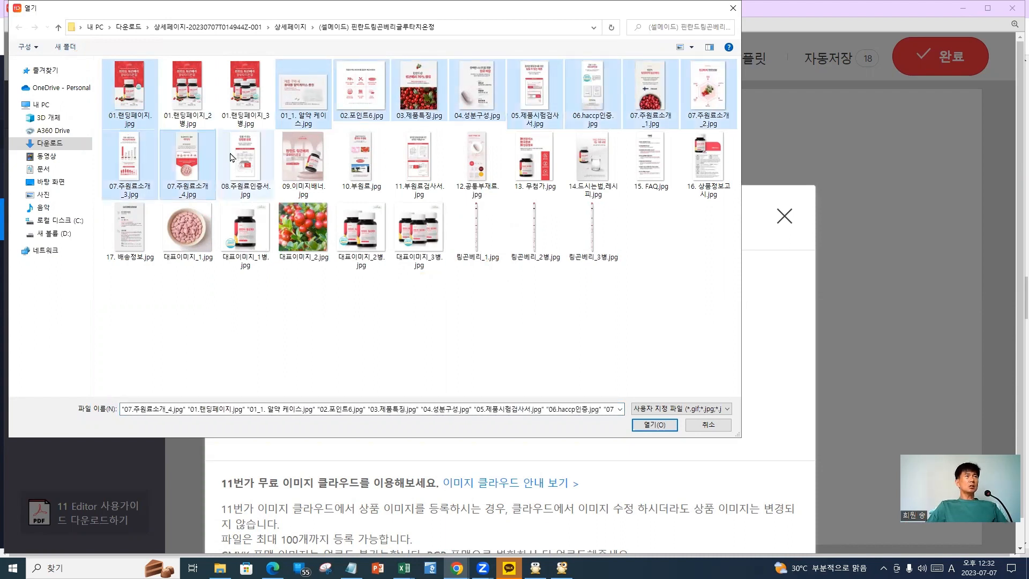
ctrl+click(304, 158)
ctrl+click(361, 161)
ctrl+click(434, 163)
ctrl+click(477, 161)
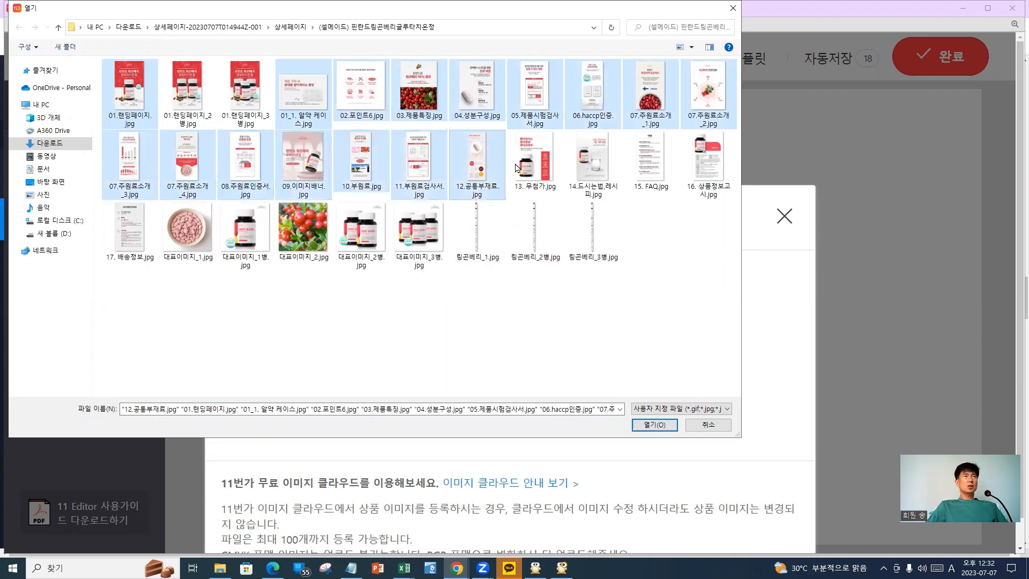
ctrl+click(592, 161)
ctrl+click(648, 160)
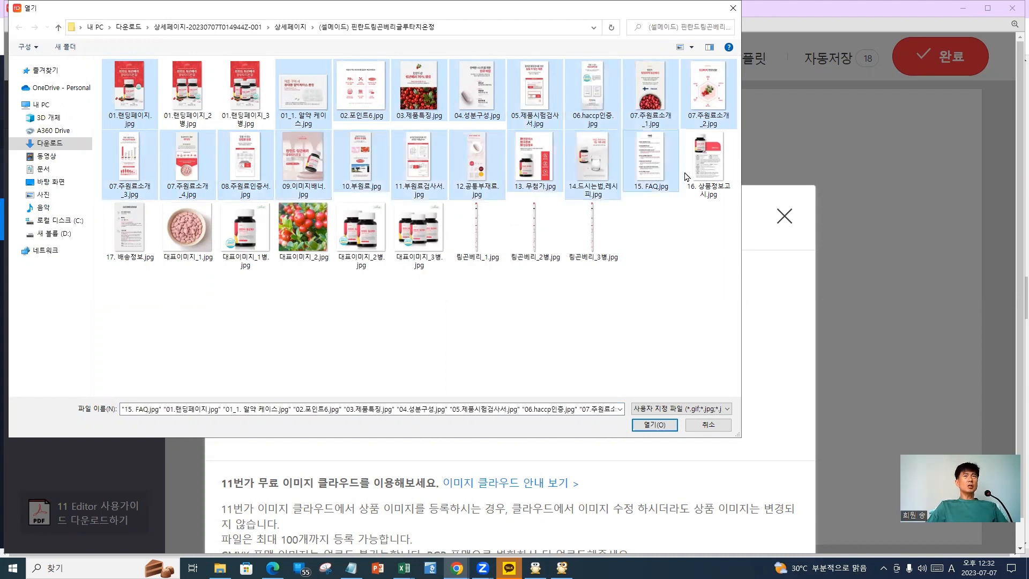
ctrl+click(710, 172)
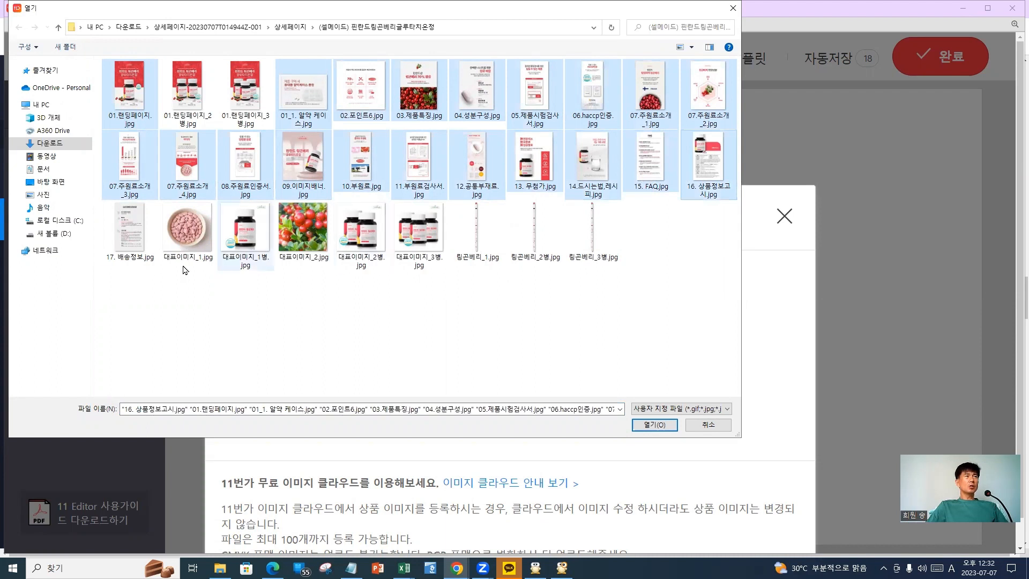
ctrl+click(142, 235)
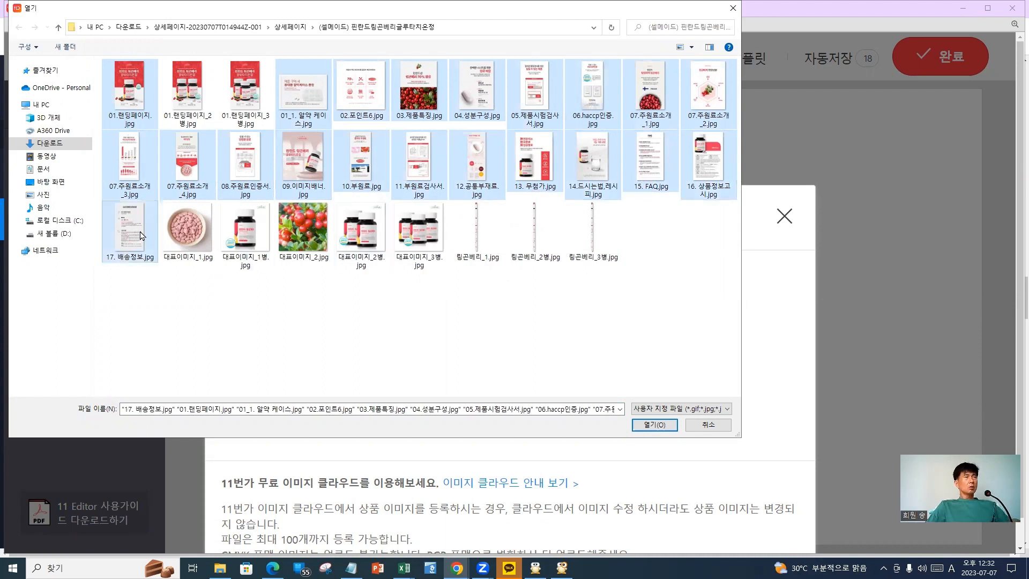
Upload all 21 selected images into the editor's 이미지 목록
key(ctrl+2)
mouse_move(135, 61)
mouse_down()
mouse_move(141, 116)
mouse_move(134, 62)
mouse_up()
mouse_move(297, 92)
mouse_down()
mouse_move(710, 96)
mouse_move(646, 124)
mouse_up()
drag(262, 51, 163, 102)
drag(189, 55, 260, 122)
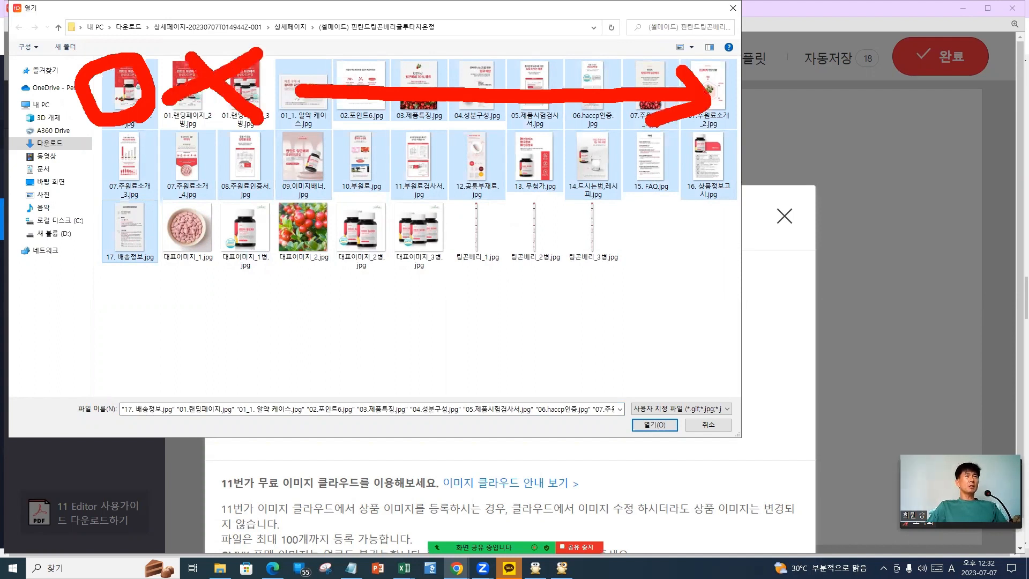
mouse_move(119, 161)
mouse_down()
mouse_move(734, 169)
mouse_move(653, 197)
mouse_up()
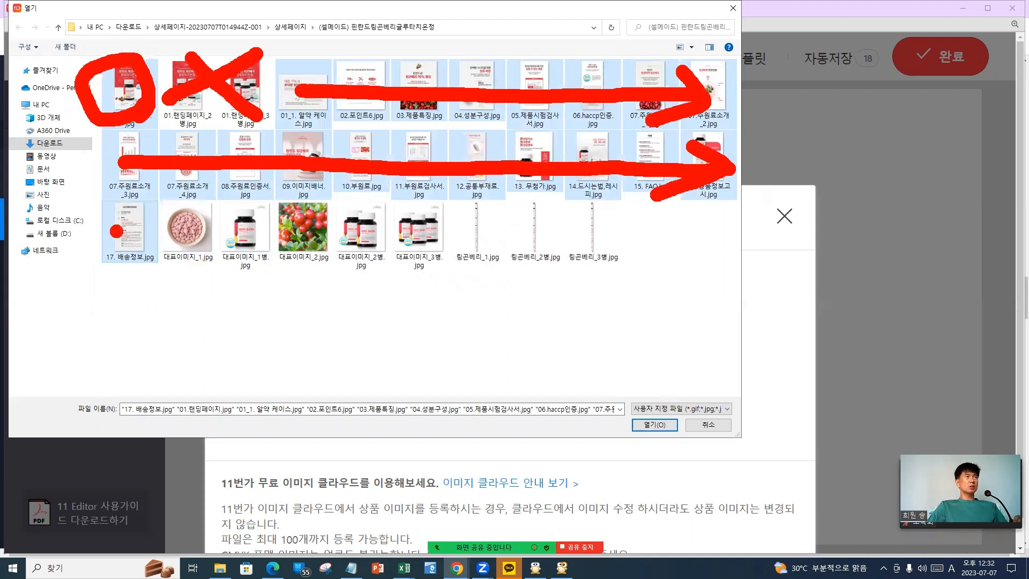
drag(131, 208, 149, 214)
mouse_move(90, 234)
mouse_down()
mouse_move(150, 232)
mouse_move(135, 268)
mouse_up()
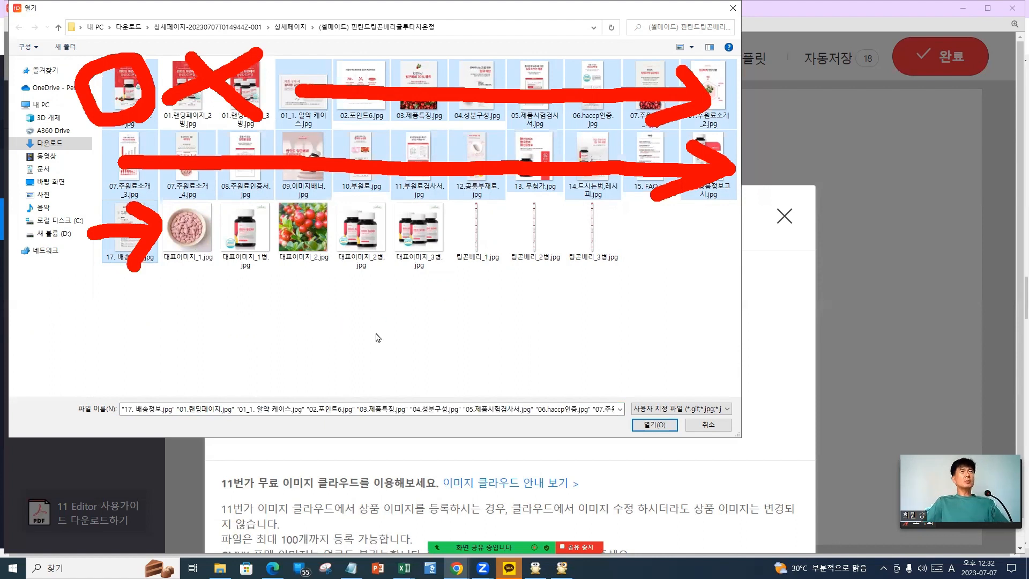
key(Escape)
click(655, 425)
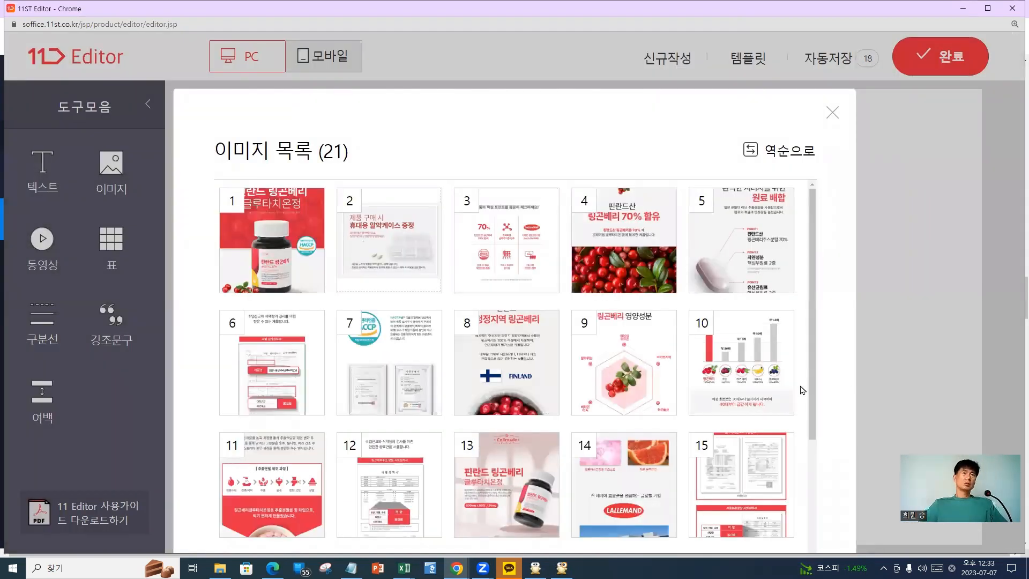
Insert all 21 images from 이미지 목록 into the detailed description canvas
scroll(533, 411, down, 4)
scroll(533, 411, up, 4)
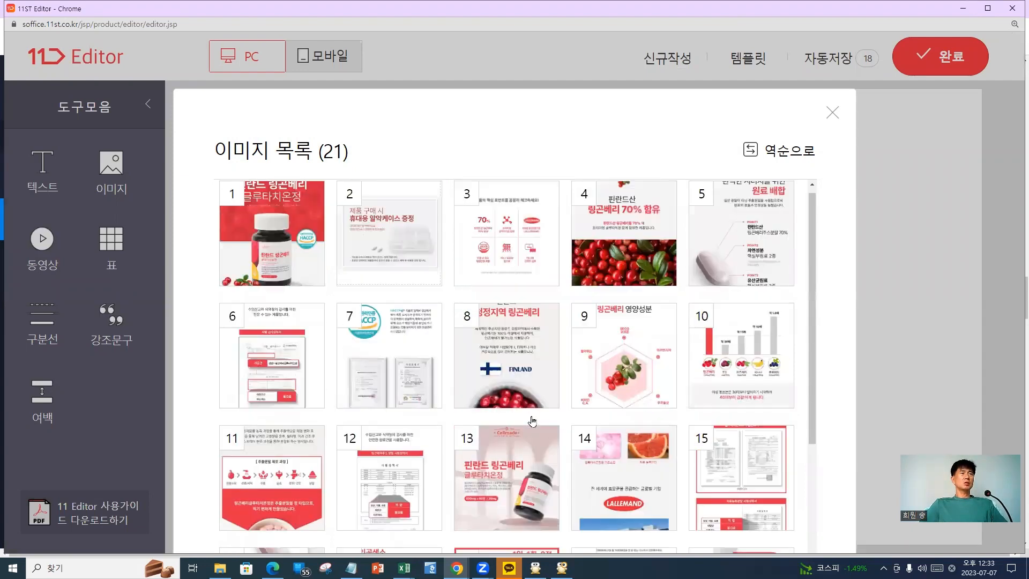
scroll(533, 421, down, 4)
scroll(534, 421, up, 4)
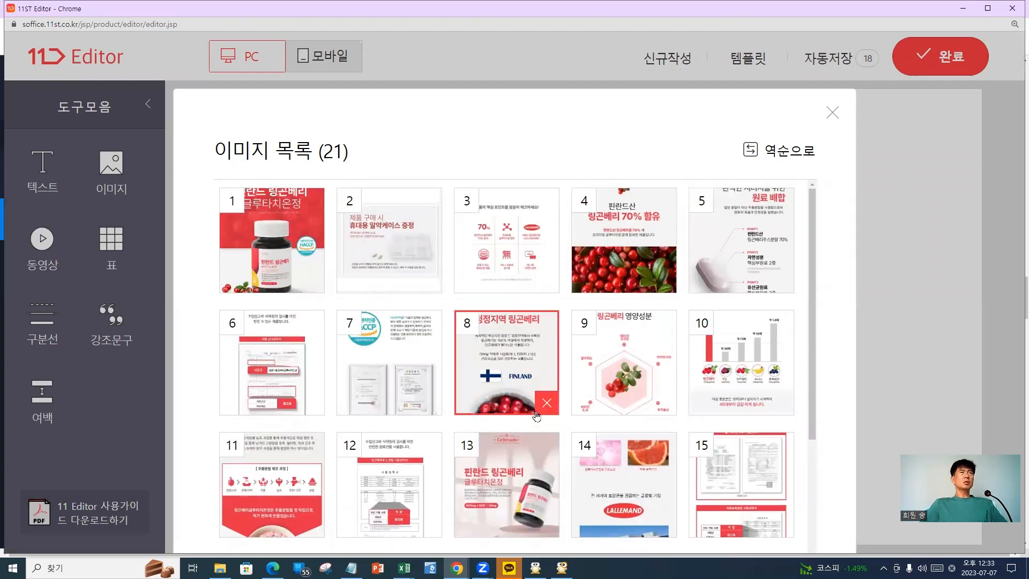
scroll(536, 415, down, 4)
scroll(536, 415, up, 4)
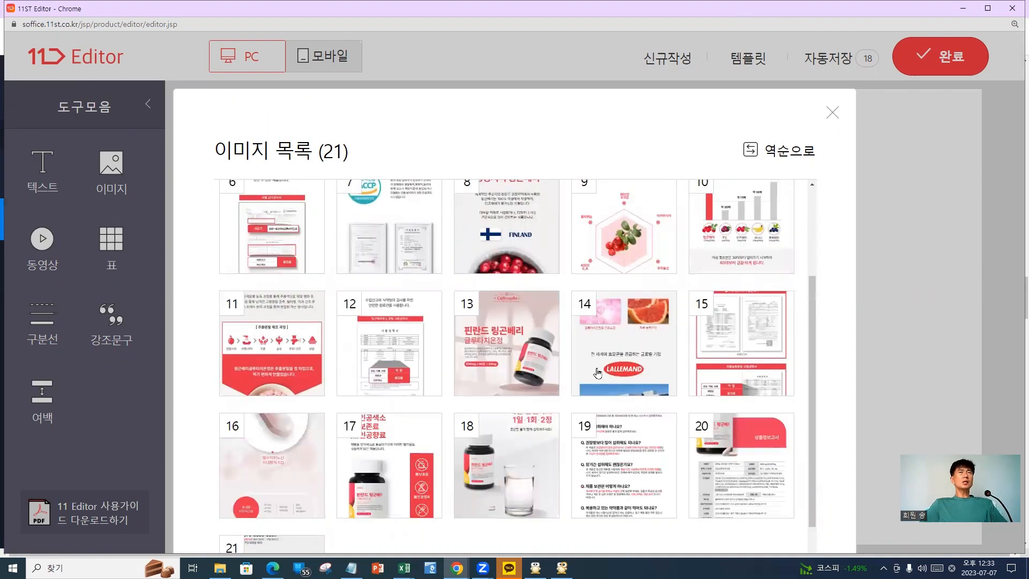
scroll(531, 370, down, 4)
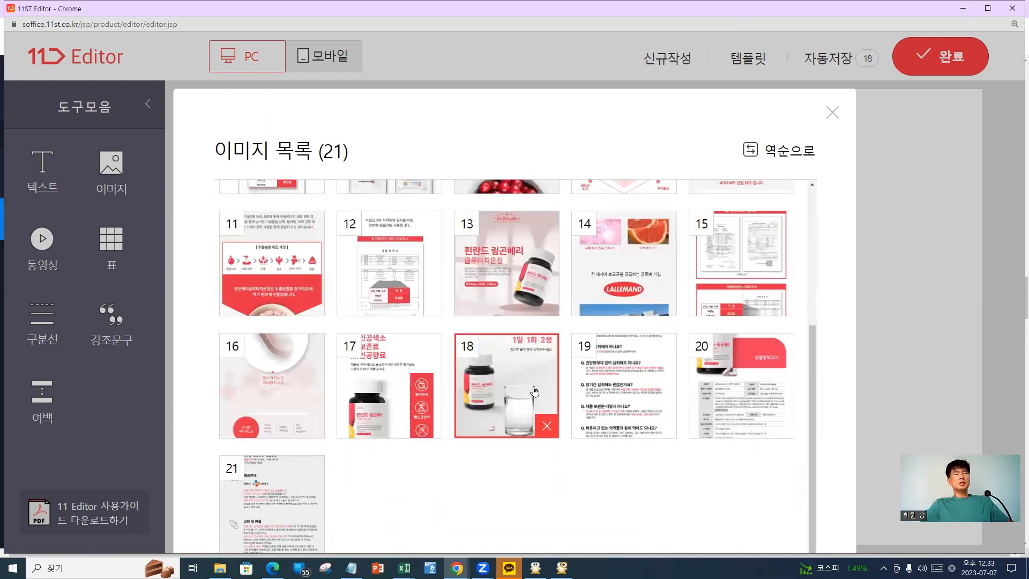
key(ctrl+0)
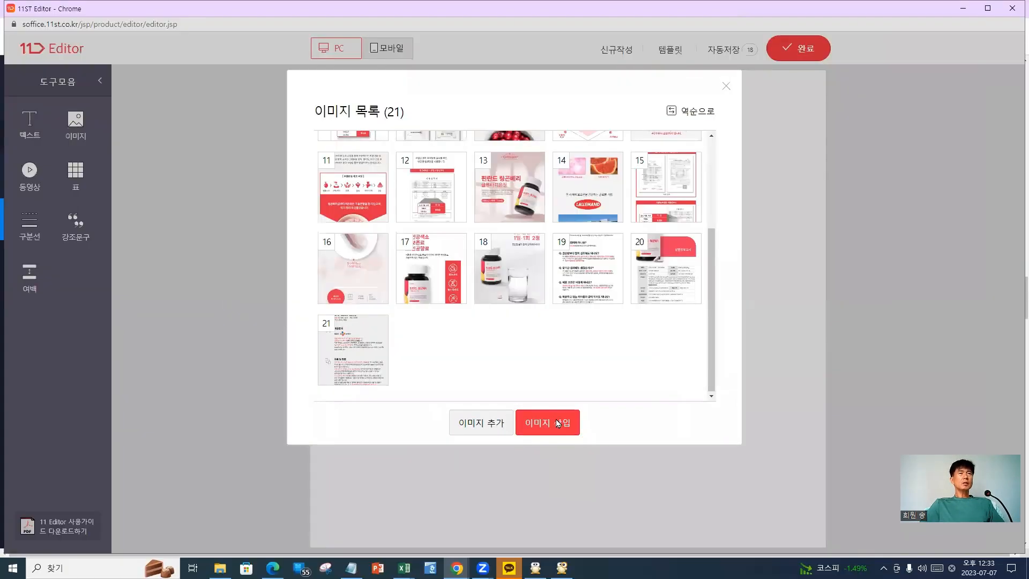
click(557, 423)
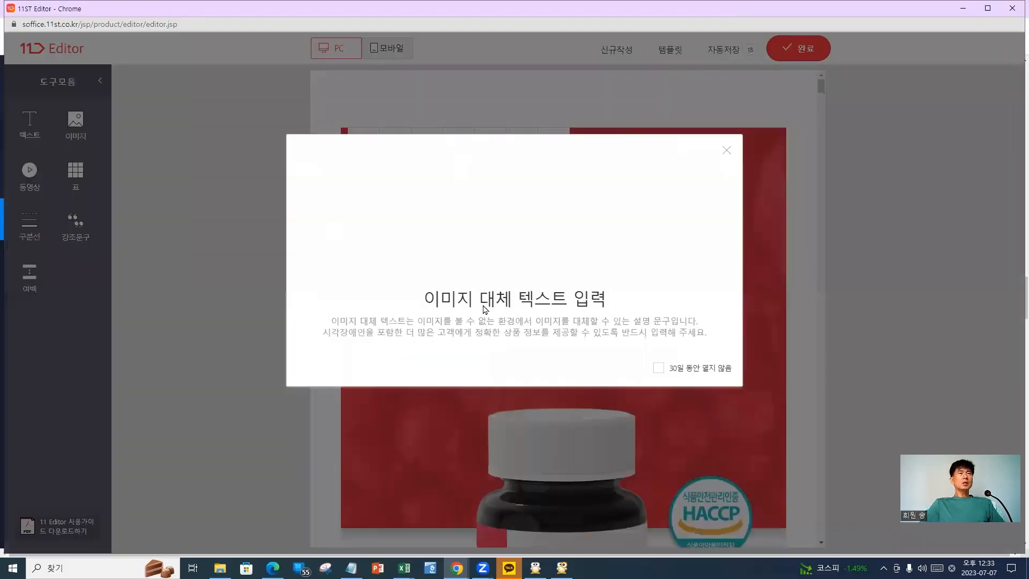
Dismiss the alt-text notice, preview the images in mobile layout, then return to PC
click(728, 151)
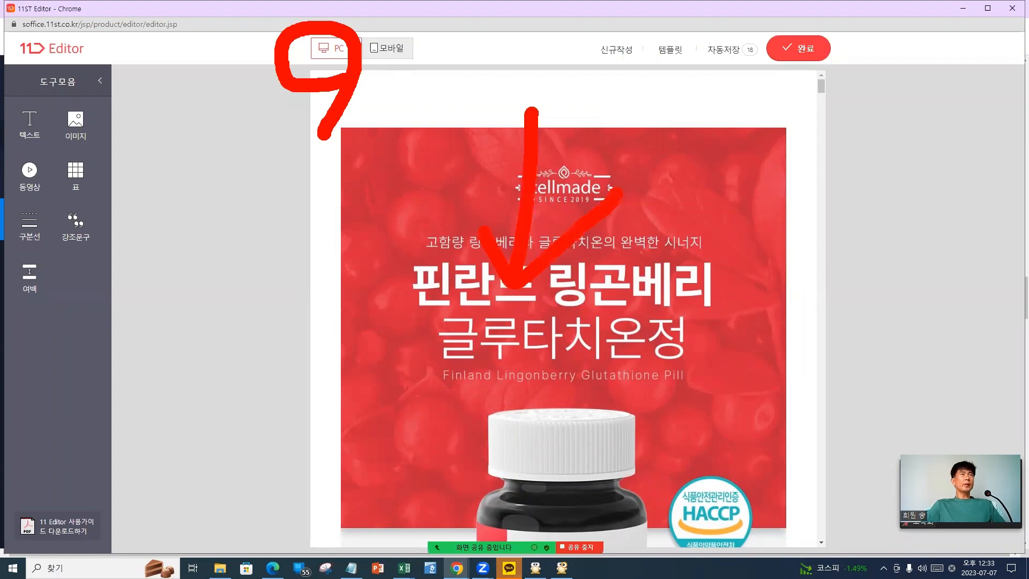
click(390, 53)
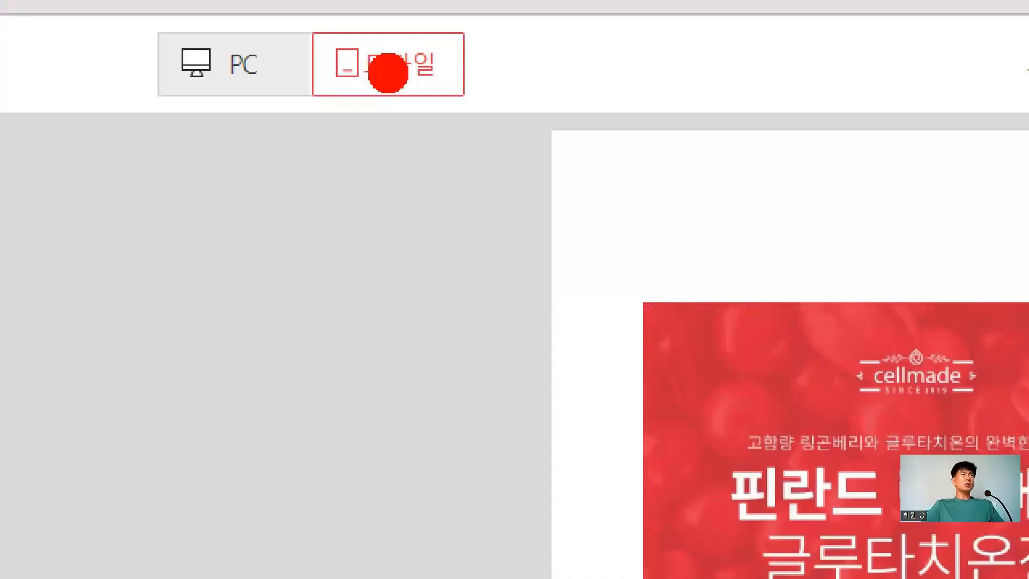
mouse_move(472, 51)
mouse_down()
mouse_move(453, 145)
mouse_move(485, 62)
mouse_up()
drag(229, 137, 268, 150)
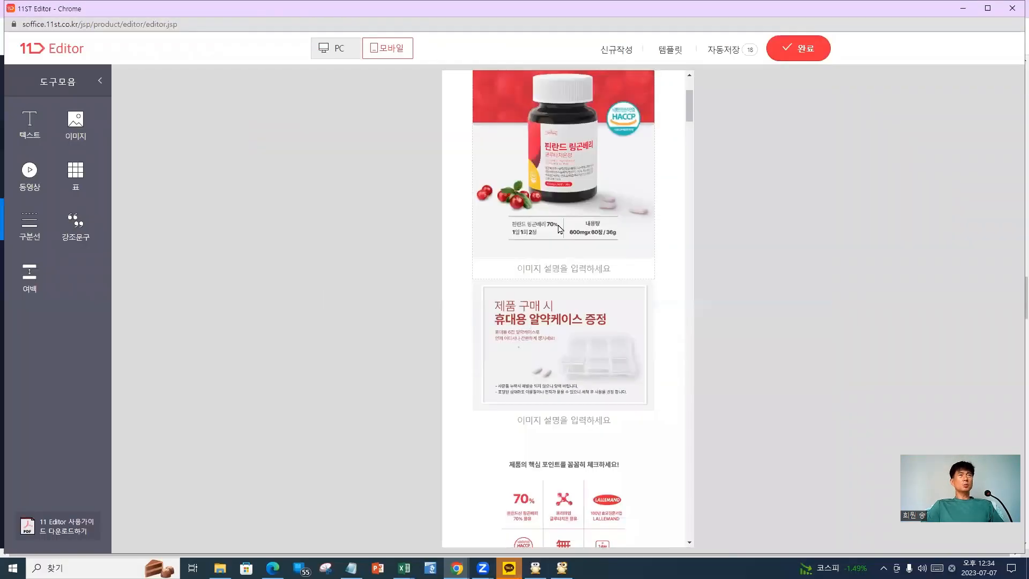
scroll(351, 75, down, 5)
click(336, 47)
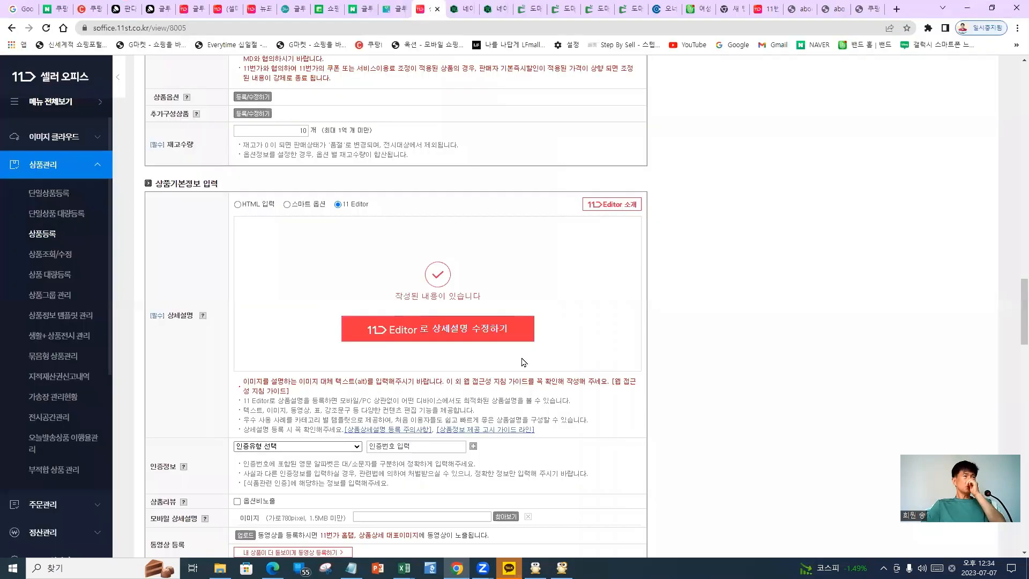
Cross out the certification, product review, mobile detail and video rows as skippable
scroll(485, 359, down, 3)
scroll(483, 358, up, 3)
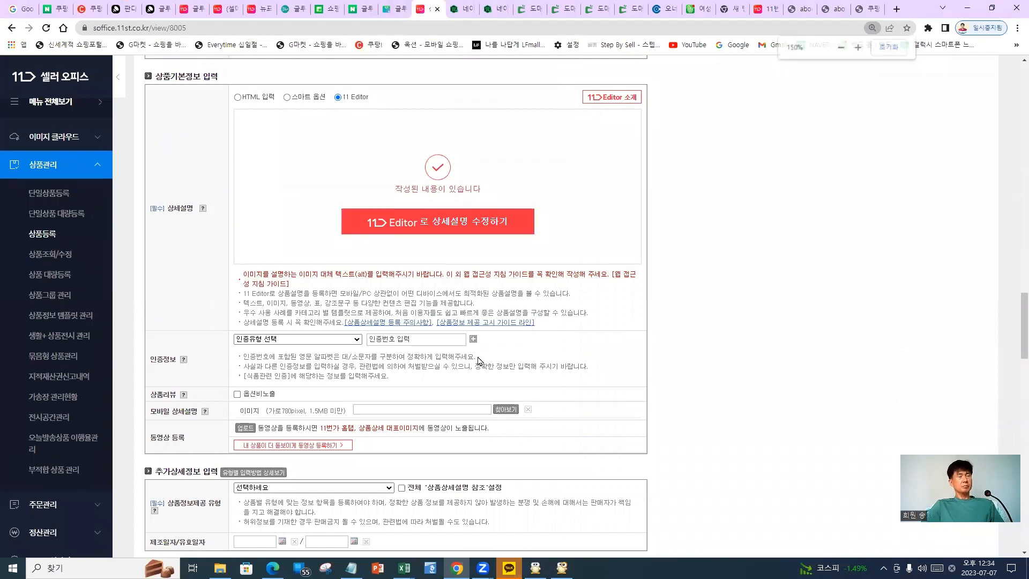
scroll(461, 359, down, 3)
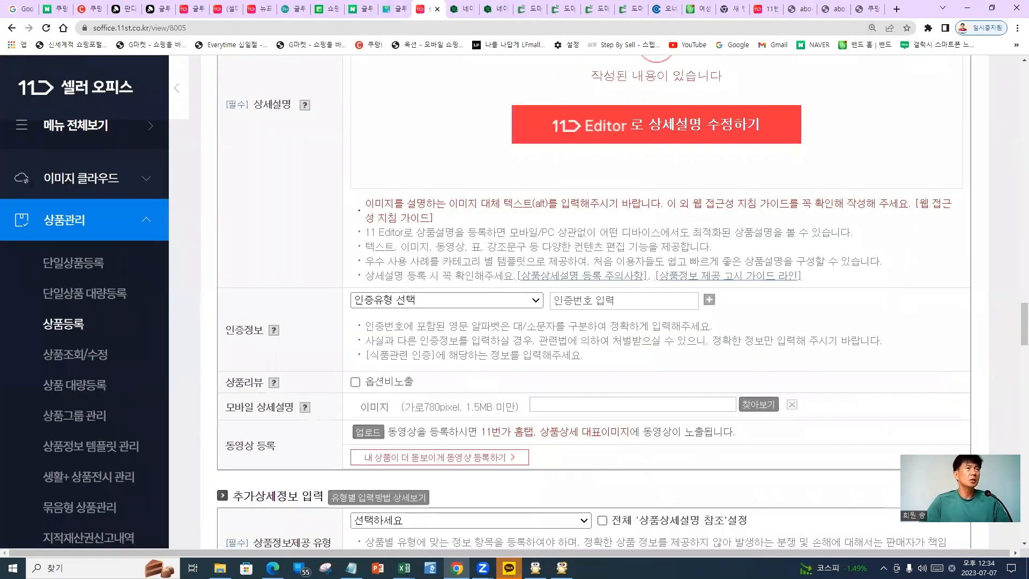
drag(303, 303, 377, 346)
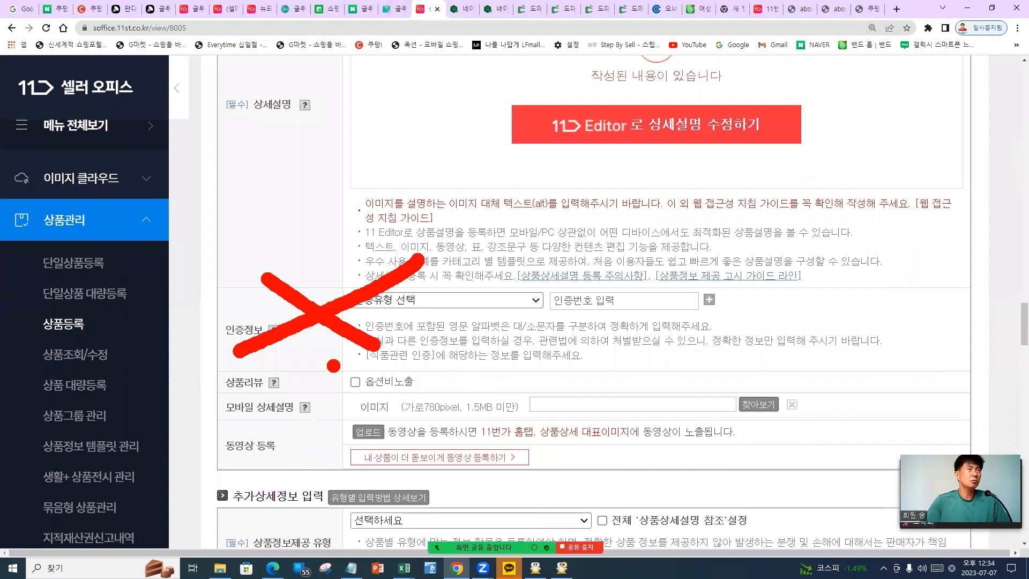
drag(284, 364, 325, 395)
drag(338, 358, 280, 389)
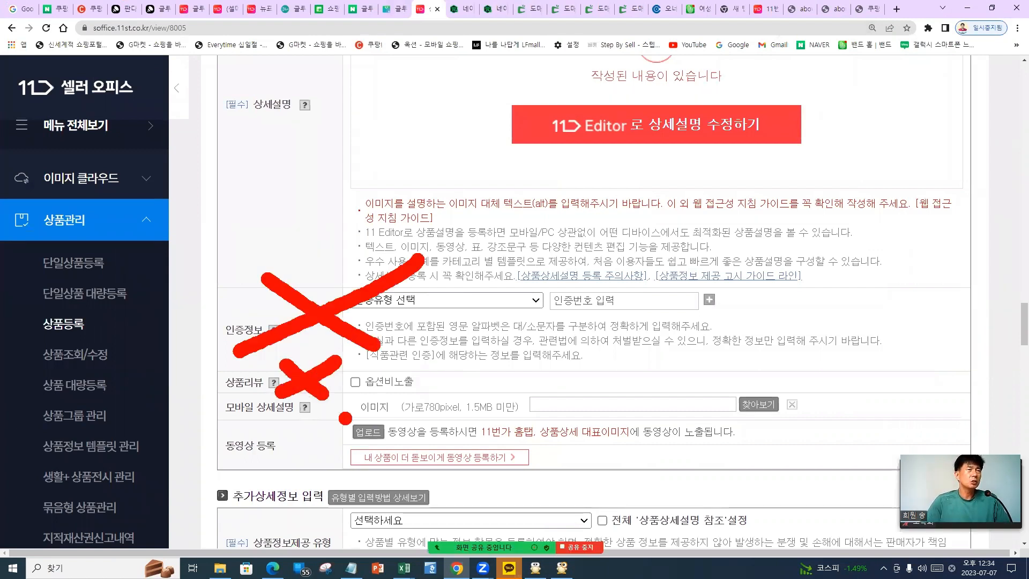
drag(337, 402, 284, 432)
drag(284, 409, 343, 436)
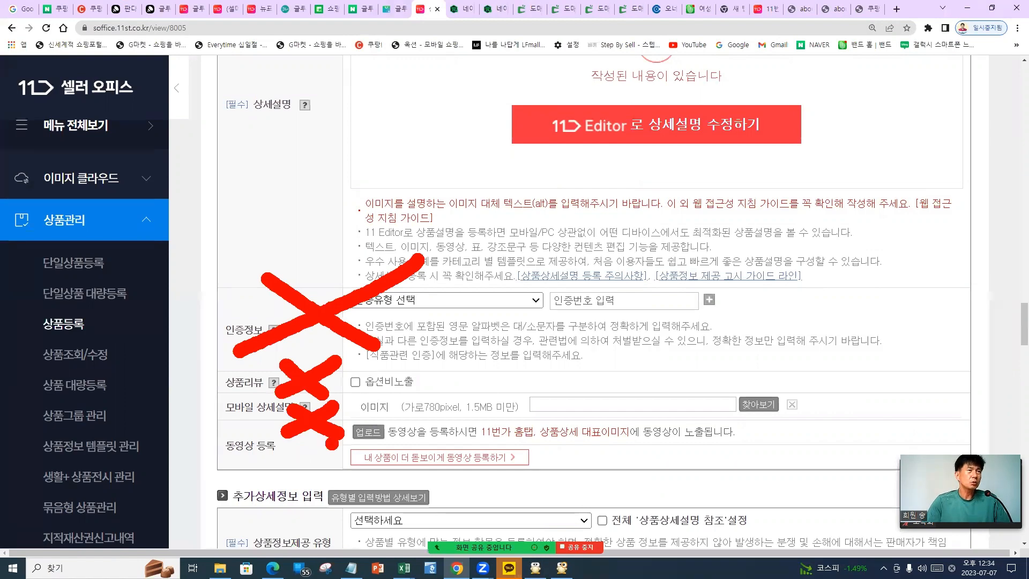
drag(287, 437, 351, 477)
drag(343, 438, 276, 479)
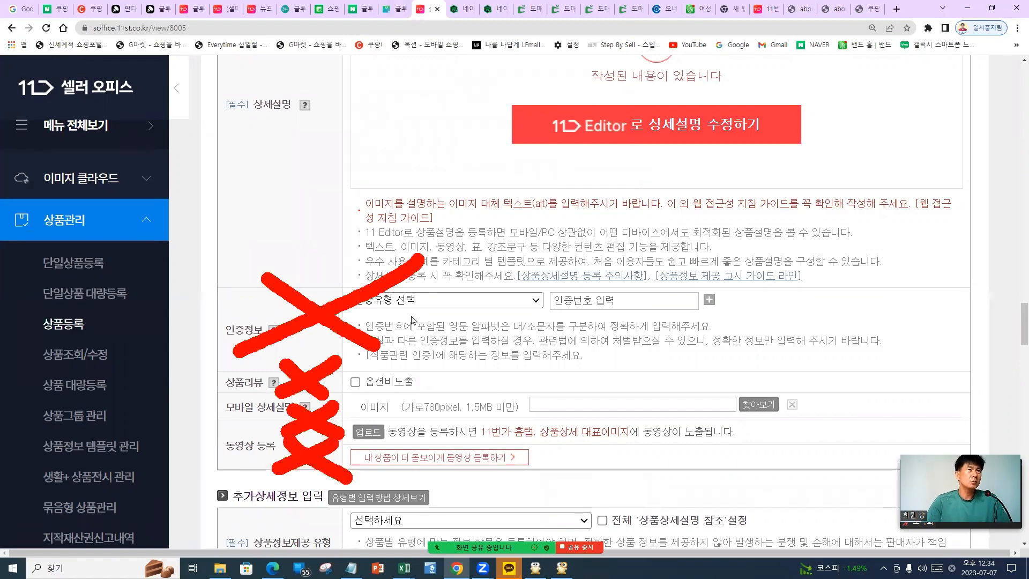
key(Escape)
Set 상품정보제공 유형 to 건강기능식품 and apply 전체 '상품상세설명 참조' to every notice item
scroll(382, 390, down, 3)
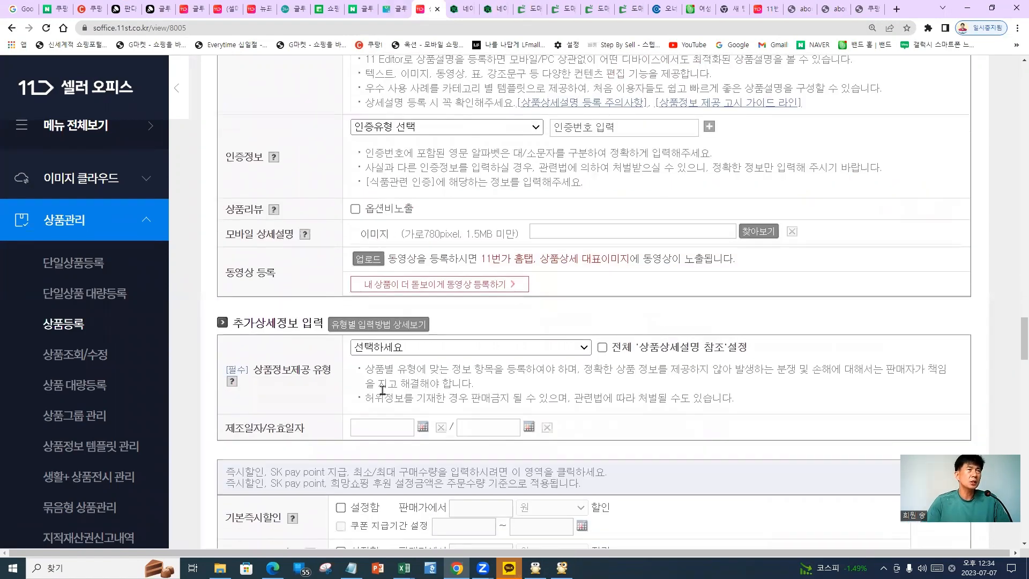
scroll(382, 390, down, 1)
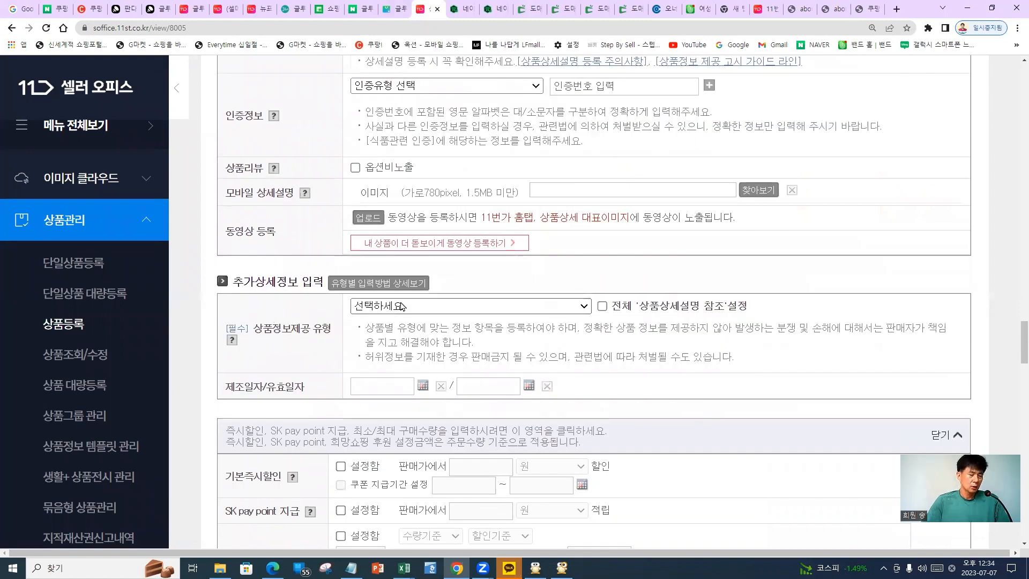
mouse_move(305, 309)
mouse_down()
mouse_move(292, 309)
mouse_move(281, 248)
mouse_move(314, 310)
mouse_up()
drag(417, 293, 428, 300)
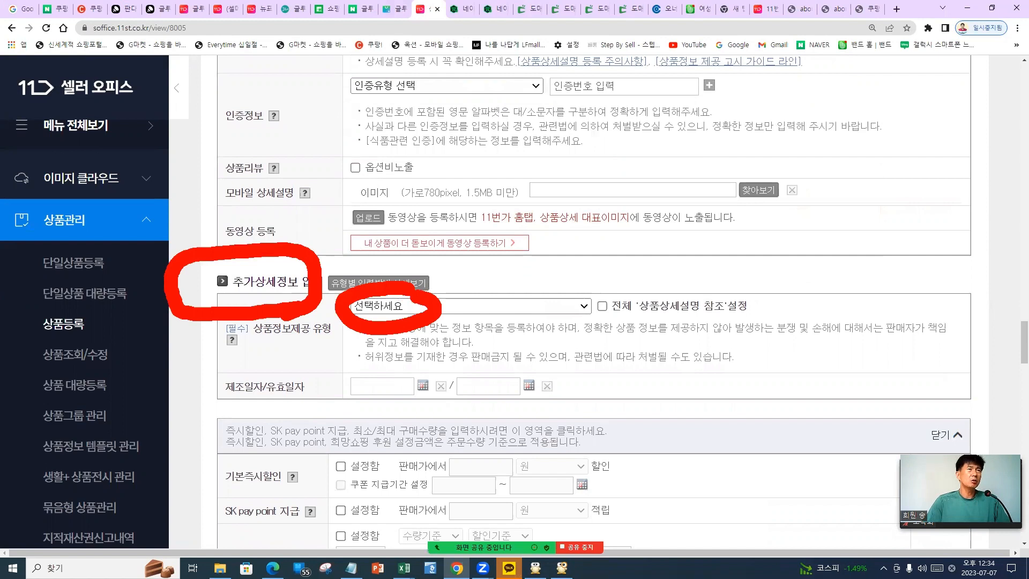
key(Escape)
click(420, 308)
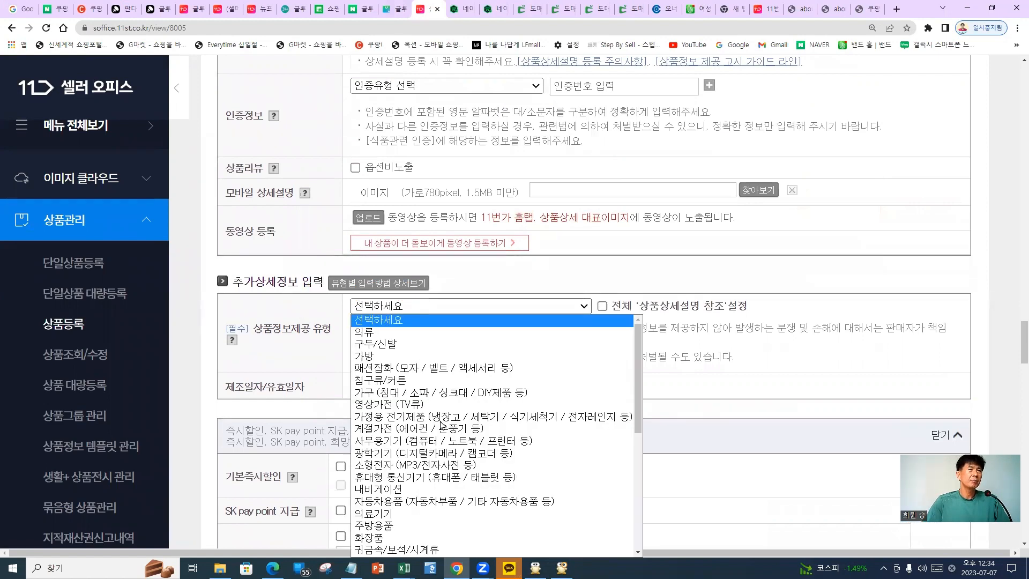
scroll(424, 416, down, 6)
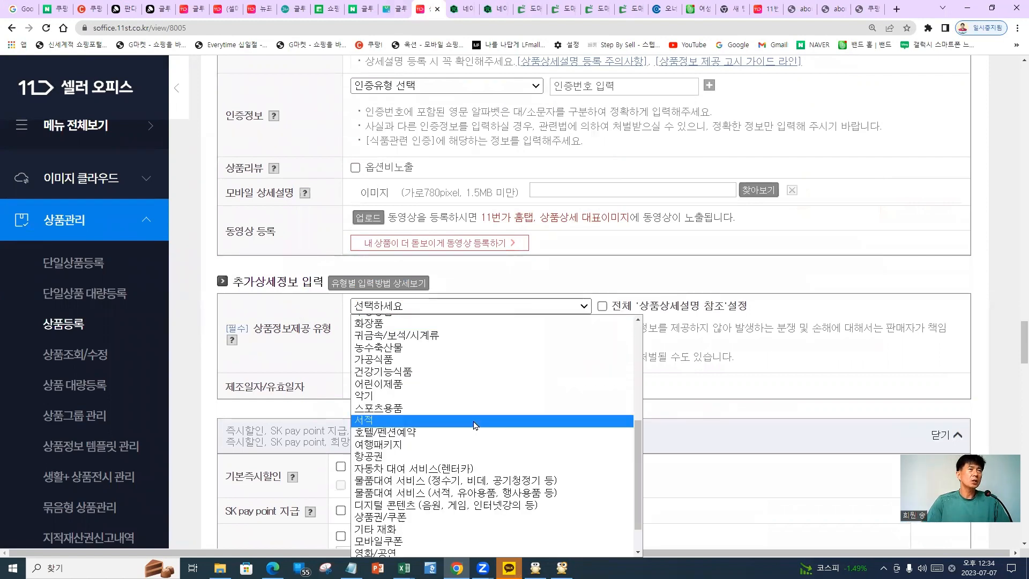
click(399, 371)
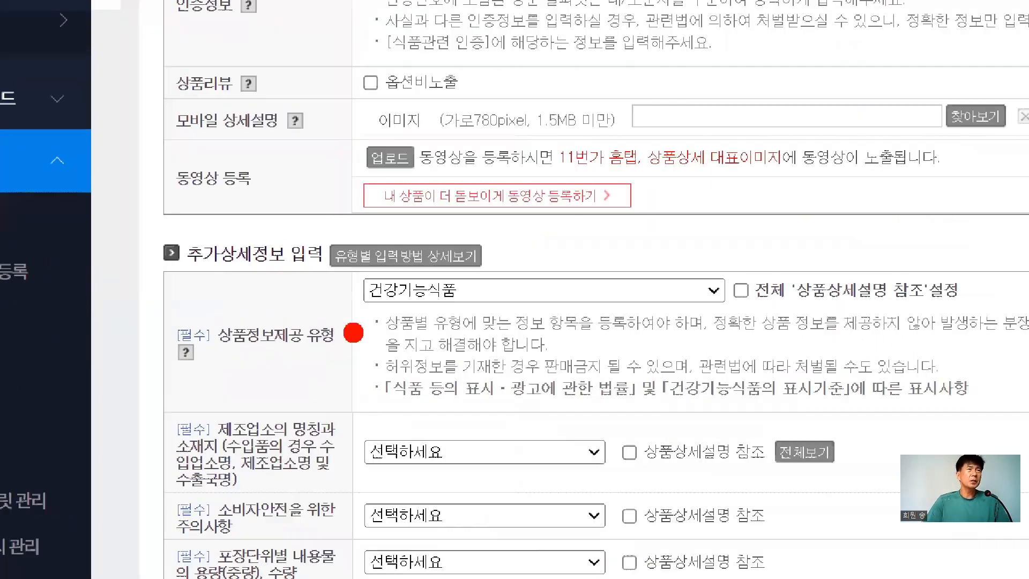
mouse_move(394, 240)
mouse_down()
mouse_move(470, 321)
mouse_move(397, 241)
mouse_up()
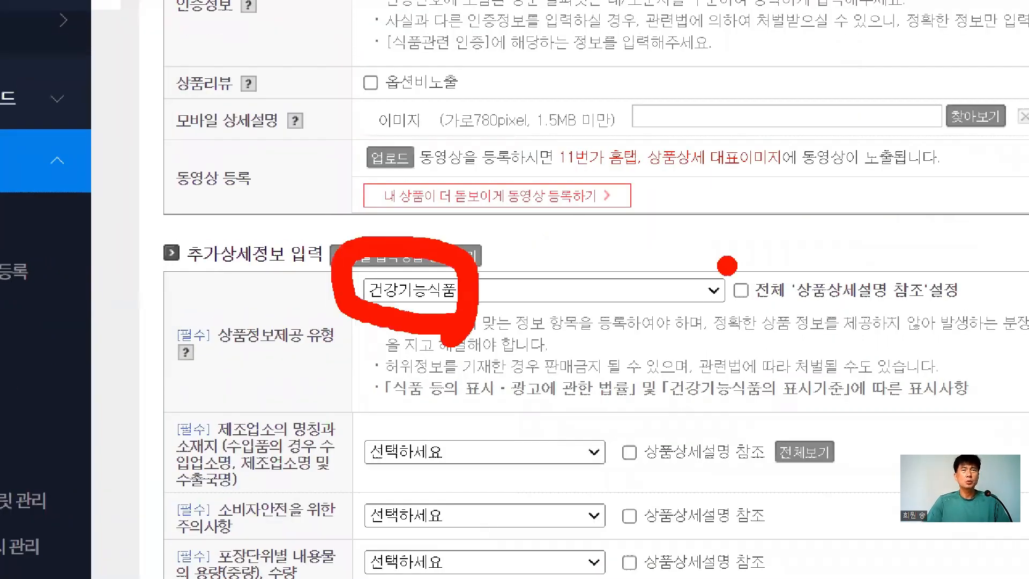
drag(727, 265, 772, 248)
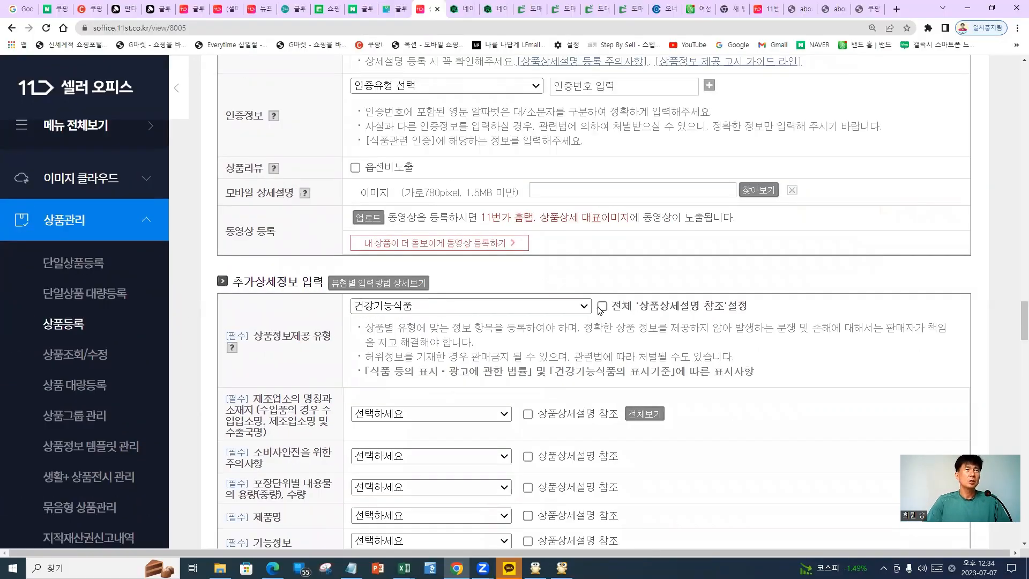
click(747, 290)
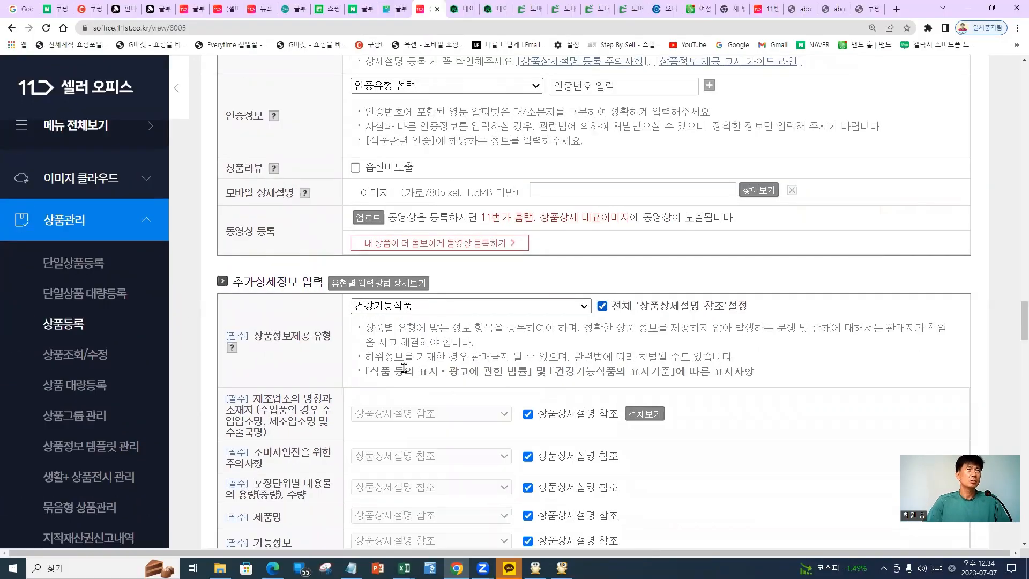
scroll(403, 369, down, 8)
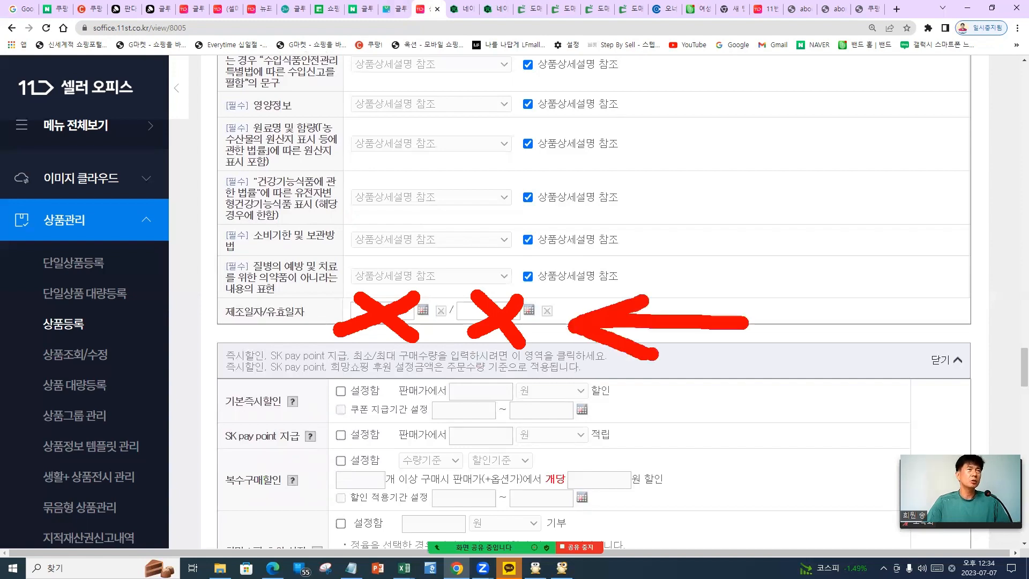
Highlight the 기본즉시할인, SK pay point and 복수구매할인 settings, then clear the annotations
scroll(341, 350, down, 5)
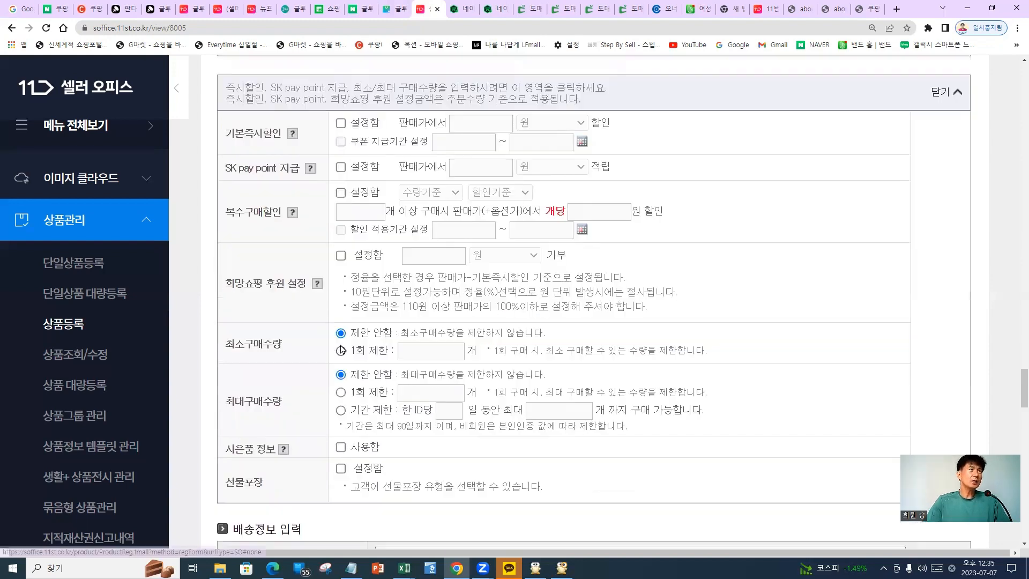
scroll(341, 350, up, 1)
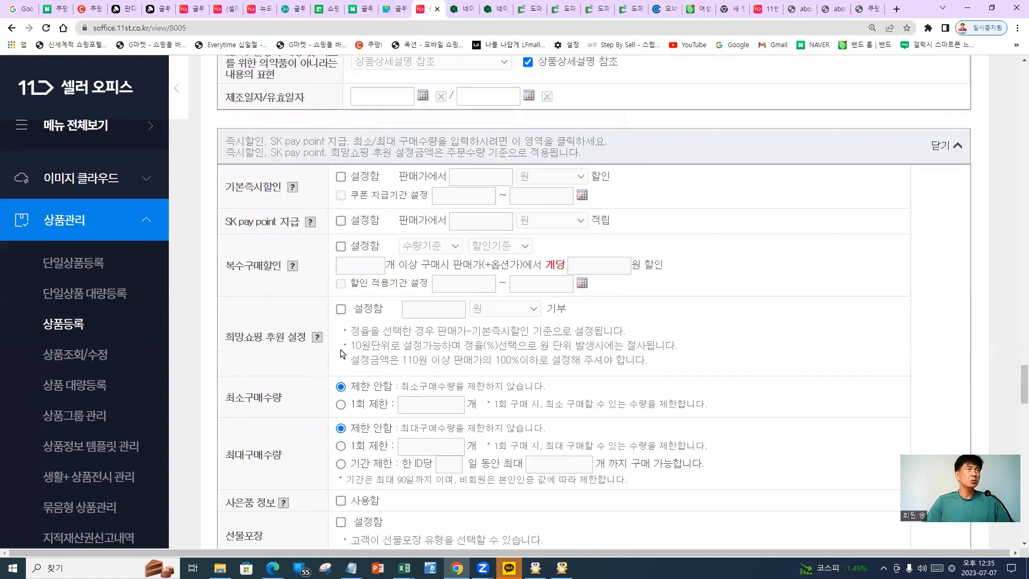
scroll(341, 355, down, 1)
drag(218, 144, 340, 142)
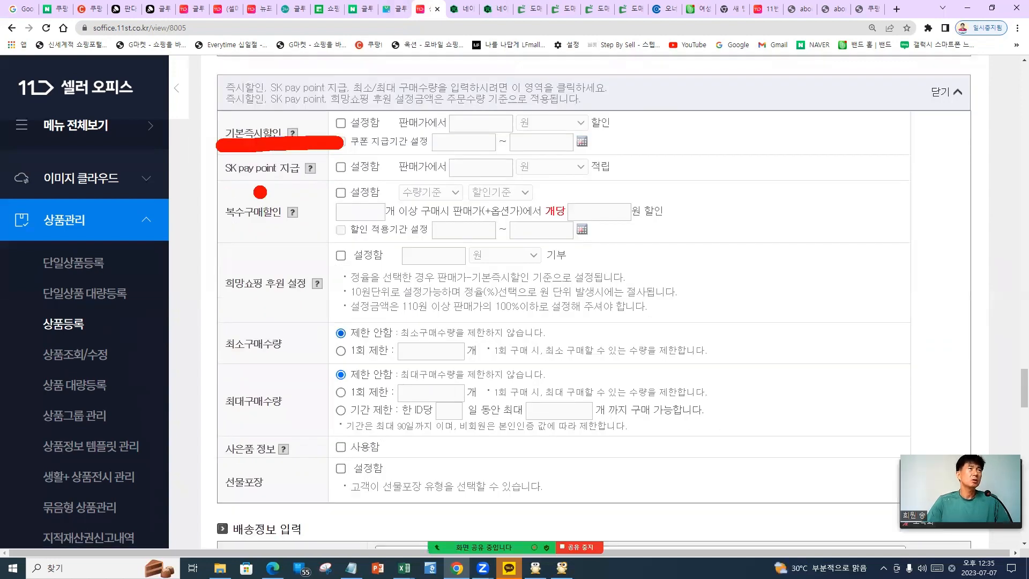
drag(212, 184, 315, 189)
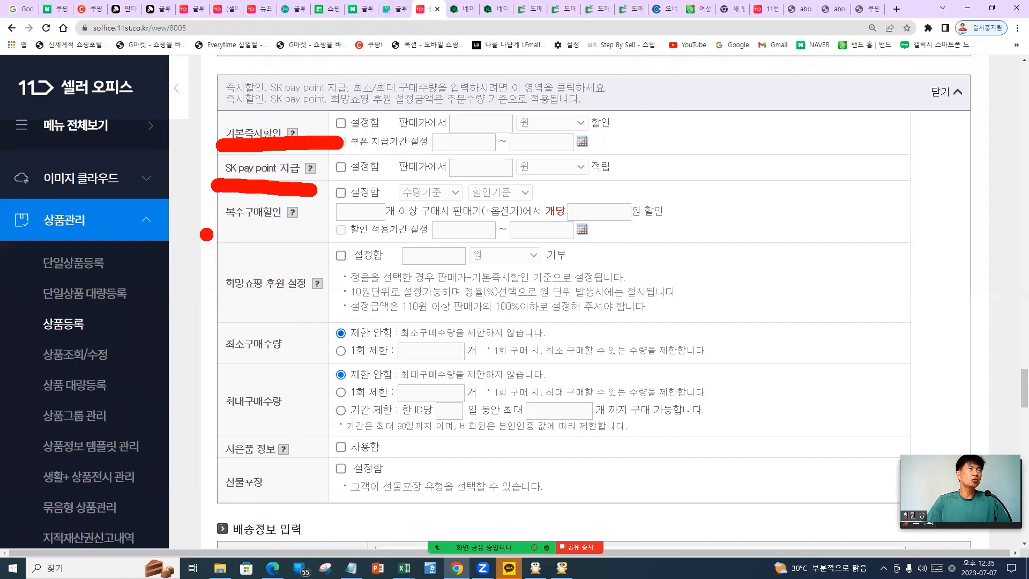
drag(206, 234, 319, 232)
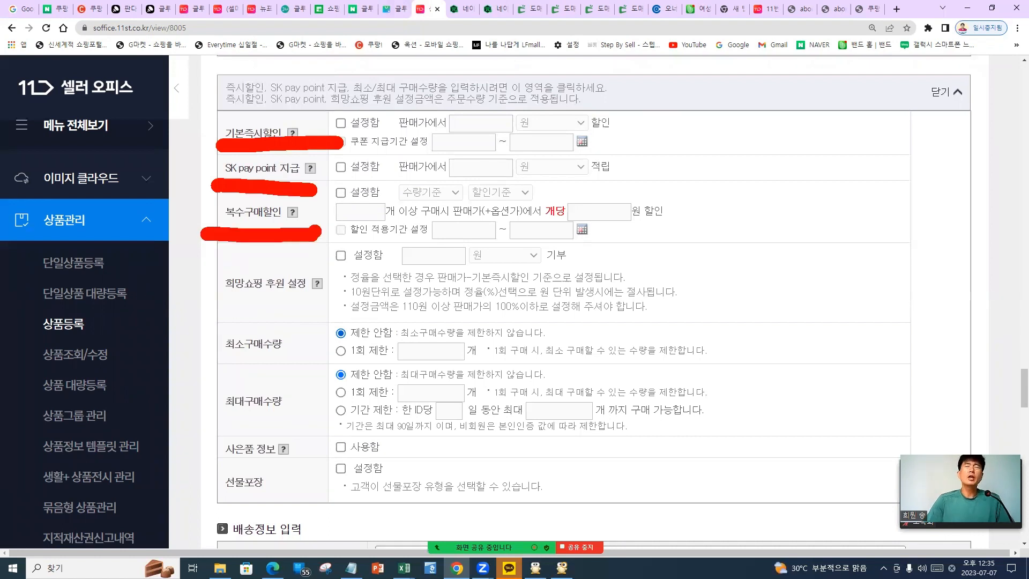
drag(424, 190, 508, 172)
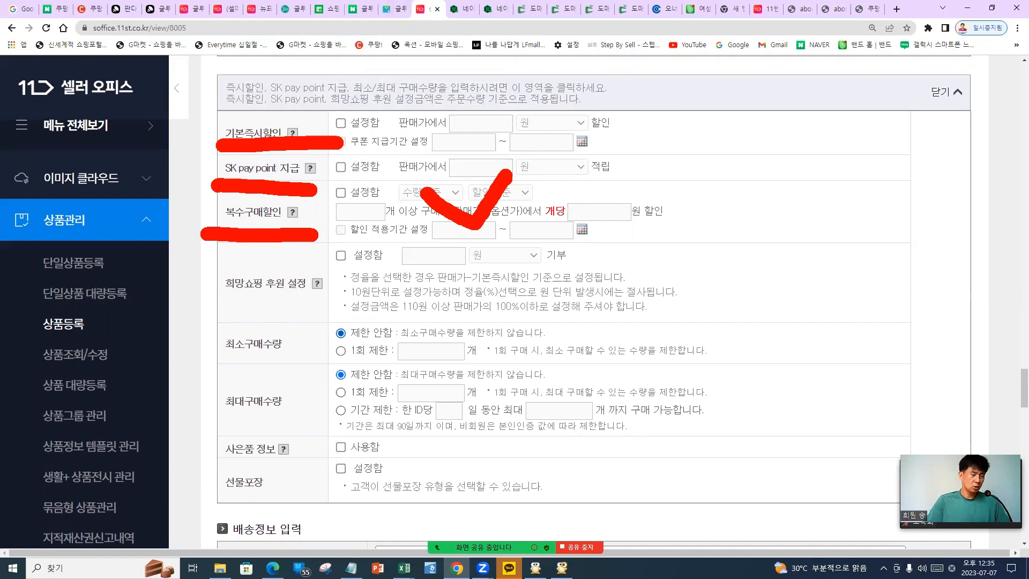
key(Escape)
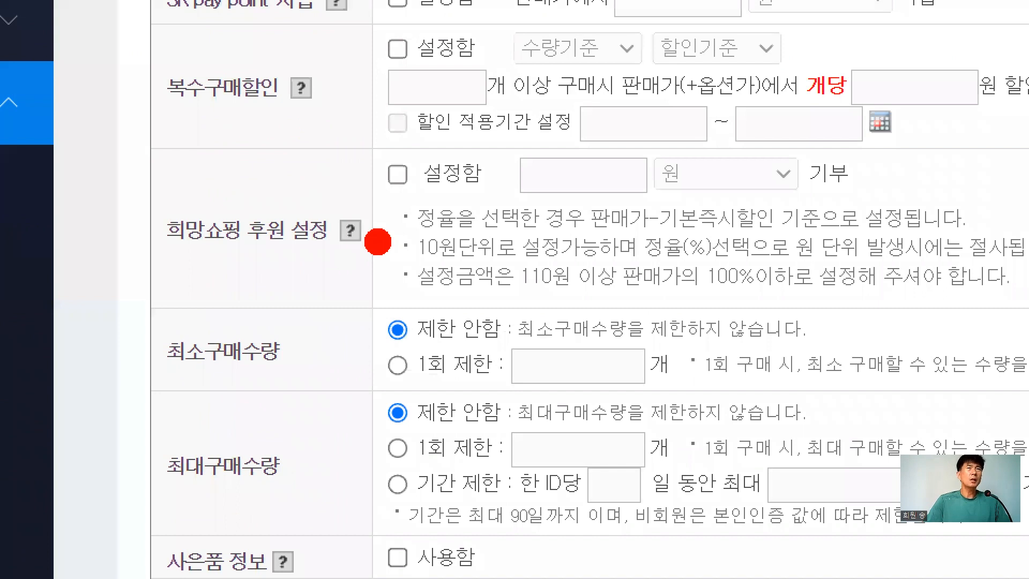
Switch 희망쇼핑 후원 to 설정함 and enter a 500 원 donation amount
mouse_move(365, 135)
mouse_down()
mouse_move(374, 180)
mouse_move(461, 146)
mouse_up()
drag(560, 129, 558, 215)
drag(554, 151, 708, 157)
drag(708, 161, 648, 161)
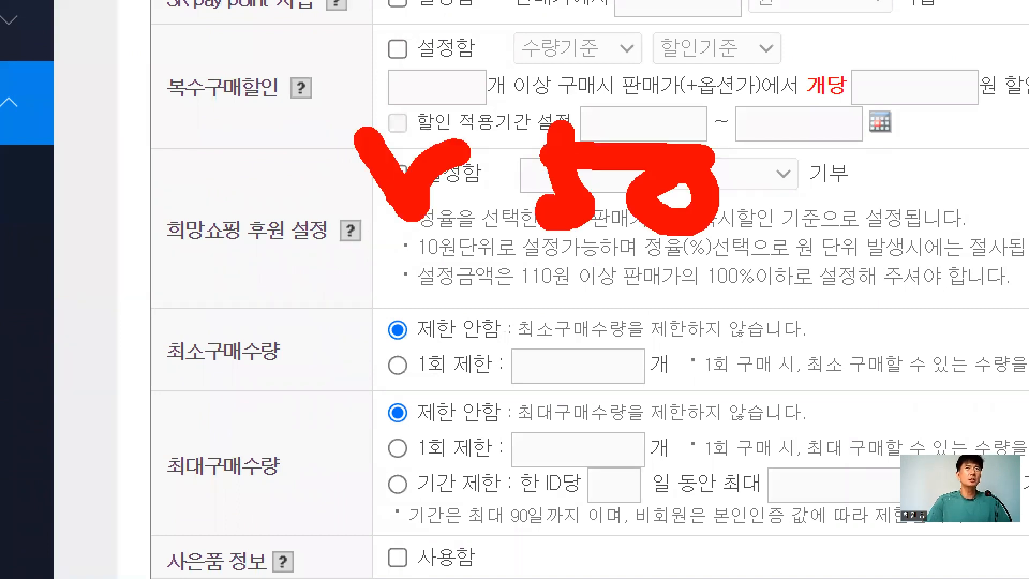
drag(772, 171, 750, 166)
drag(376, 265, 777, 263)
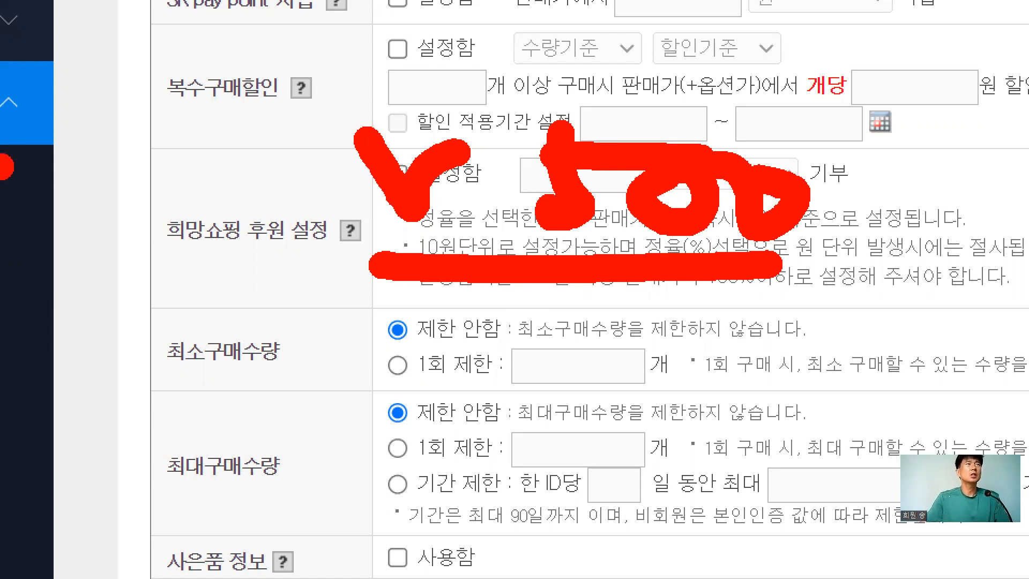
drag(122, 266, 351, 272)
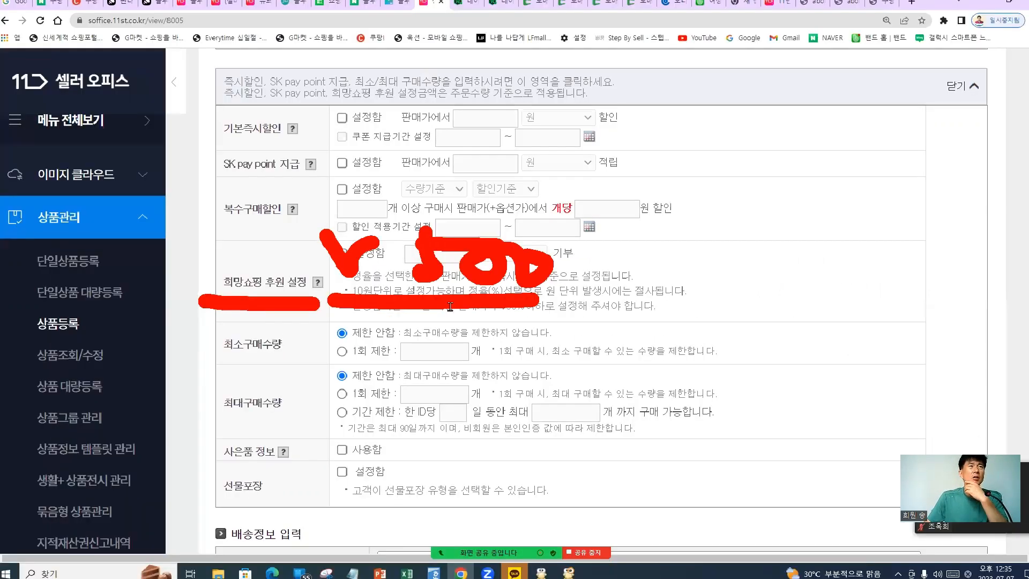
click(342, 252)
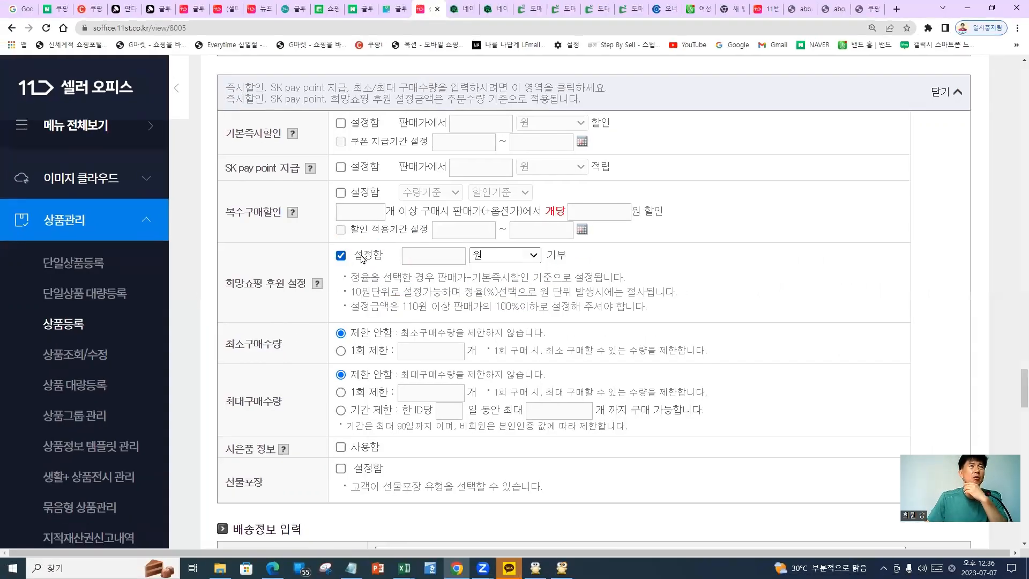
text(50)
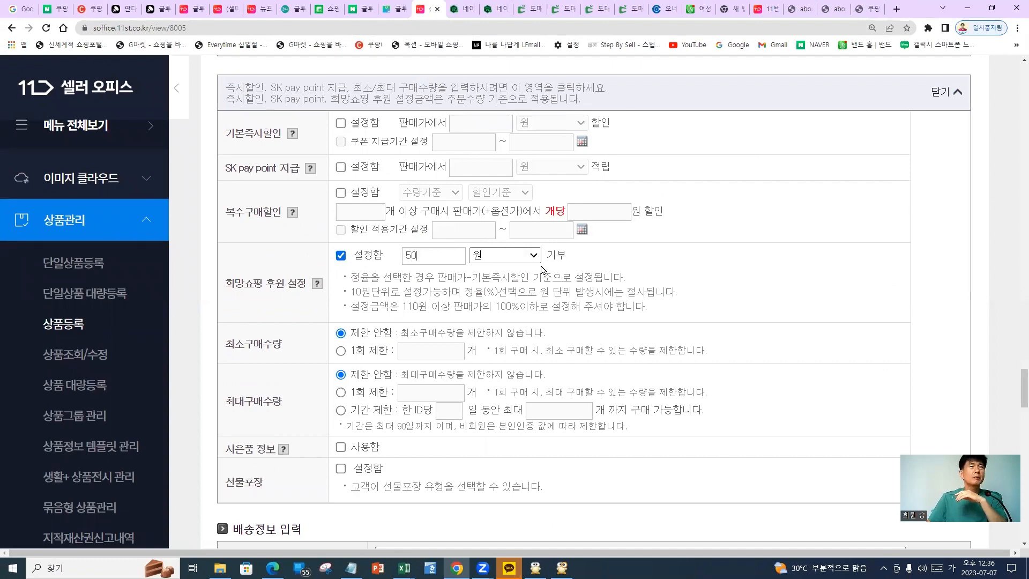
text(0)
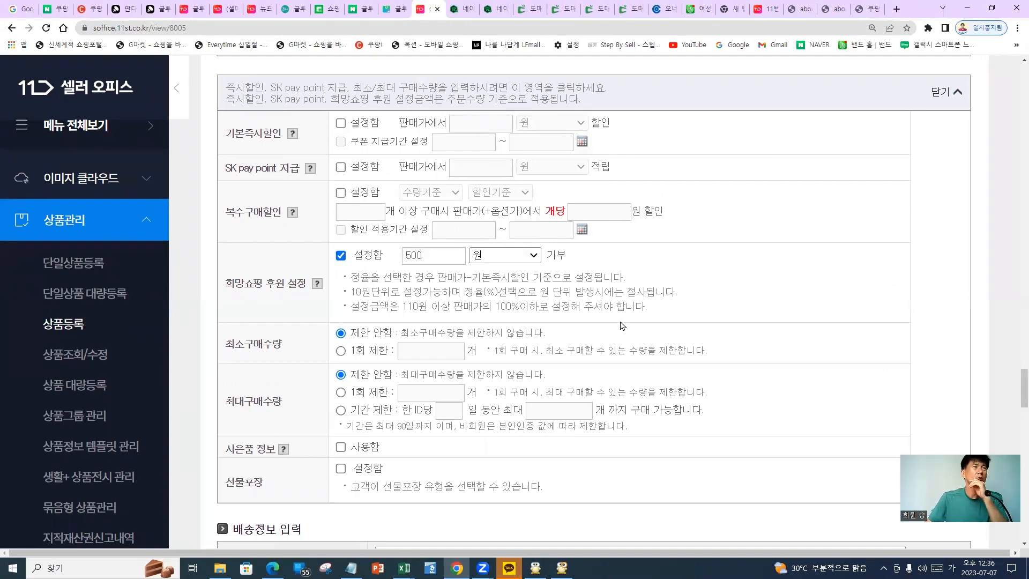
Point out the purchase quantity limit settings, leaving them unrestricted
scroll(323, 358, down, 1)
drag(224, 290, 310, 302)
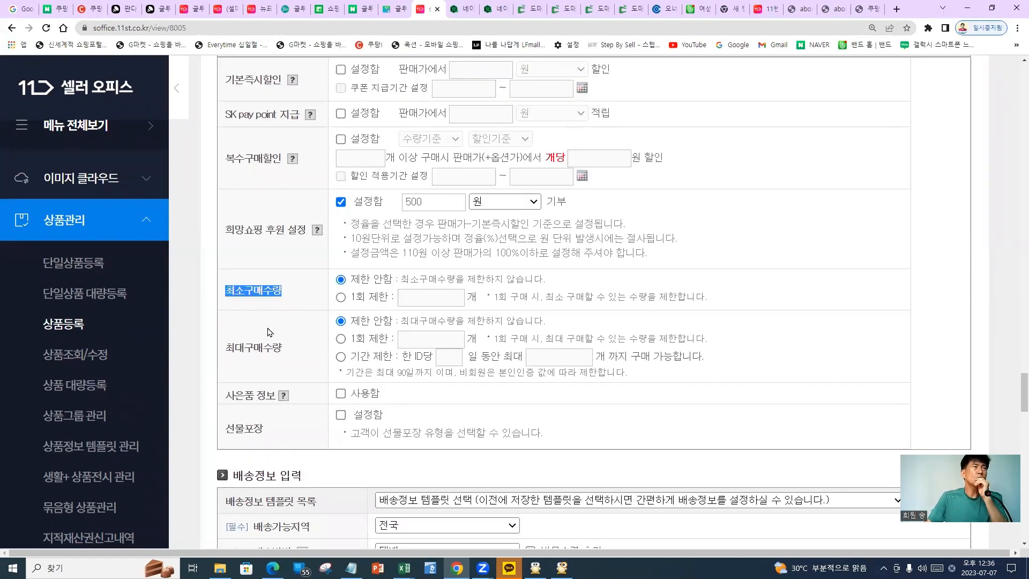
drag(339, 356, 221, 351)
click(290, 403)
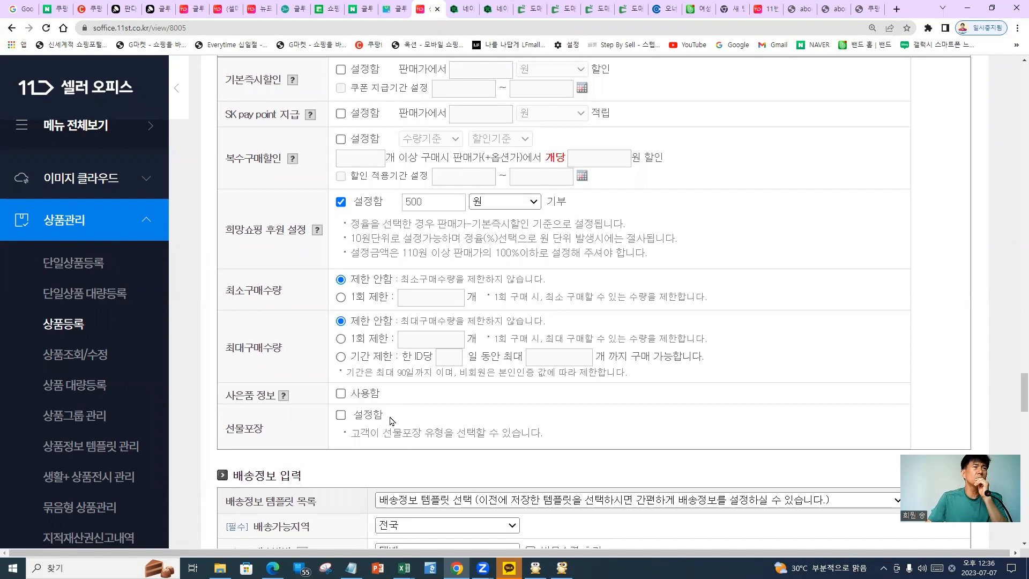
scroll(620, 498, down, 1)
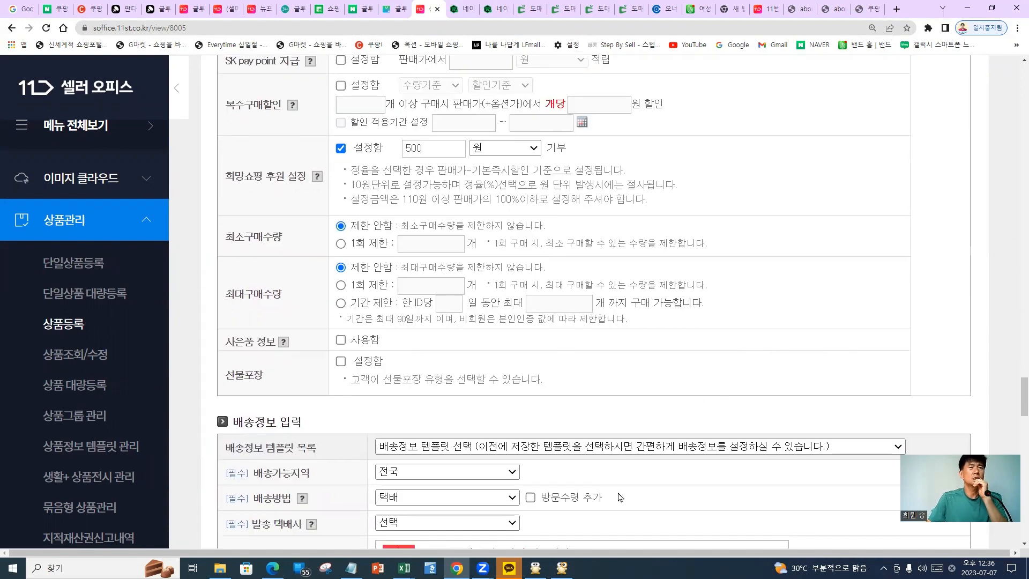
scroll(381, 438, down, 5)
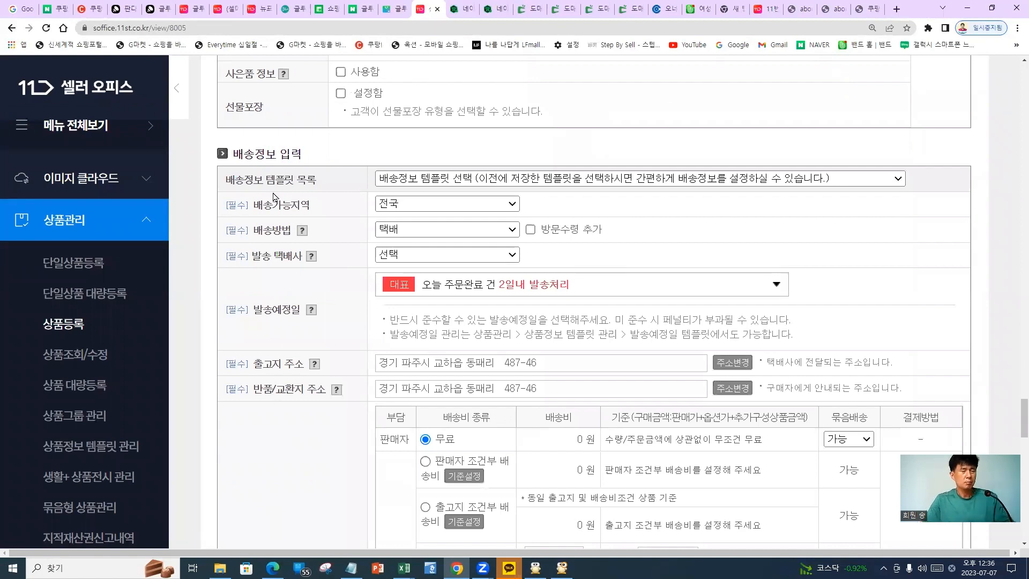
scroll(310, 182, up, 3)
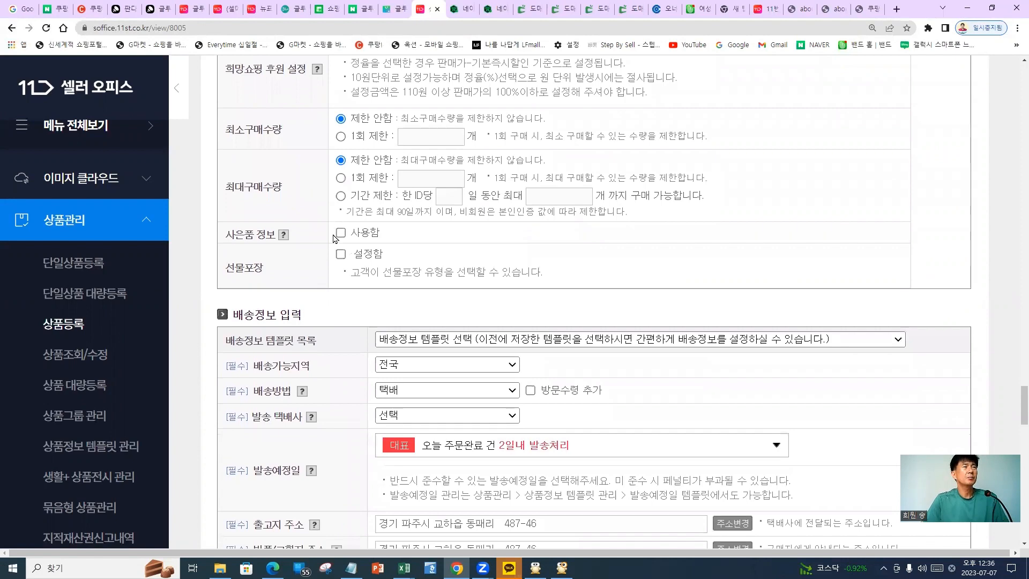
scroll(466, 237, down, 2)
click(466, 237)
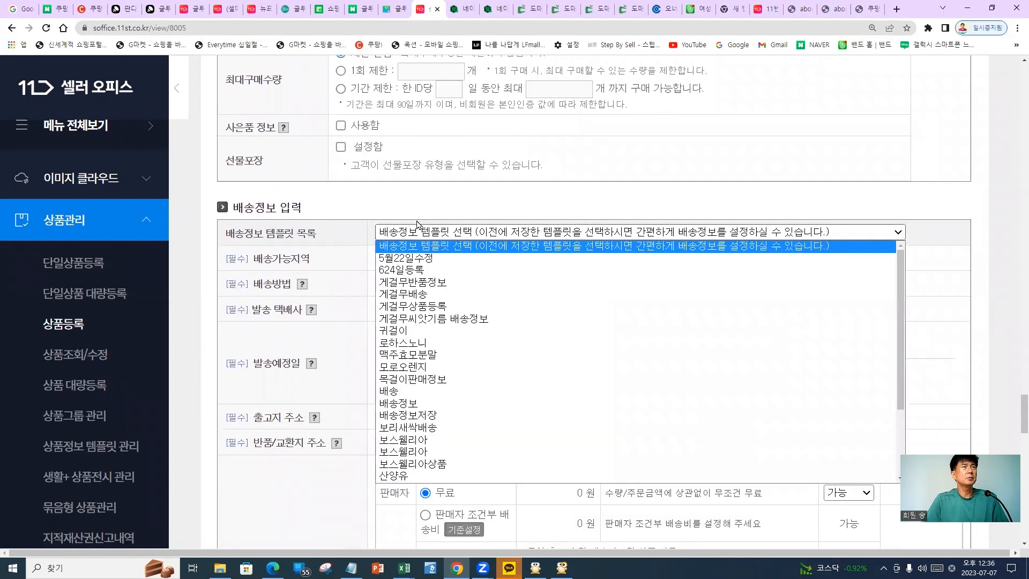
click(335, 247)
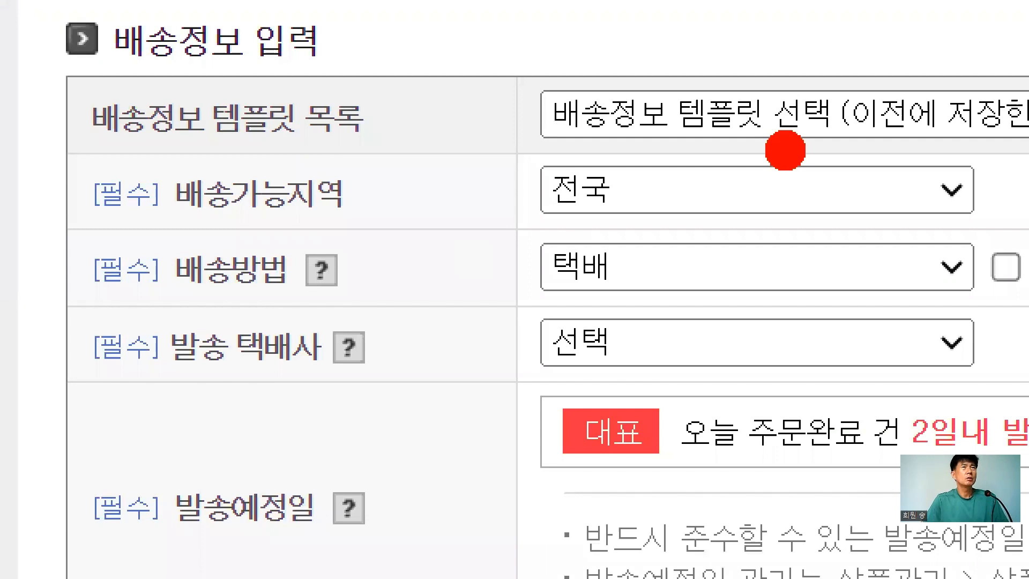
drag(629, 131, 716, 155)
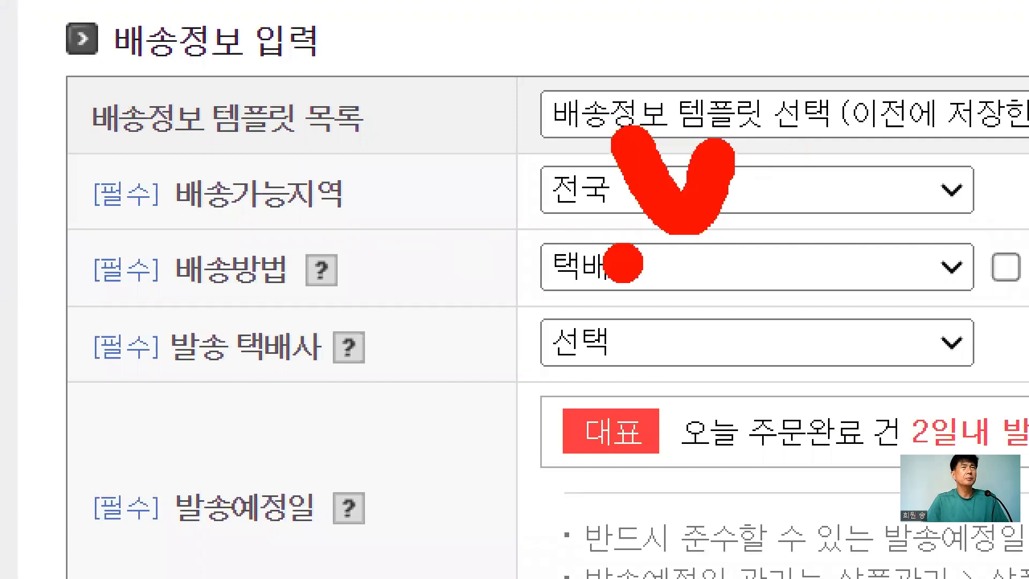
drag(638, 222, 716, 236)
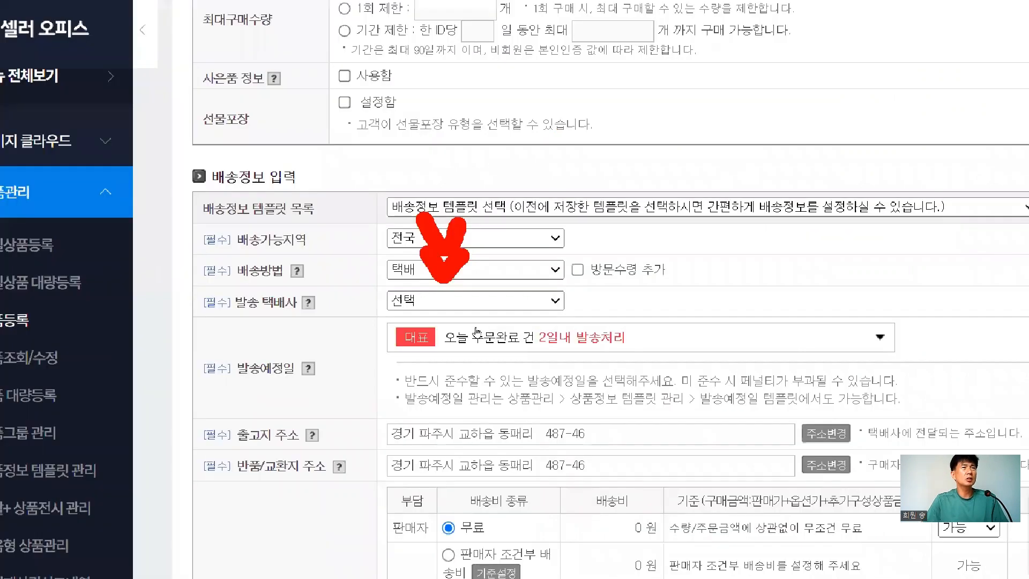
click(645, 245)
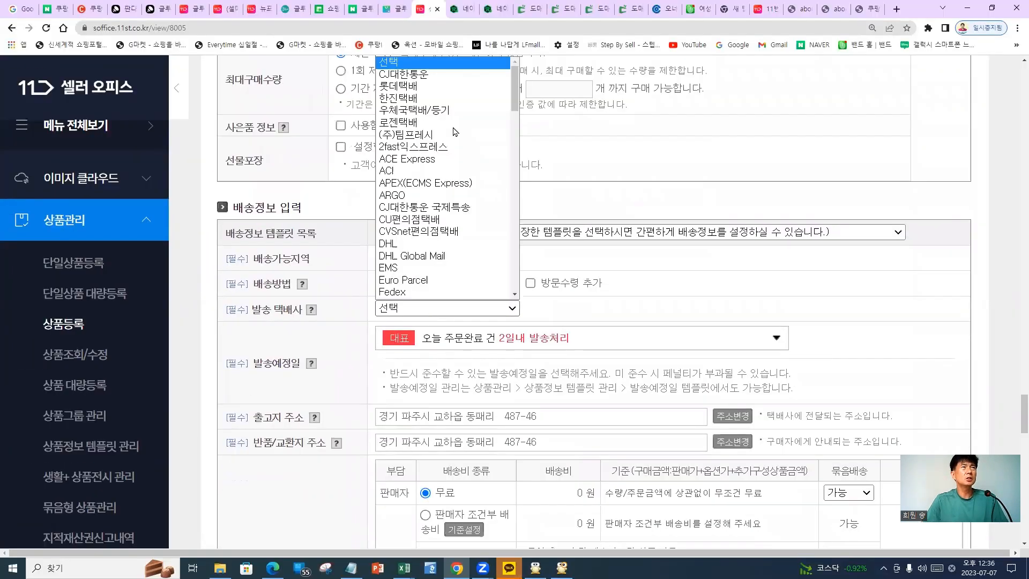
scroll(429, 161, down, 1)
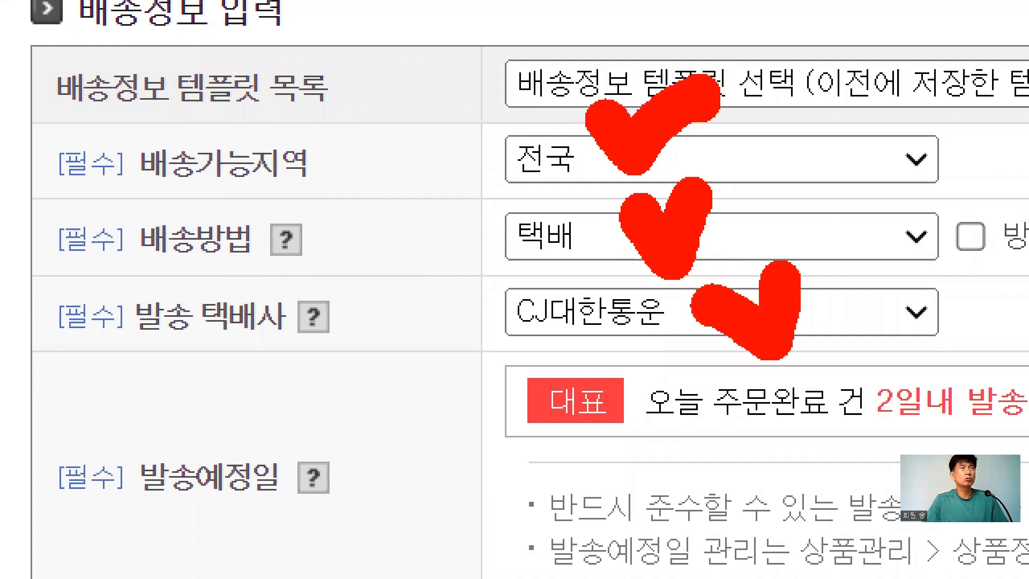
drag(454, 102, 456, 343)
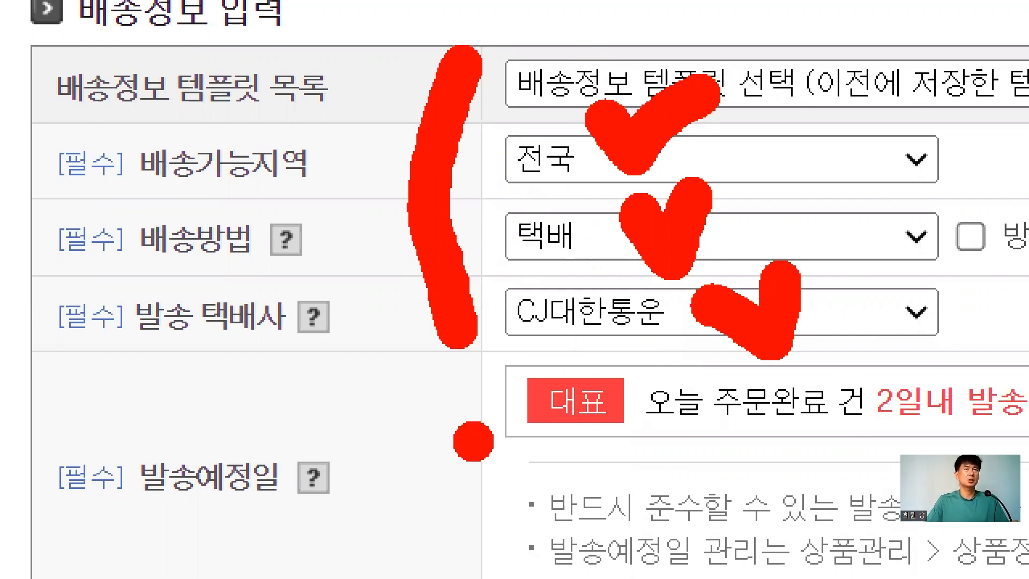
key(Escape)
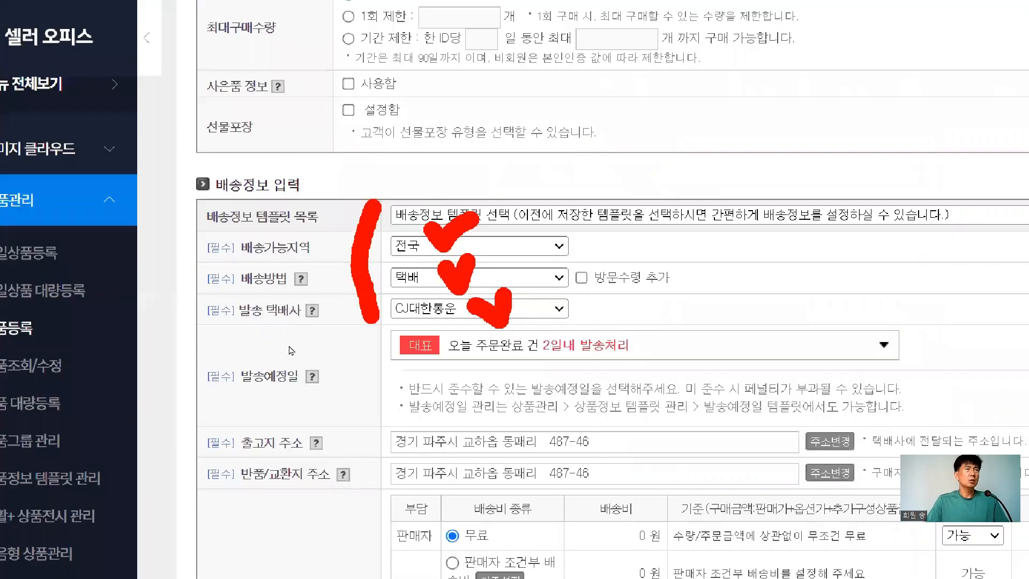
key(ctrl+1)
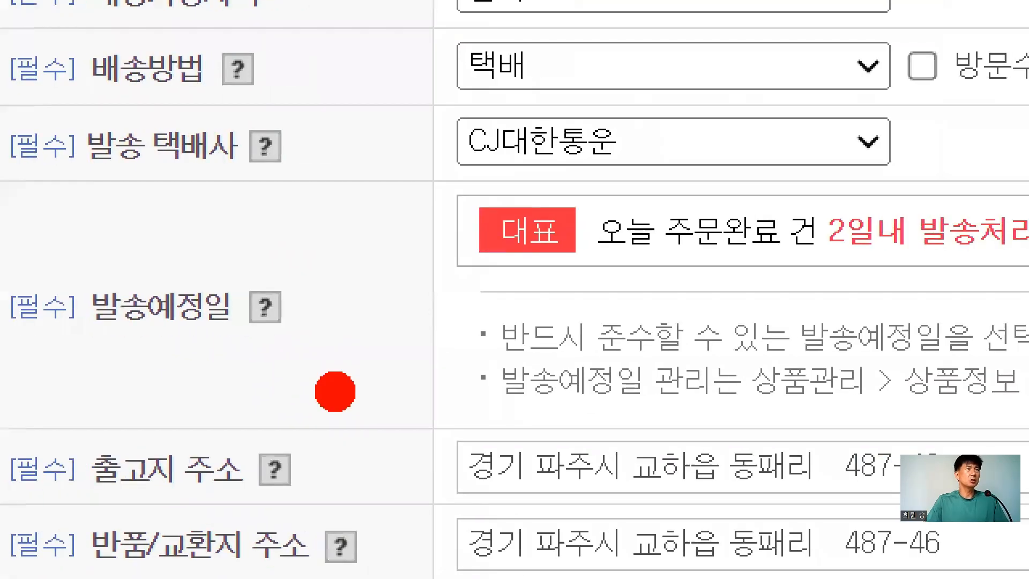
mouse_move(310, 389)
mouse_down()
mouse_move(292, 389)
mouse_move(280, 328)
mouse_up()
drag(163, 200, 212, 356)
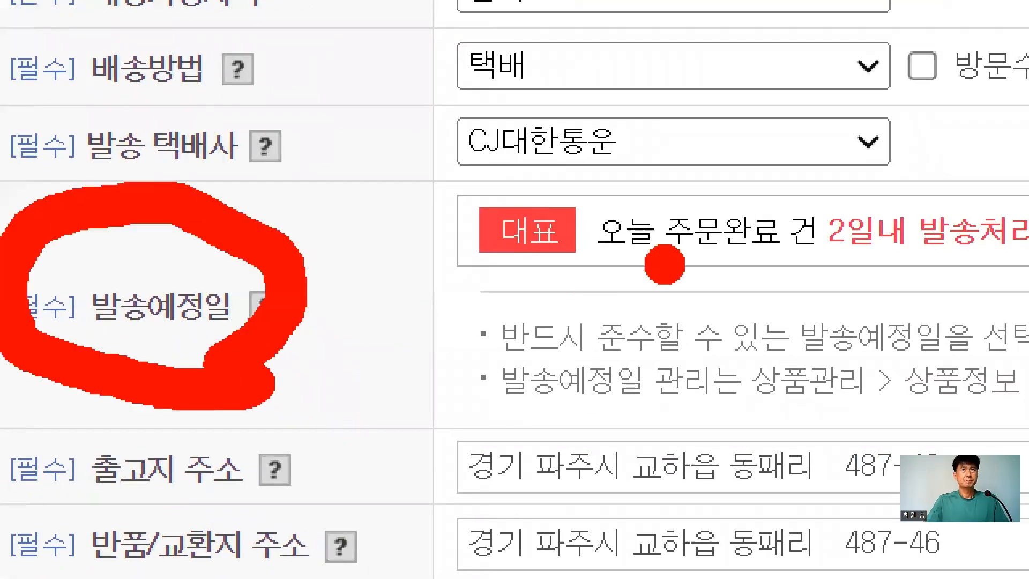
mouse_move(506, 291)
mouse_down()
mouse_move(843, 289)
mouse_move(892, 273)
mouse_move(1021, 268)
mouse_up()
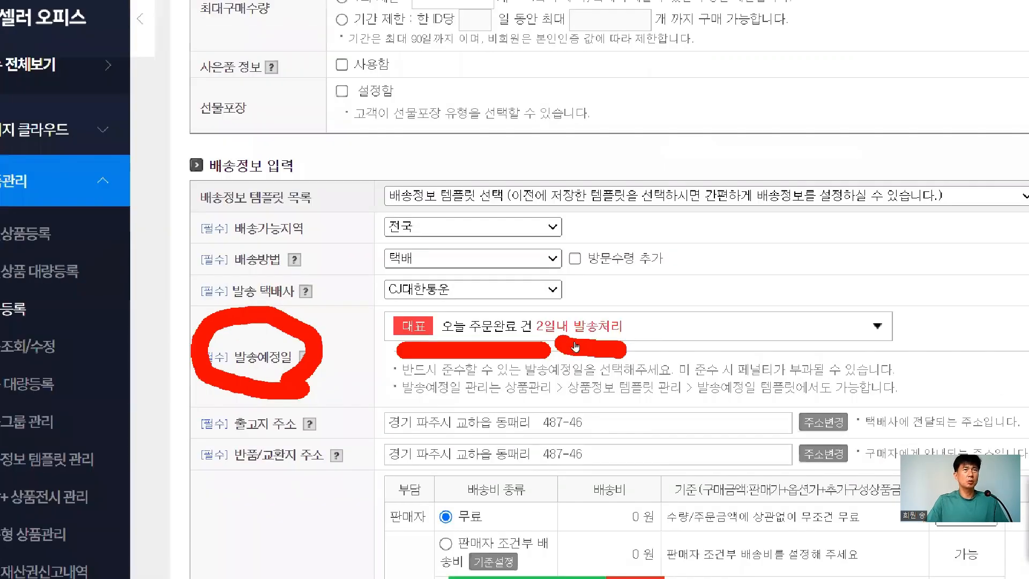
key(Escape)
Open the 발송예정일 dropdown and mark up its existing shipping-date options
click(575, 346)
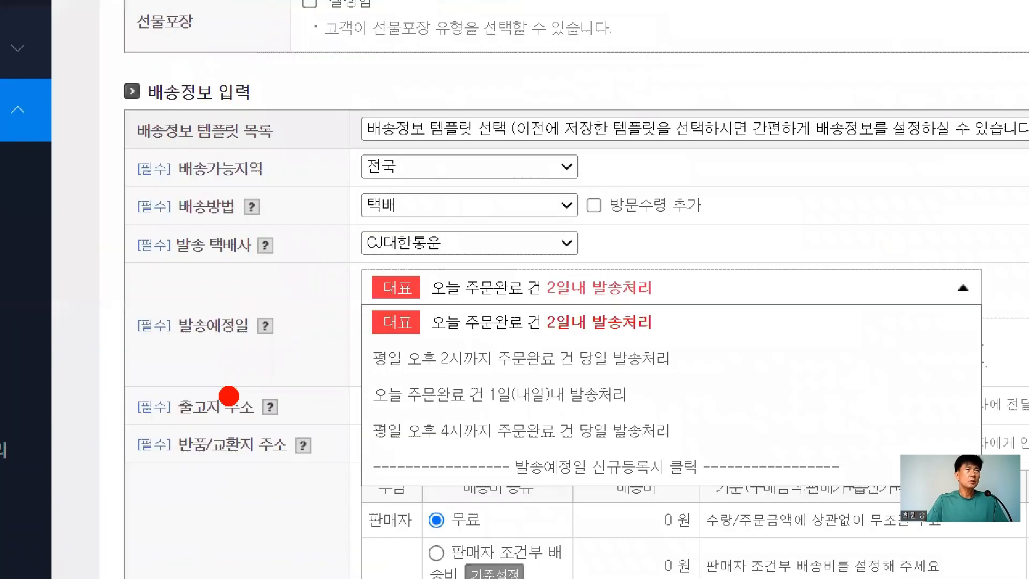
drag(13, 194, 172, 330)
drag(164, 274, 214, 354)
drag(485, 451, 585, 437)
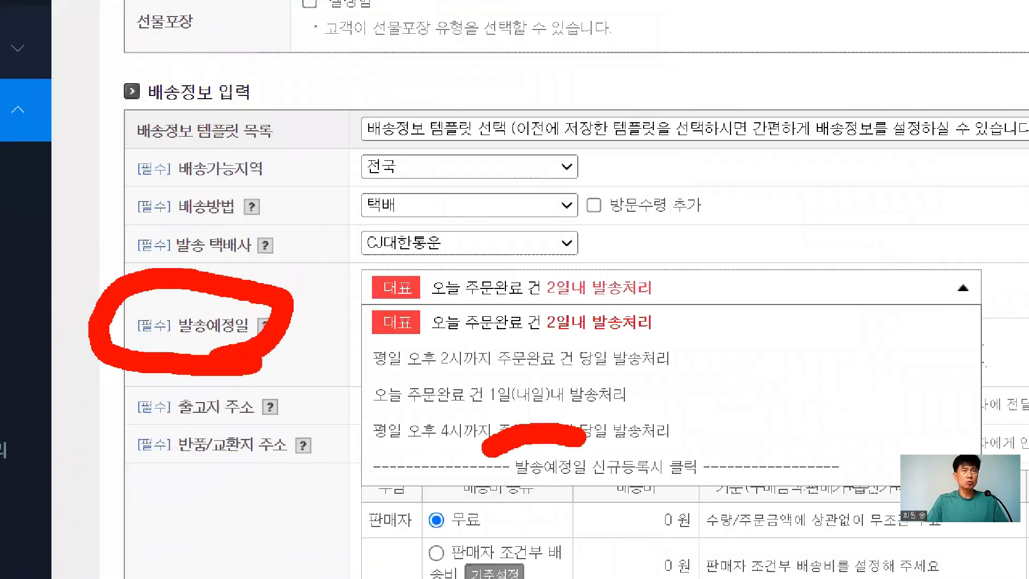
drag(485, 453, 742, 456)
drag(584, 437, 743, 456)
drag(919, 276, 686, 423)
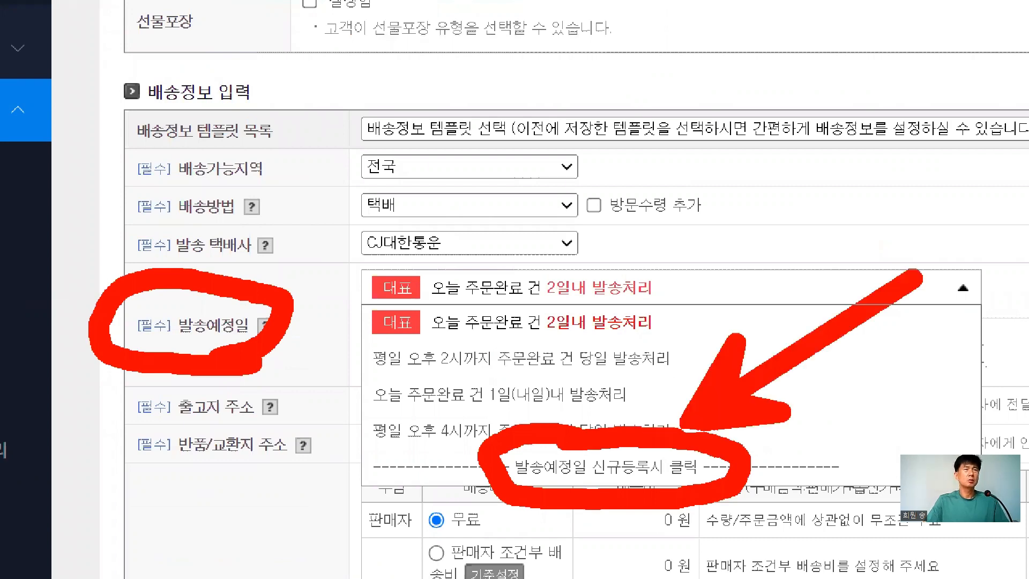
click(883, 339)
key(Escape)
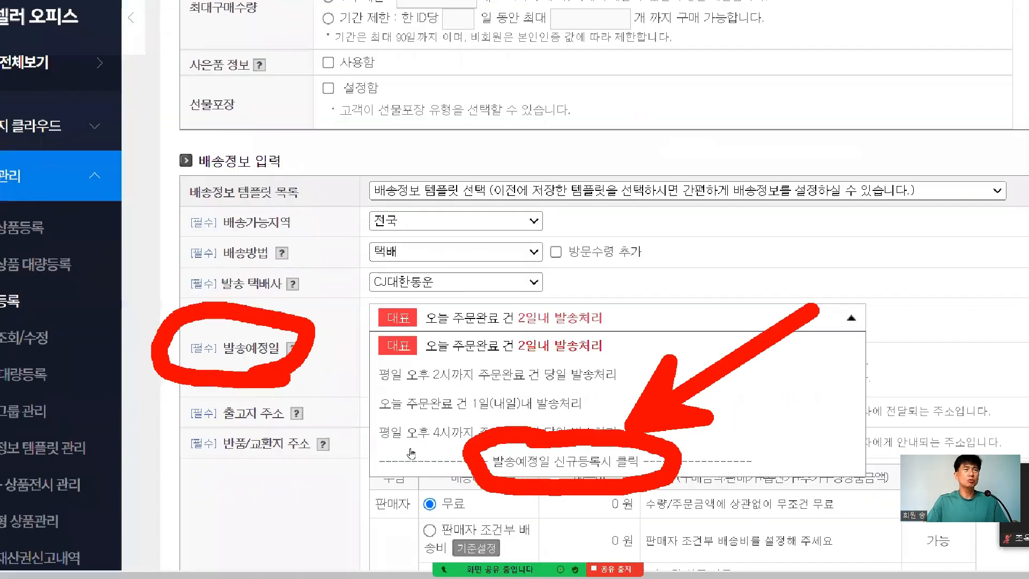
Register a new 오늘발송 shipping date with a weekday order cutoff of 오후 2시
click(606, 466)
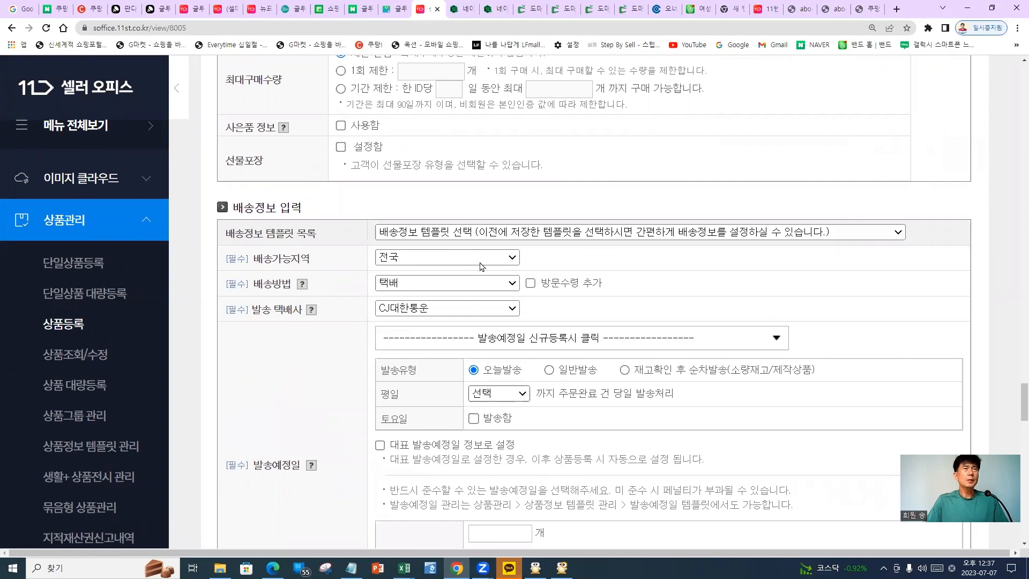
scroll(498, 289, down, 2)
click(498, 290)
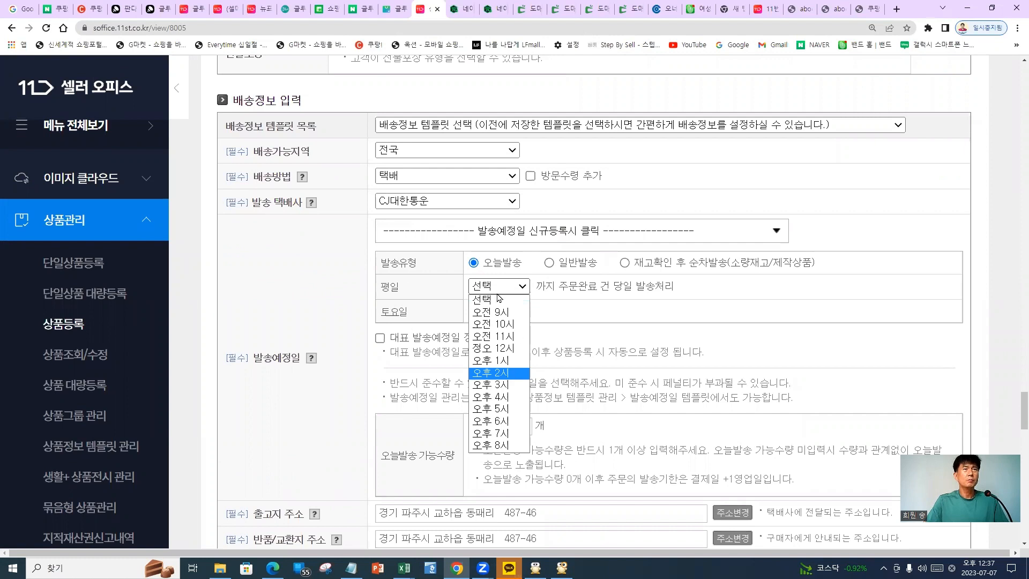
click(491, 372)
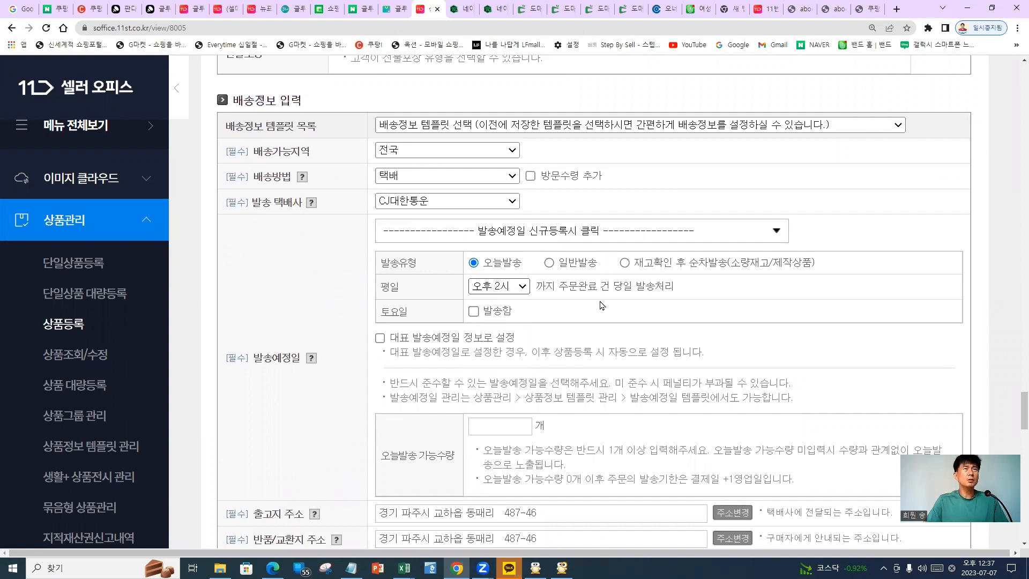
drag(711, 286, 579, 317)
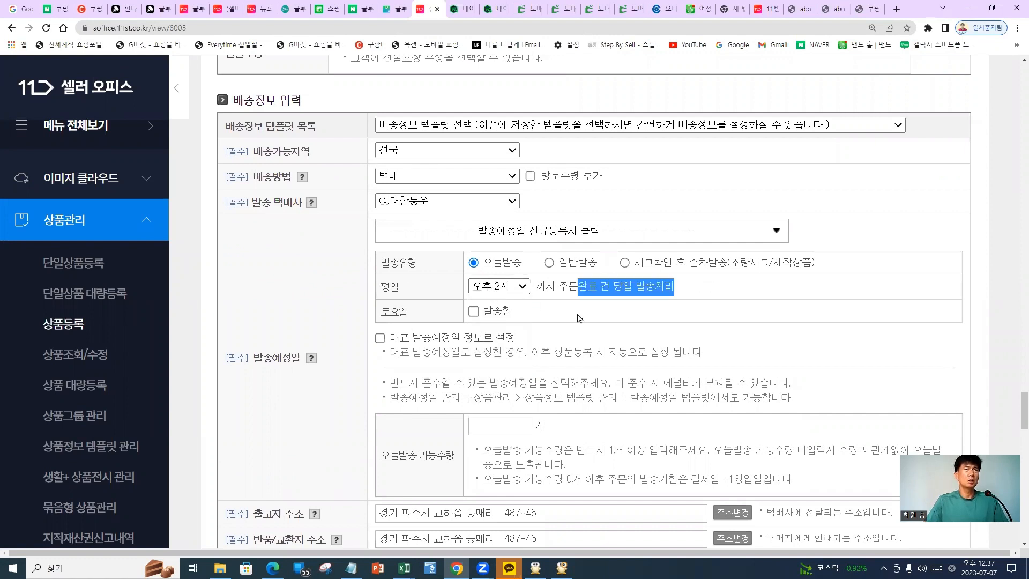
click(543, 303)
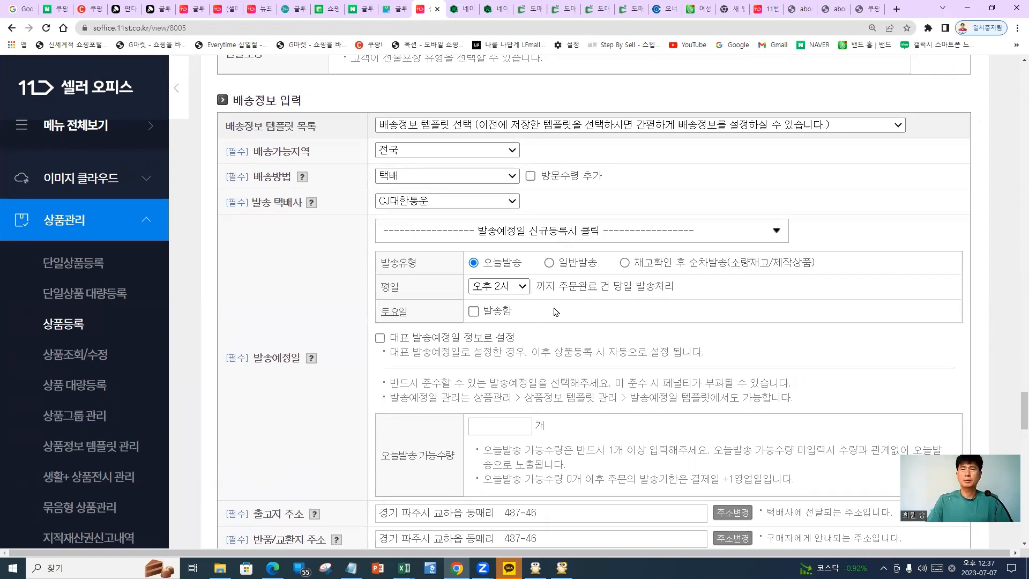
Switch to 일반발송 within 1일(내일) and tick 대표 발송예정일 정보로 설정
click(512, 291)
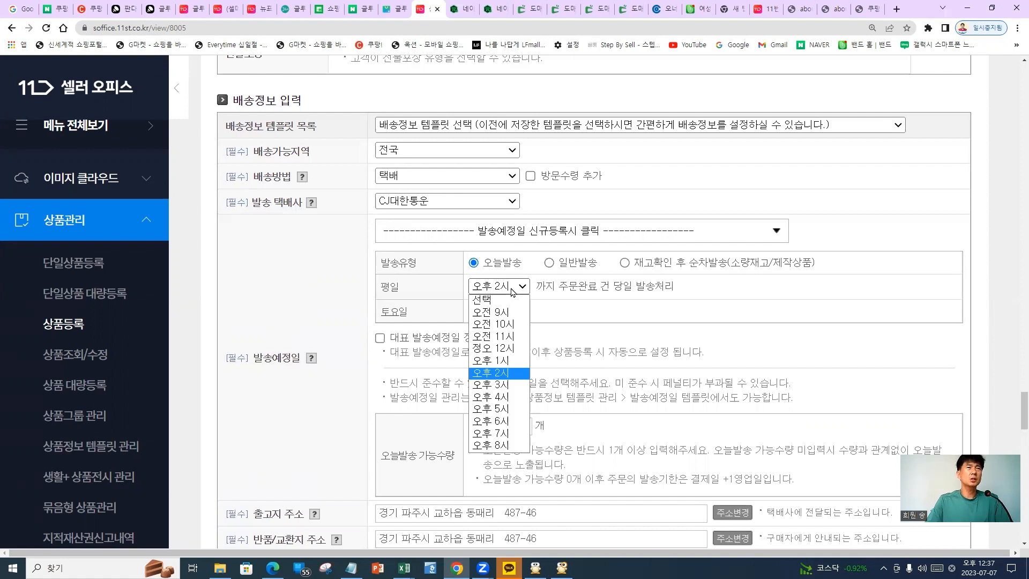
click(512, 264)
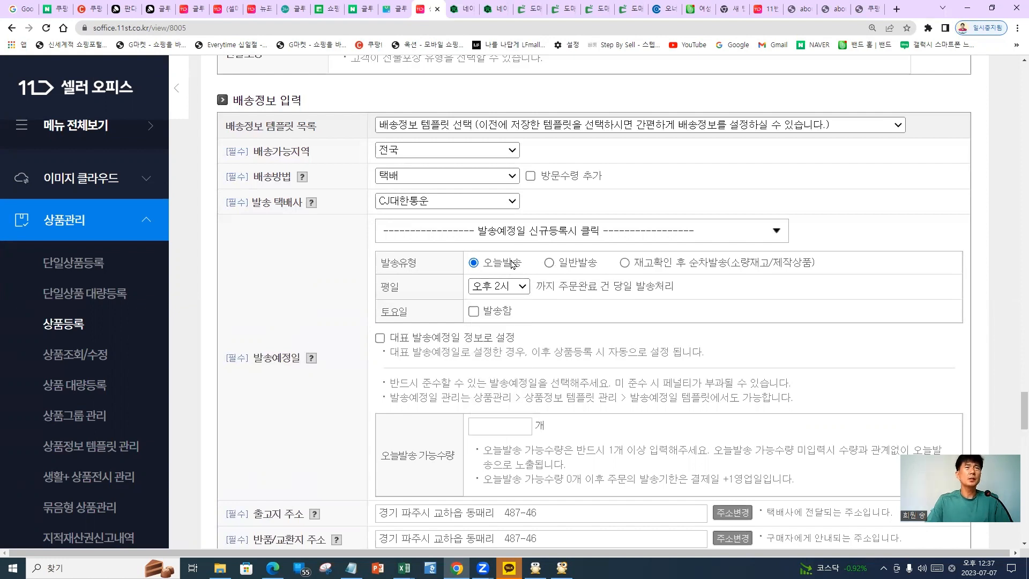
click(555, 264)
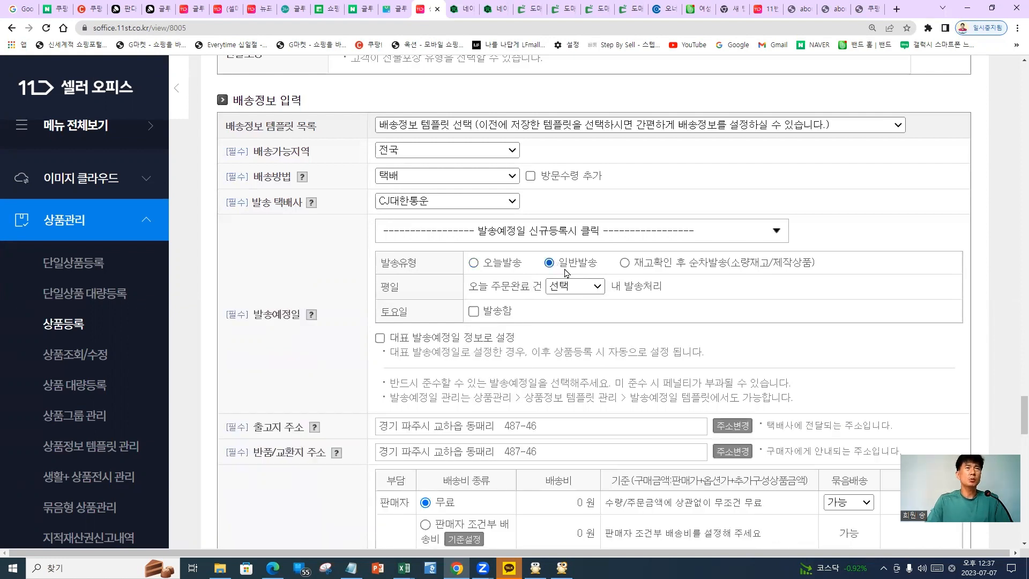
click(582, 286)
click(576, 325)
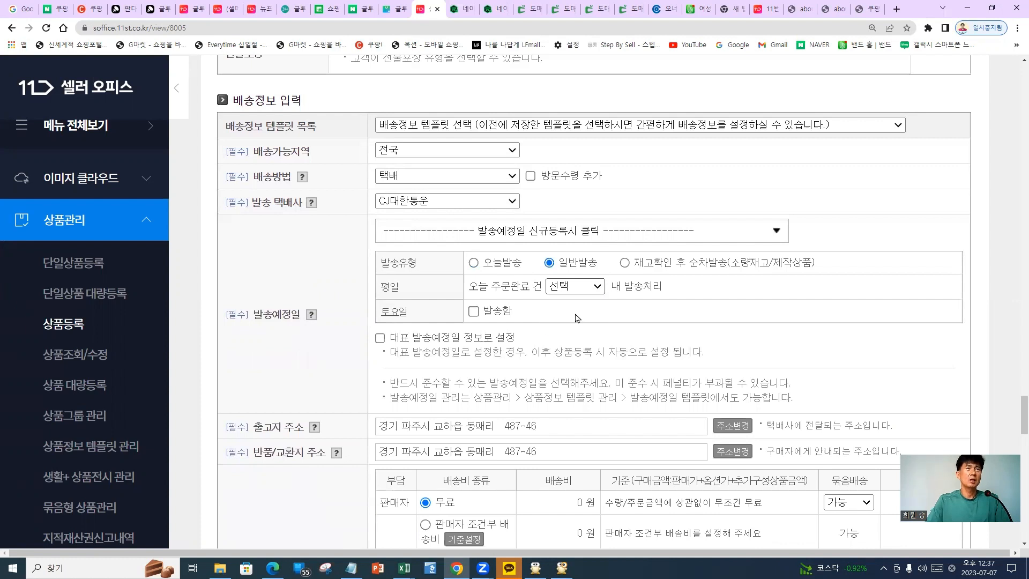
click(573, 288)
click(576, 311)
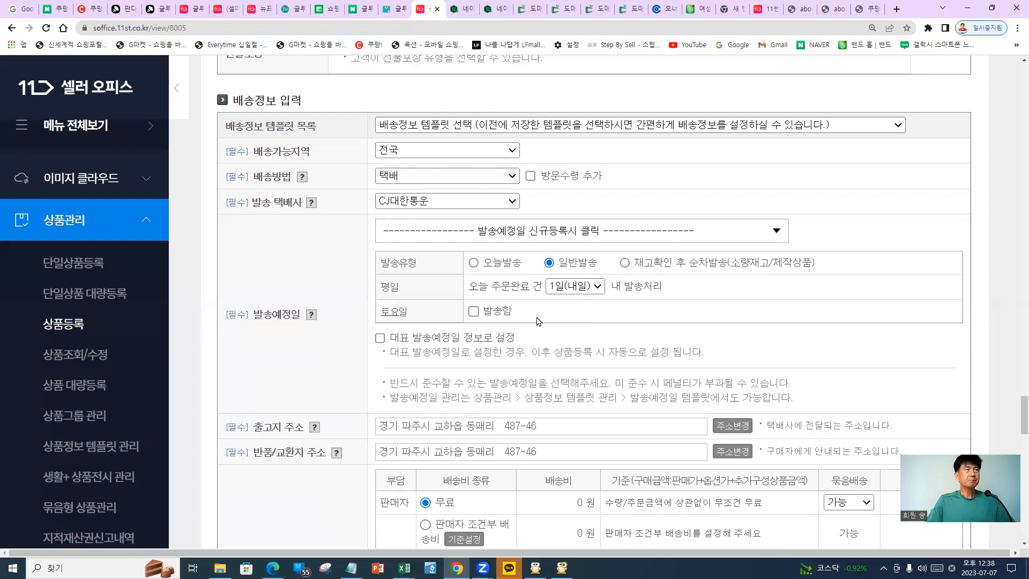
click(380, 338)
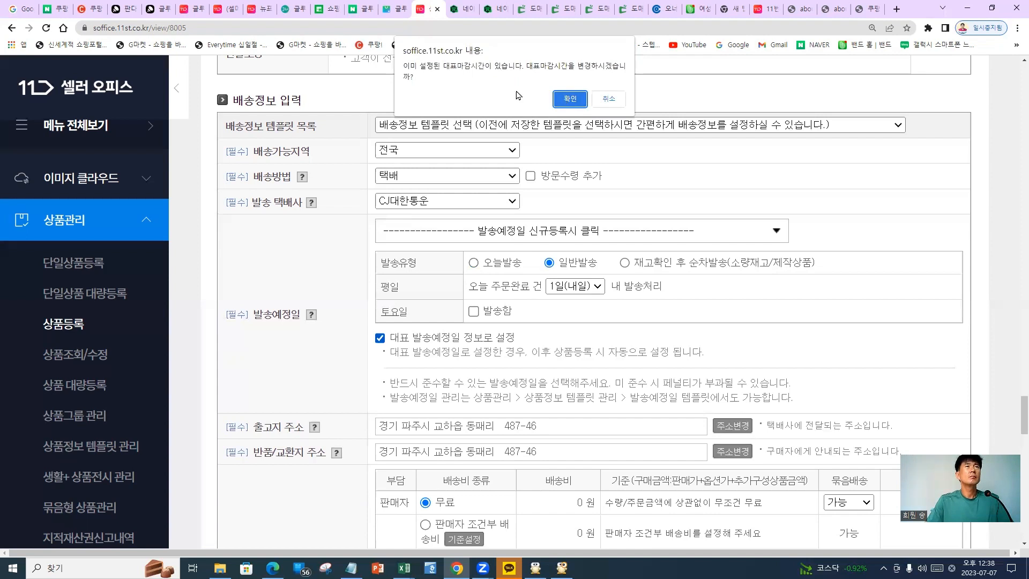
Cancel the representative cutoff change twice, keeping 일반발송 1일(내일) as non-default
drag(440, 67, 471, 68)
click(534, 77)
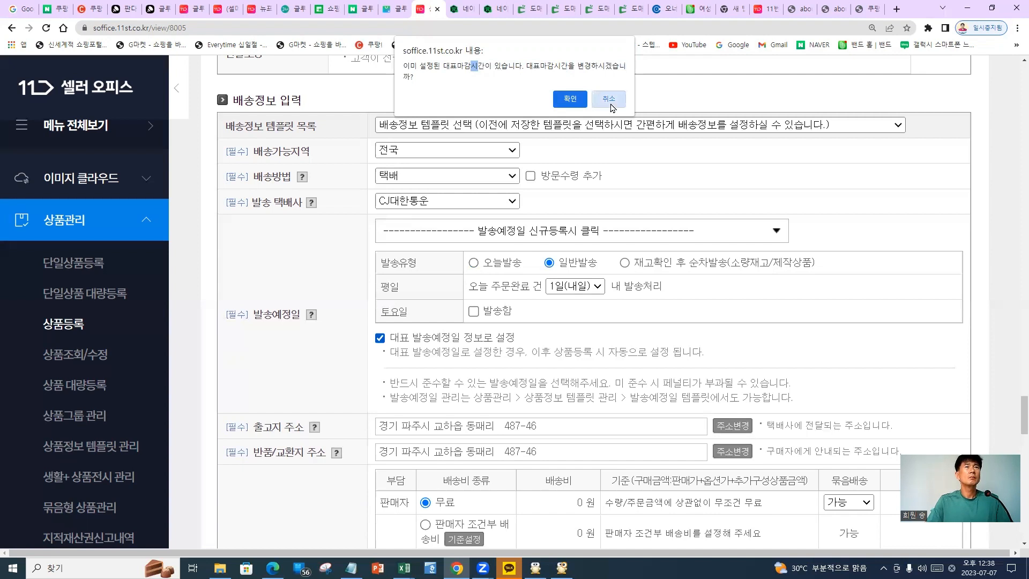
click(610, 100)
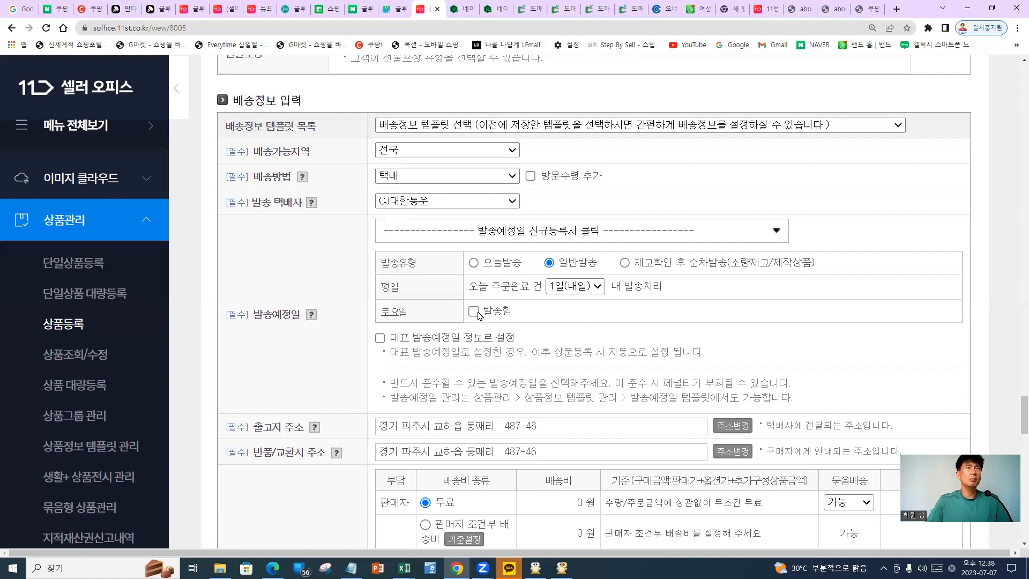
scroll(578, 311, down, 2)
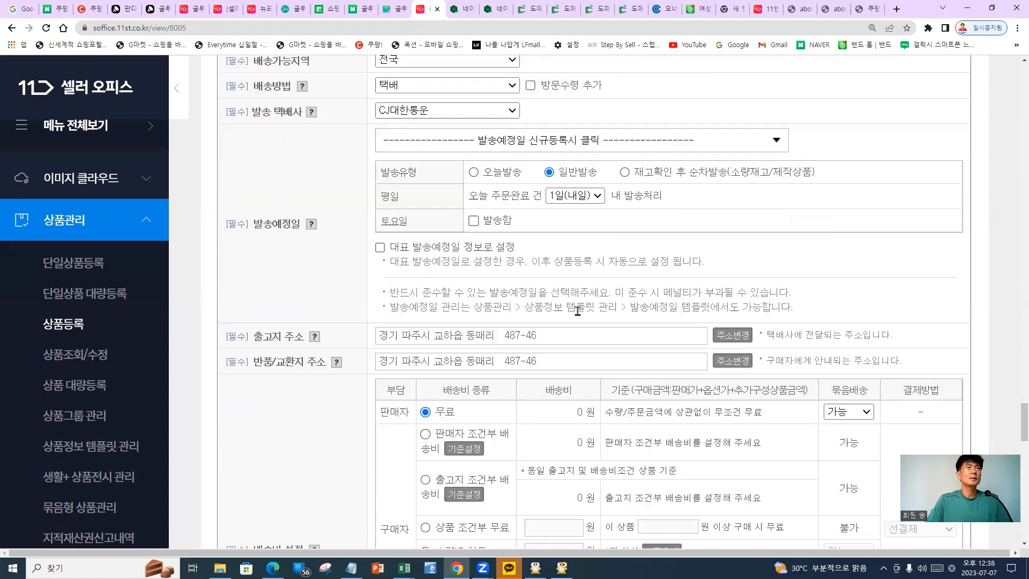
scroll(378, 252, down, 2)
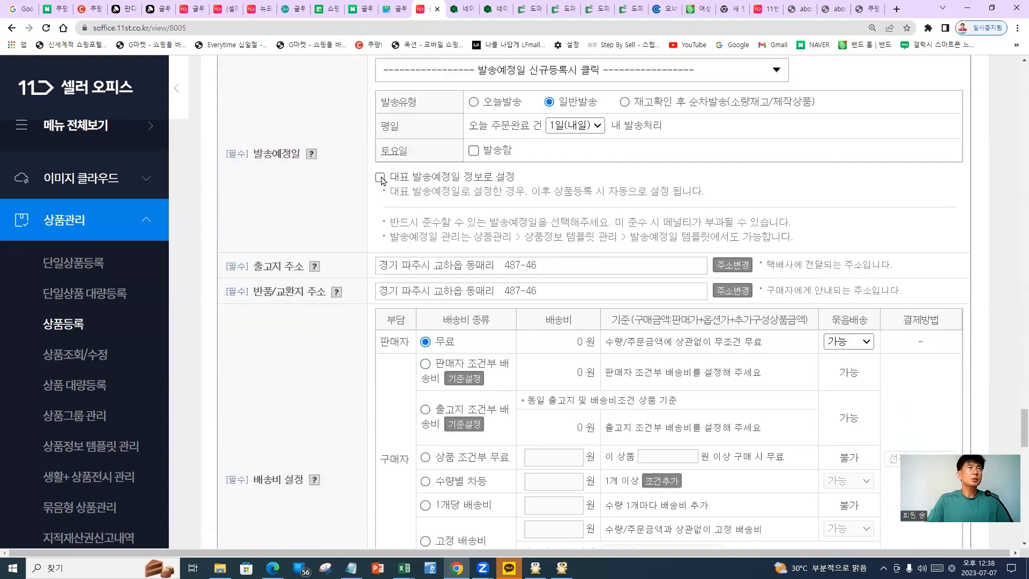
click(380, 178)
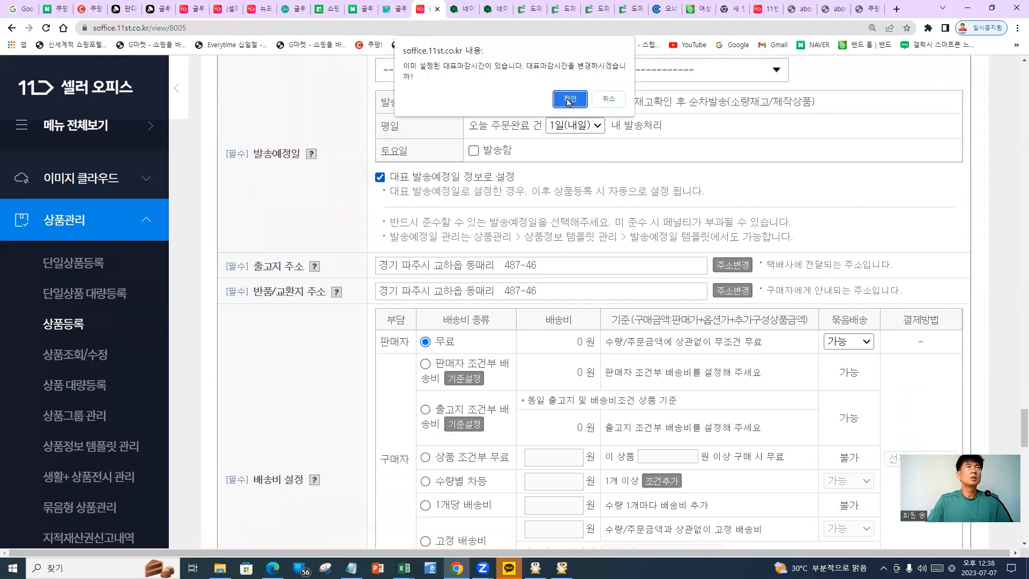
click(609, 100)
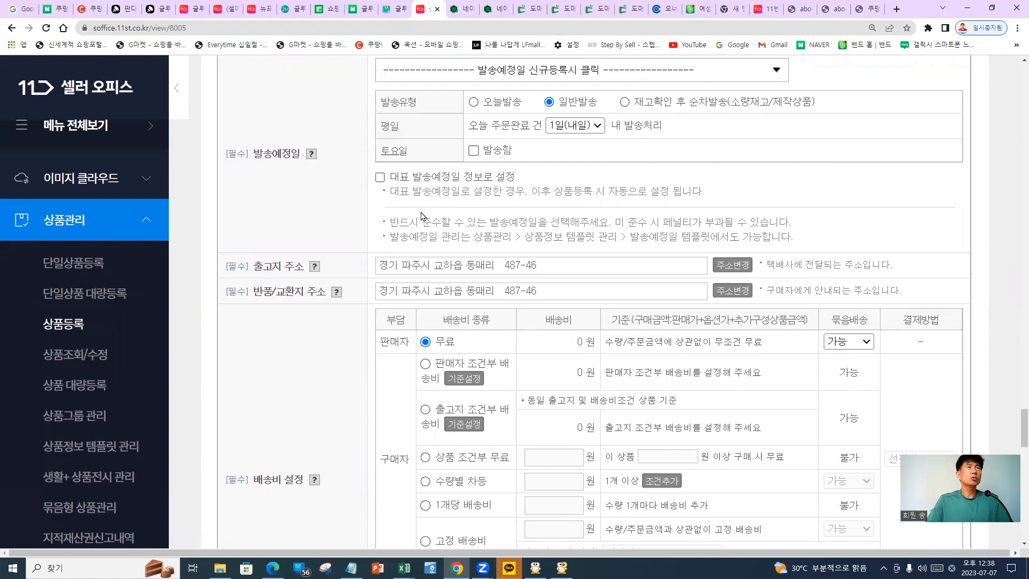
scroll(259, 211, down, 1)
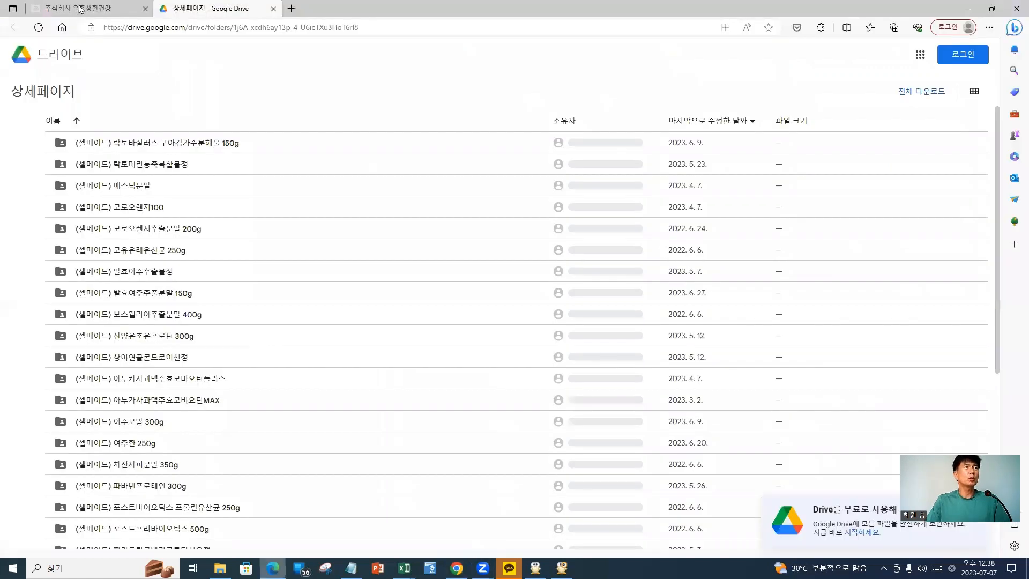
Check the company's address and phone lines on its Google Site, then return to the 11st form
click(79, 8)
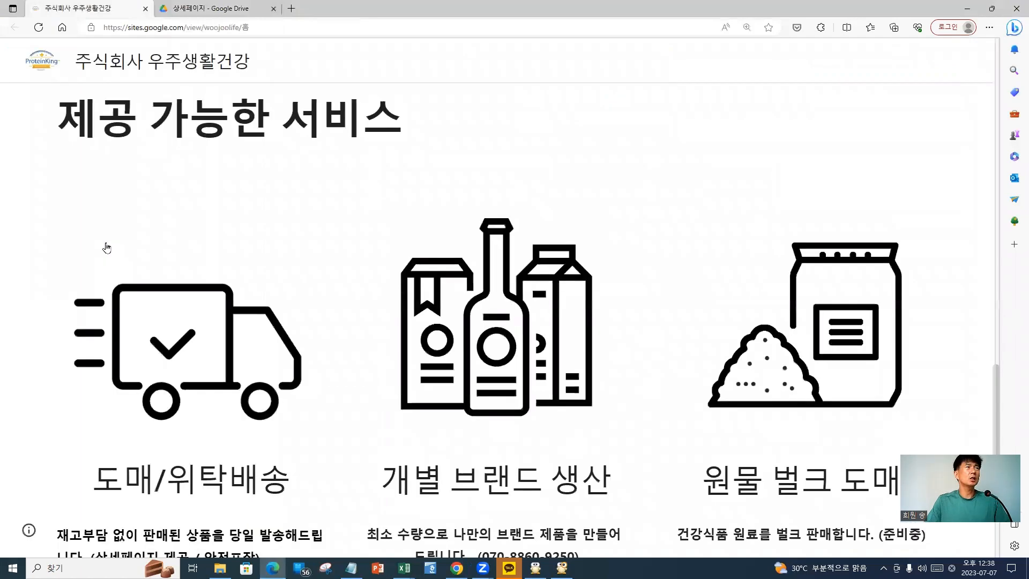
scroll(99, 260, up, 10)
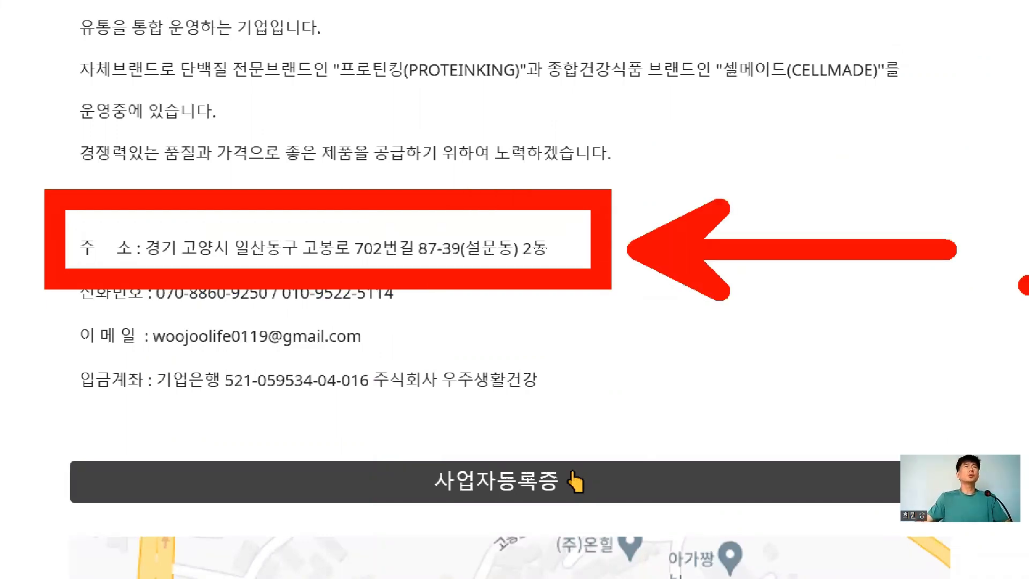
drag(379, 106, 488, 107)
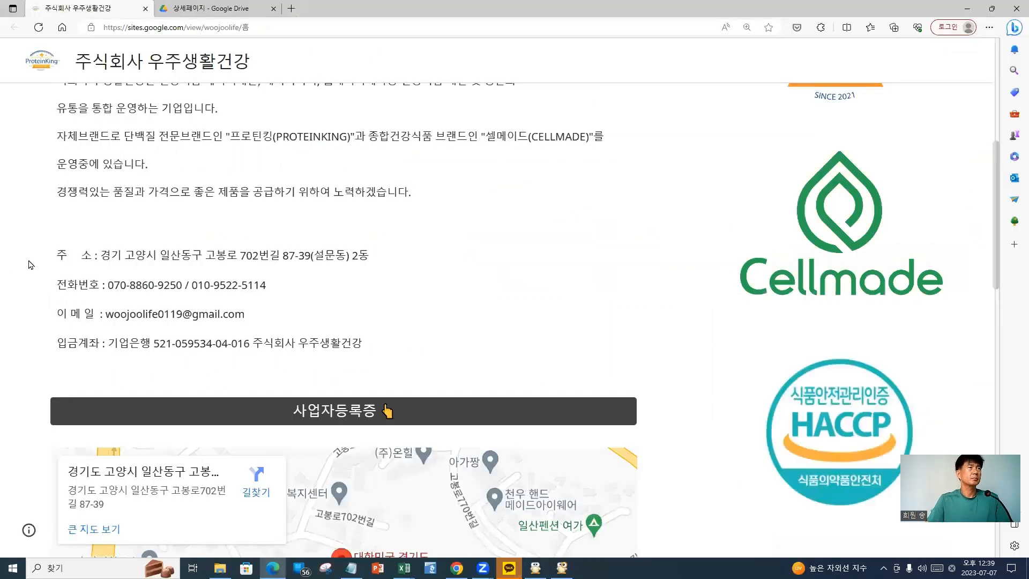
drag(104, 255, 359, 258)
click(398, 264)
click(120, 262)
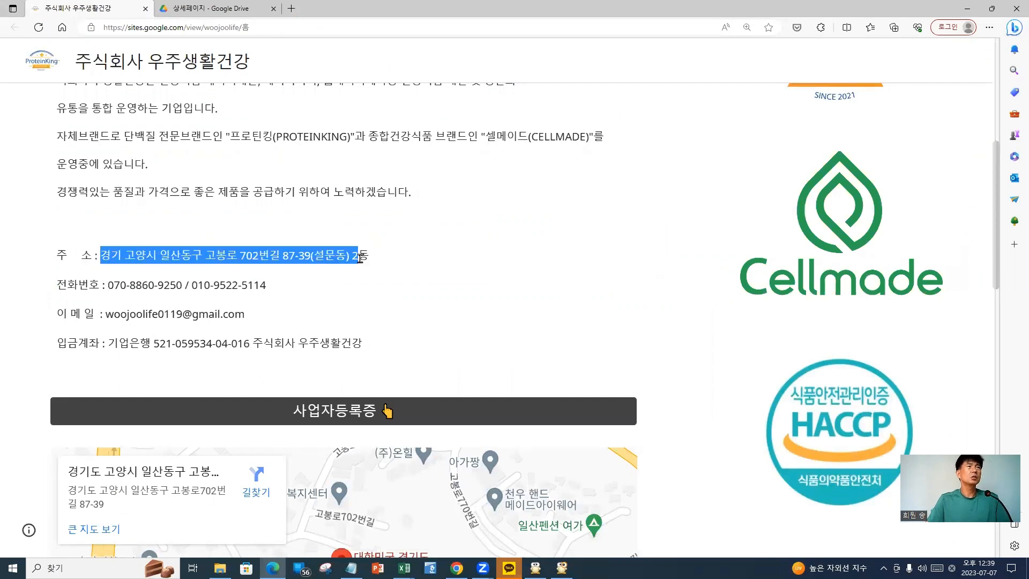
click(421, 268)
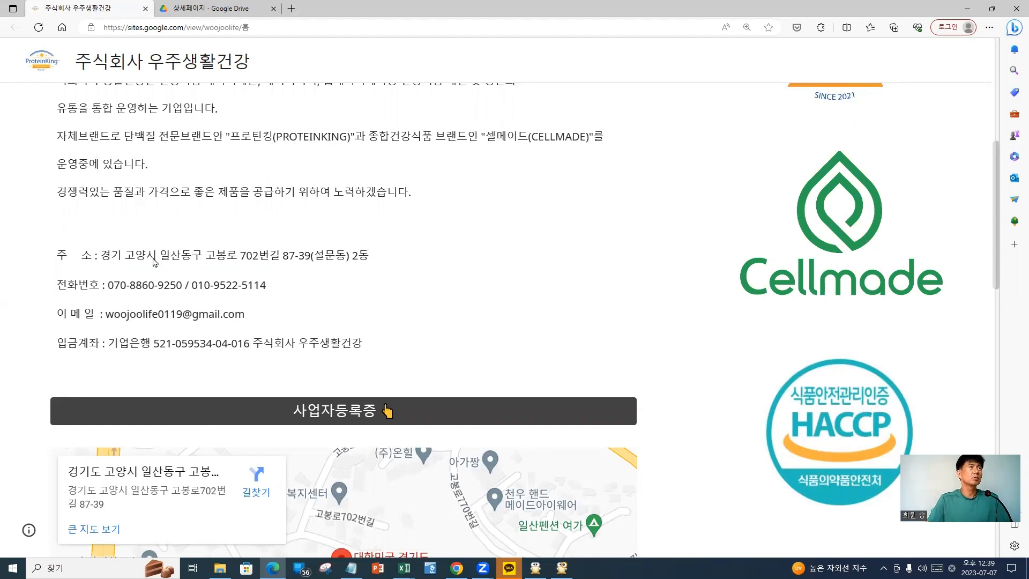
drag(131, 256, 349, 257)
click(348, 259)
triple_click(569, 269)
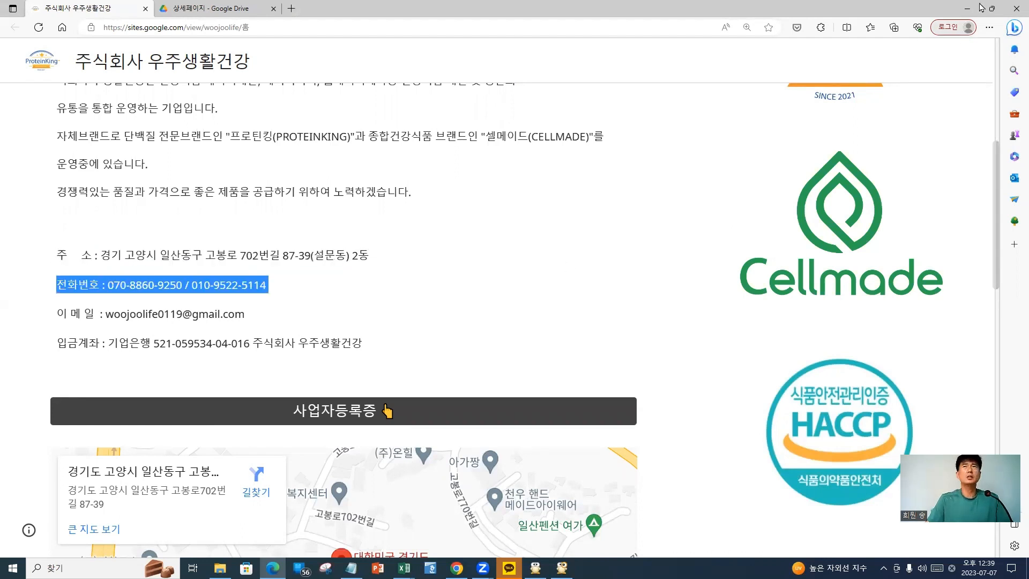
key(alt+Tab)
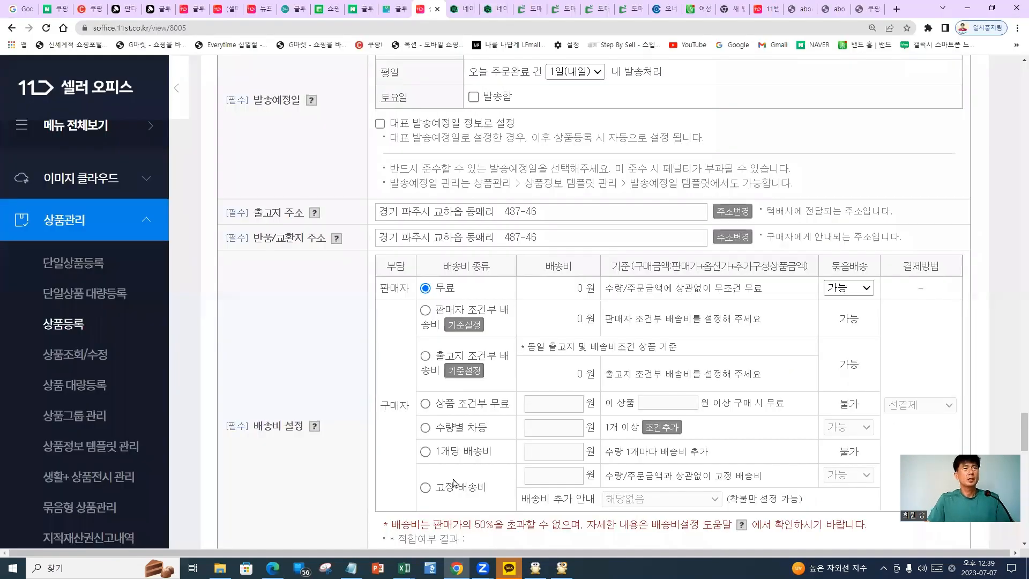
Set a 고정 배송비 of 3,000원 and mark the fixed-fee and conditional-free rows
click(448, 489)
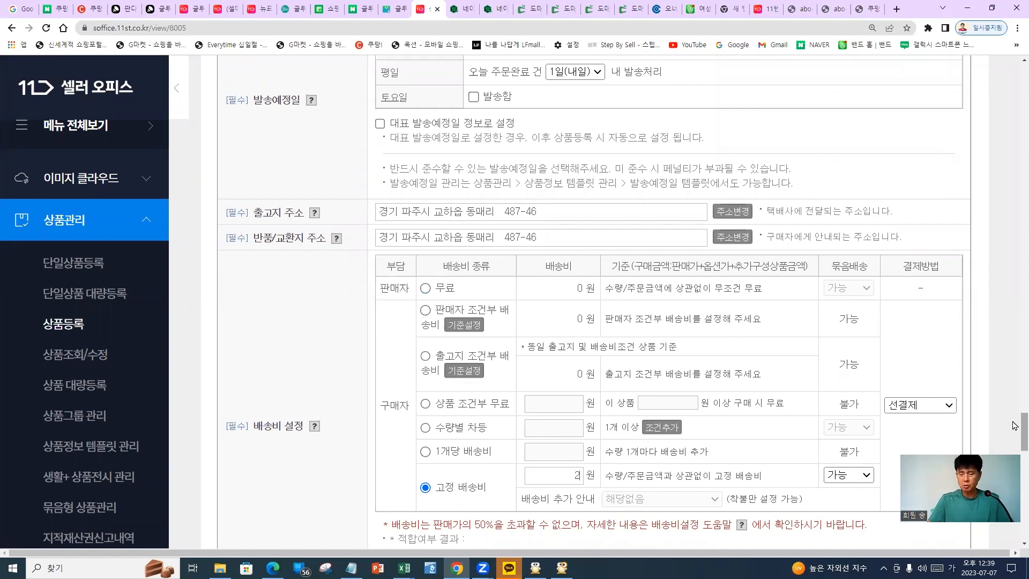
text(3,000)
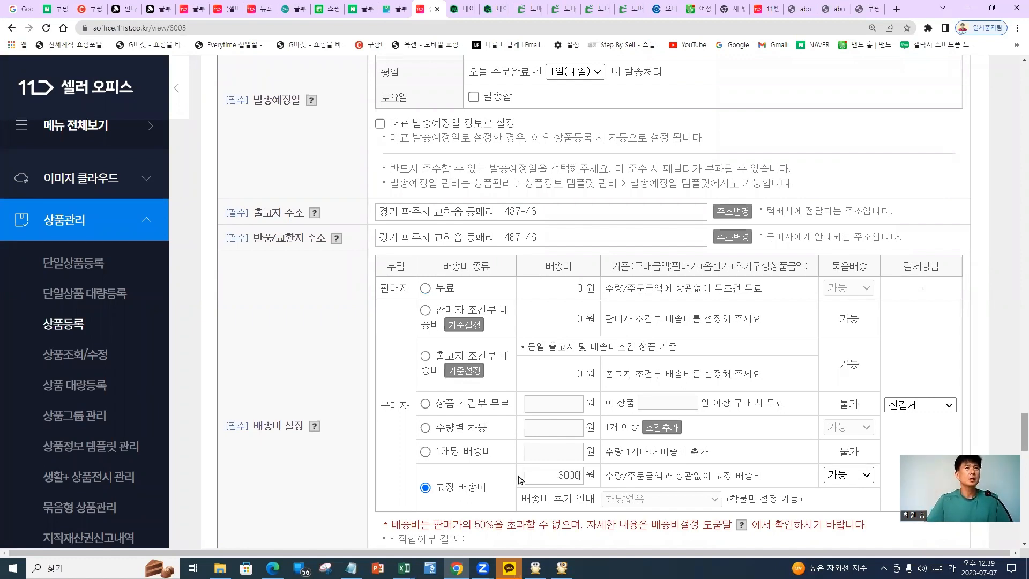
scroll(419, 487, down, 1)
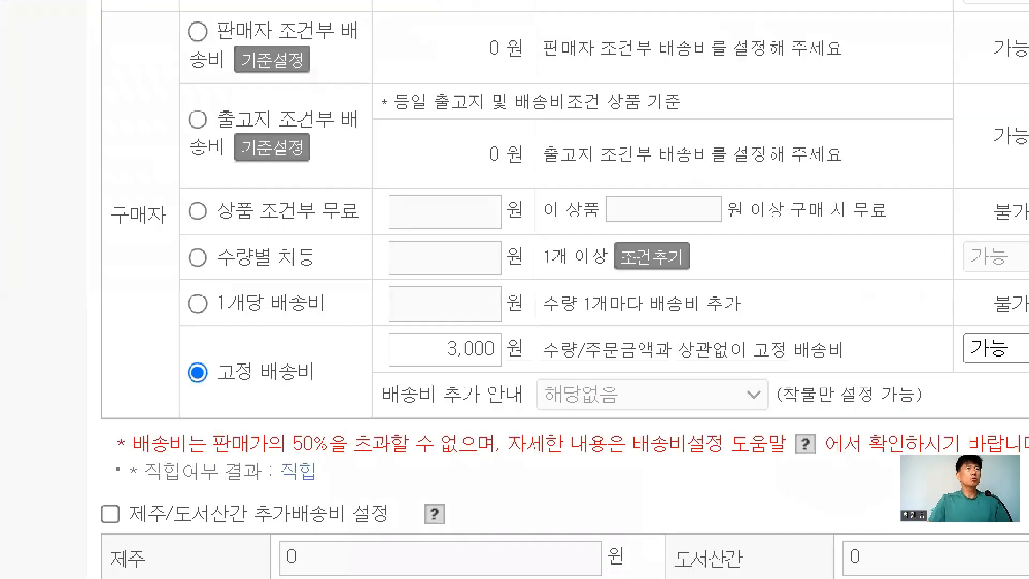
mouse_move(259, 363)
mouse_down()
mouse_move(482, 378)
mouse_move(953, 444)
mouse_up()
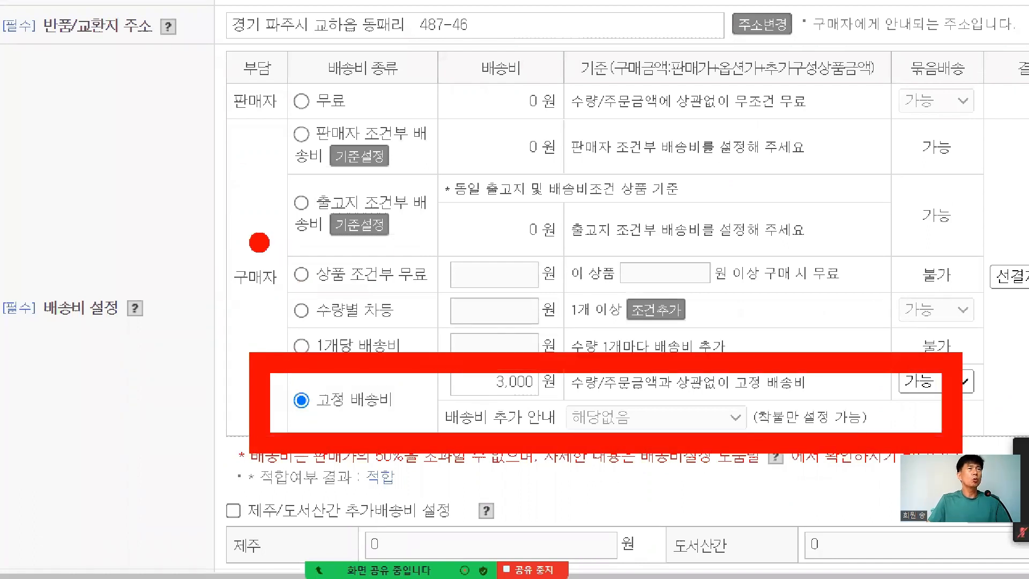
drag(259, 242, 953, 307)
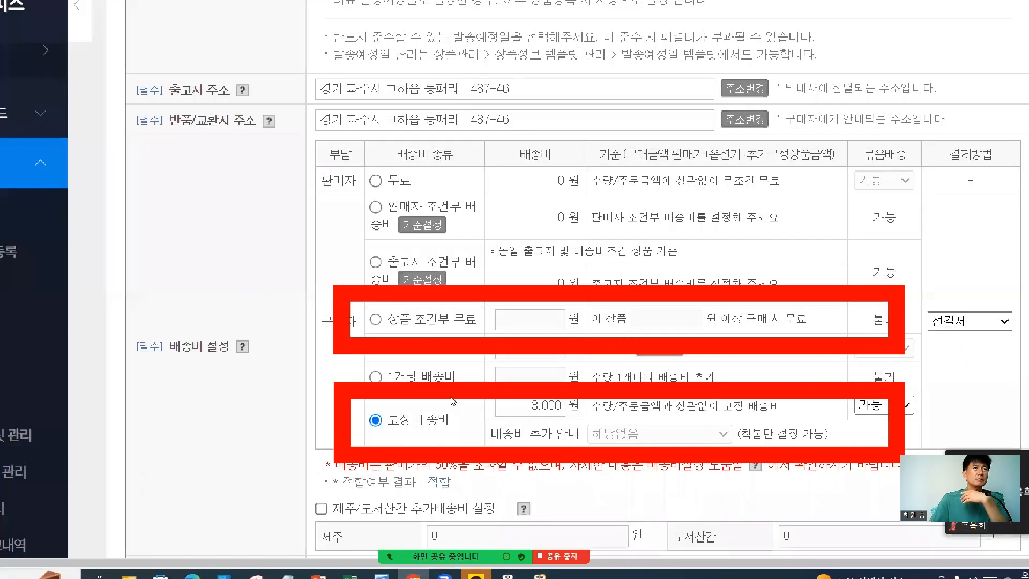
Enable 제주/도서산간 추가배송비 with 3000 for Jeju and 3000 for remote islands
scroll(413, 406, down, 9)
scroll(413, 406, up, 3)
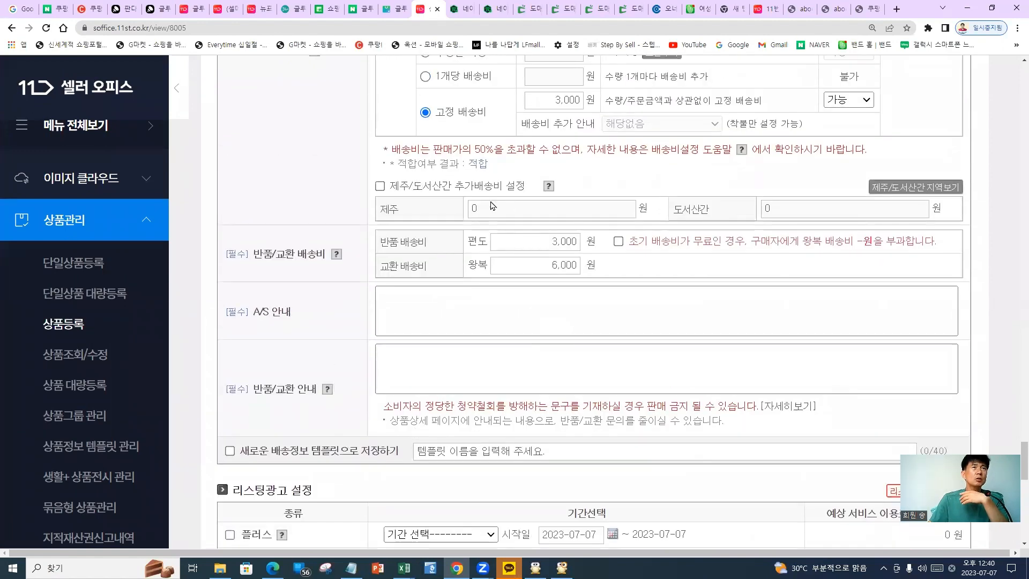
click(399, 185)
double_click(532, 213)
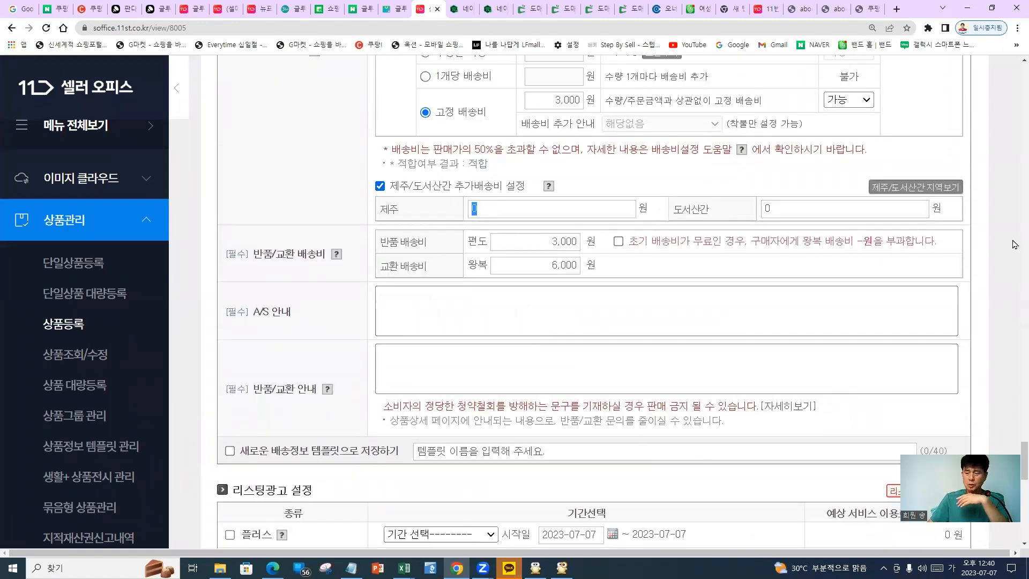
text(3000)
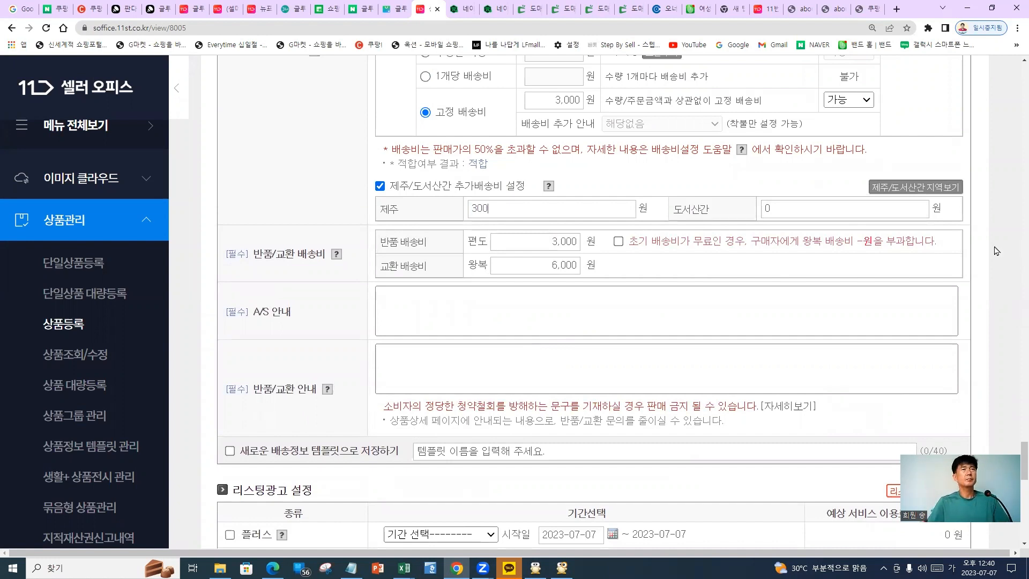
key(Tab)
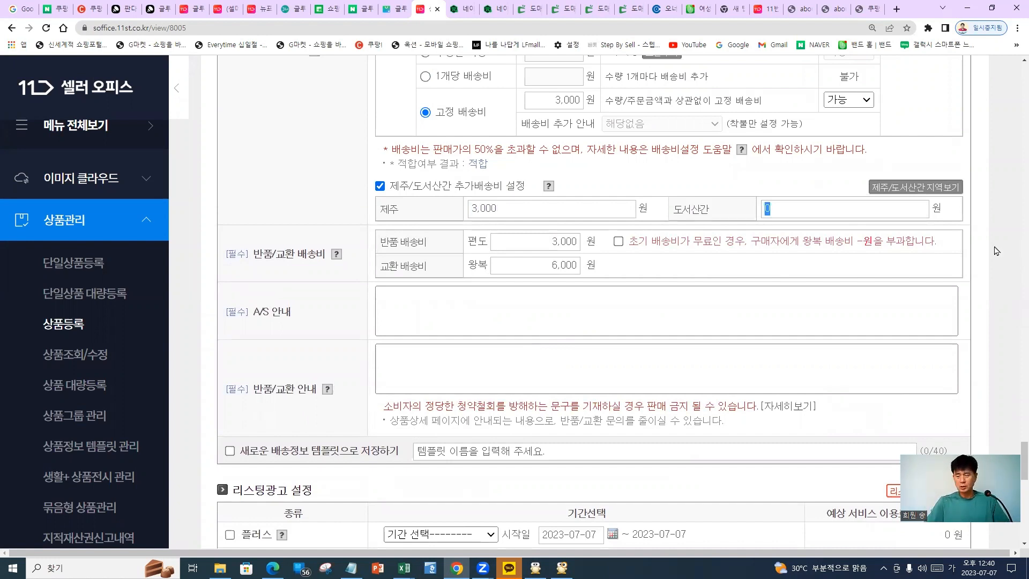
text(3000)
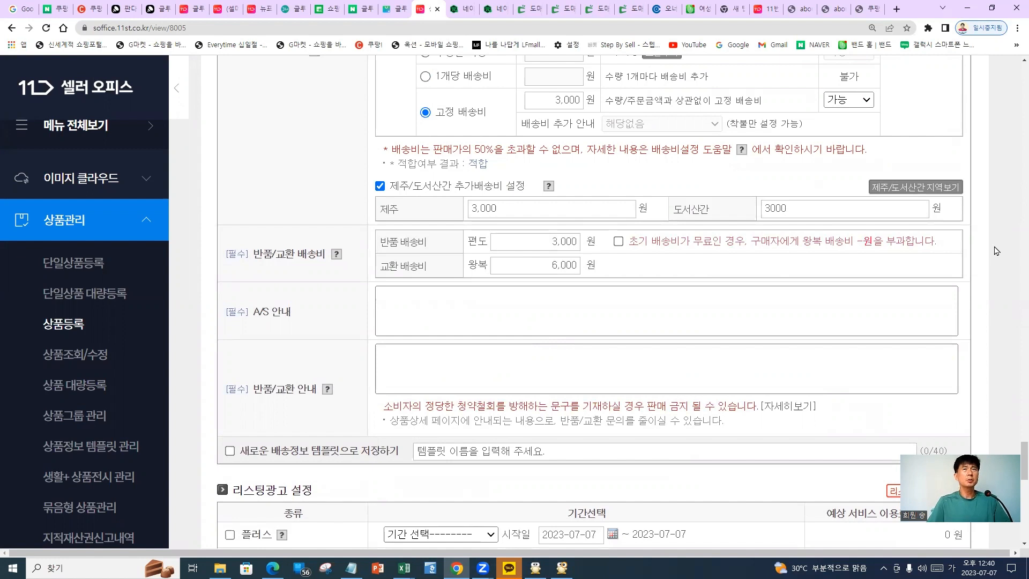
key(Tab)
click(991, 250)
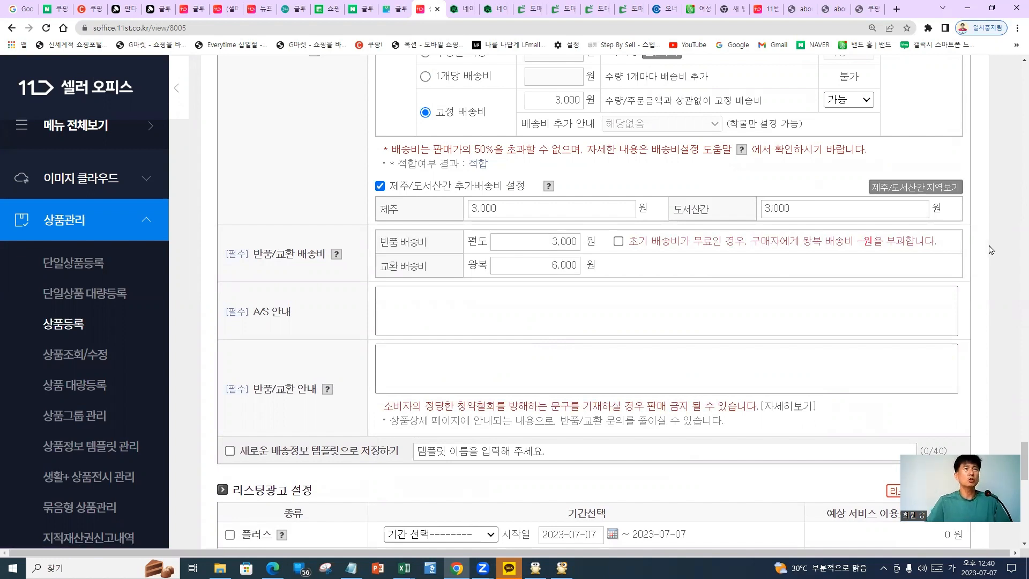
Write a 판매자에게 문의 A/S notice with the seller's phone number and copy it into 반품/교환 안내
click(537, 309)
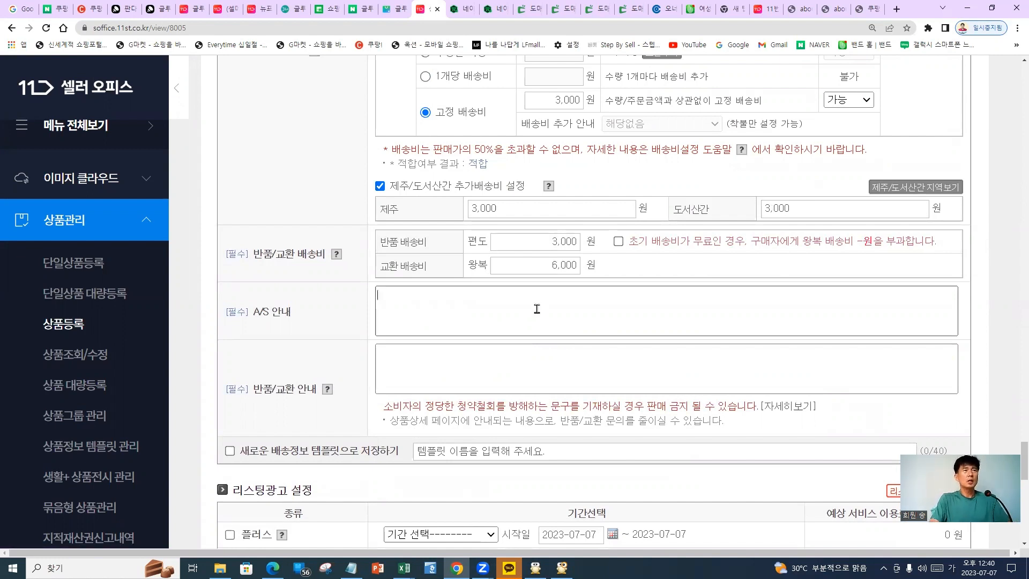
text(팬)
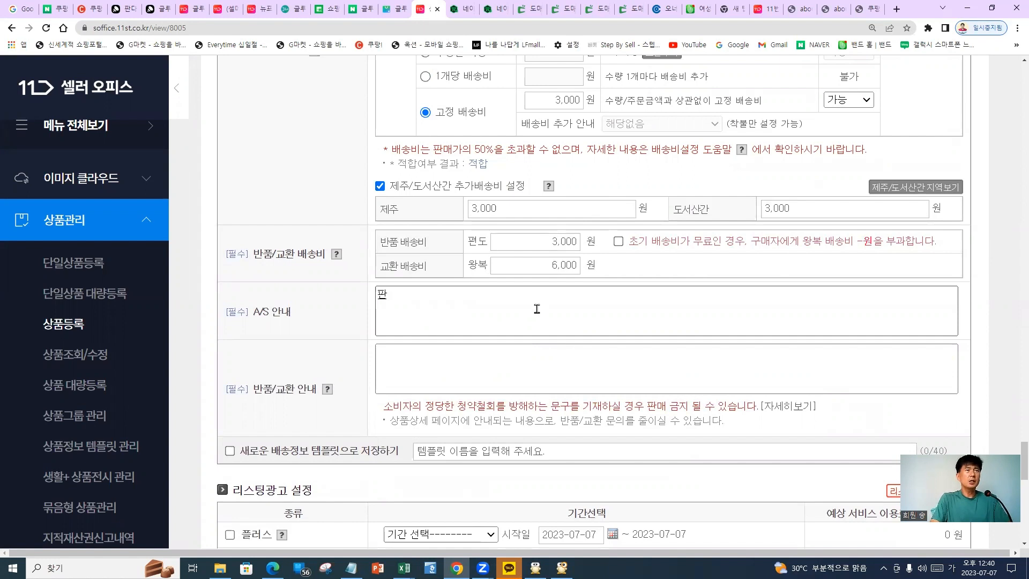
text(매자에게)
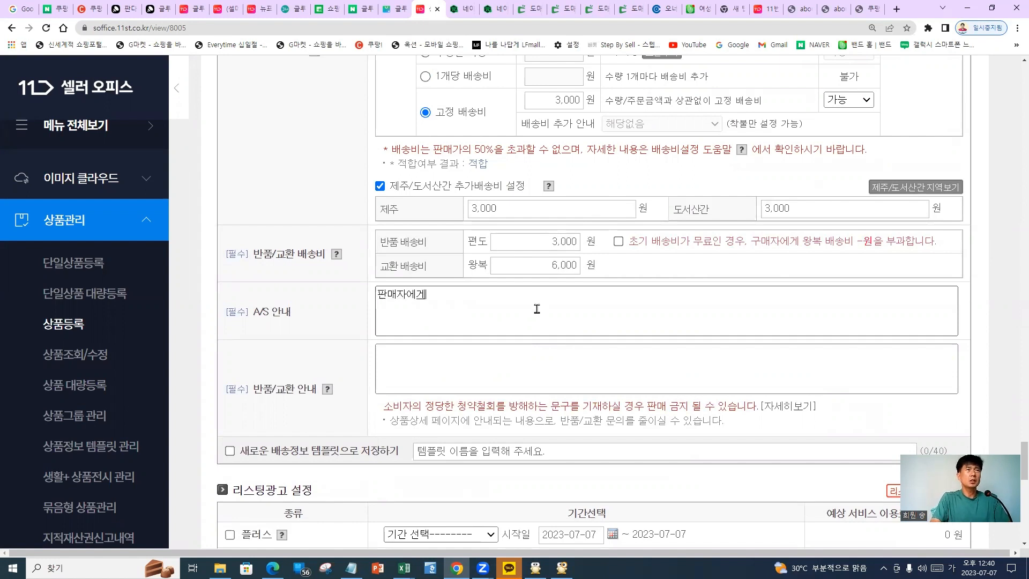
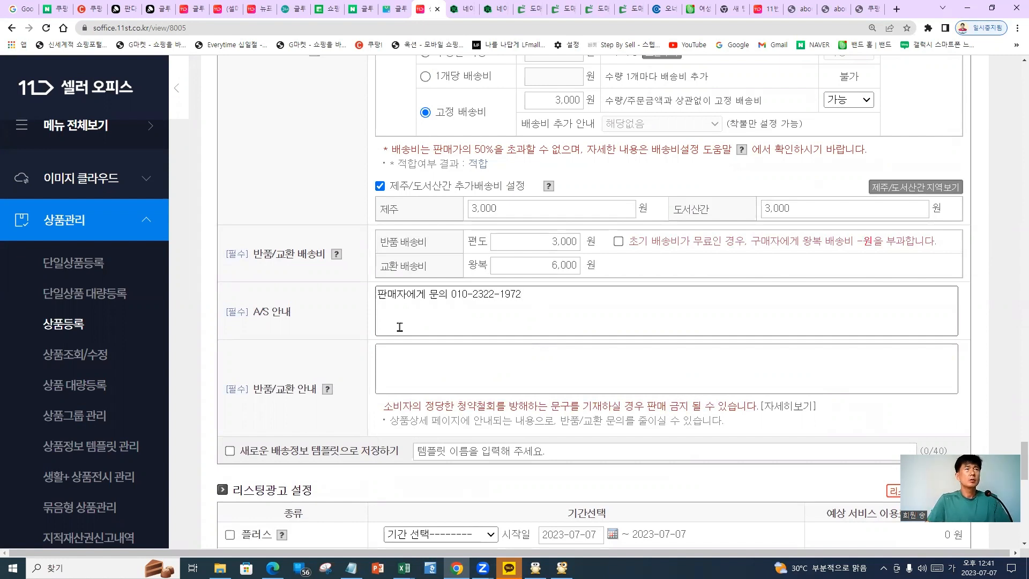
drag(653, 311, 226, 298)
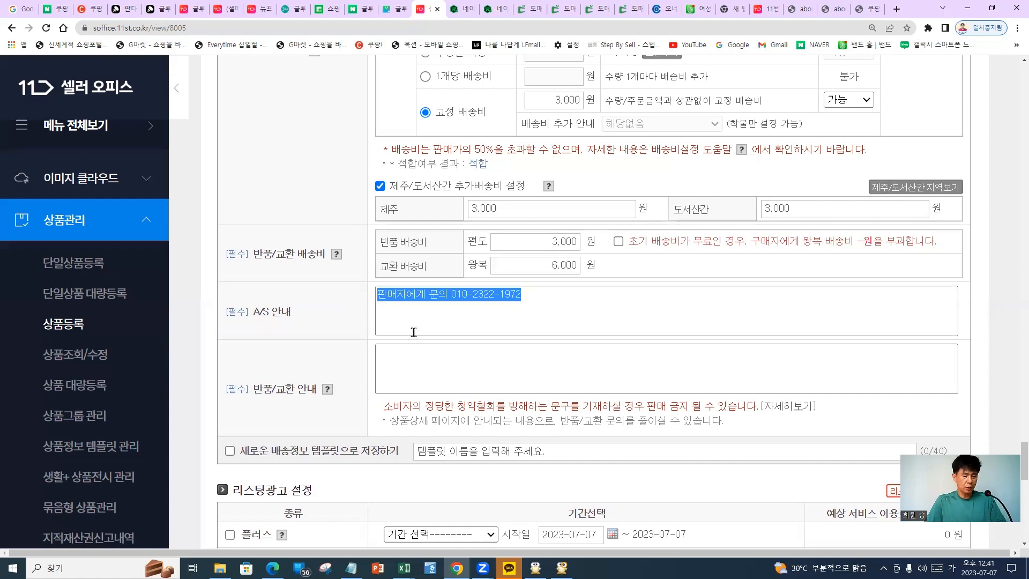
key(ctrl+c)
click(438, 373)
key(ctrl+v)
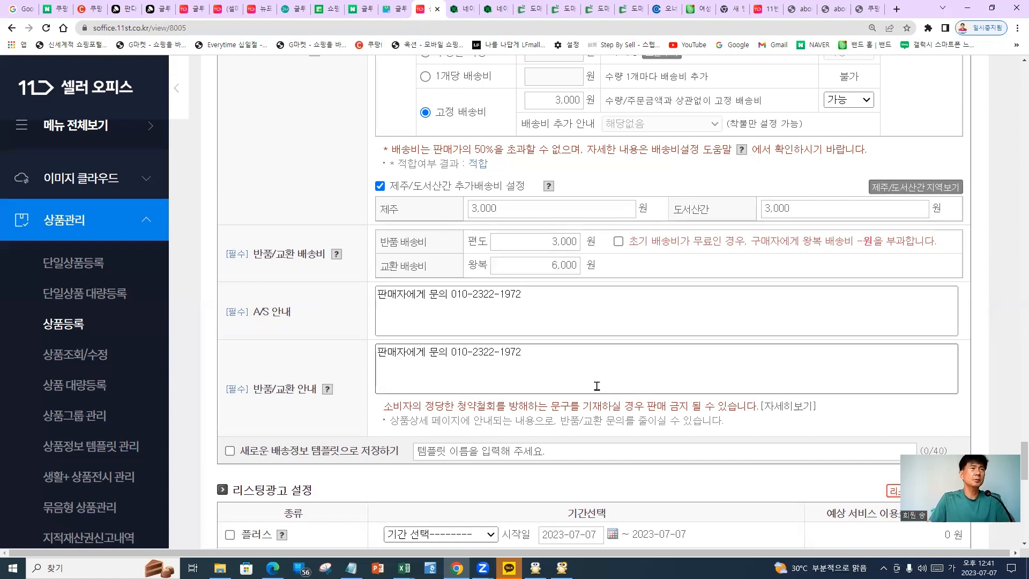
scroll(586, 397, down, 1)
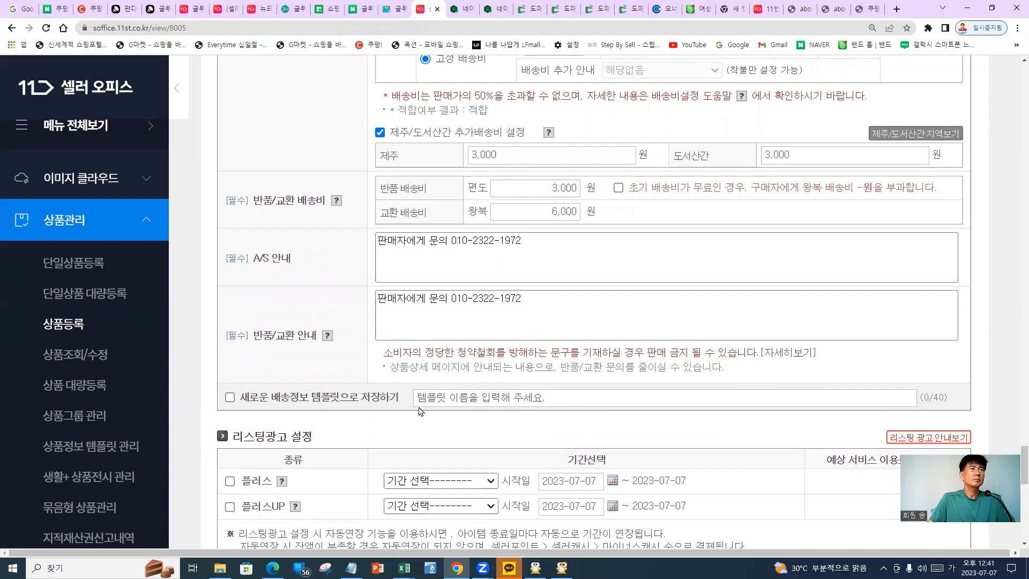
scroll(421, 407, down, 1)
scroll(403, 411, down, 1)
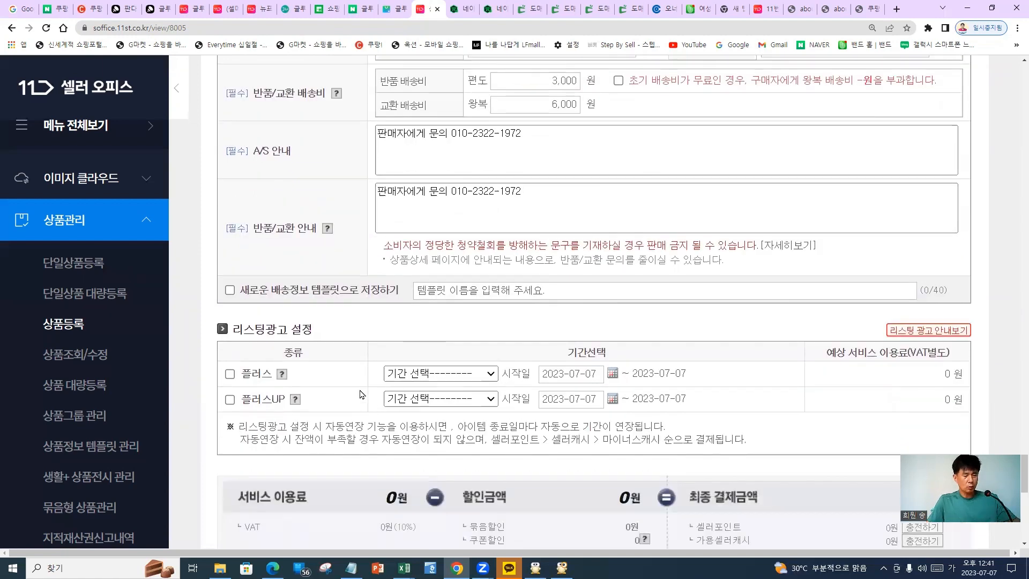
drag(418, 320, 194, 422)
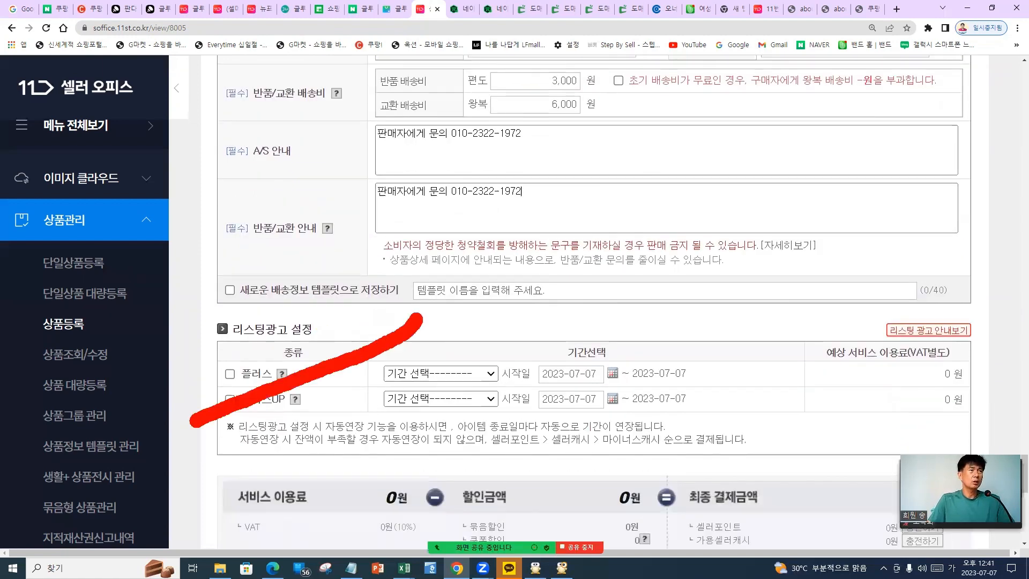
drag(230, 310, 457, 417)
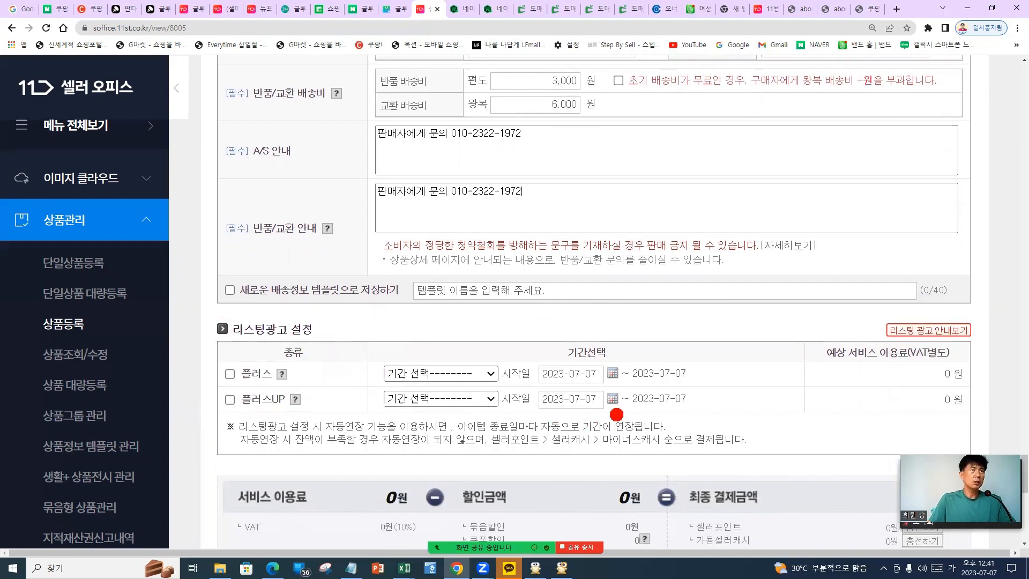
mouse_move(201, 347)
mouse_down()
mouse_move(353, 358)
mouse_move(370, 316)
mouse_move(214, 370)
mouse_up()
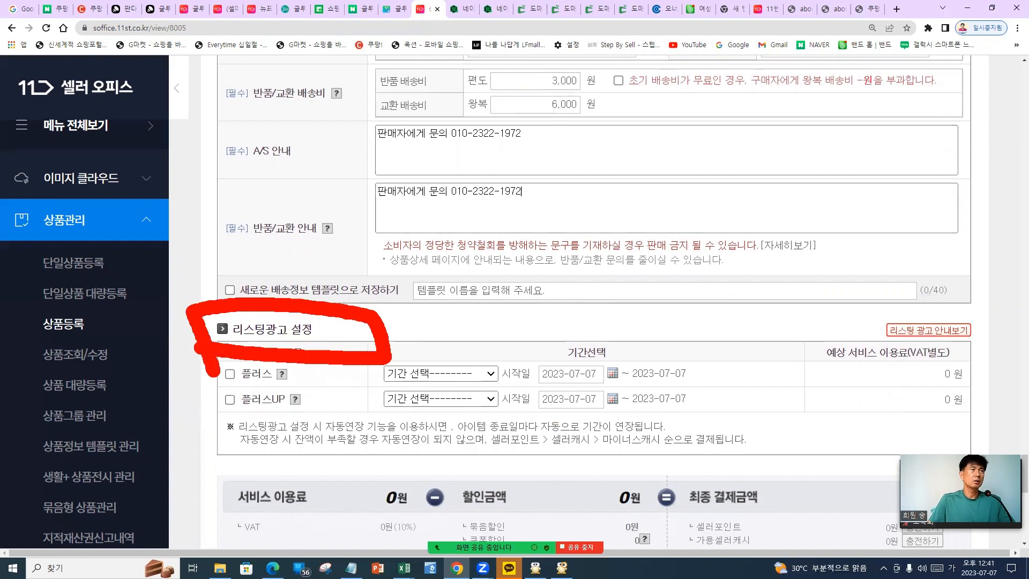
drag(408, 339, 571, 339)
mouse_move(452, 314)
mouse_down()
mouse_move(428, 365)
mouse_move(441, 380)
mouse_up()
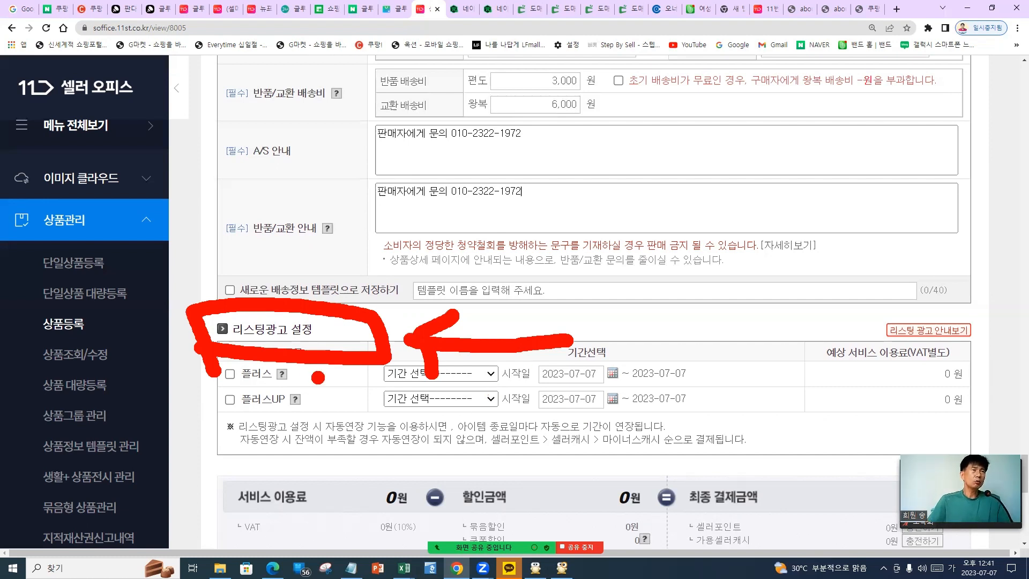
mouse_move(301, 369)
mouse_down()
mouse_move(332, 389)
mouse_move(350, 367)
mouse_up()
mouse_move(301, 390)
mouse_down()
mouse_move(310, 409)
mouse_move(339, 394)
mouse_up()
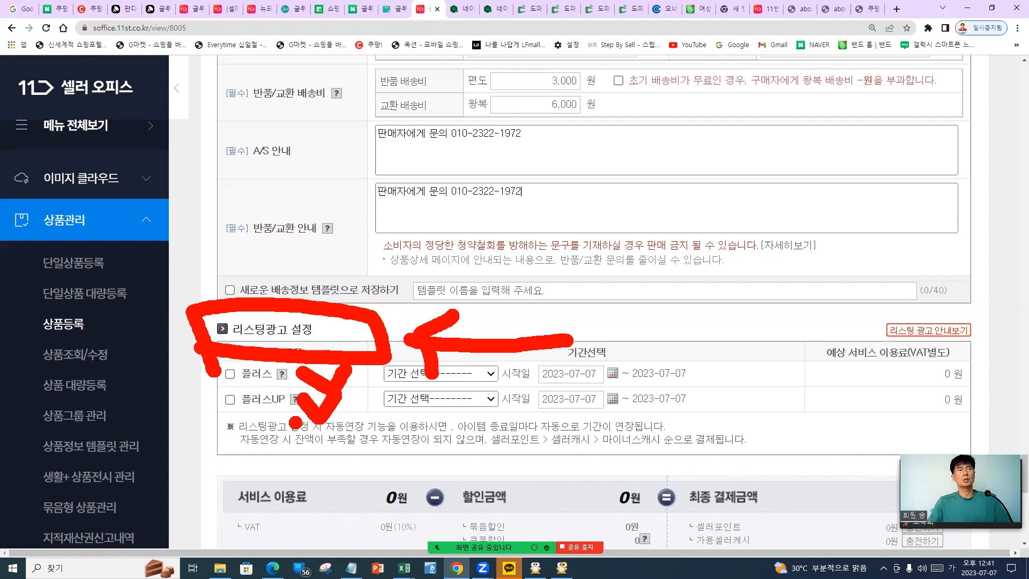
drag(224, 420, 328, 413)
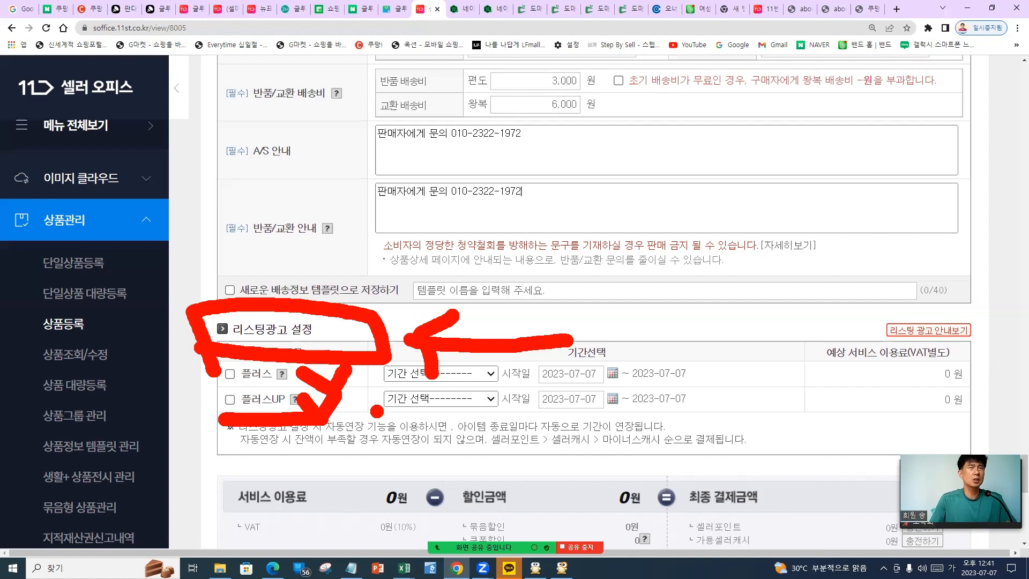
drag(699, 348, 702, 428)
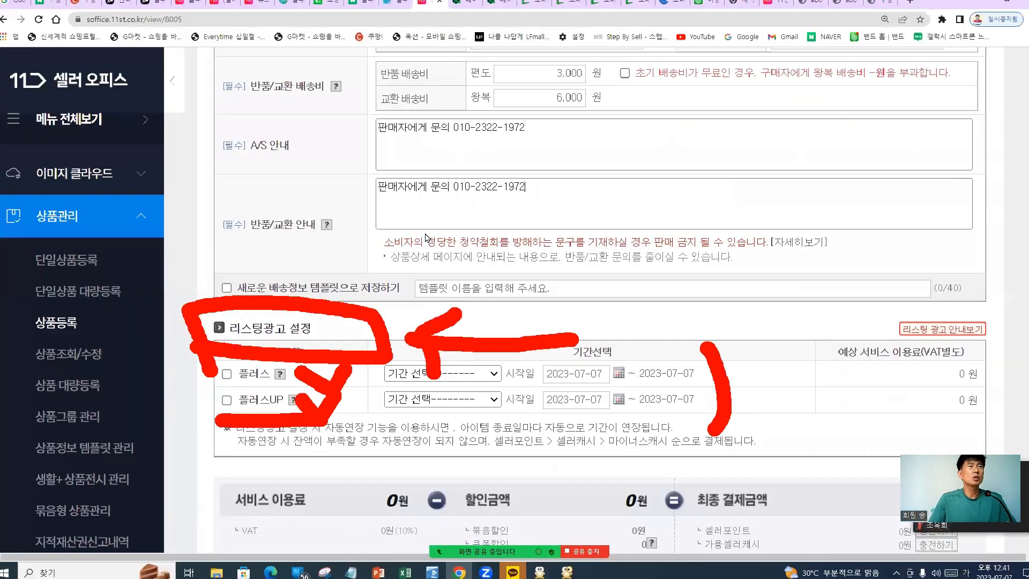
scroll(364, 244, up, 20)
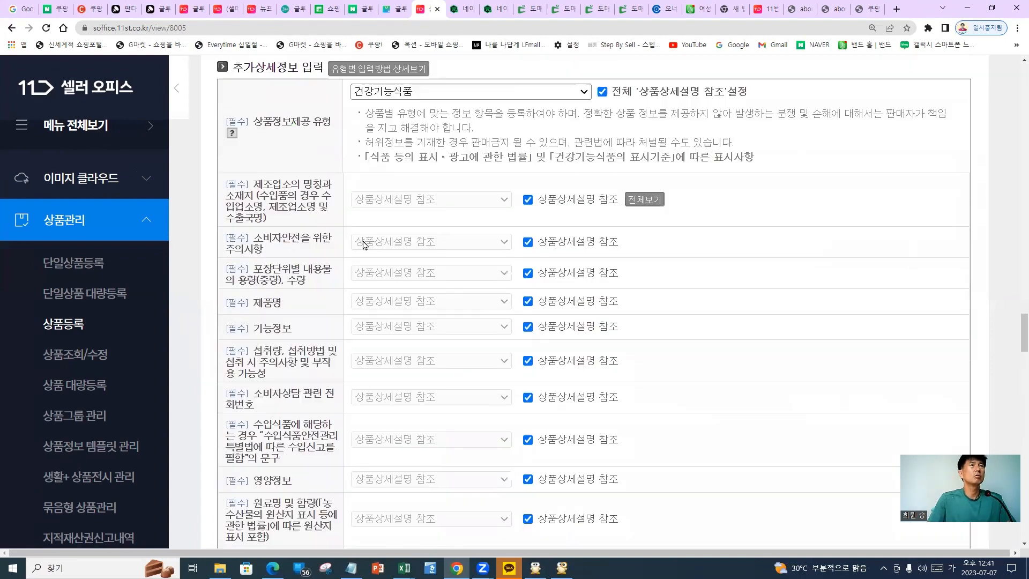
scroll(364, 245, up, 20)
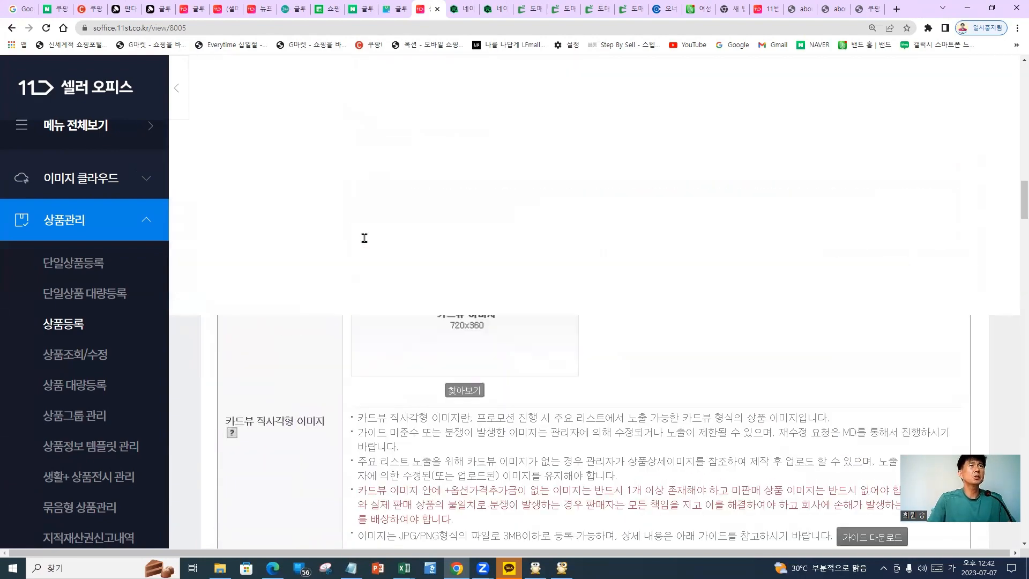
scroll(364, 238, up, 5)
scroll(354, 359, down, 5)
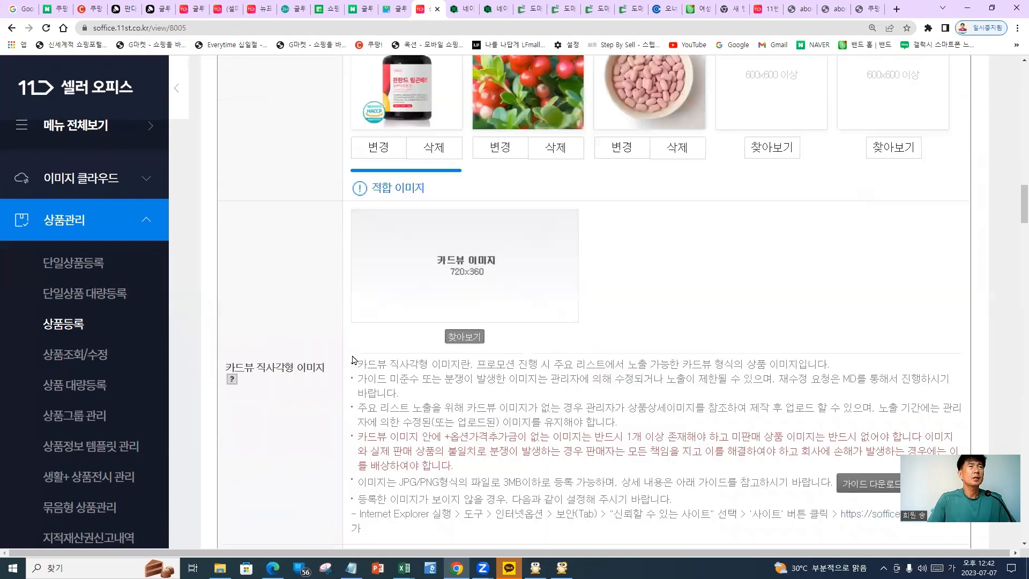
scroll(354, 360, down, 20)
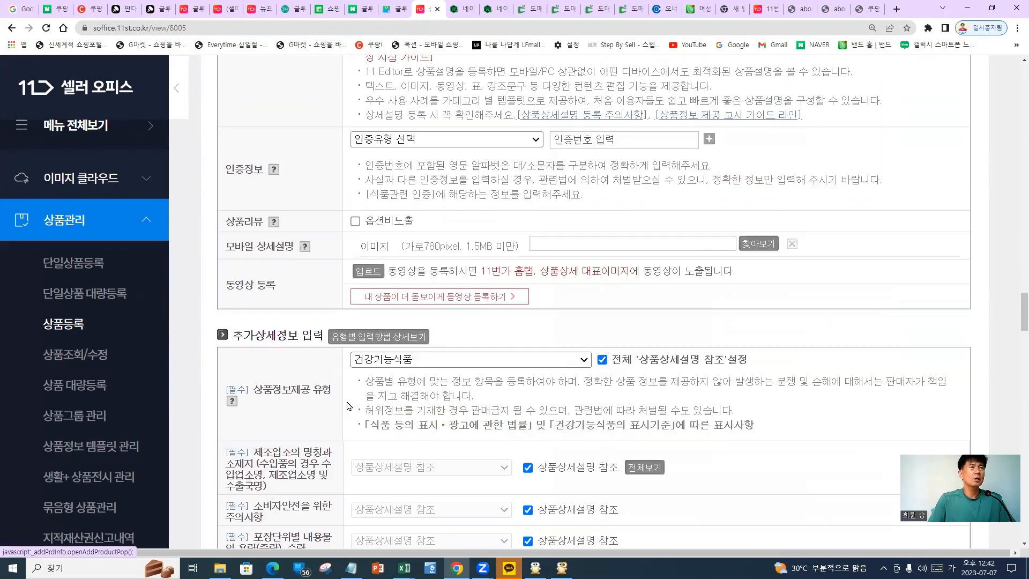
scroll(348, 406, down, 12)
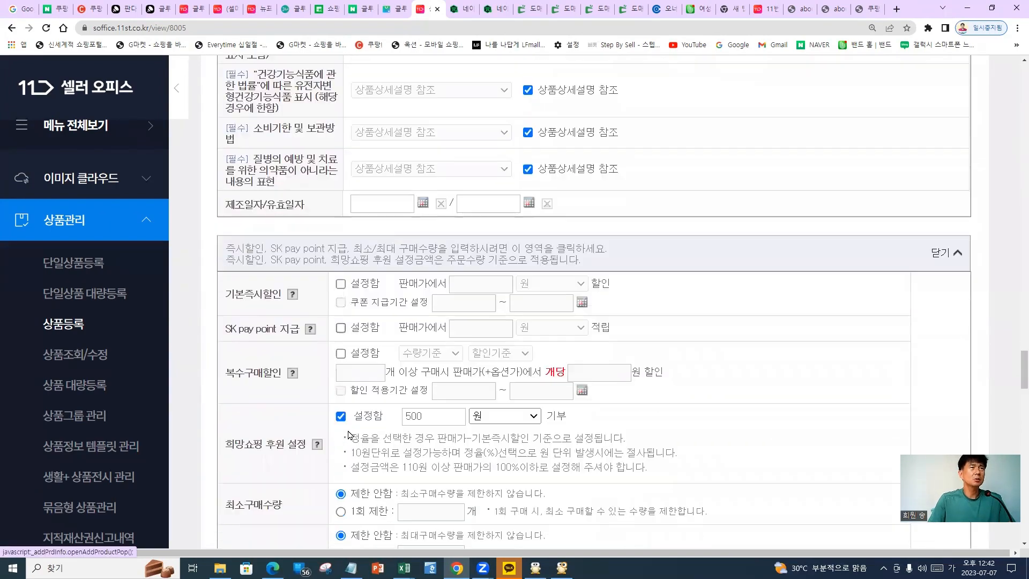
scroll(349, 435, down, 2)
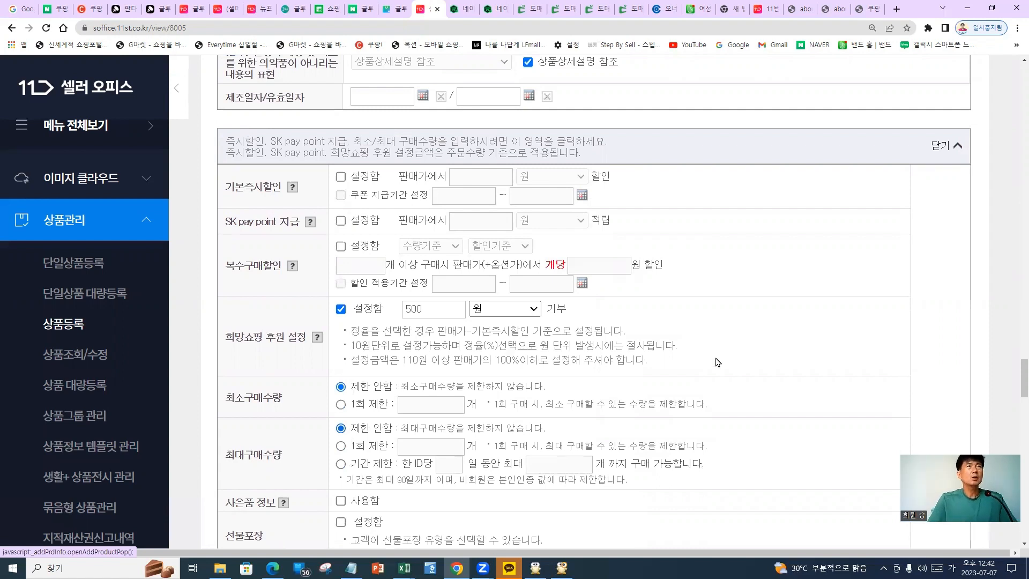
scroll(693, 398, down, 5)
scroll(699, 411, down, 5)
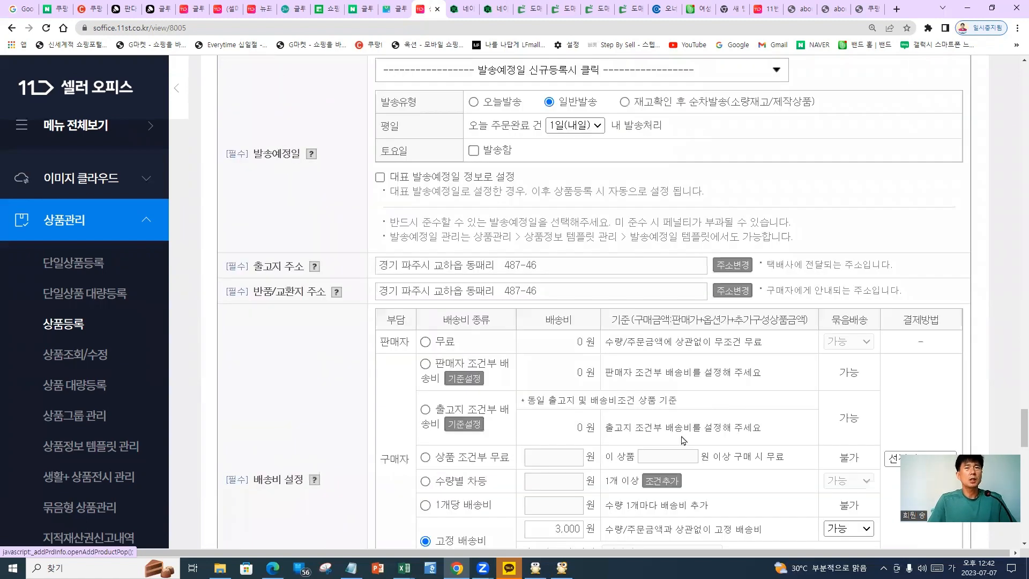
scroll(683, 440, down, 15)
scroll(582, 451, up, 6)
scroll(574, 461, down, 2)
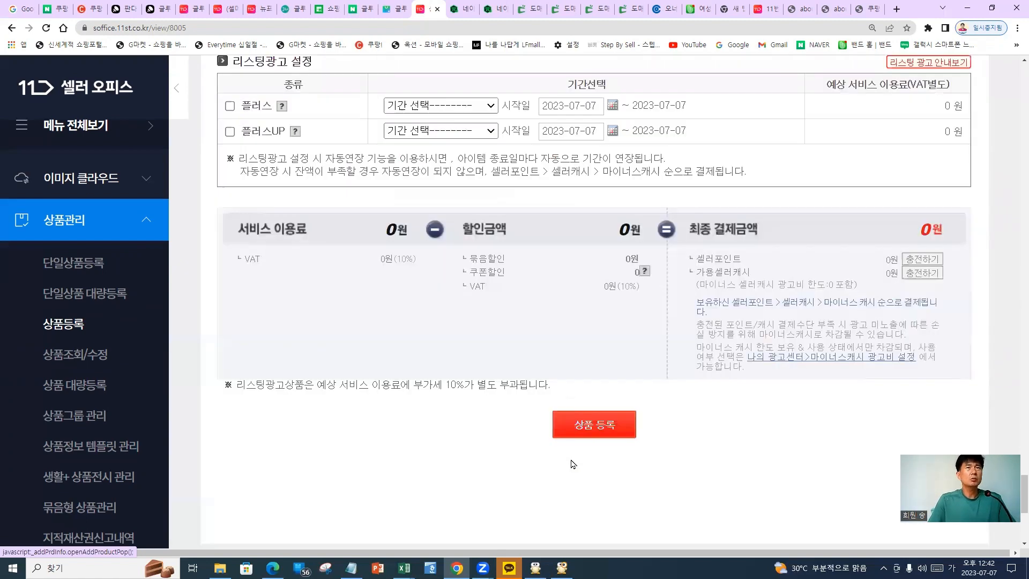
scroll(571, 462, up, 1)
scroll(573, 469, down, 2)
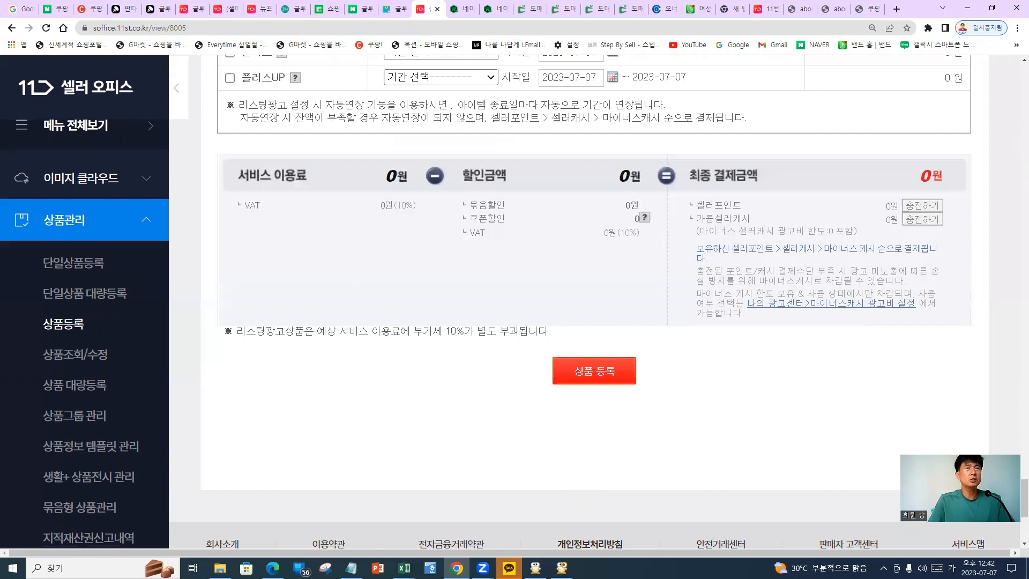
key(ctrl+2)
drag(661, 409, 655, 411)
drag(738, 361, 943, 361)
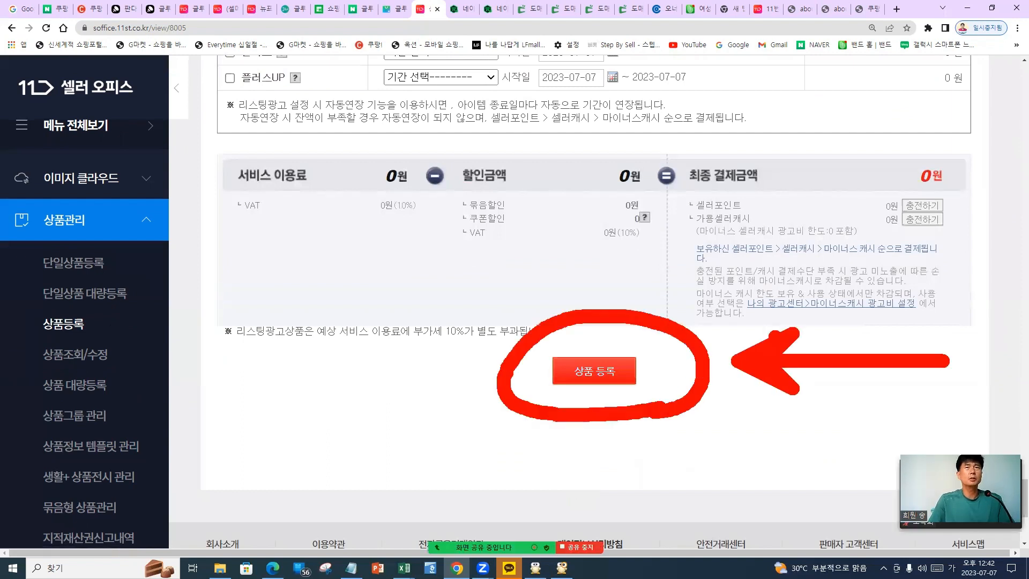
click(594, 371)
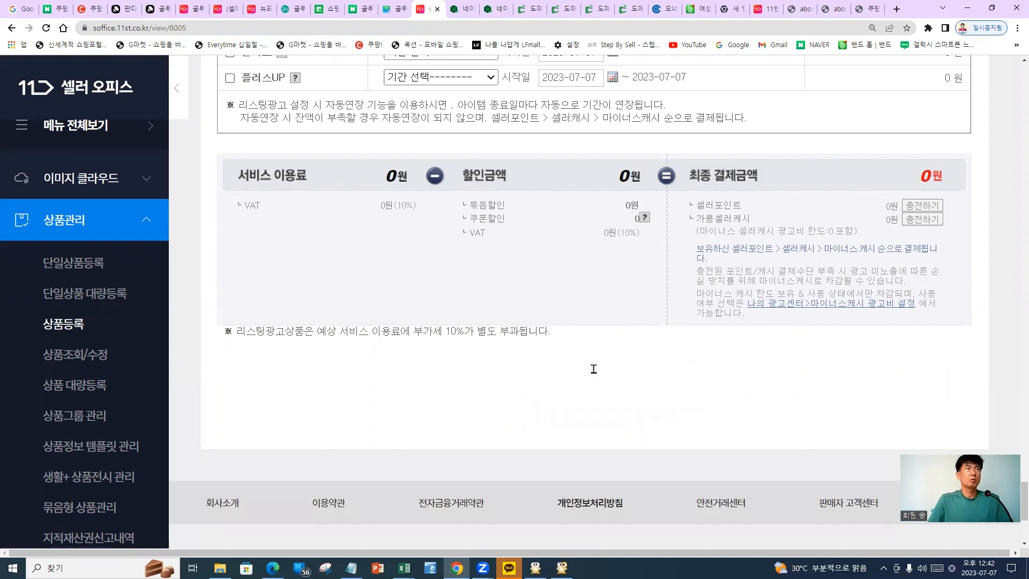
scroll(546, 337, up, 6)
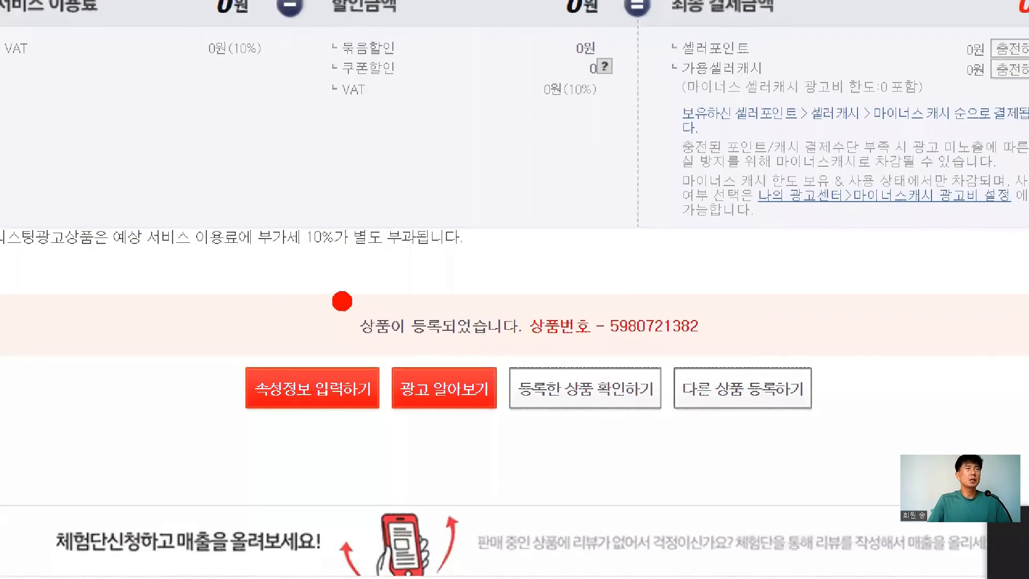
drag(332, 289, 582, 353)
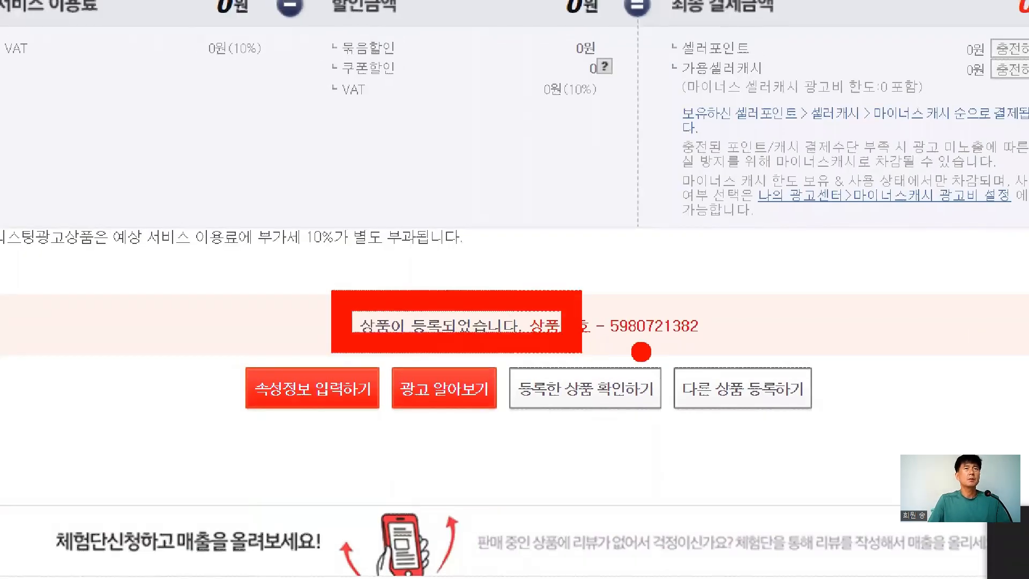
drag(486, 328, 693, 450)
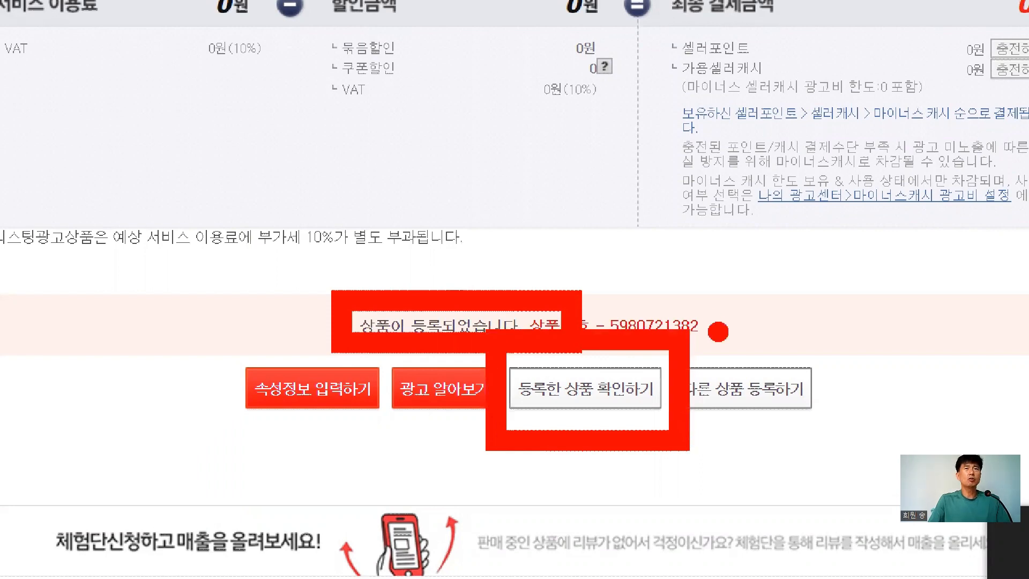
drag(716, 324, 1027, 170)
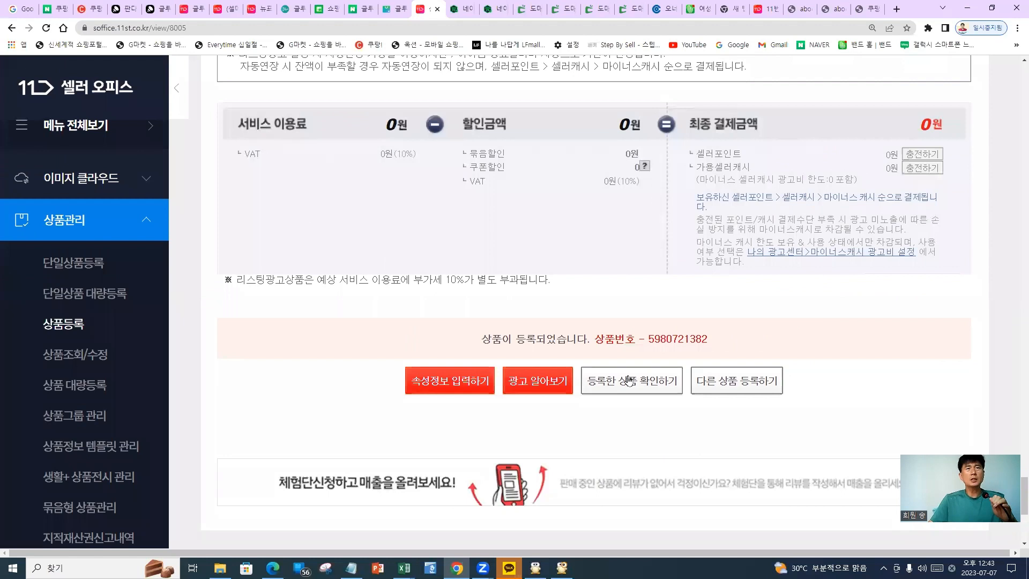
click(568, 389)
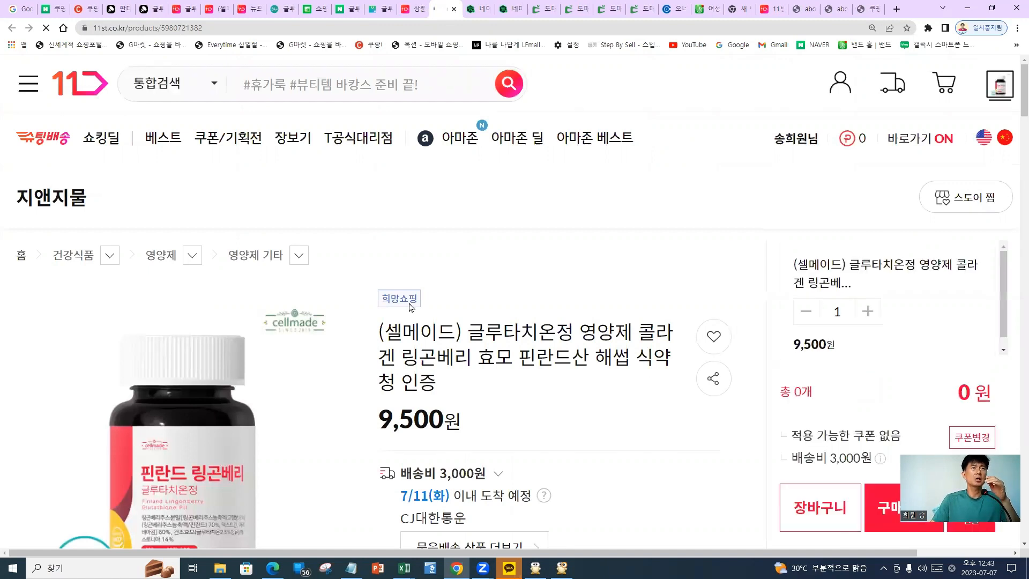
Scroll through the live 셀메이드 글루타치온정 page, checking the 9,500원 price and 3,000원 shipping
scroll(545, 438, down, 5)
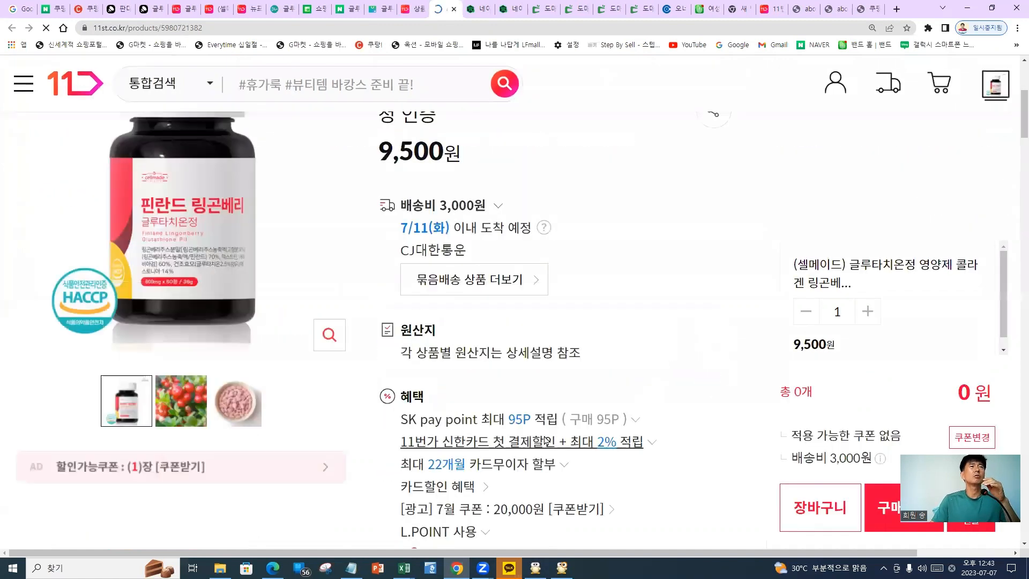
scroll(543, 445, down, 4)
scroll(543, 445, down, 8)
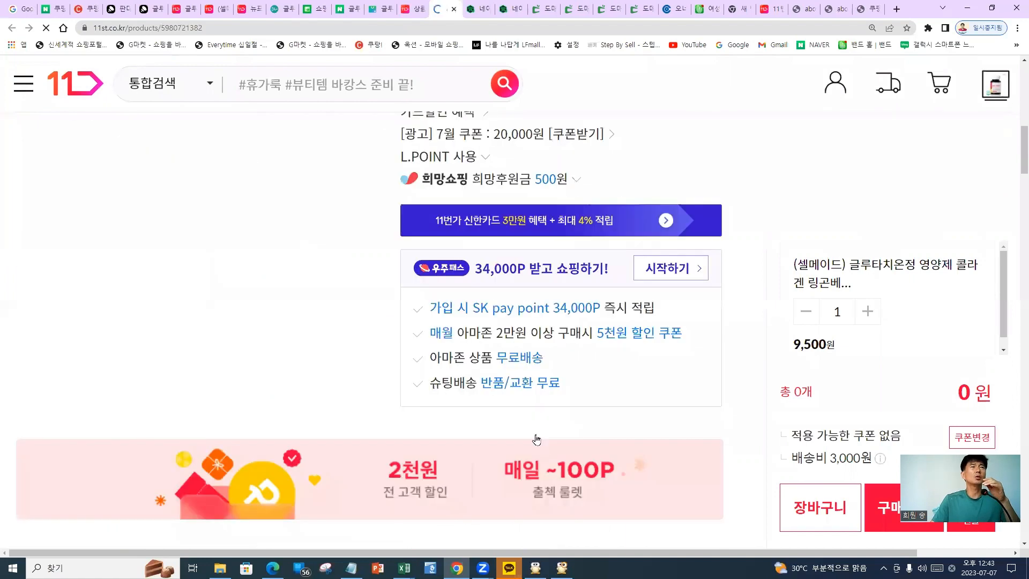
scroll(539, 442, down, 5)
scroll(539, 442, up, 12)
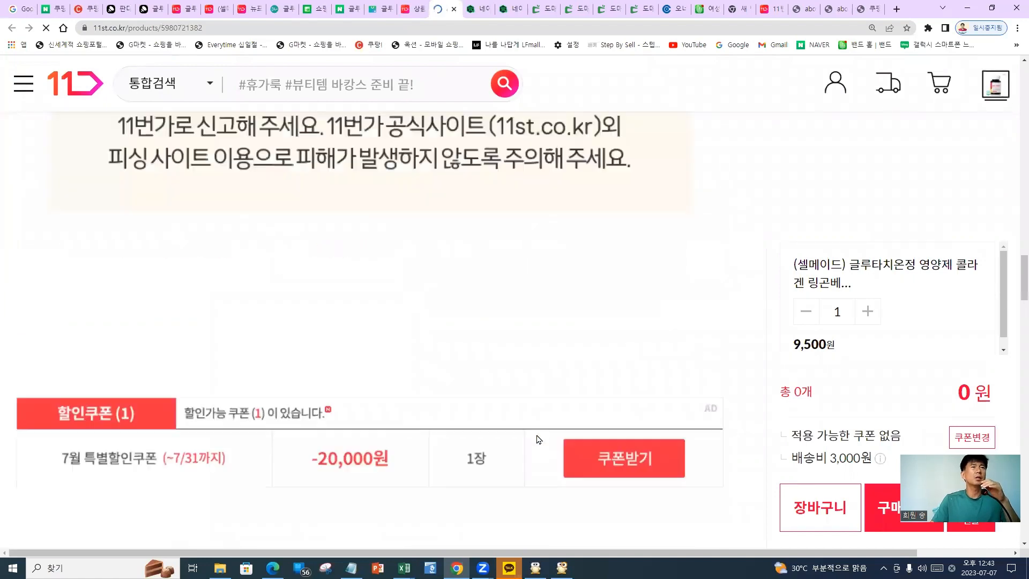
scroll(539, 440, up, 4)
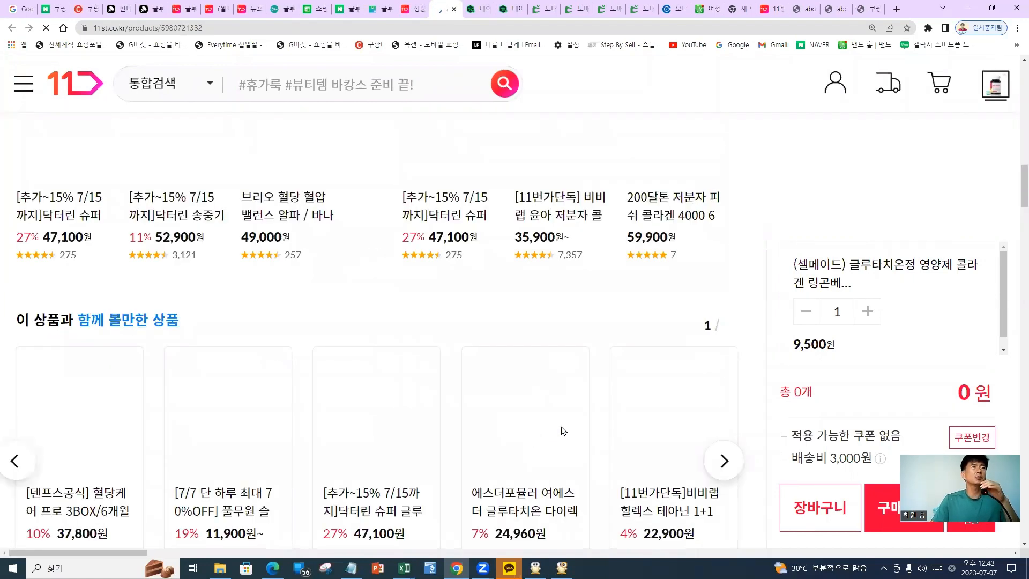
scroll(552, 429, down, 12)
scroll(552, 427, down, 4)
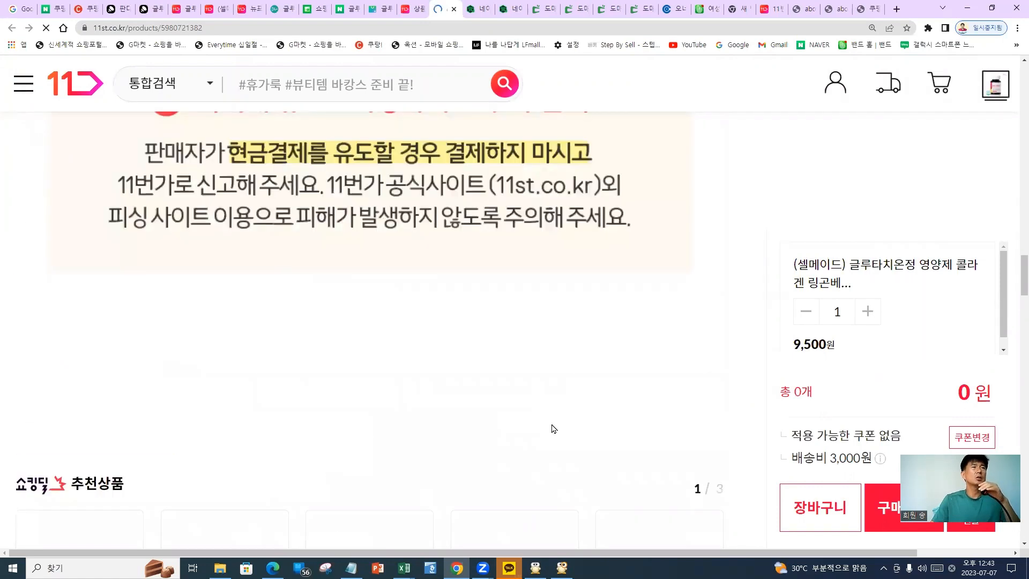
scroll(554, 429, down, 4)
scroll(554, 429, down, 3)
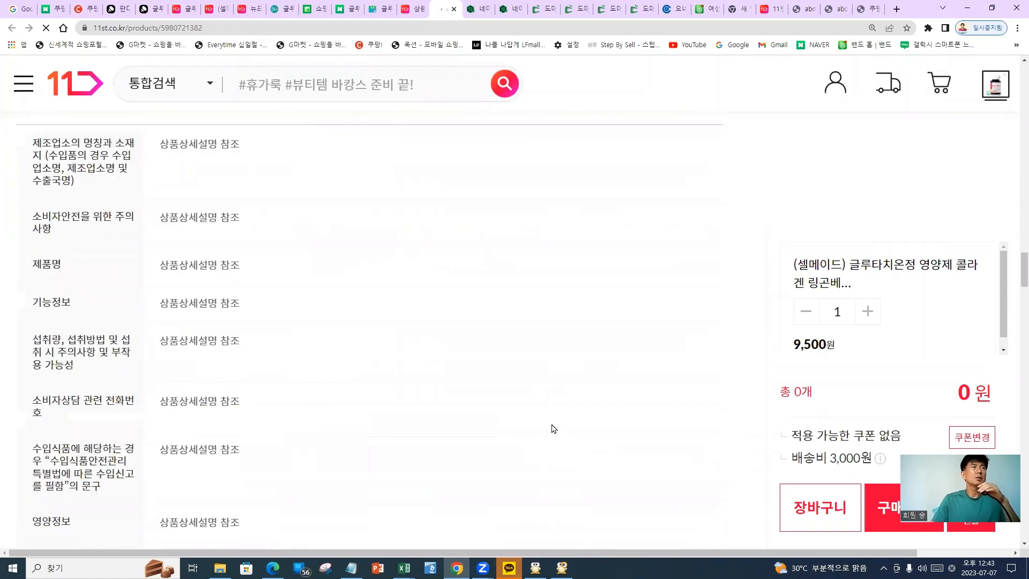
scroll(554, 429, up, 10)
scroll(554, 429, down, 4)
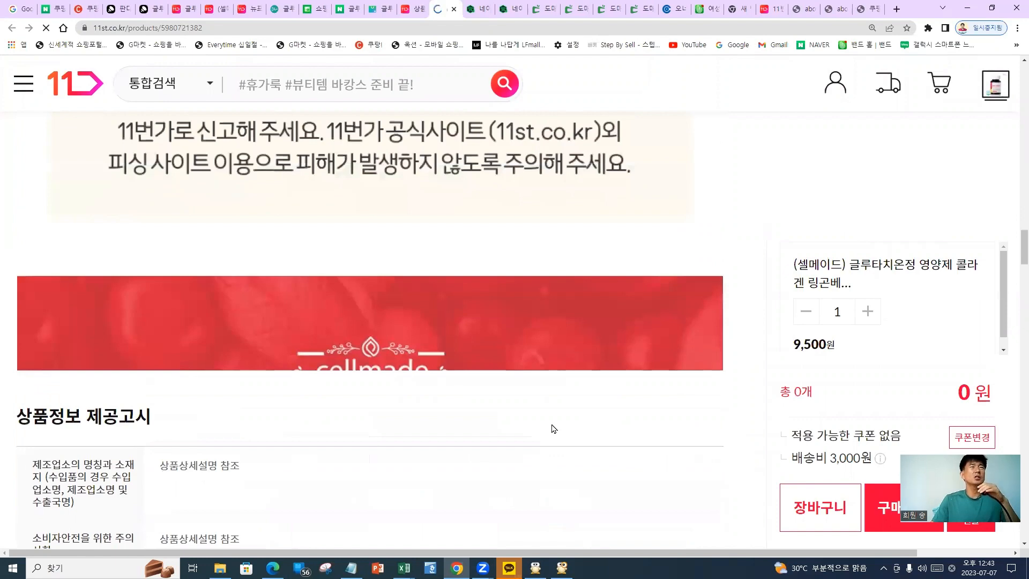
scroll(553, 428, up, 12)
scroll(552, 421, up, 12)
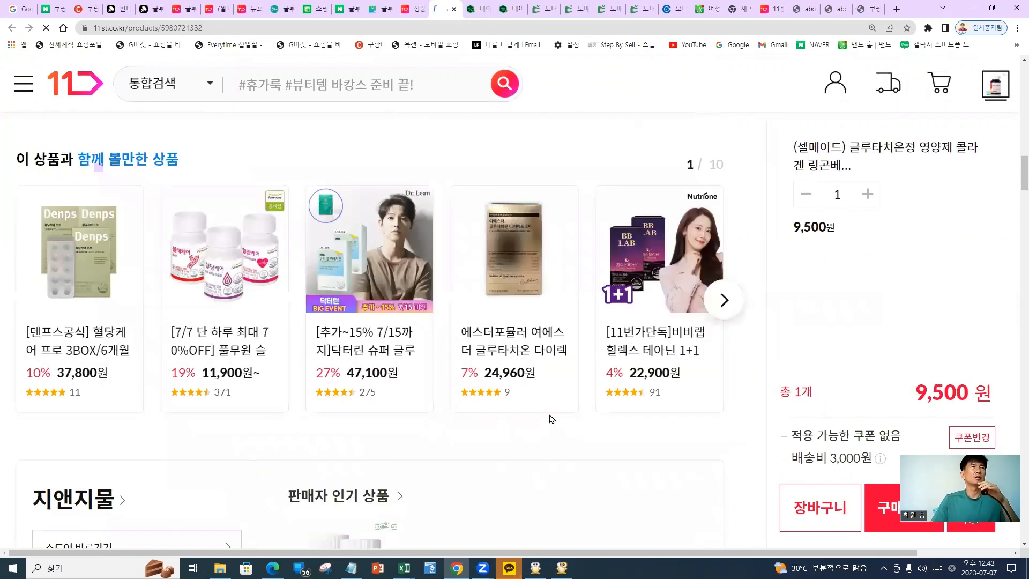
scroll(554, 404, up, 3)
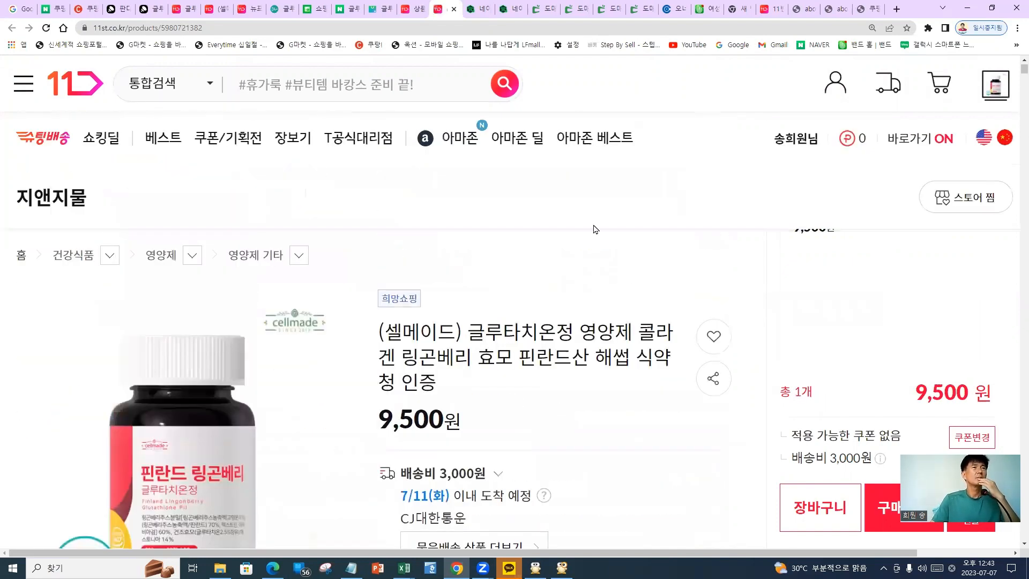
Circle the 쇼킹딜 section on the 11st storefront
click(299, 84)
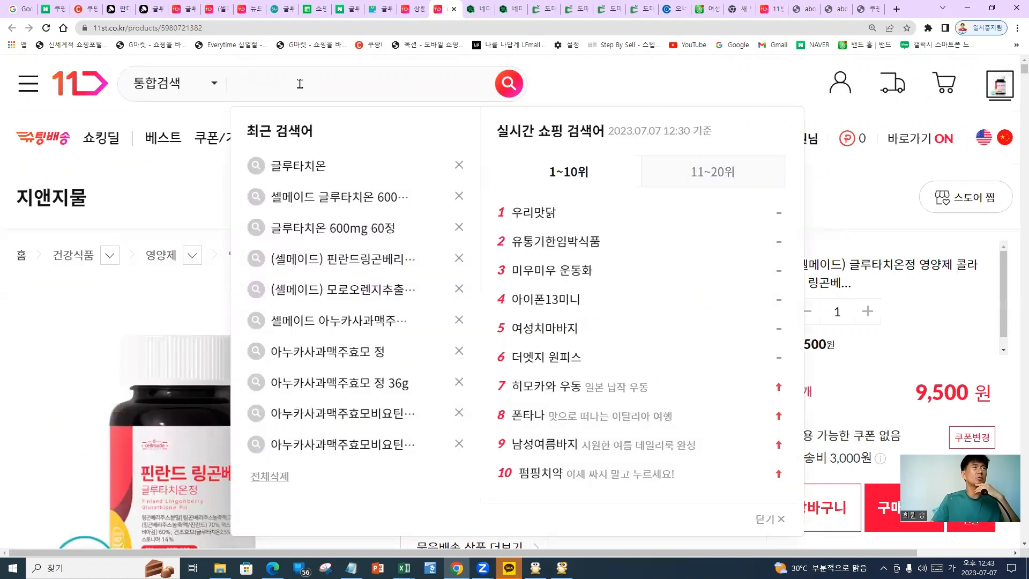
click(187, 196)
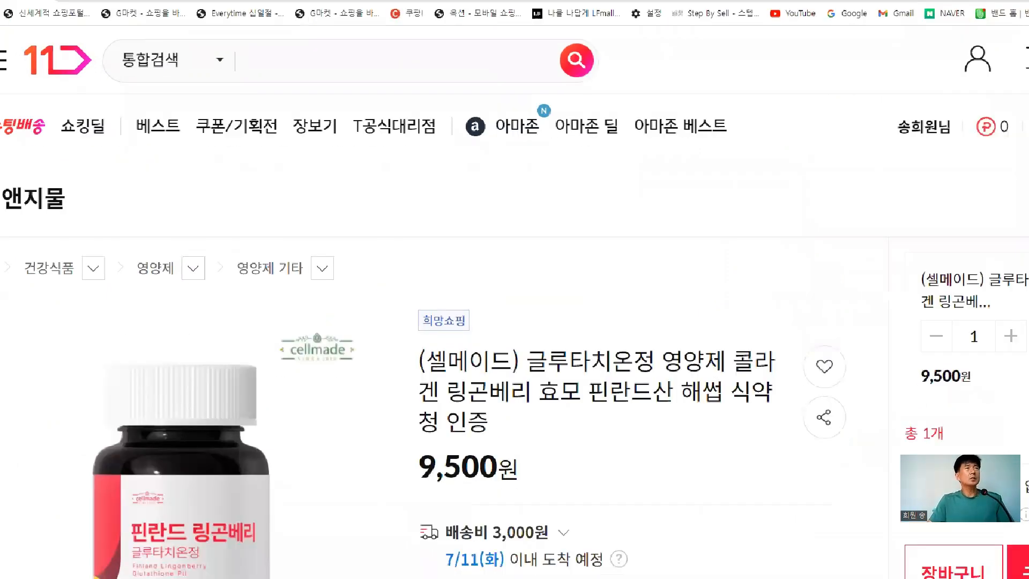
mouse_move(133, 160)
mouse_down()
mouse_move(73, 160)
mouse_move(82, 139)
mouse_up()
mouse_move(249, 254)
mouse_down()
mouse_move(276, 201)
mouse_move(396, 365)
mouse_up()
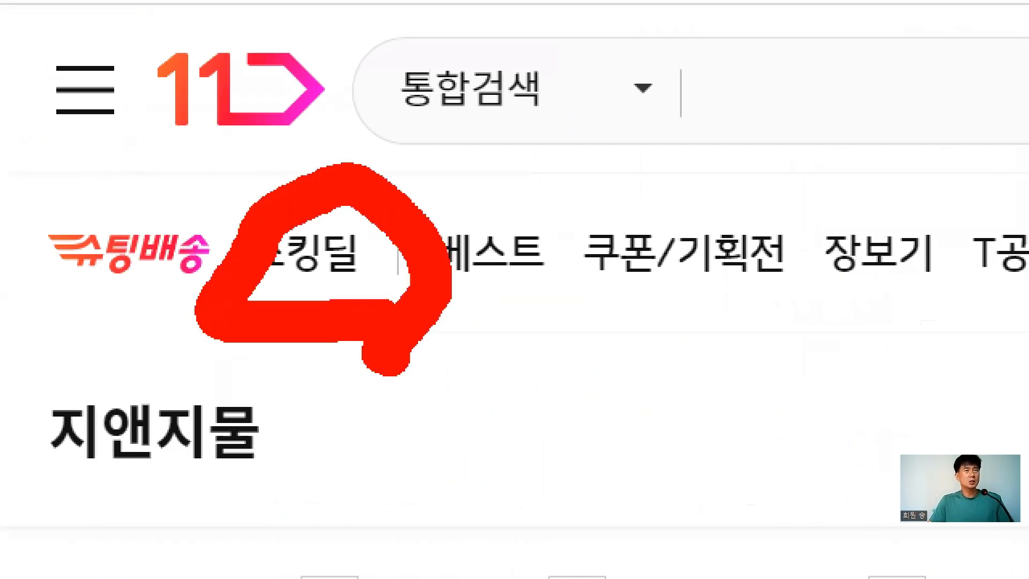
key(e)
mouse_move(402, 305)
mouse_down()
mouse_move(212, 300)
mouse_move(348, 214)
mouse_move(266, 370)
mouse_move(227, 370)
mouse_up()
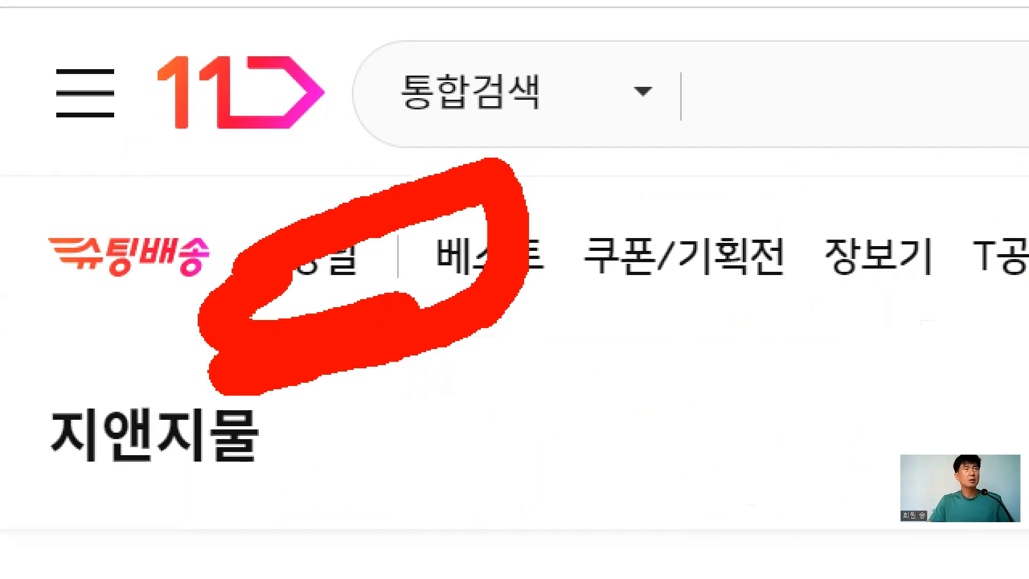
Search the storefront for recent term 글루타치온, then return to the Seller Office tab
click(814, 97)
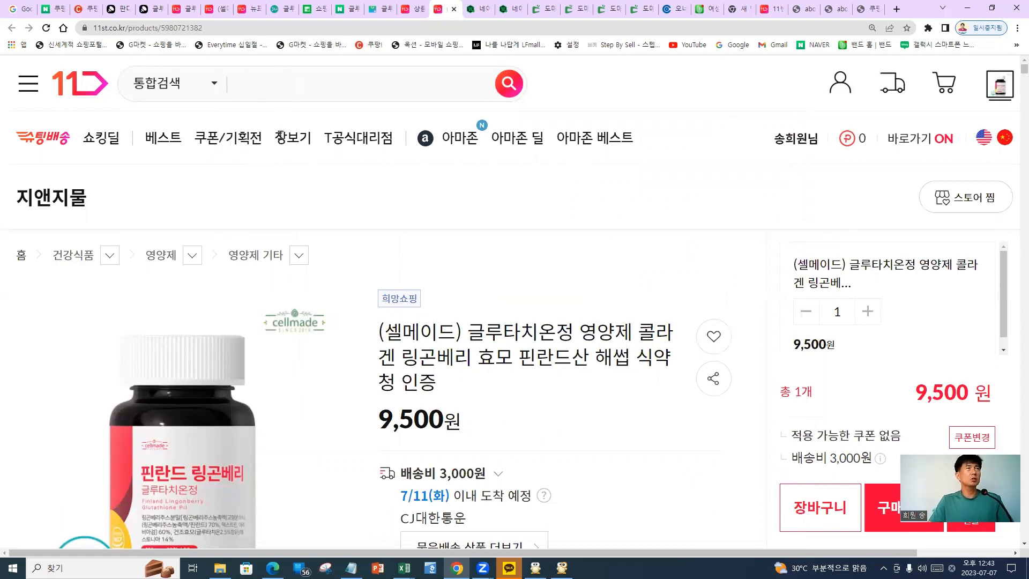
mouse_move(304, 173)
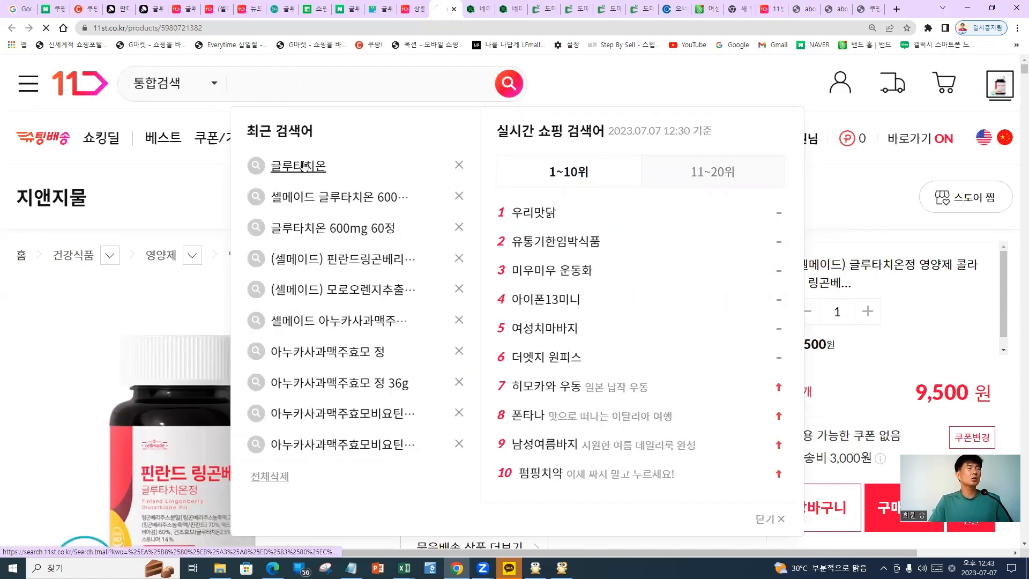
click(305, 164)
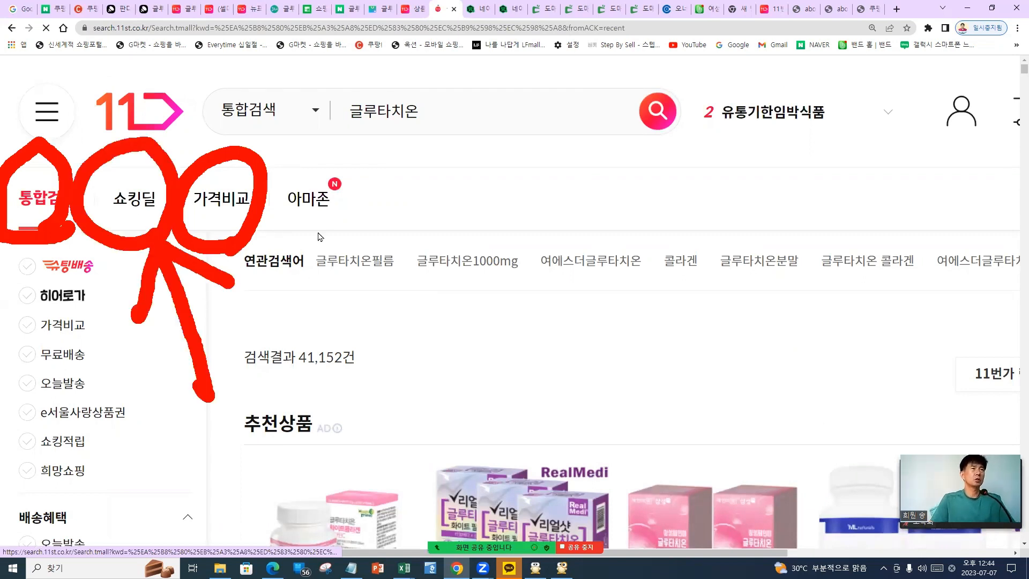
click(407, 13)
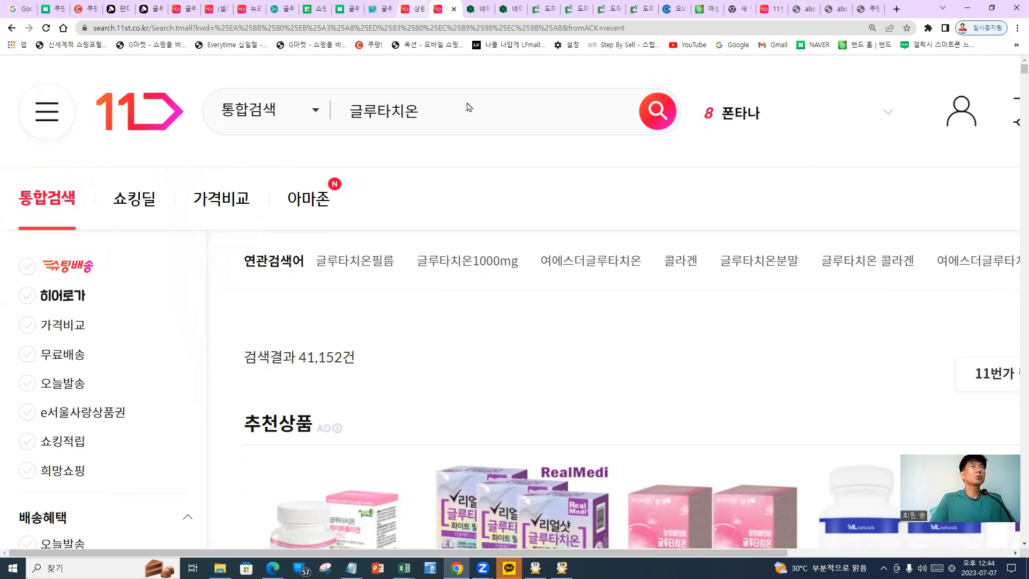
scroll(373, 331, up, 5)
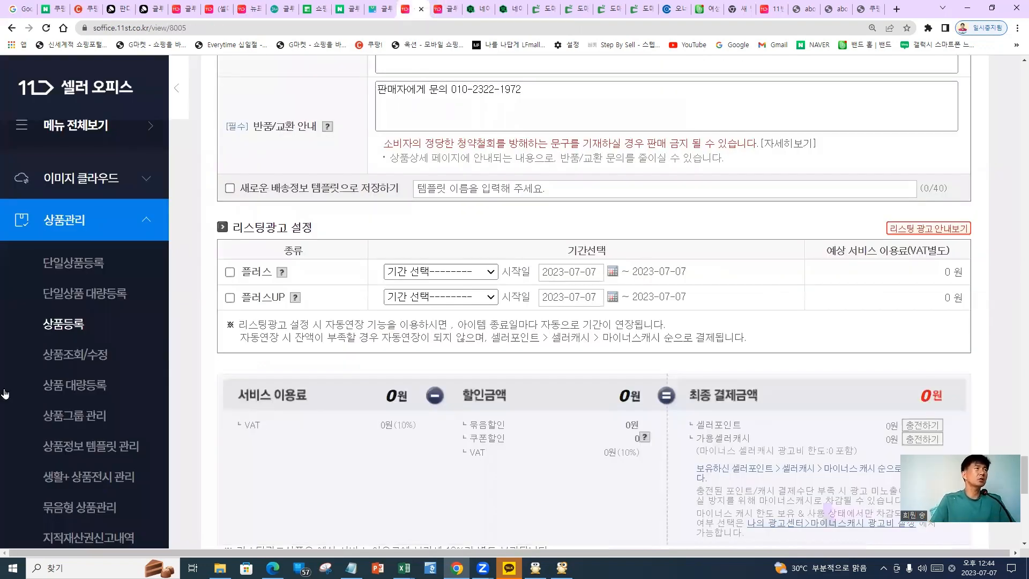
Expand 프로모션관리 in the sidebar and circle the 쇼킹딜 참여 신청 entry
scroll(59, 361, up, 8)
scroll(111, 344, down, 2)
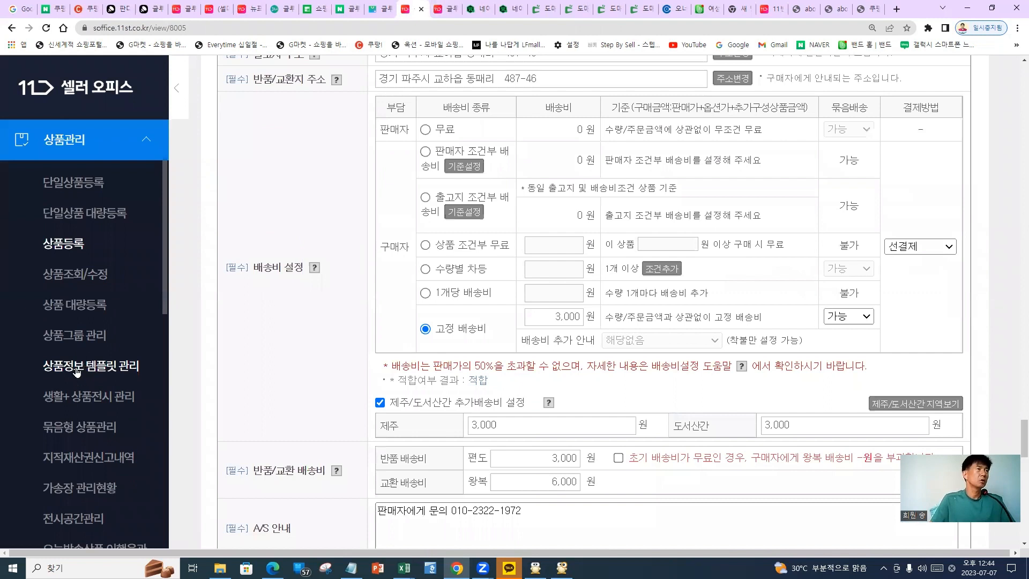
scroll(81, 370, down, 6)
scroll(74, 278, down, 2)
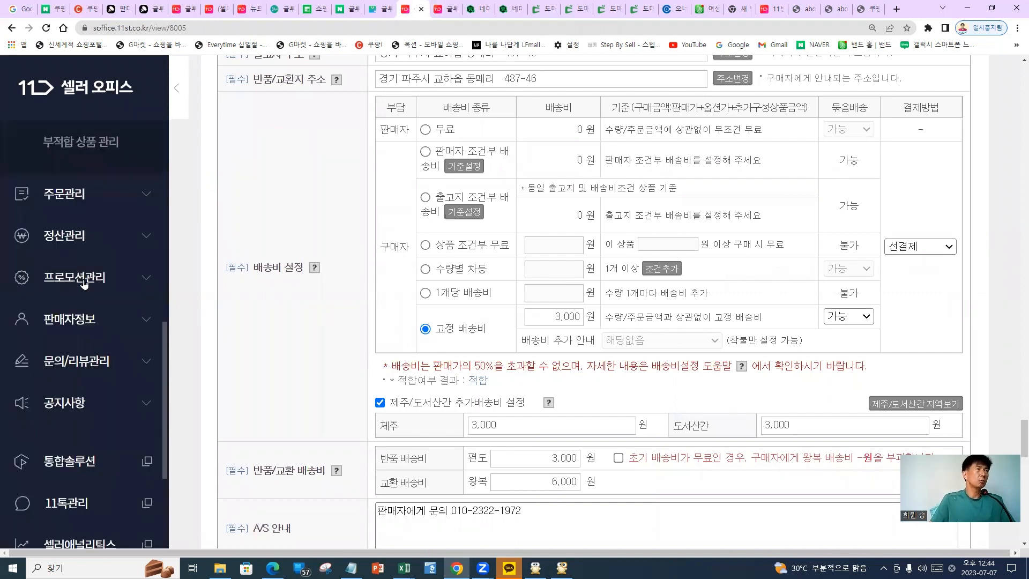
click(80, 283)
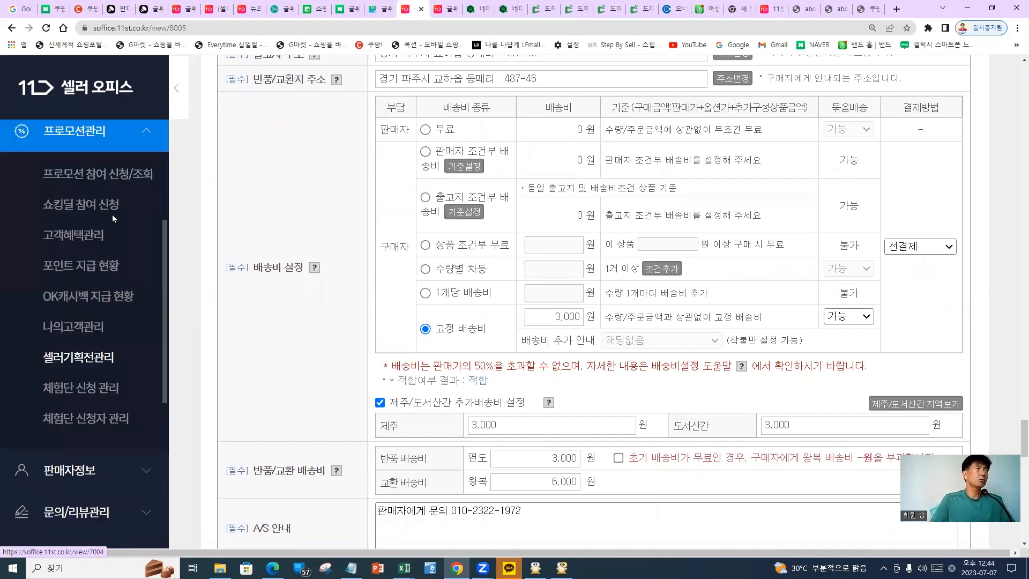
scroll(108, 241, up, 1)
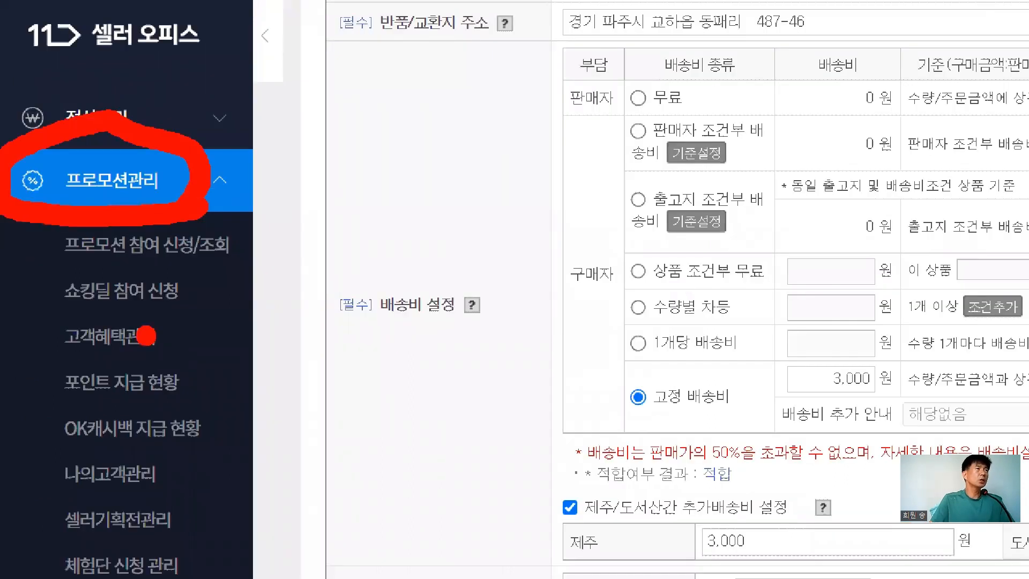
drag(170, 263, 171, 258)
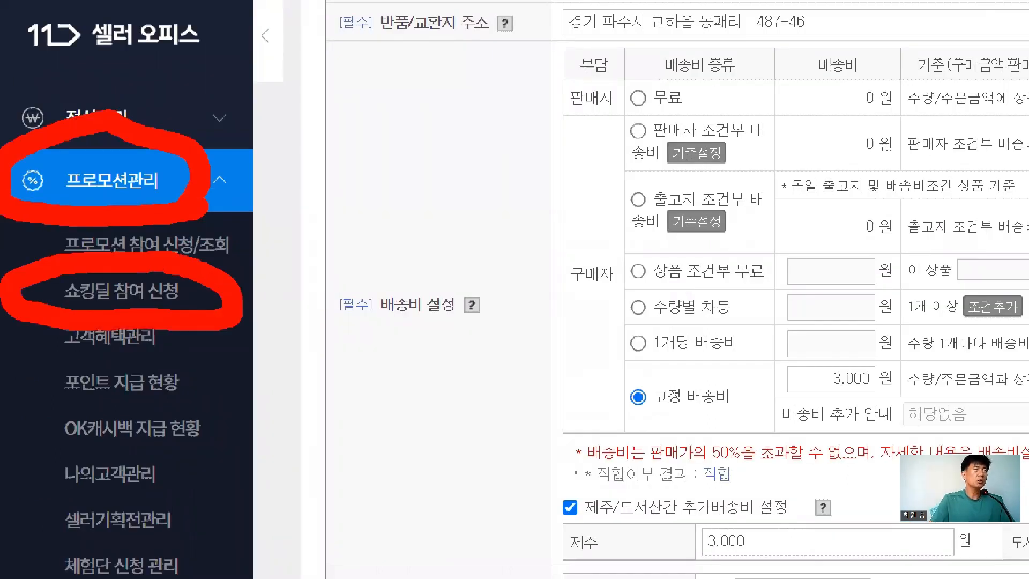
drag(248, 332, 506, 549)
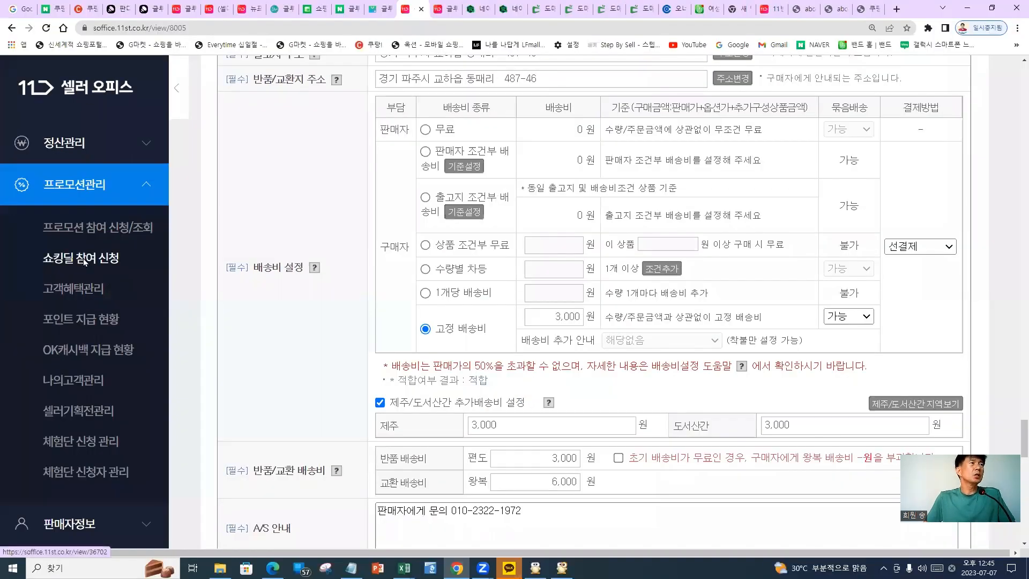
Open 쇼킹딜 참여 신청, search applications for 2023/07/07–2023/07/10 (none found), and circle the apply option
click(84, 260)
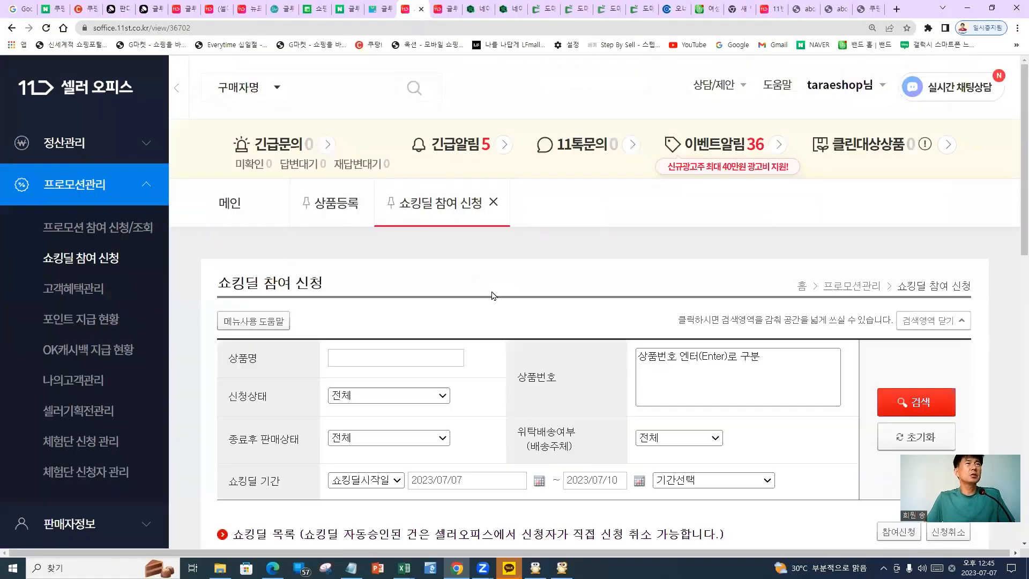
scroll(504, 301, down, 3)
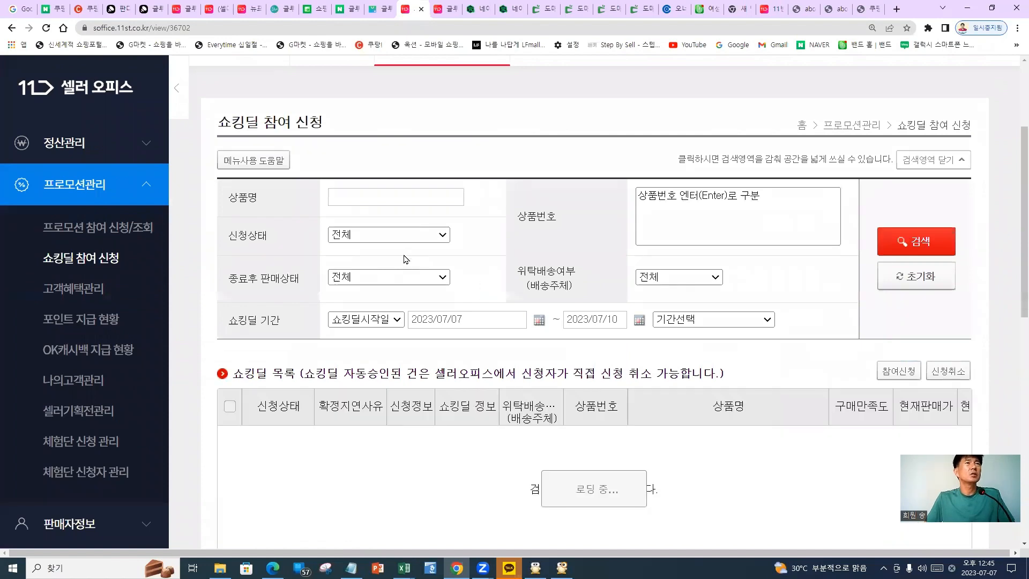
scroll(406, 259, down, 1)
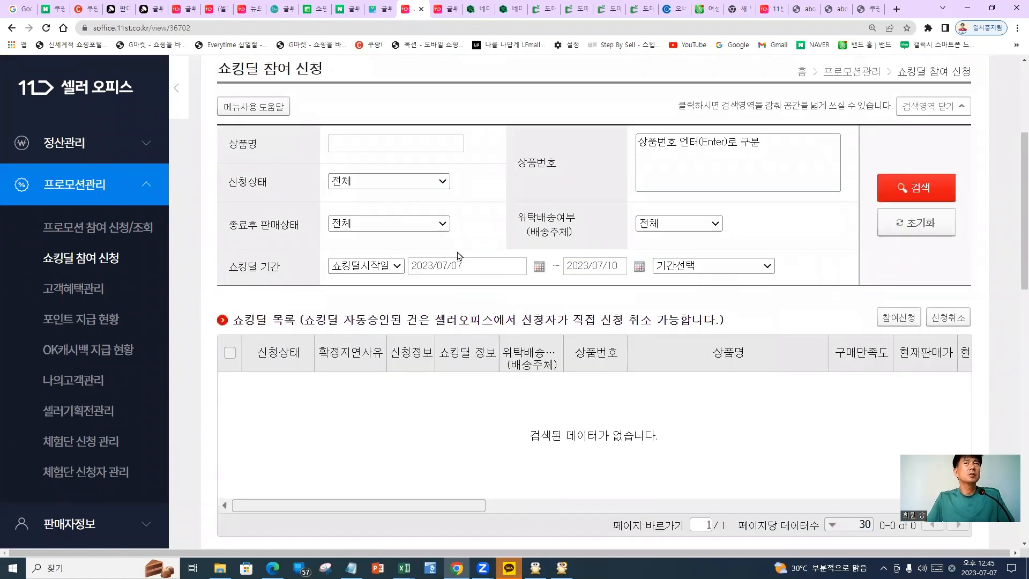
click(910, 189)
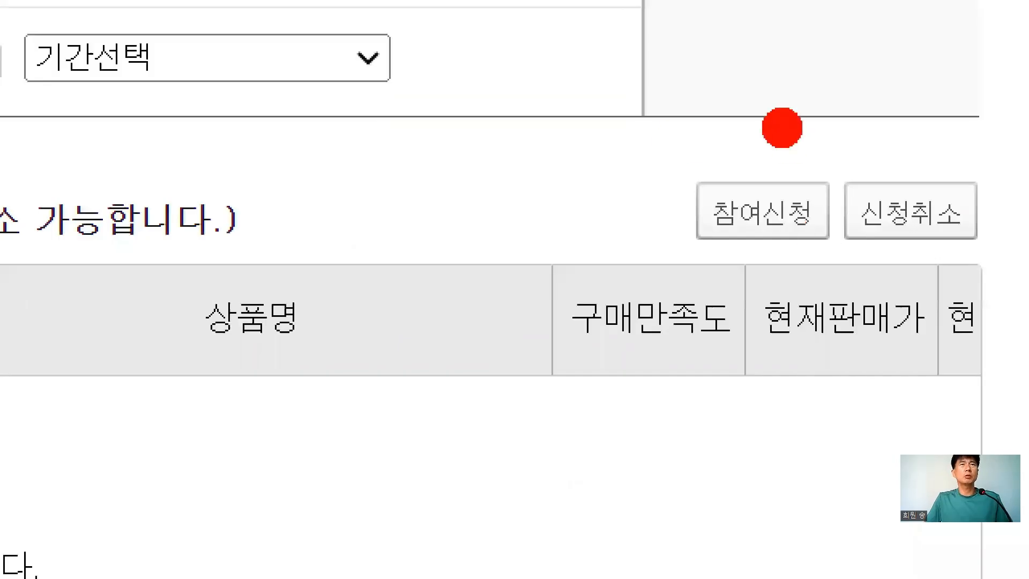
mouse_move(905, 290)
mouse_down()
mouse_move(909, 327)
mouse_move(903, 289)
mouse_up()
drag(737, 99, 689, 102)
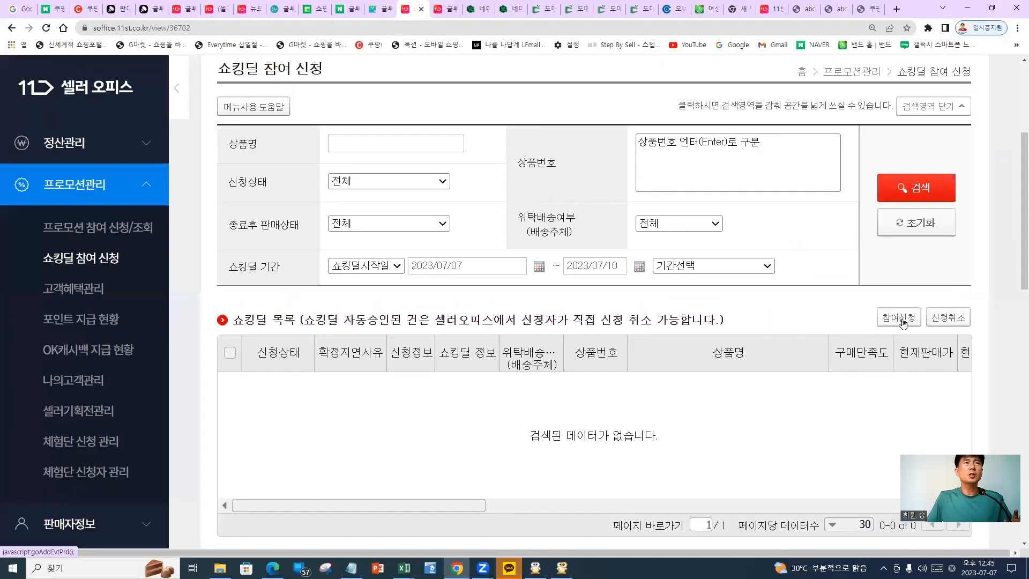
Start a 참여신청 form, select its 신청 상품 field, maximize the popup, and mark 상품찾기
click(869, 305)
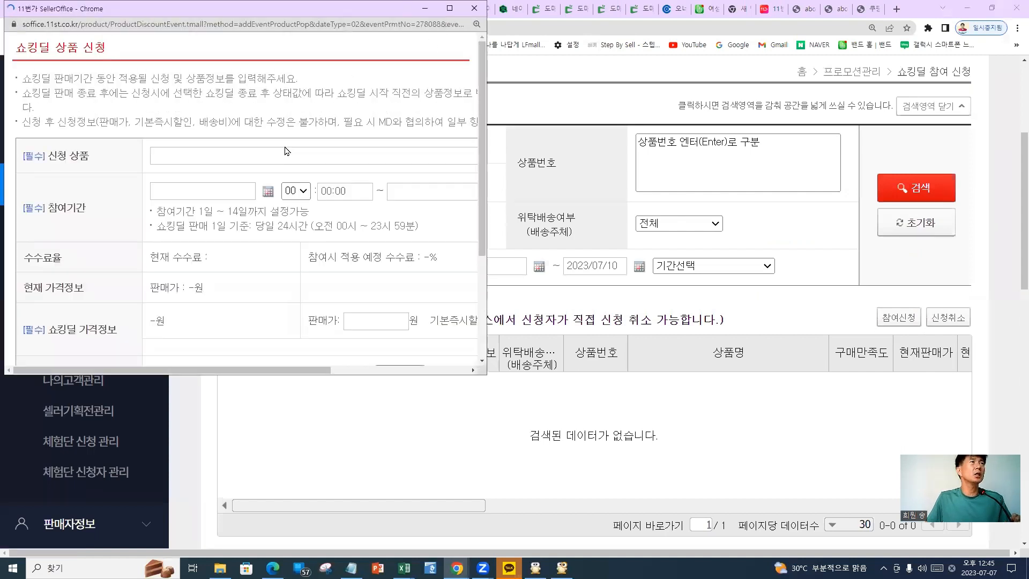
click(189, 156)
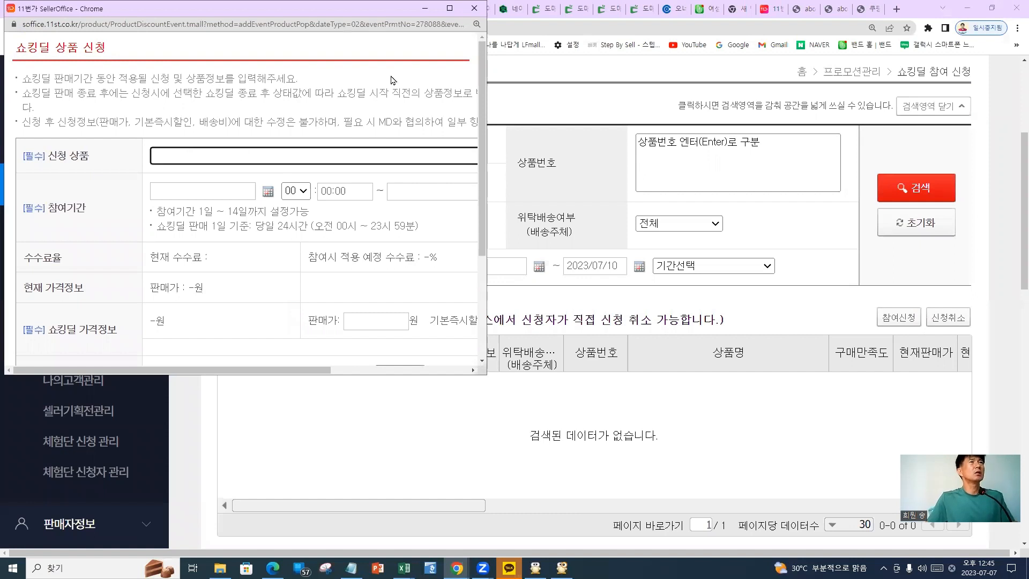
click(450, 9)
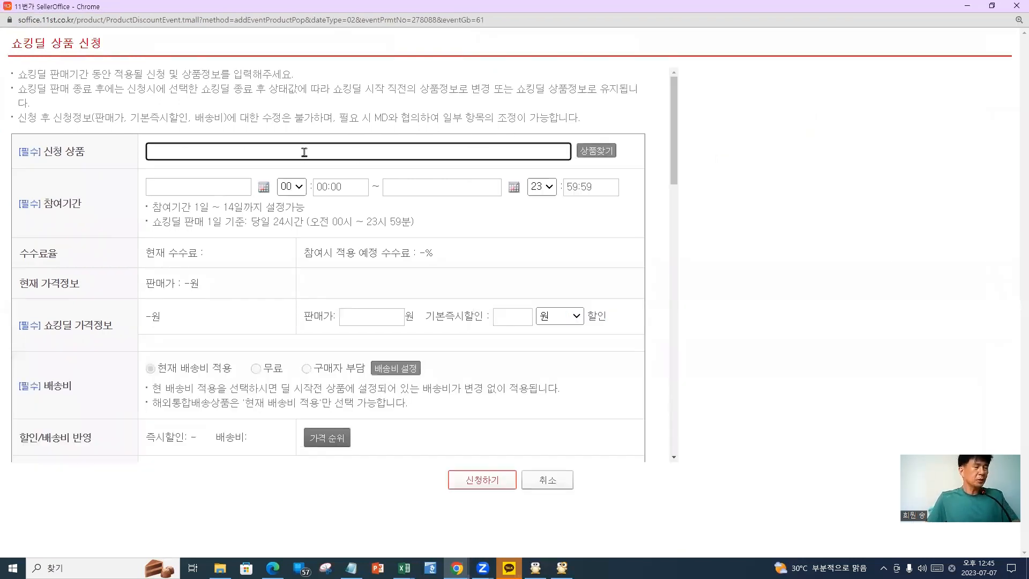
mouse_move(81, 107)
mouse_down()
mouse_move(16, 172)
mouse_move(99, 169)
mouse_up()
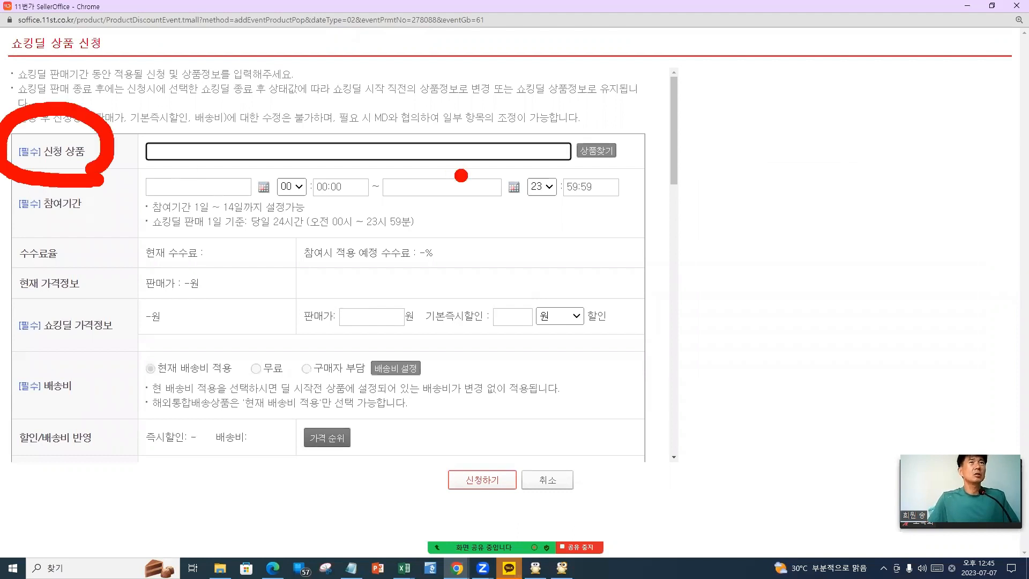
mouse_move(616, 183)
mouse_down()
mouse_move(602, 179)
mouse_move(663, 149)
mouse_move(603, 177)
mouse_move(831, 234)
mouse_up()
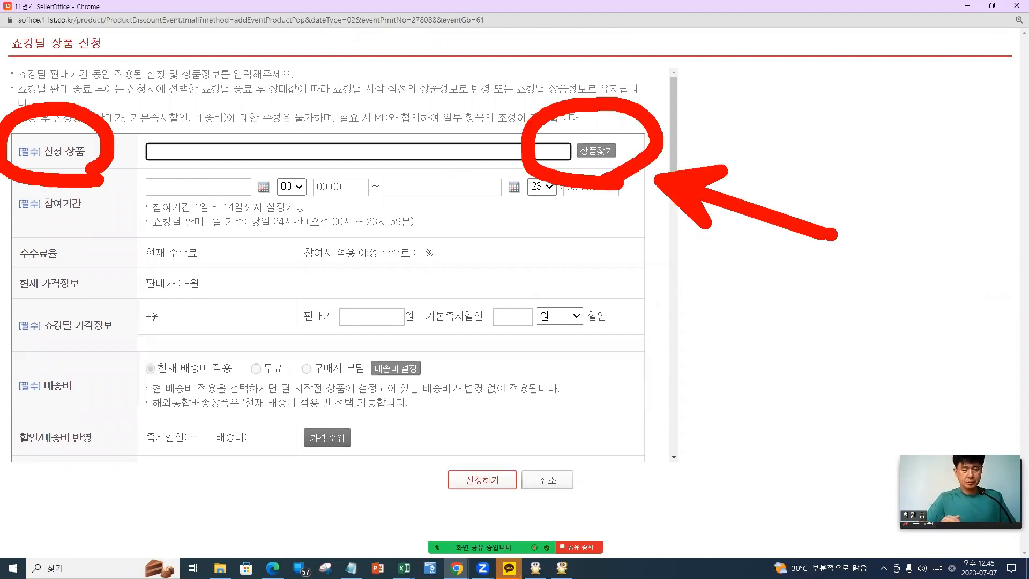
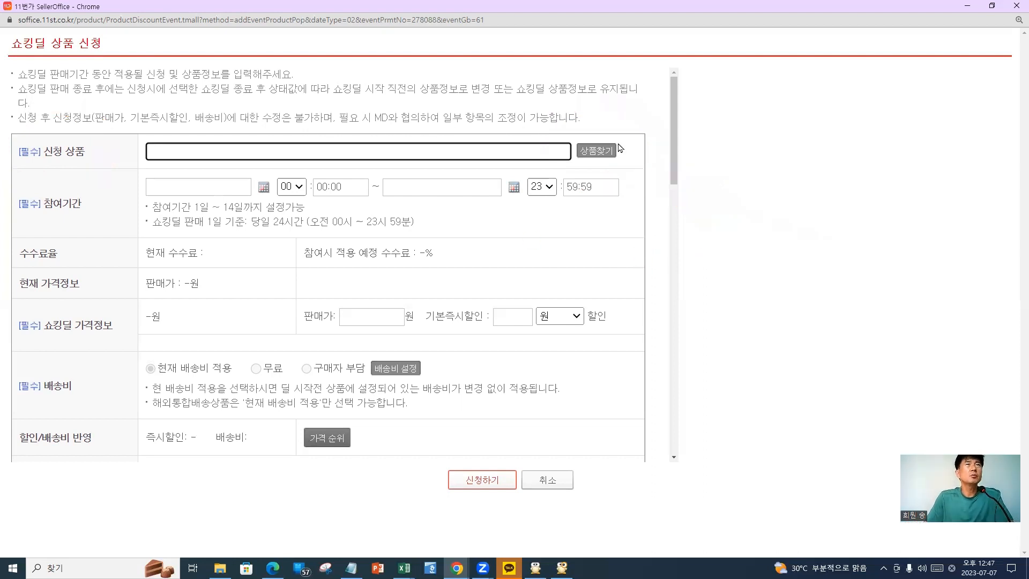
Open the 상품 검색 window from 상품찾기 beside the 신청 상품 field
click(597, 151)
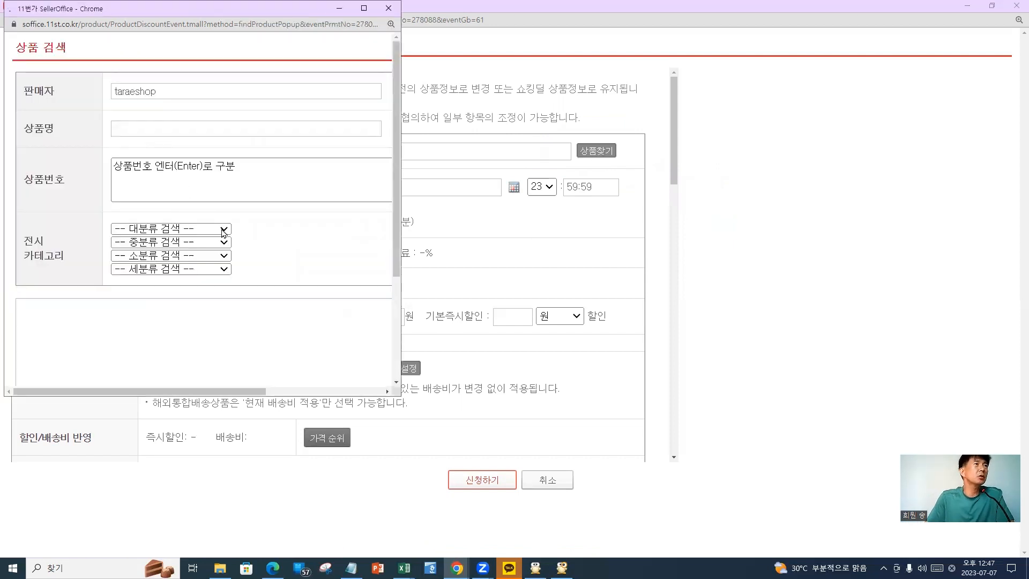
Maximize the product search window, list all products, and widen the product name column
click(364, 8)
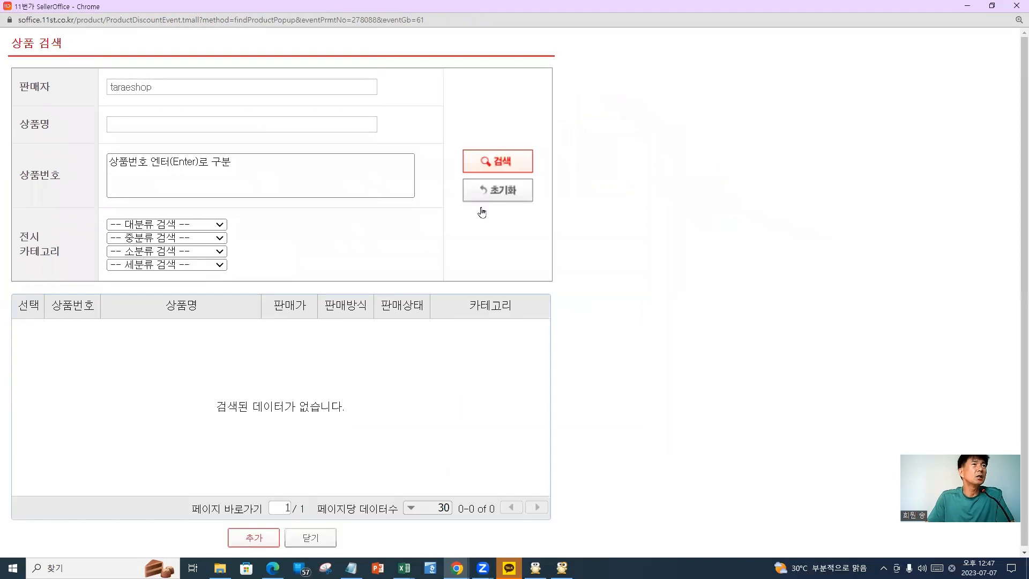
click(497, 163)
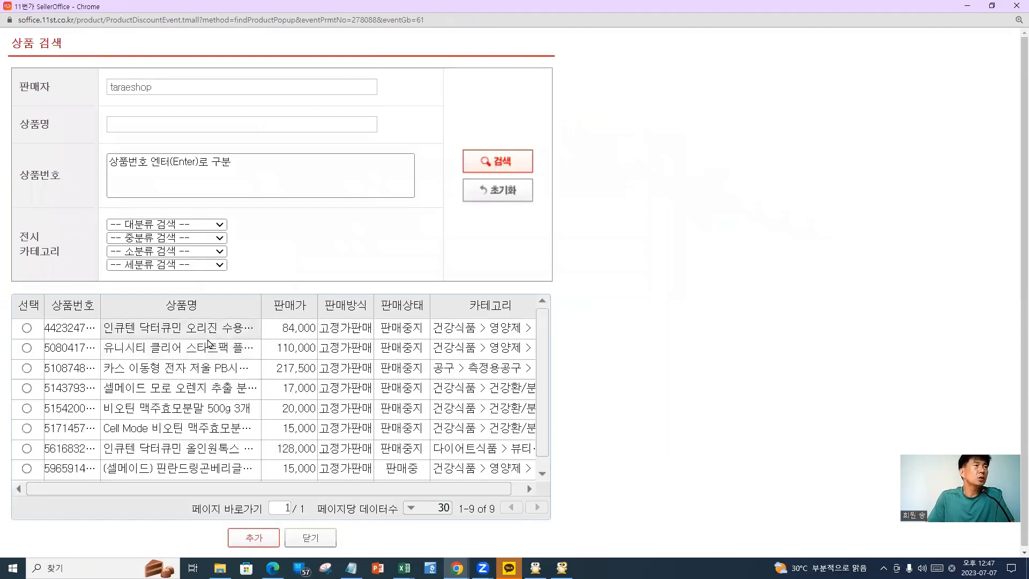
scroll(209, 348, down, 1)
scroll(212, 358, up, 1)
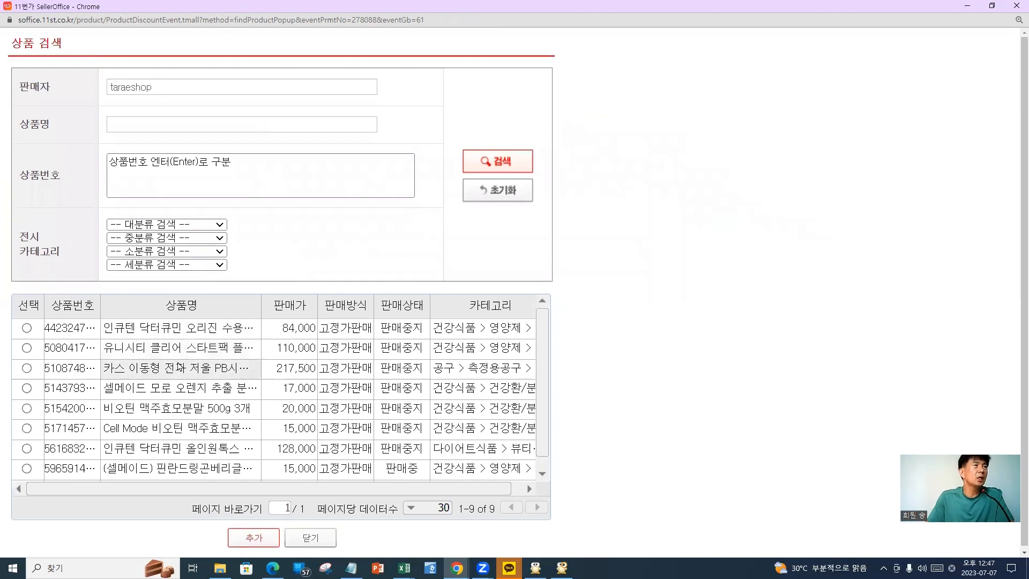
scroll(198, 370, down, 2)
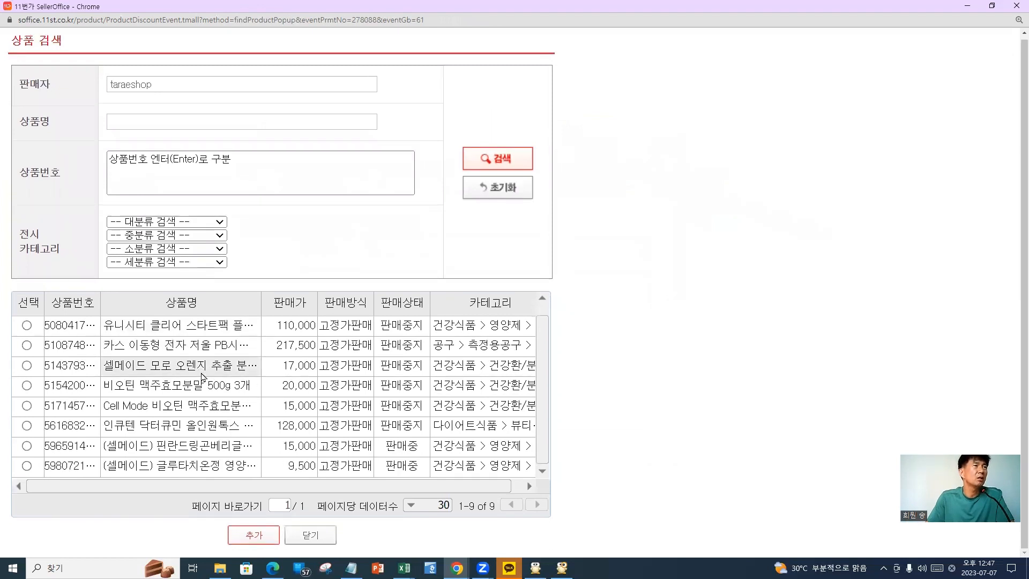
scroll(214, 373, up, 2)
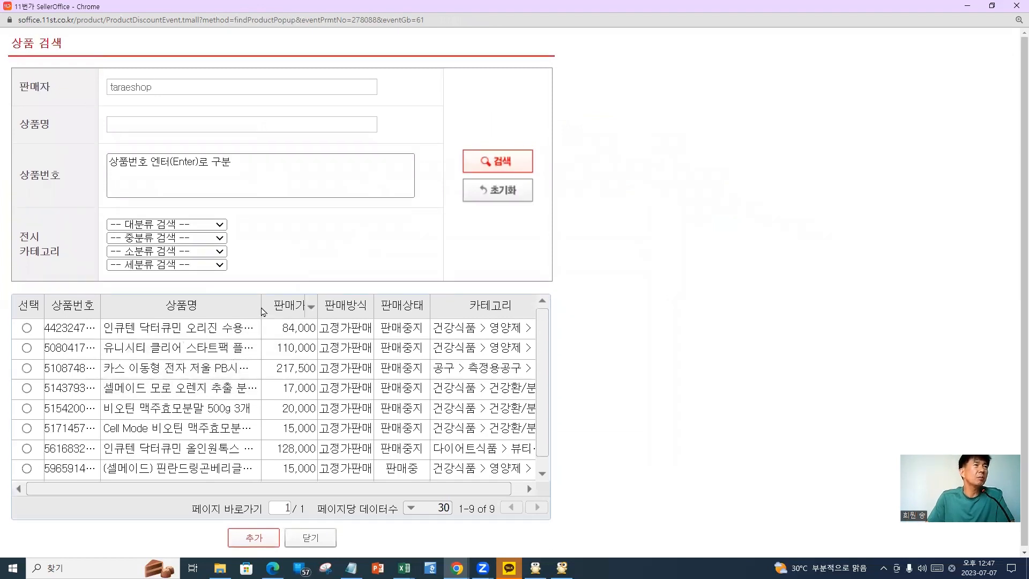
drag(262, 310, 442, 315)
scroll(256, 376, down, 1)
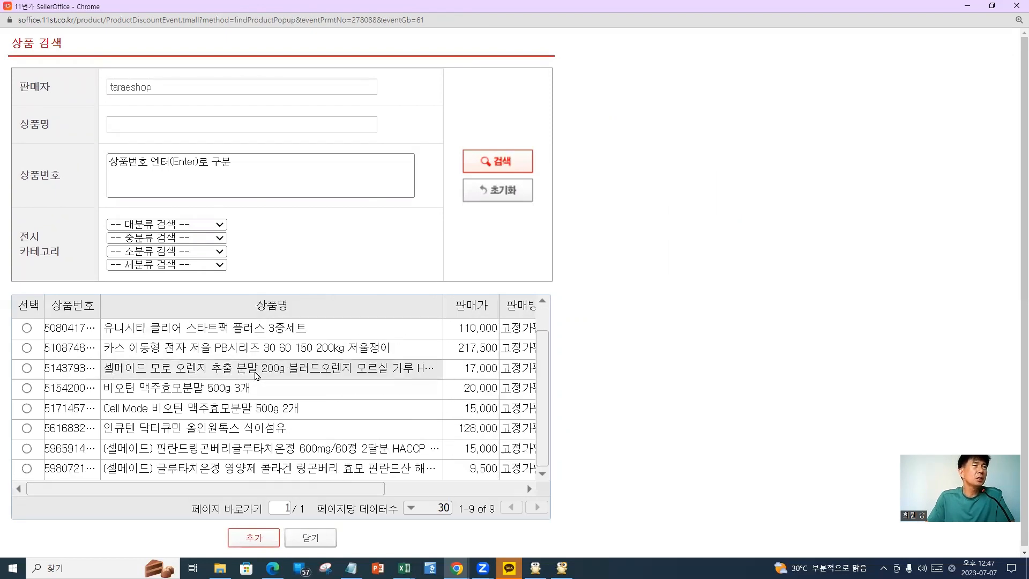
scroll(293, 389, down, 1)
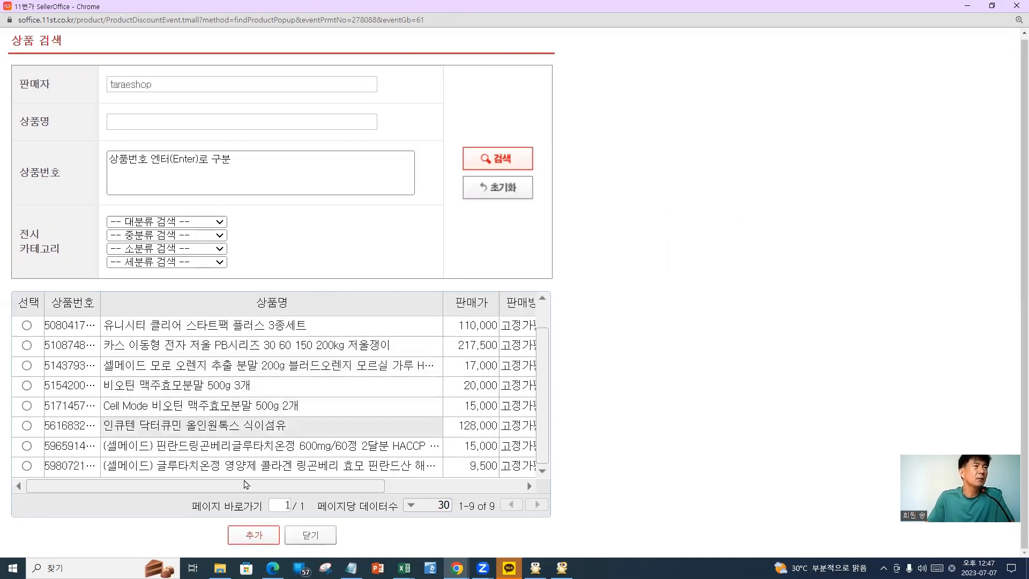
scroll(195, 450, up, 1)
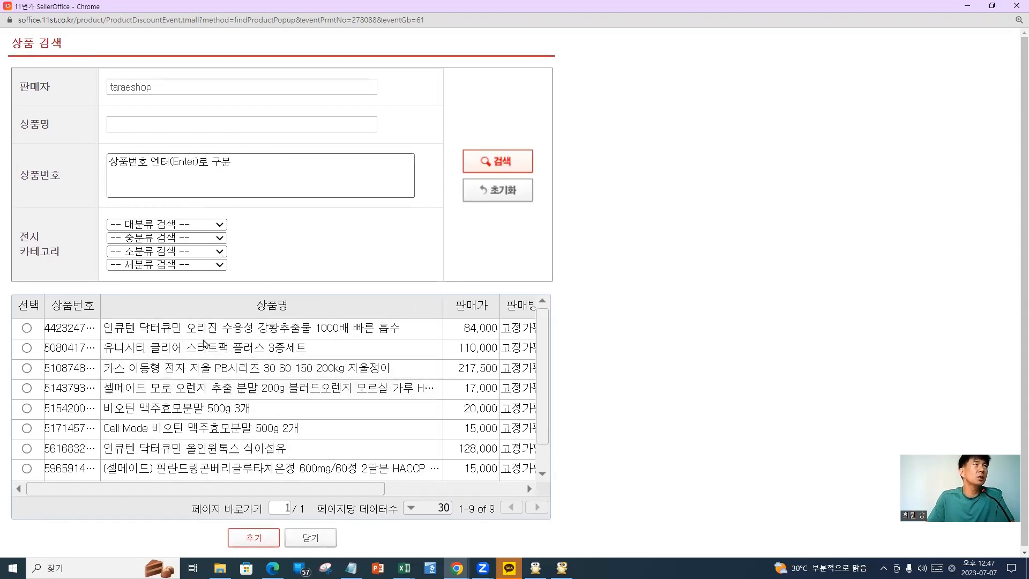
scroll(338, 394, down, 1)
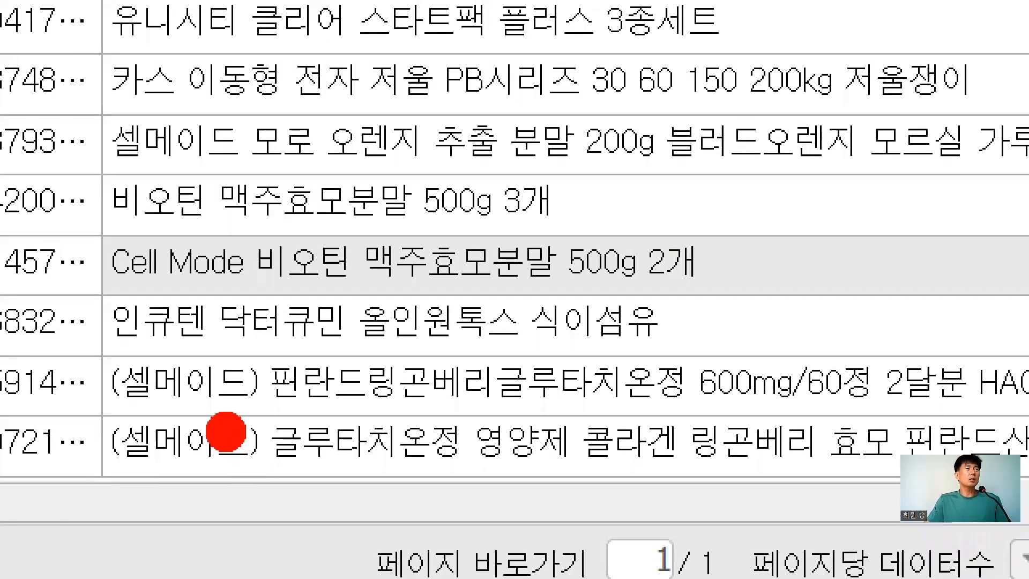
Select the 5980721 glutathione lingonberry product at 9,500원 and add it to the form
mouse_move(102, 418)
mouse_down()
mouse_move(414, 400)
mouse_move(1028, 423)
mouse_up()
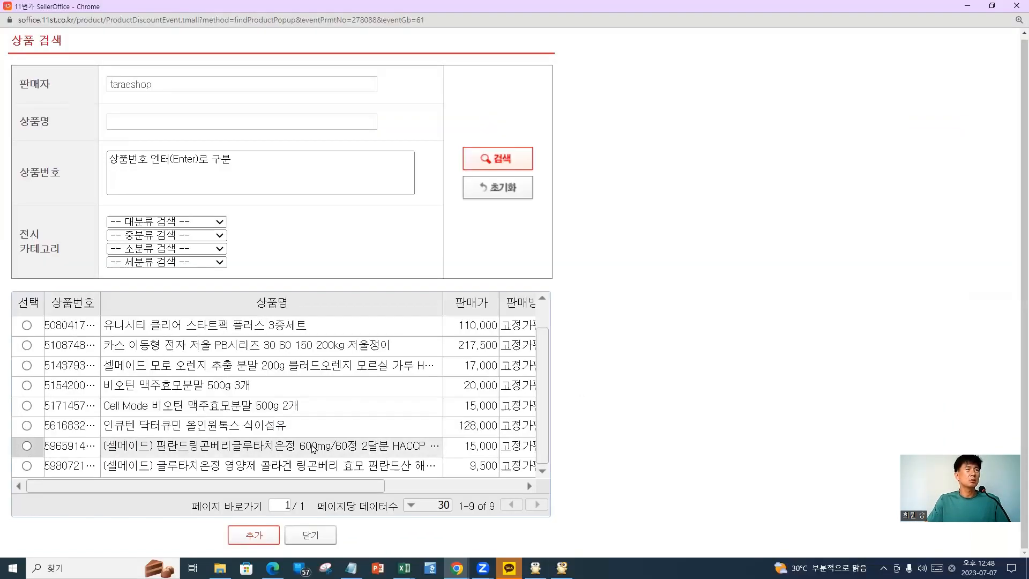
click(27, 446)
click(27, 466)
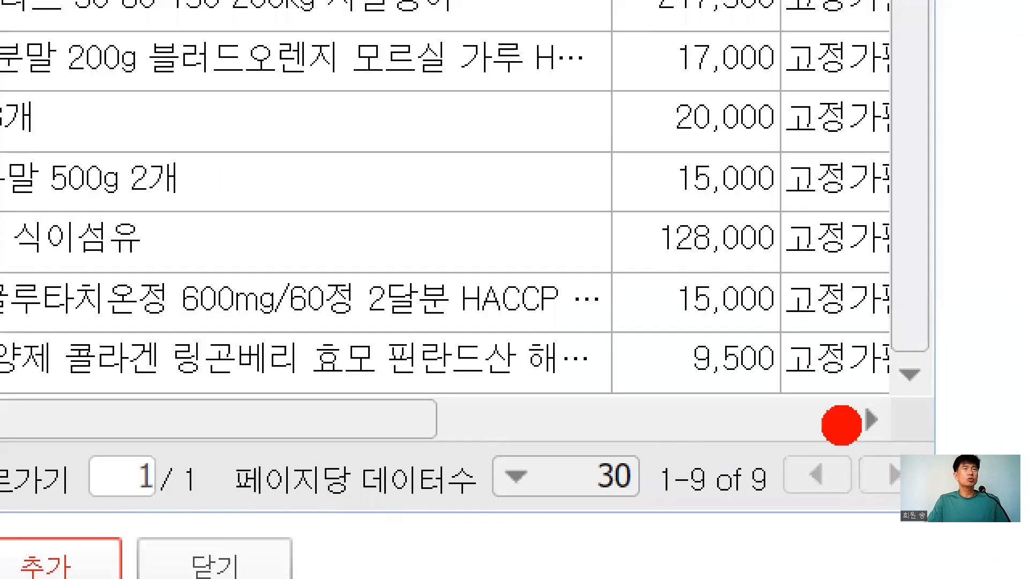
mouse_move(520, 488)
mouse_down()
mouse_move(440, 462)
mouse_move(525, 490)
mouse_up()
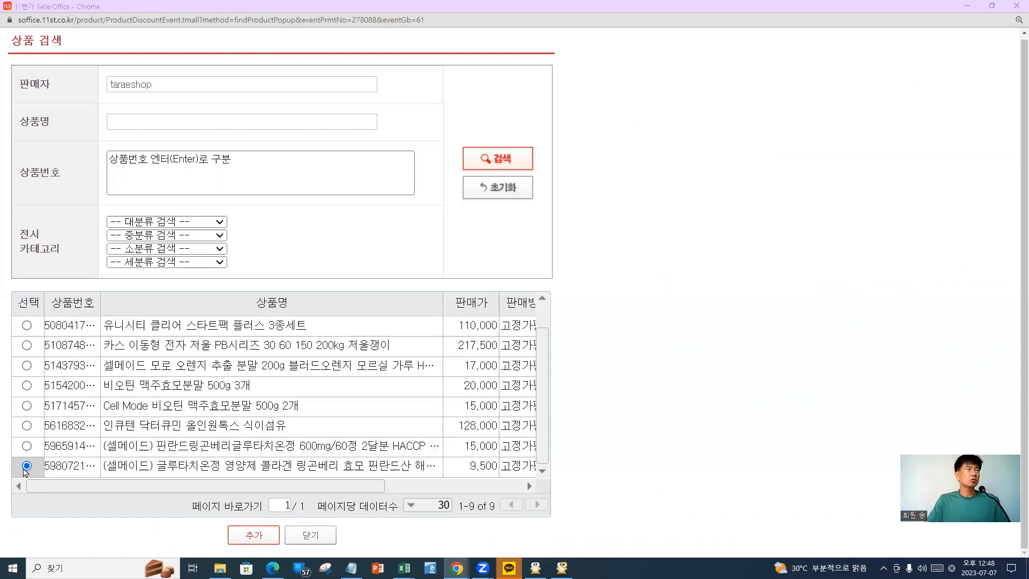
click(239, 541)
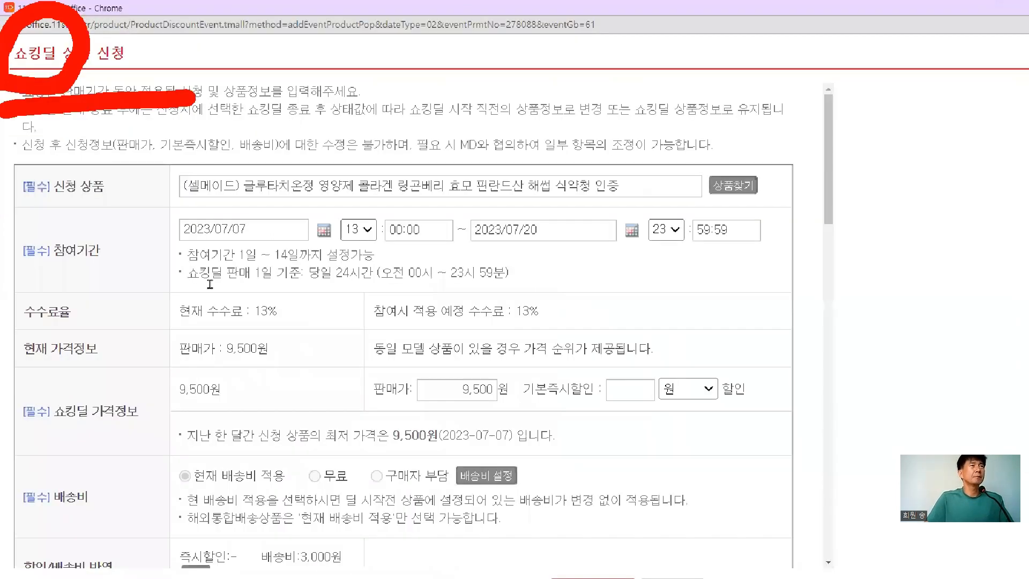
triple_click(259, 253)
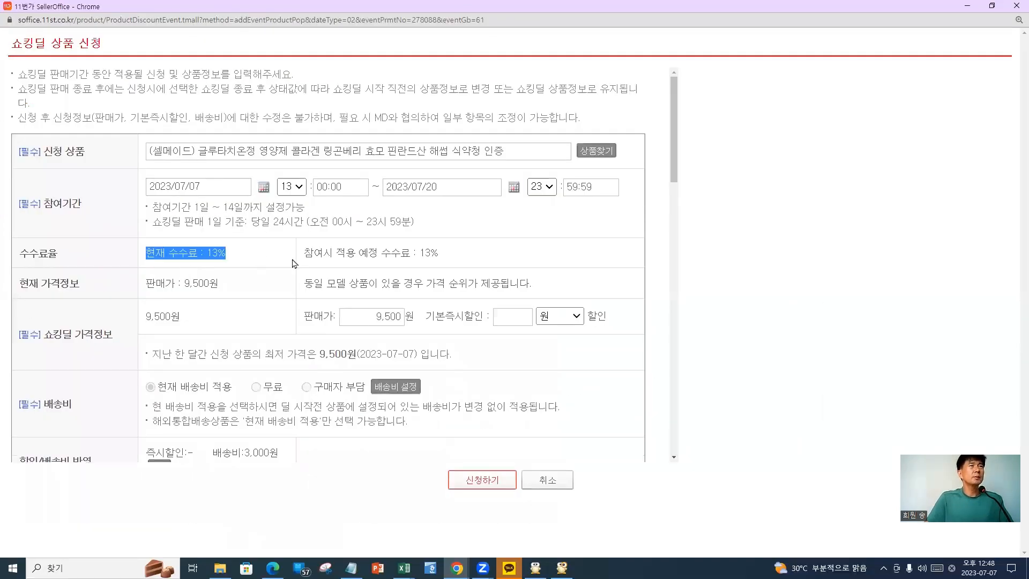
click(500, 260)
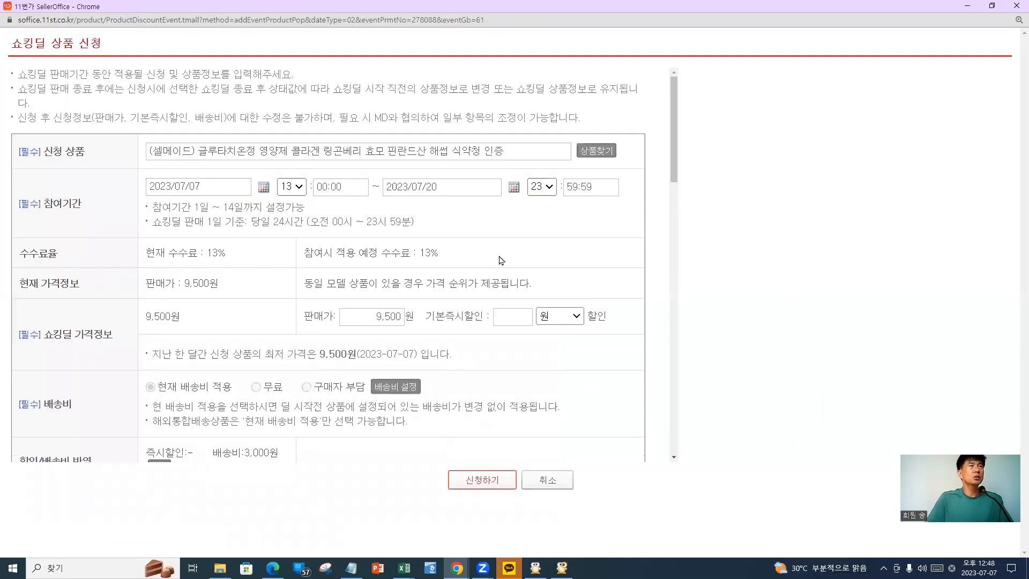
triple_click(442, 258)
click(405, 280)
triple_click(219, 322)
click(226, 323)
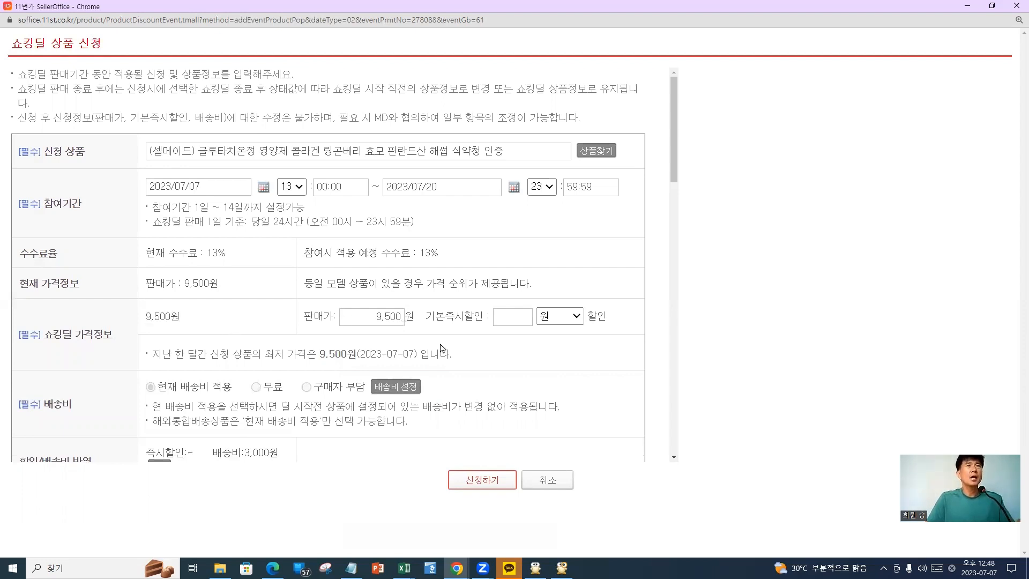
Set the 기본즉시할인 basic instant discount to 3 %
click(524, 311)
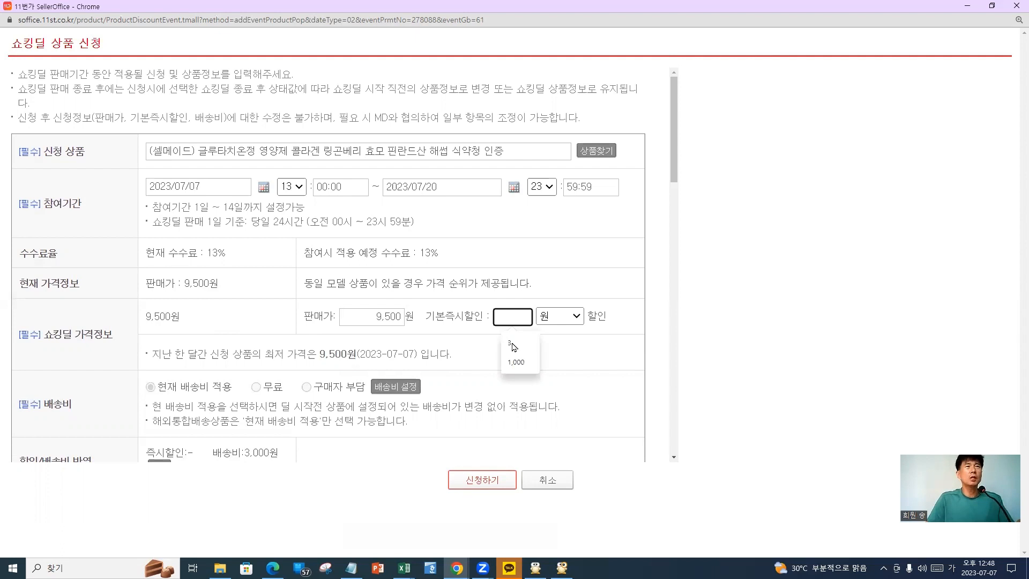
click(574, 324)
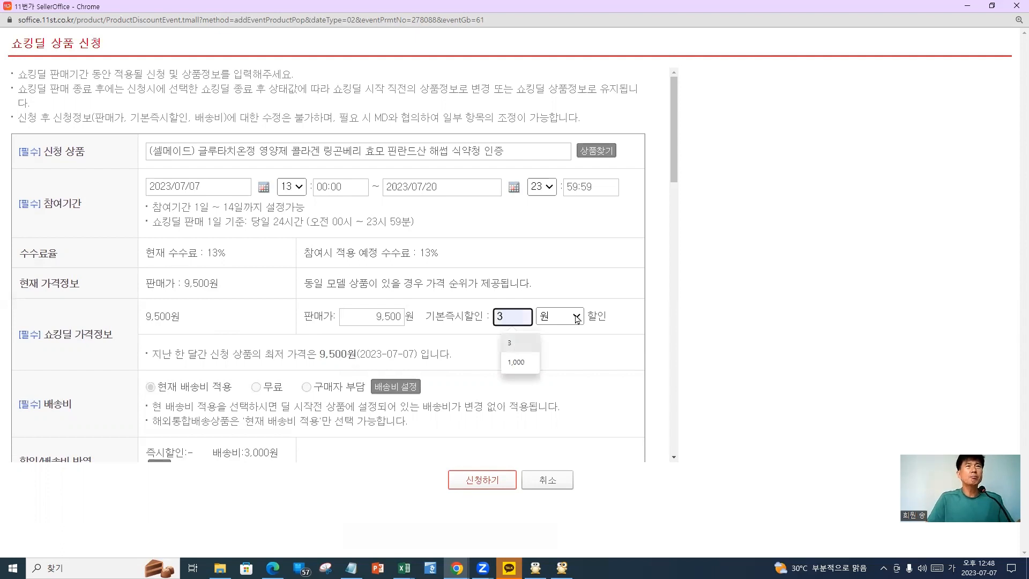
click(557, 347)
click(722, 333)
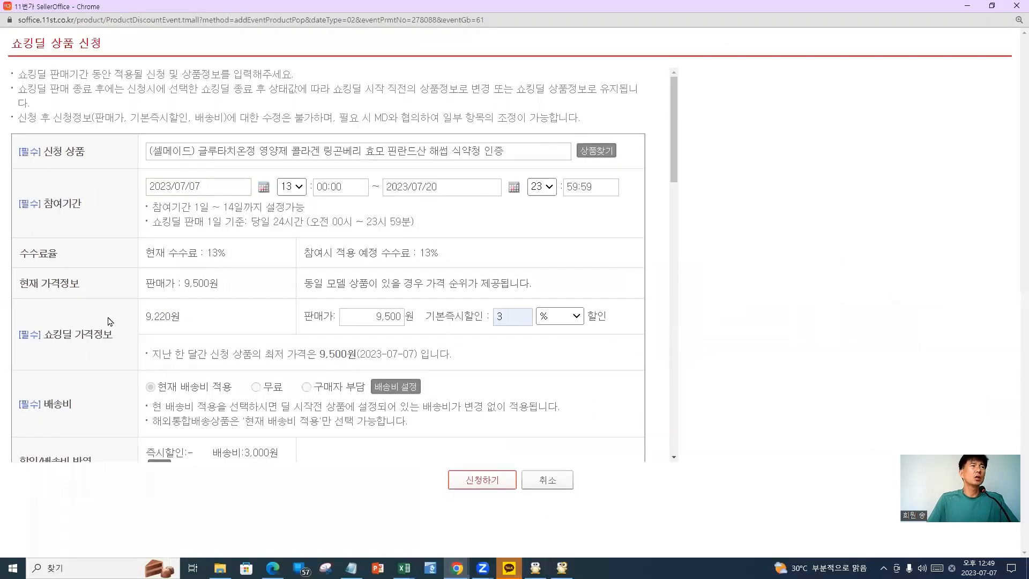
Highlight the resulting 9,220원 Shocking Deal price
drag(144, 318, 207, 321)
click(207, 321)
drag(142, 325, 244, 329)
click(243, 329)
Set the limited sale quantity to 5
scroll(216, 399, down, 2)
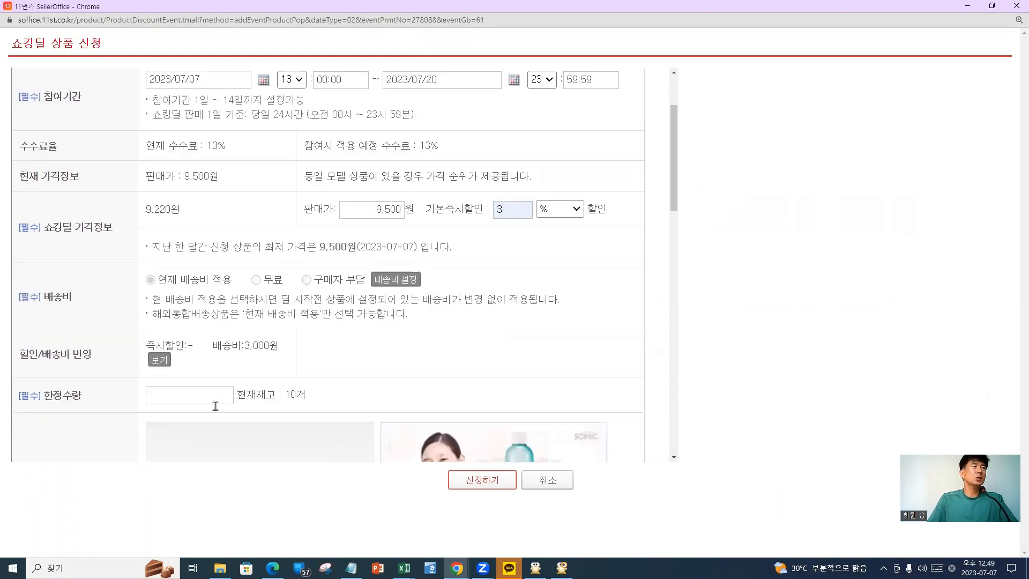
scroll(216, 402, down, 2)
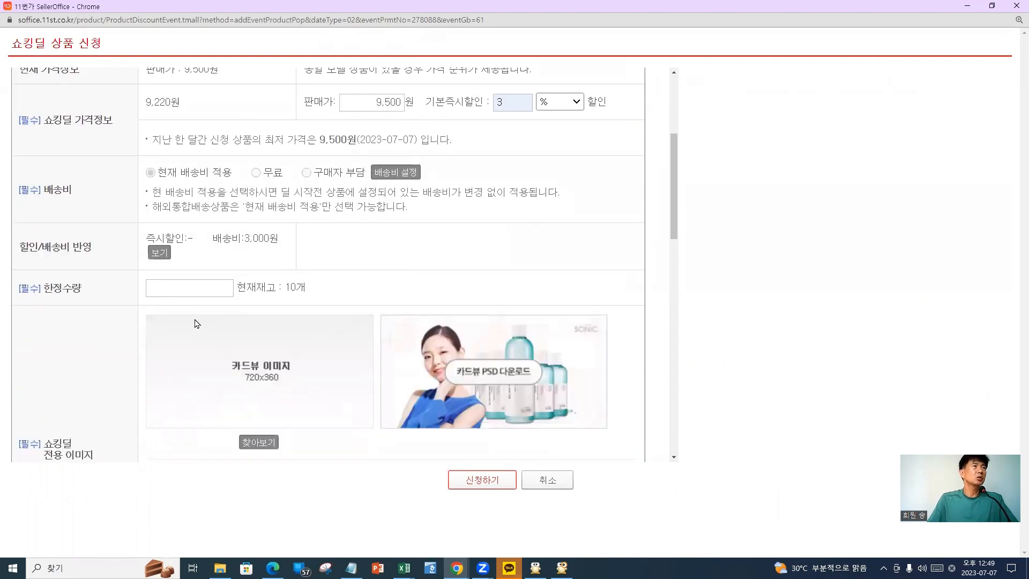
click(192, 285)
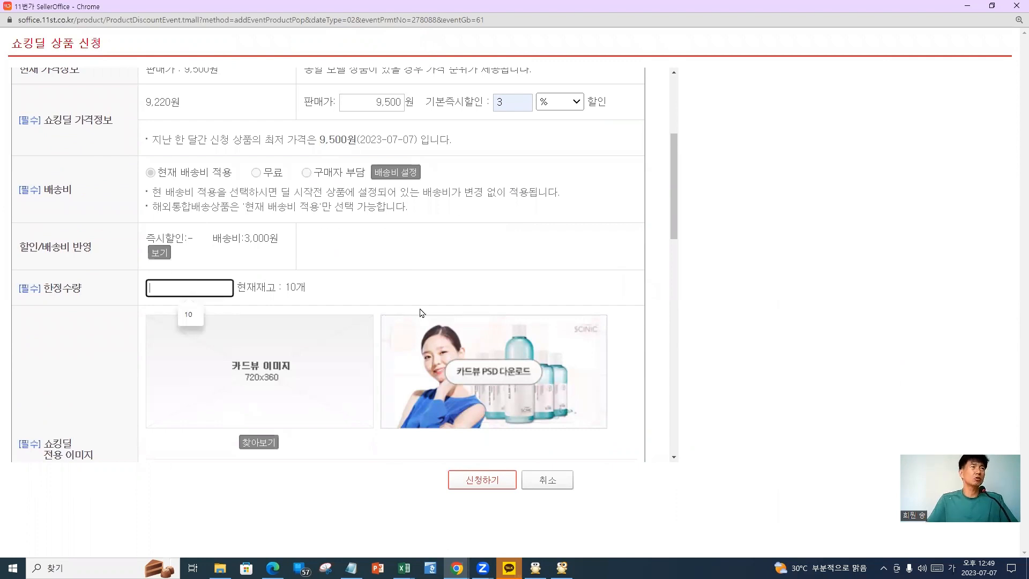
text(5)
click(114, 423)
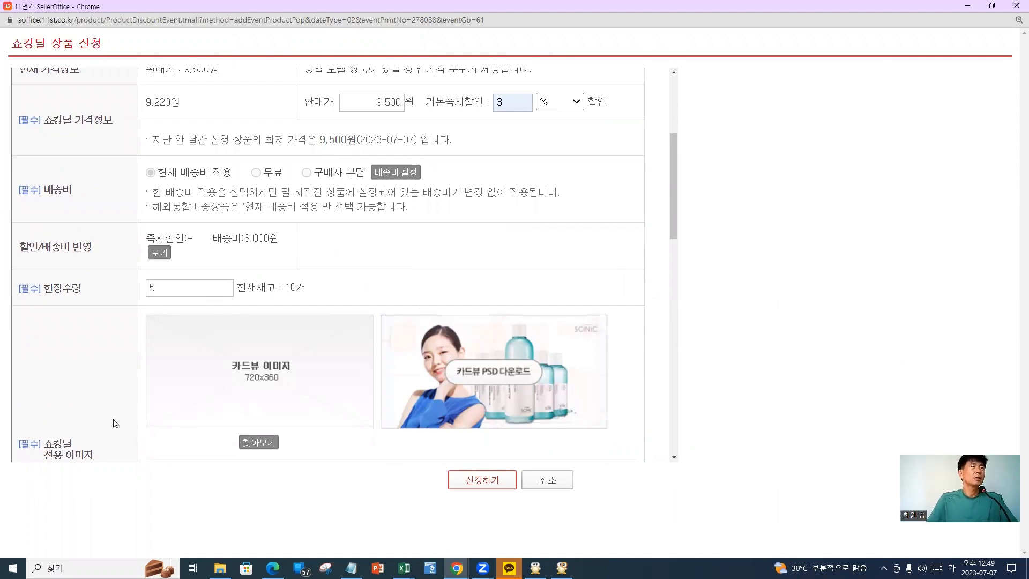
Circle and point an arrow at the card-view image upload area
scroll(115, 423, down, 3)
scroll(117, 421, up, 1)
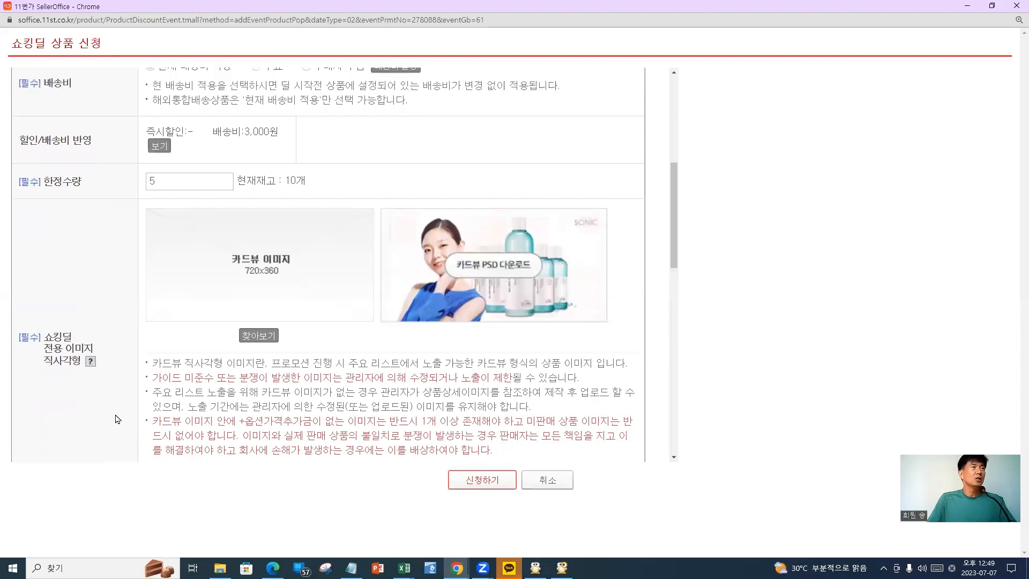
mouse_move(270, 310)
mouse_down()
mouse_move(215, 358)
mouse_move(320, 293)
mouse_up()
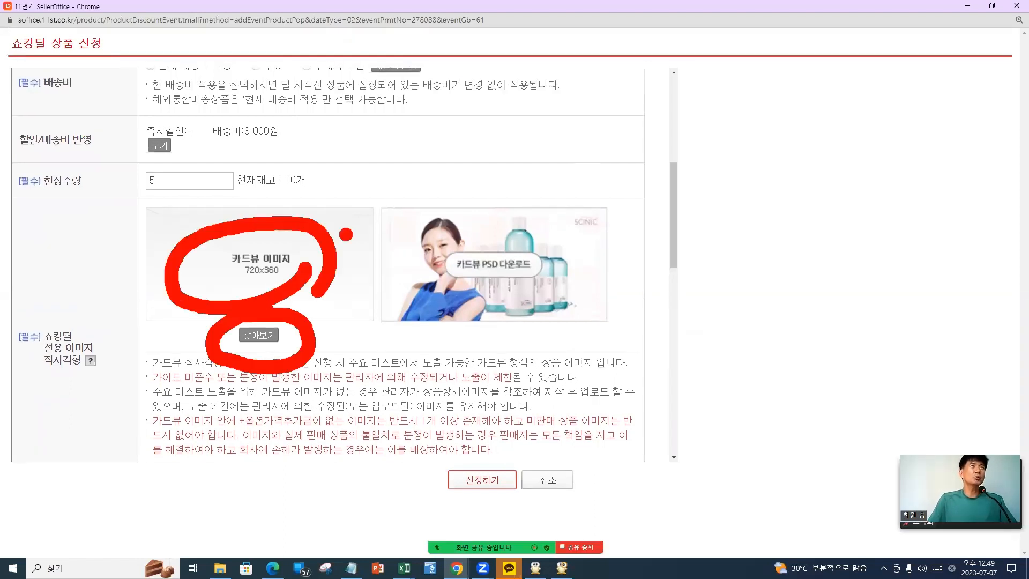
drag(346, 235, 407, 250)
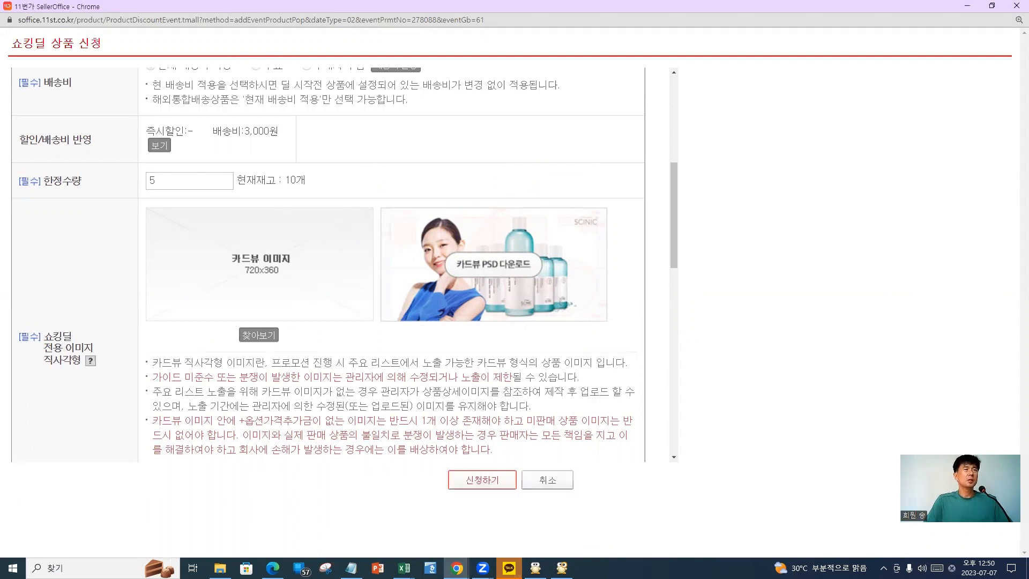
Switch to the main browser window and search Naver for 미리캔버스
mouse_move(456, 567)
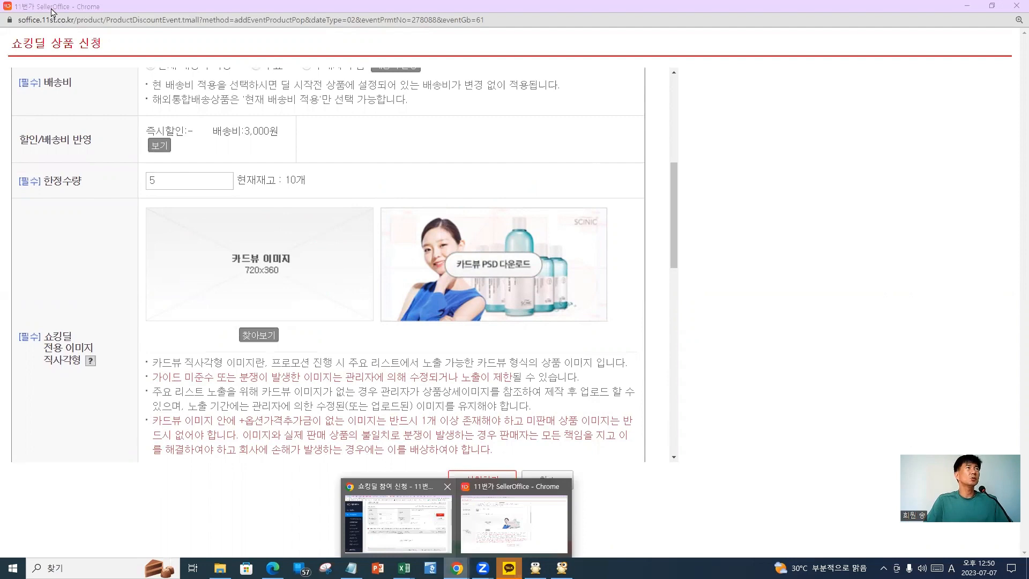
click(395, 523)
key(ctrl+2)
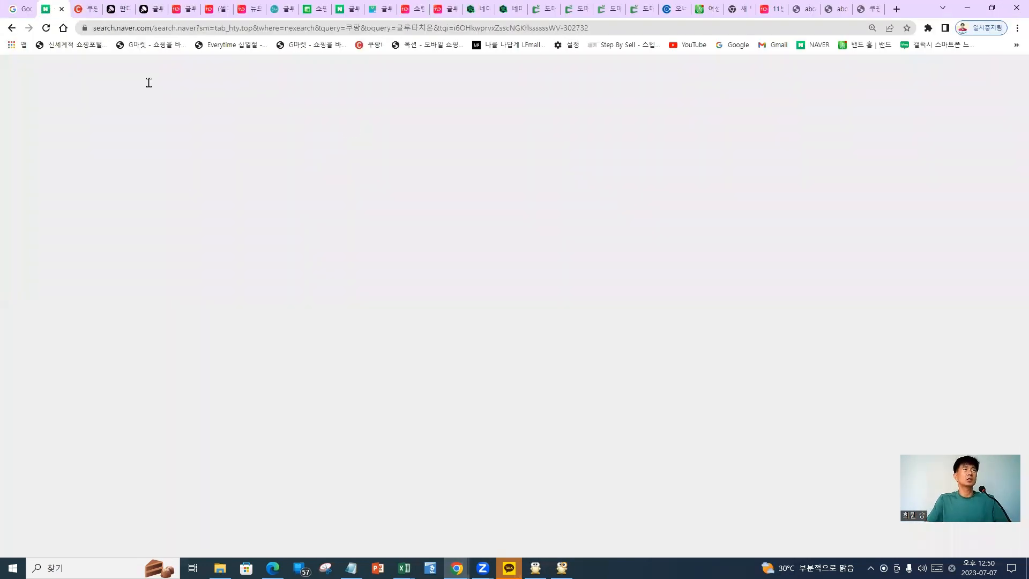
text(ㅁ리캔버스)
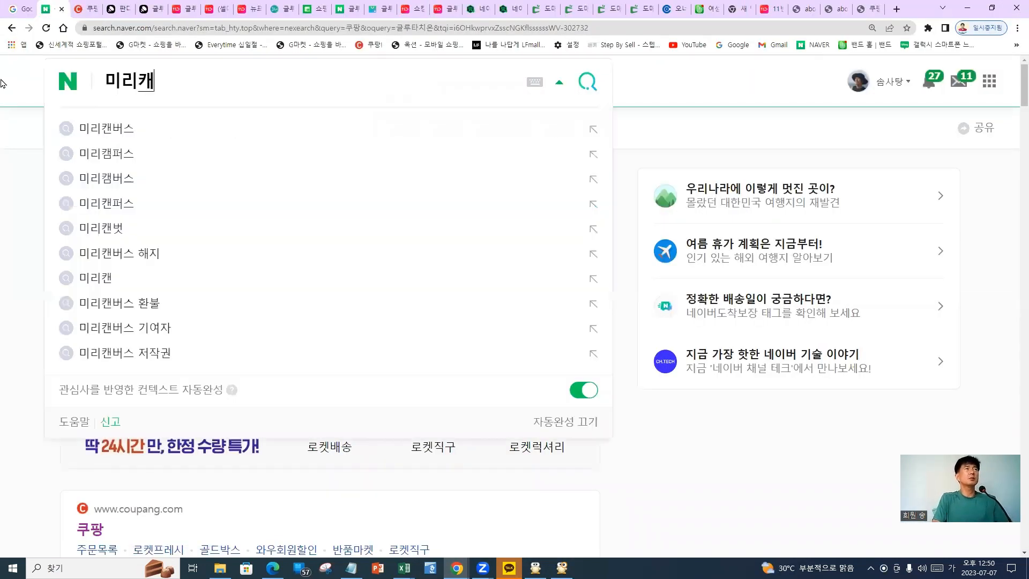
key(Return)
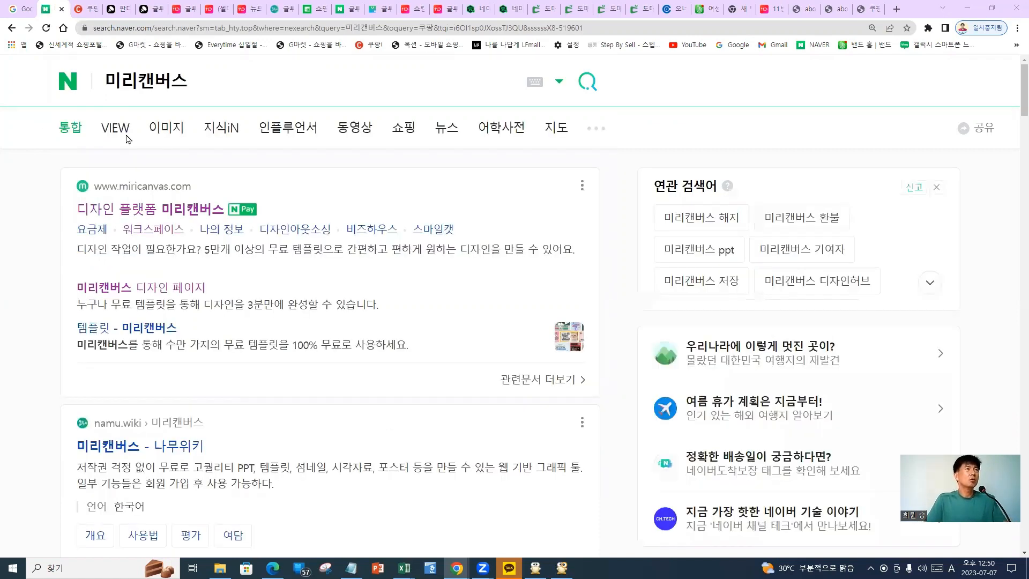
click(201, 81)
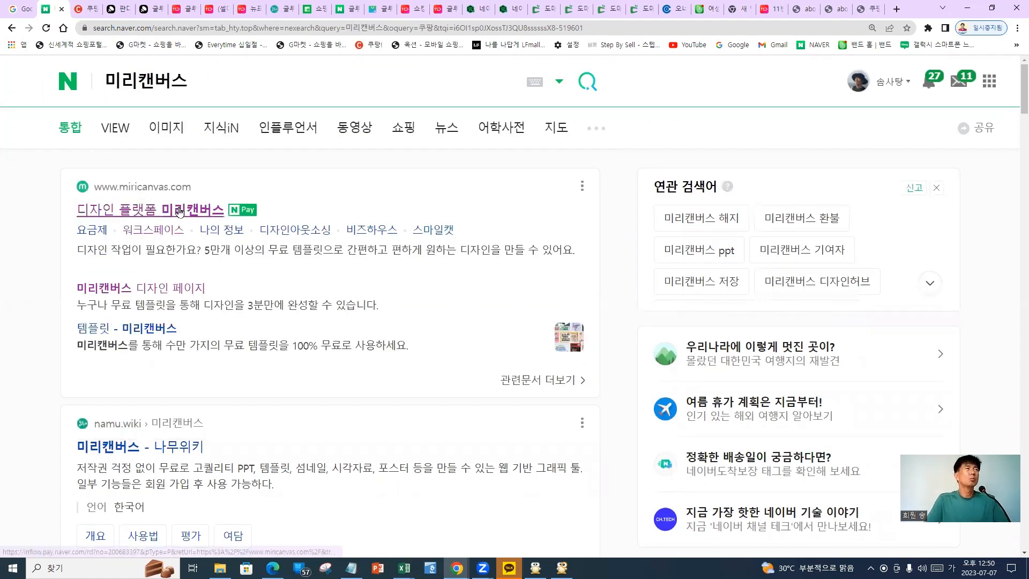
Open the Miricanvas site and choose e-mail sign-in
click(180, 211)
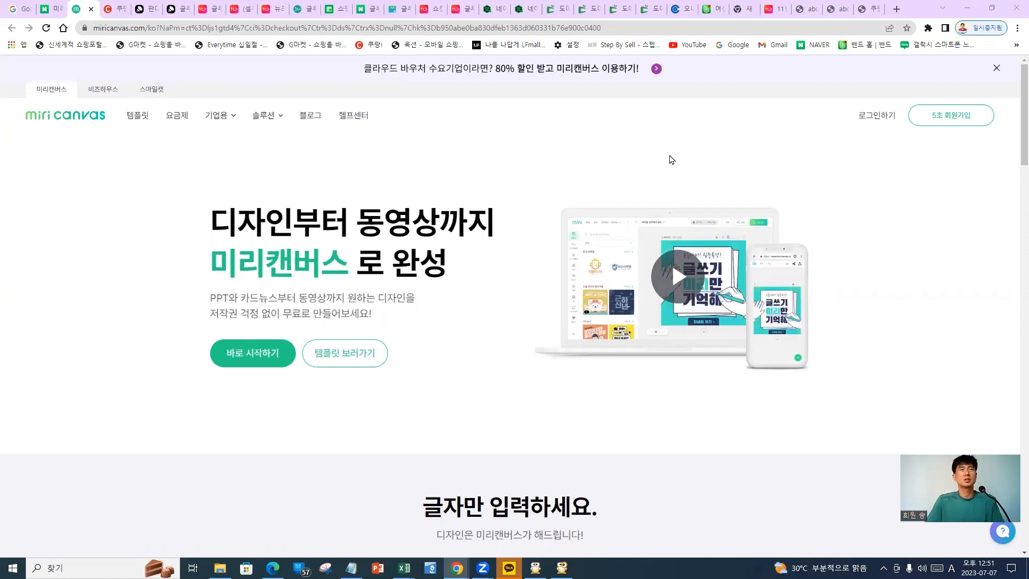
click(877, 121)
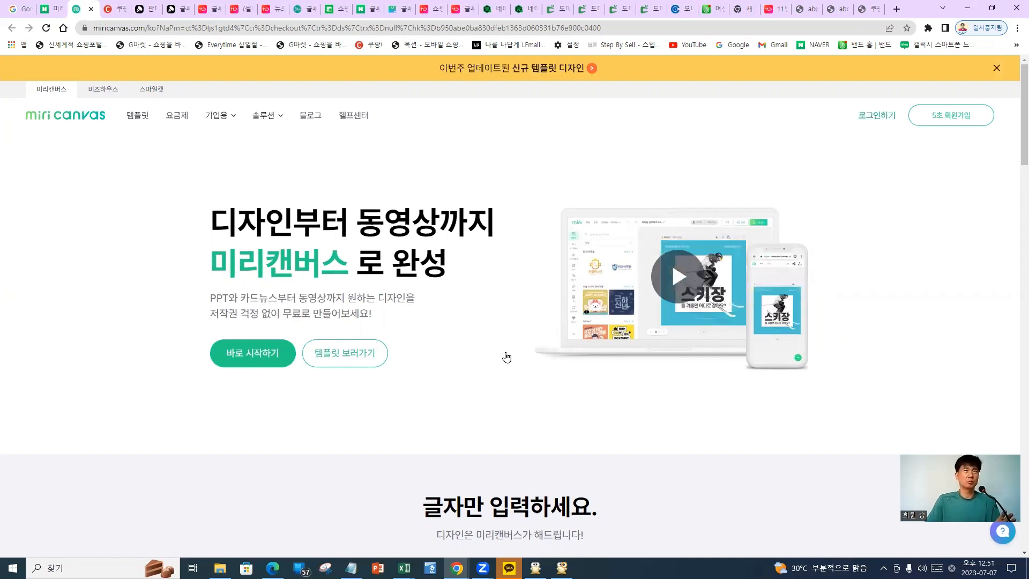
click(523, 308)
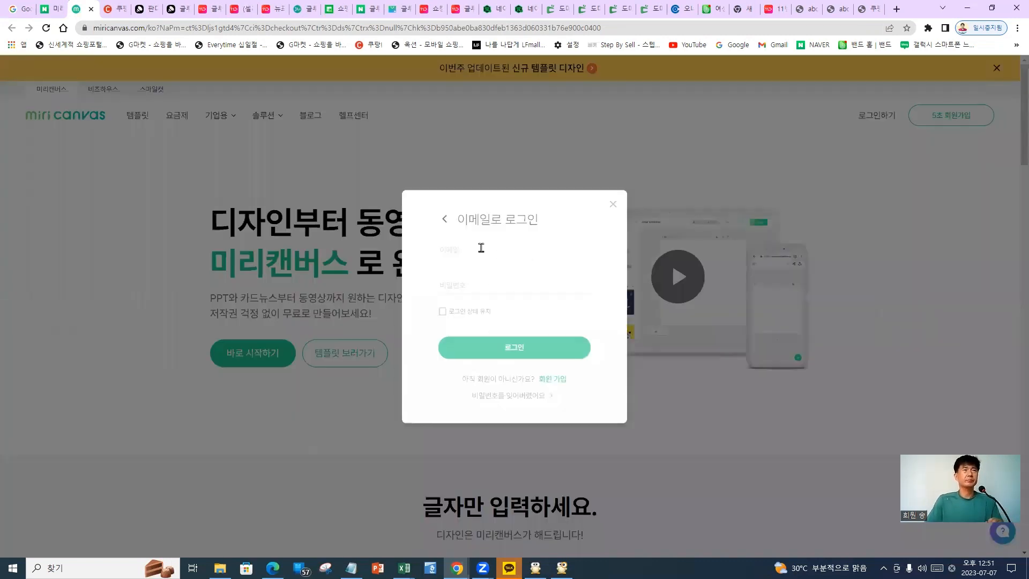
Enter the account e-mail and password, keep the login on, and sign in
click(514, 250)
text(ㄴ)
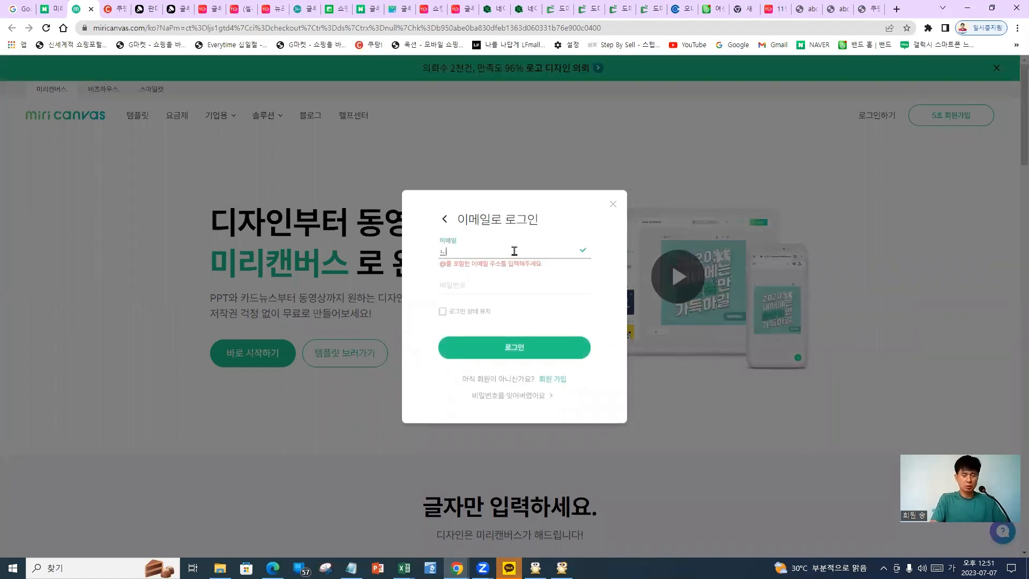
key(BackSpace)
key(Hangul)
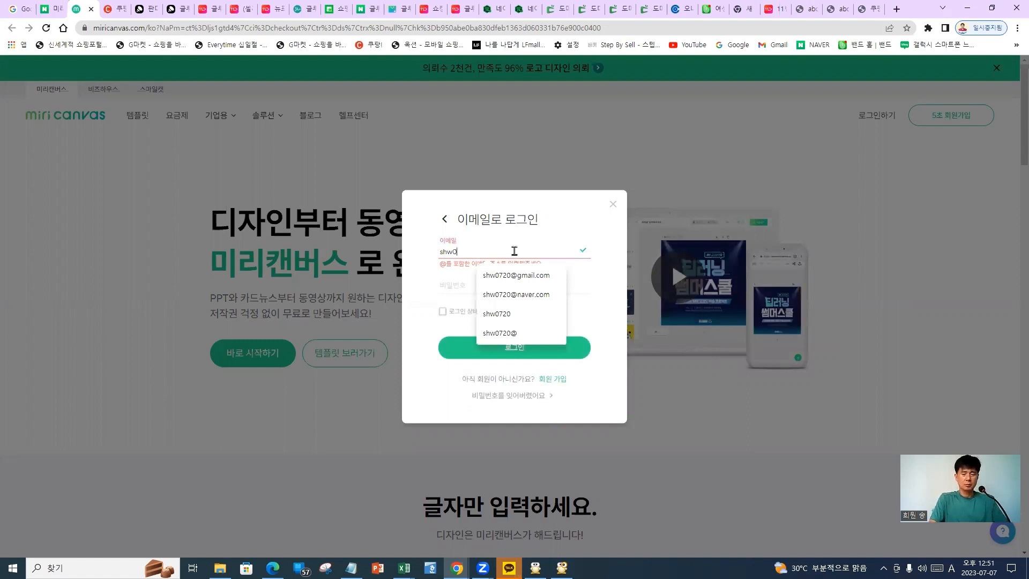
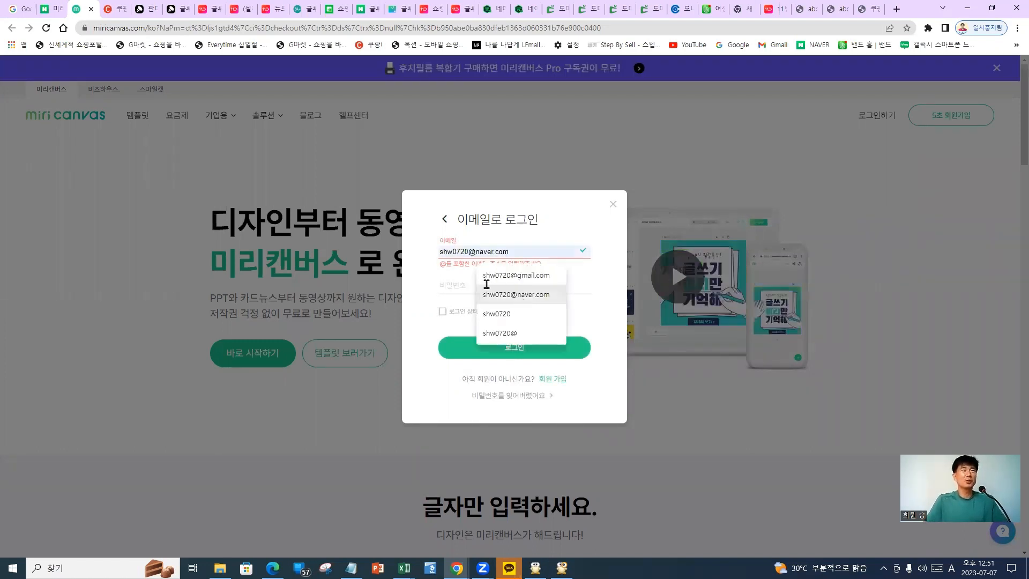
click(489, 287)
click(489, 287)
text(**)
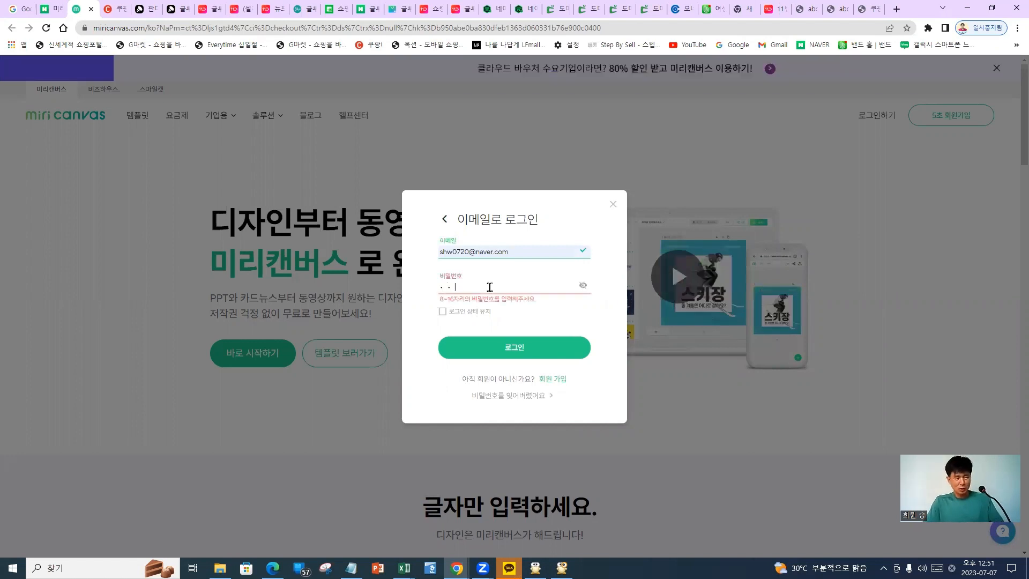
text(********)
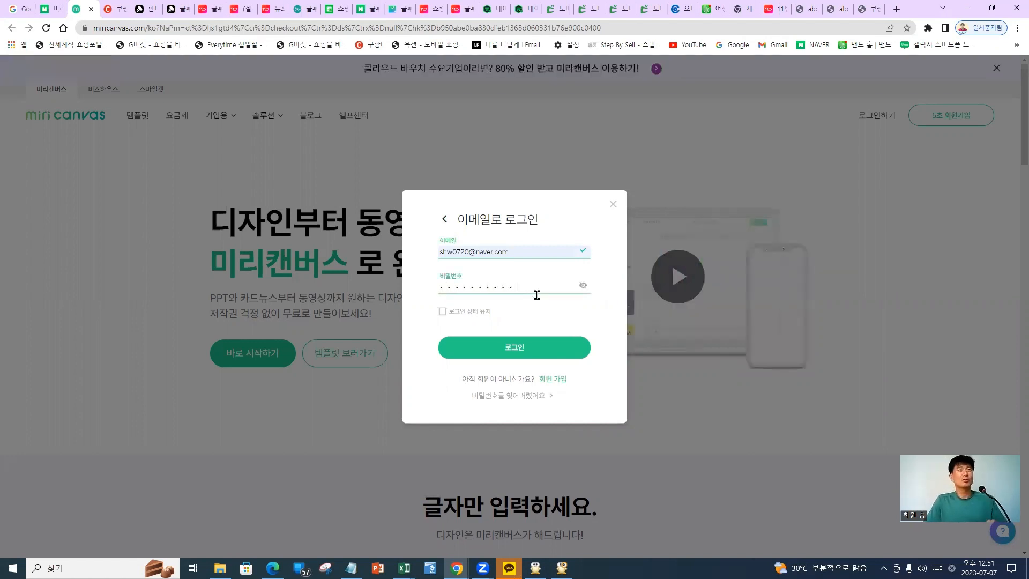
click(443, 312)
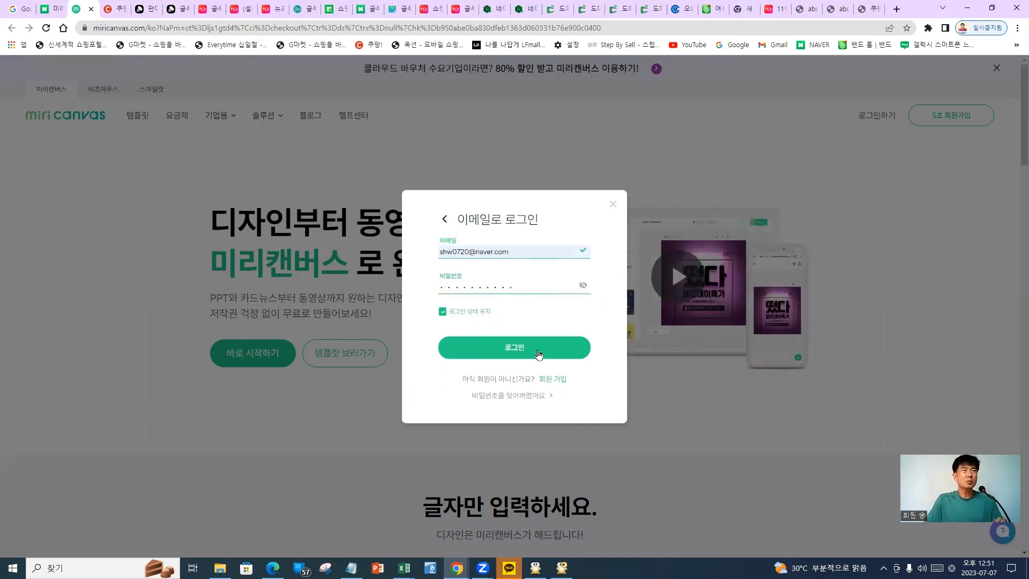
click(538, 353)
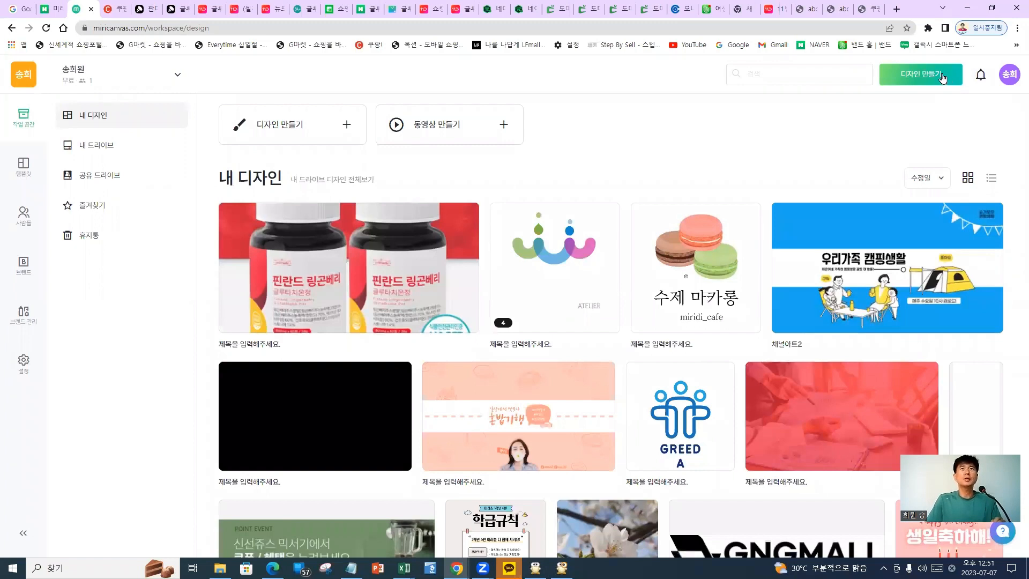
Create a new custom-size design of 720 × 360 px
click(920, 77)
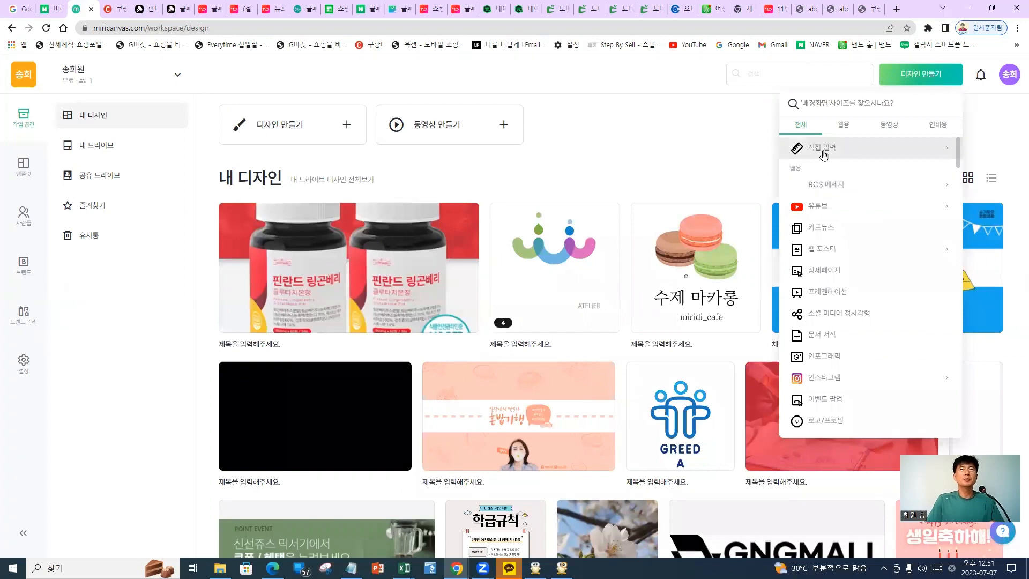
click(835, 157)
text(7)
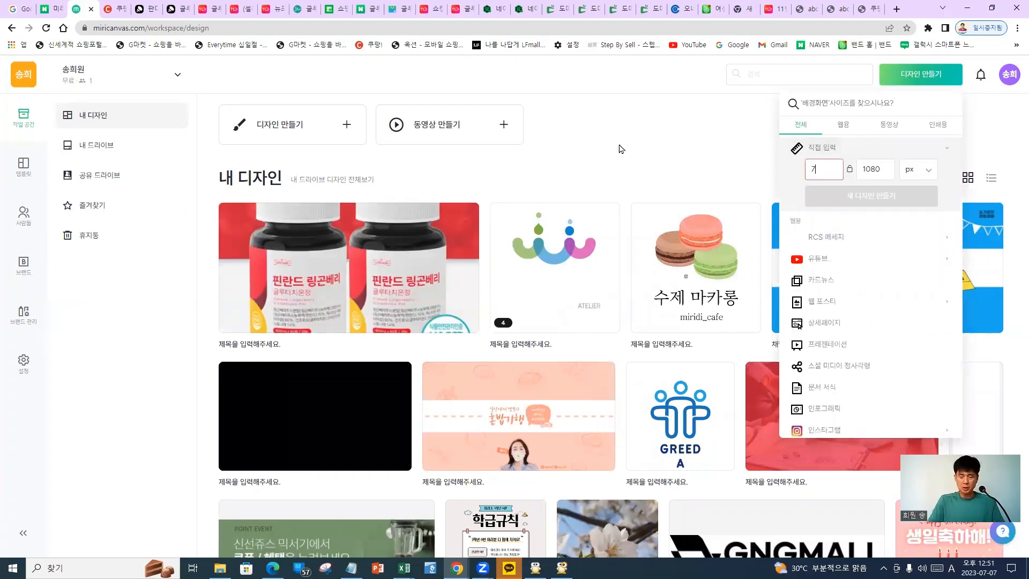
text(20)
key(Tab)
text(3)
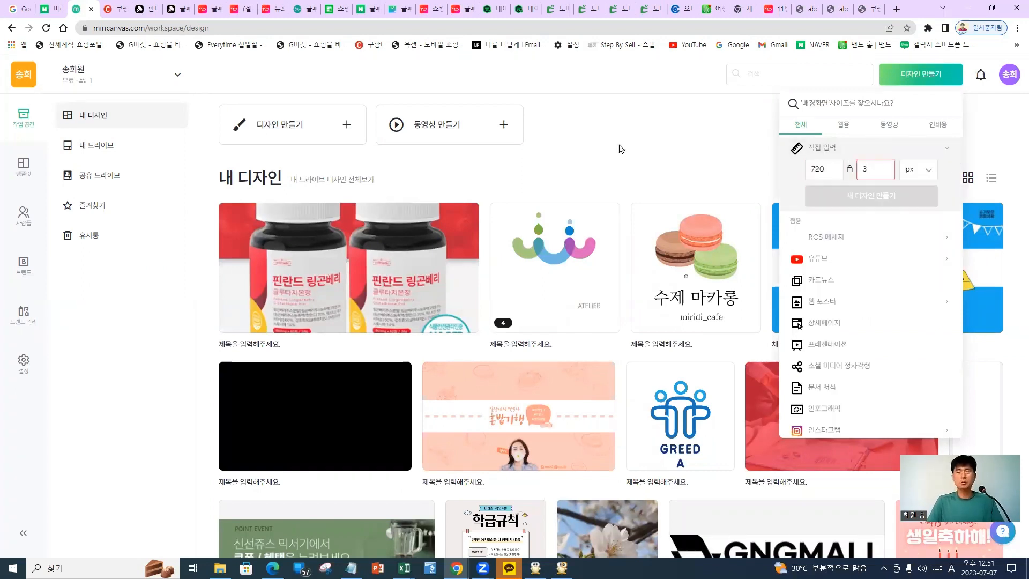
text(60)
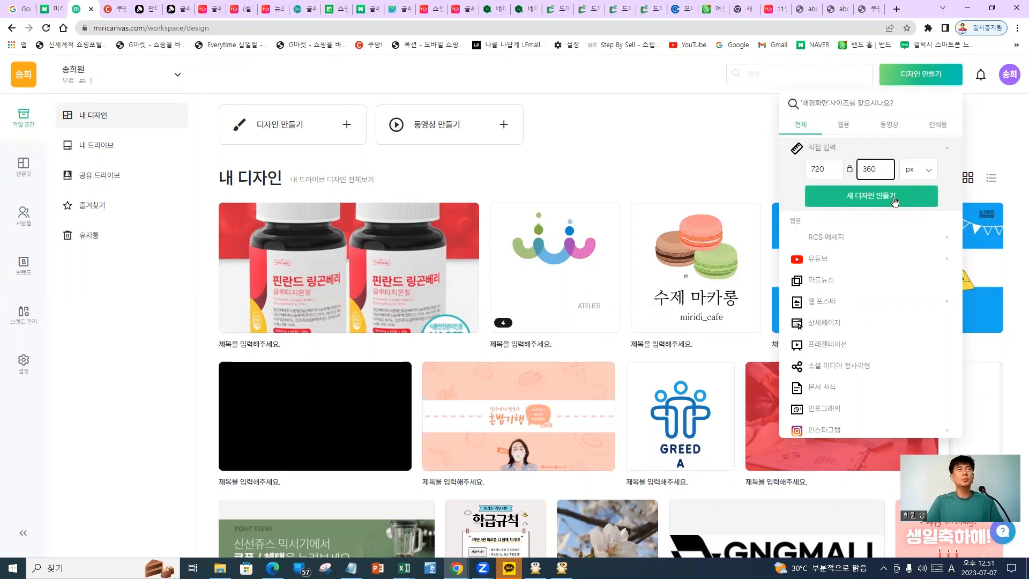
click(894, 200)
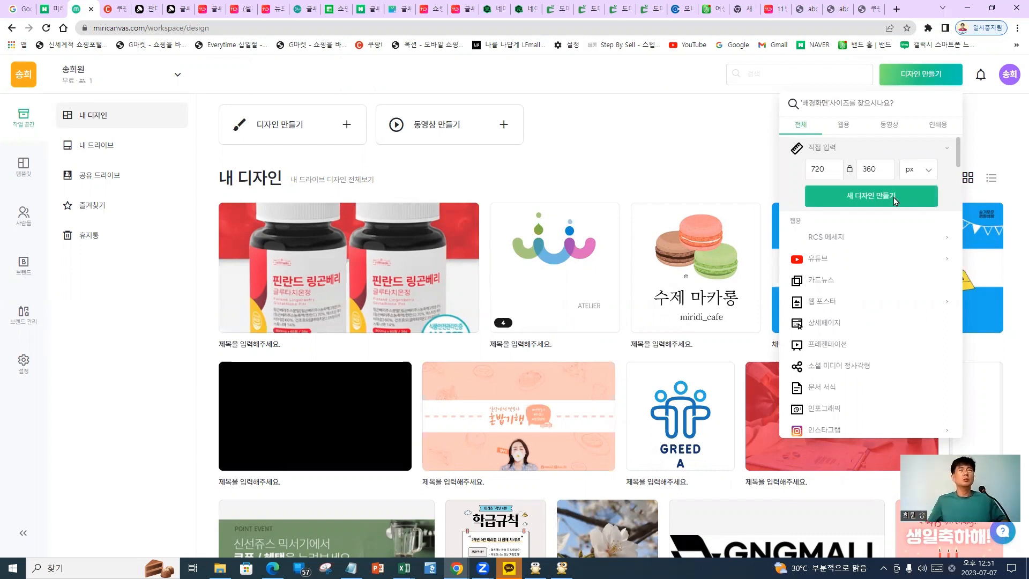
click(894, 200)
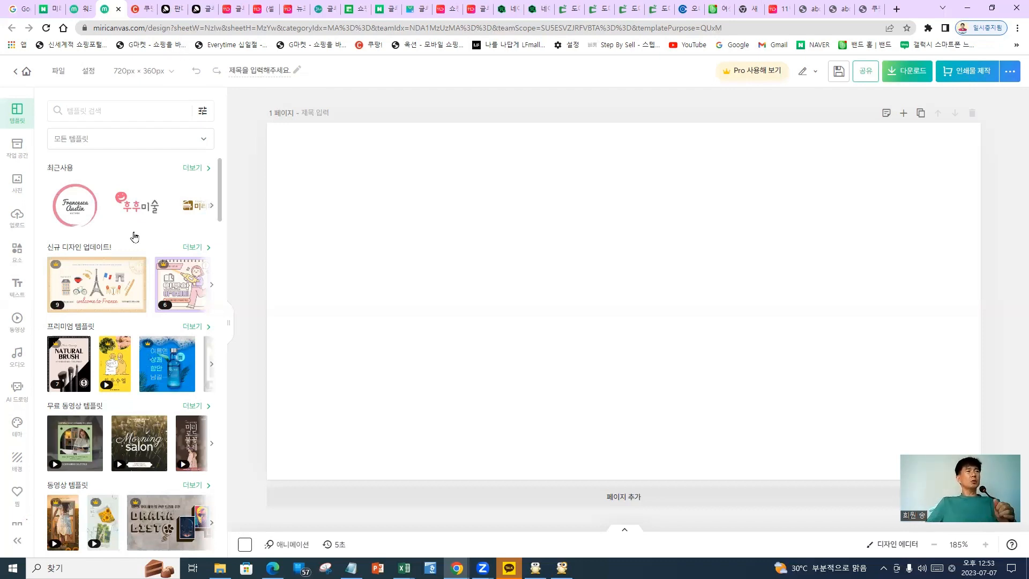
Let the editor load and scroll the Templates panel
mouse_move(135, 235)
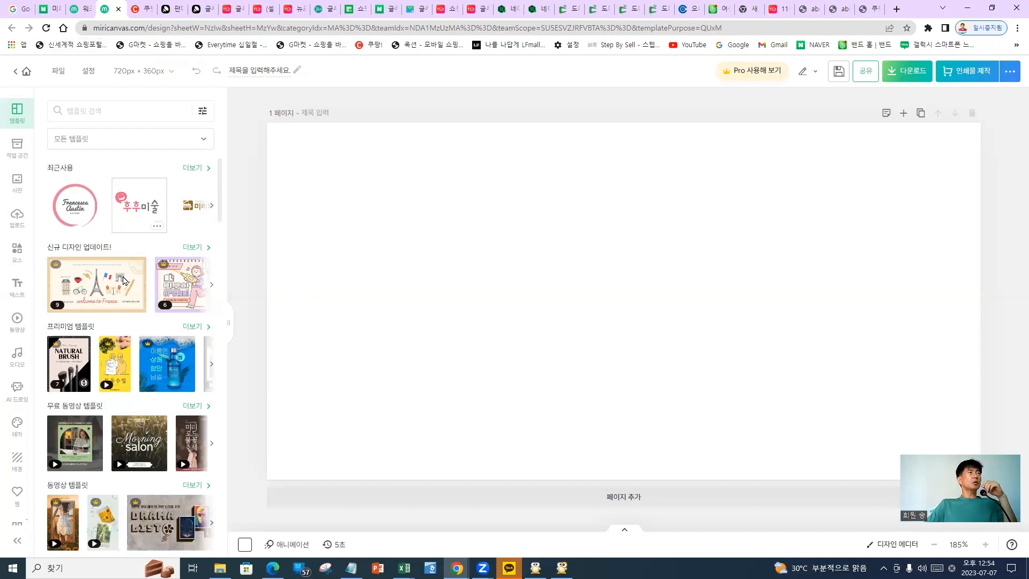
scroll(17, 220, down, 3)
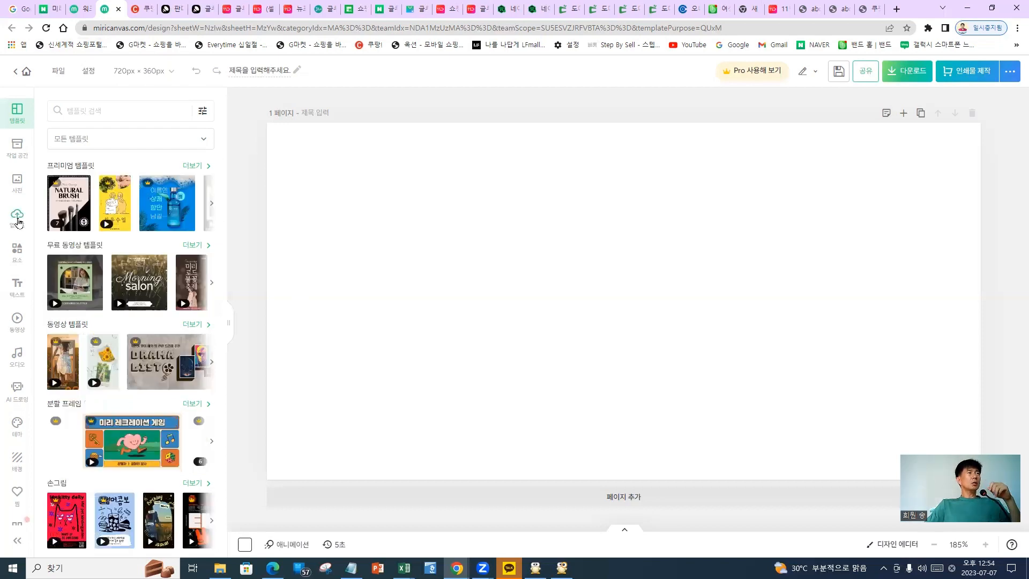
Open the upload panel and choose the lingonberry banner image file to upload
click(18, 217)
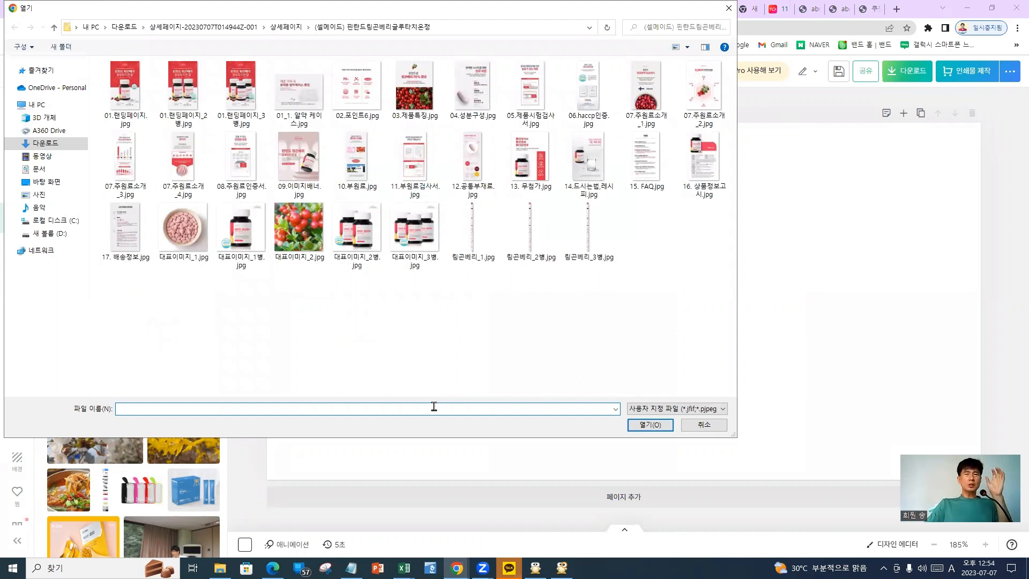
click(478, 355)
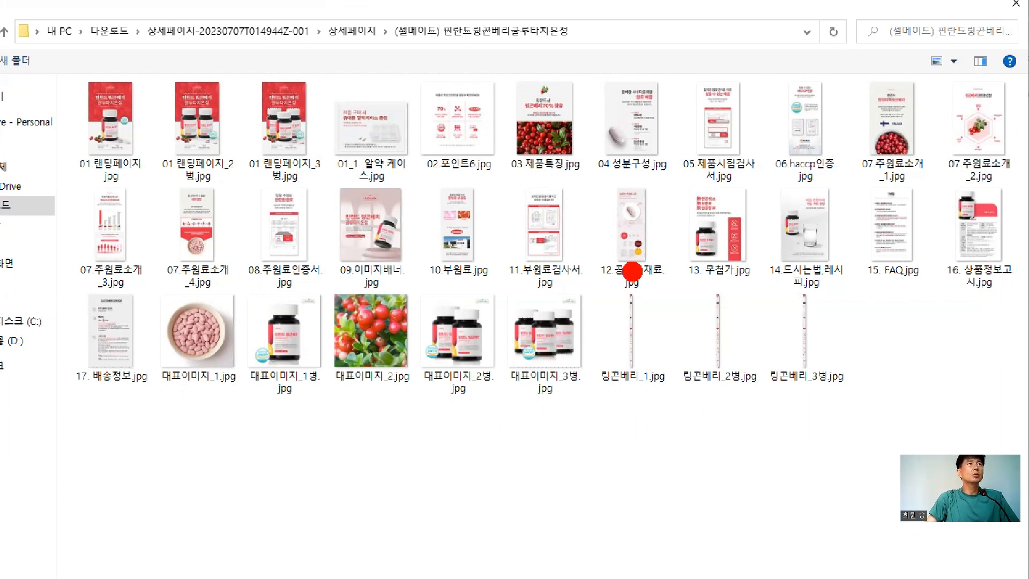
click(439, 315)
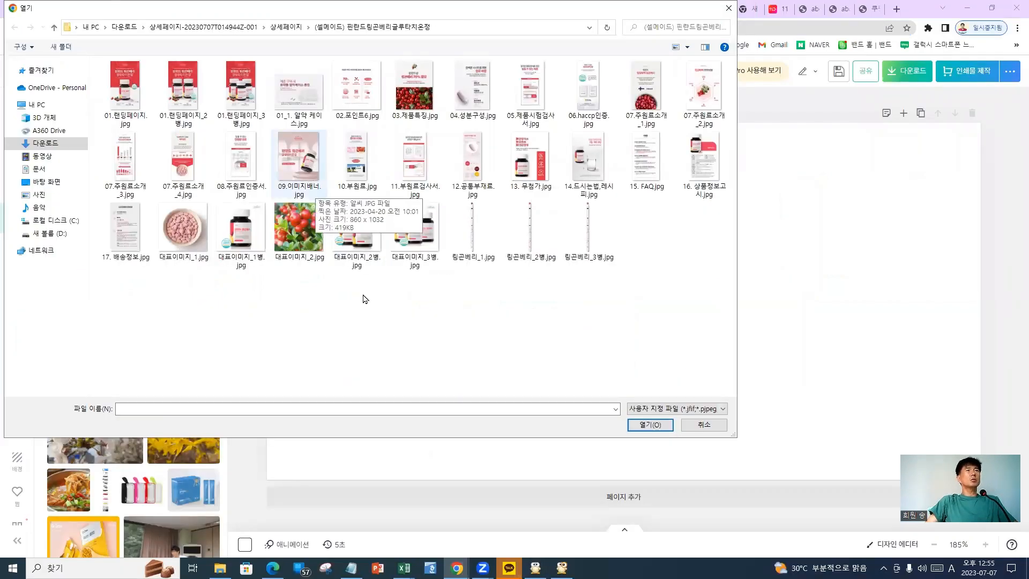
key(Escape)
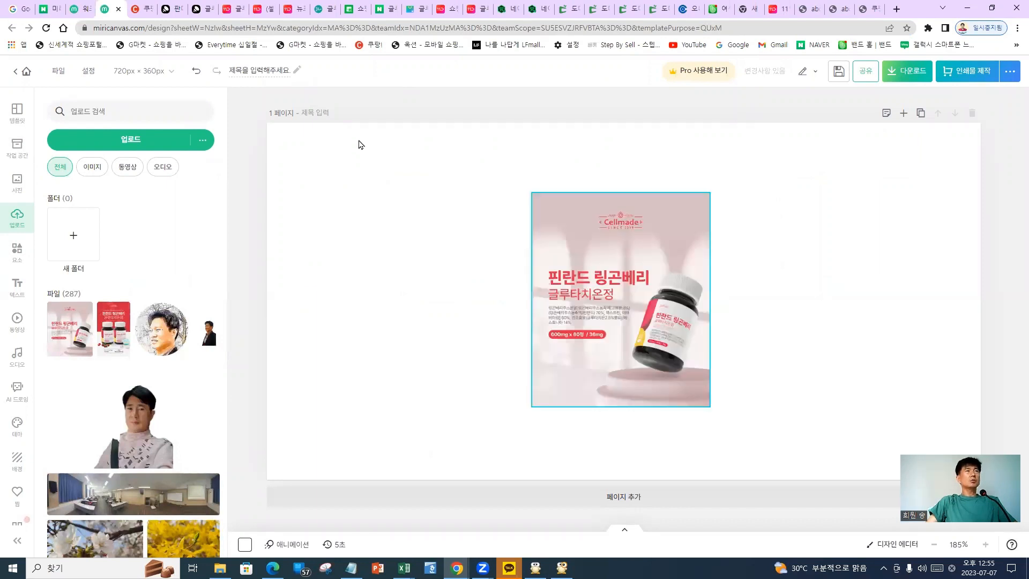
Move the banner image onto the page and enlarge it well beyond the canvas
drag(621, 299, 415, 270)
drag(400, 202, 759, 296)
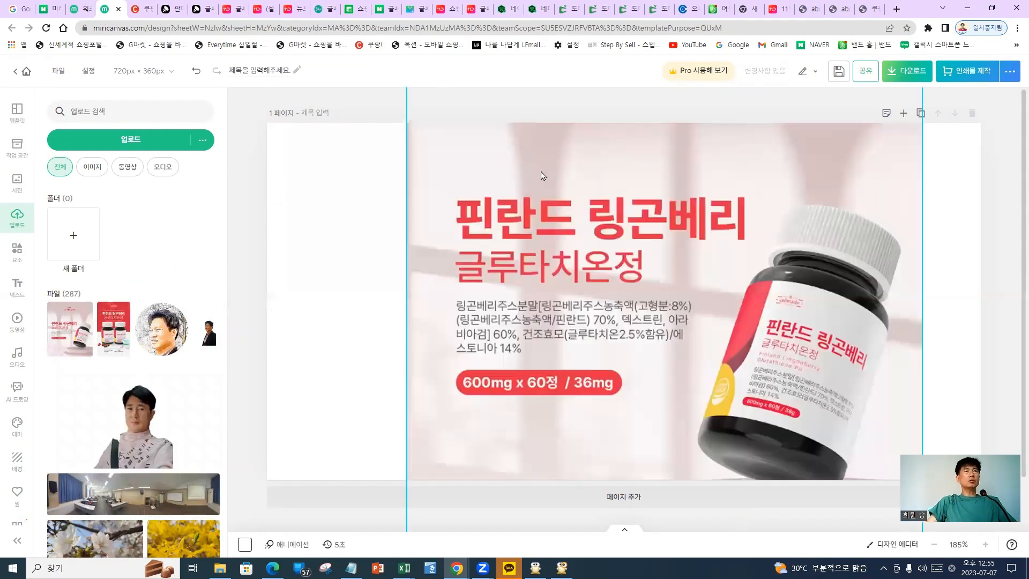
drag(541, 175, 562, 202)
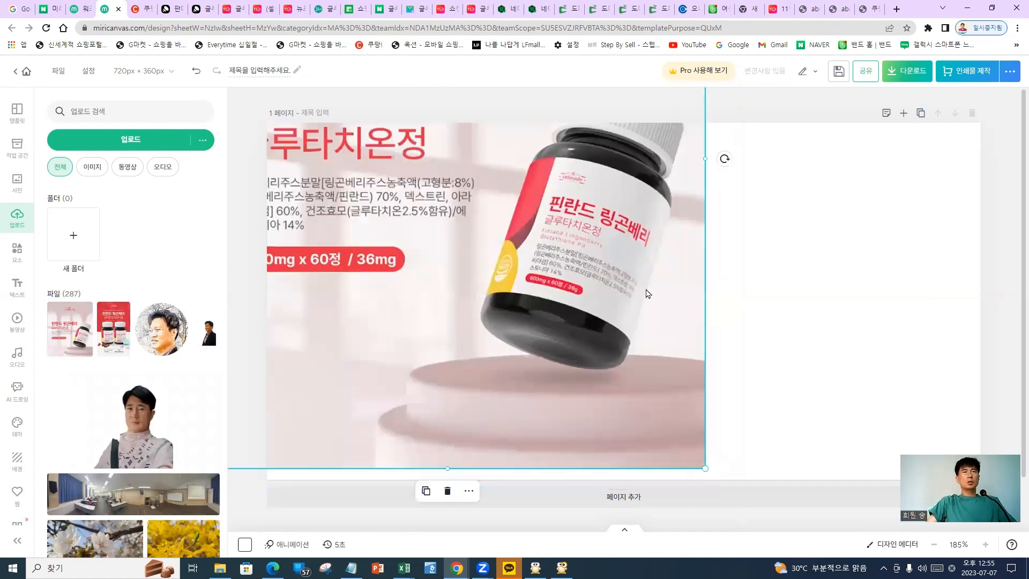
drag(647, 293, 641, 140)
drag(698, 315, 839, 433)
drag(705, 363, 886, 468)
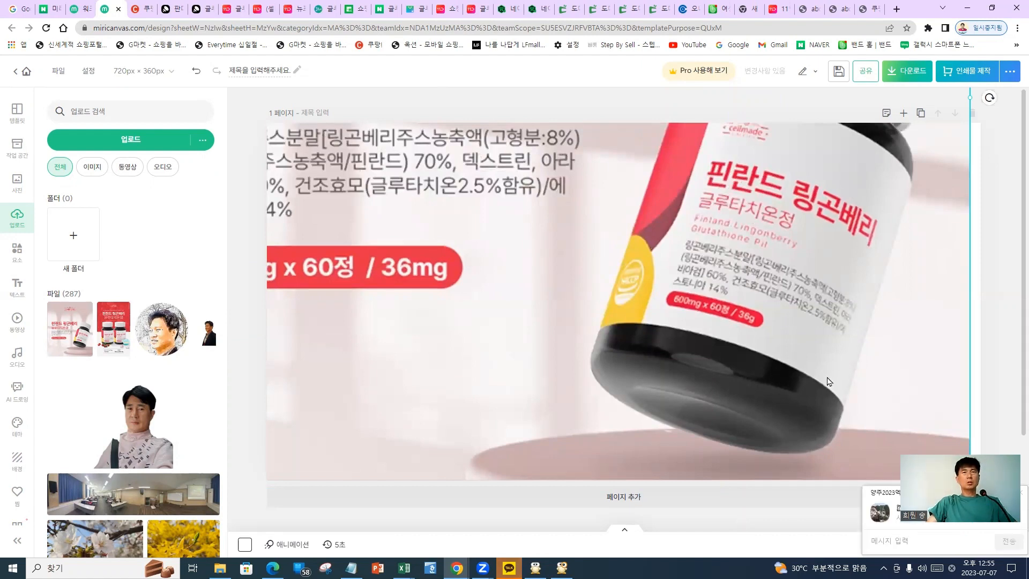
click(840, 281)
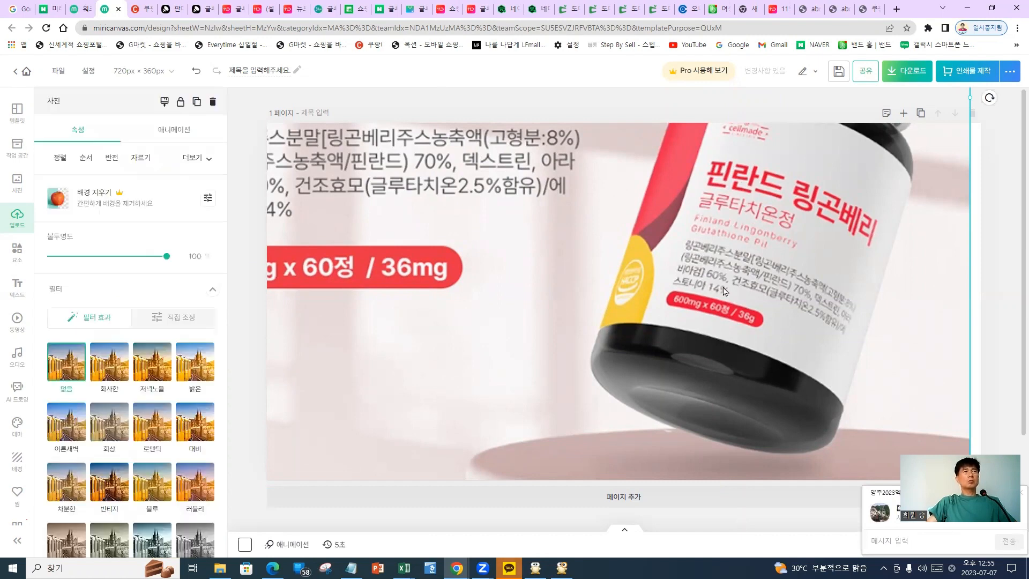
scroll(724, 300, down, 2)
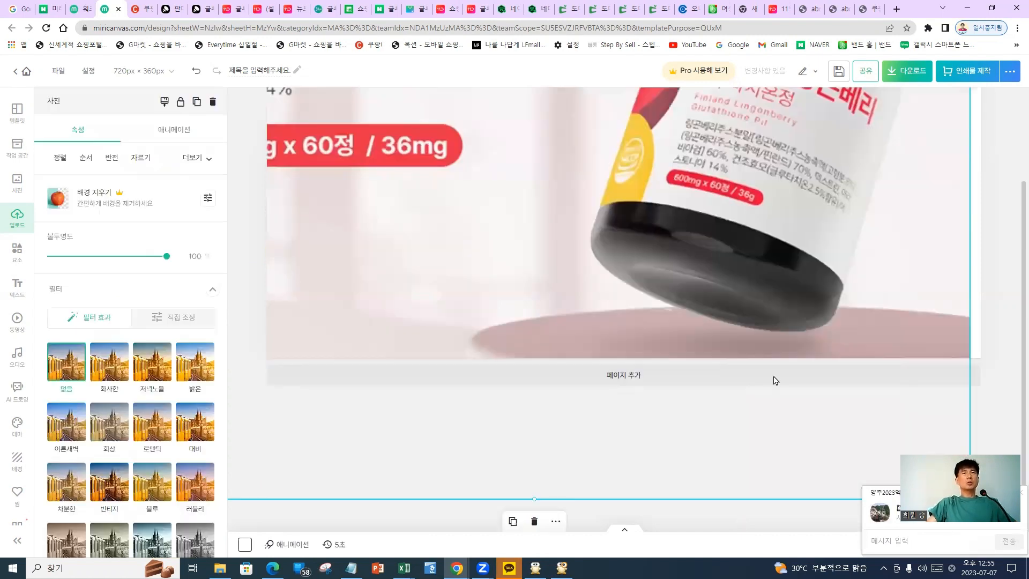
drag(542, 165, 653, 318)
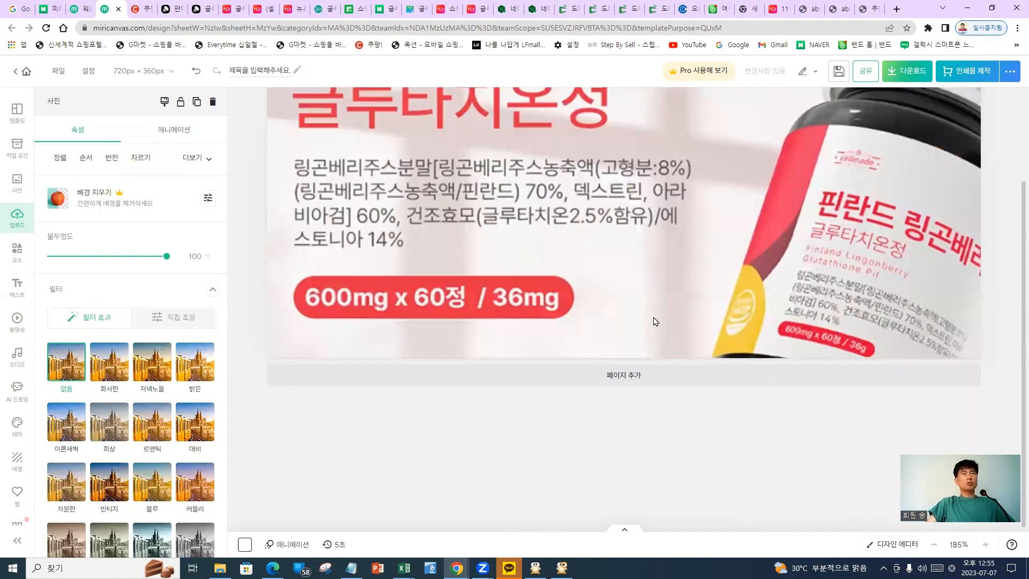
scroll(652, 321, down, 2)
scroll(691, 300, down, 2)
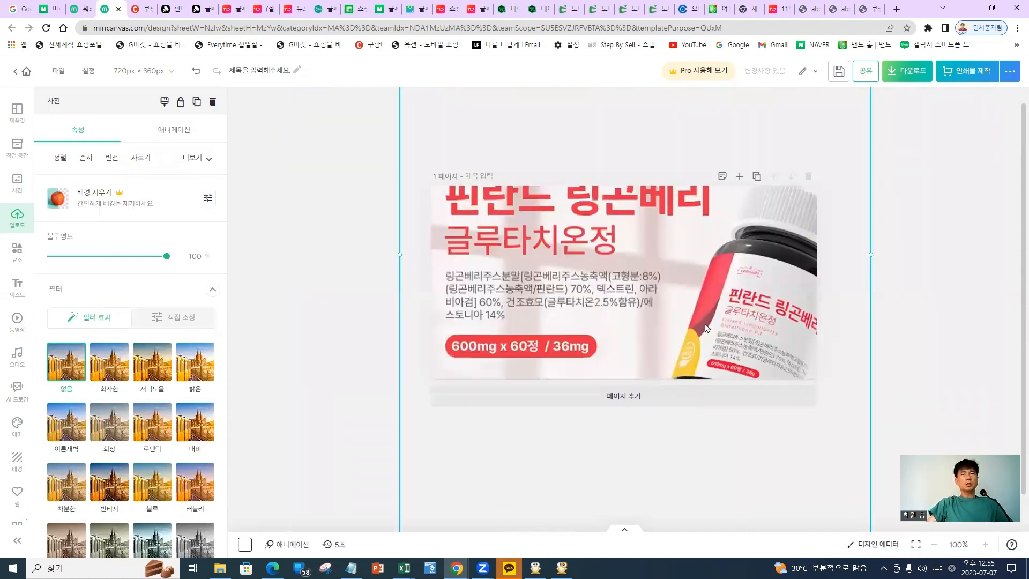
Reposition and resize the image so the headline, ingredient text and 600mg badge fit
drag(705, 325, 690, 377)
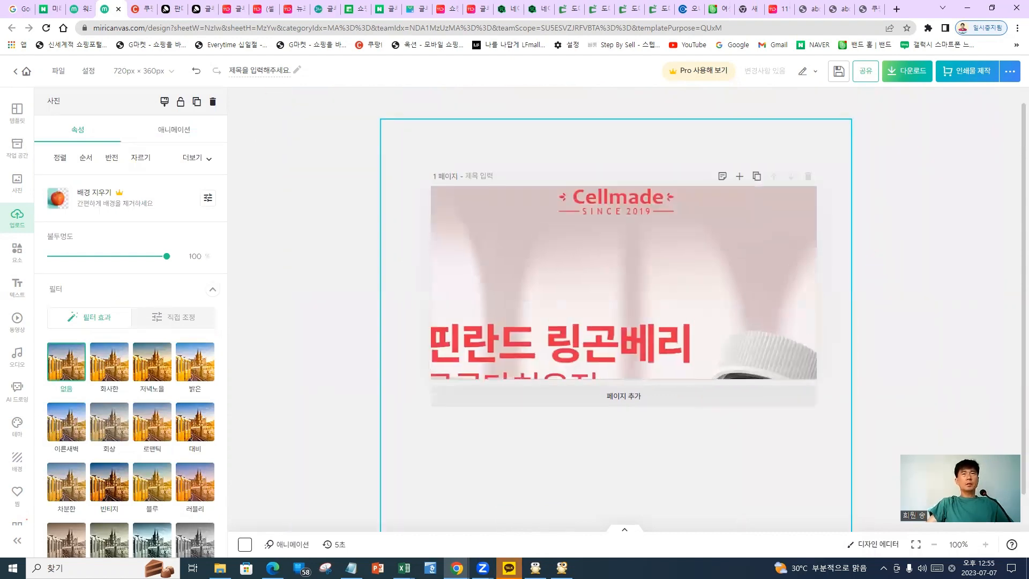
drag(850, 120, 792, 181)
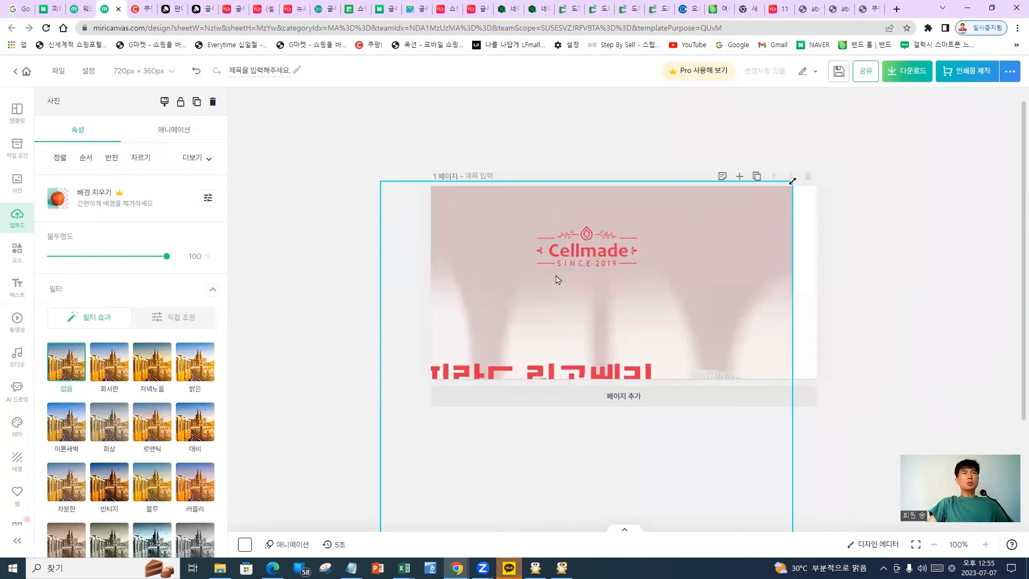
drag(559, 280, 602, 233)
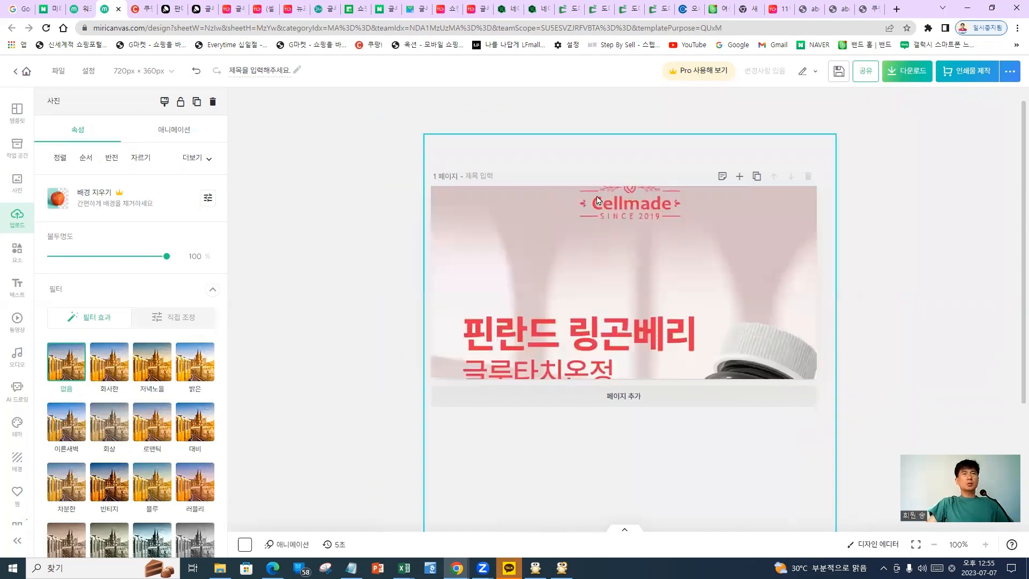
drag(597, 196, 596, 177)
drag(609, 306, 604, 270)
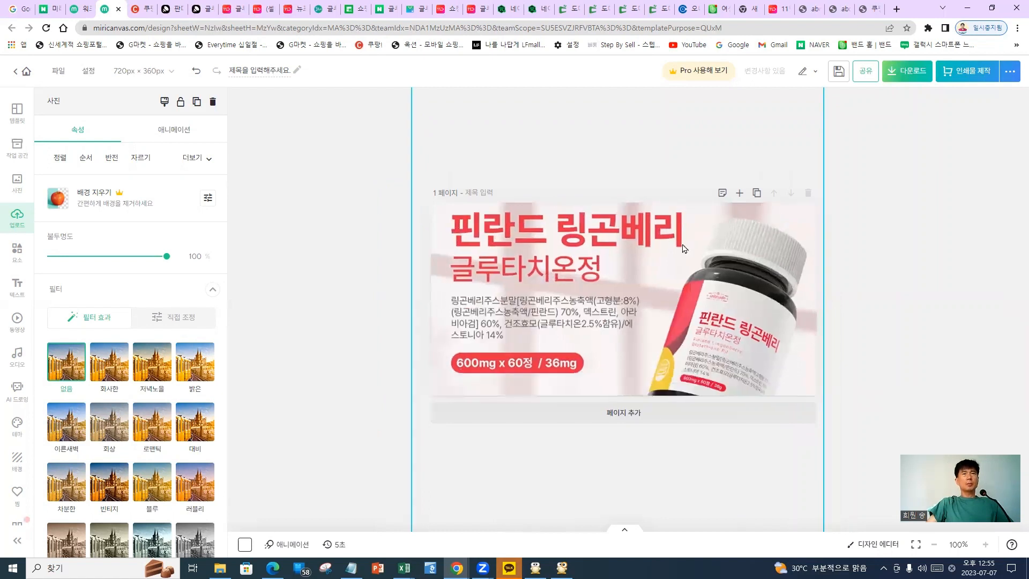
drag(597, 225, 617, 429)
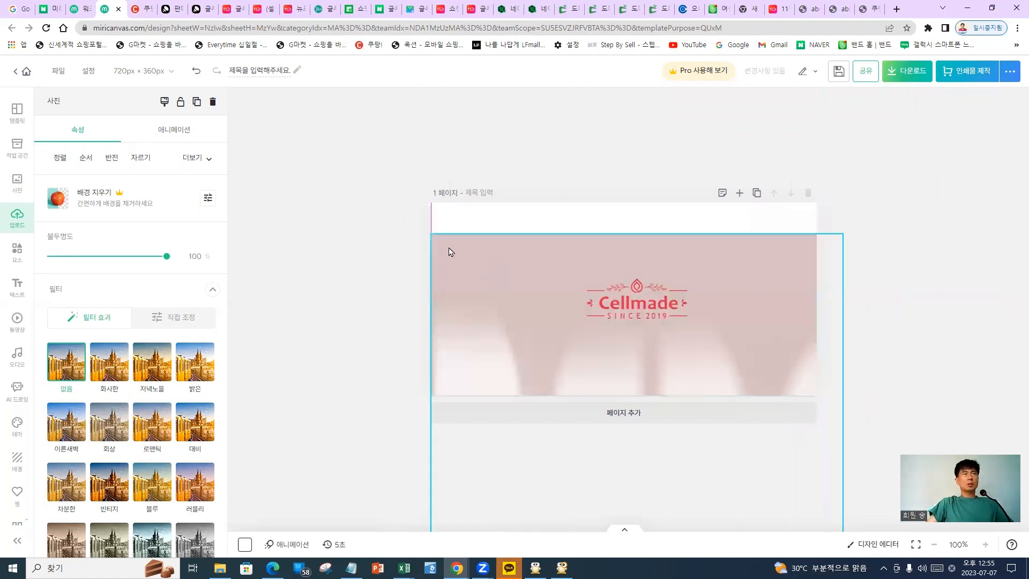
drag(430, 237, 461, 276)
drag(657, 349, 632, 184)
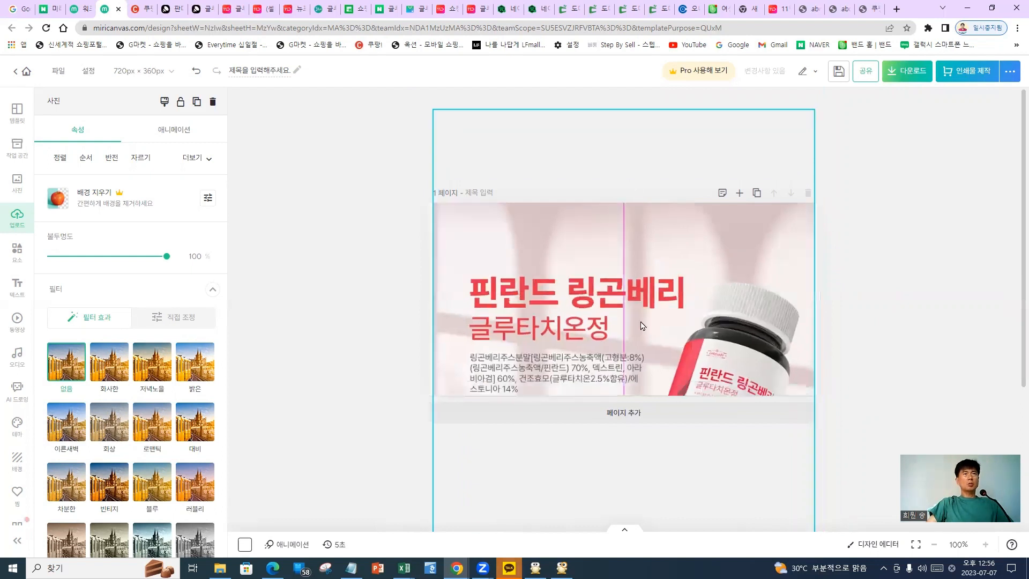
drag(643, 325, 637, 263)
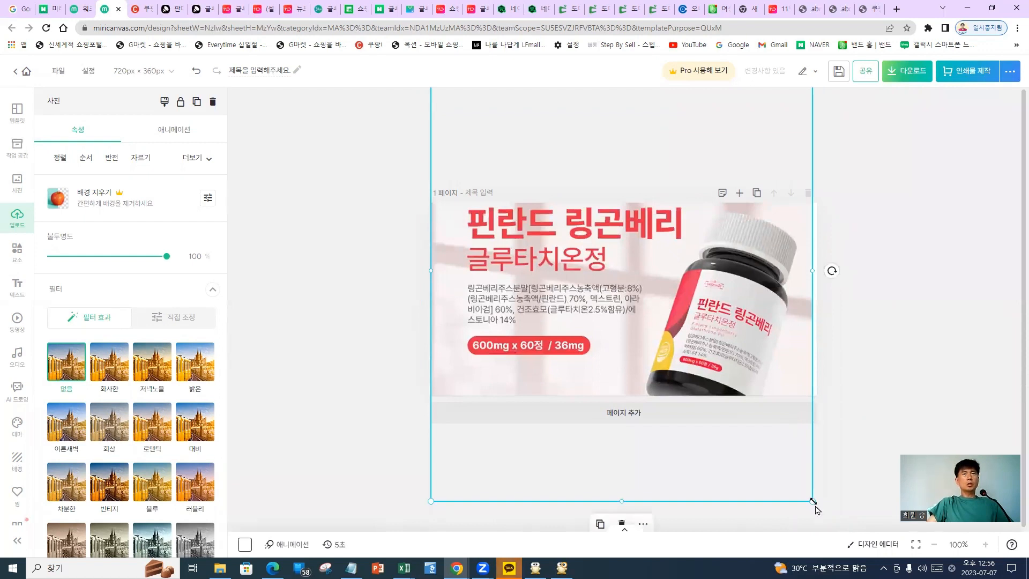
drag(812, 501, 820, 506)
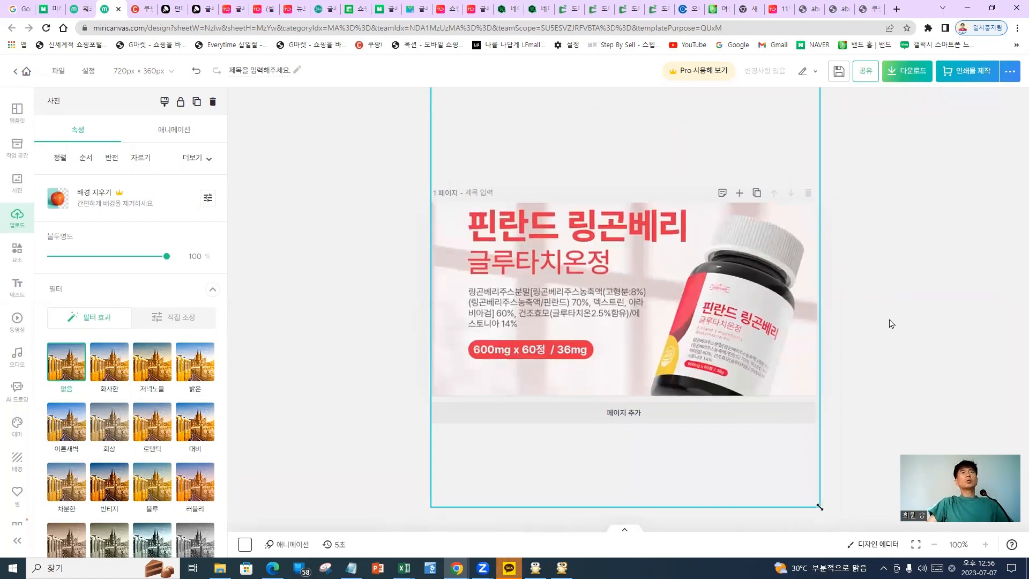
Enlarge the image slightly to cover the page edge and review the card
click(409, 230)
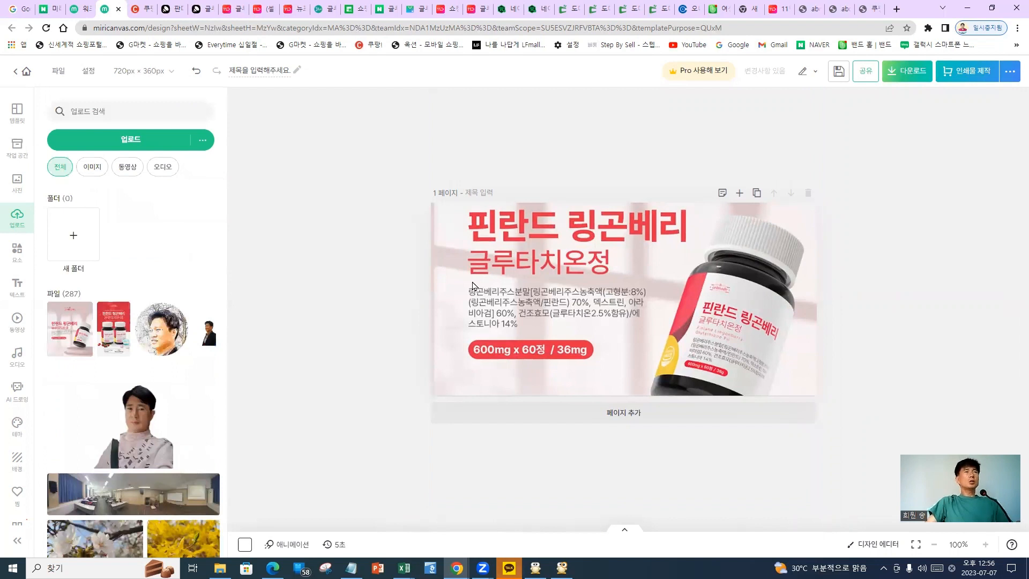
click(426, 508)
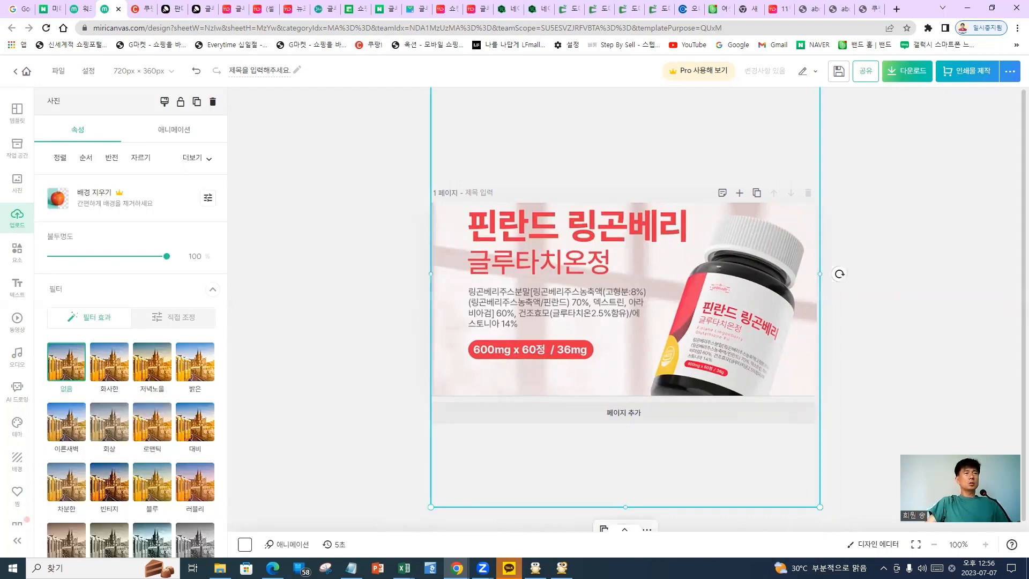
drag(428, 508, 425, 510)
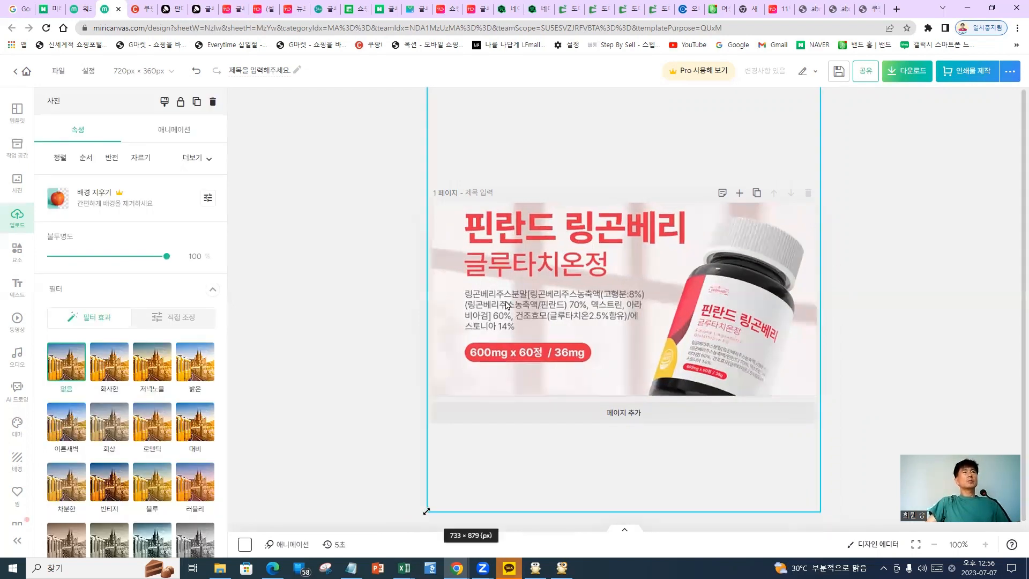
click(911, 165)
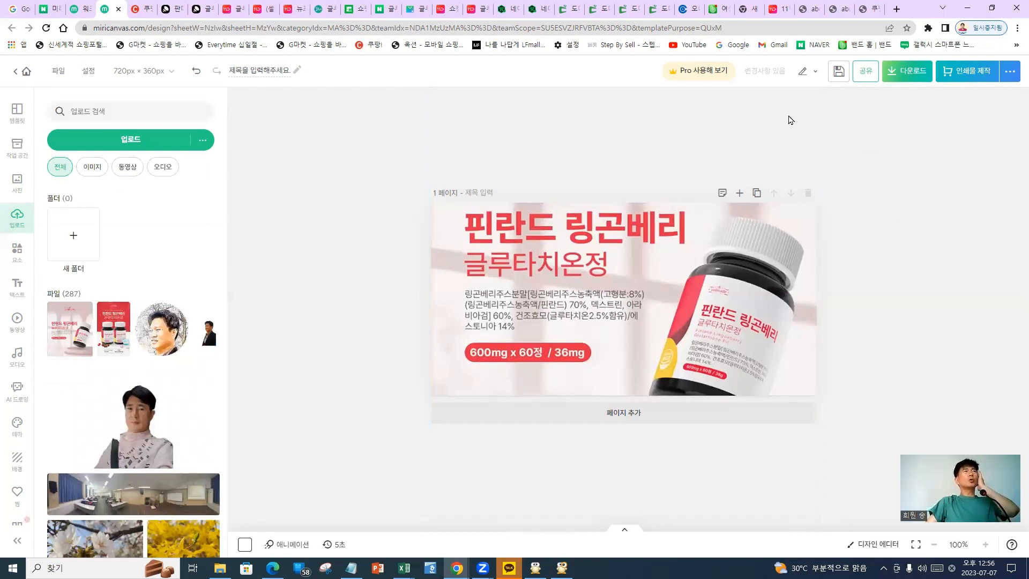
Save the design, then export the 720×360 card as a JPG with Quick Download
click(839, 72)
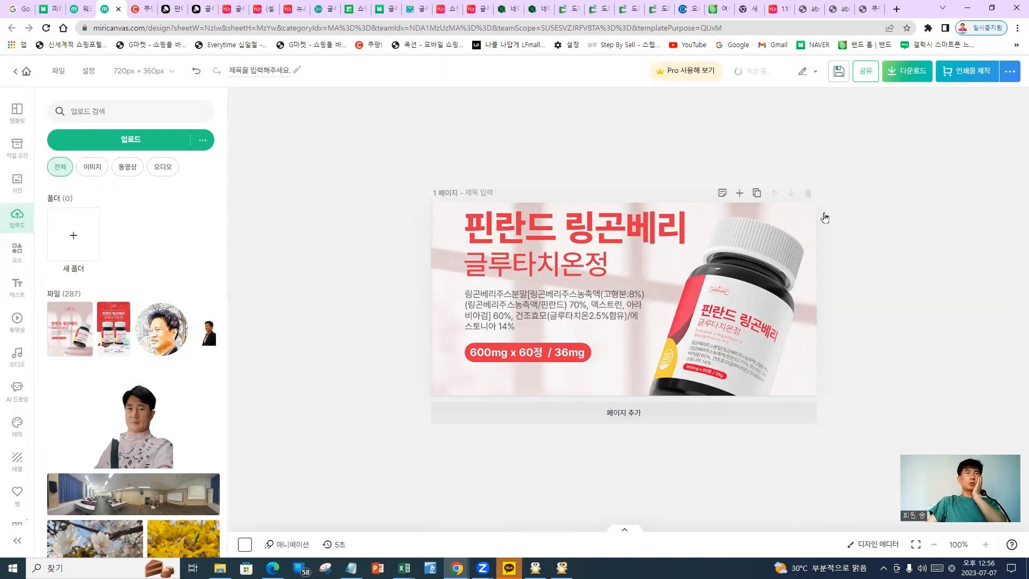
click(907, 76)
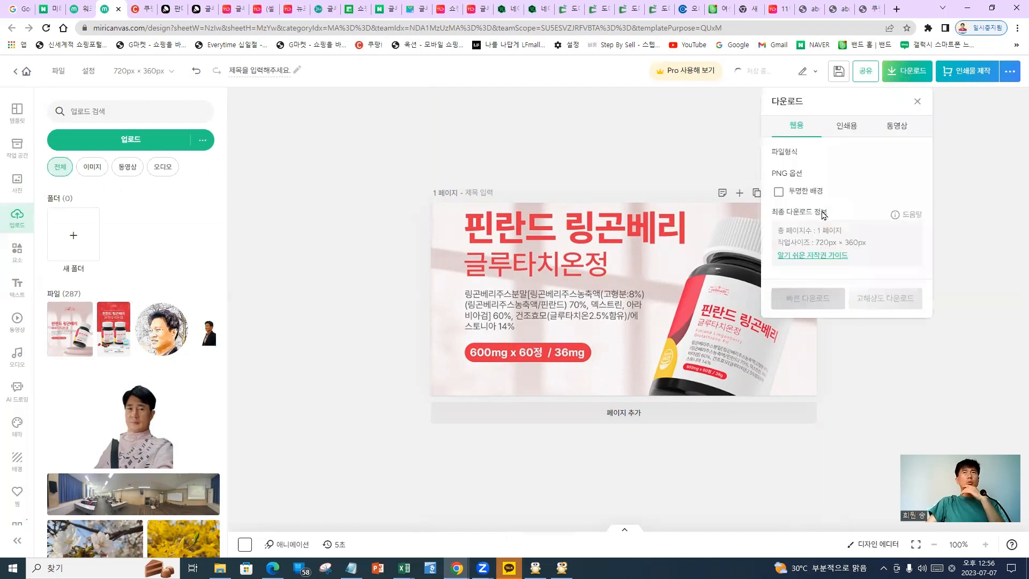
click(909, 77)
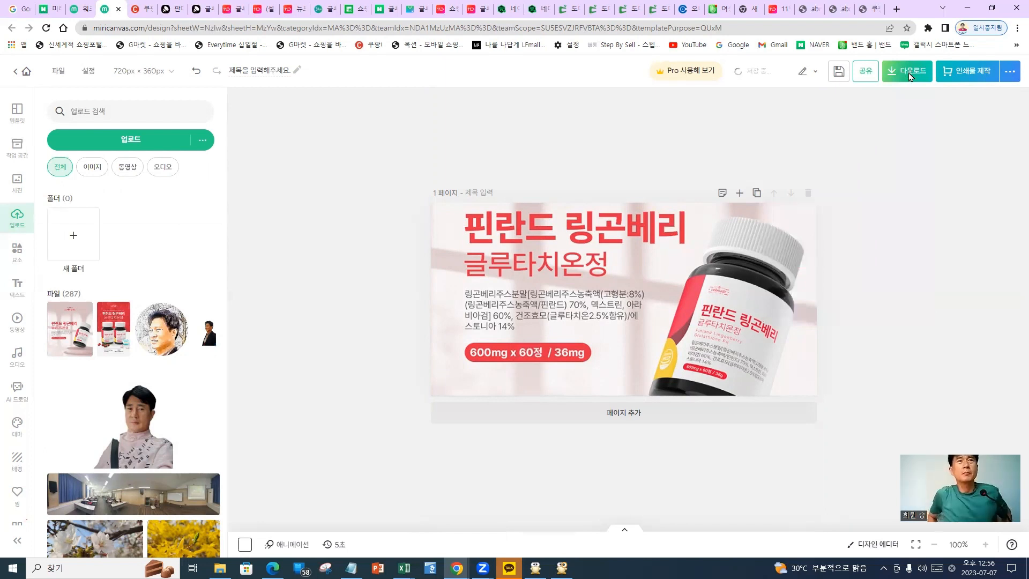
click(909, 76)
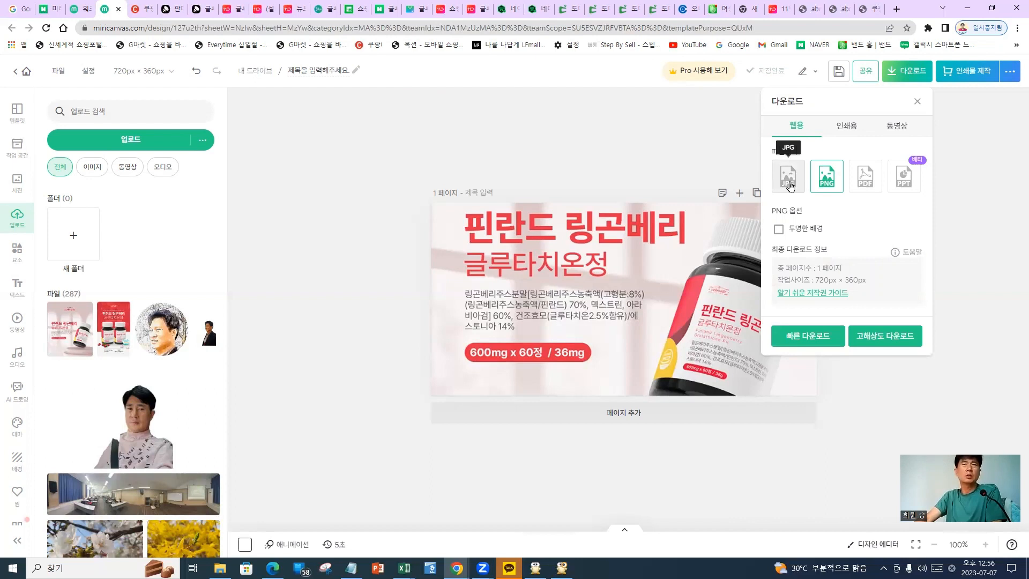
click(790, 186)
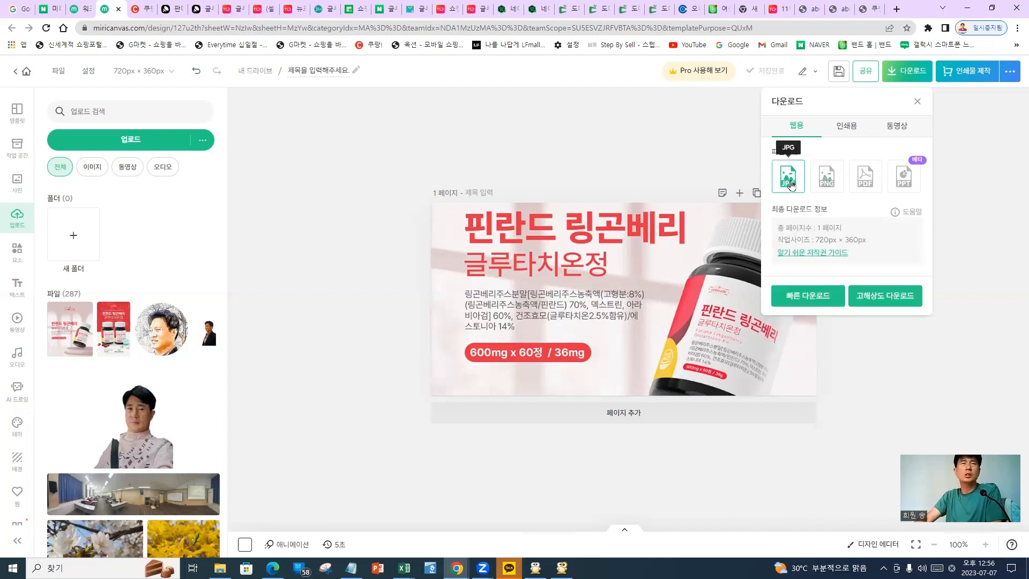
click(815, 305)
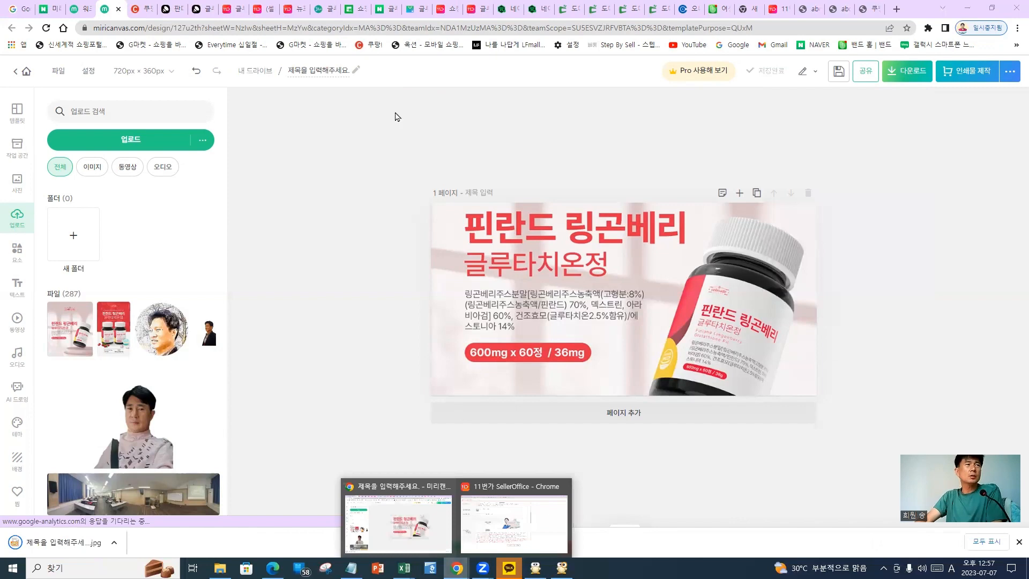
Upload the downloaded card JPG from Downloads into the 720×360 card-view image slot
click(474, 8)
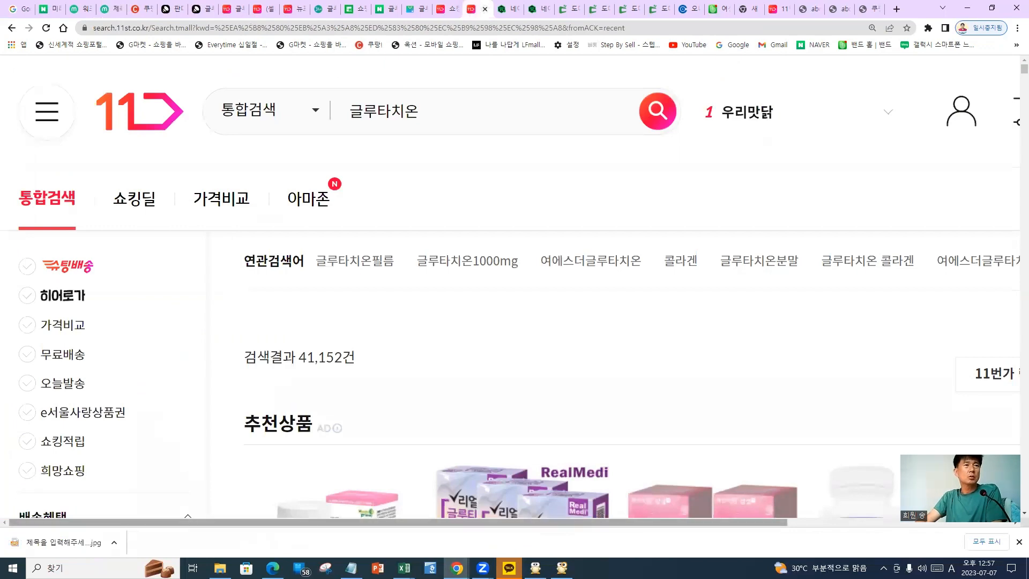
key(alt+Tab)
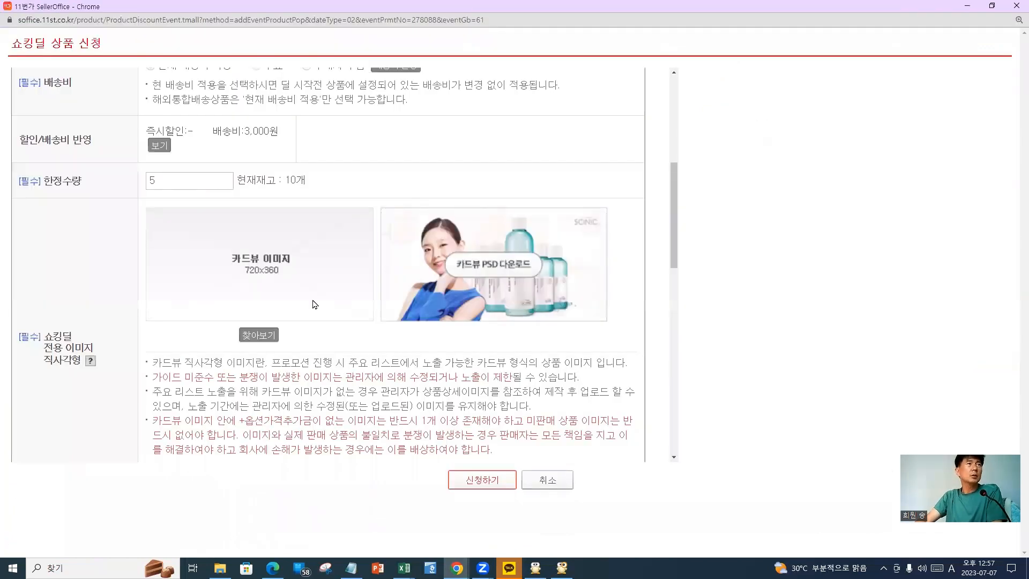
click(258, 339)
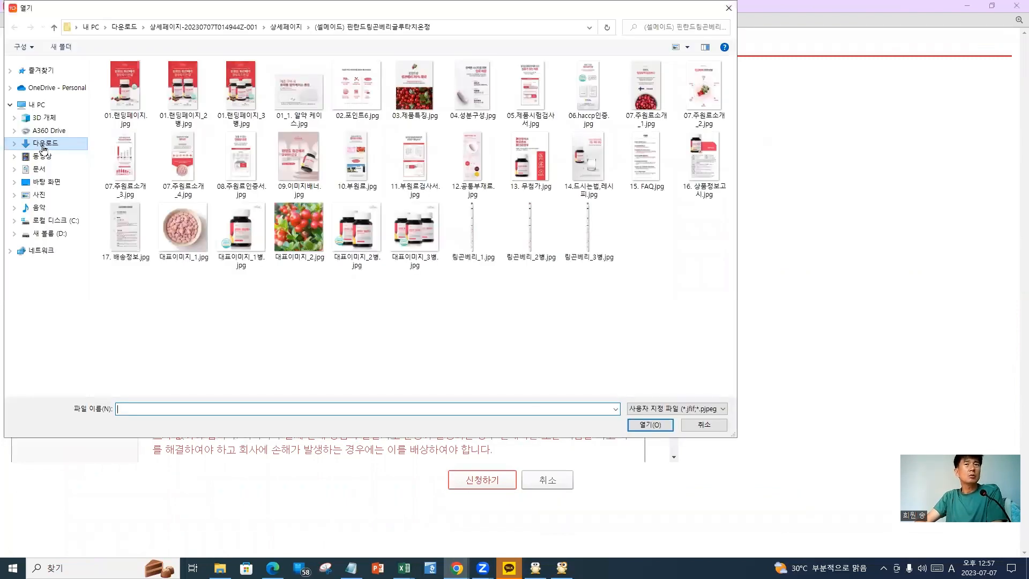
click(43, 145)
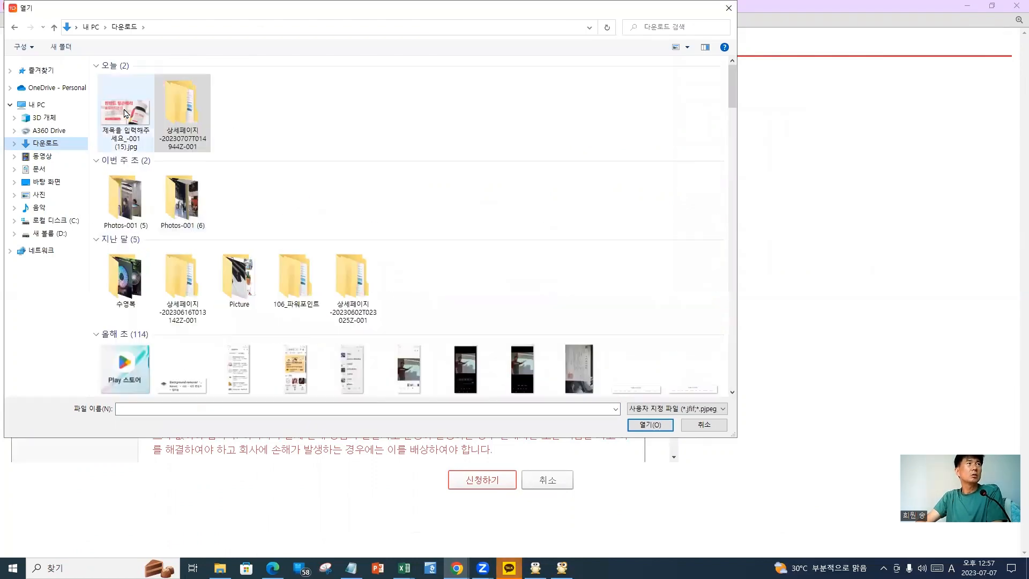
double_click(124, 112)
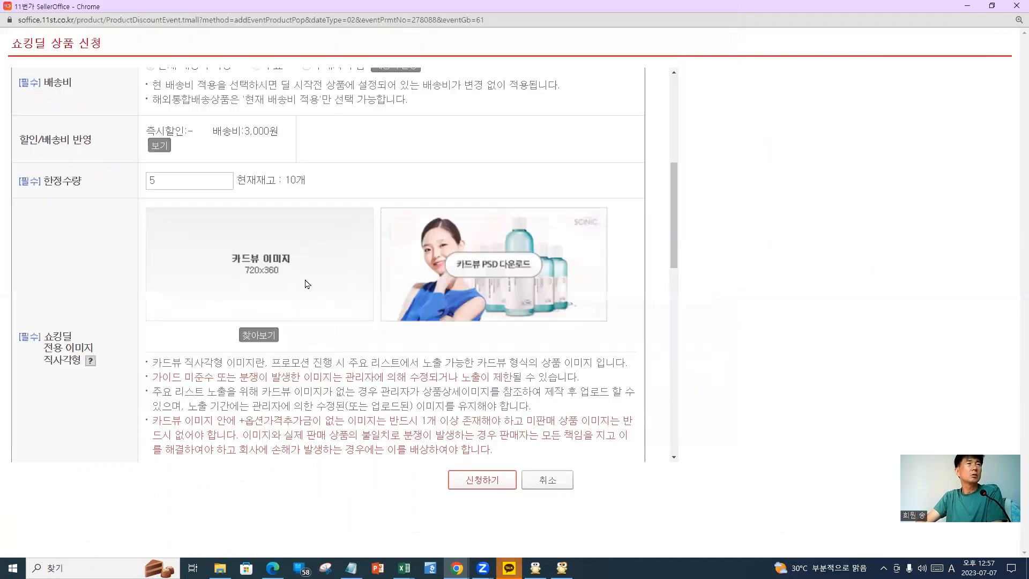
Attempt to submit the application and dismiss the missing-MD warning
click(489, 486)
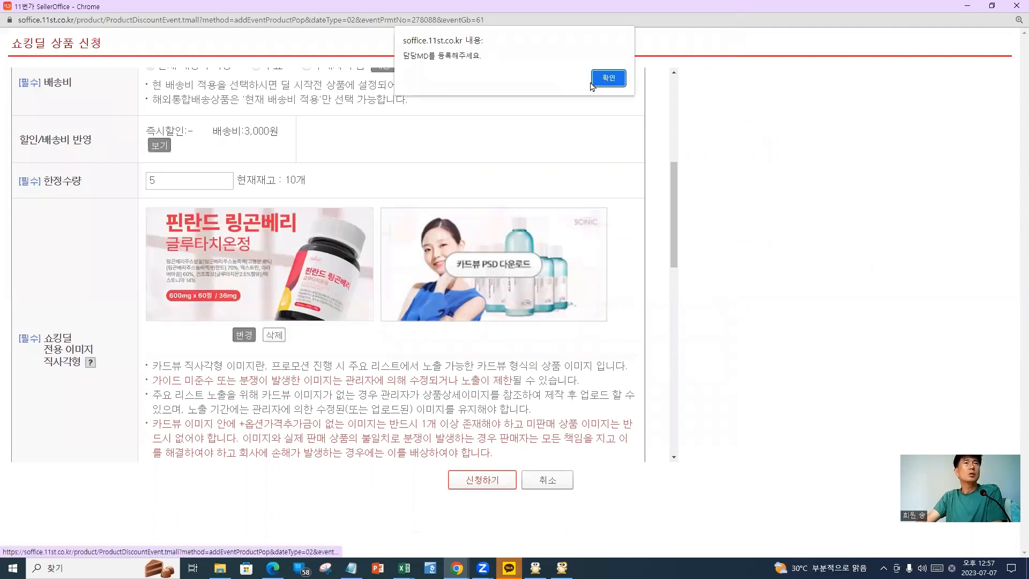
key(Return)
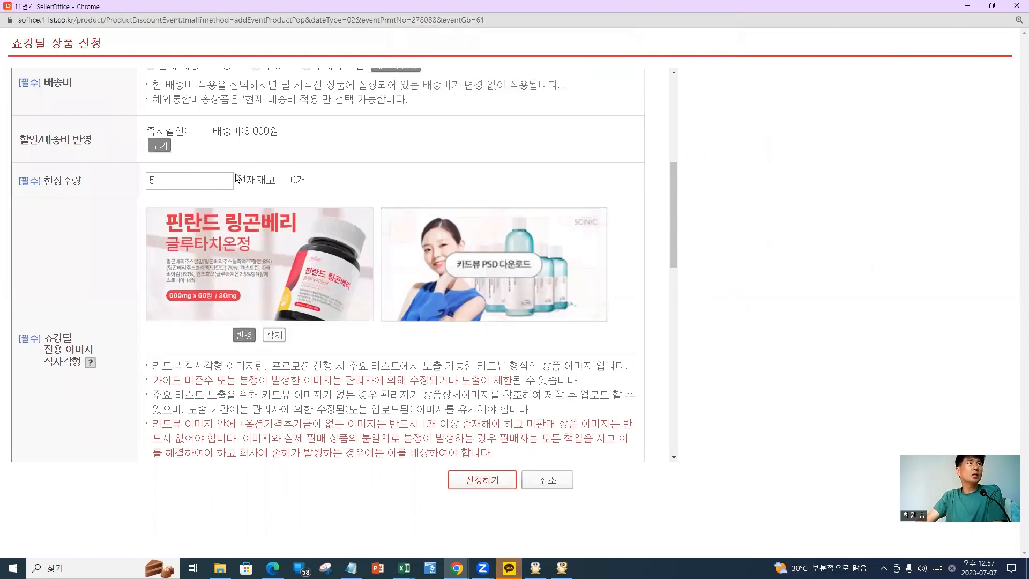
scroll(231, 185, up, 2)
scroll(214, 218, up, 2)
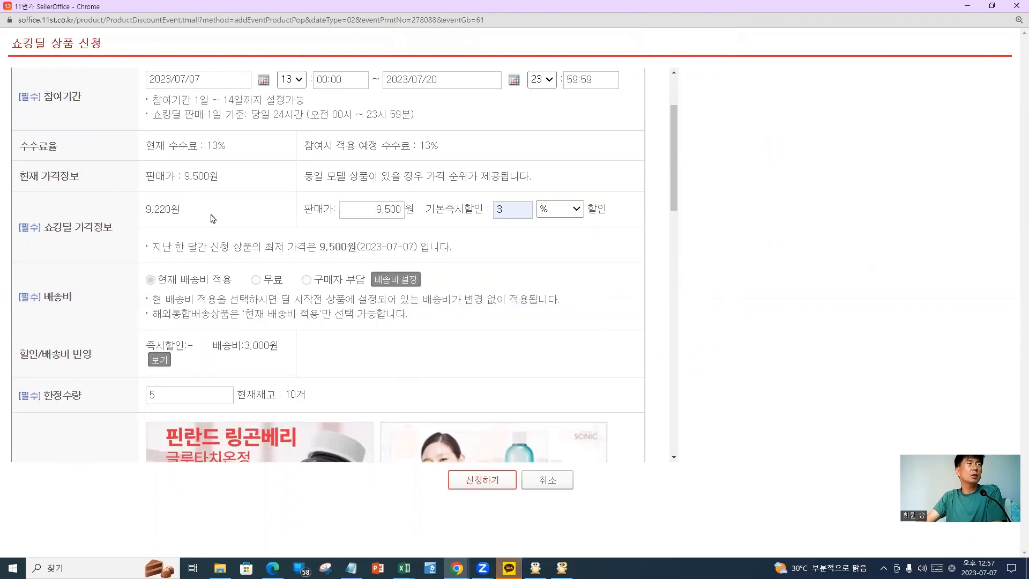
scroll(213, 227, down, 4)
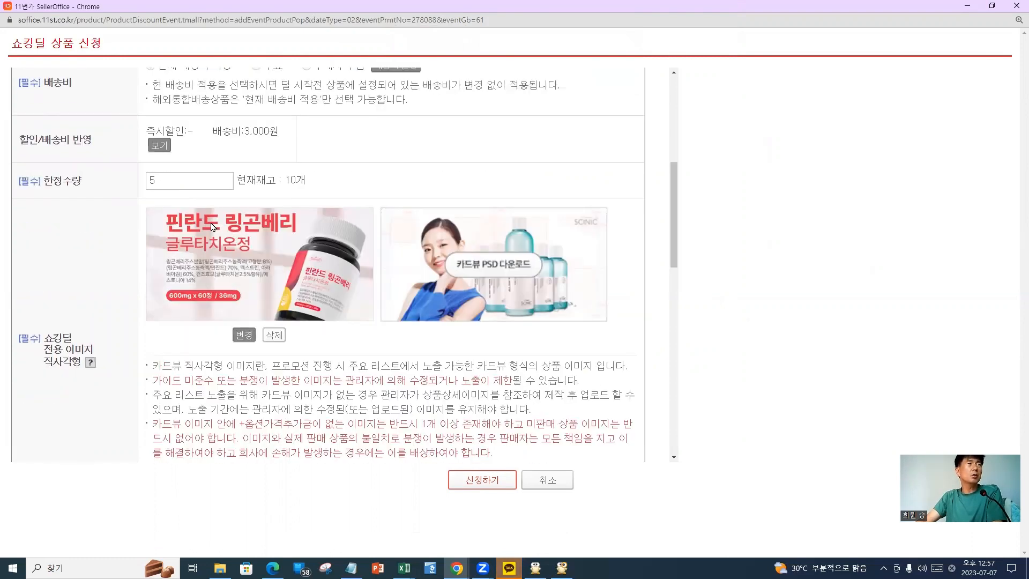
scroll(213, 226, down, 2)
scroll(212, 231, down, 1)
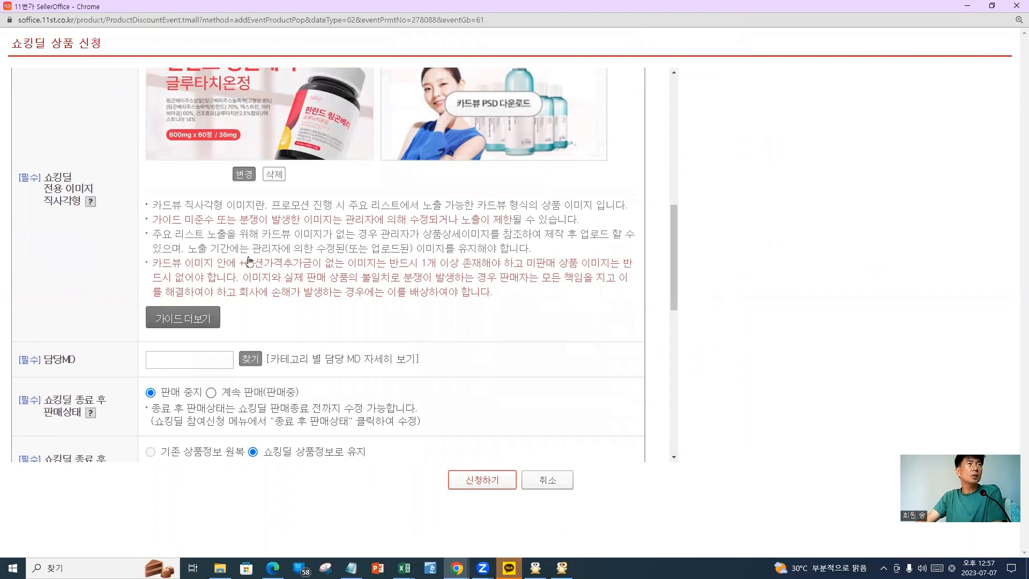
scroll(246, 260, down, 2)
Pick a health-food category MD in the 담당MD search popup and confirm the assignment
click(247, 260)
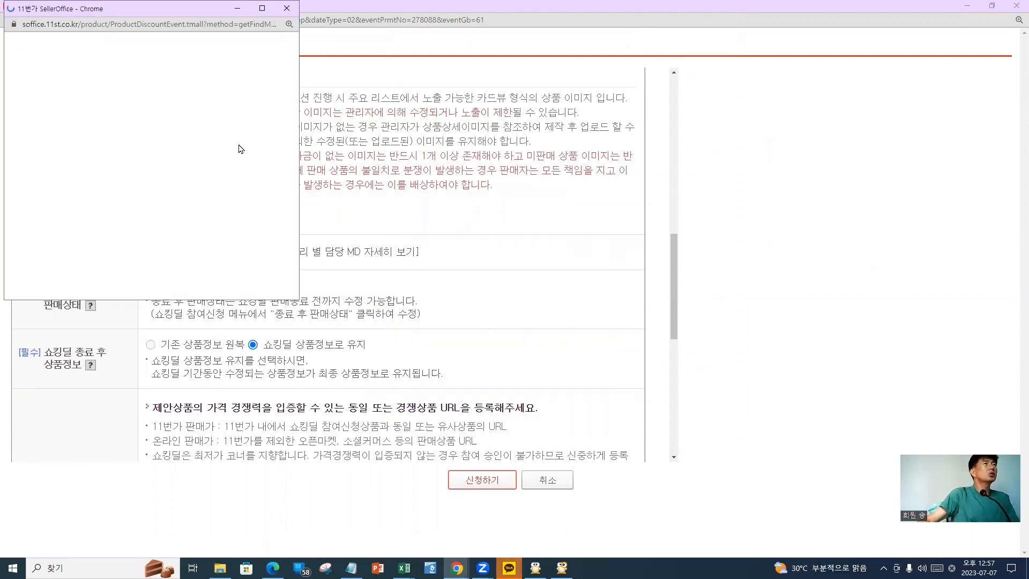
click(162, 91)
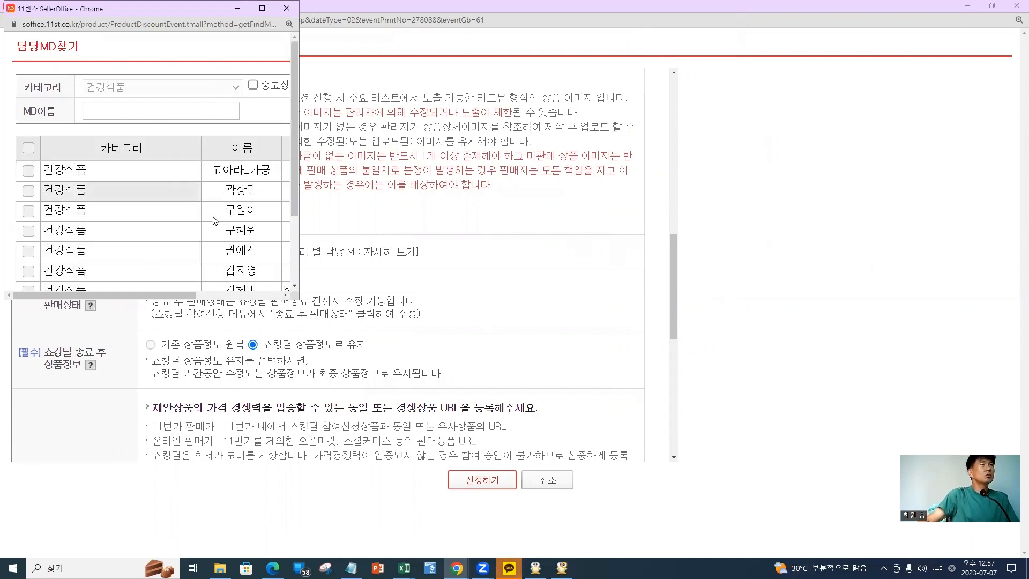
scroll(218, 223, down, 2)
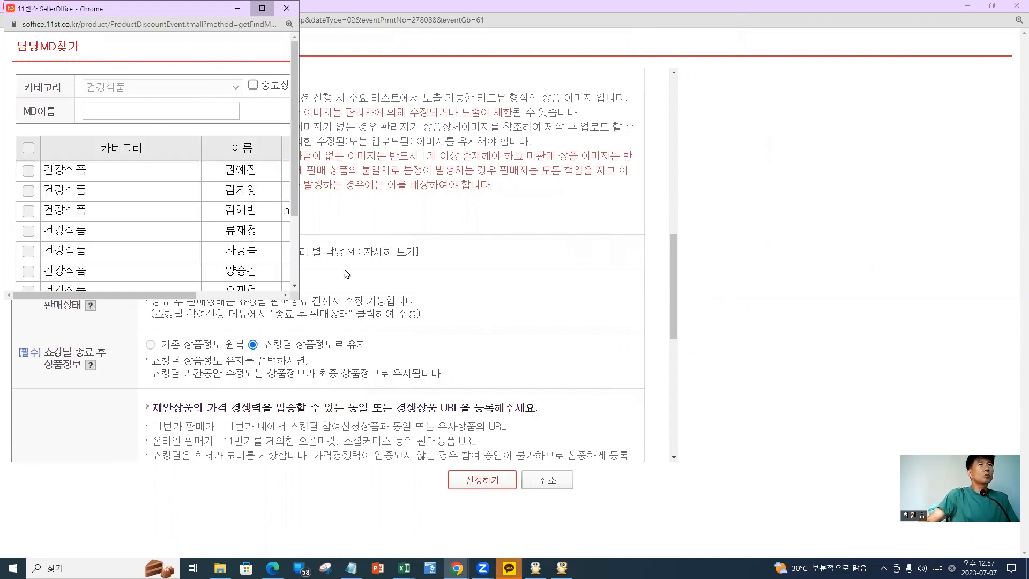
key(super+Up)
scroll(101, 250, down, 3)
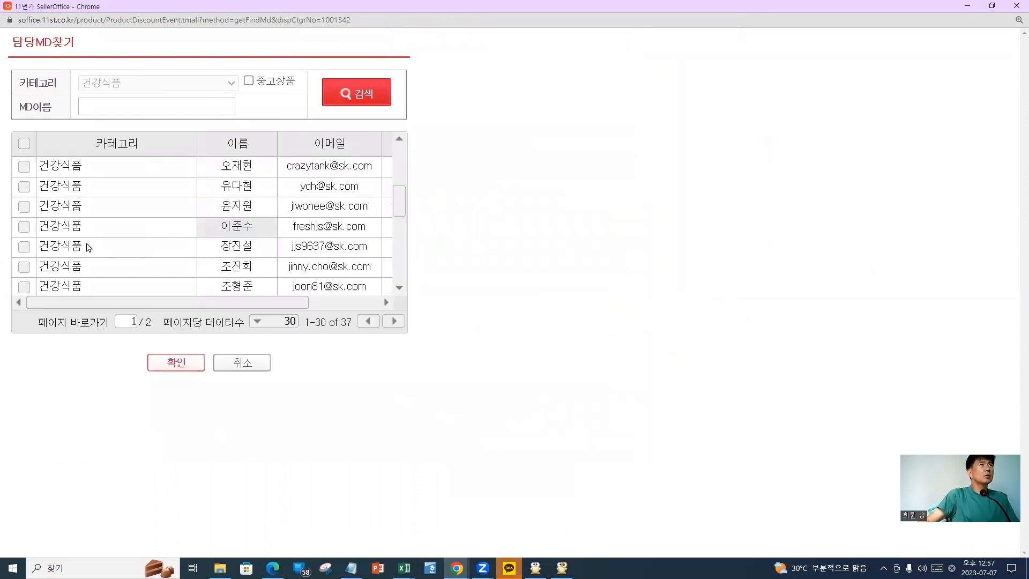
scroll(85, 245, down, 2)
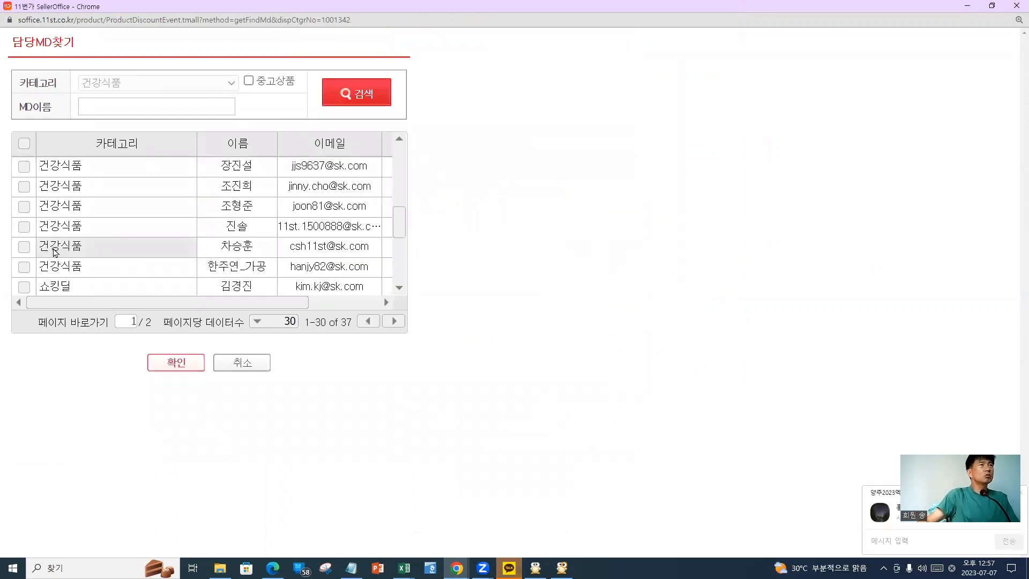
click(24, 226)
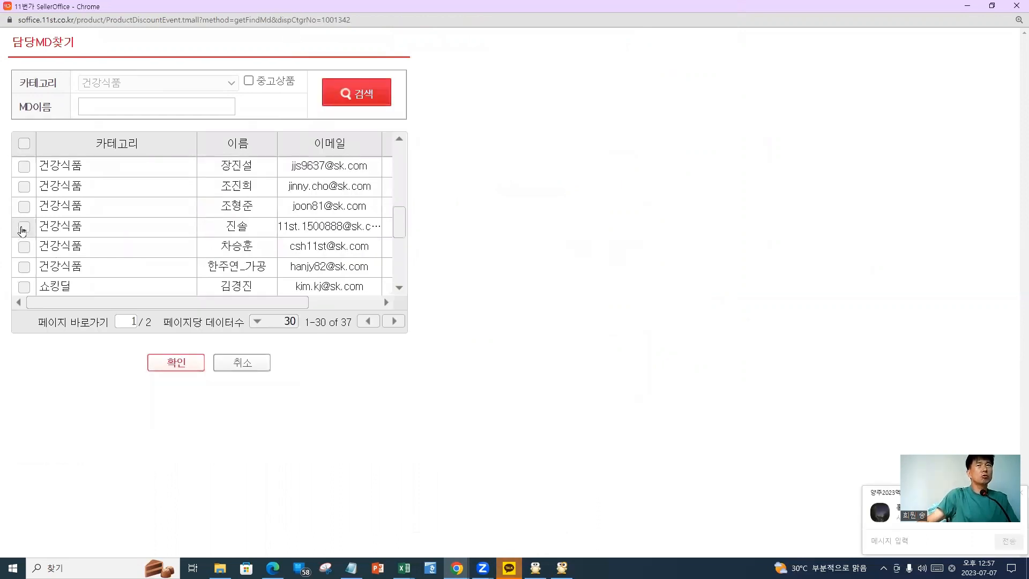
click(173, 374)
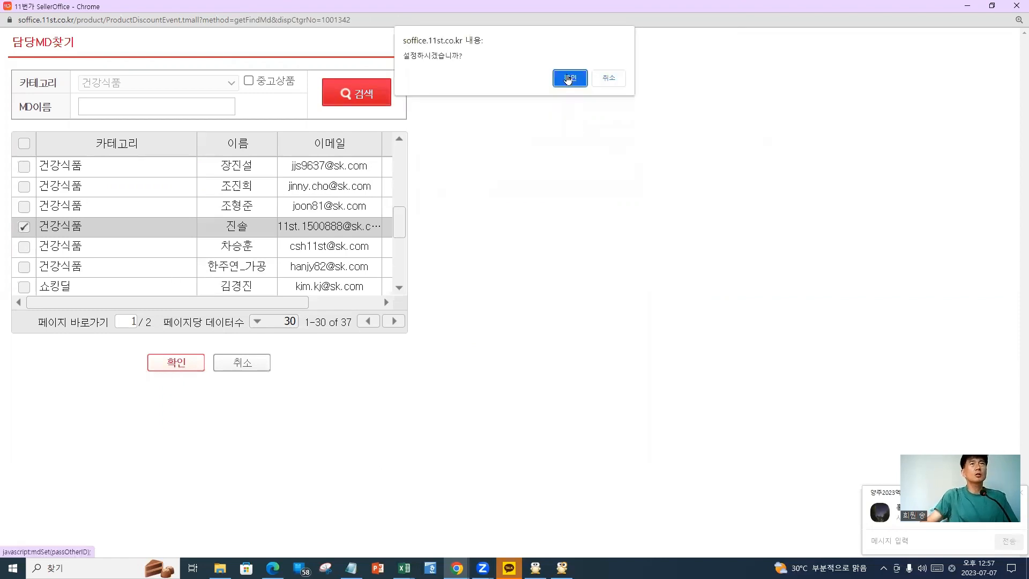
click(570, 78)
click(608, 84)
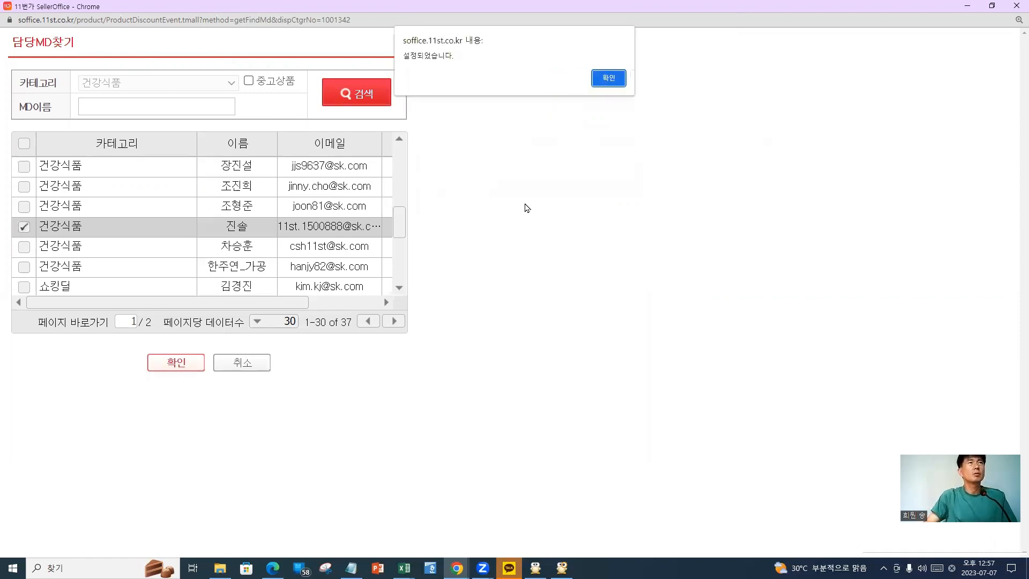
click(475, 478)
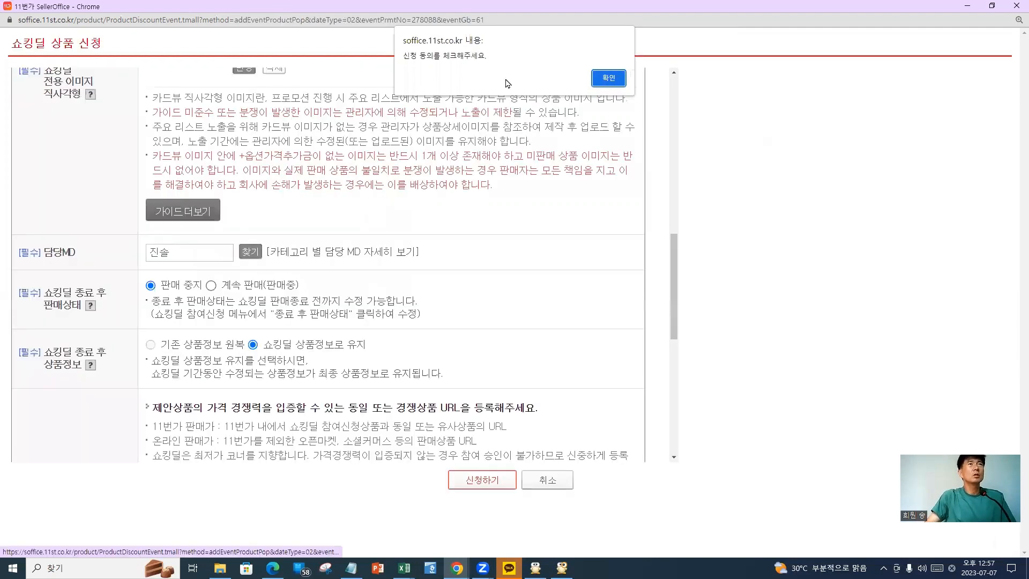
Tick the fixed-registered-price agreement and submit the Shocking Deal application
click(609, 79)
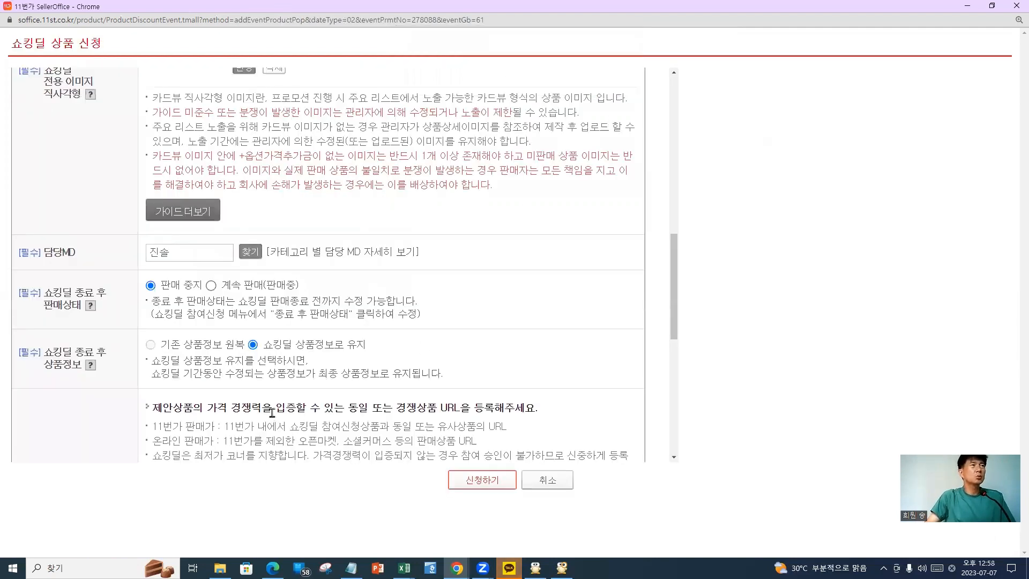
scroll(271, 413, down, 4)
scroll(285, 405, down, 3)
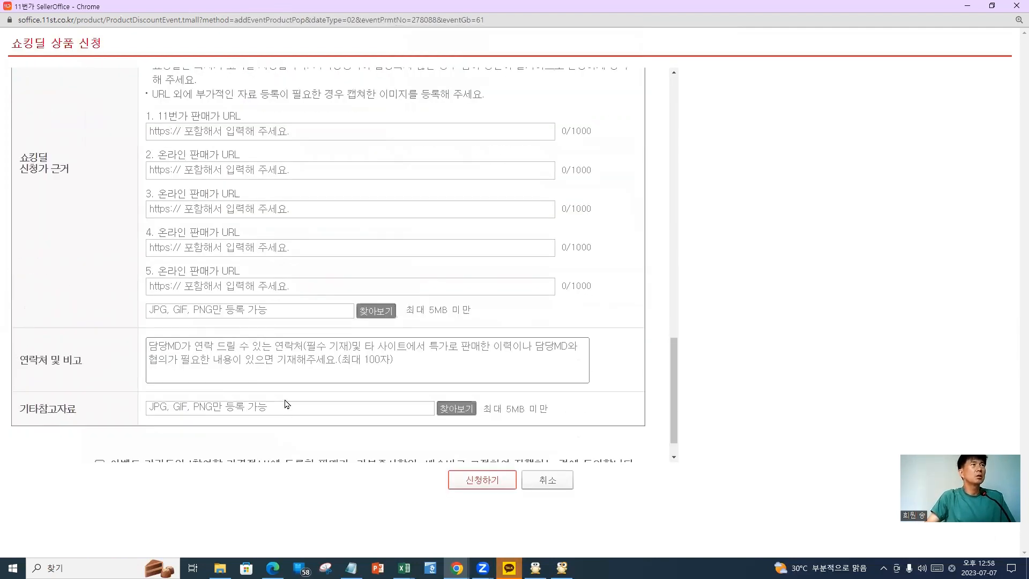
scroll(286, 405, down, 1)
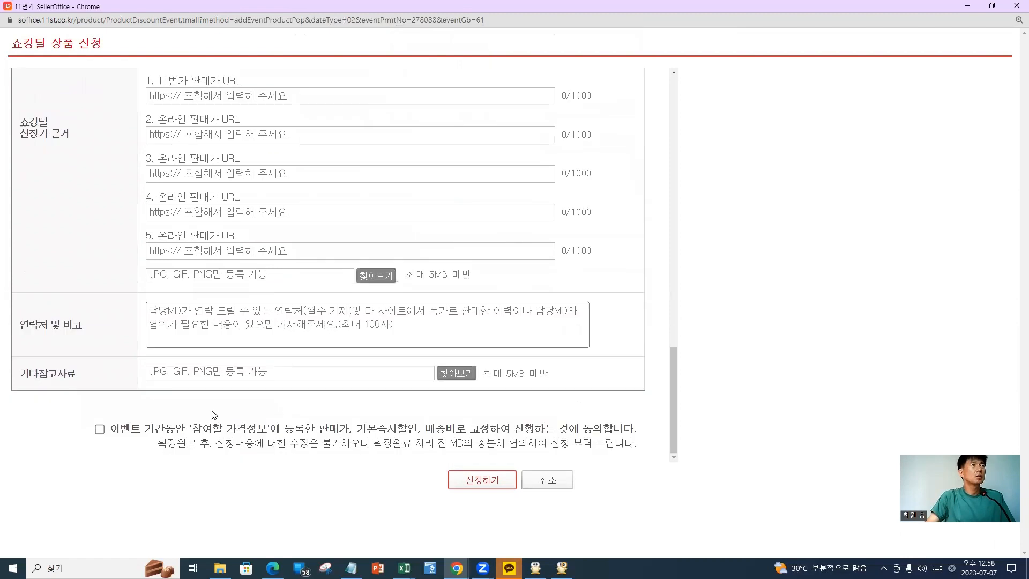
click(99, 432)
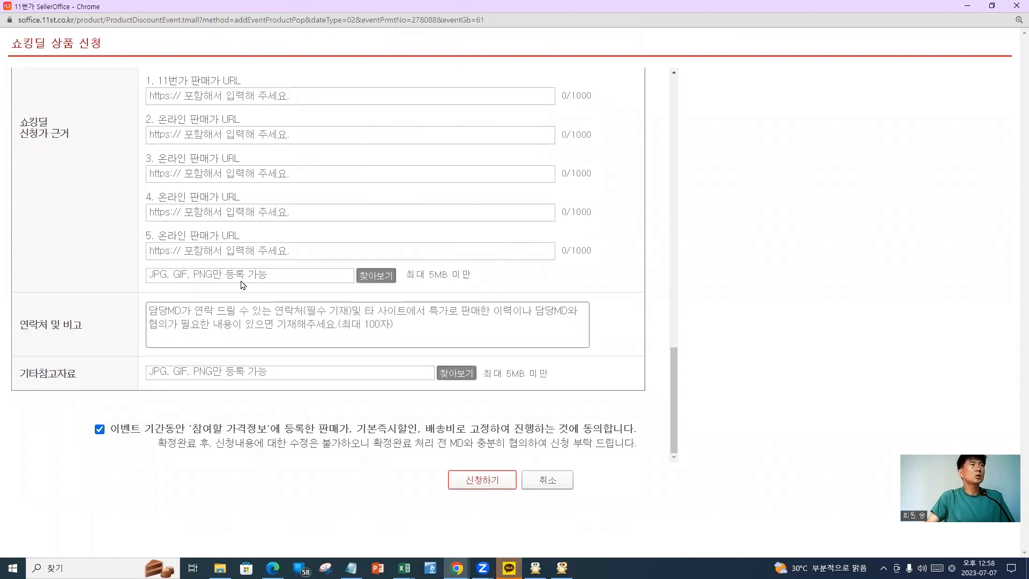
click(206, 262)
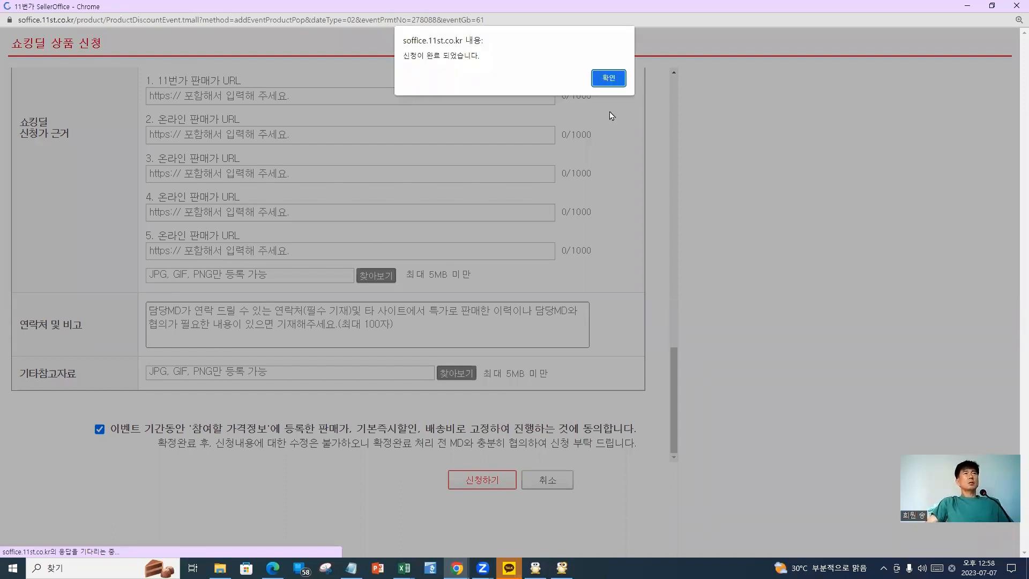
Close the completion alert and review the promotion page: 9,500원, 3% instant discount, 500원 donation
click(611, 79)
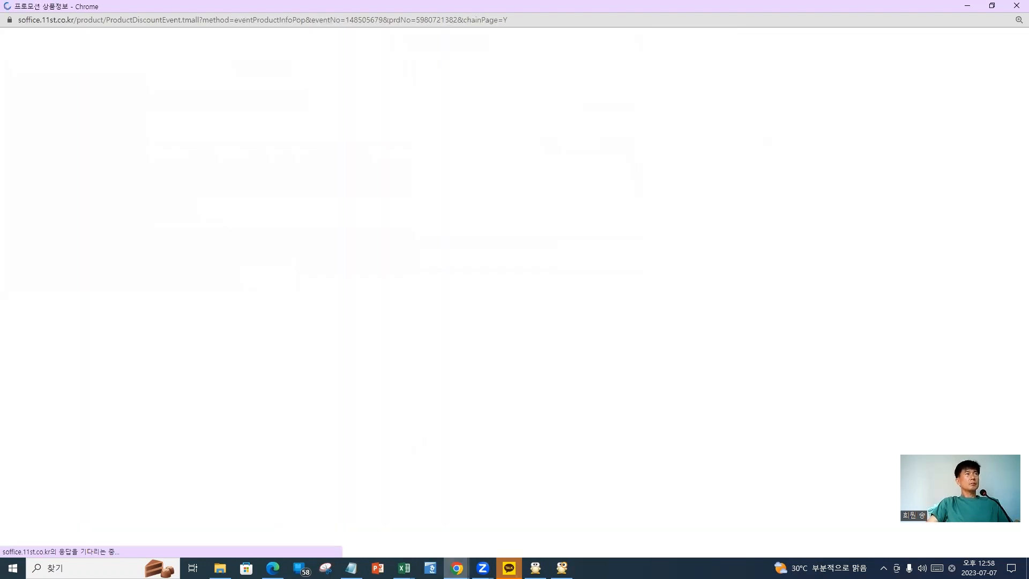
mouse_move(456, 567)
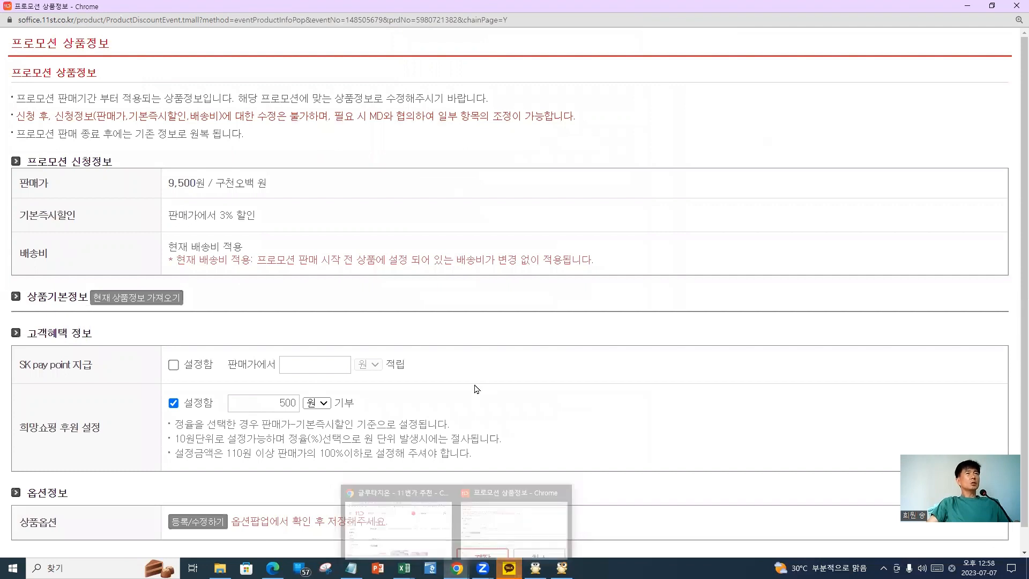
scroll(515, 389, down, 1)
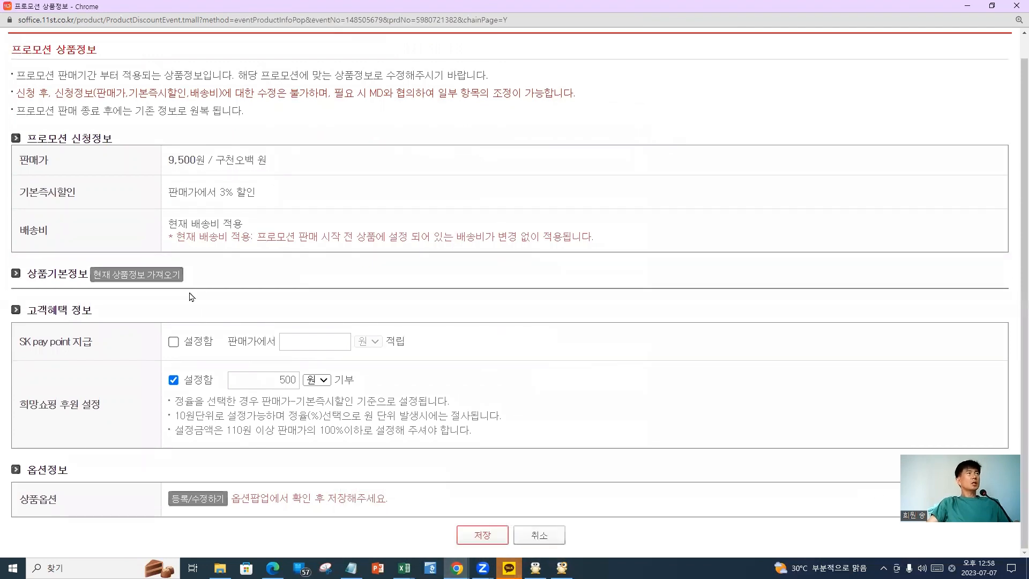
scroll(85, 83, up, 1)
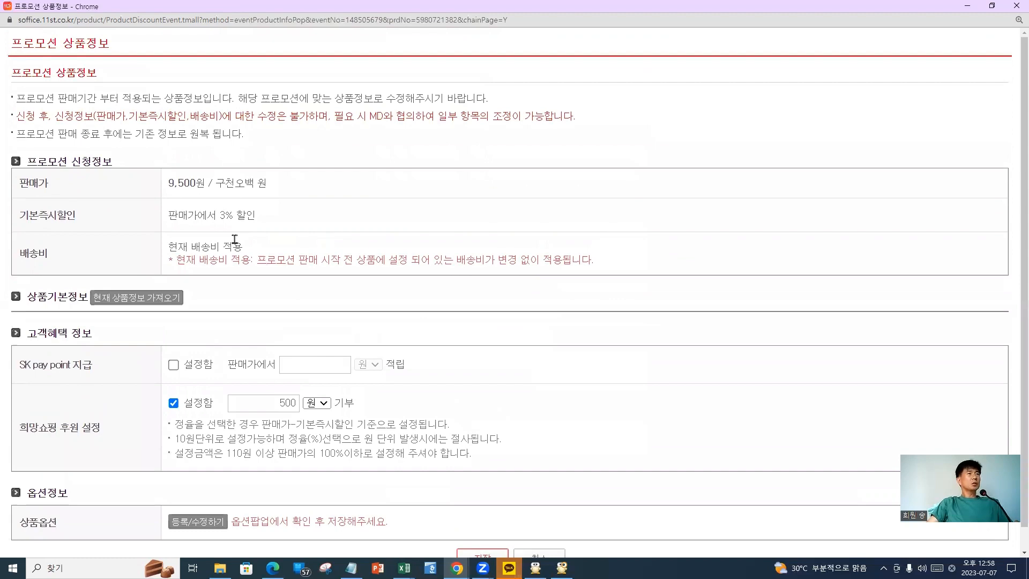
scroll(691, 439, down, 1)
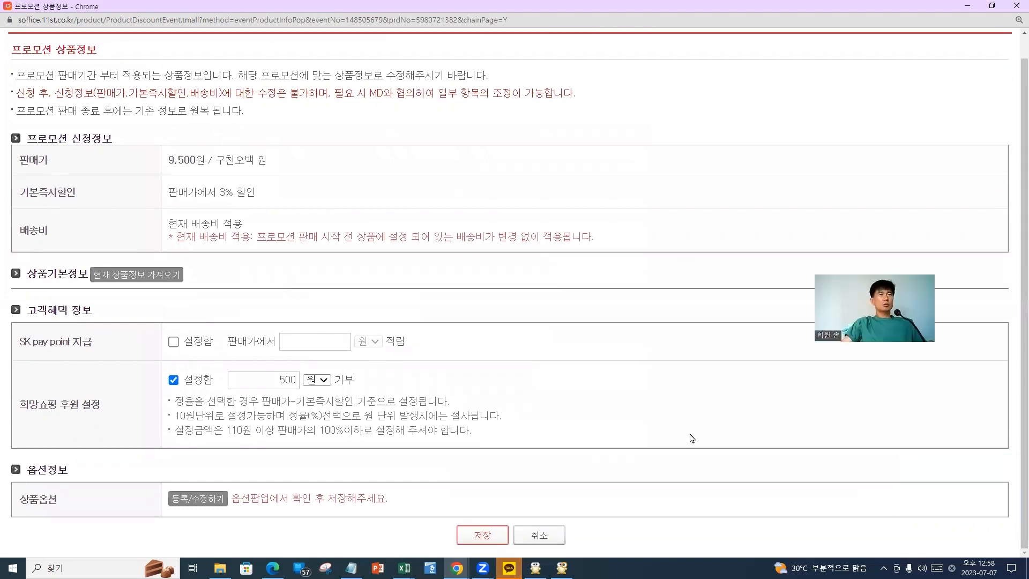